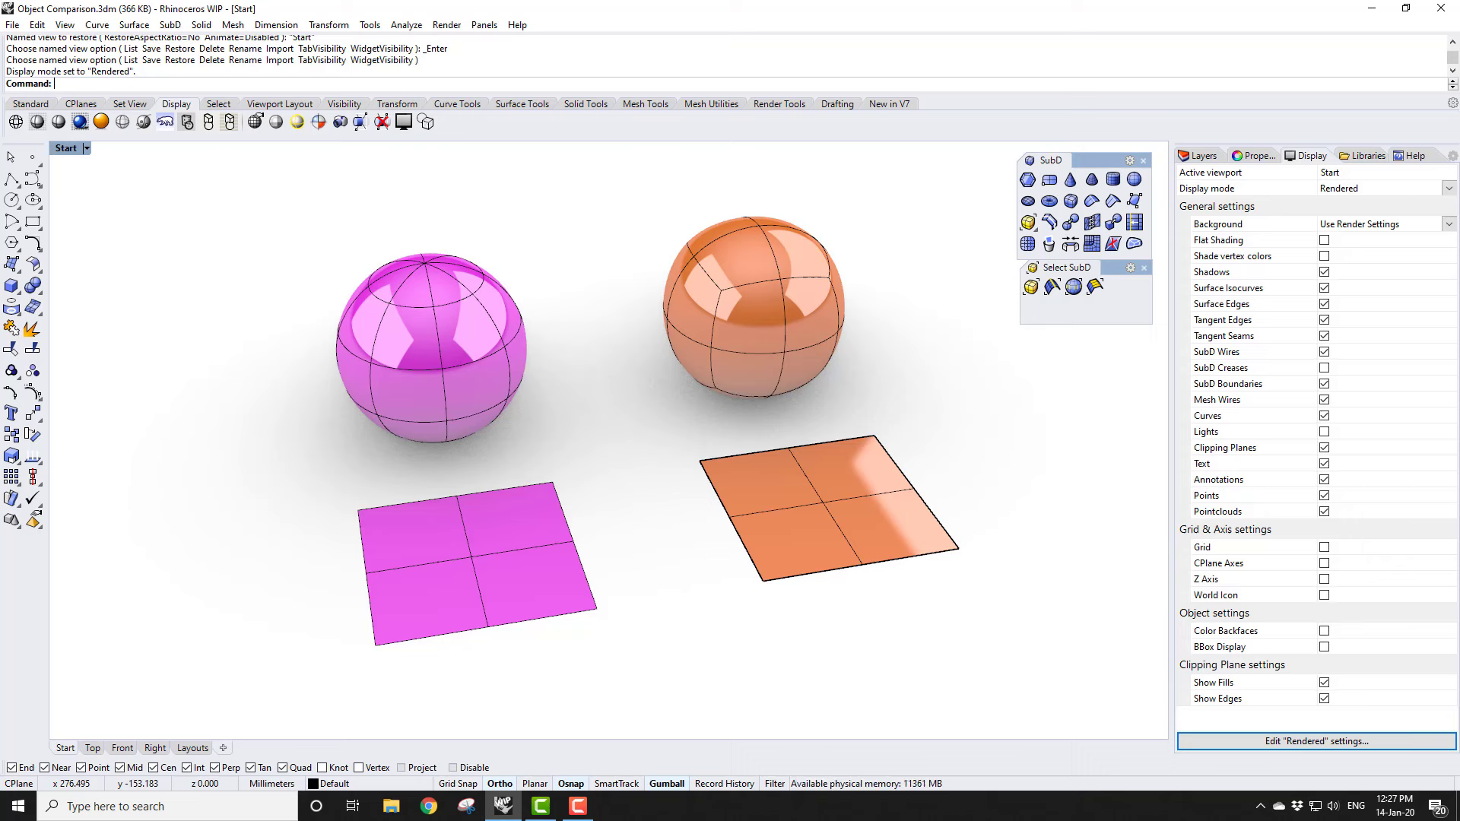
# Step: Set the viewport's display mode to Shaded and turn on the control points of the NURBS sphere
pyautogui.hotkey('ctrl', 'alt', 's')
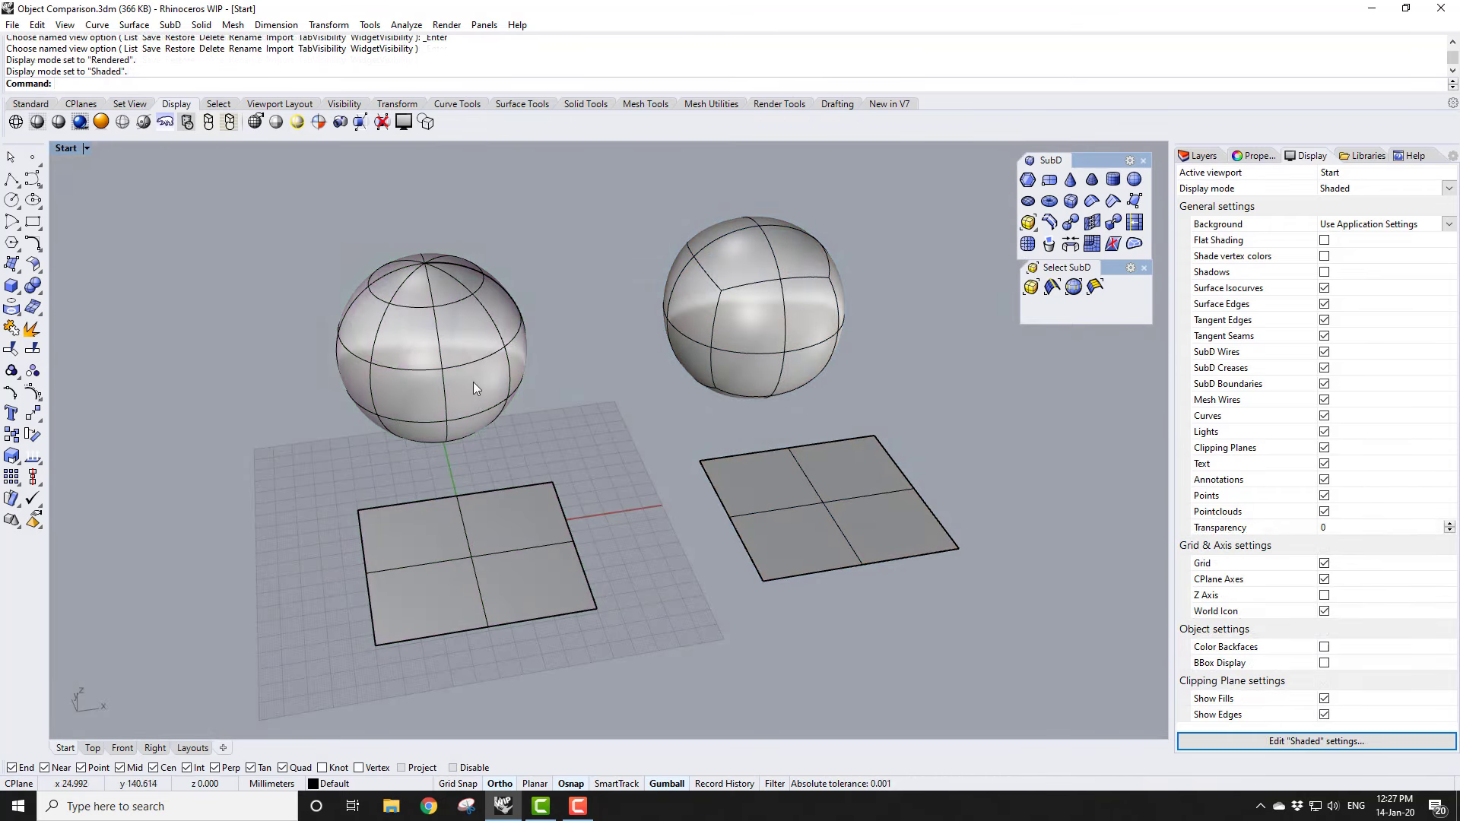
pyautogui.click(452, 402)
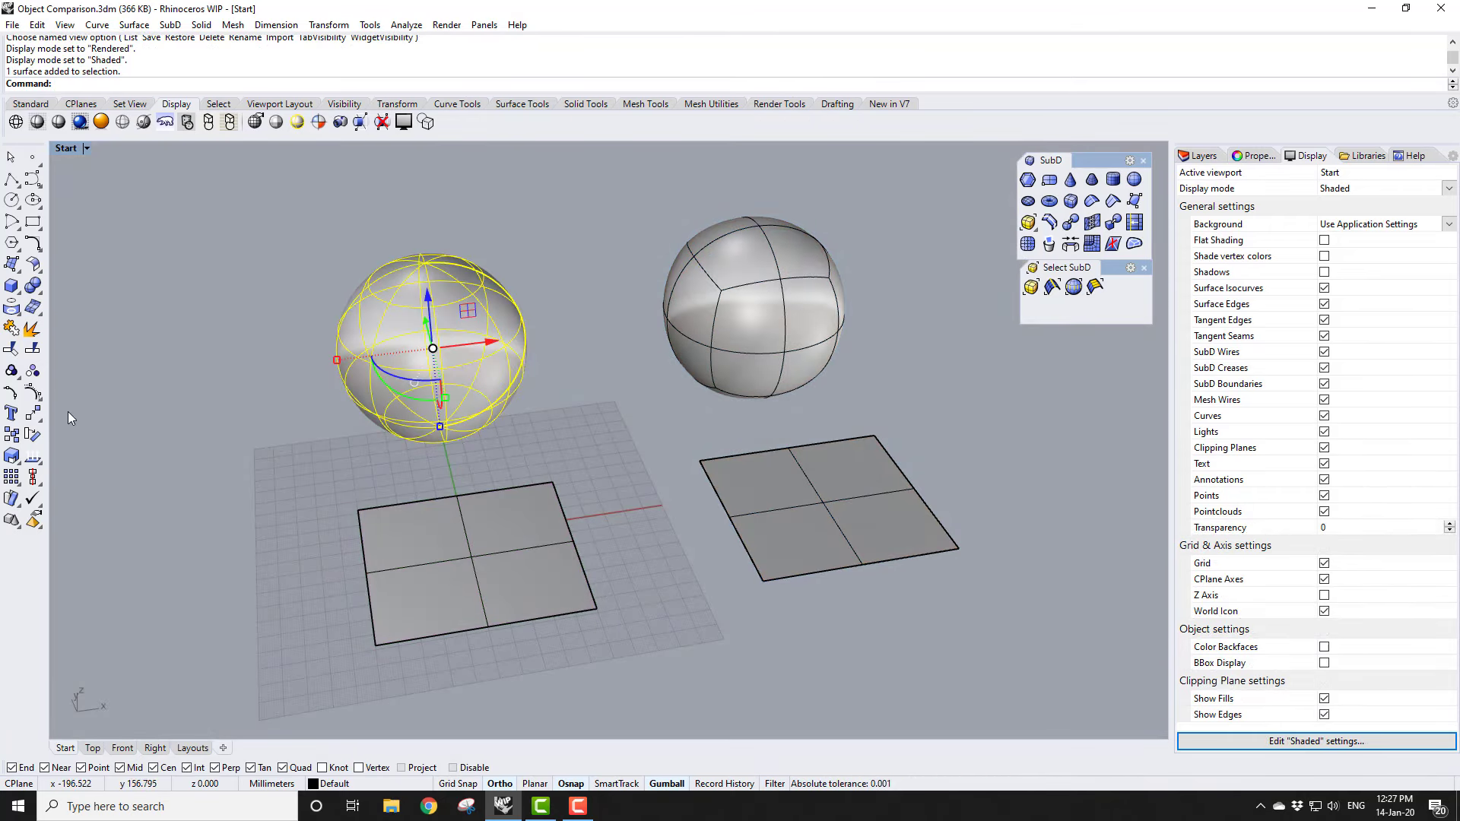
pyautogui.click(39, 395)
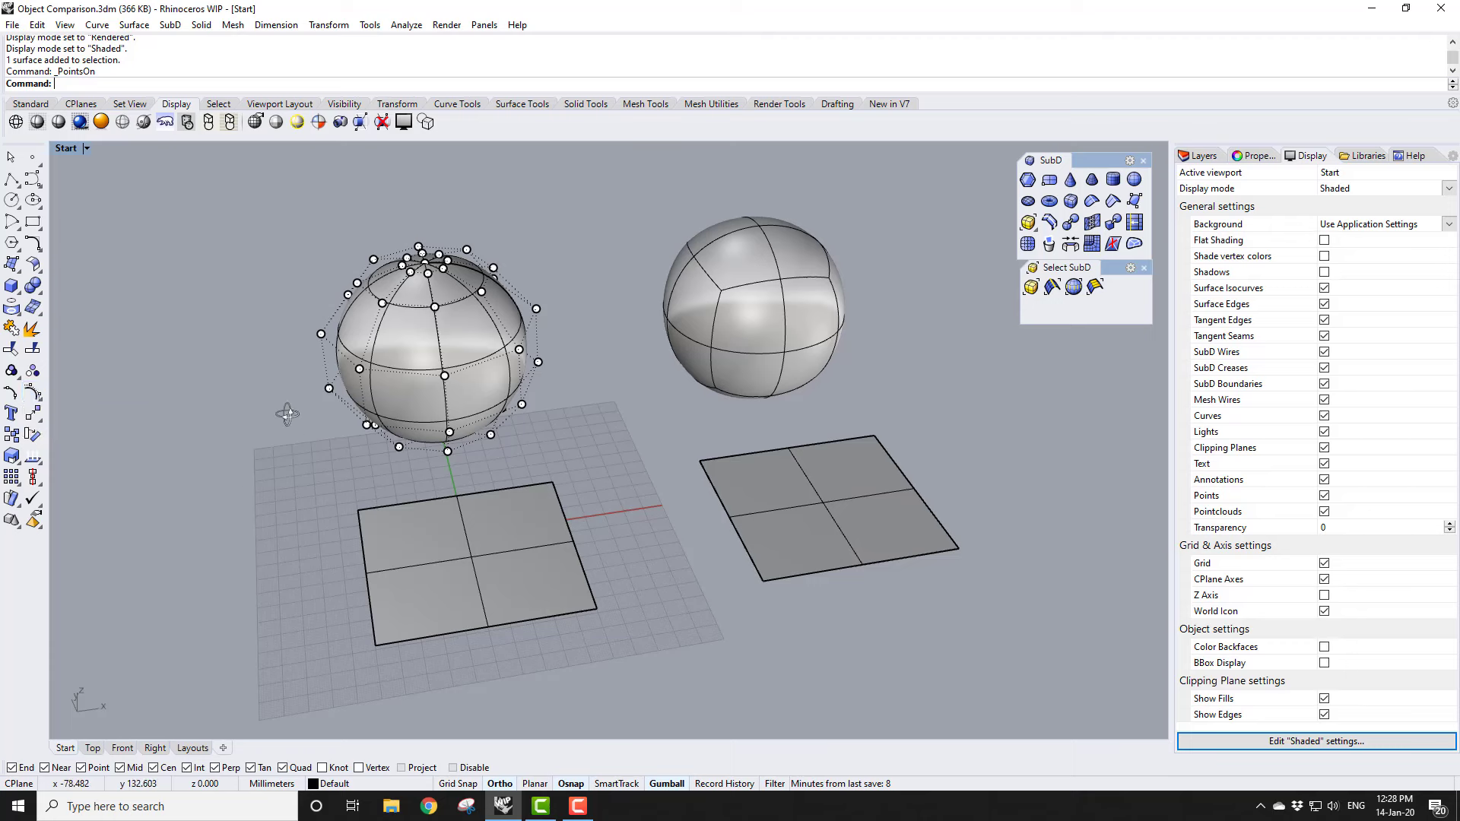
# Step: Select four control points on the negative X side of the NURBS sphere and pull them outward to stretch the surface
pyautogui.moveTo(287, 414); pyautogui.dragTo(251, 398, button='right')
pyautogui.moveTo(318, 279); pyautogui.dragTo(374, 404)
pyautogui.moveTo(305, 355); pyautogui.dragTo(291, 226)
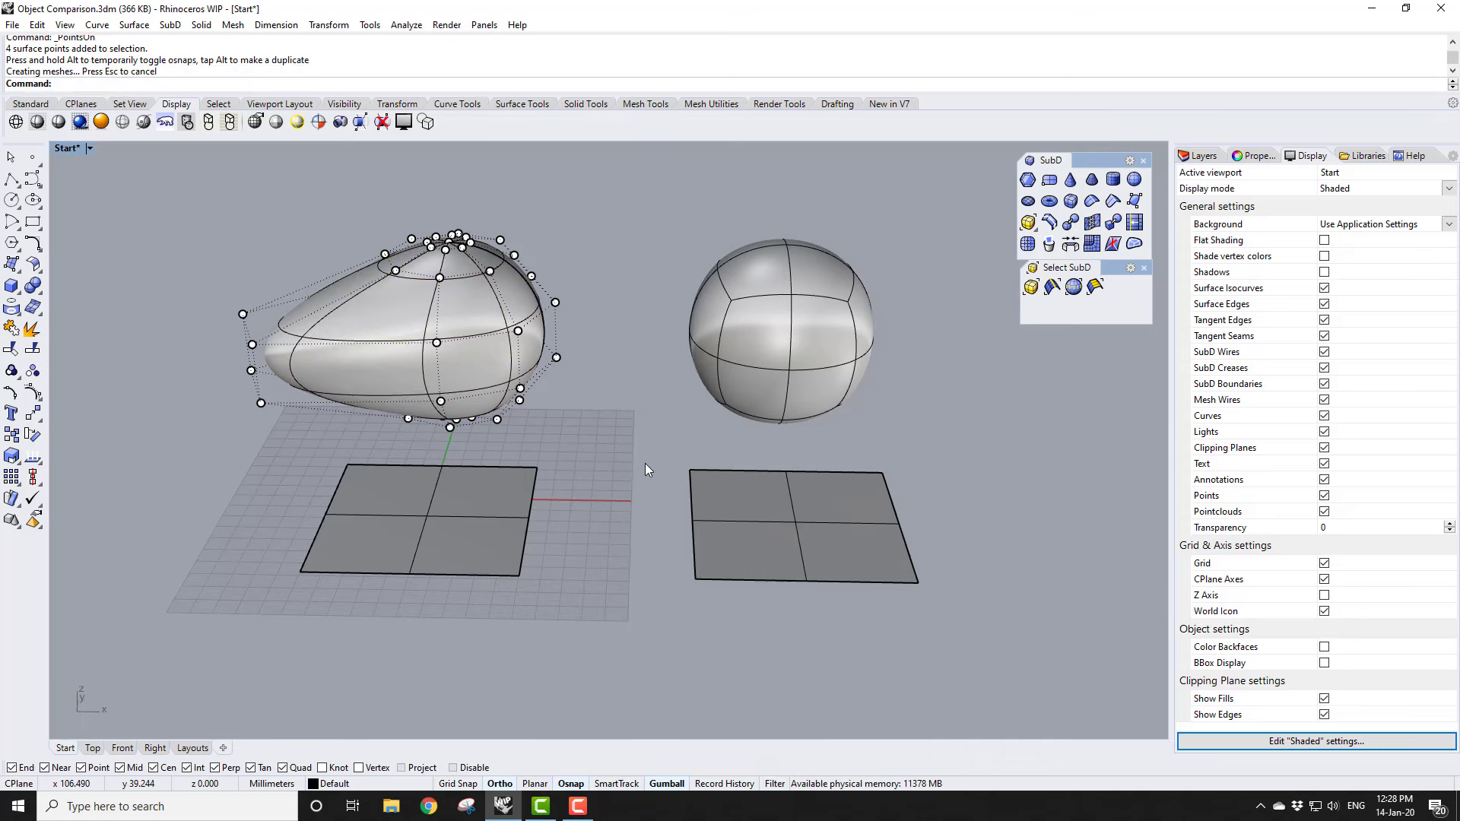
pyautogui.moveTo(645, 445); pyautogui.dragTo(674, 456, button='right')
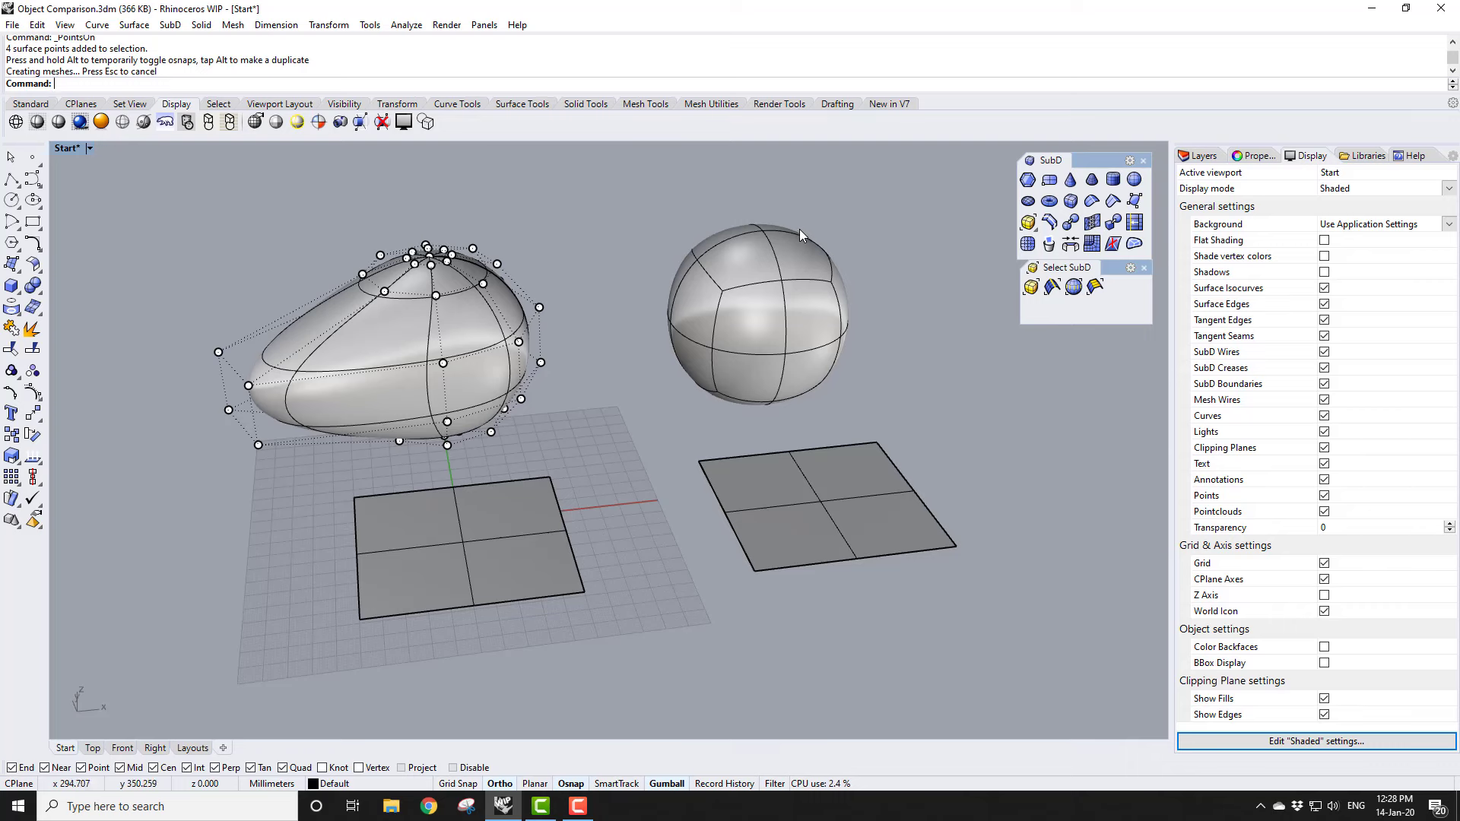
# Step: Select a single face on the negative X side of the SubD sphere and pull it outward, away from the body
pyautogui.scroll(4, 800, 230)
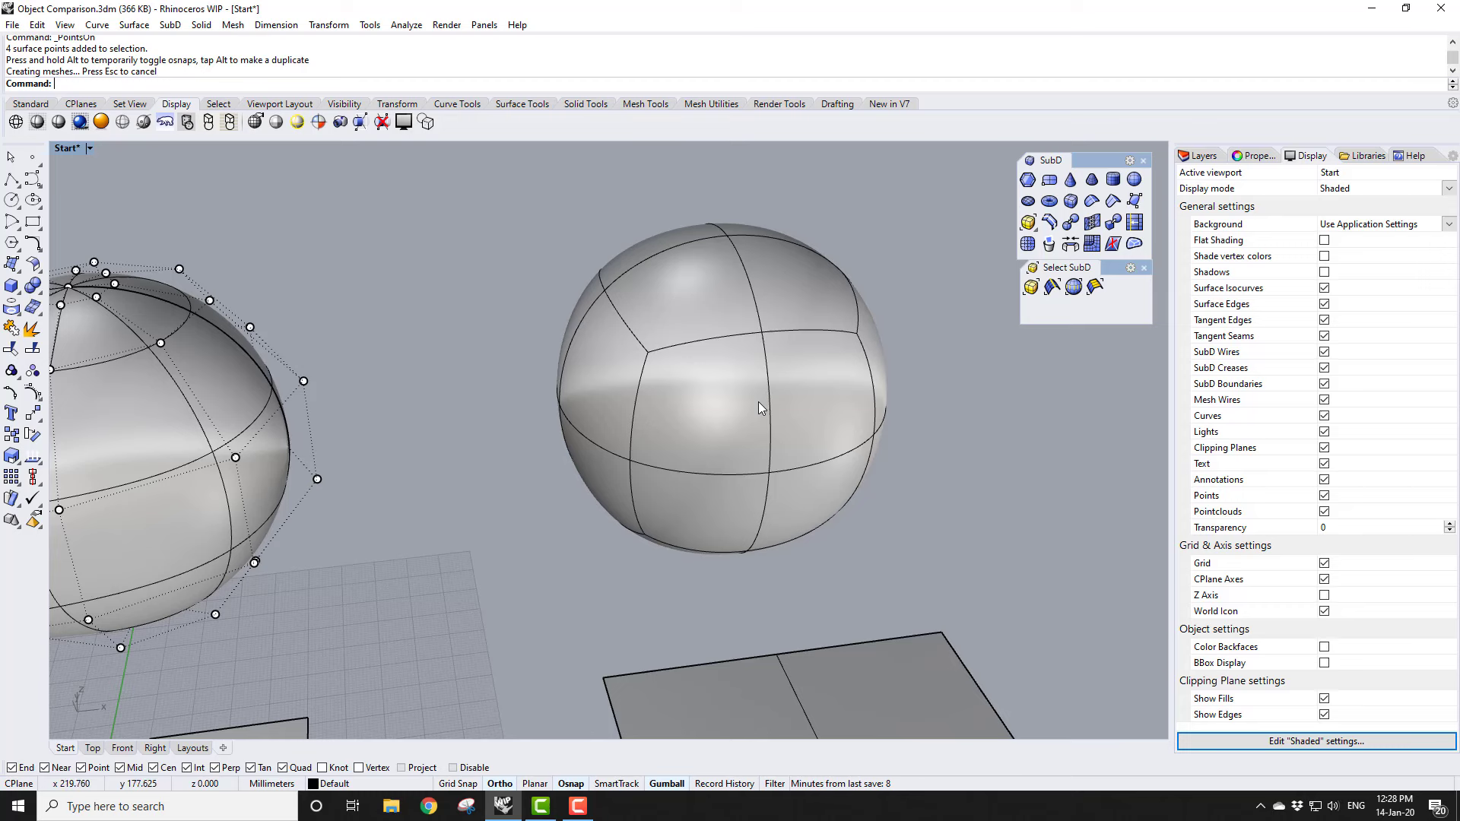
pyautogui.keyDown('ctrl'); pyautogui.keyDown('shift'); pyautogui.click(605, 390); pyautogui.keyUp('shift'); pyautogui.keyUp('ctrl')
pyautogui.moveTo(515, 451); pyautogui.dragTo(557, 400, button='right')
pyautogui.moveTo(550, 384); pyautogui.dragTo(447, 400)
pyautogui.click(554, 633)
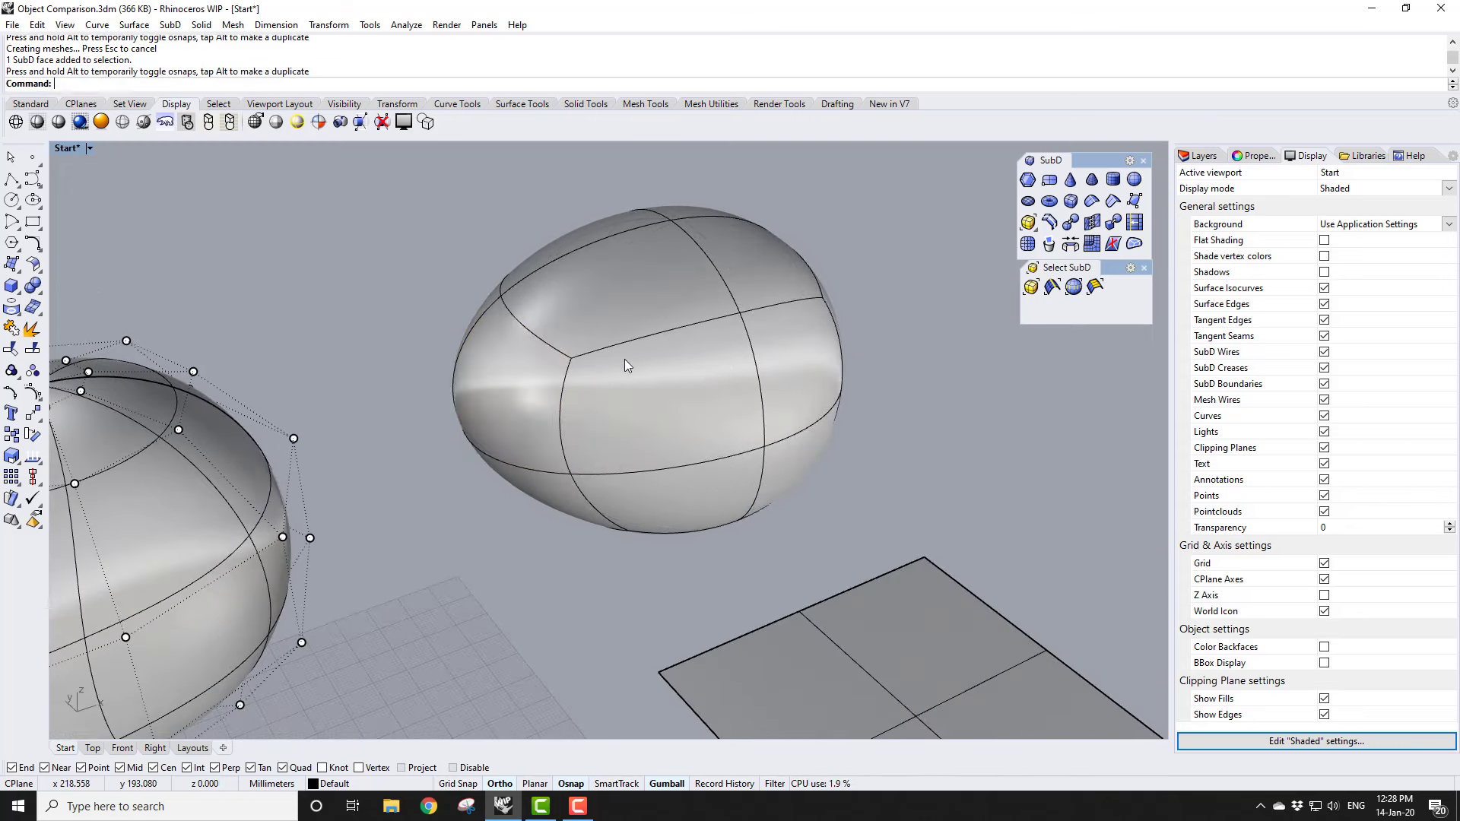
# Step: Select an edge on the upper front of the SubD sphere and pull it outward
pyautogui.click(636, 346)
pyautogui.moveTo(682, 427); pyautogui.dragTo(777, 401, button='right')
pyautogui.moveTo(719, 257); pyautogui.dragTo(791, 192)
pyautogui.moveTo(743, 232); pyautogui.dragTo(743, 233)
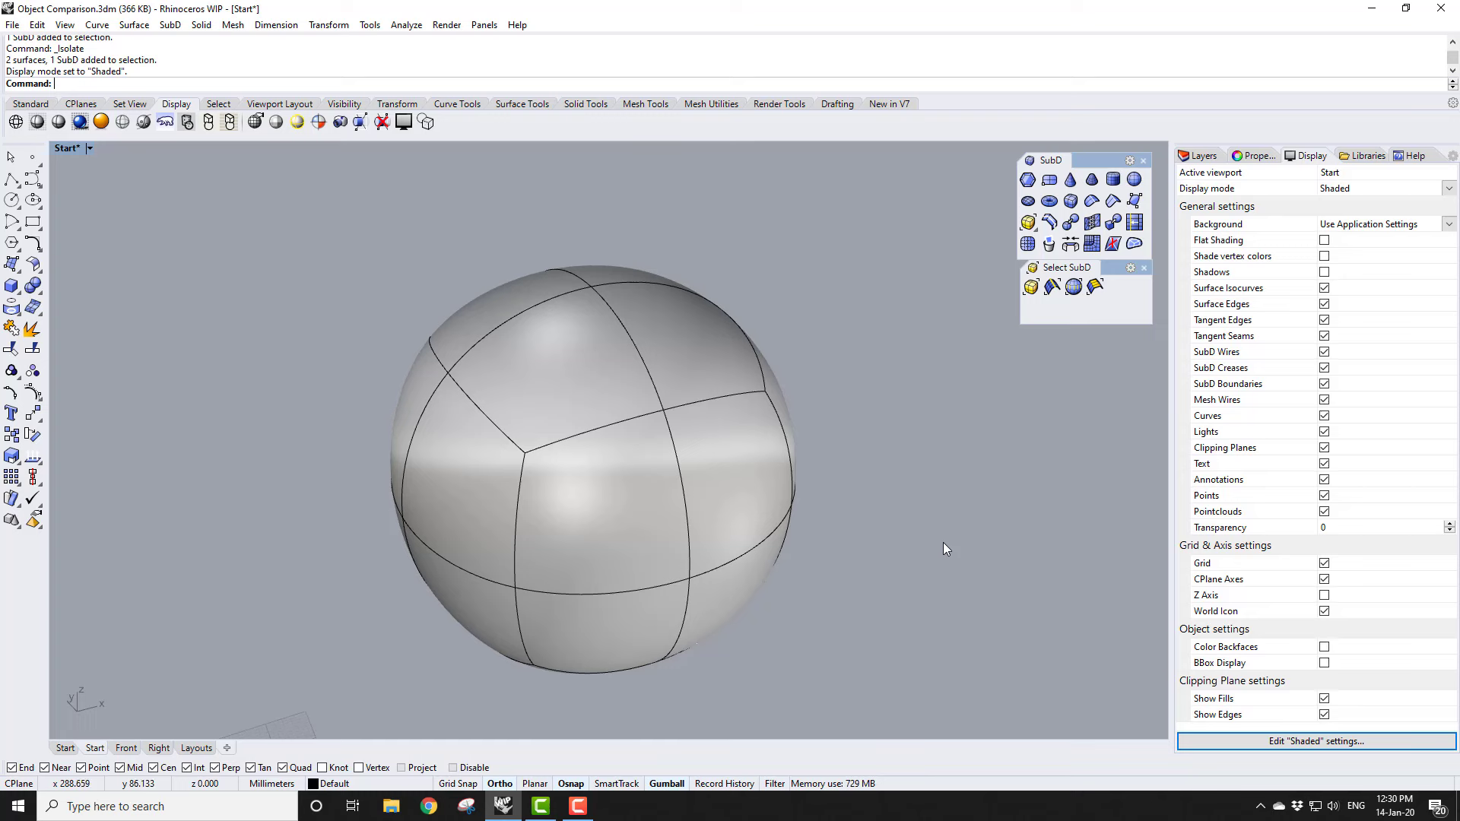
# Step: Crease the closed four-sided edge loop around the upper patch of the SubD sphere
pyautogui.doubleClick(613, 431)
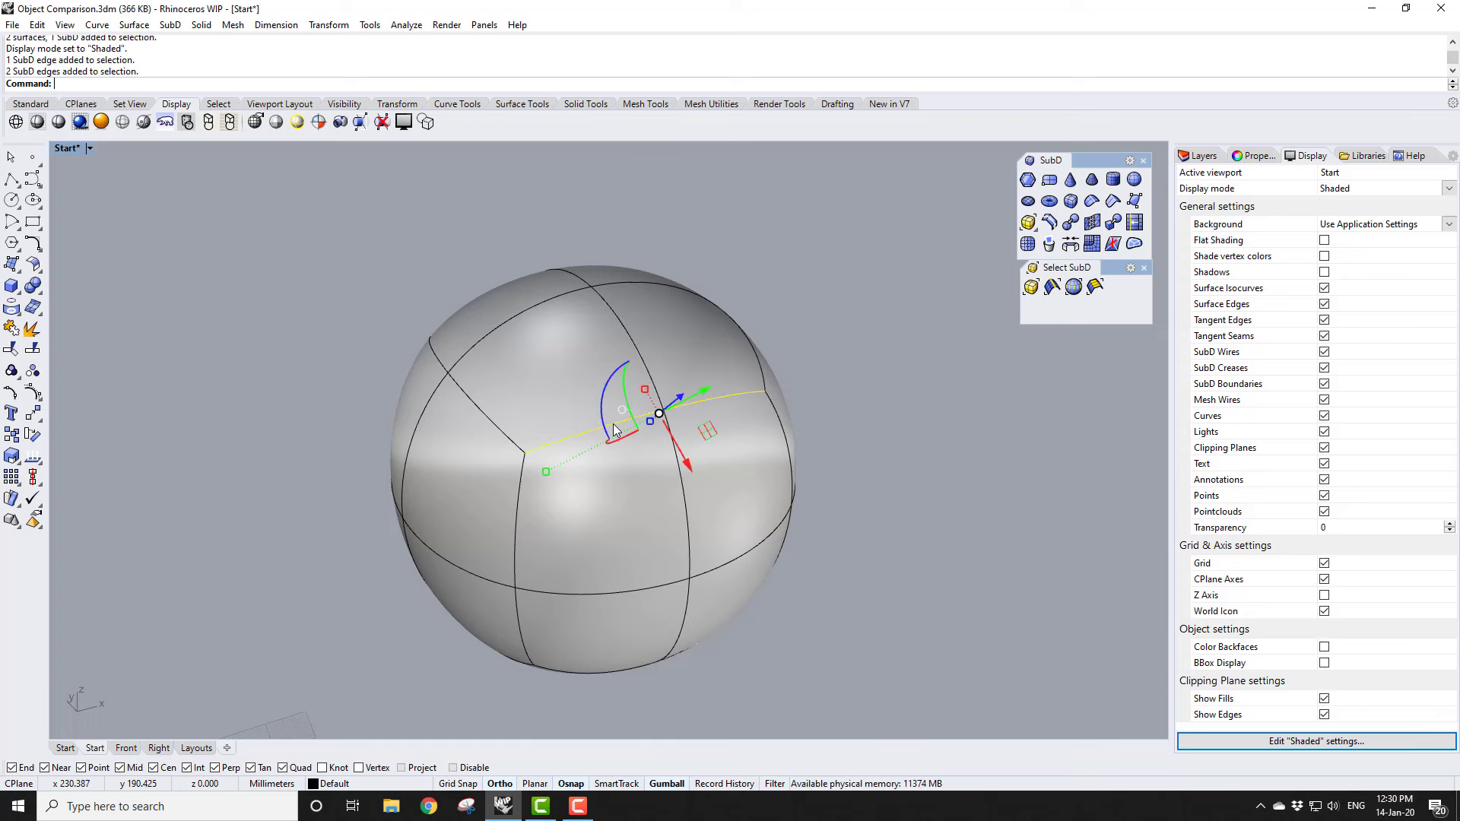
pyautogui.keyDown('shift'); pyautogui.click(495, 424); pyautogui.keyUp('shift')
pyautogui.keyDown('shift'); pyautogui.click(498, 428); pyautogui.keyUp('shift')
pyautogui.moveTo(700, 464); pyautogui.dragTo(628, 496, button='right')
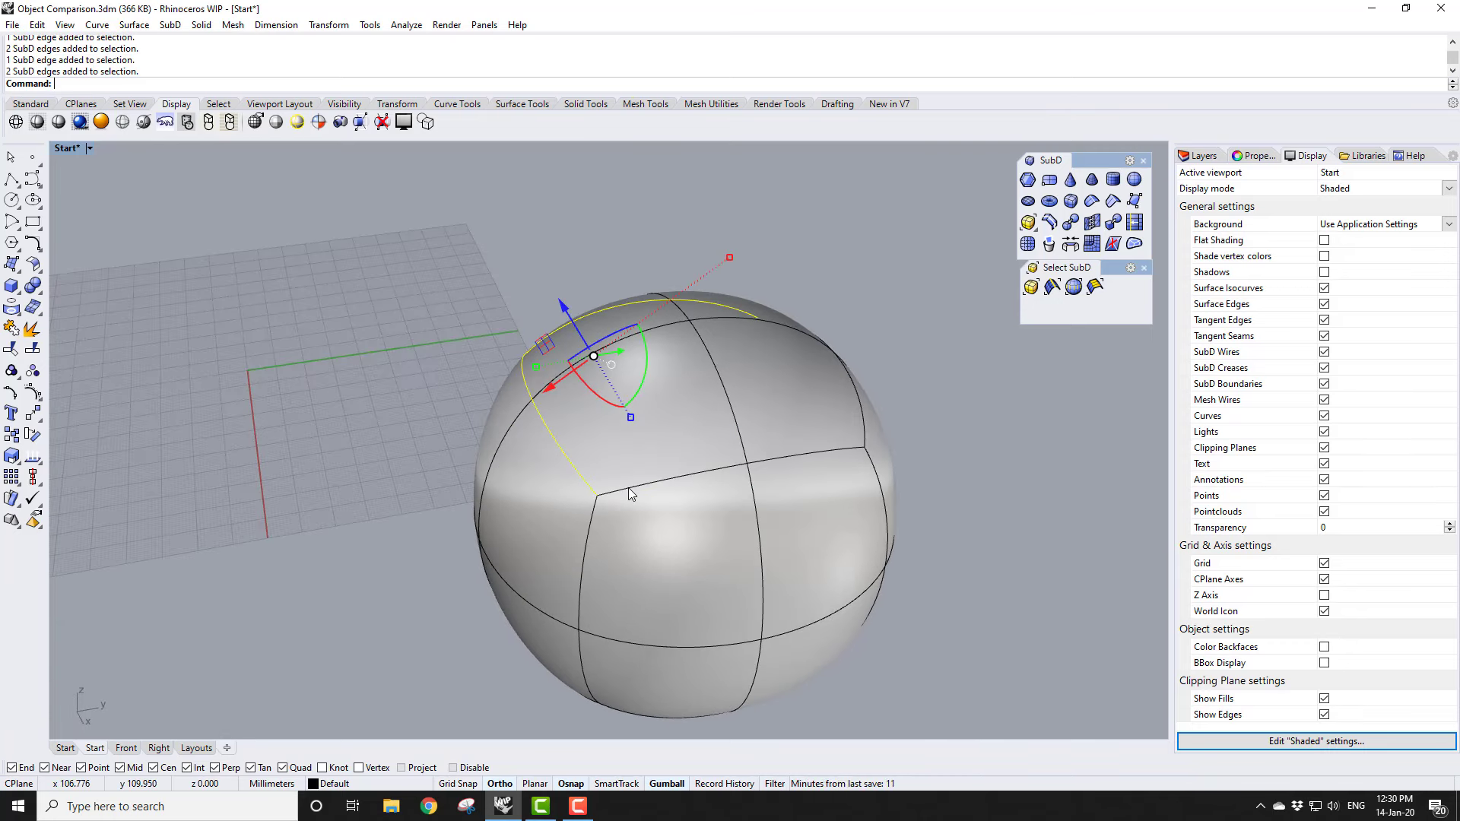
pyautogui.moveTo(636, 495); pyautogui.dragTo(665, 520, button='right')
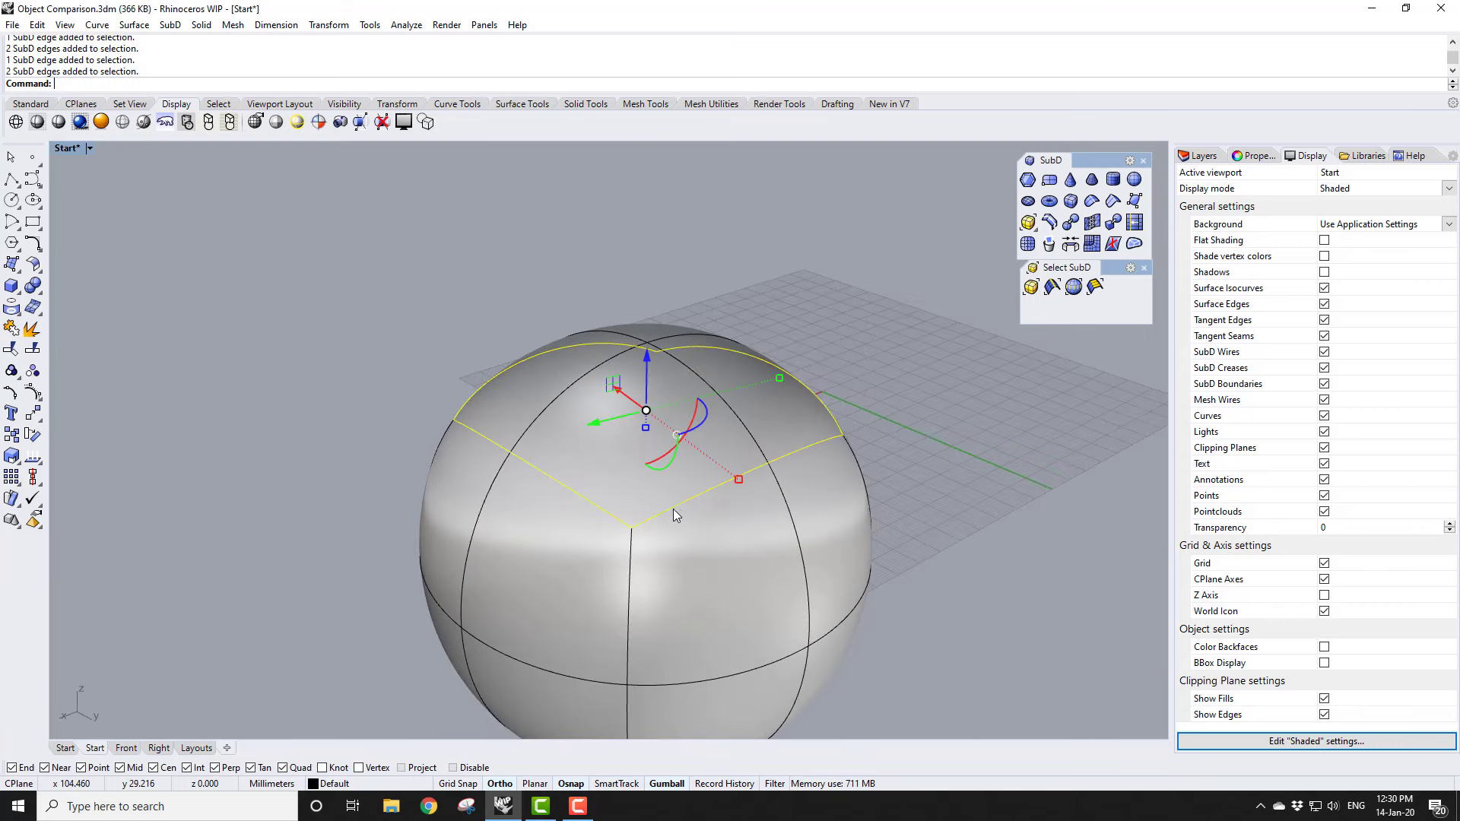
pyautogui.moveTo(641, 331); pyautogui.dragTo(1053, 336, button='right')
pyautogui.moveTo(780, 372); pyautogui.dragTo(684, 335, button='right')
pyautogui.scroll(4, 623, 299)
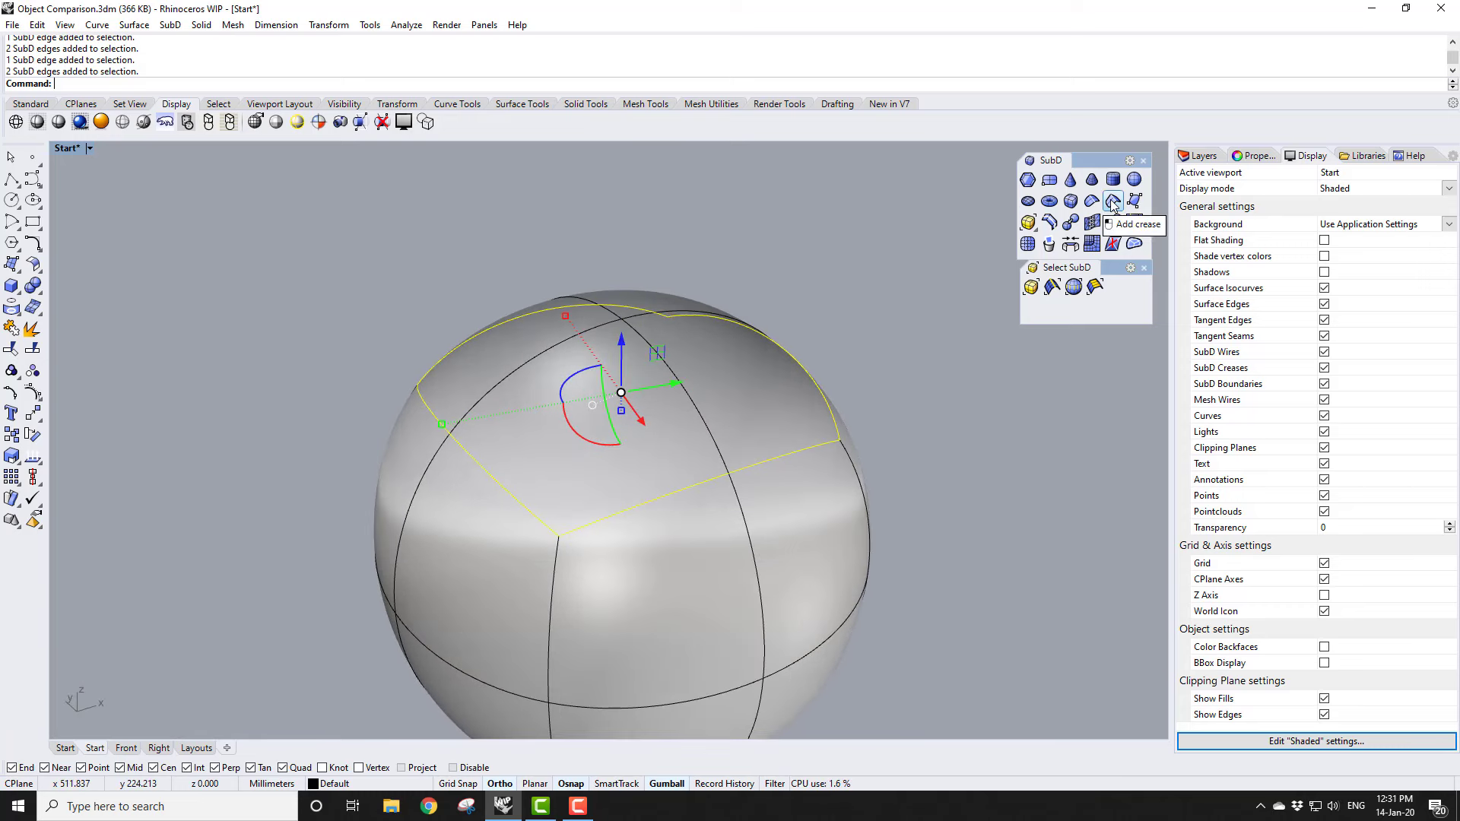
pyautogui.click(1112, 201)
pyautogui.moveTo(960, 482); pyautogui.dragTo(843, 474, button='right')
pyautogui.click(937, 339)
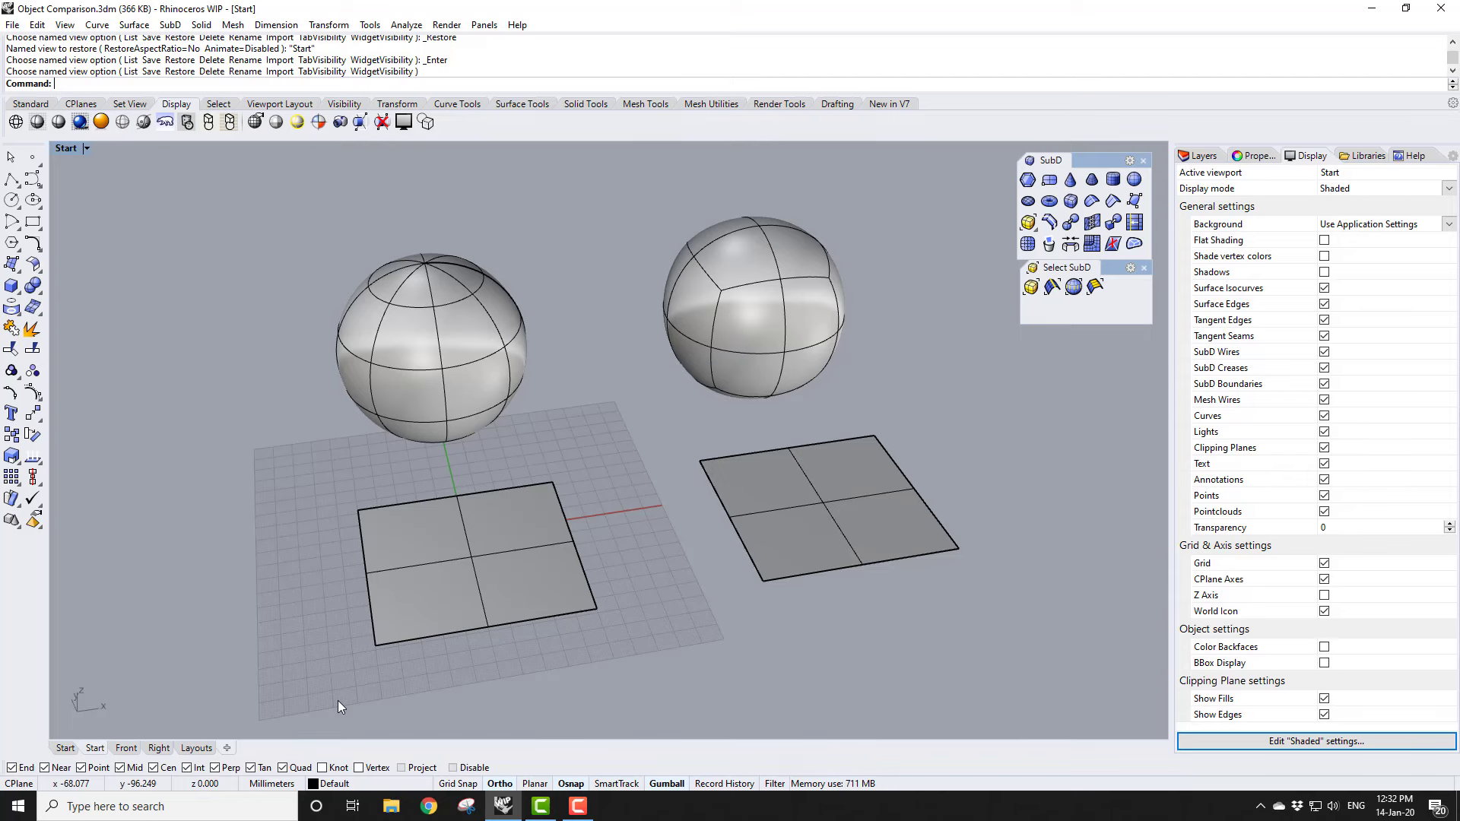
# Step: Insert four U-direction knots into the front half of the NURBS plane, spaced between its front edge and middle isocurve
pyautogui.scroll(5, 333, 714)
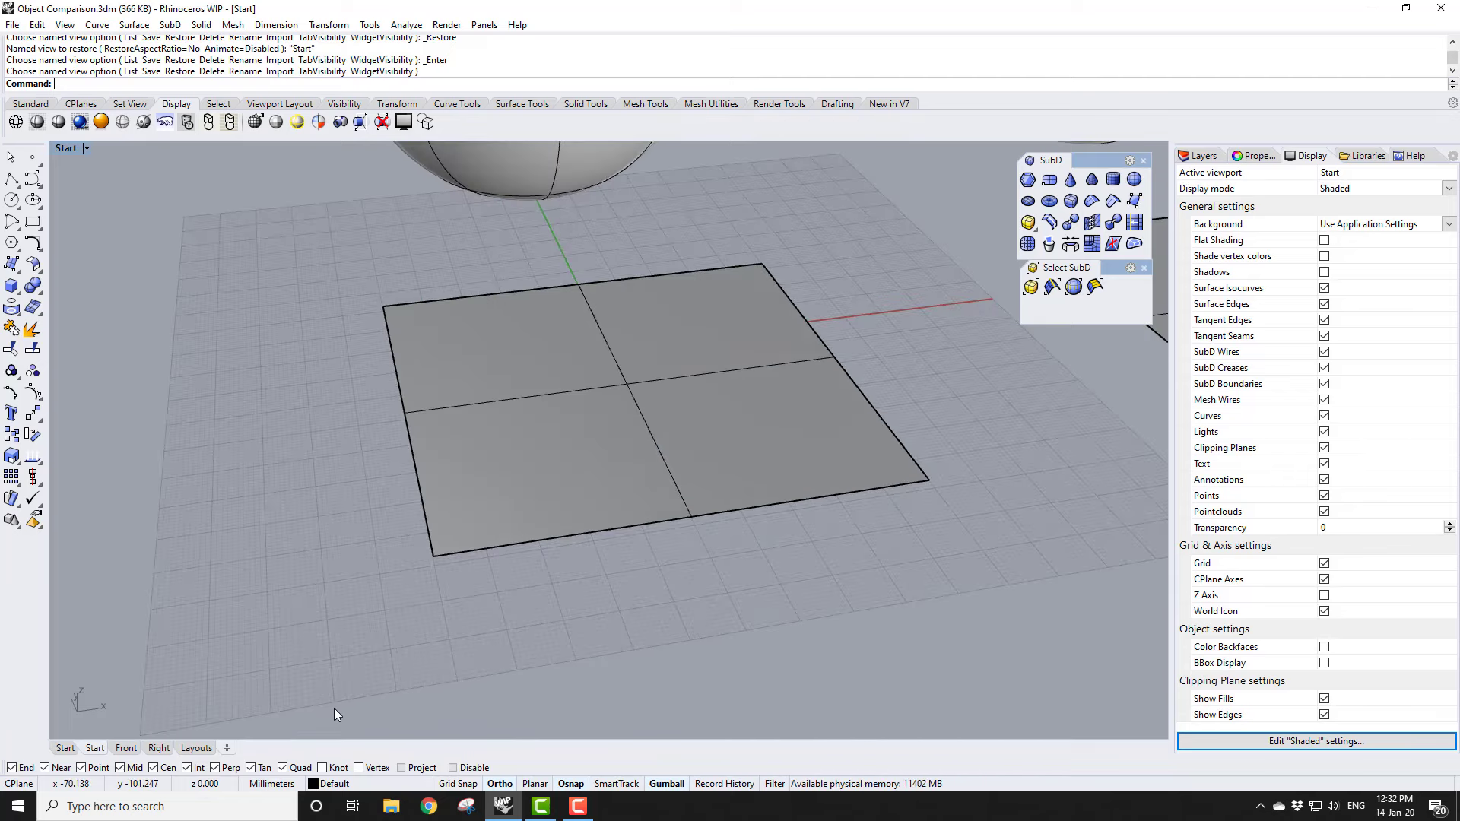
pyautogui.moveTo(669, 573)
pyautogui.mouseDown(button='right')
pyautogui.moveTo(652, 619)
pyautogui.moveTo(672, 566)
pyautogui.mouseUp(button='right')
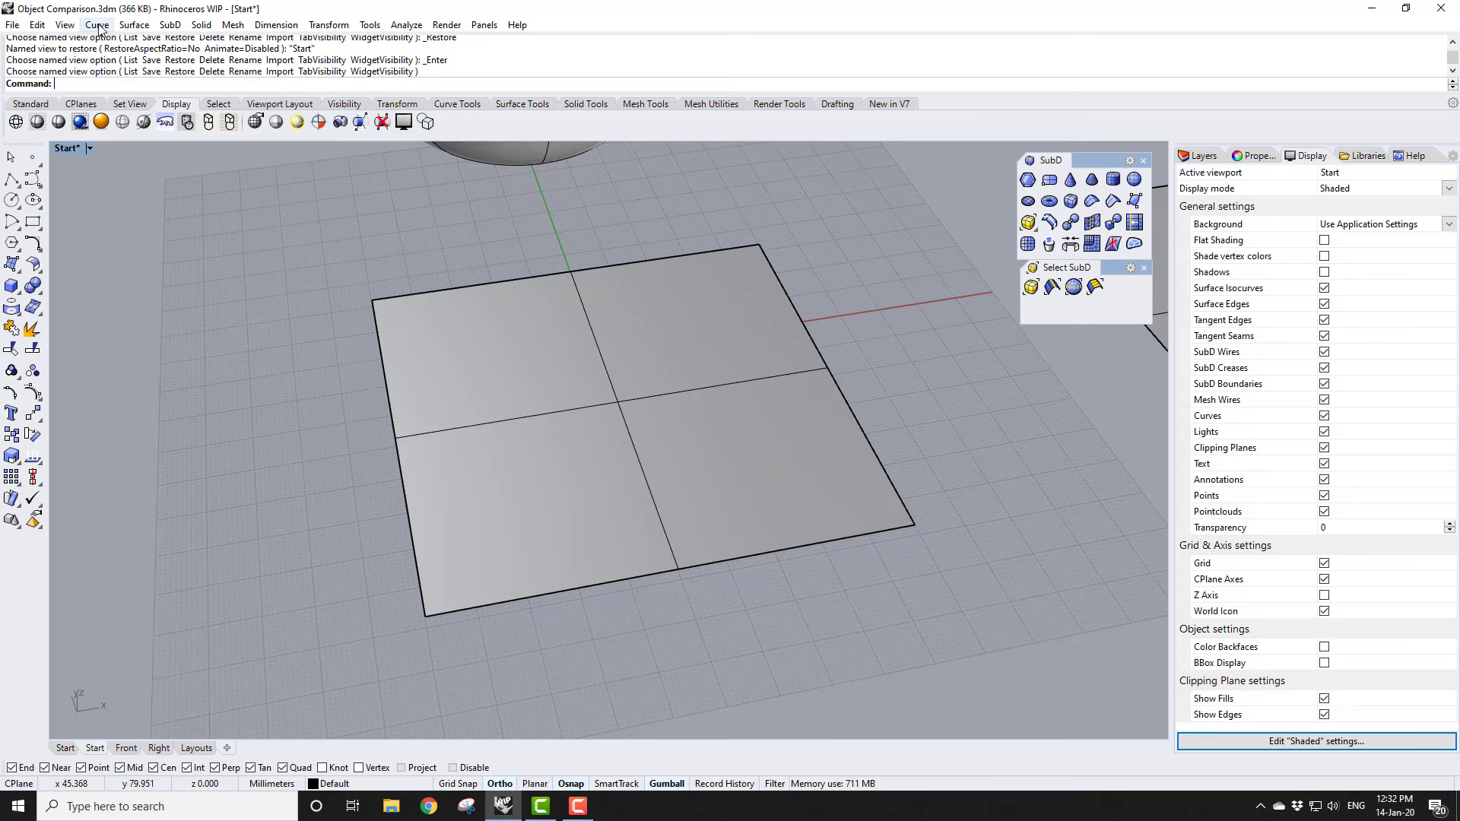
pyautogui.click(37, 26)
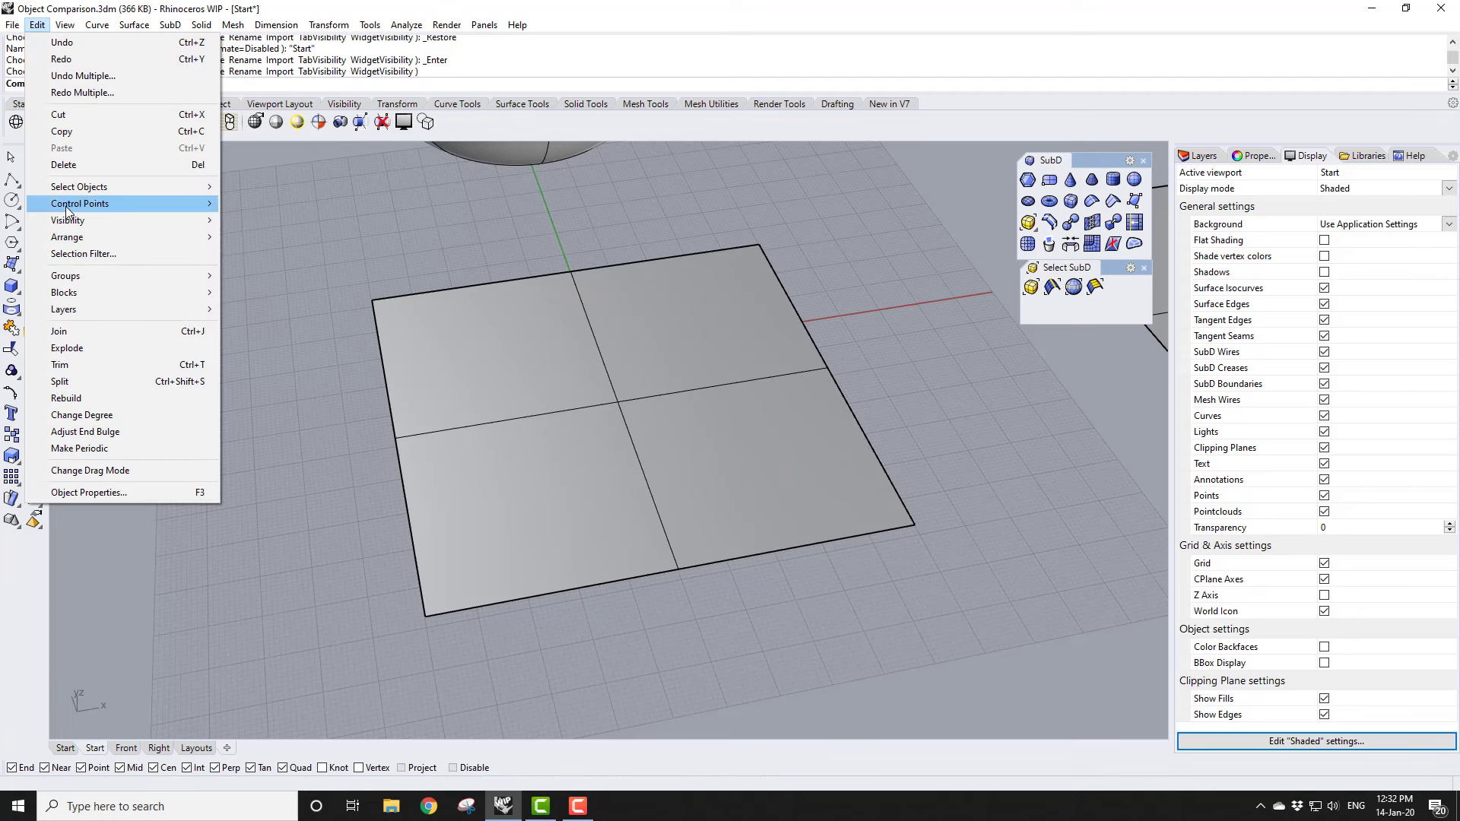
pyautogui.moveTo(70, 204)
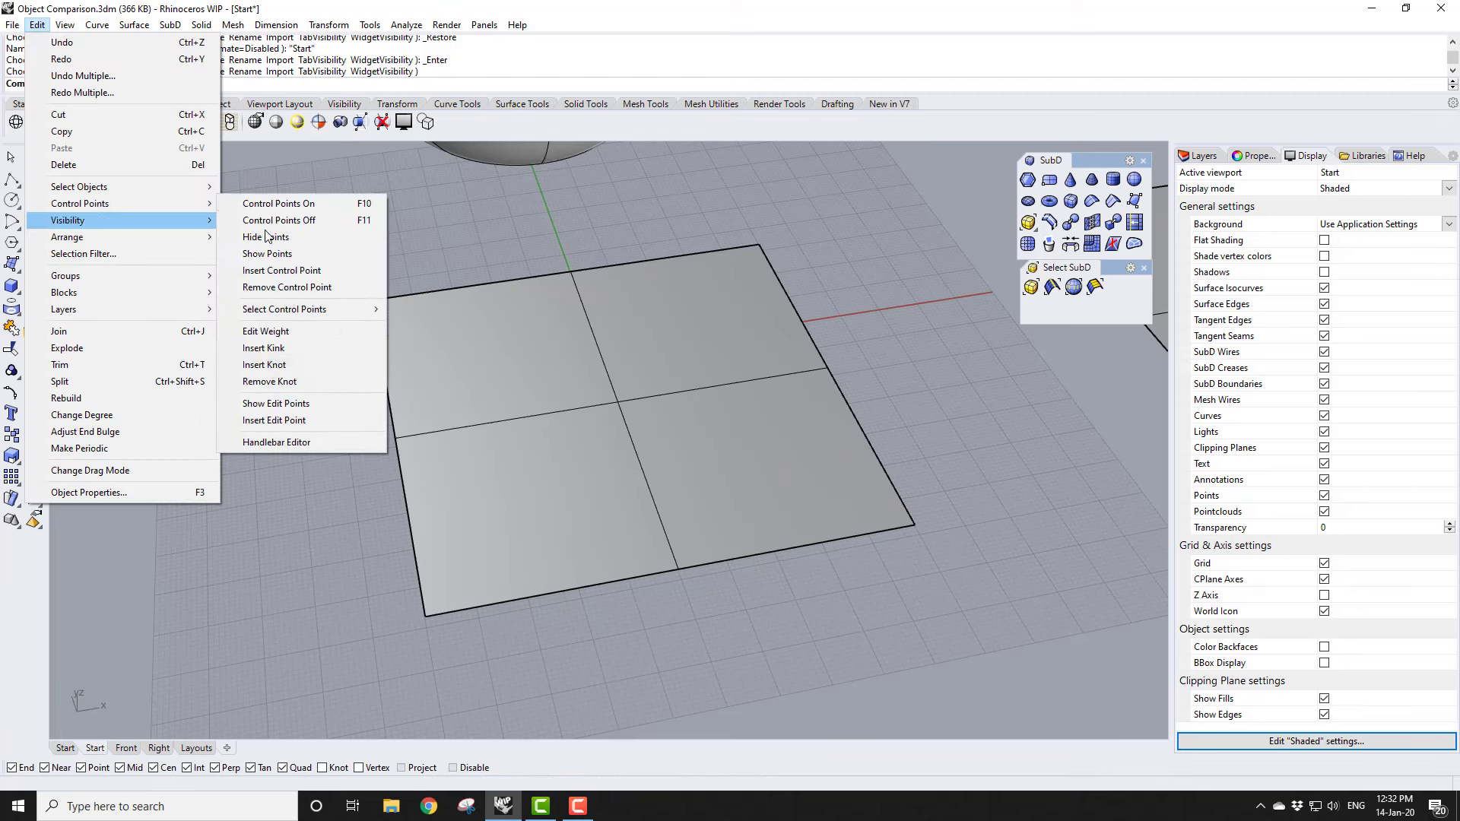
pyautogui.click(344, 363)
pyautogui.click(562, 487)
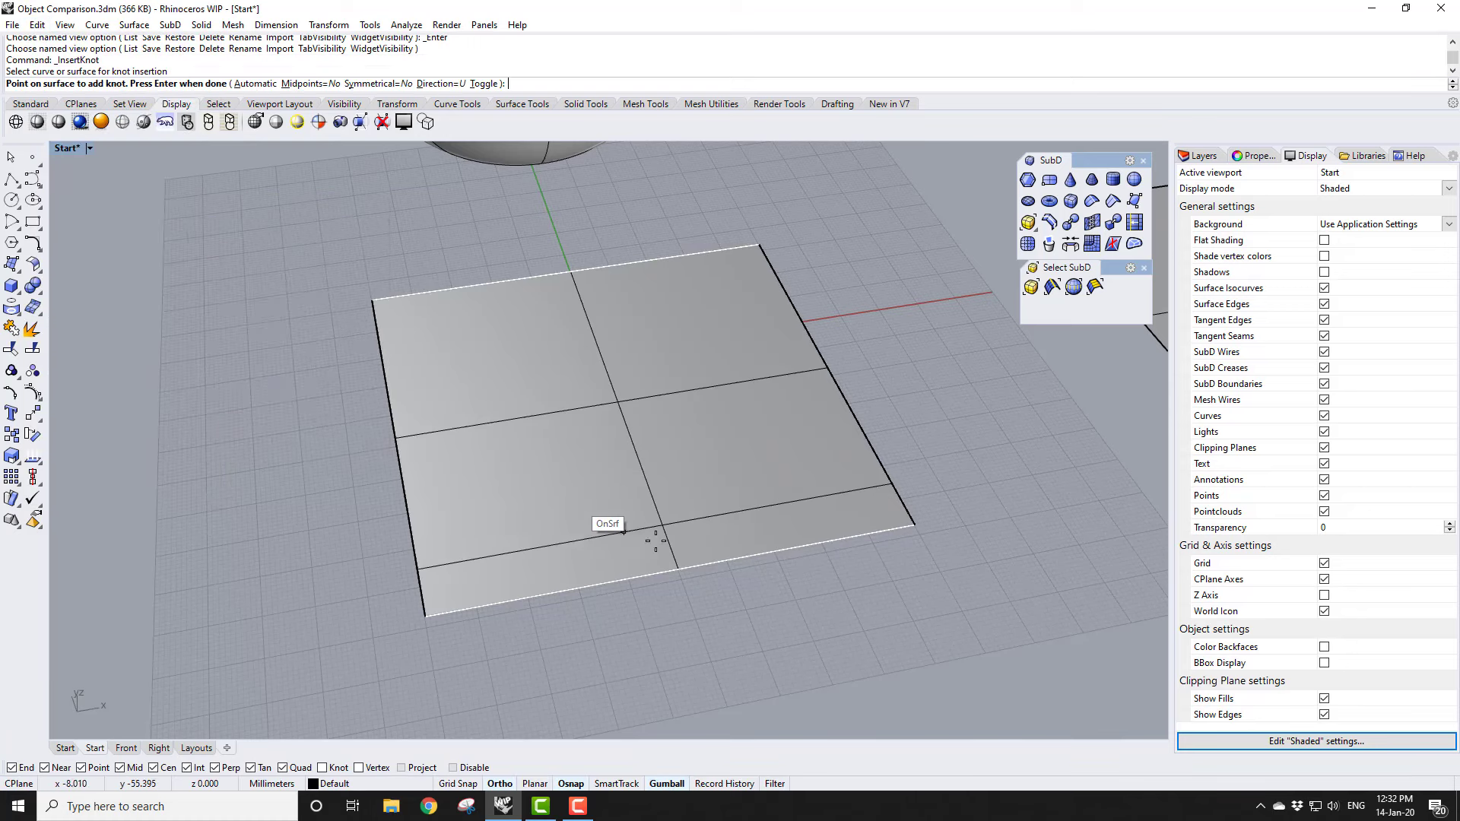
pyautogui.click(767, 503)
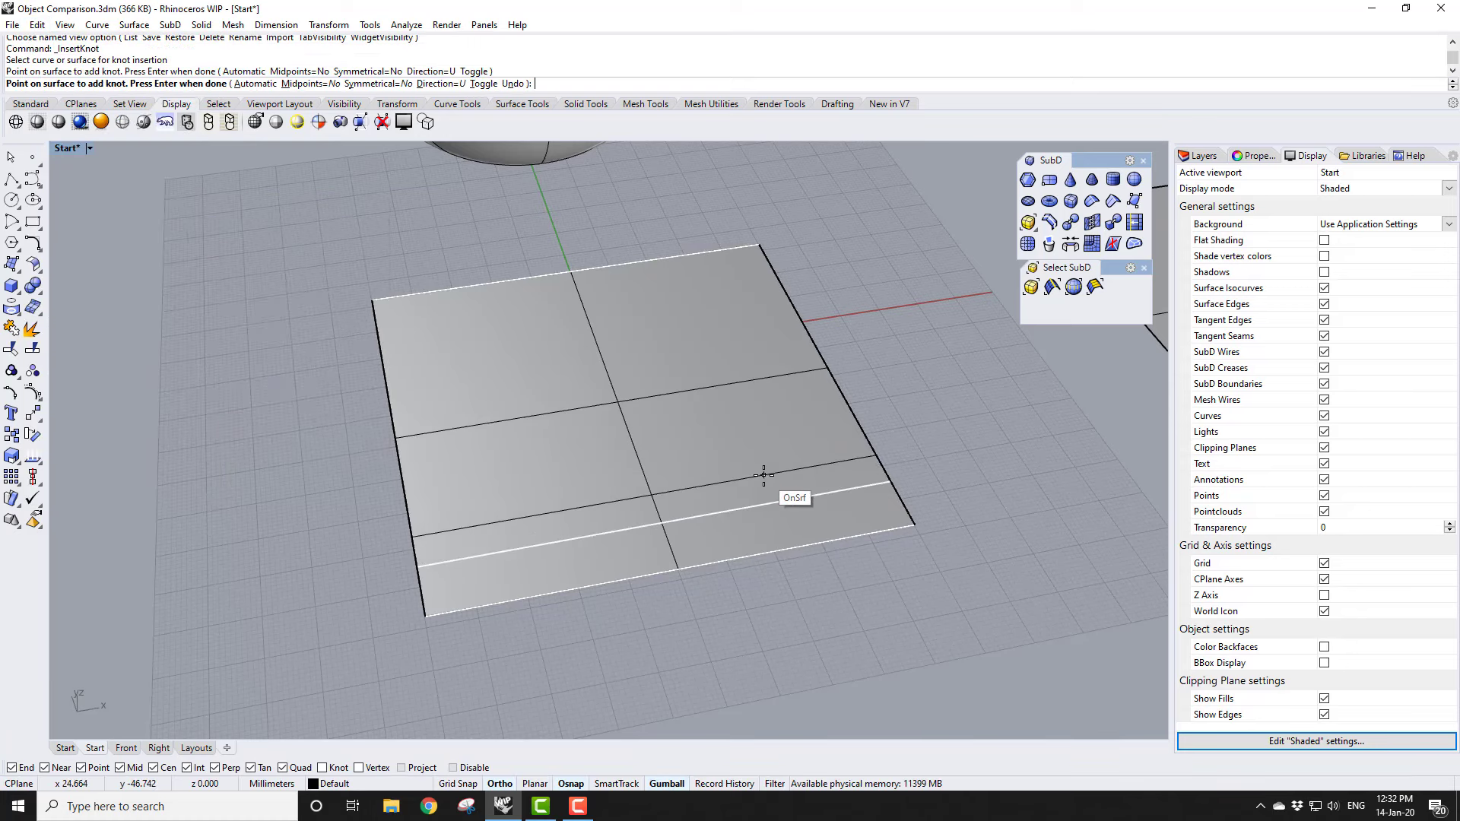
pyautogui.click(764, 475)
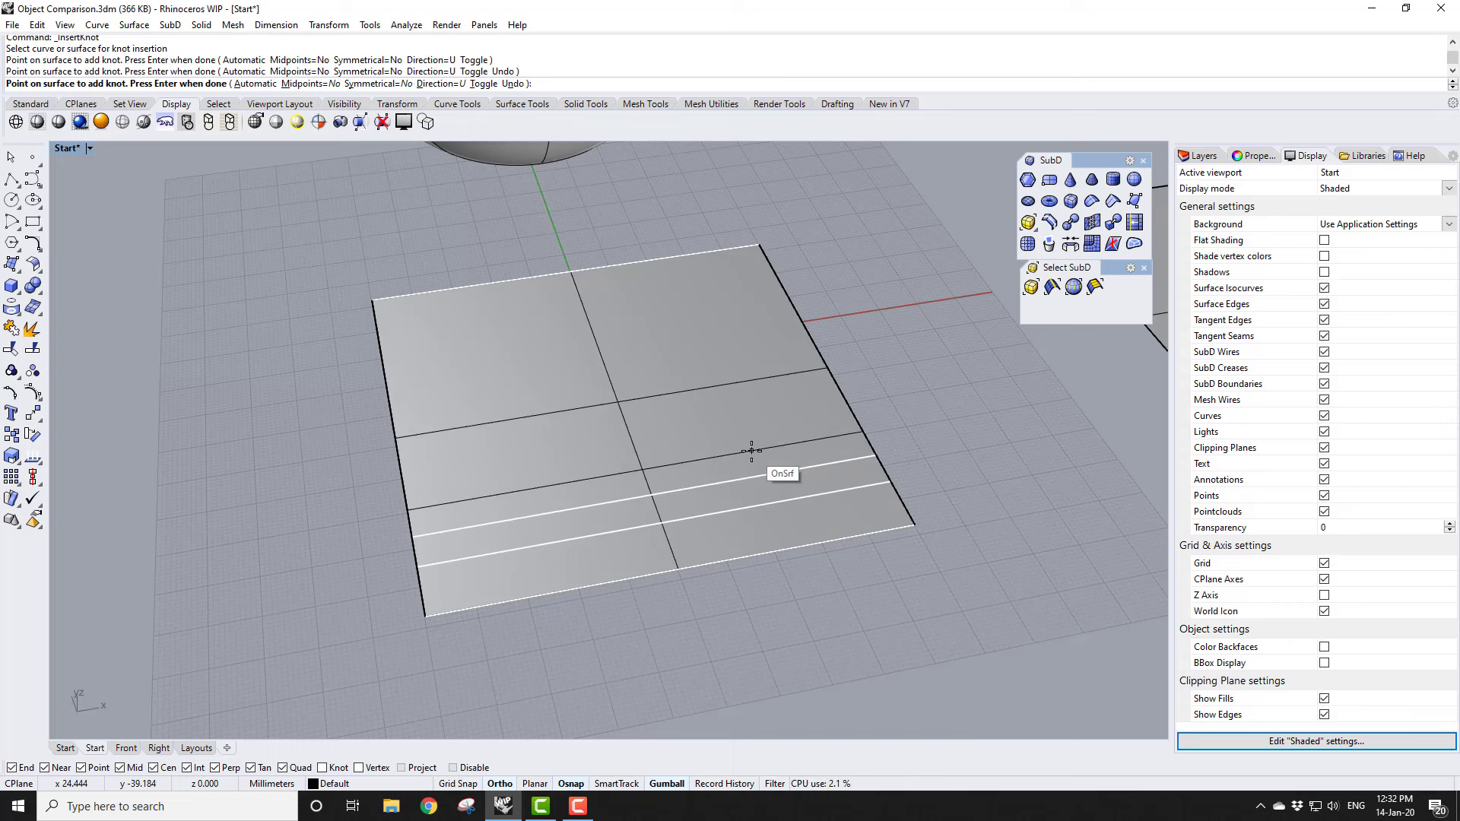
pyautogui.click(752, 451)
pyautogui.click(742, 423)
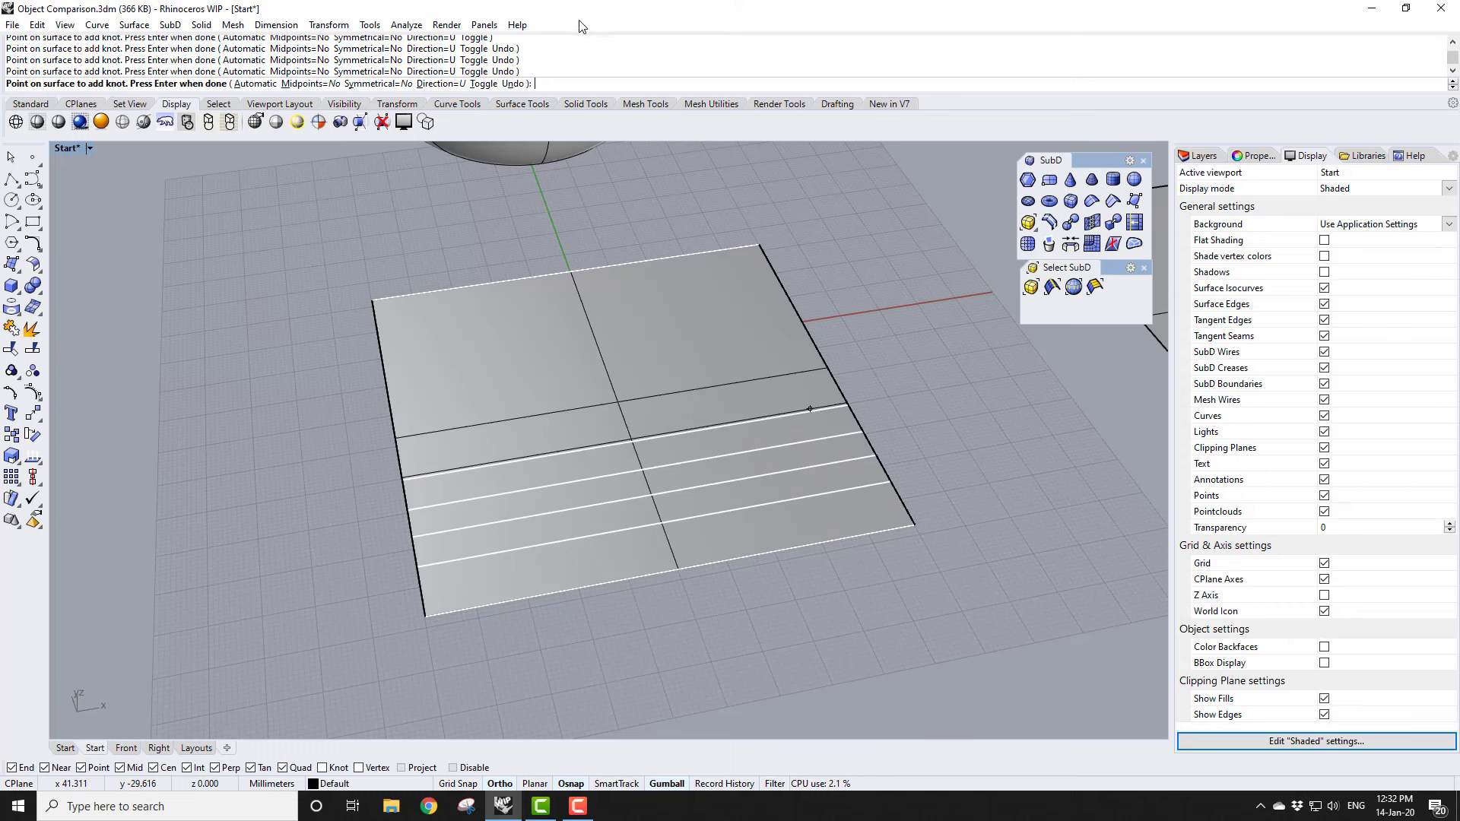
# Step: Switch knot insertion to the V direction and add five knots across the positive X half of the NURBS plane
pyautogui.click(485, 84)
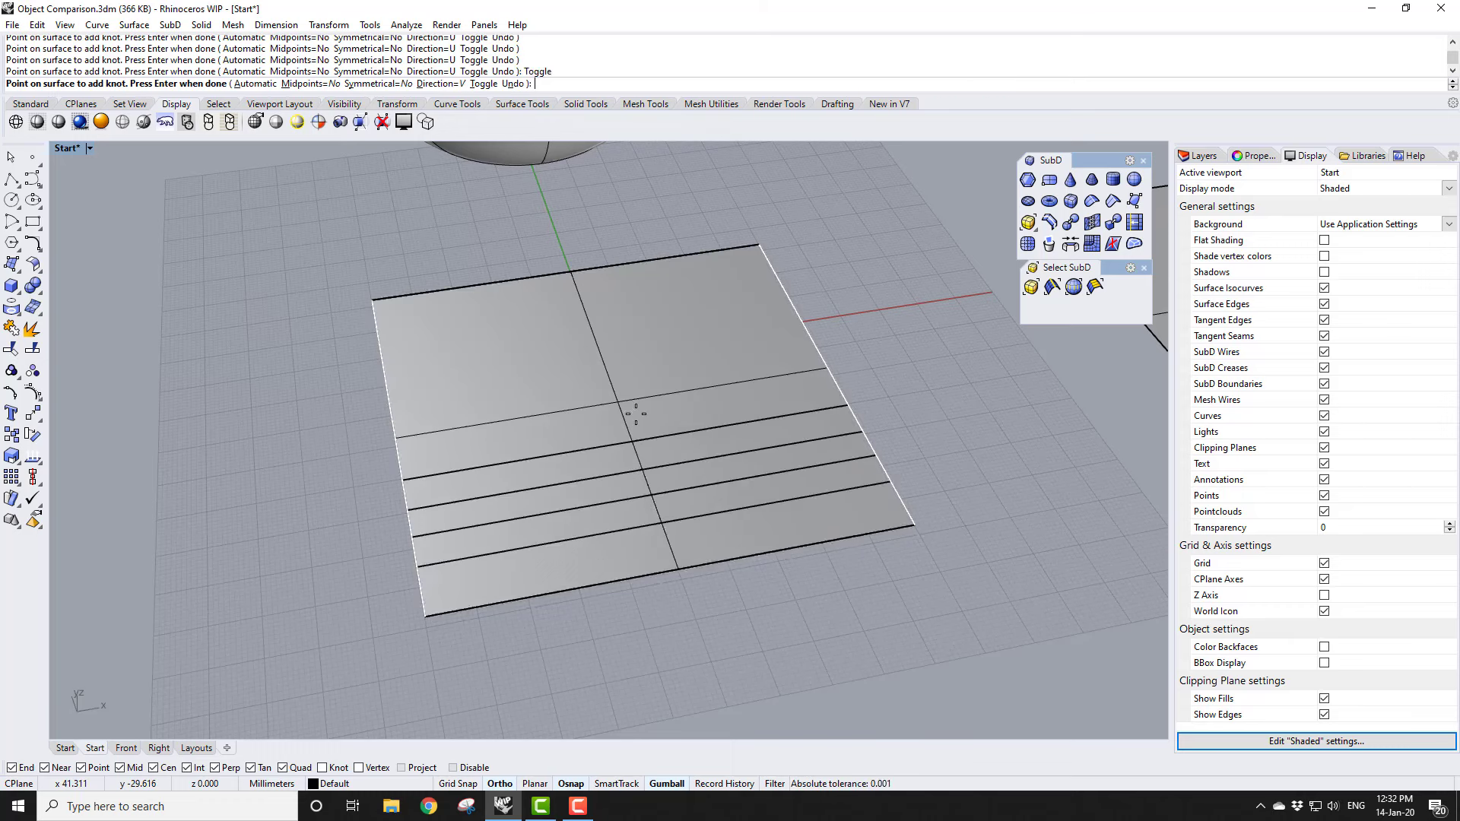
pyautogui.click(724, 537)
pyautogui.click(764, 520)
pyautogui.click(799, 520)
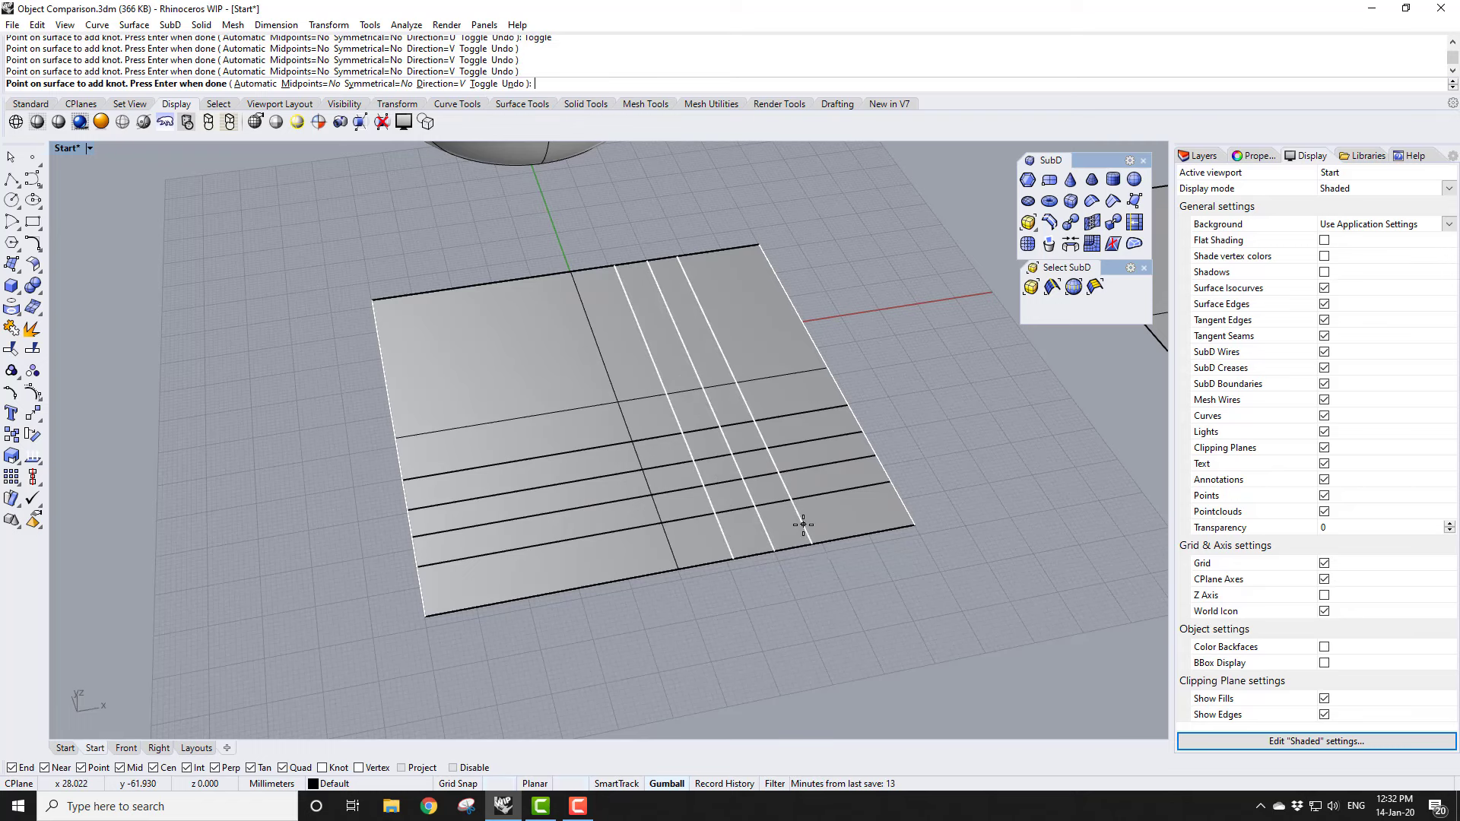
pyautogui.click(835, 519)
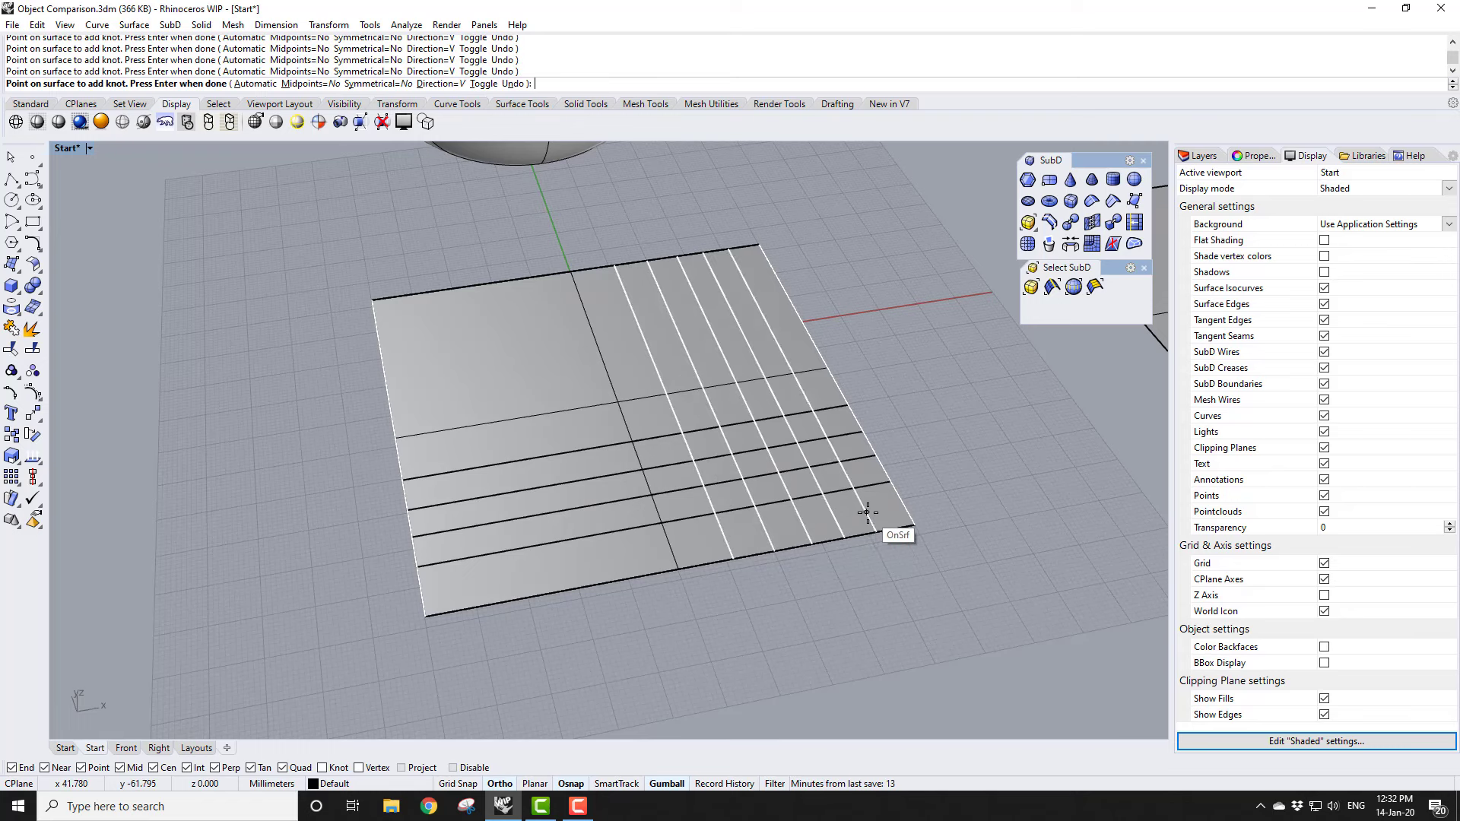
pyautogui.press('Return')
# Step: Turn on the NURBS plane's control points and raise two neighbouring interior points in the dense corner to form a bump
pyautogui.click(837, 509)
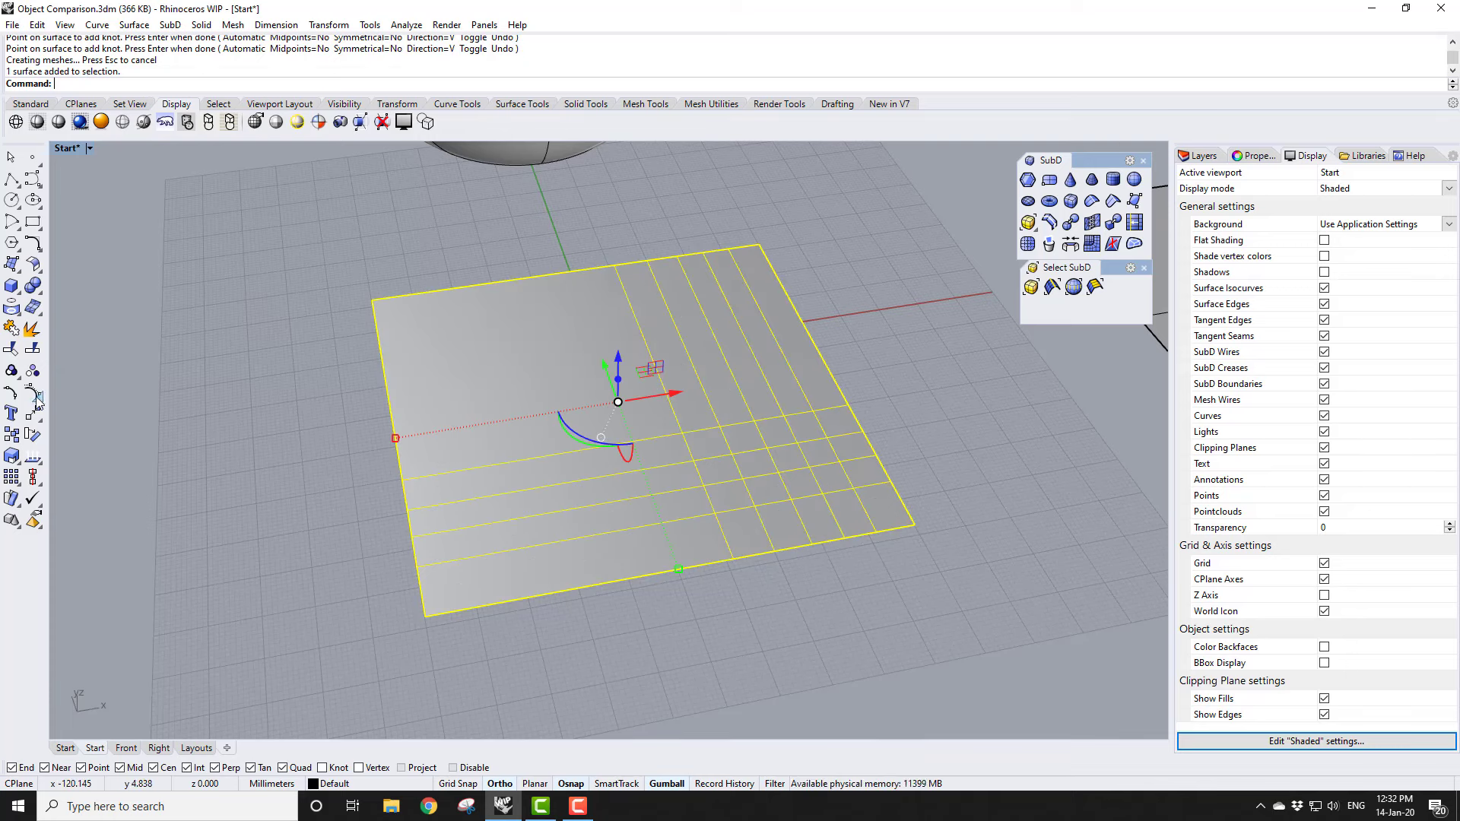
pyautogui.press('F10')
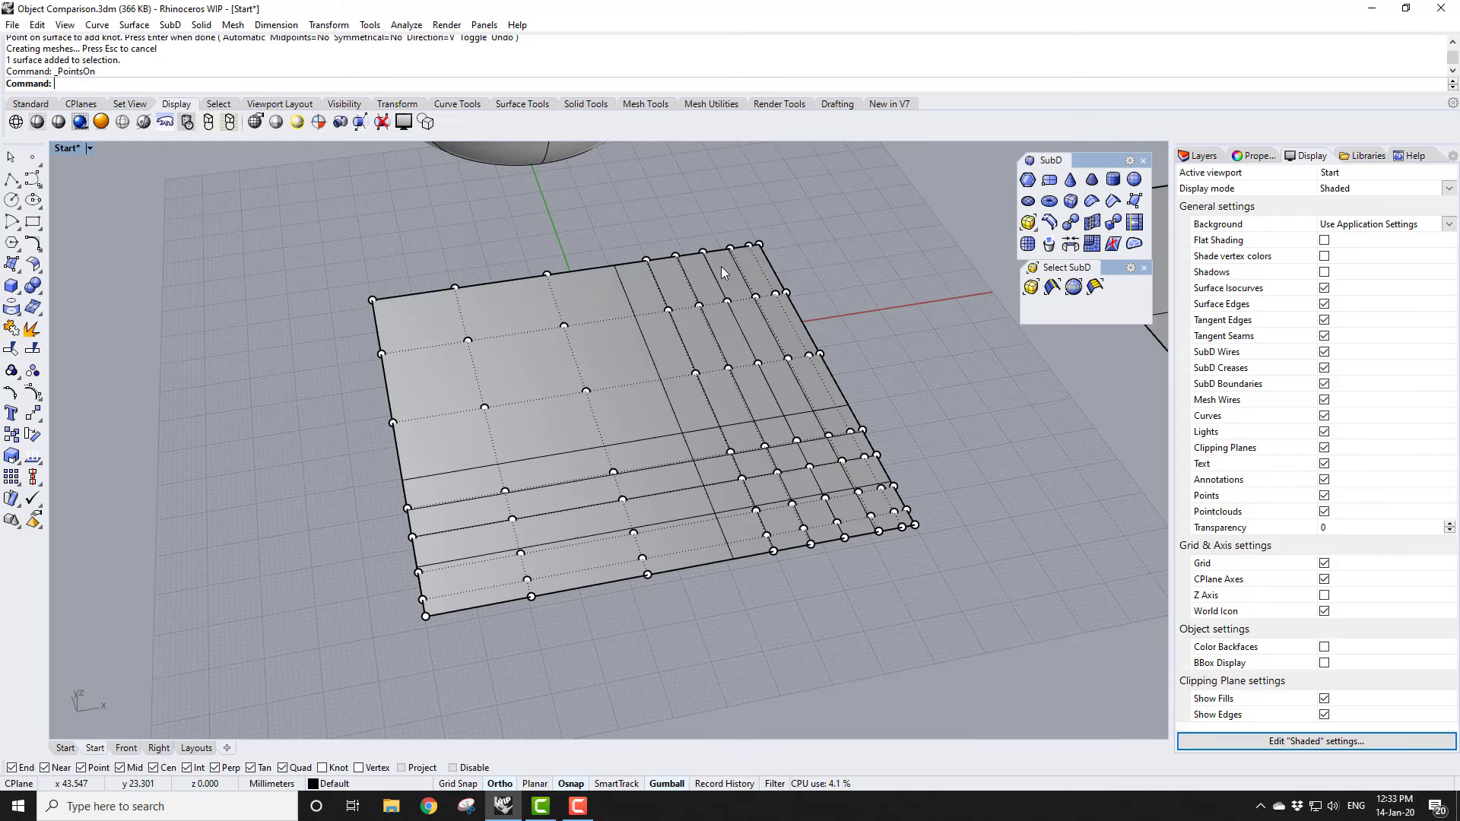
pyautogui.moveTo(868, 490)
pyautogui.mouseDown(button='right')
pyautogui.moveTo(897, 465)
pyautogui.moveTo(879, 491)
pyautogui.mouseUp(button='right')
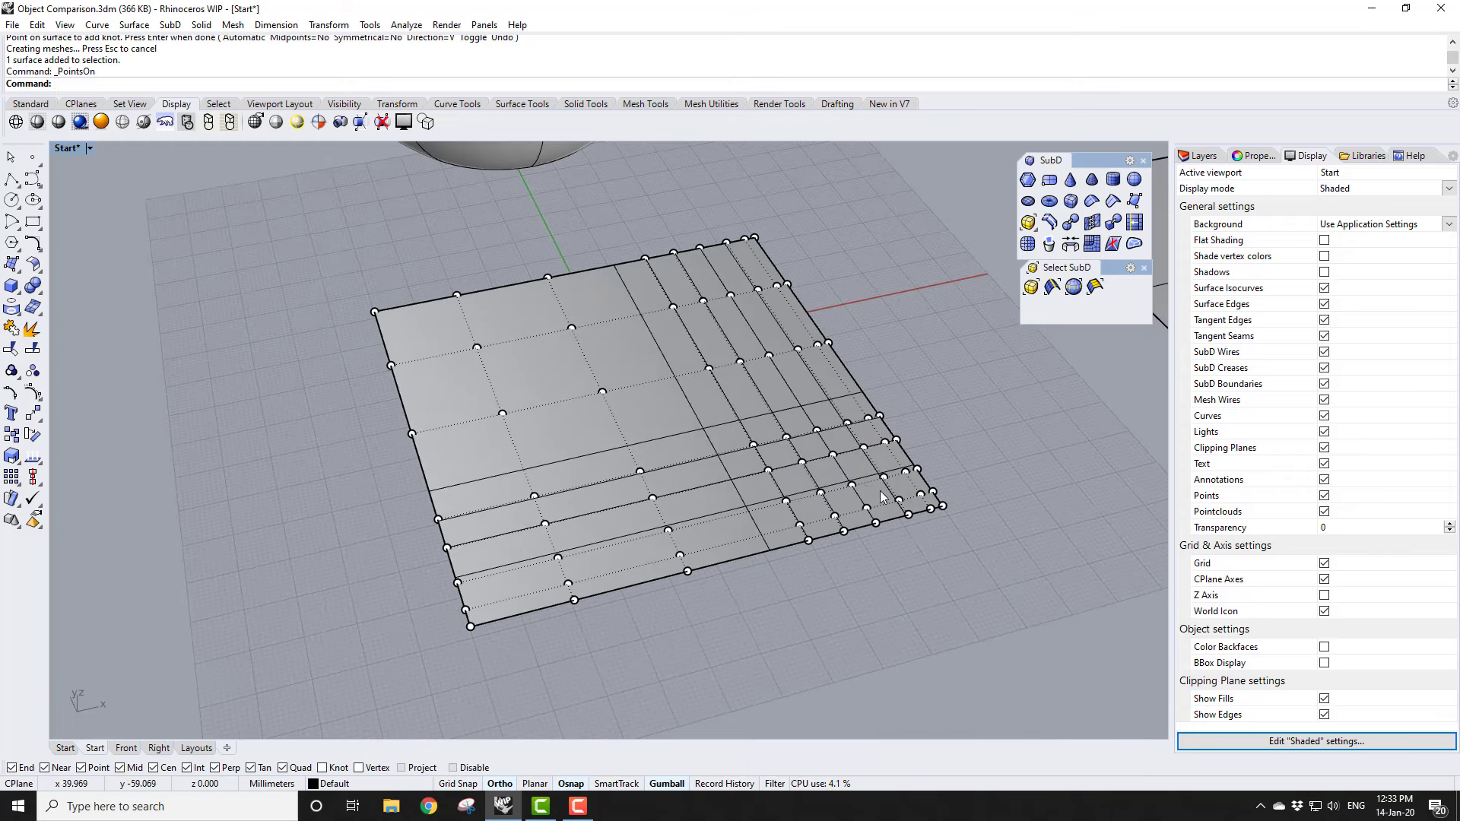
pyautogui.click(852, 486)
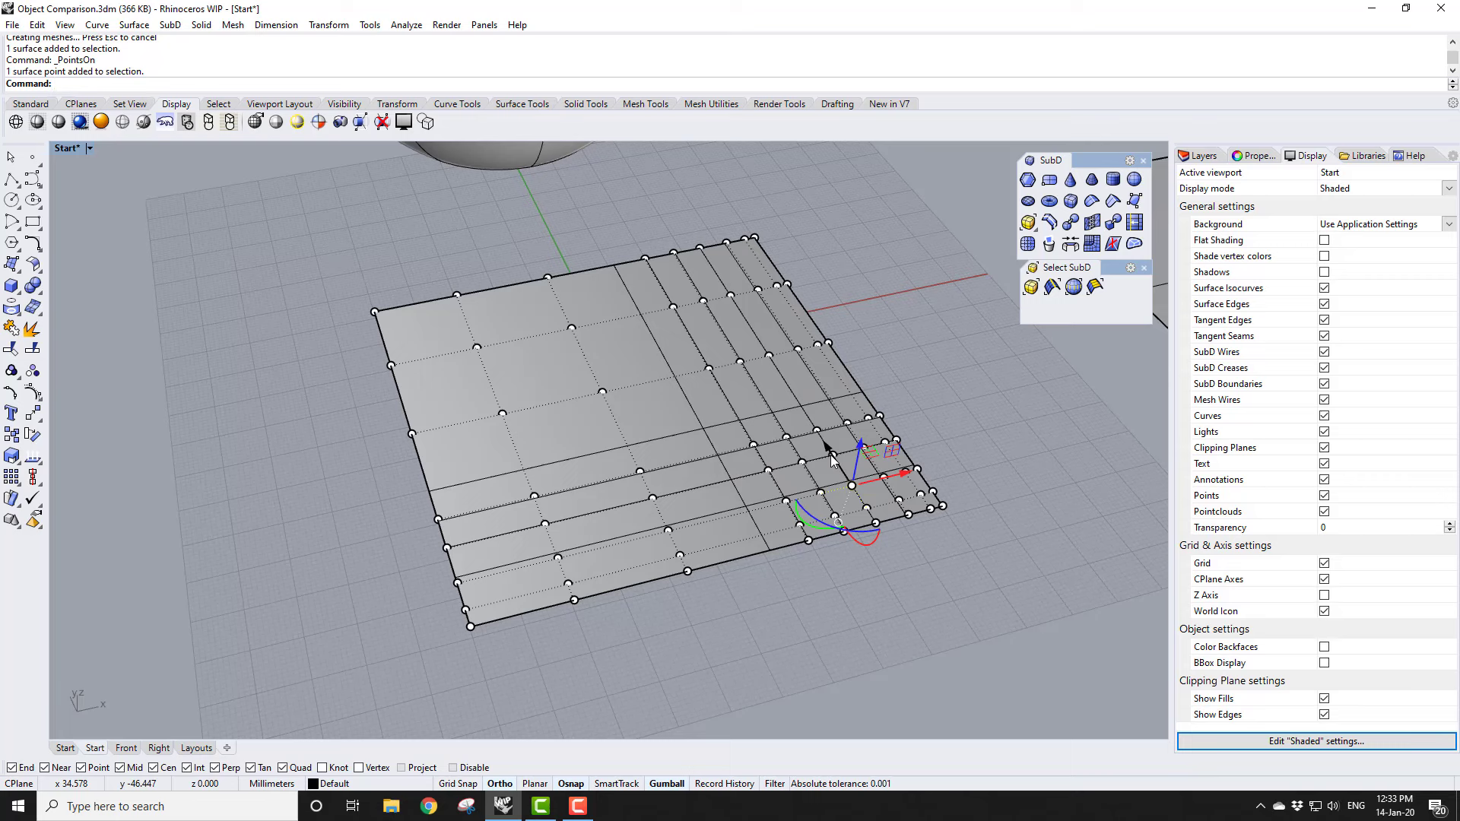
pyautogui.click(832, 455)
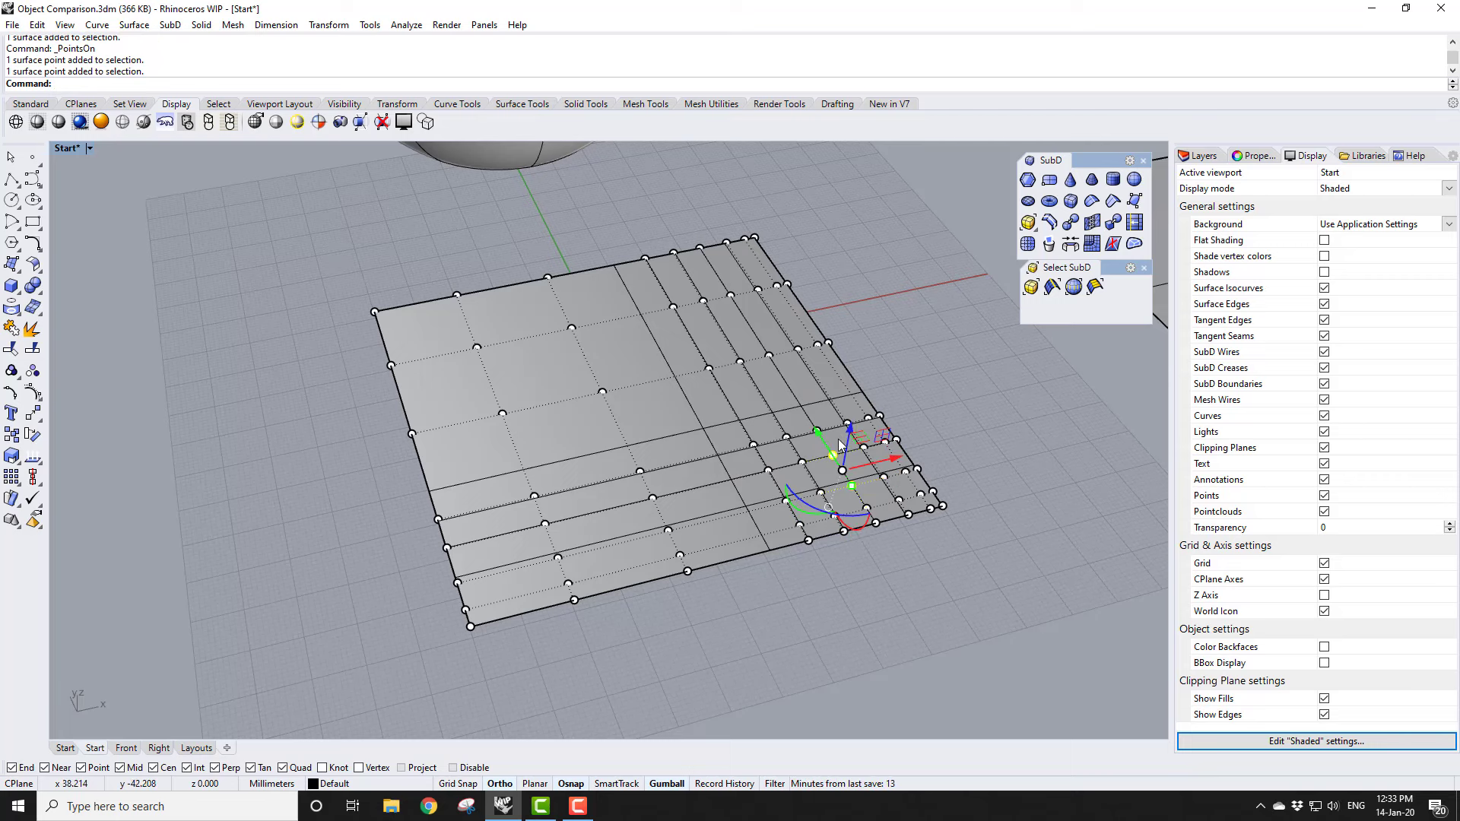
pyautogui.moveTo(847, 430); pyautogui.dragTo(910, 393)
pyautogui.click(1030, 450)
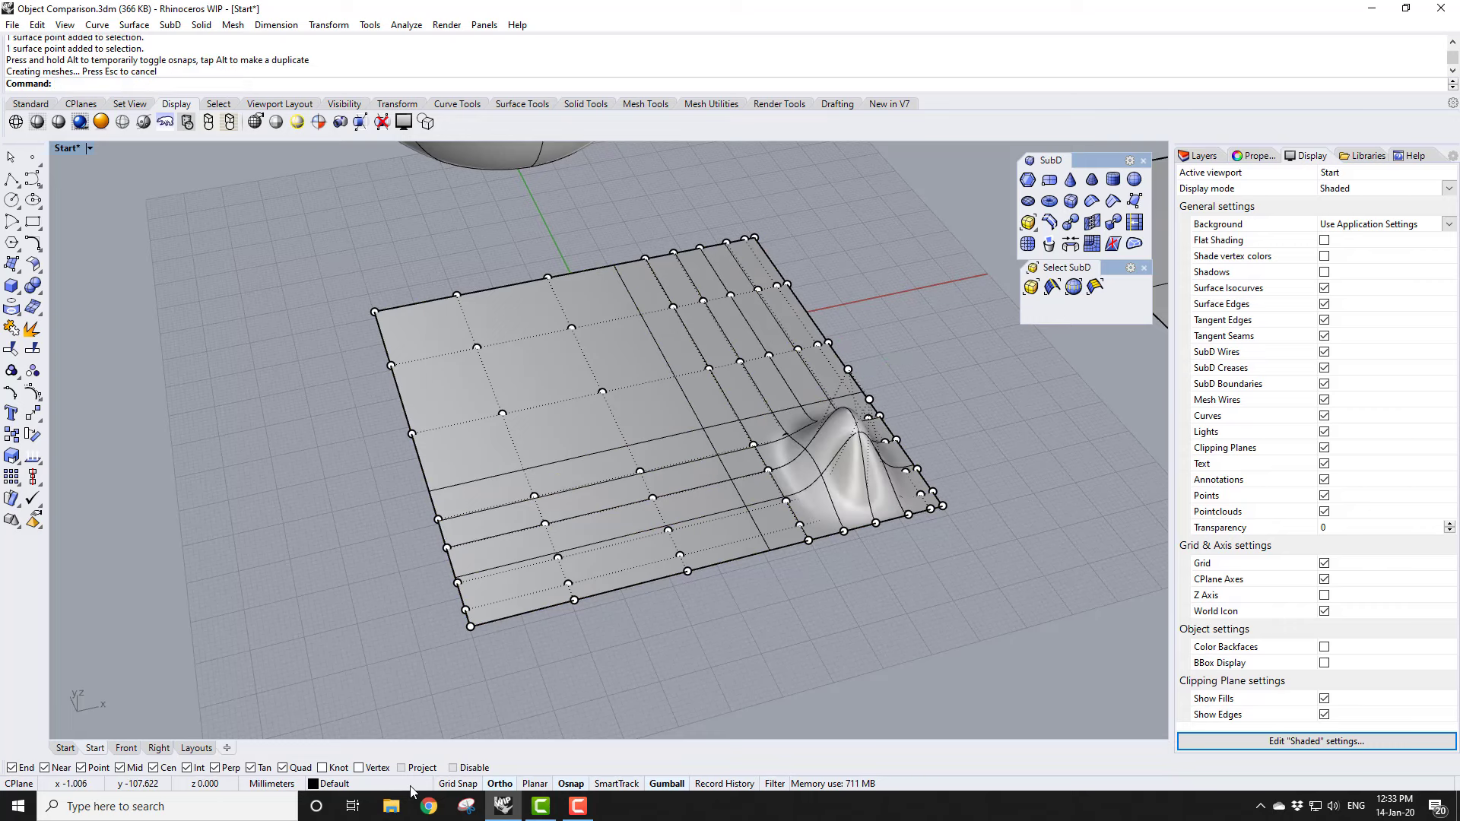
# Step: Subdivide only the front face on the positive X side of the SubD plane, with Delete input set to Yes
pyautogui.scroll(-5, 294, 537)
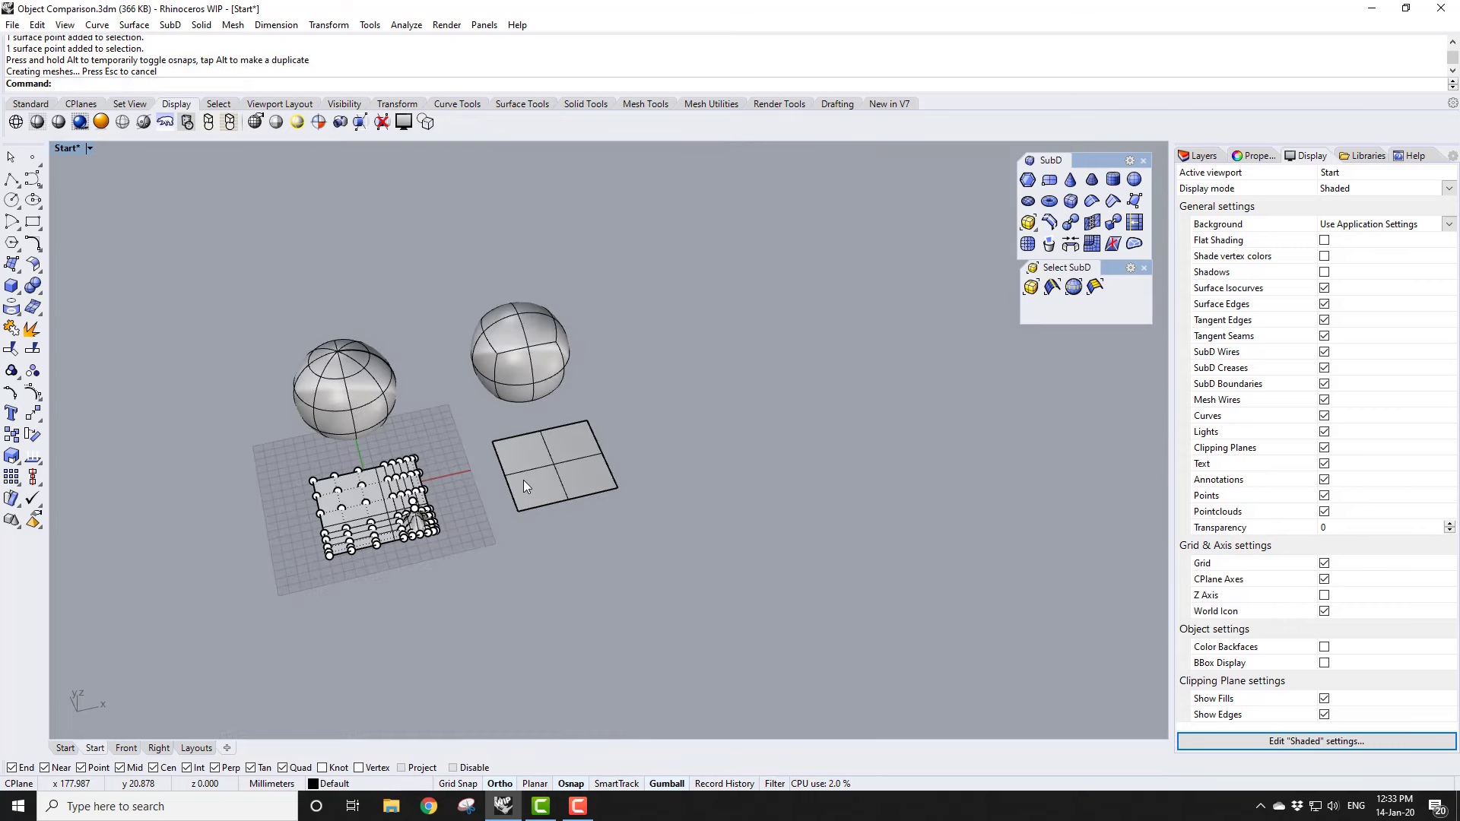
pyautogui.scroll(5, 523, 480)
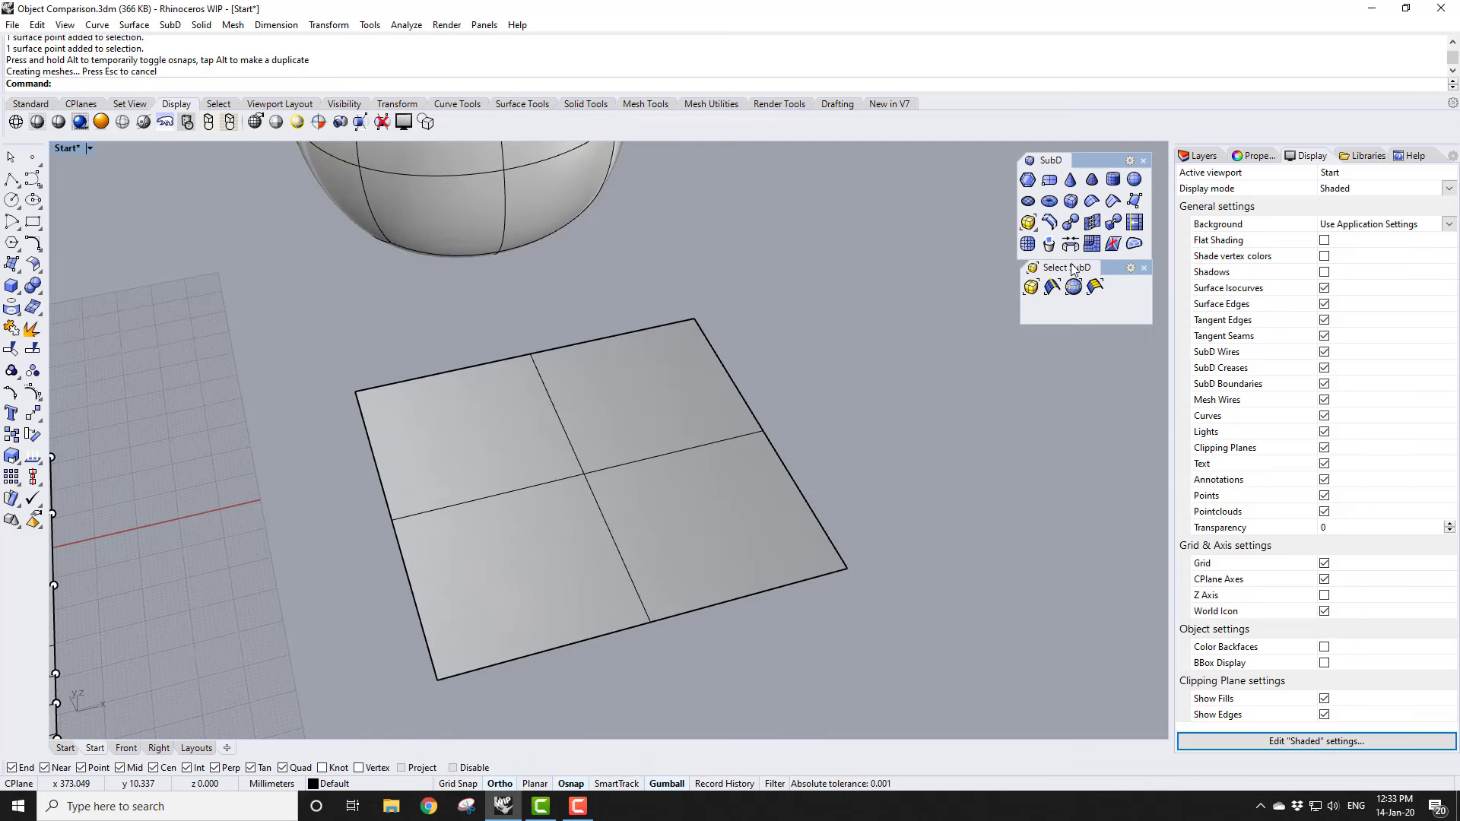
pyautogui.keyDown('ctrl'); pyautogui.keyDown('shift'); pyautogui.click(739, 525); pyautogui.keyUp('shift'); pyautogui.keyUp('ctrl')
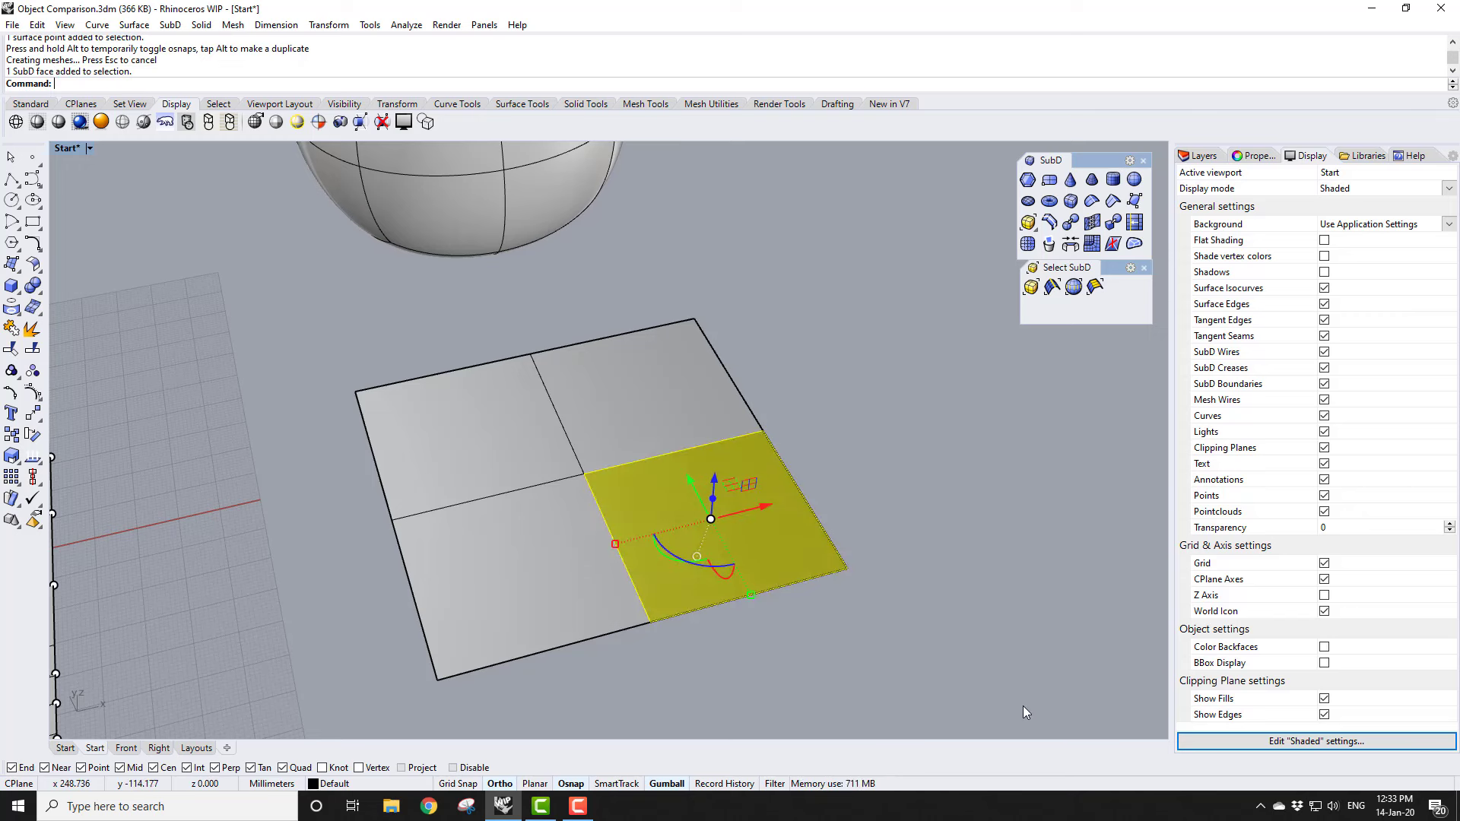
pyautogui.click(1028, 245)
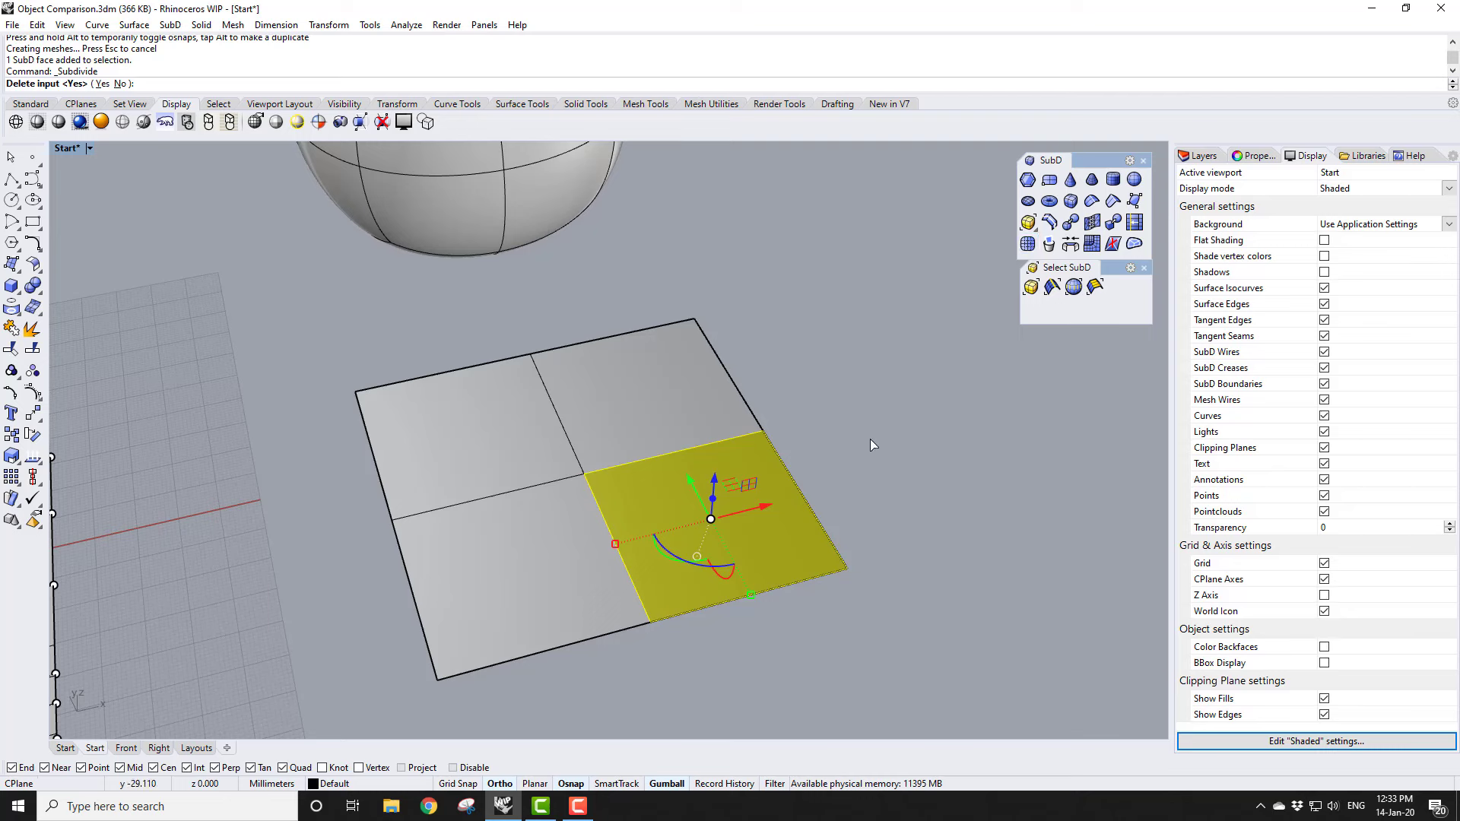
pyautogui.press('Return')
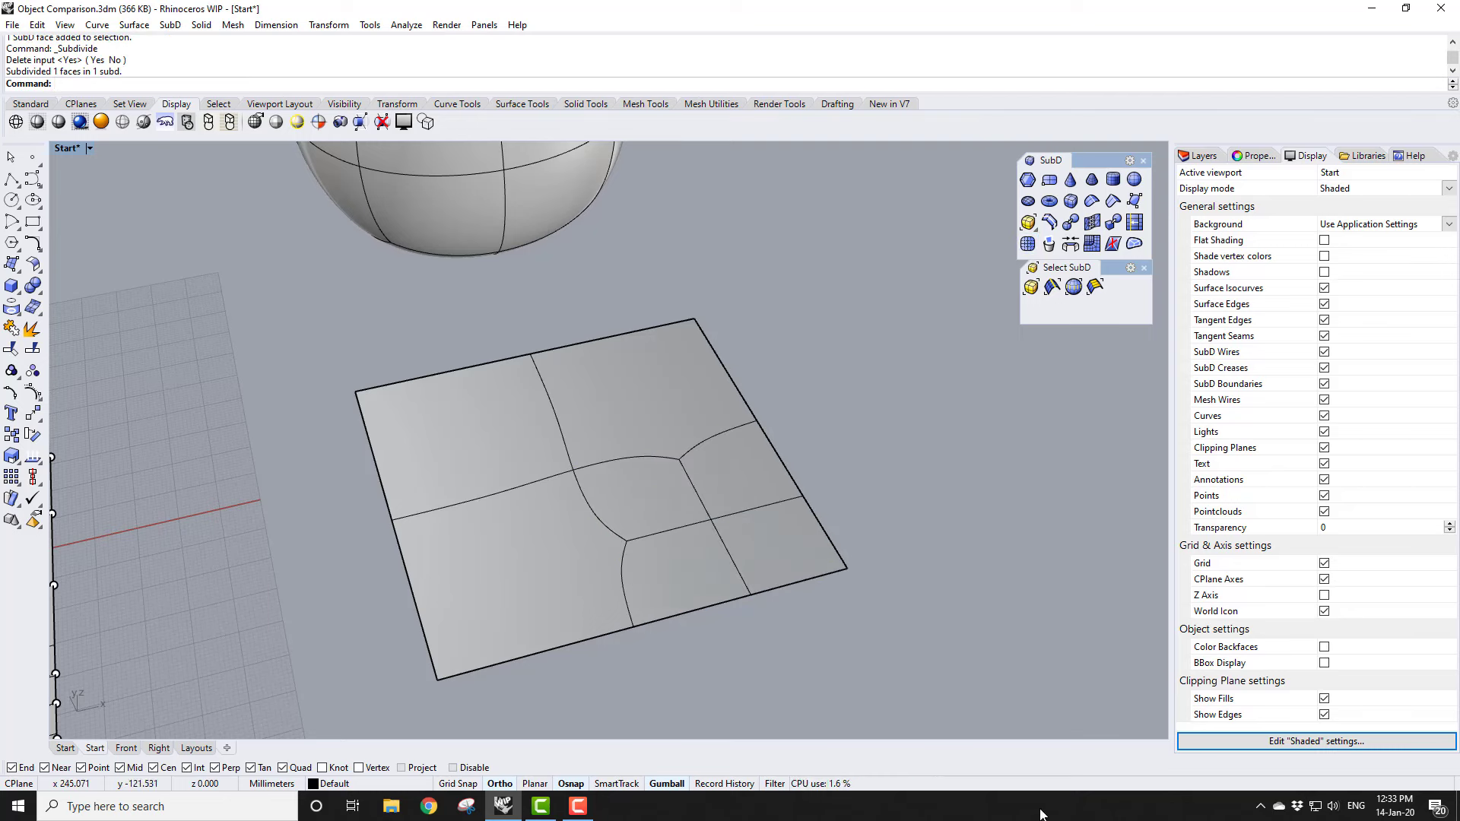
# Step: Subdivide the innermost small face of the SubD plane's refined quadrant, and subdivide one of the smaller faces this produces
pyautogui.keyDown('ctrl'); pyautogui.keyDown('shift'); pyautogui.click(650, 537); pyautogui.keyUp('shift'); pyautogui.keyUp('ctrl')
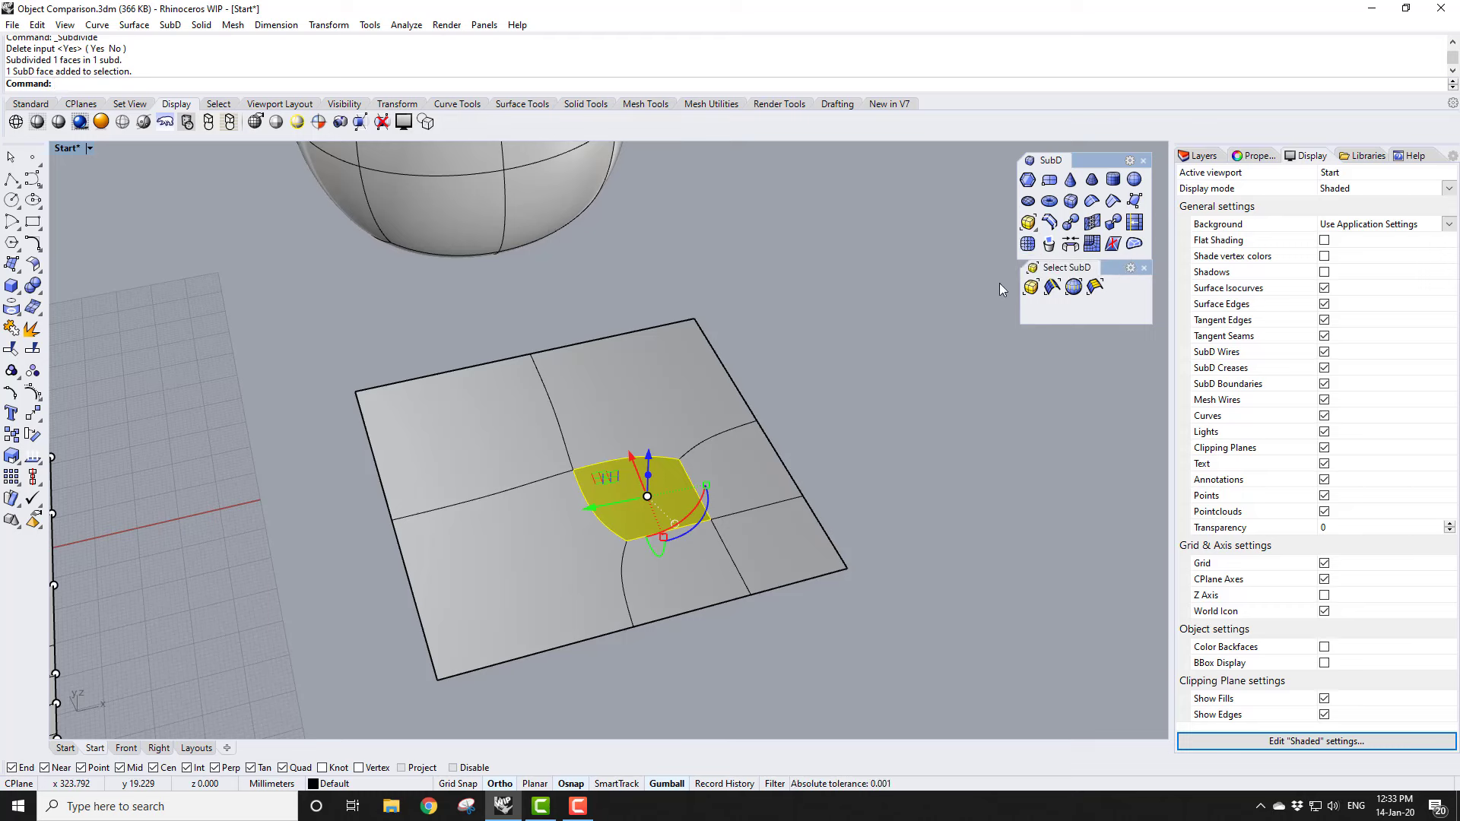
pyautogui.click(1032, 248)
pyautogui.press('Return')
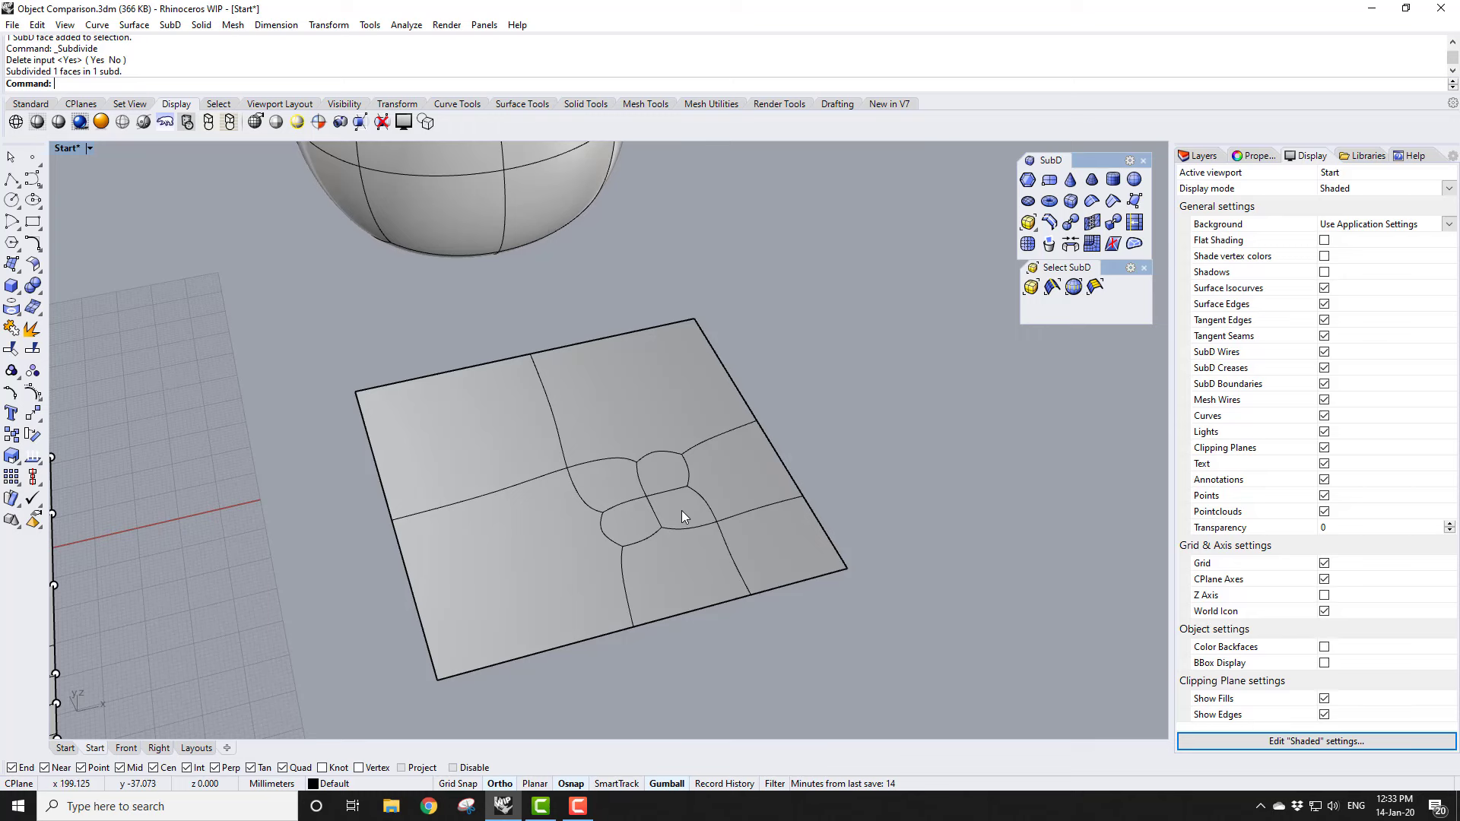
pyautogui.keyDown('ctrl'); pyautogui.keyDown('shift'); pyautogui.click(682, 515); pyautogui.keyUp('shift'); pyautogui.keyUp('ctrl')
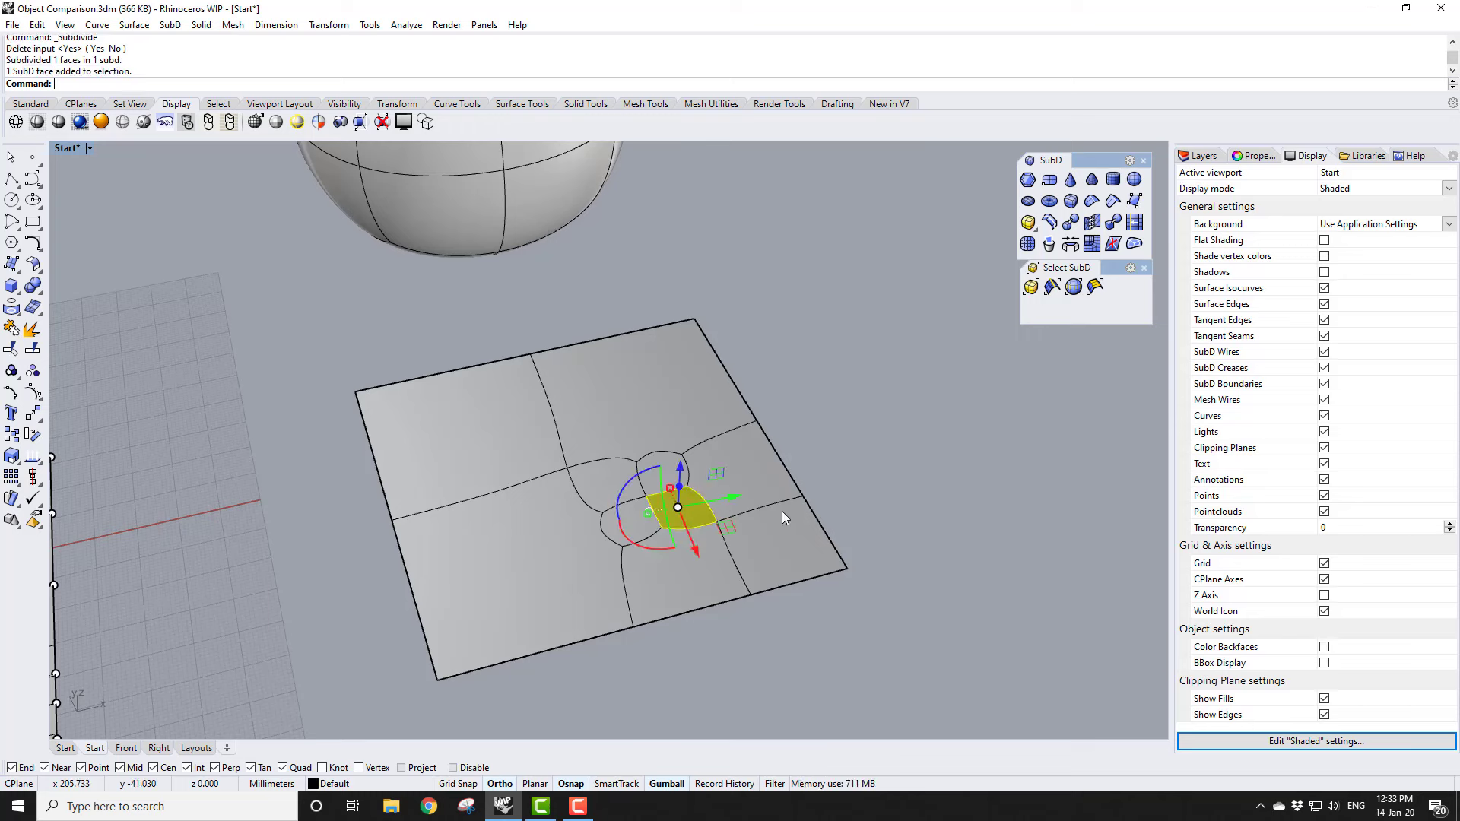
pyautogui.click(1031, 247)
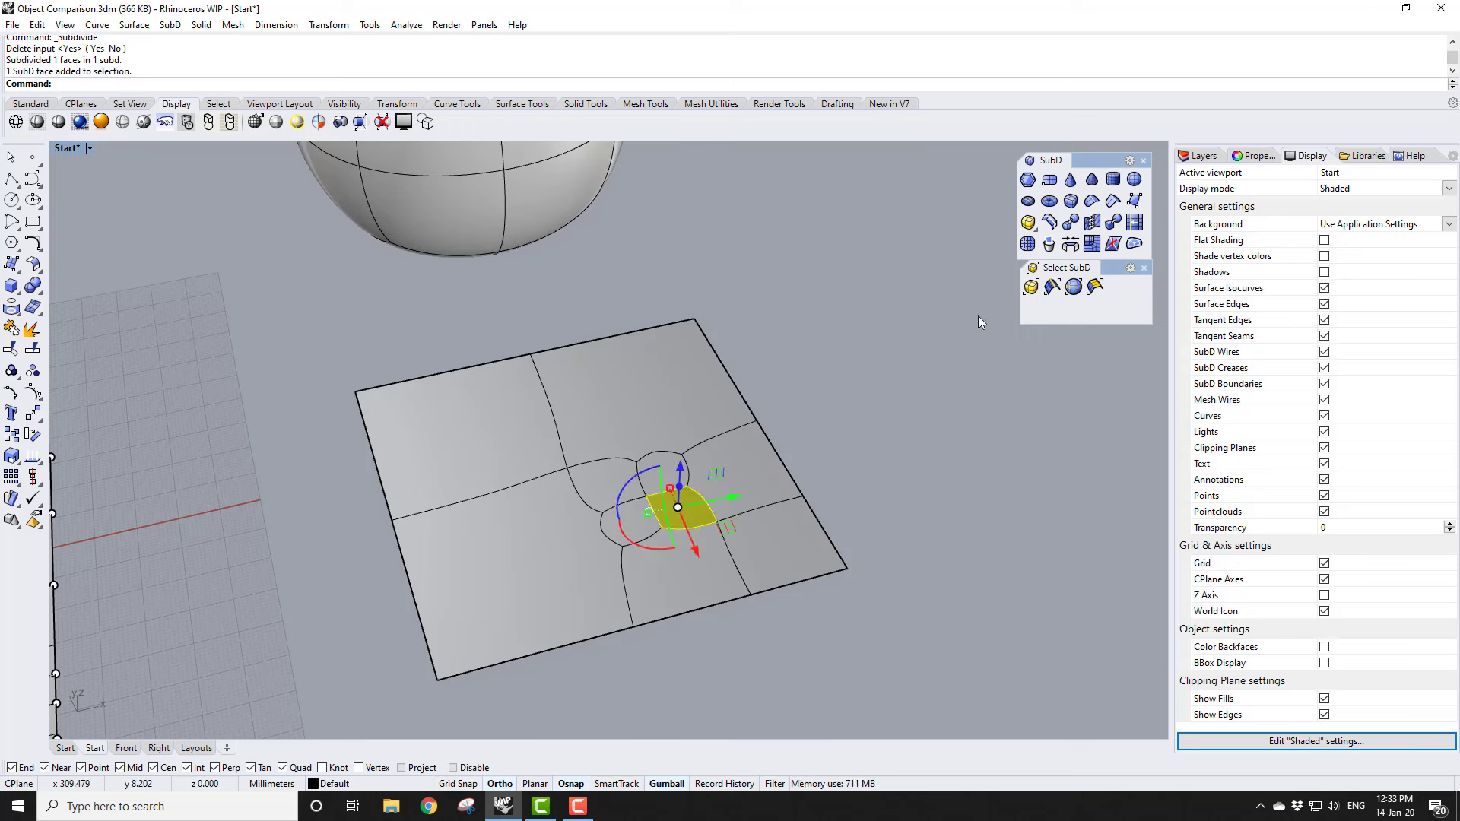
pyautogui.rightClick(885, 332)
# Step: Raise one of the smallest faces in the SubD plane's locally subdivided area to form a sharp peak
pyautogui.moveTo(645, 647); pyautogui.dragTo(707, 542, button='right')
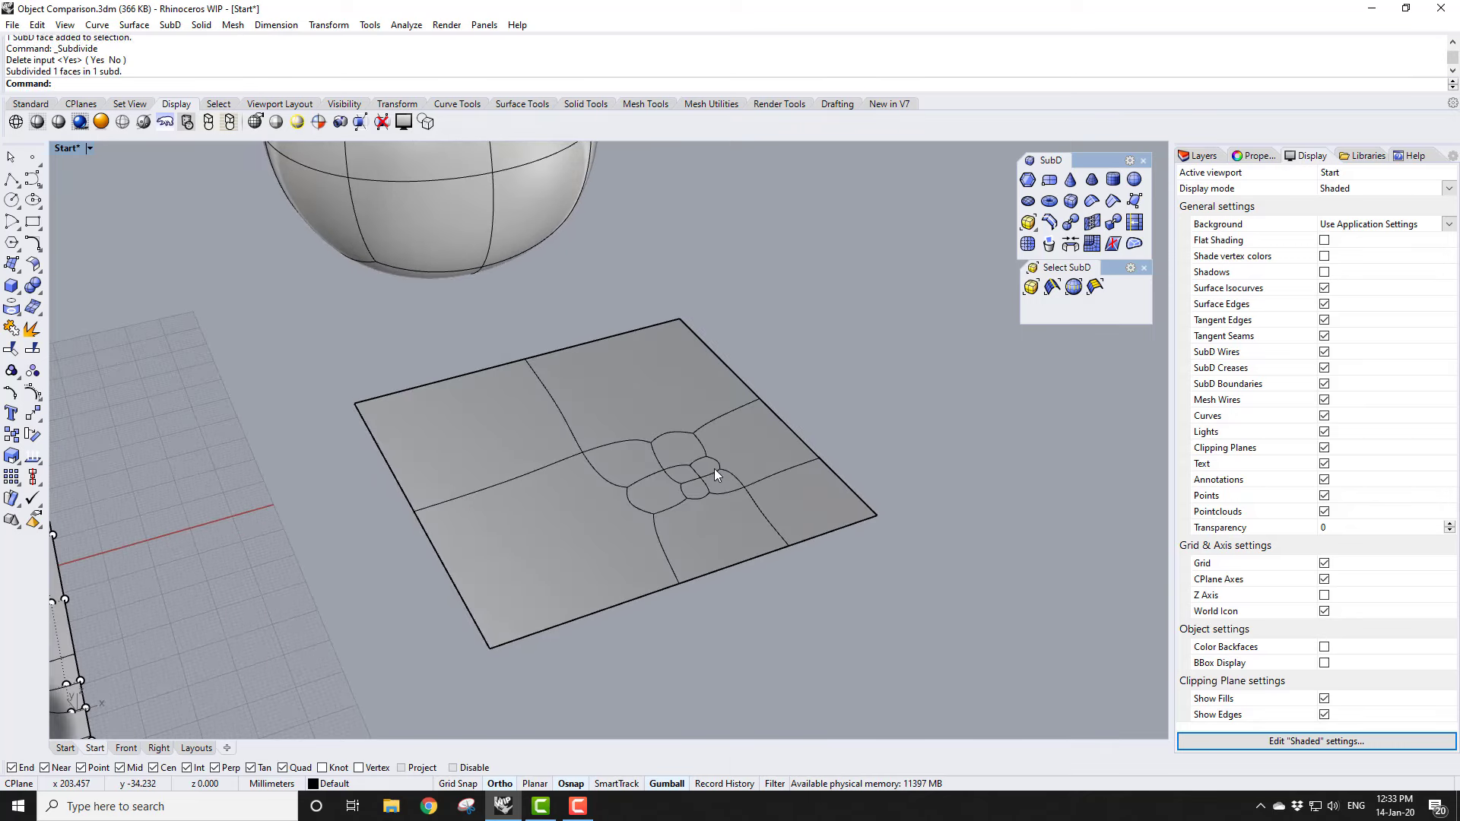
pyautogui.keyDown('ctrl'); pyautogui.keyDown('shift'); pyautogui.click(718, 481); pyautogui.keyUp('shift'); pyautogui.keyUp('ctrl')
pyautogui.moveTo(718, 481); pyautogui.dragTo(721, 399)
pyautogui.click(961, 474)
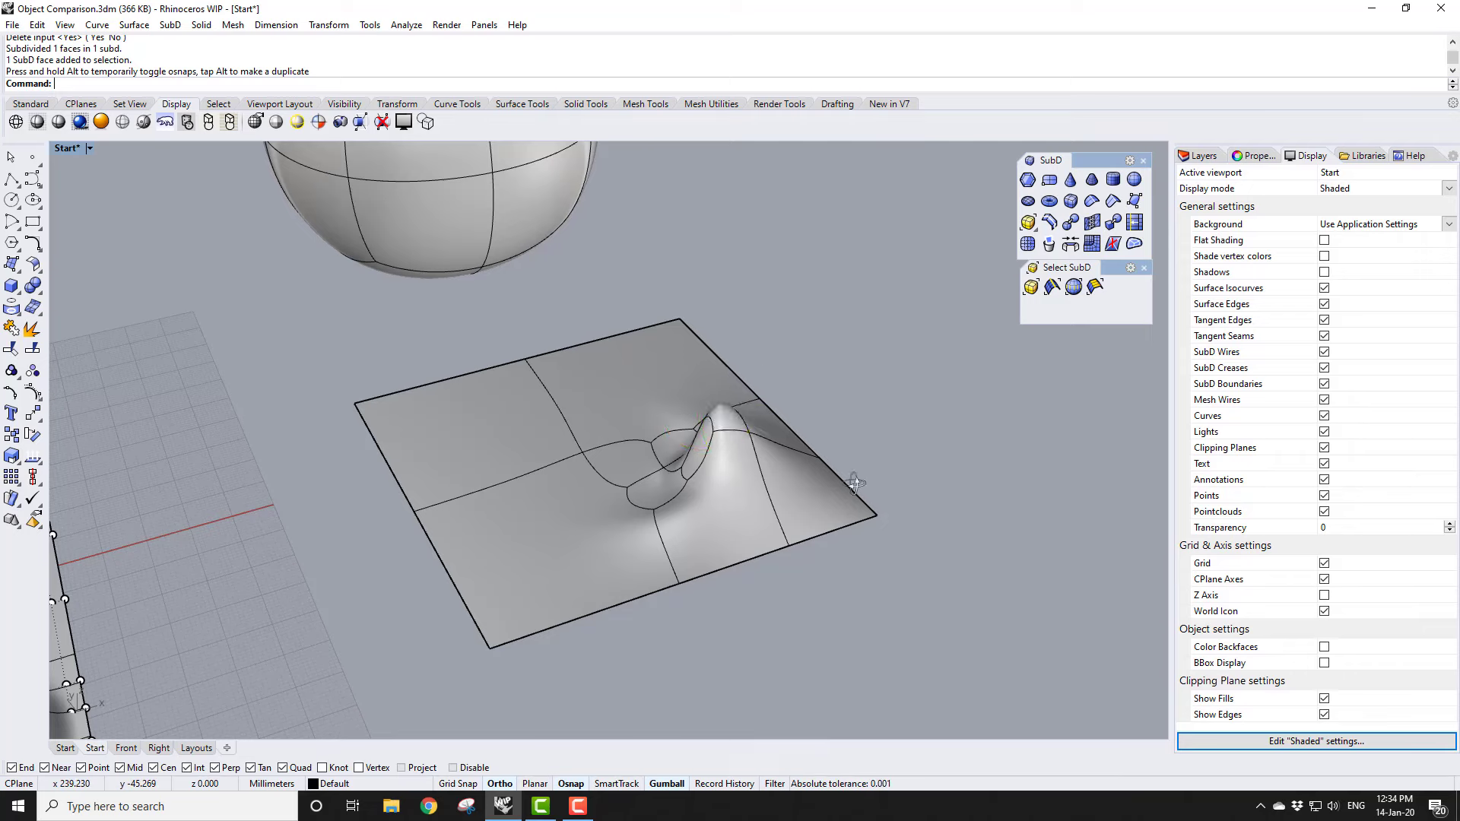
pyautogui.moveTo(854, 484); pyautogui.dragTo(822, 502, button='right')
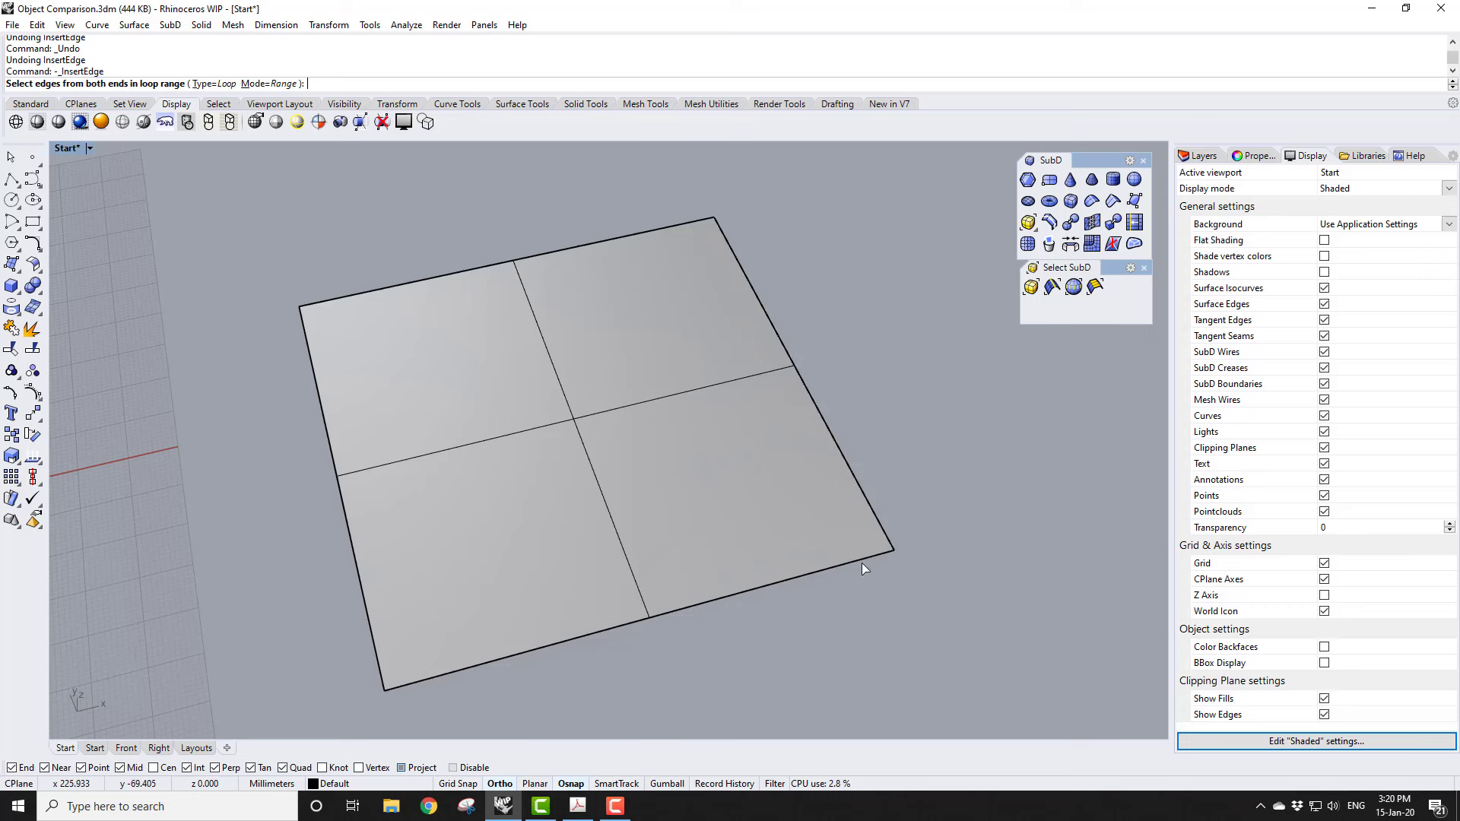
# Step: Insert an edge in Range mode alongside the front half of the SubD plane's central edge, offset toward positive X
pyautogui.click(1049, 243)
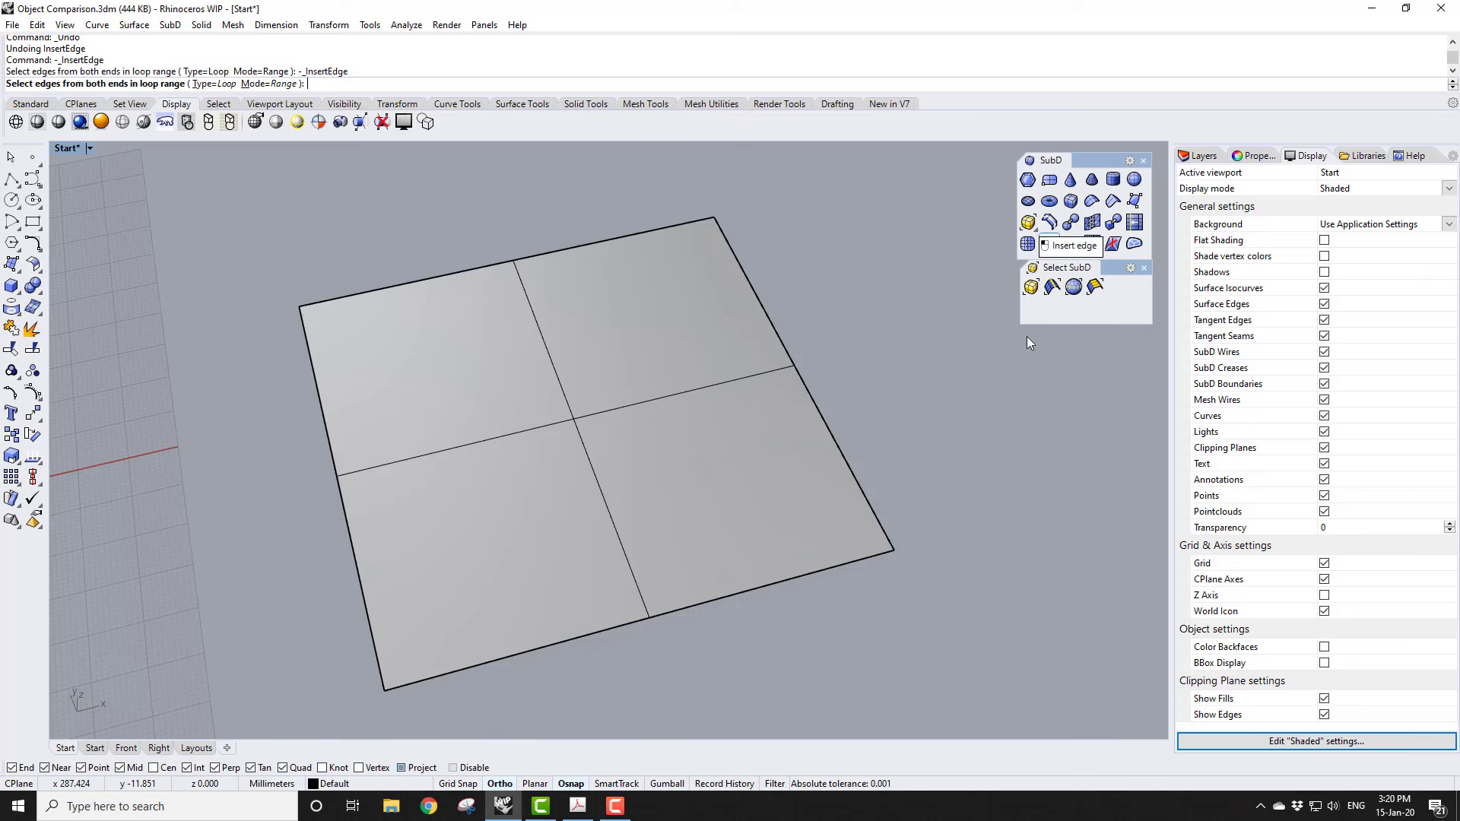
pyautogui.click(636, 584)
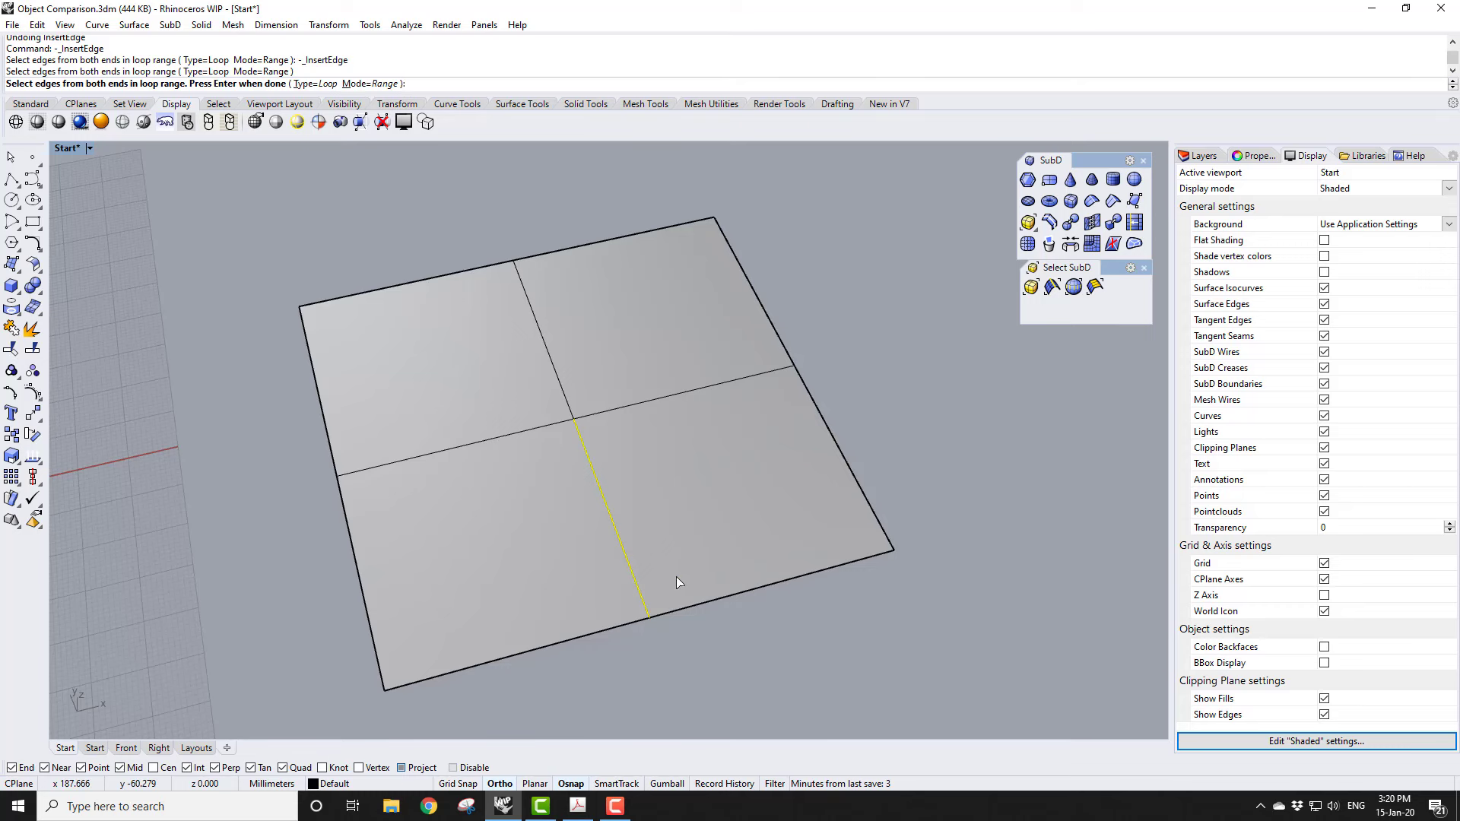
pyautogui.press('Return')
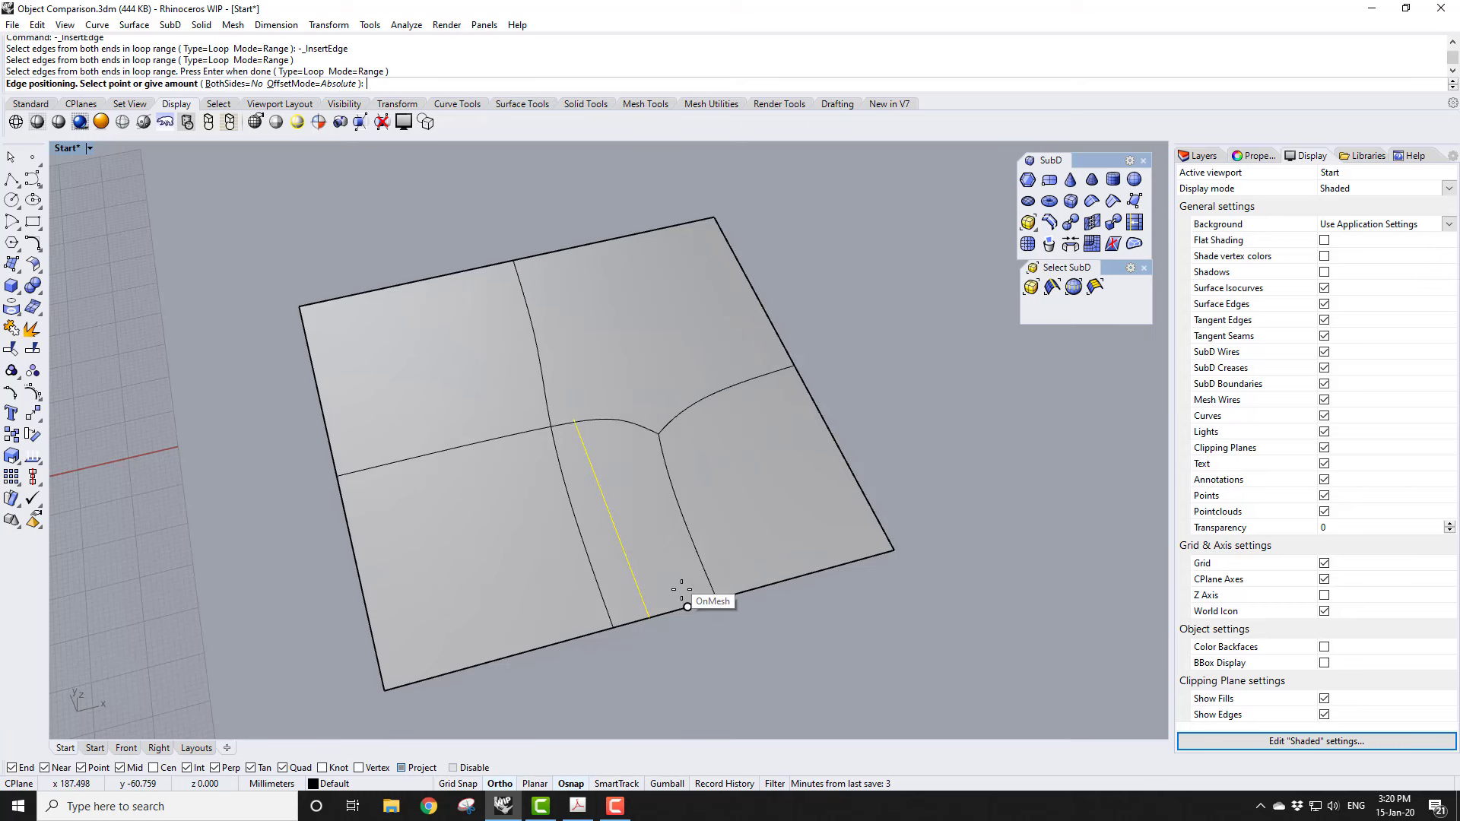
pyautogui.click(773, 583)
# Step: Insert another edge based on the newly inserted one, placing it on the side facing the plane's centre
pyautogui.rightClick(745, 500)
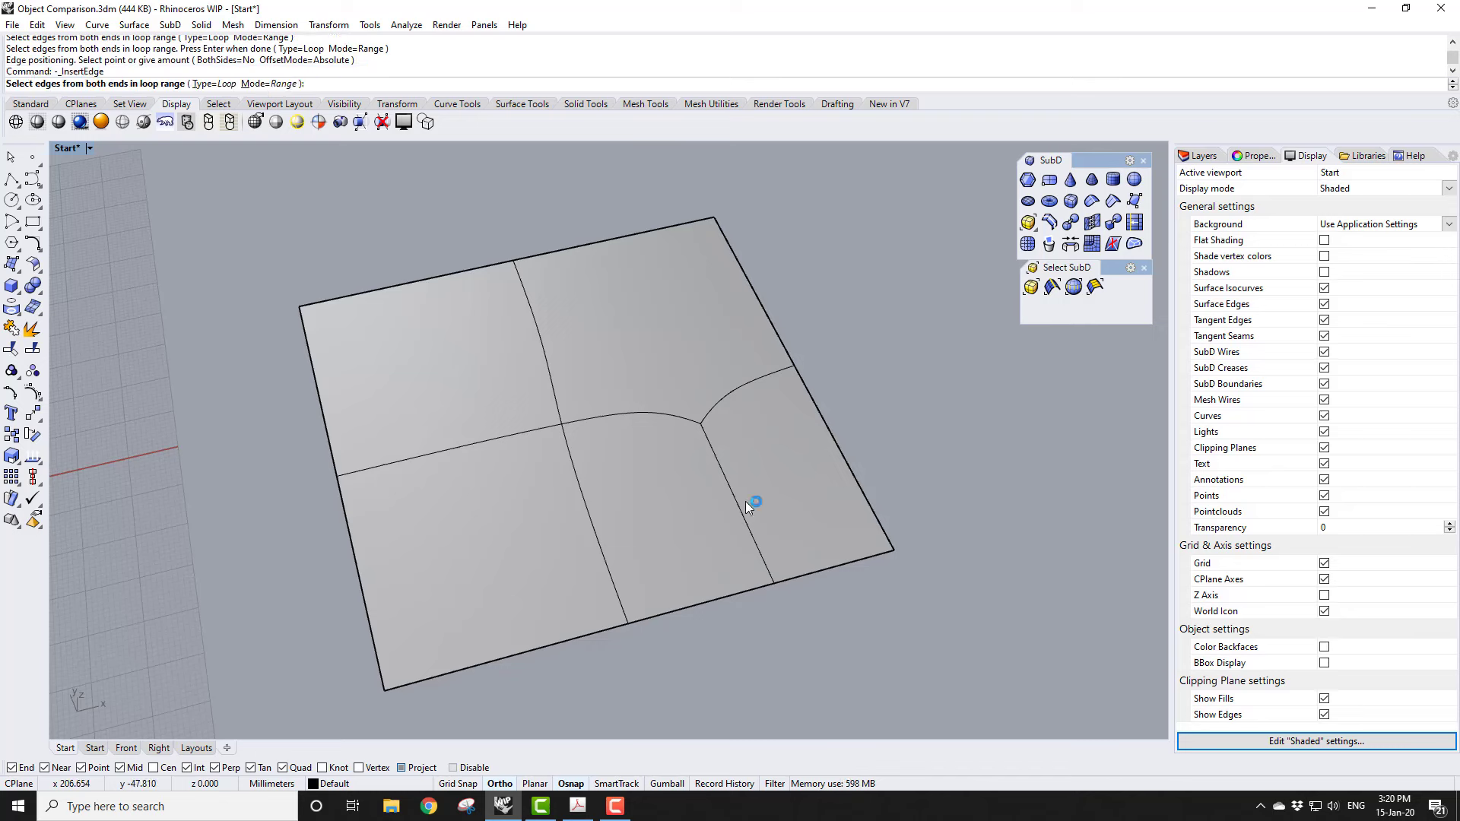
pyautogui.click(755, 543)
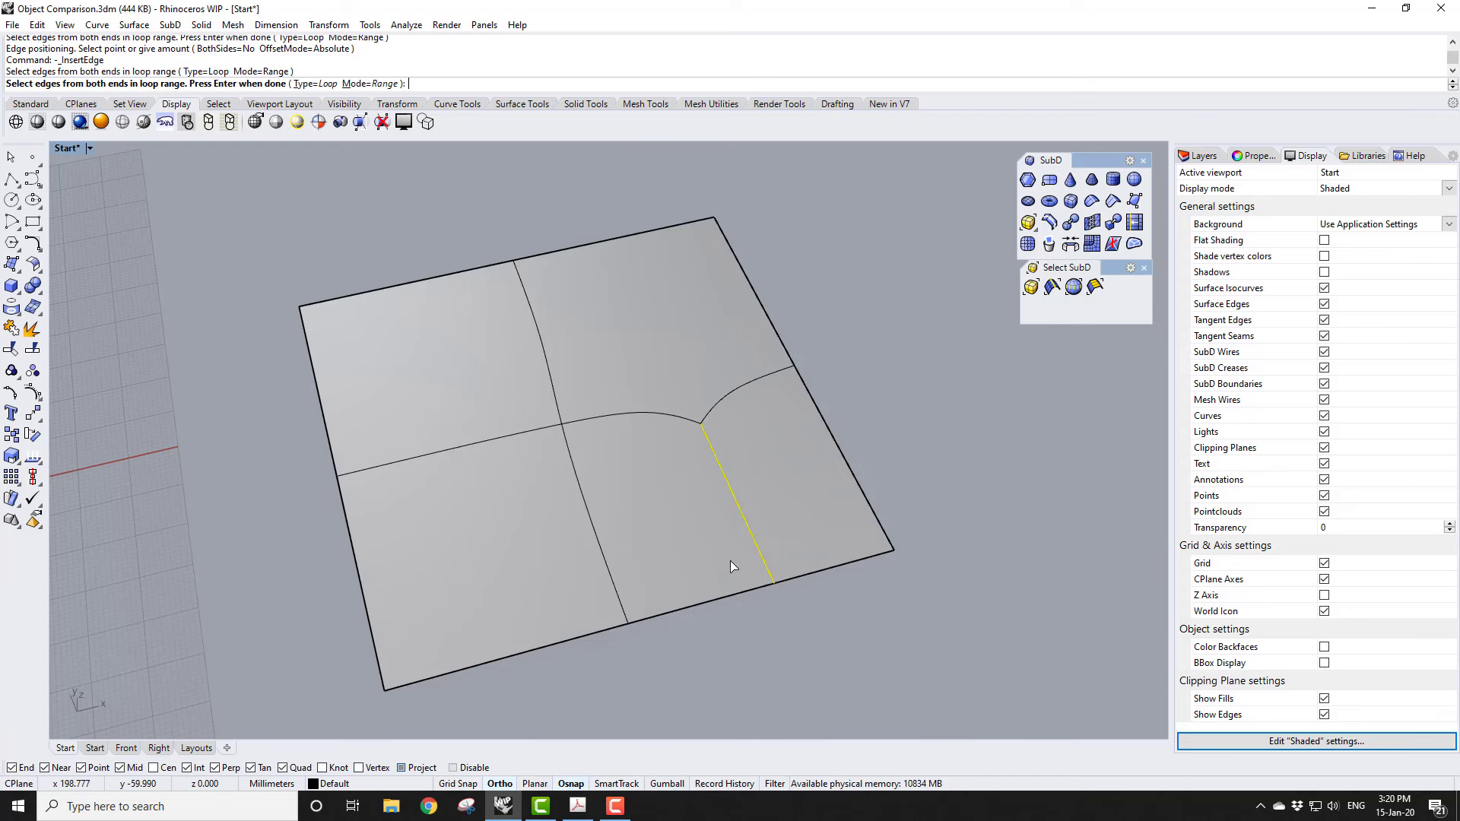
pyautogui.rightClick(730, 560)
pyautogui.click(730, 612)
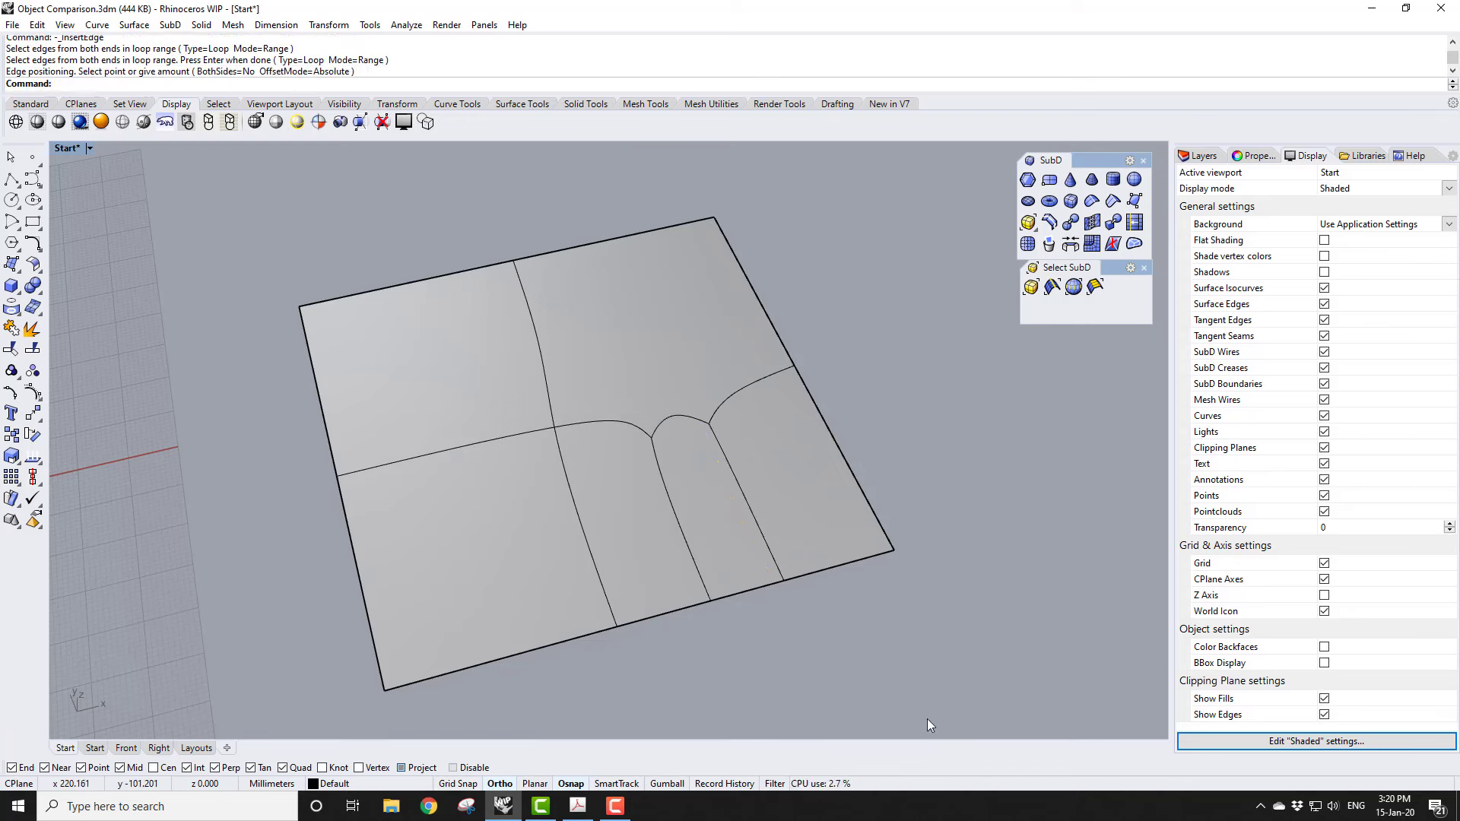
# Step: Slide the inserted edge that lies farthest from the SubD plane's centre
pyautogui.click(1133, 222)
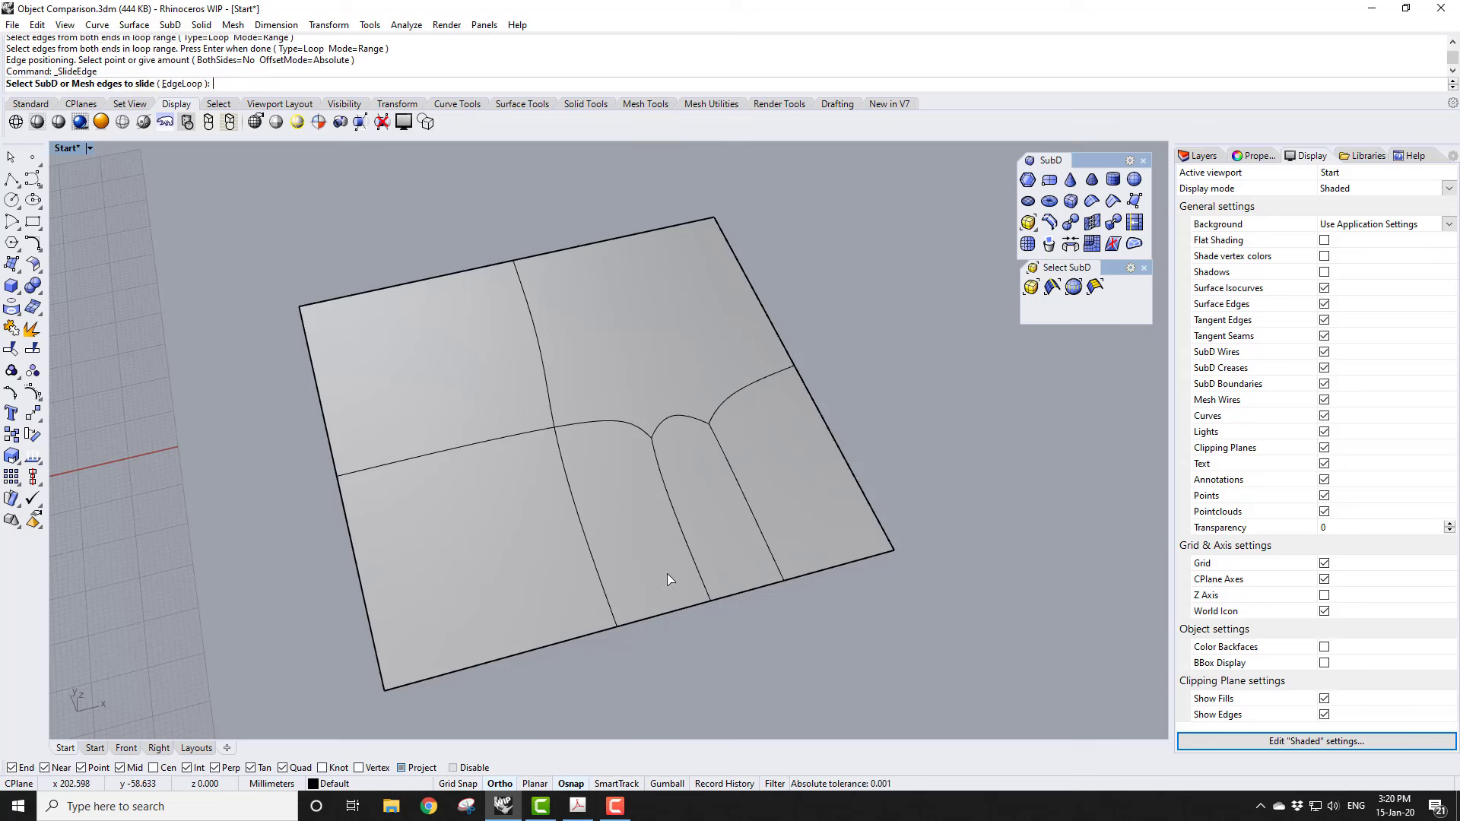
pyautogui.click(755, 521)
pyautogui.rightClick(757, 522)
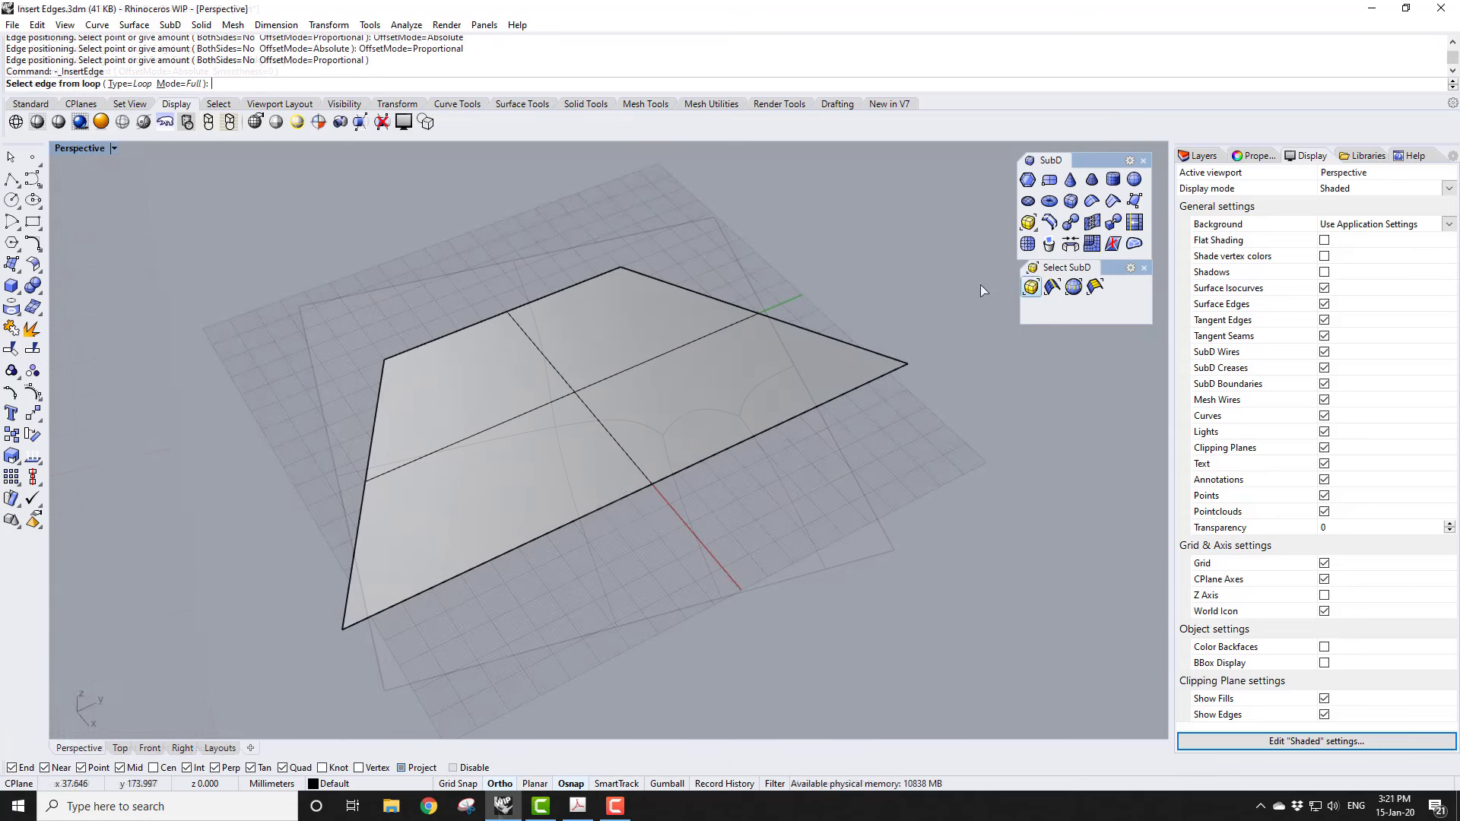
# Step: Insert edge loops on both sides of the tapered plane's middle loop, trying Absolute offset and returning OffsetMode to Proportional
pyautogui.click(614, 445)
pyautogui.press('Return')
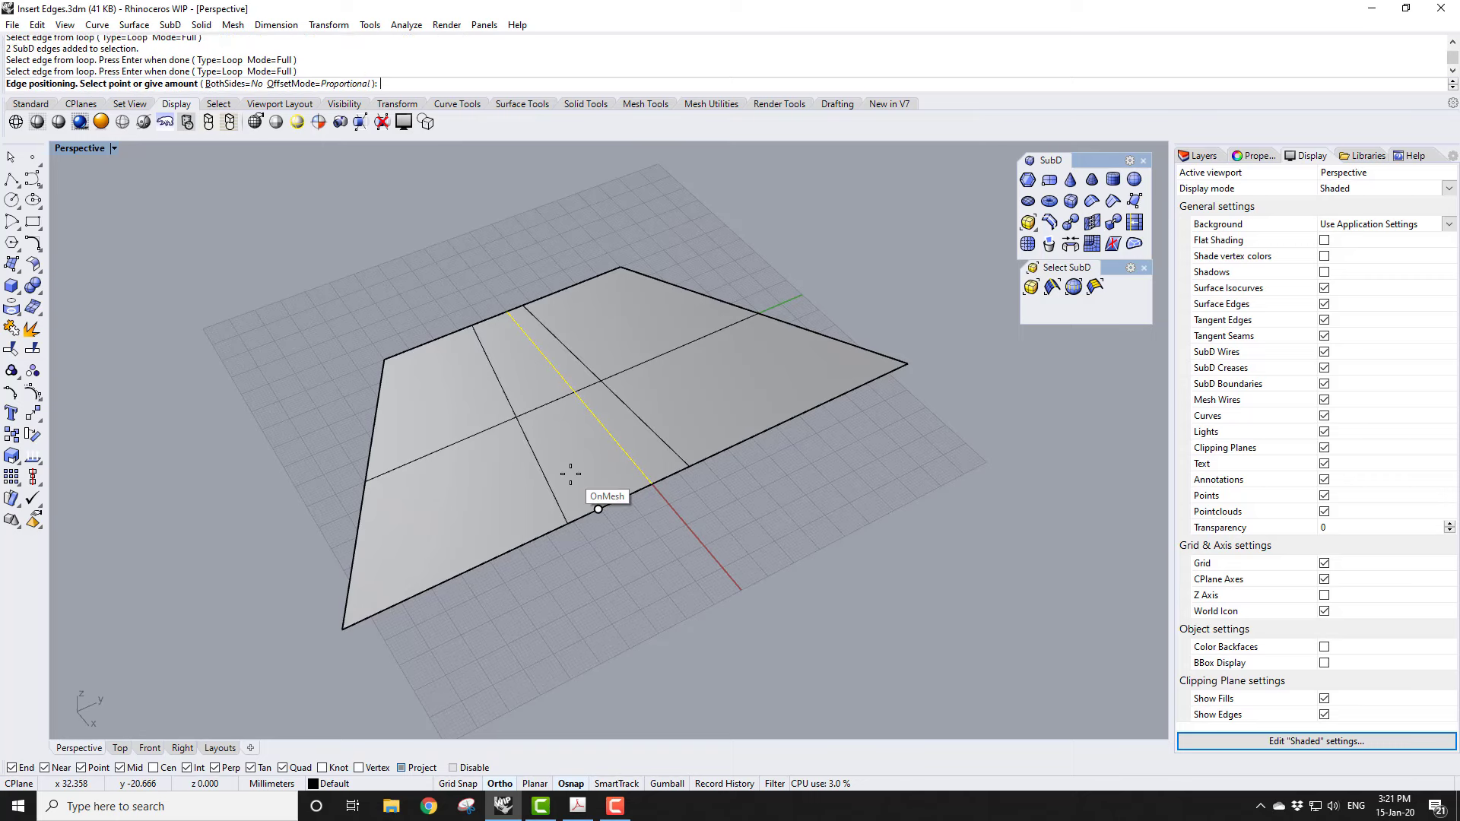
pyautogui.click(228, 83)
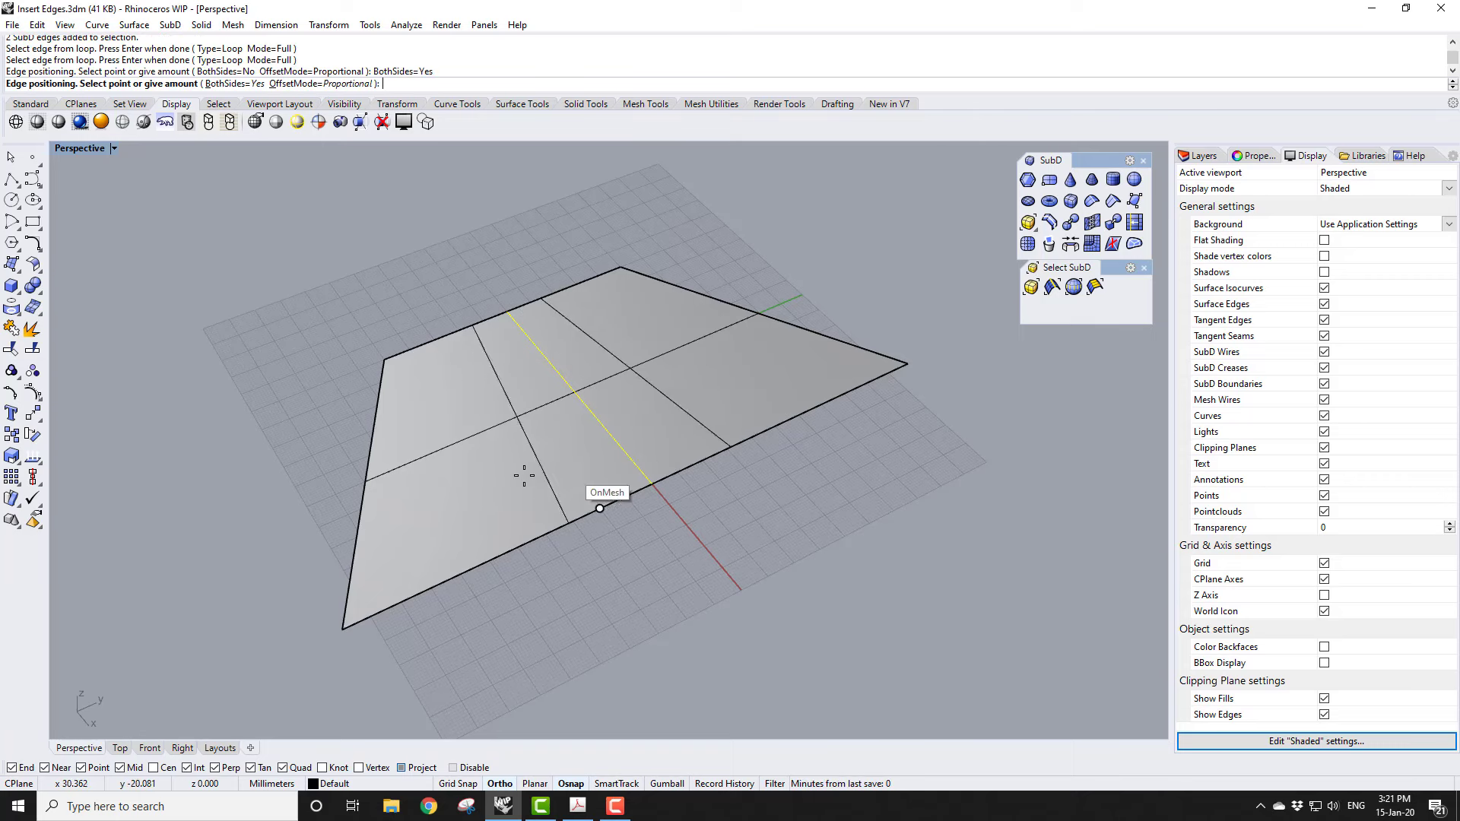
pyautogui.click(347, 84)
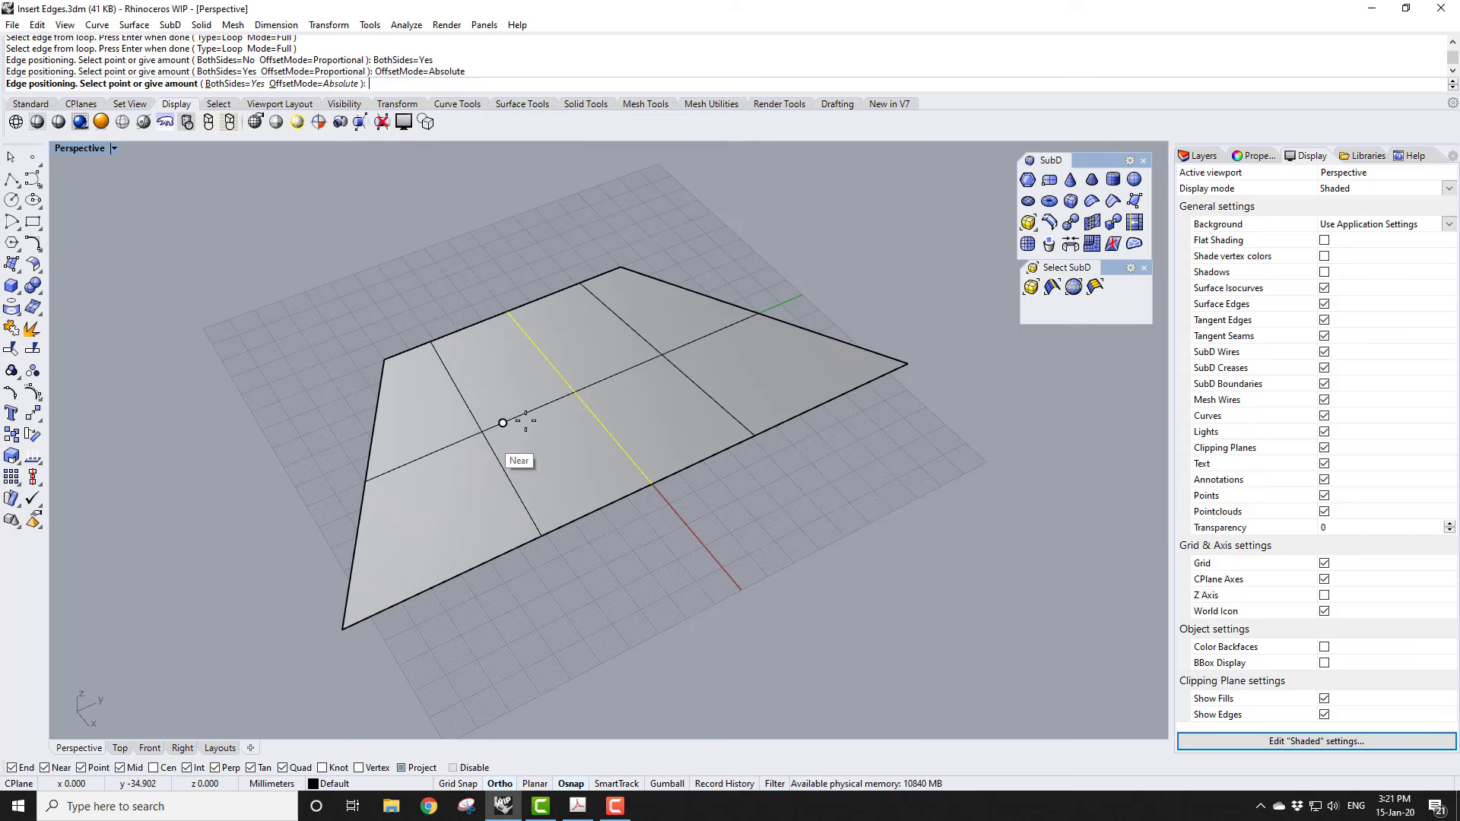
pyautogui.click(293, 84)
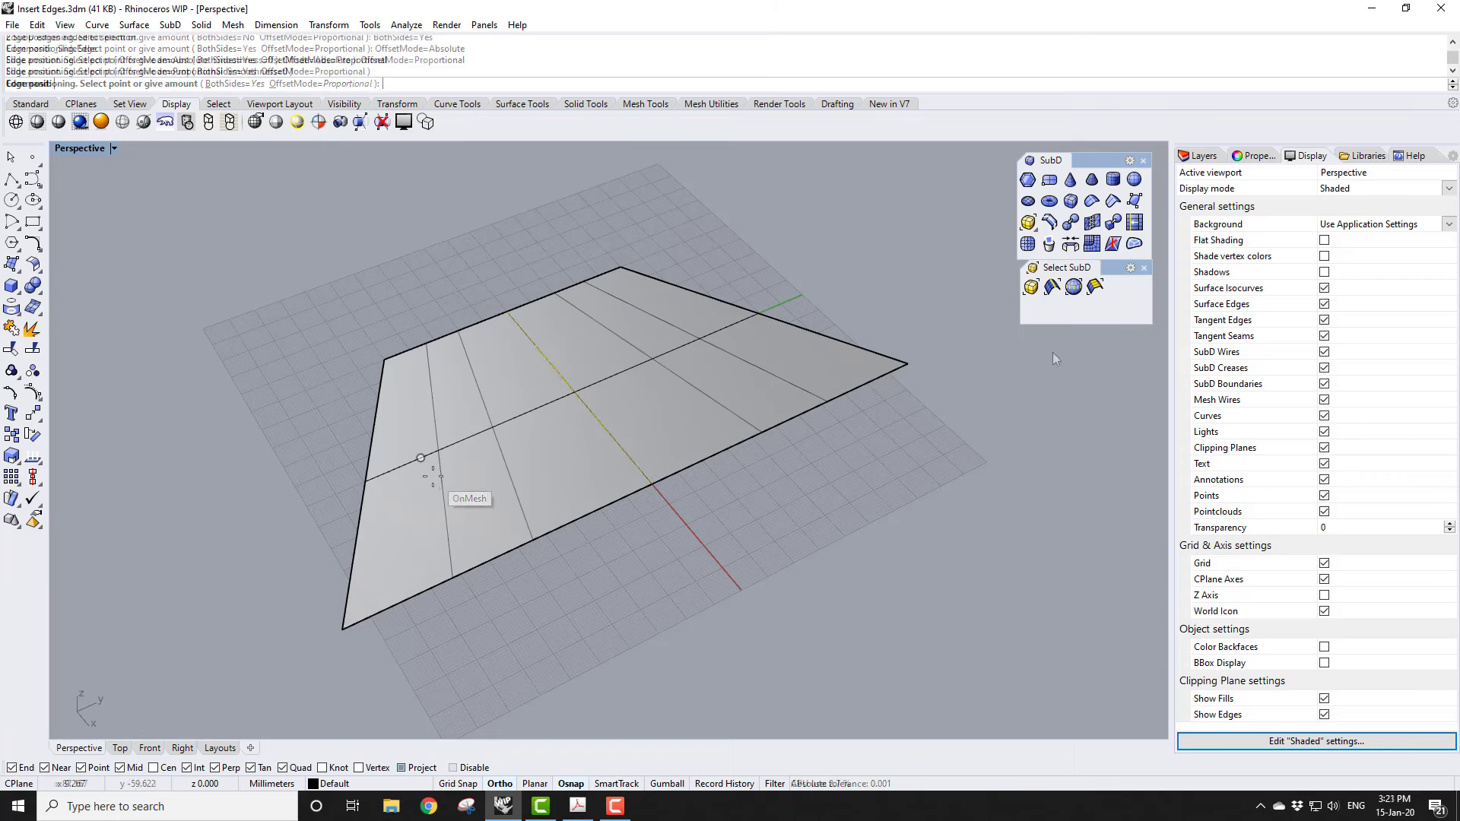
pyautogui.click(425, 460)
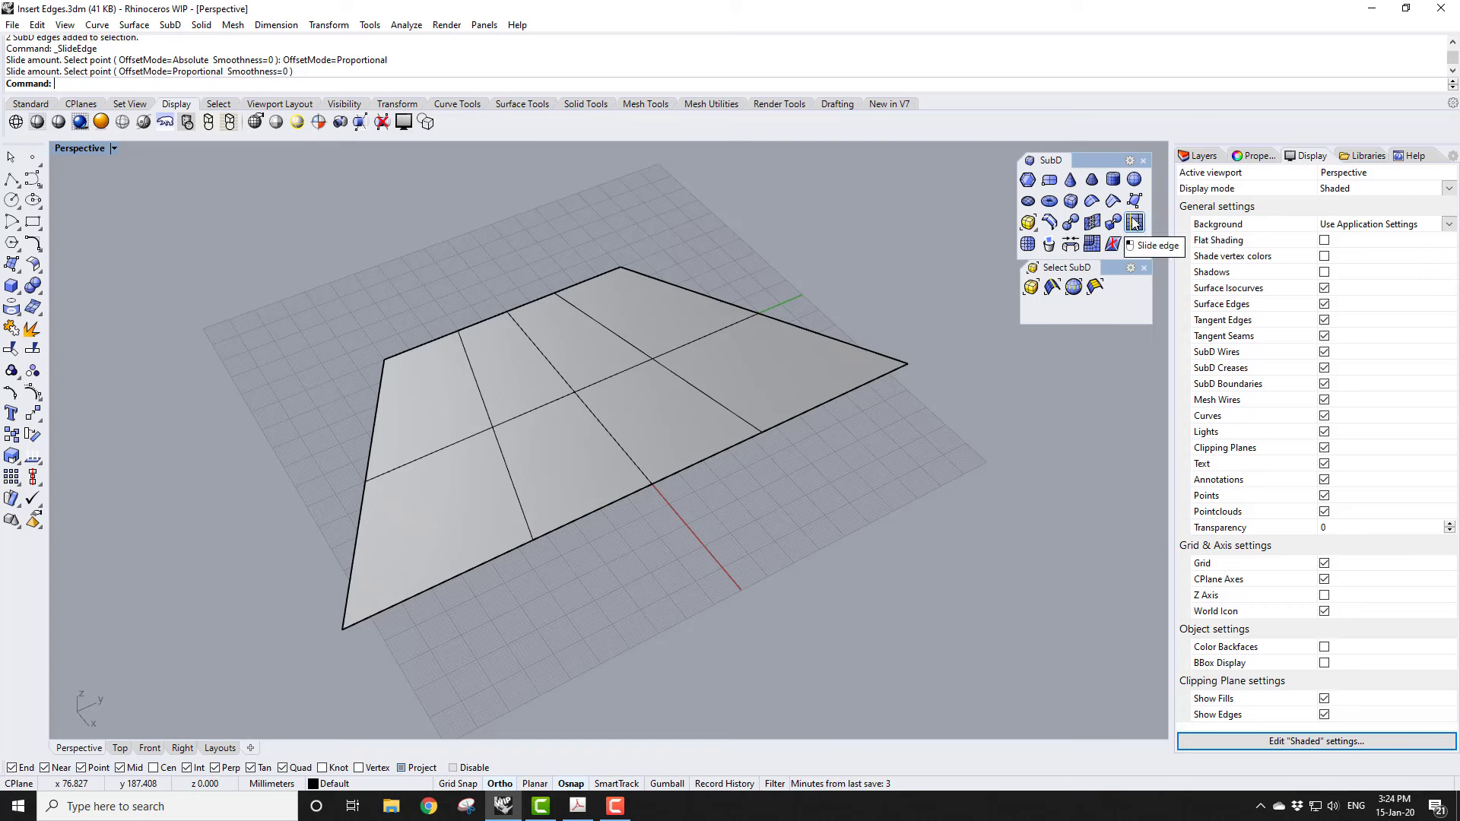
# Step: Slide the two full edge loops flanking the middle loop outward together, with OffsetMode set to Absolute
pyautogui.doubleClick(510, 472)
pyautogui.click(737, 416)
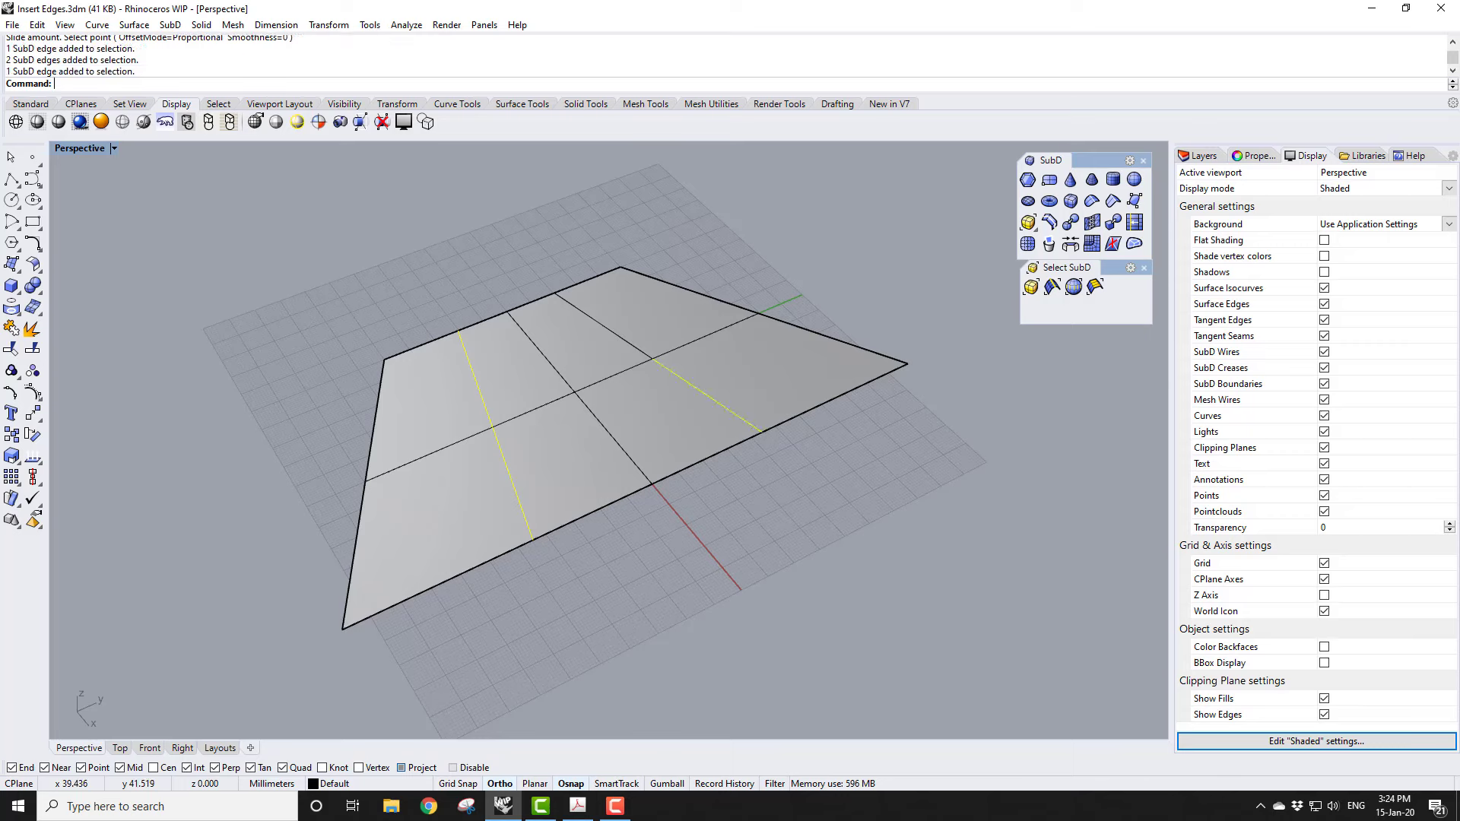
pyautogui.doubleClick(737, 417)
pyautogui.rightClick(684, 502)
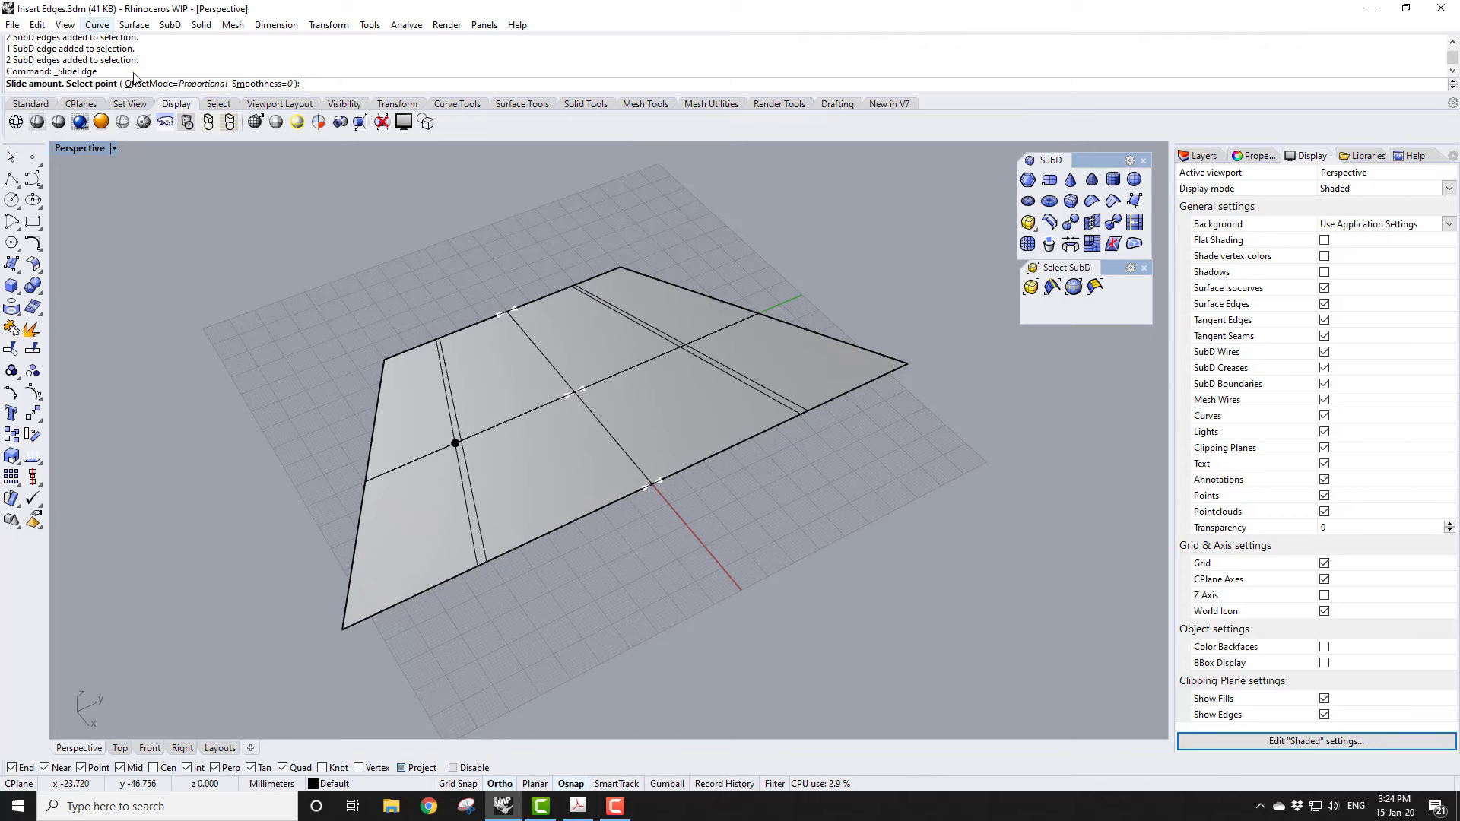
pyautogui.click(177, 83)
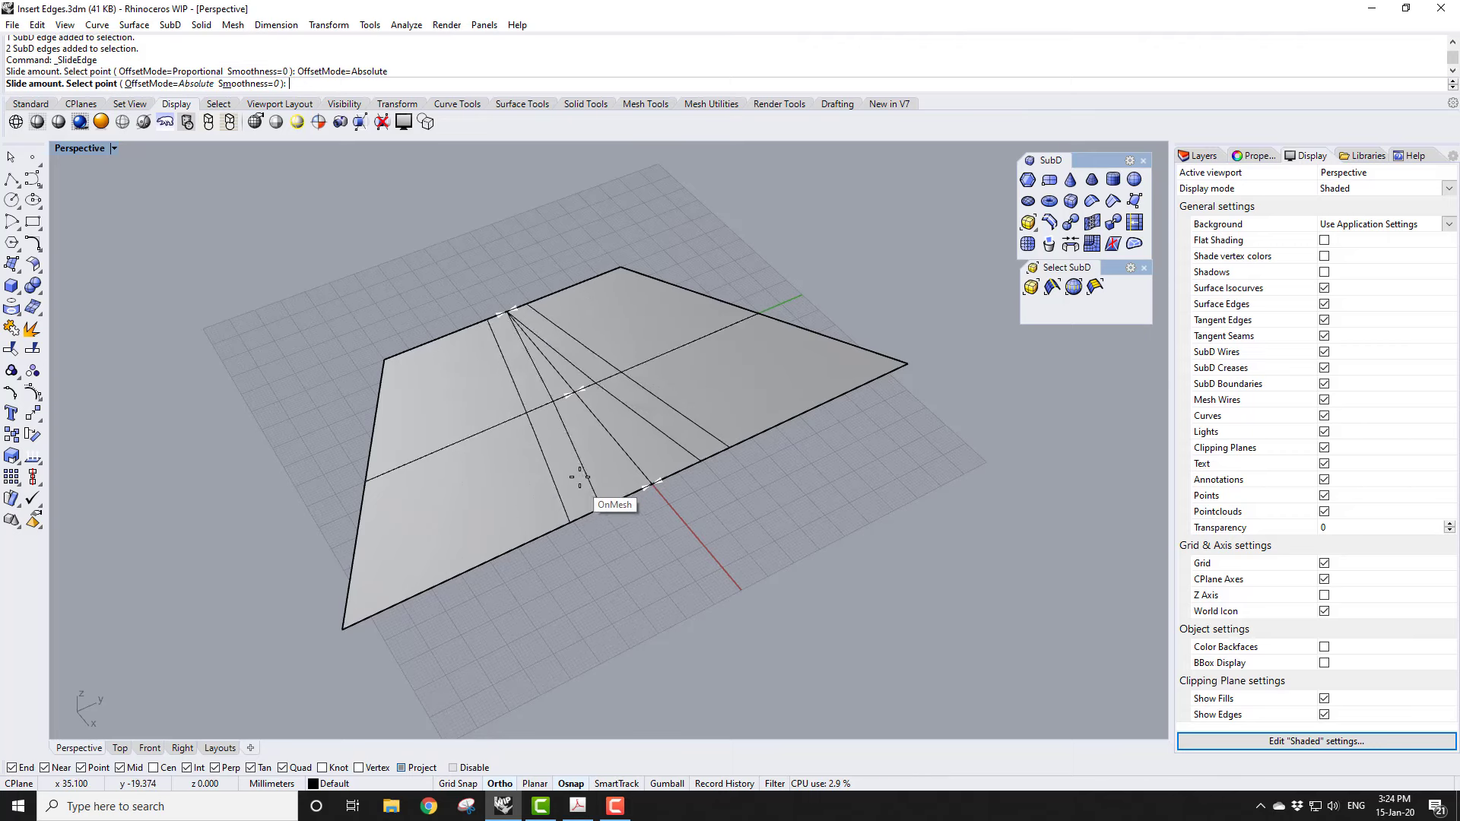
pyautogui.click(449, 529)
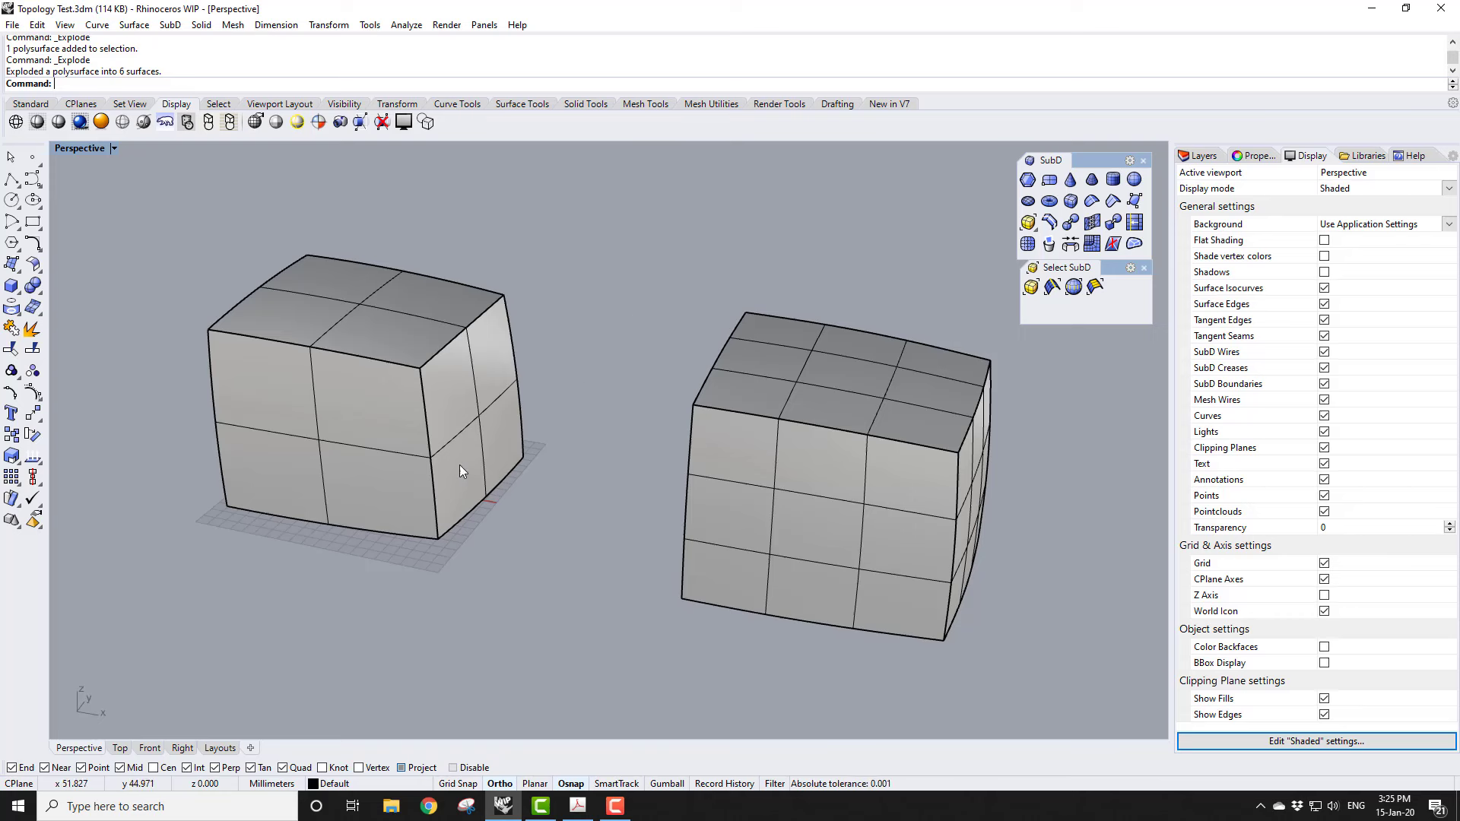
# Step: Select the front and top surfaces of the exploded NURBS box to examine them as separate surfaces
pyautogui.click(350, 453)
pyautogui.click(376, 328)
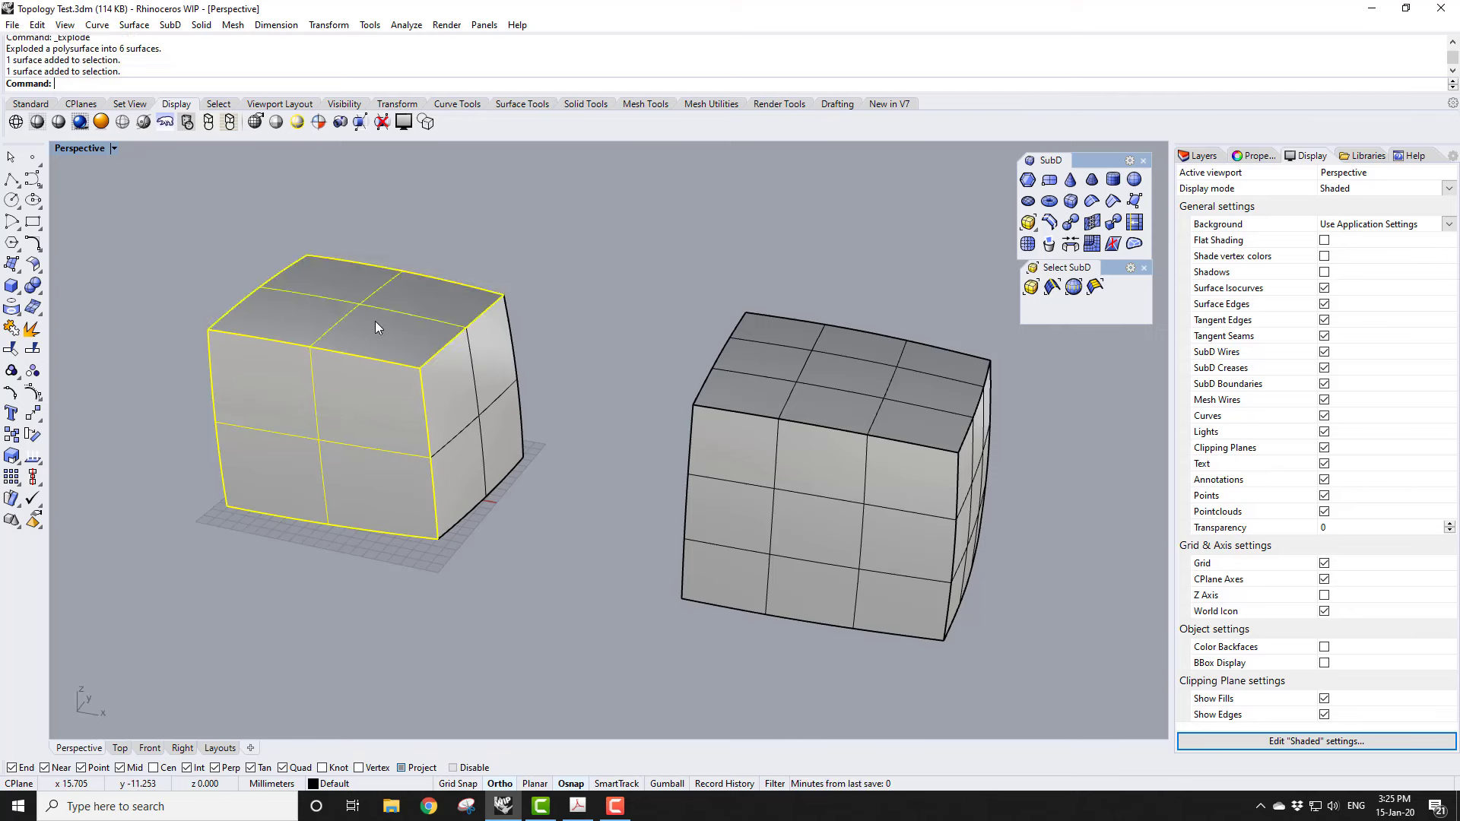
pyautogui.click(468, 230)
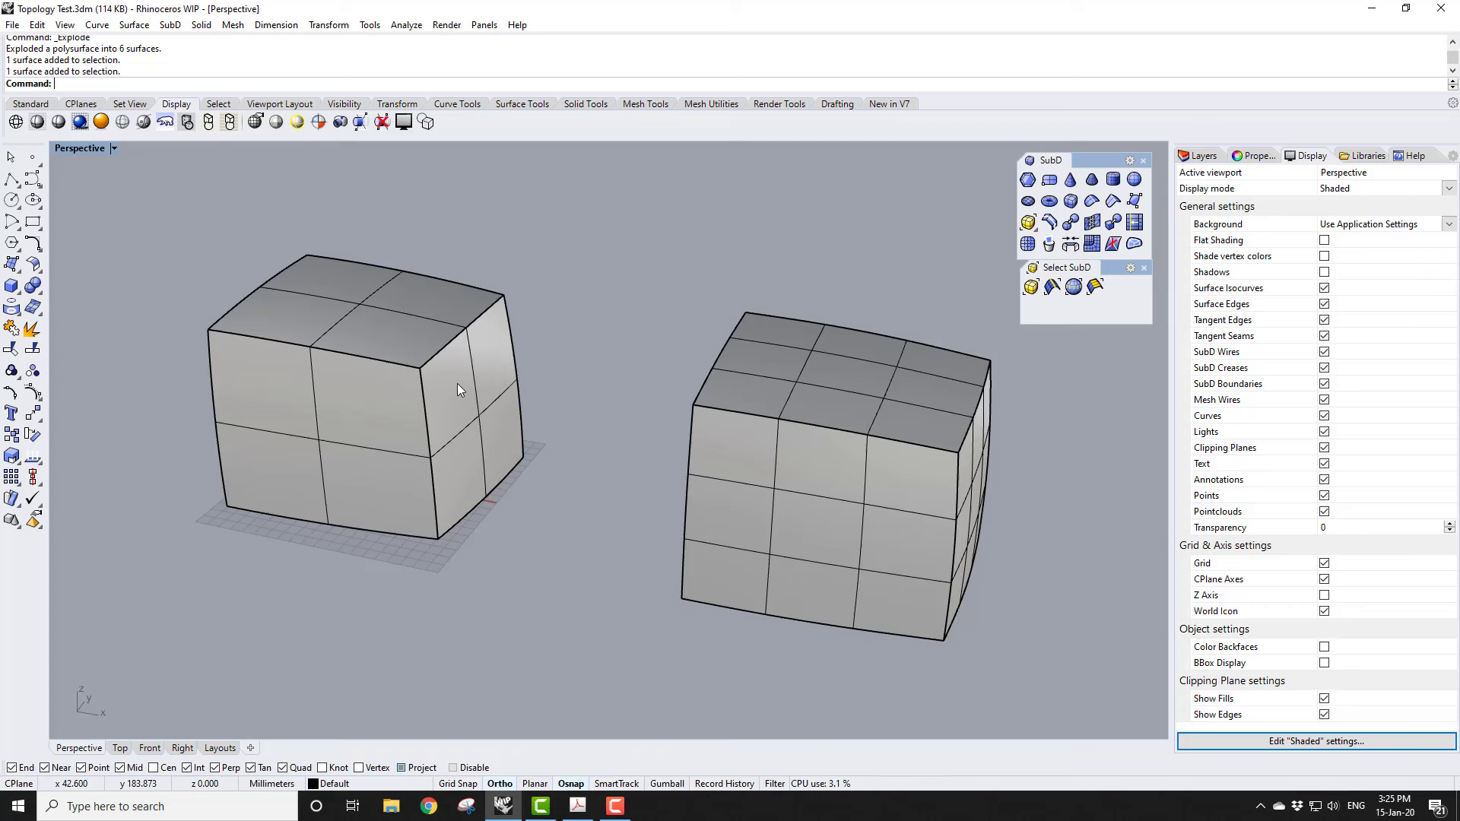
# Step: Join all six surfaces of the NURBS box into one closed polysurface
pyautogui.moveTo(114, 213); pyautogui.dragTo(590, 595)
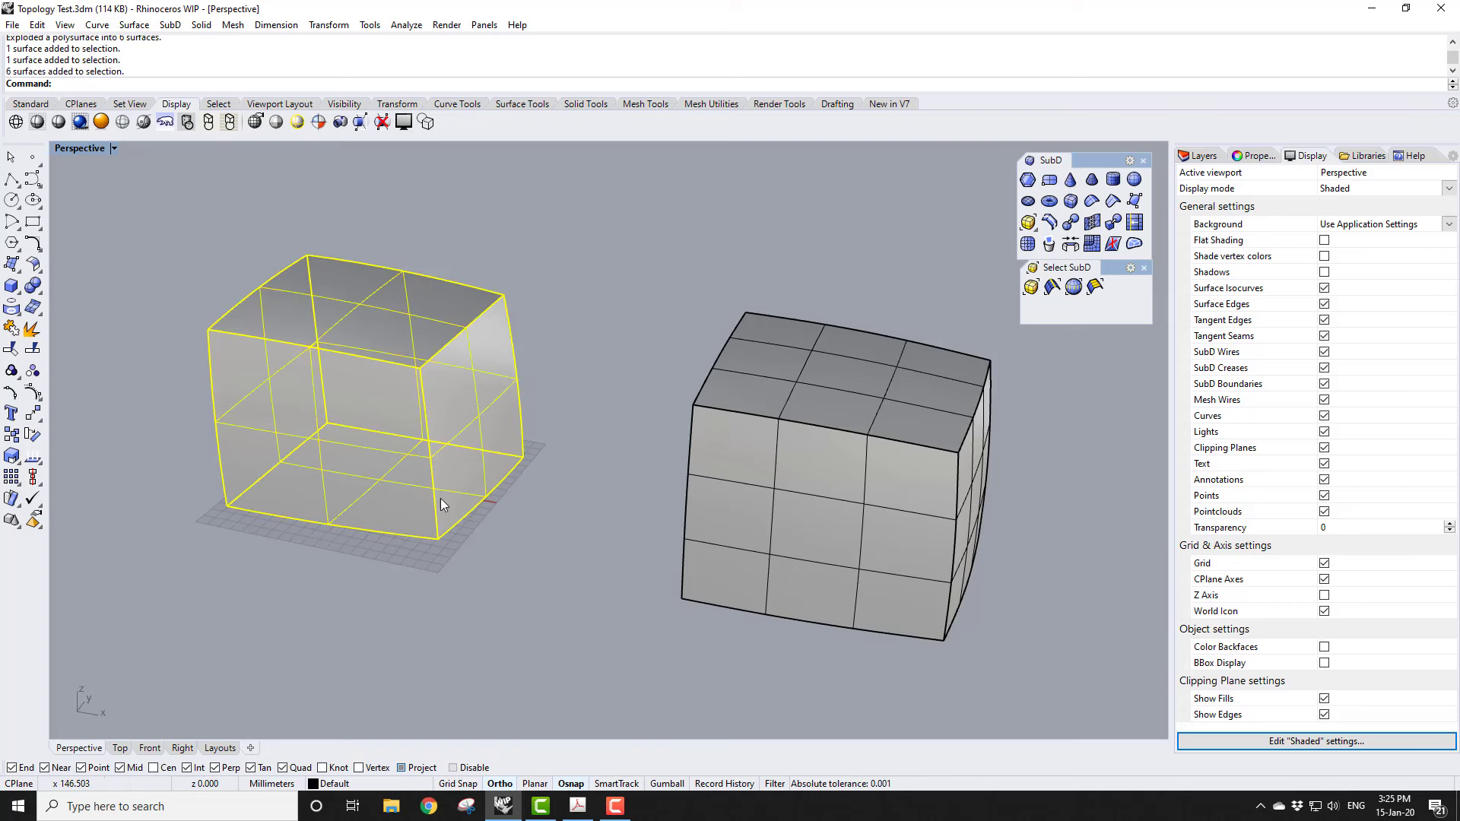
pyautogui.click(13, 330)
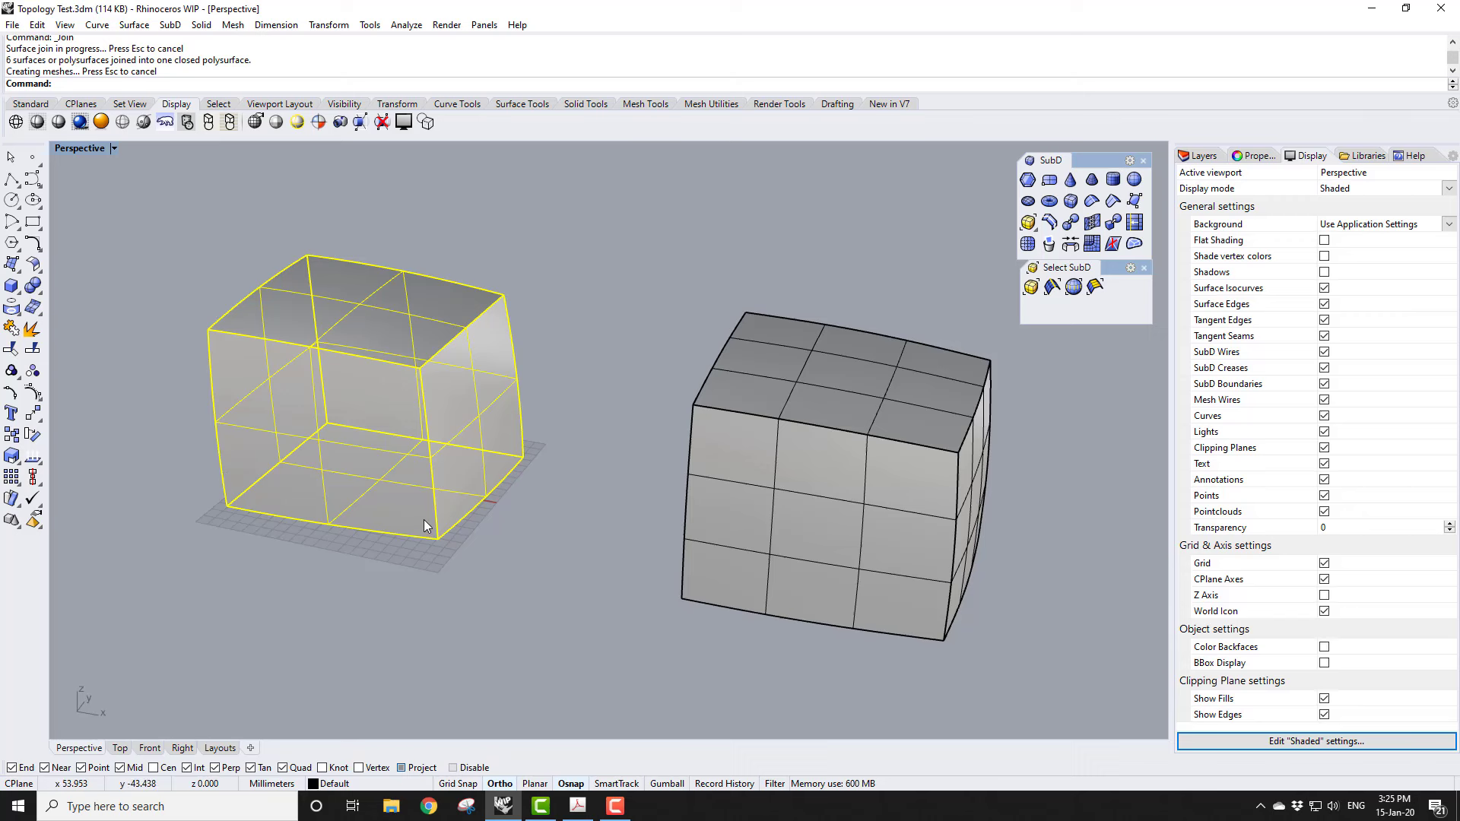
pyautogui.click(244, 581)
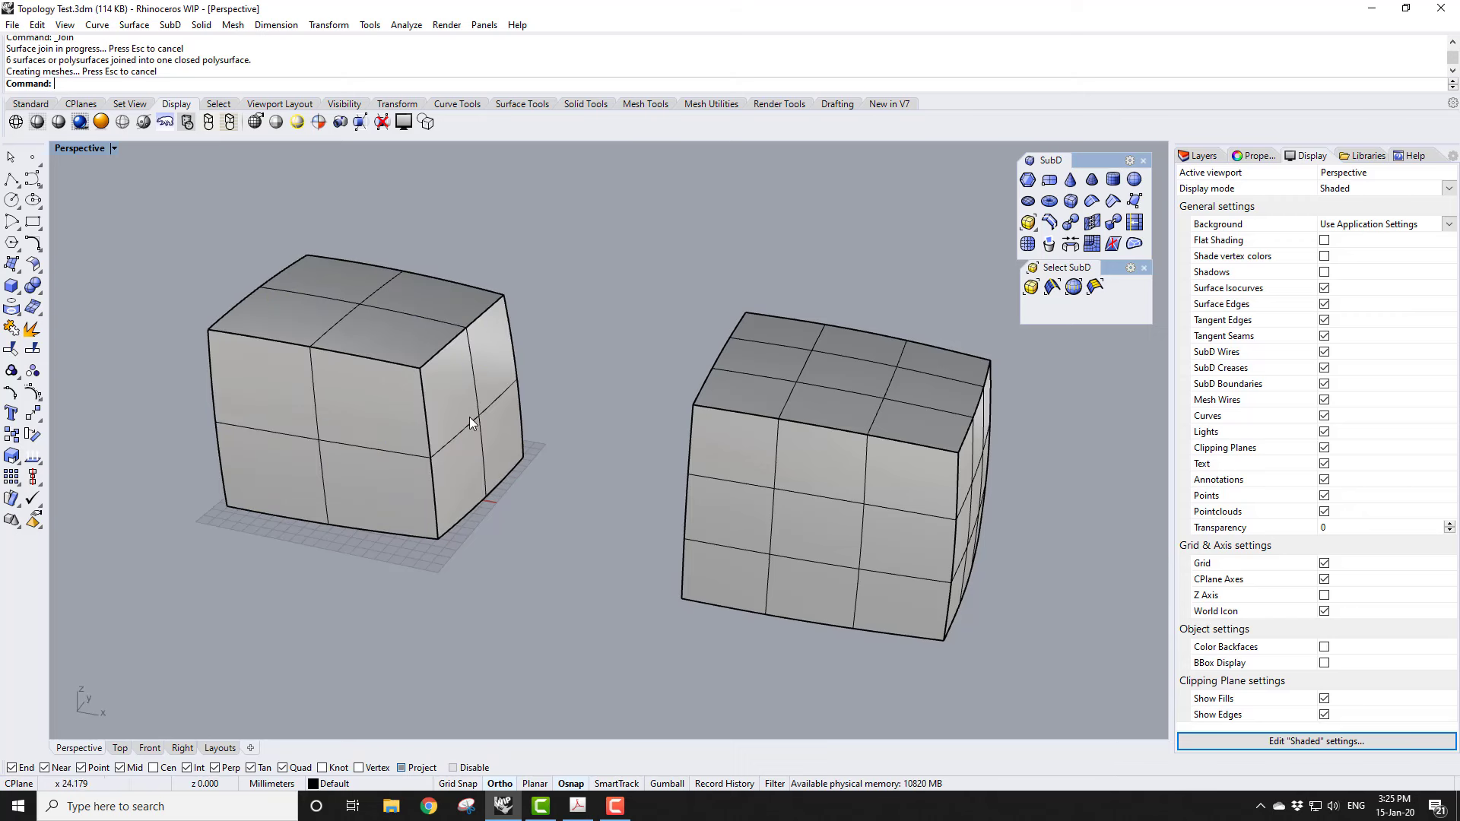
# Step: Select the SubD box as a whole to compare its structure with the NURBS box
pyautogui.moveTo(692, 489); pyautogui.dragTo(809, 517, button='right')
pyautogui.click(797, 532)
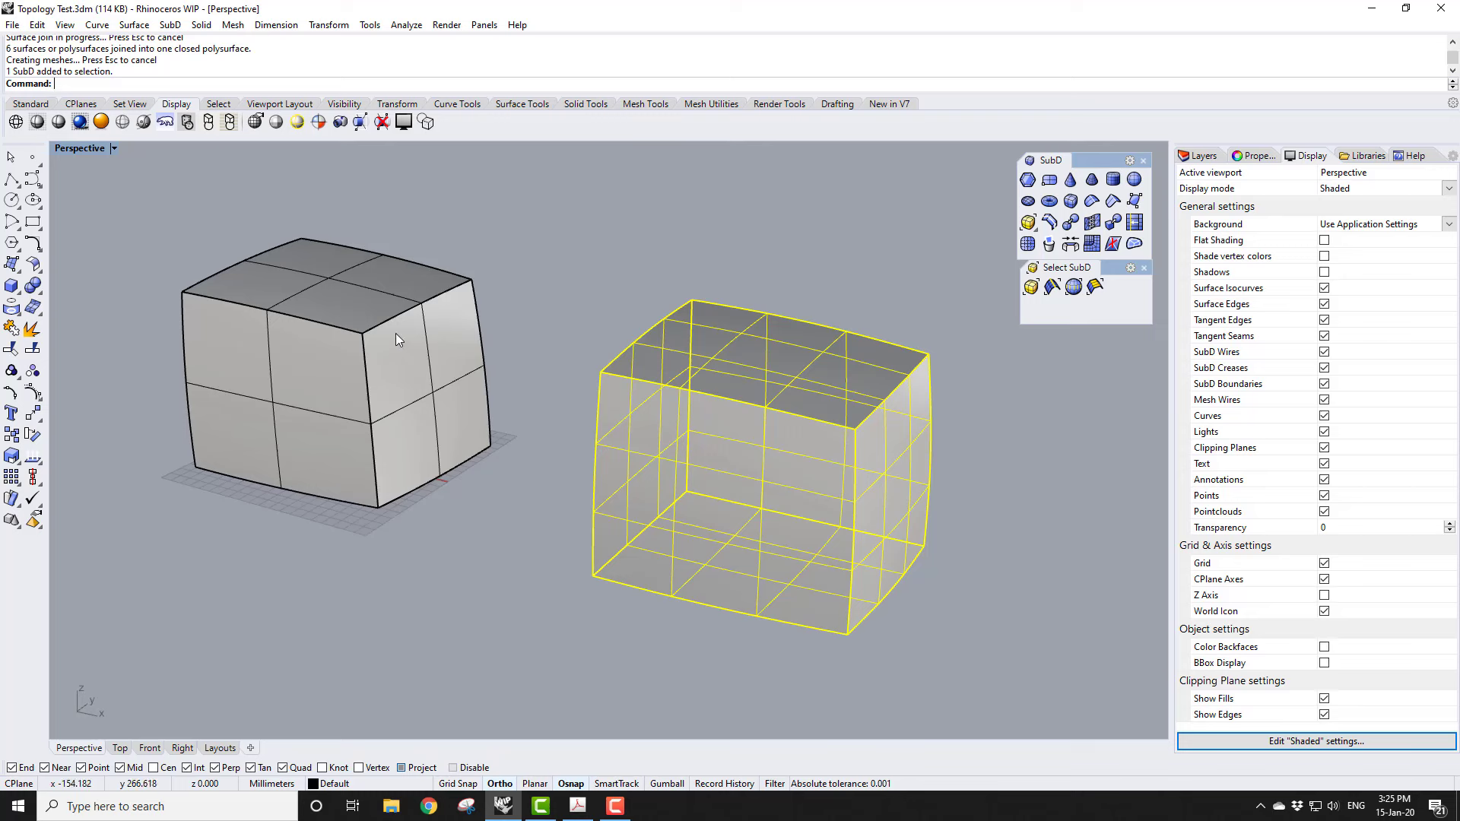
pyautogui.press('Escape')
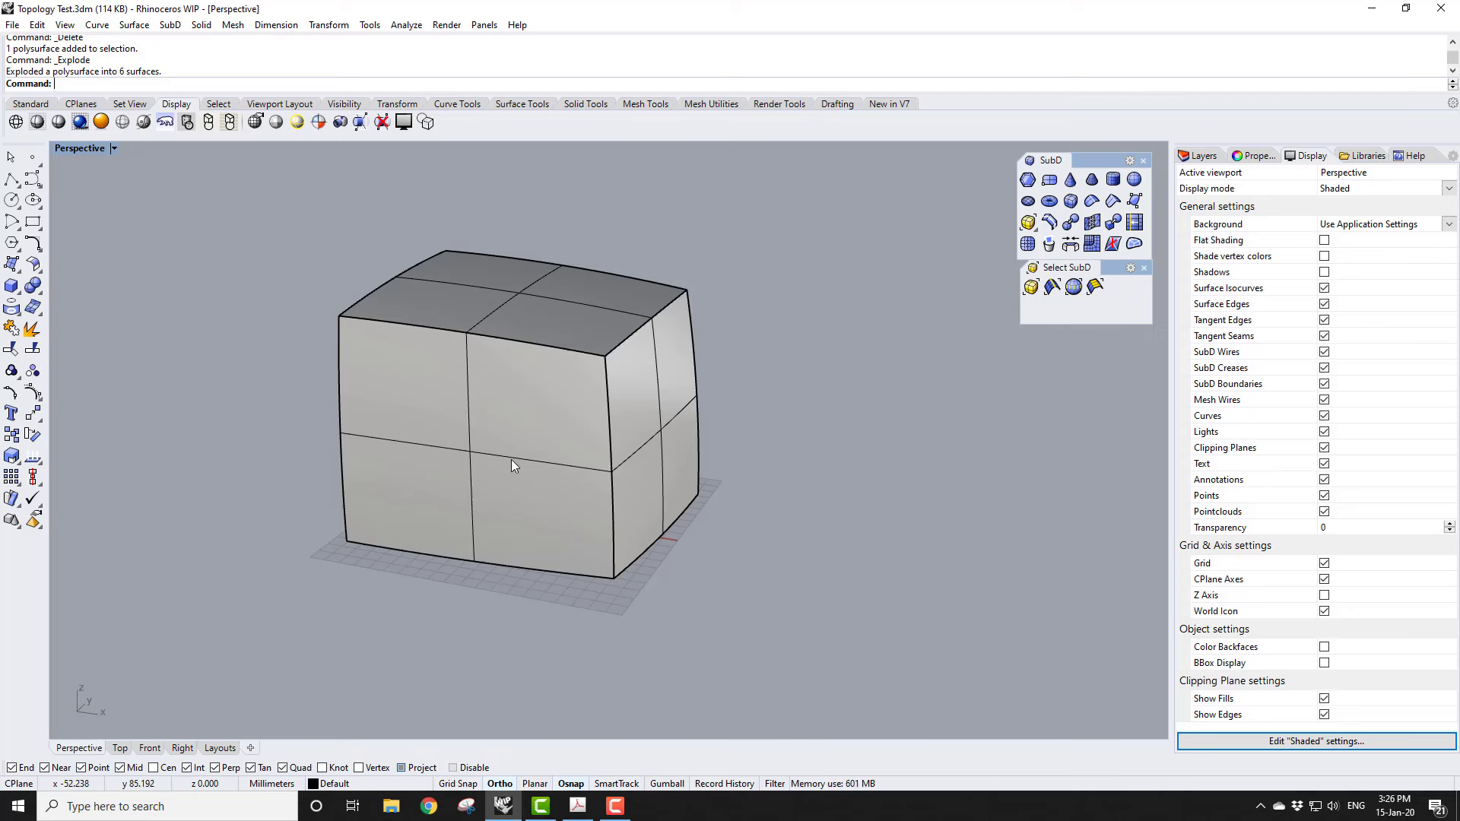
# Step: Select the exploded box's front, top and positive X surfaces individually, and turn on control points for the positive X surface
pyautogui.moveTo(471, 428); pyautogui.dragTo(555, 494, button='right')
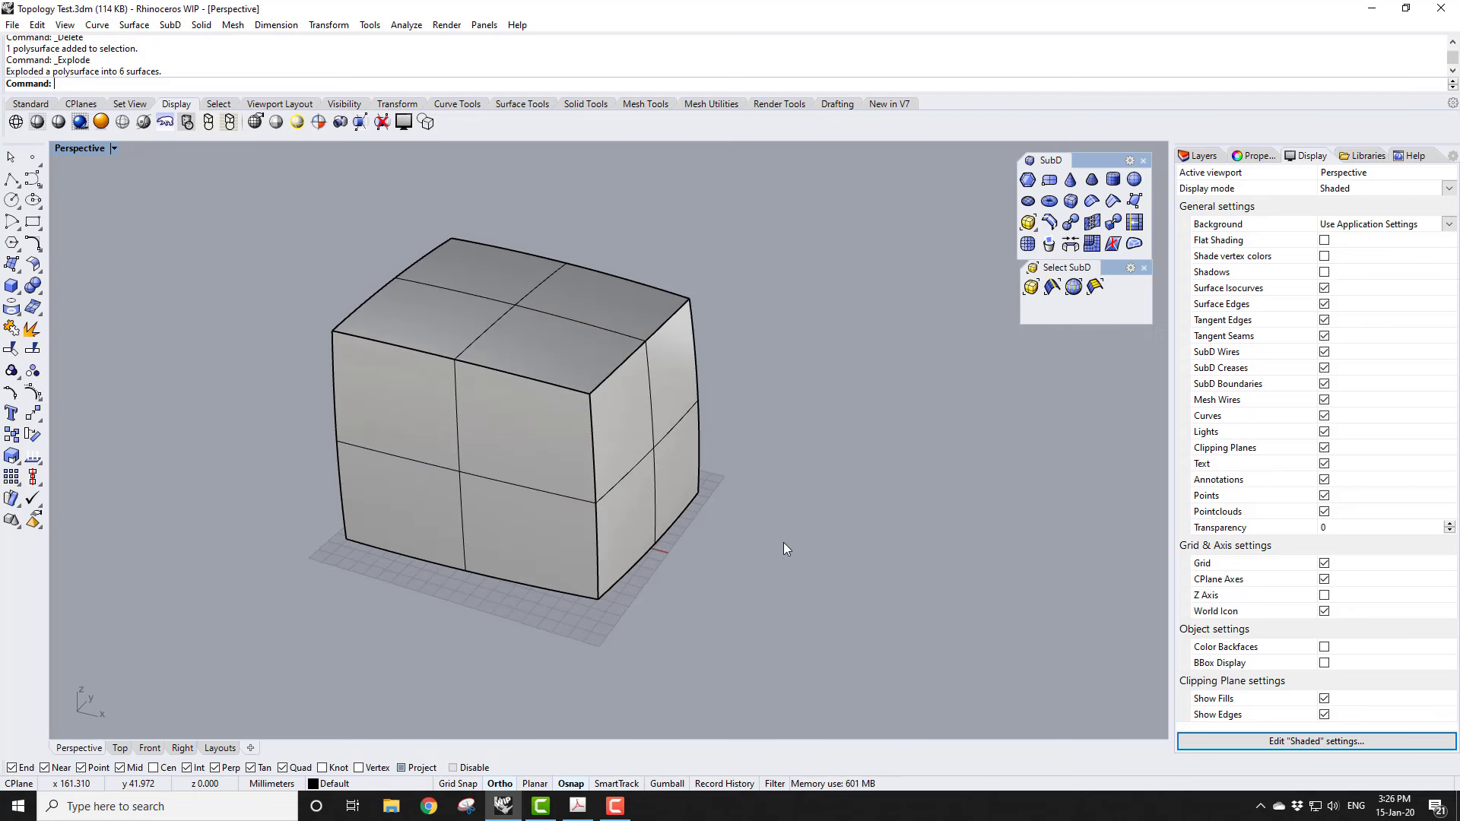
pyautogui.click(558, 500)
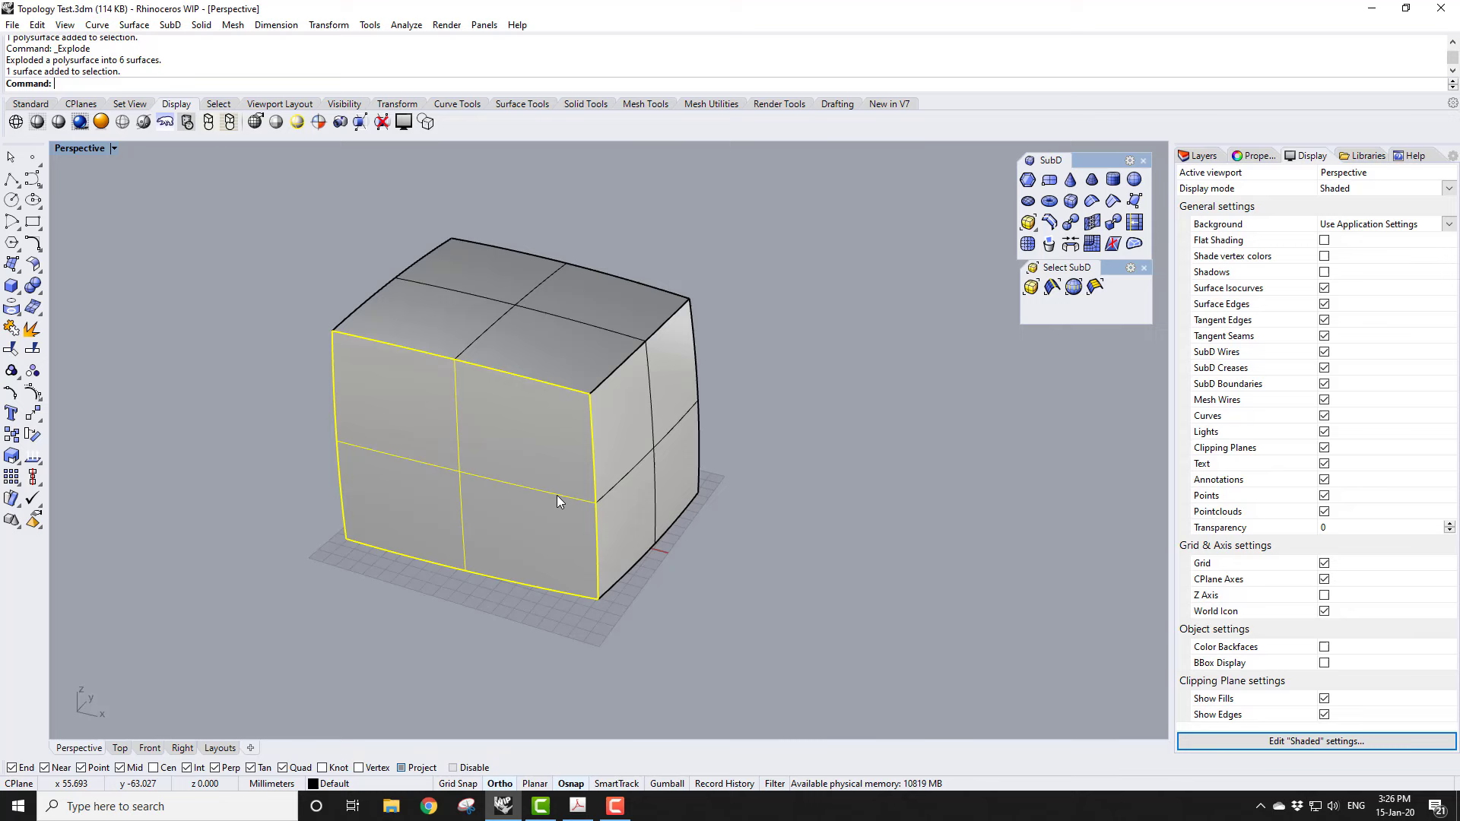
pyautogui.click(573, 354)
pyautogui.click(516, 435)
pyautogui.click(635, 440)
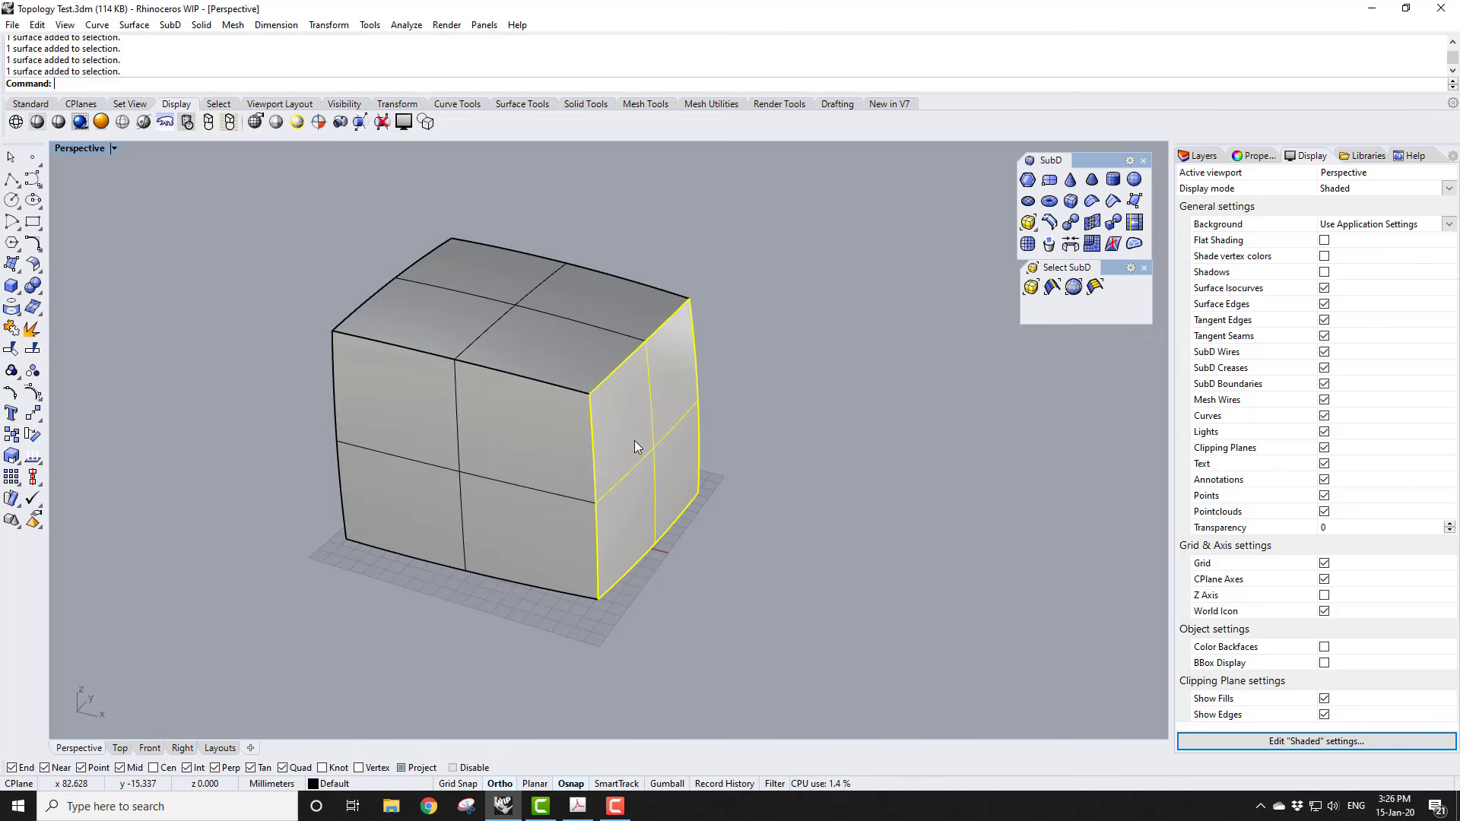
pyautogui.click(34, 393)
pyautogui.moveTo(807, 350); pyautogui.dragTo(659, 347, button='right')
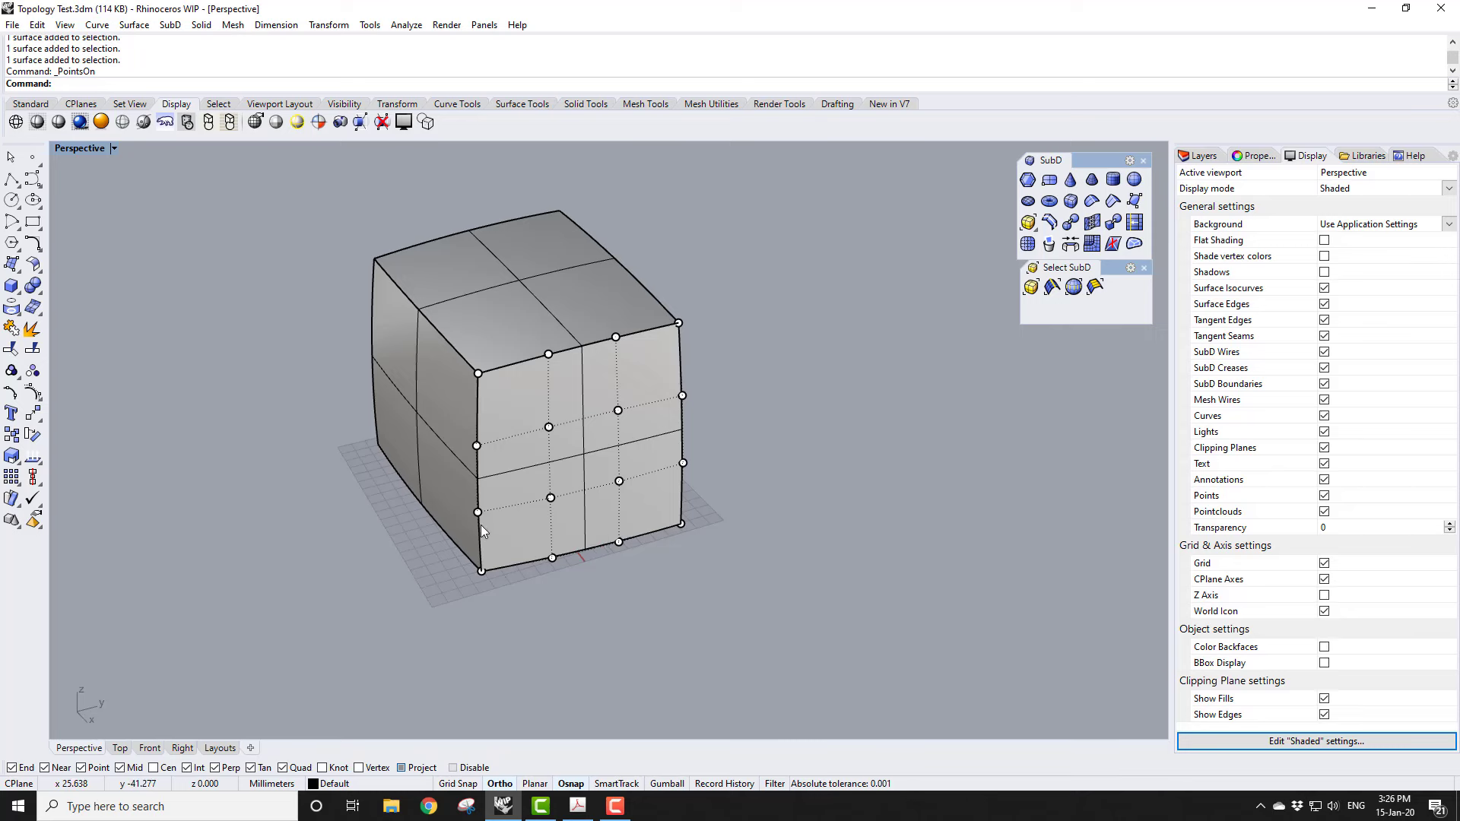
# Step: Convert all six exploded NURBS surfaces to SubDs with Creases=No, Corners=Yes, DeleteInput=Yes and InterpolateMeshPoints=No
pyautogui.moveTo(420, 506); pyautogui.dragTo(381, 391, button='right')
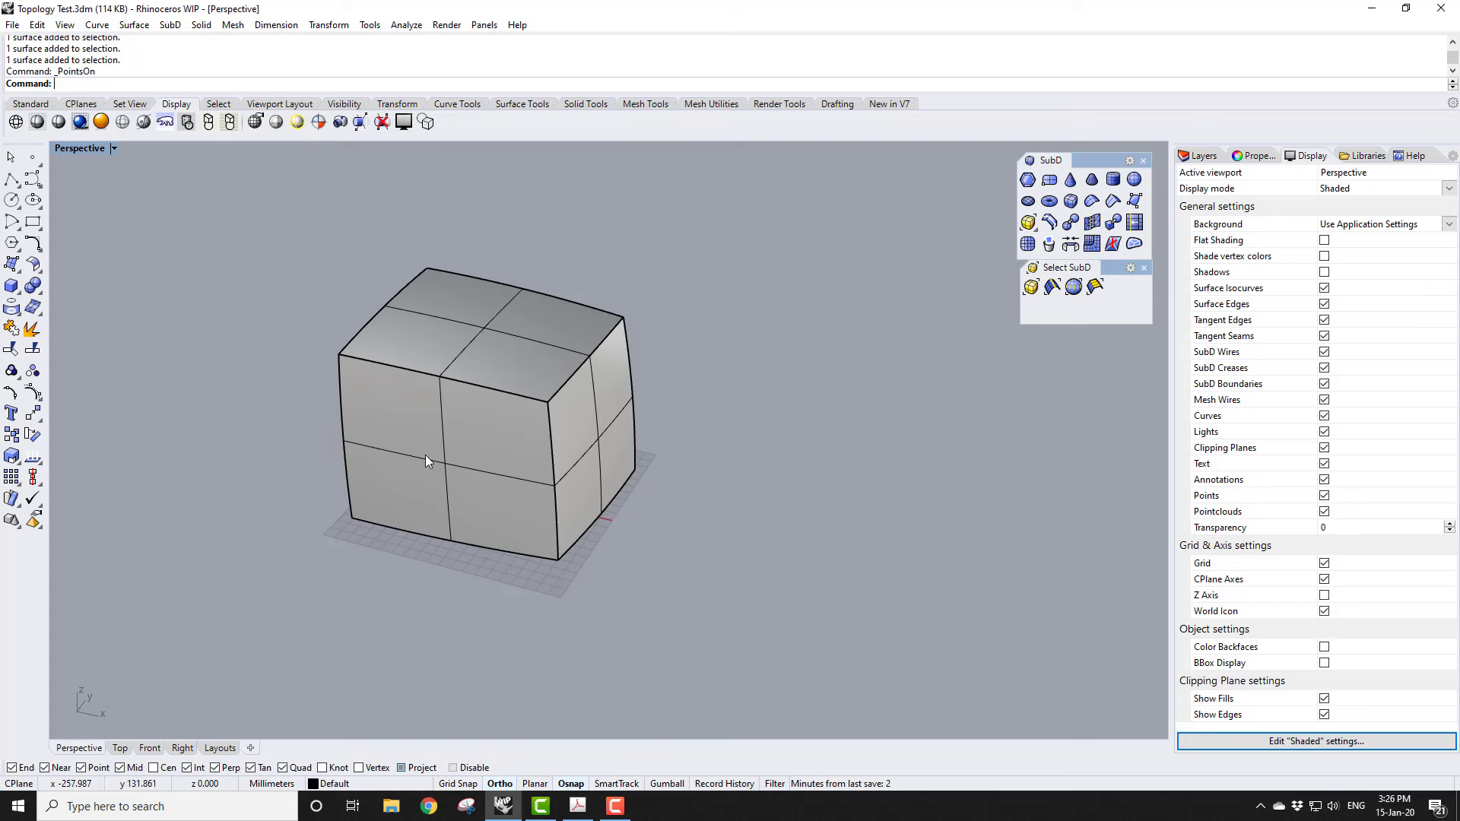
pyautogui.moveTo(266, 296); pyautogui.dragTo(713, 602)
pyautogui.scroll(2, 280, 384)
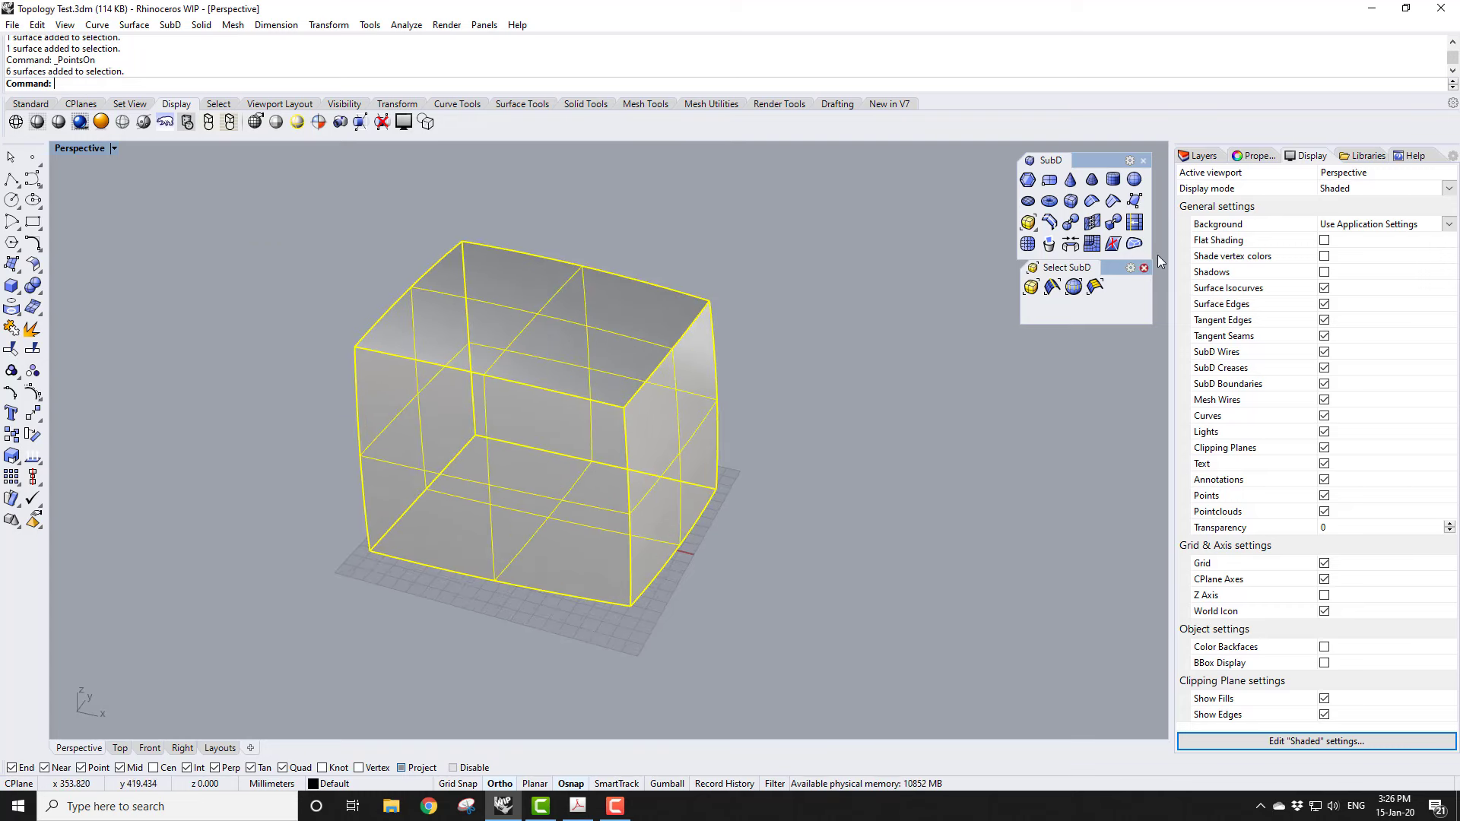
pyautogui.click(1115, 223)
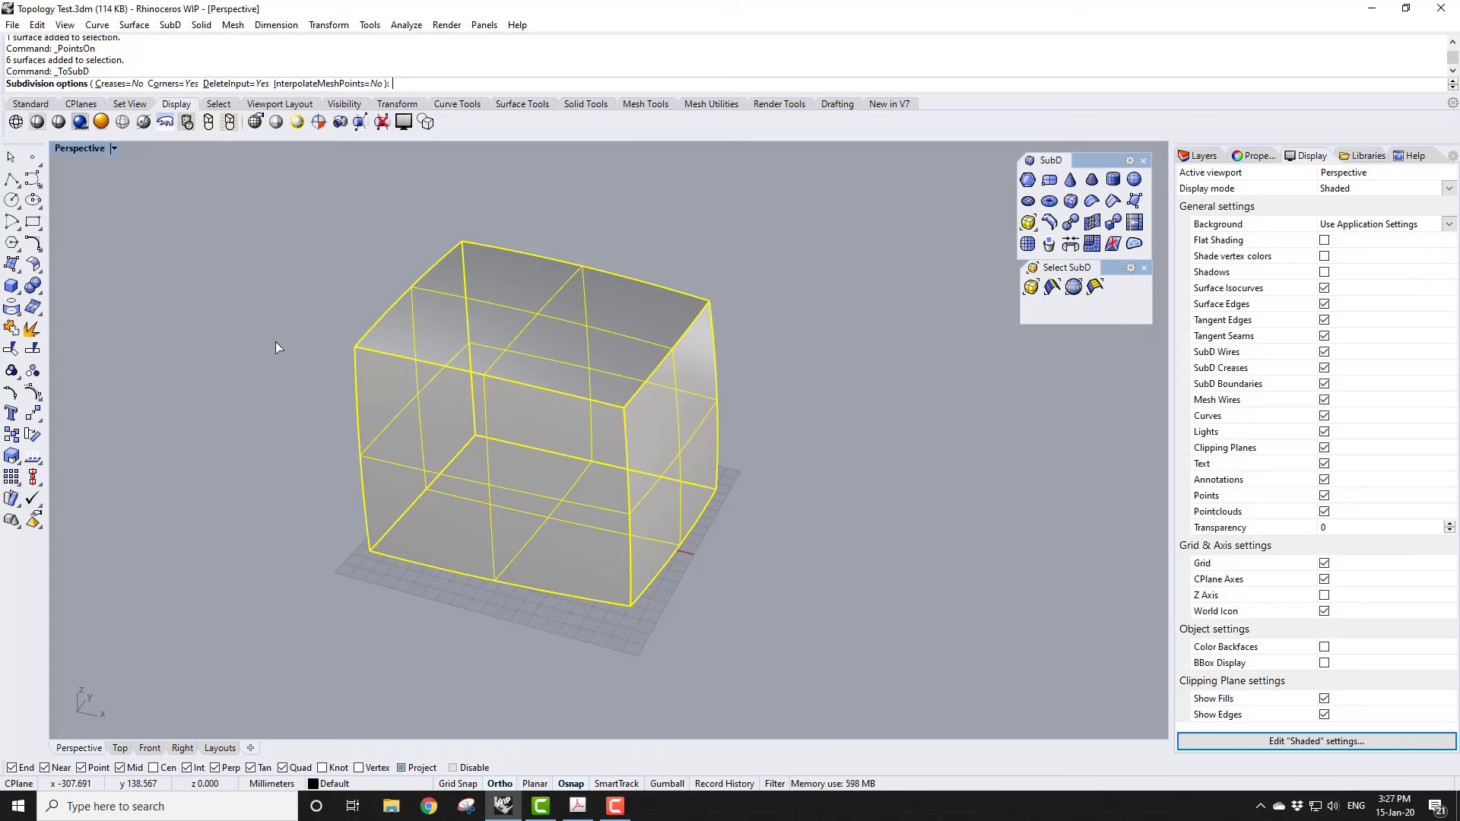
pyautogui.press('Return')
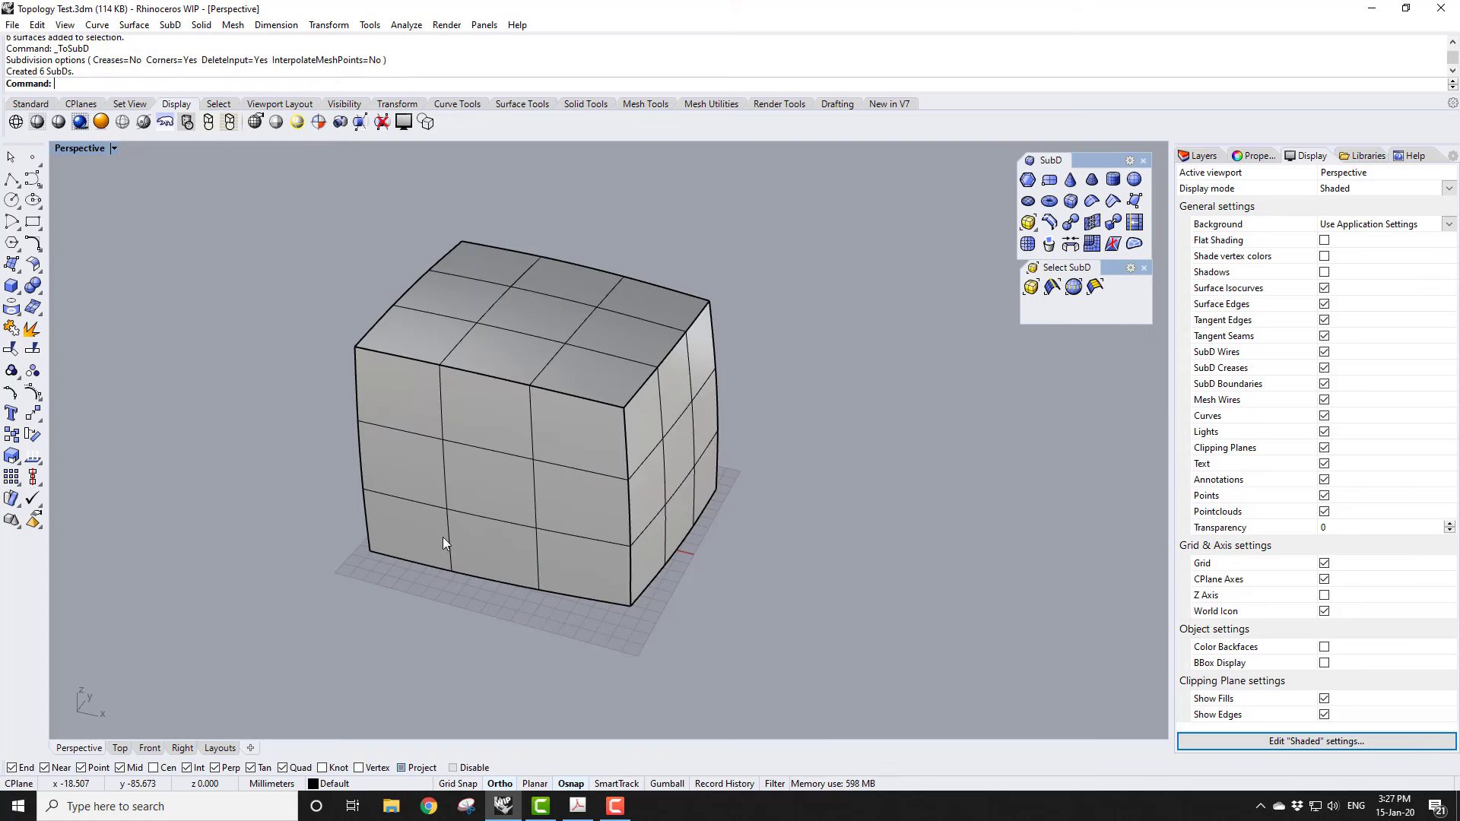
# Step: Select the box's top, front and side SubDs individually to examine them as separate objects
pyautogui.click(534, 374)
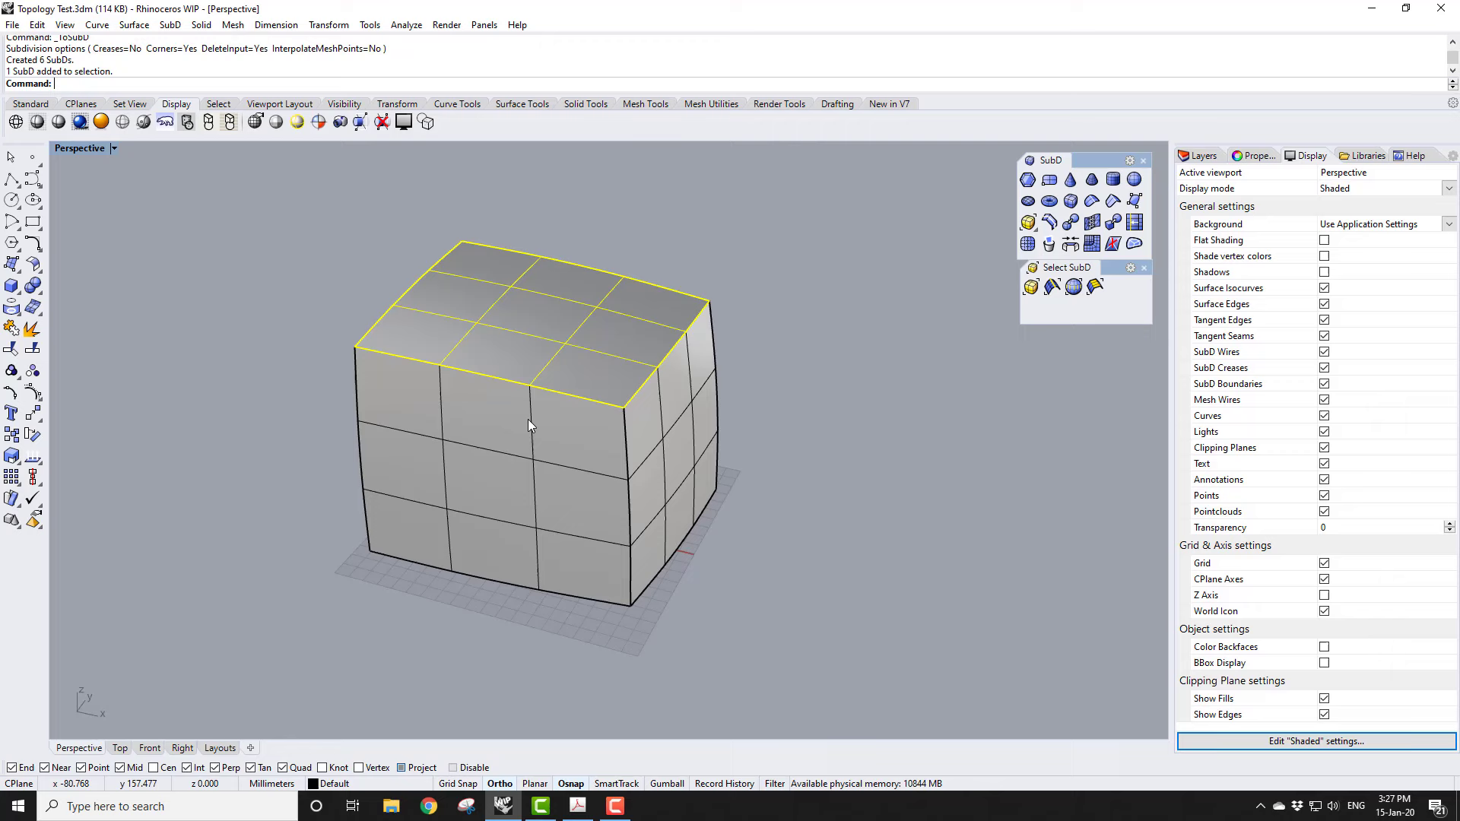
pyautogui.click(519, 487)
pyautogui.click(671, 467)
pyautogui.moveTo(671, 467); pyautogui.dragTo(792, 467, button='right')
pyautogui.press('Escape')
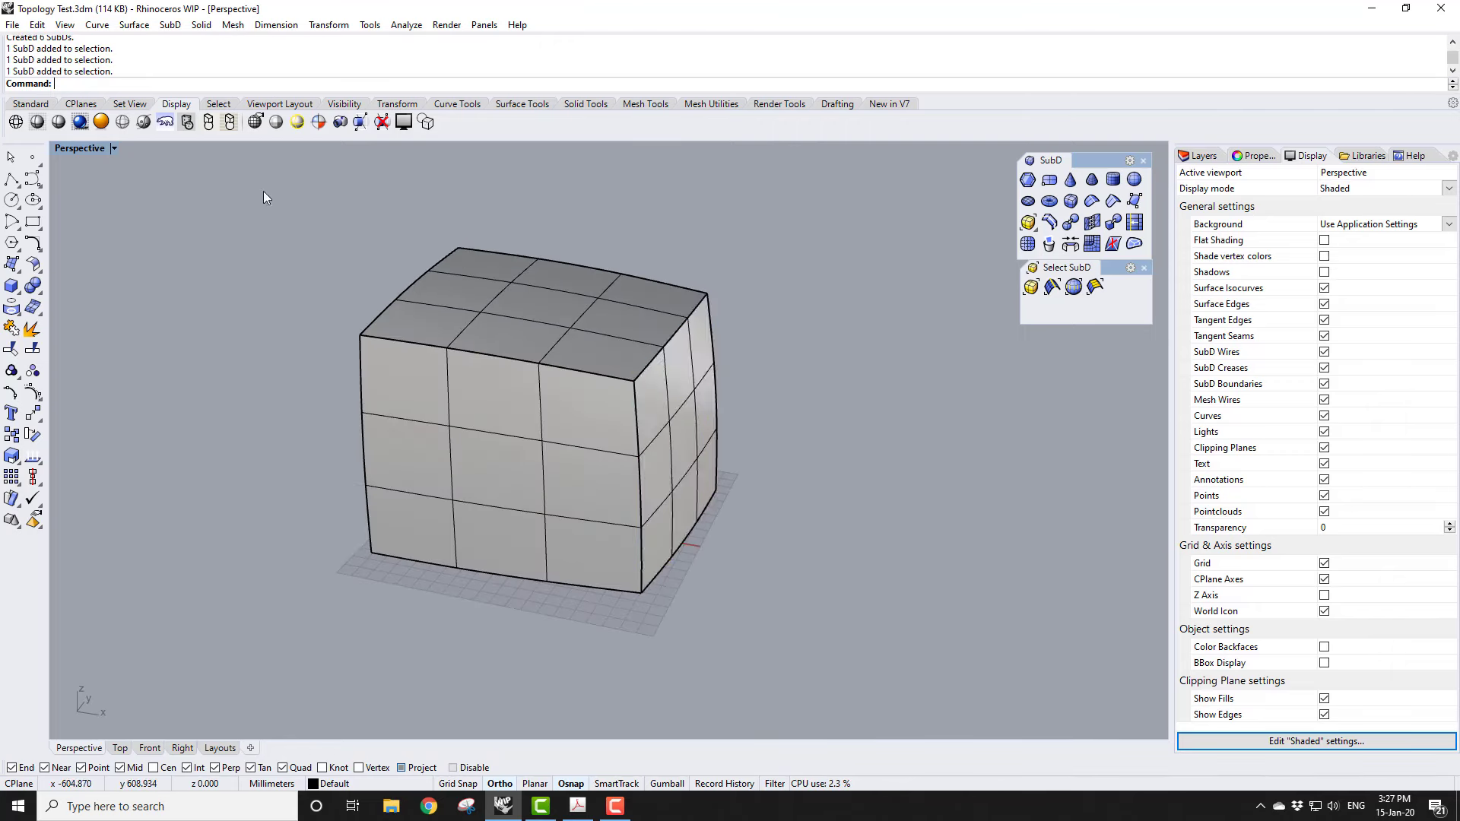
# Step: Join all six SubDs of the box into one object with SubDJoinedEdges=Crease
pyautogui.moveTo(263, 190); pyautogui.dragTo(813, 640)
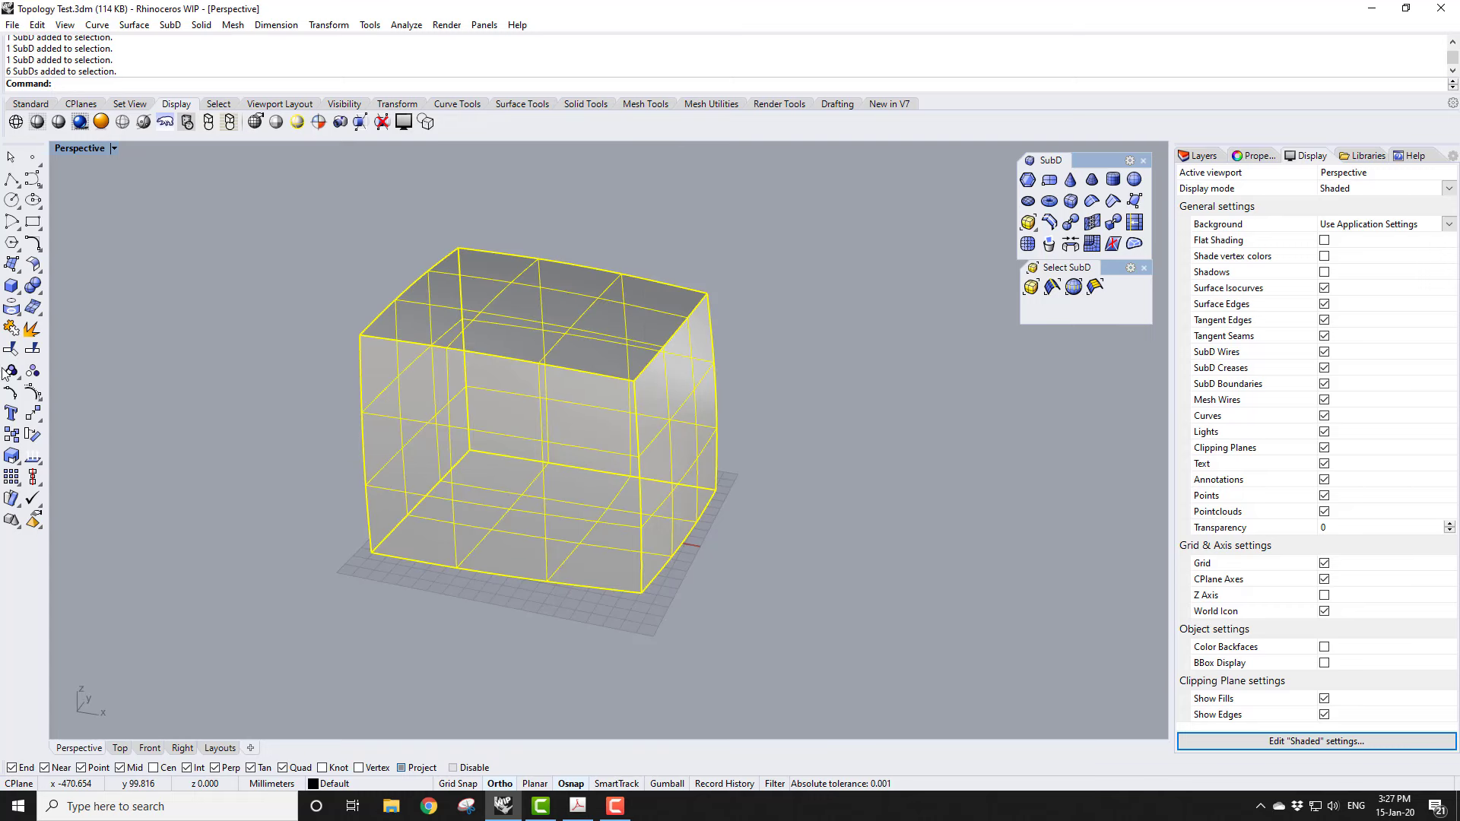
pyautogui.click(11, 331)
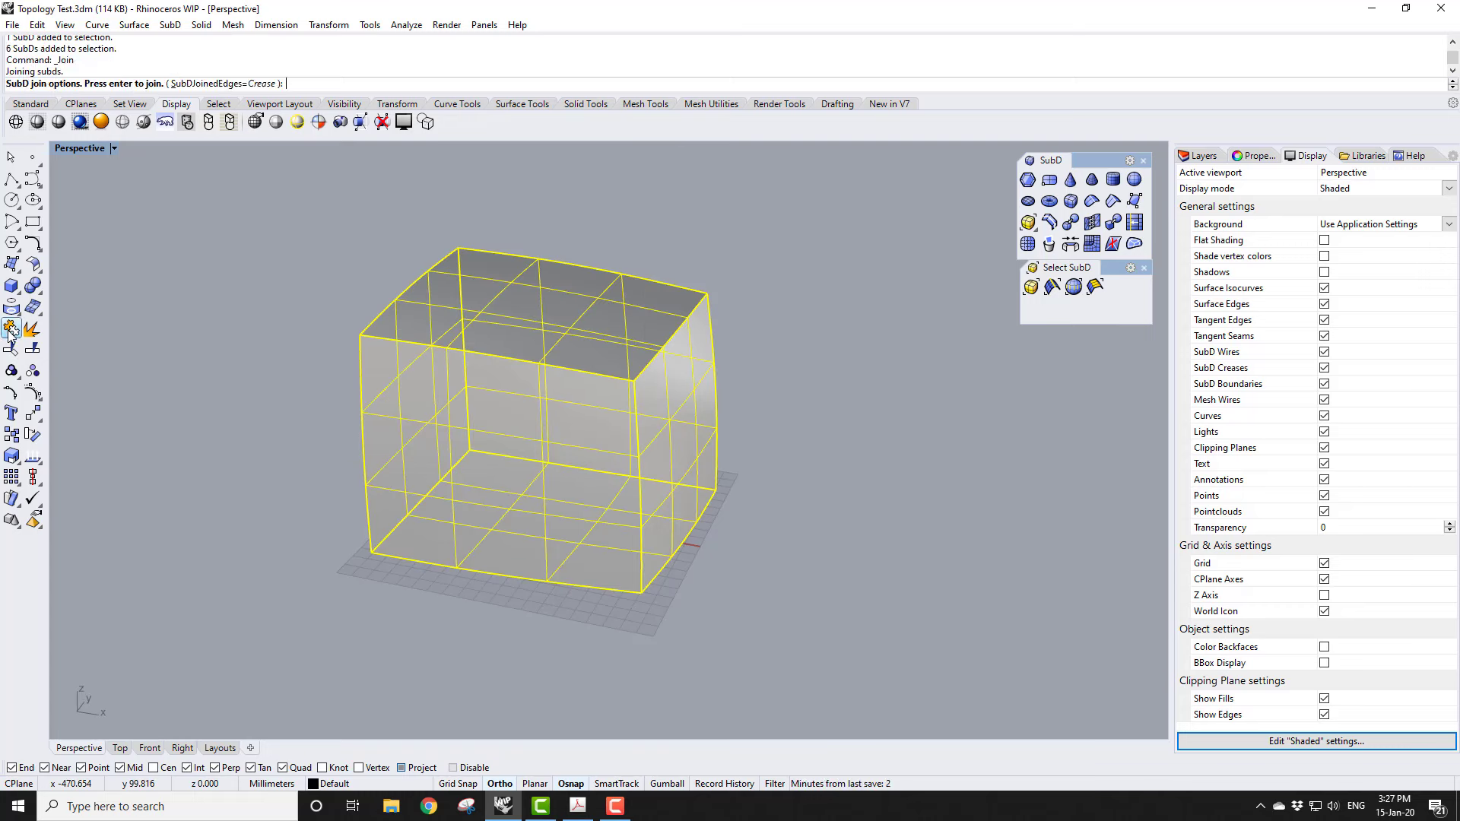
pyautogui.click(217, 84)
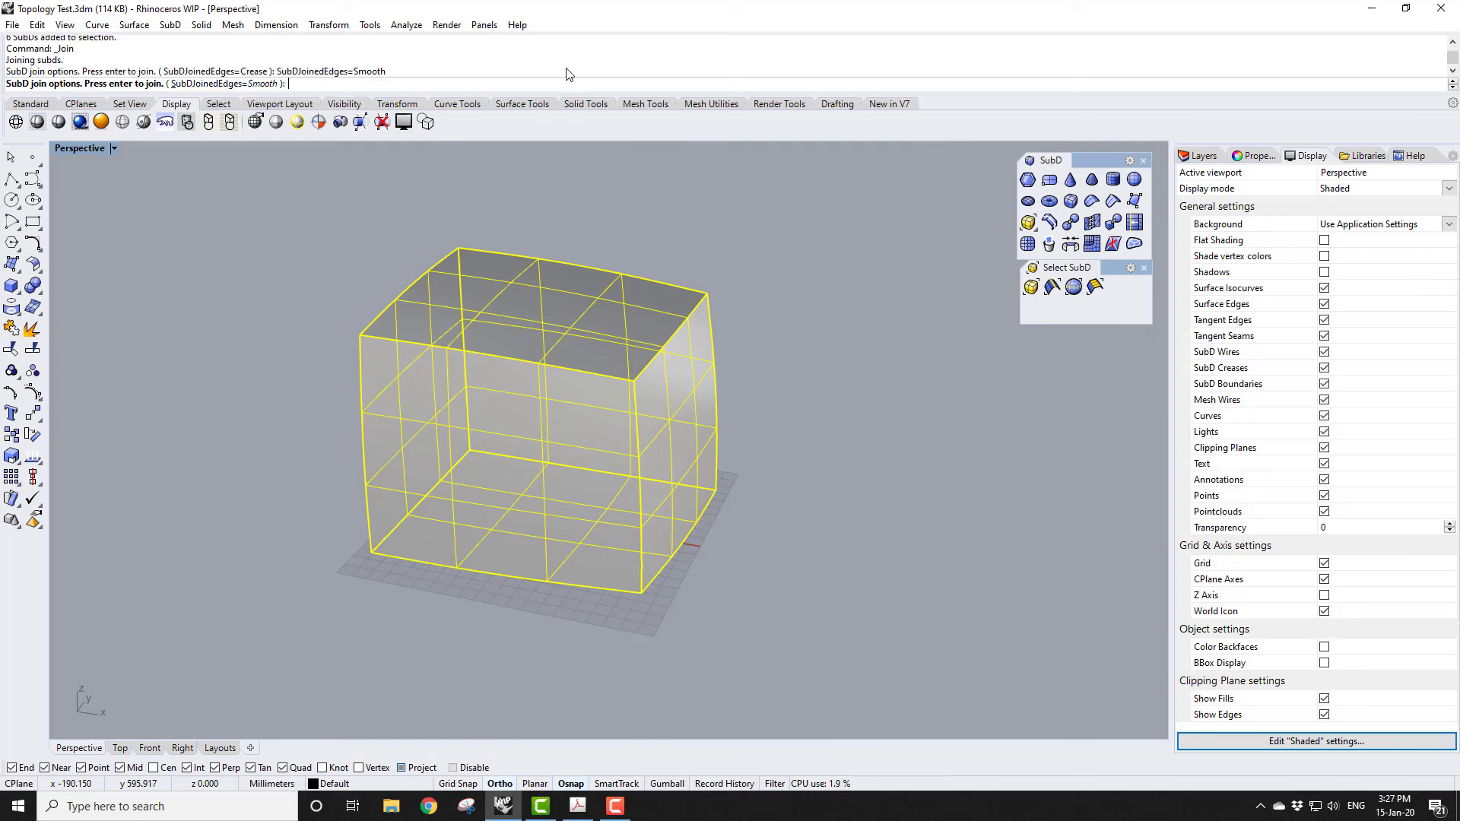
pyautogui.click(241, 84)
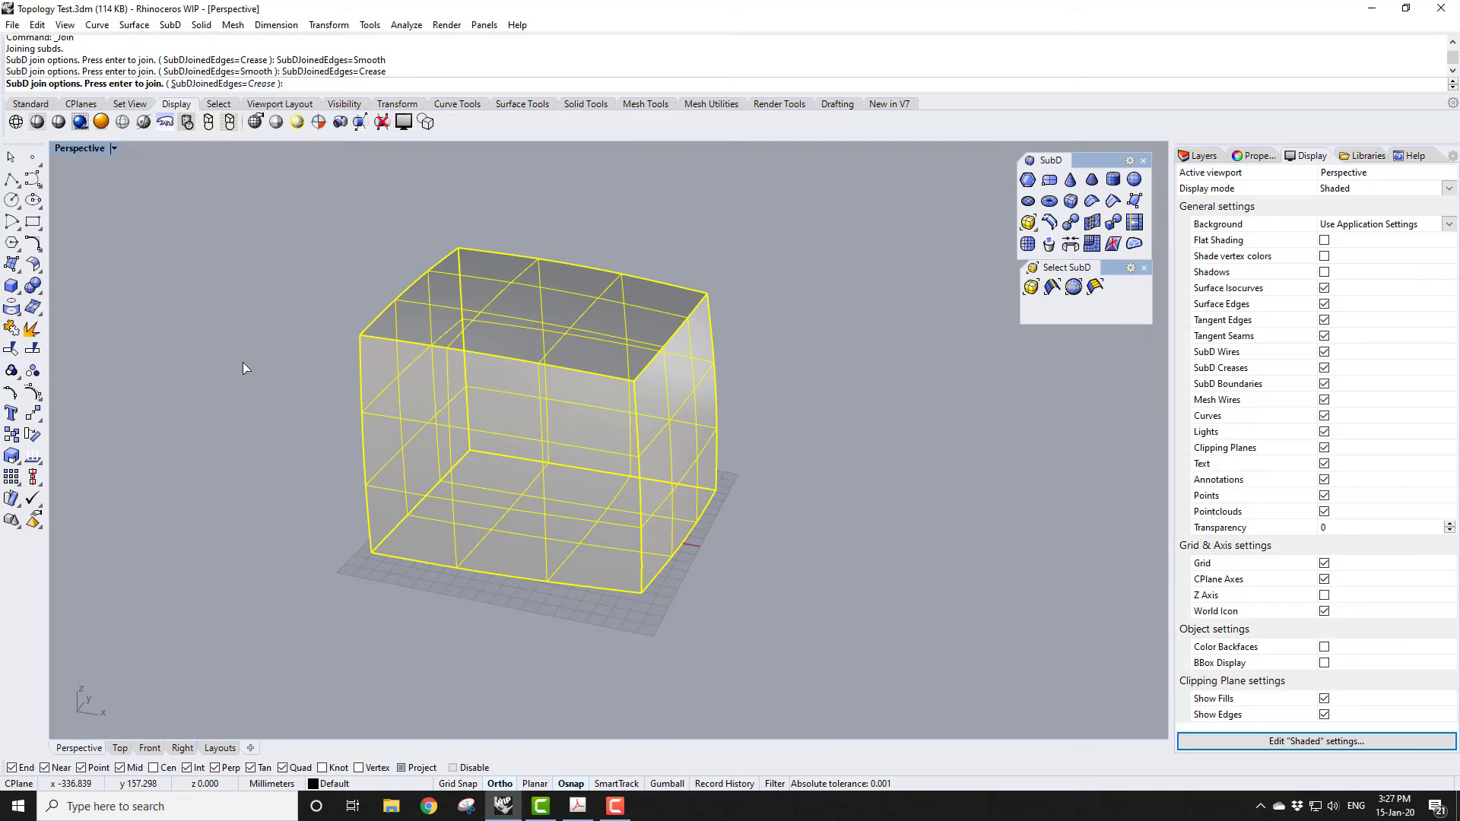
pyautogui.press('Return')
pyautogui.press('Escape')
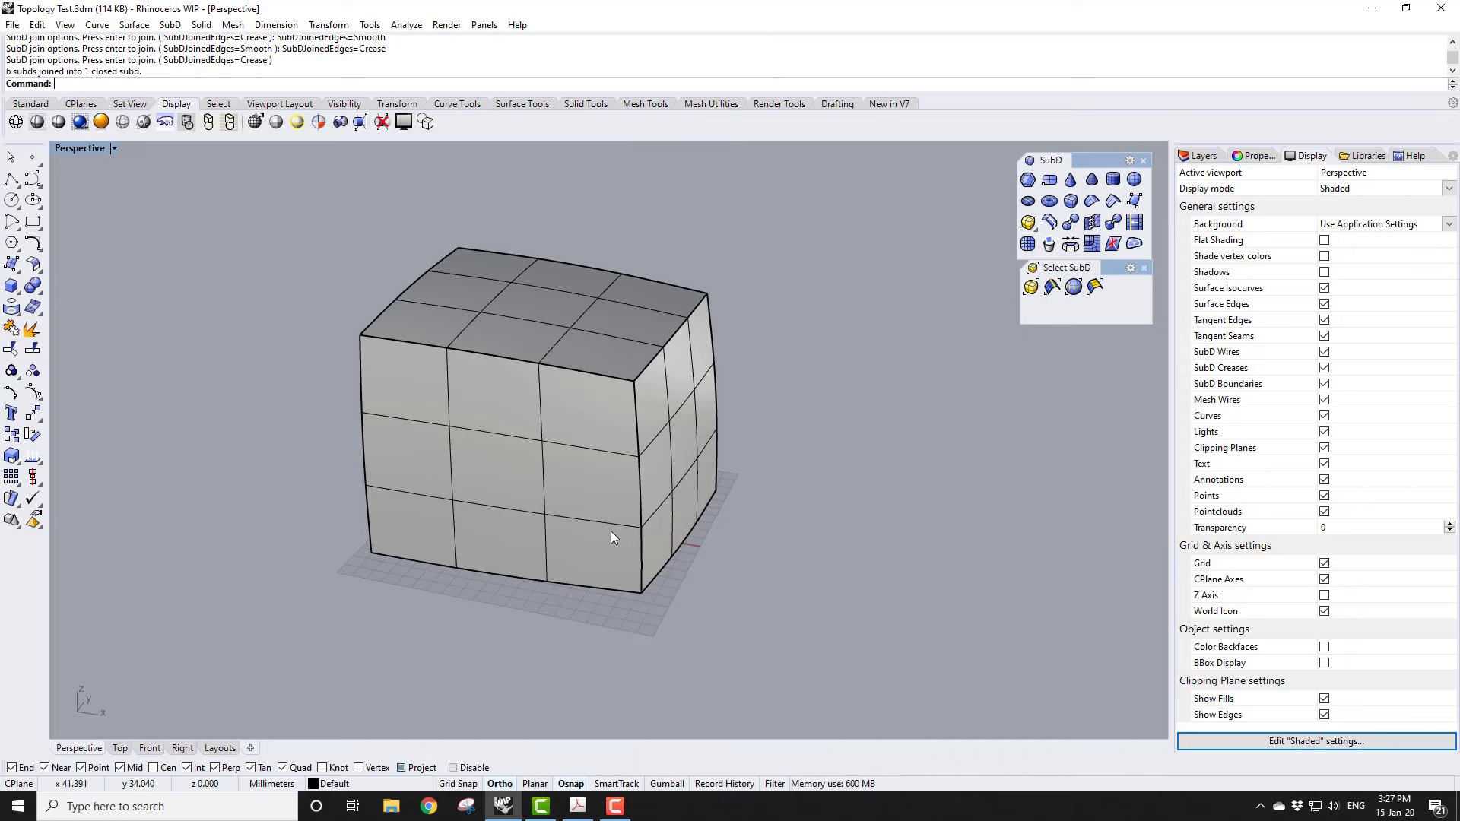
# Step: Select the joined SubD box and check its object type in the properties
pyautogui.moveTo(610, 531); pyautogui.dragTo(586, 473, button='right')
pyautogui.click(492, 445)
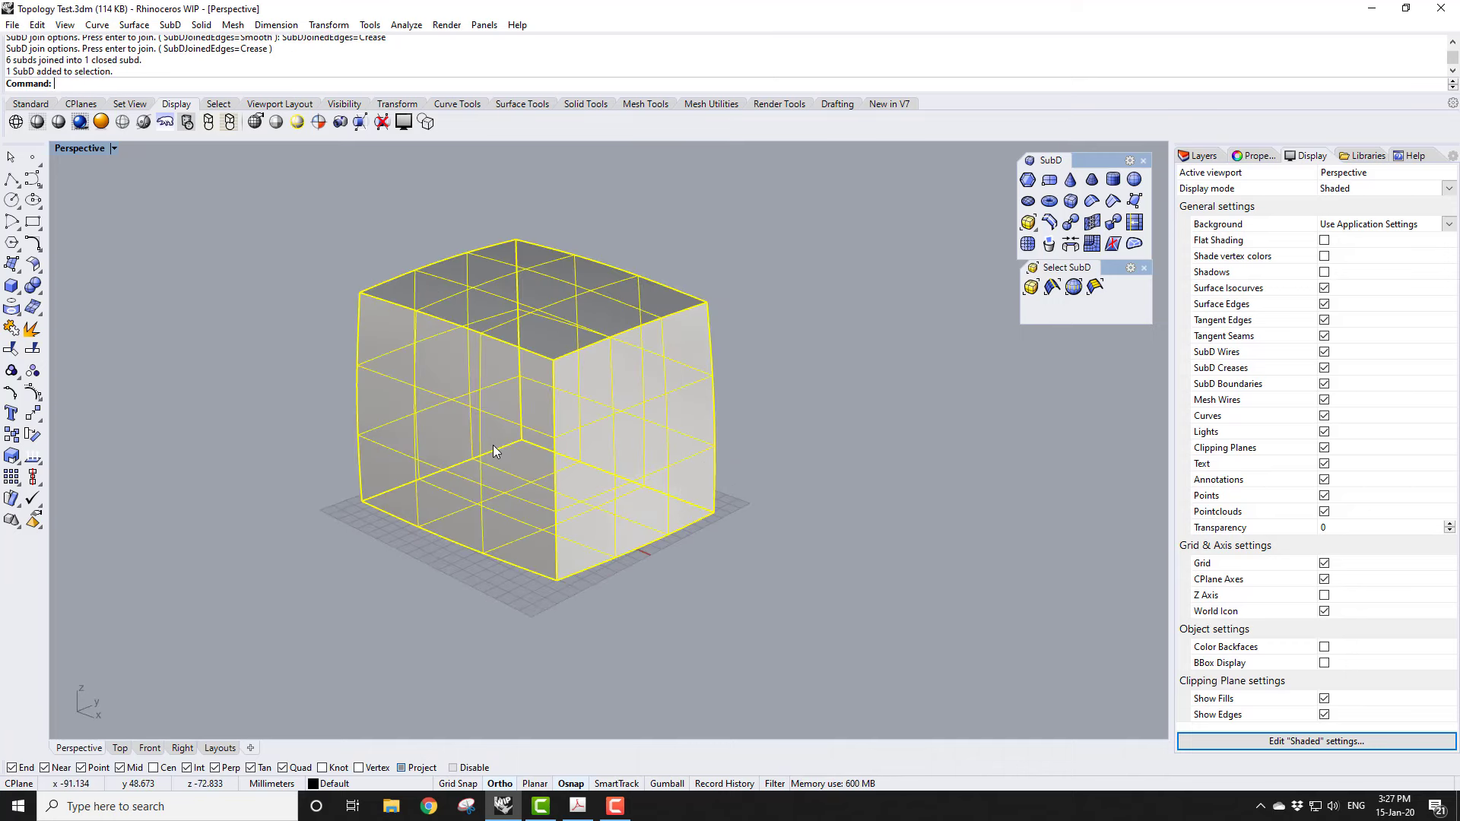
pyautogui.click(1257, 156)
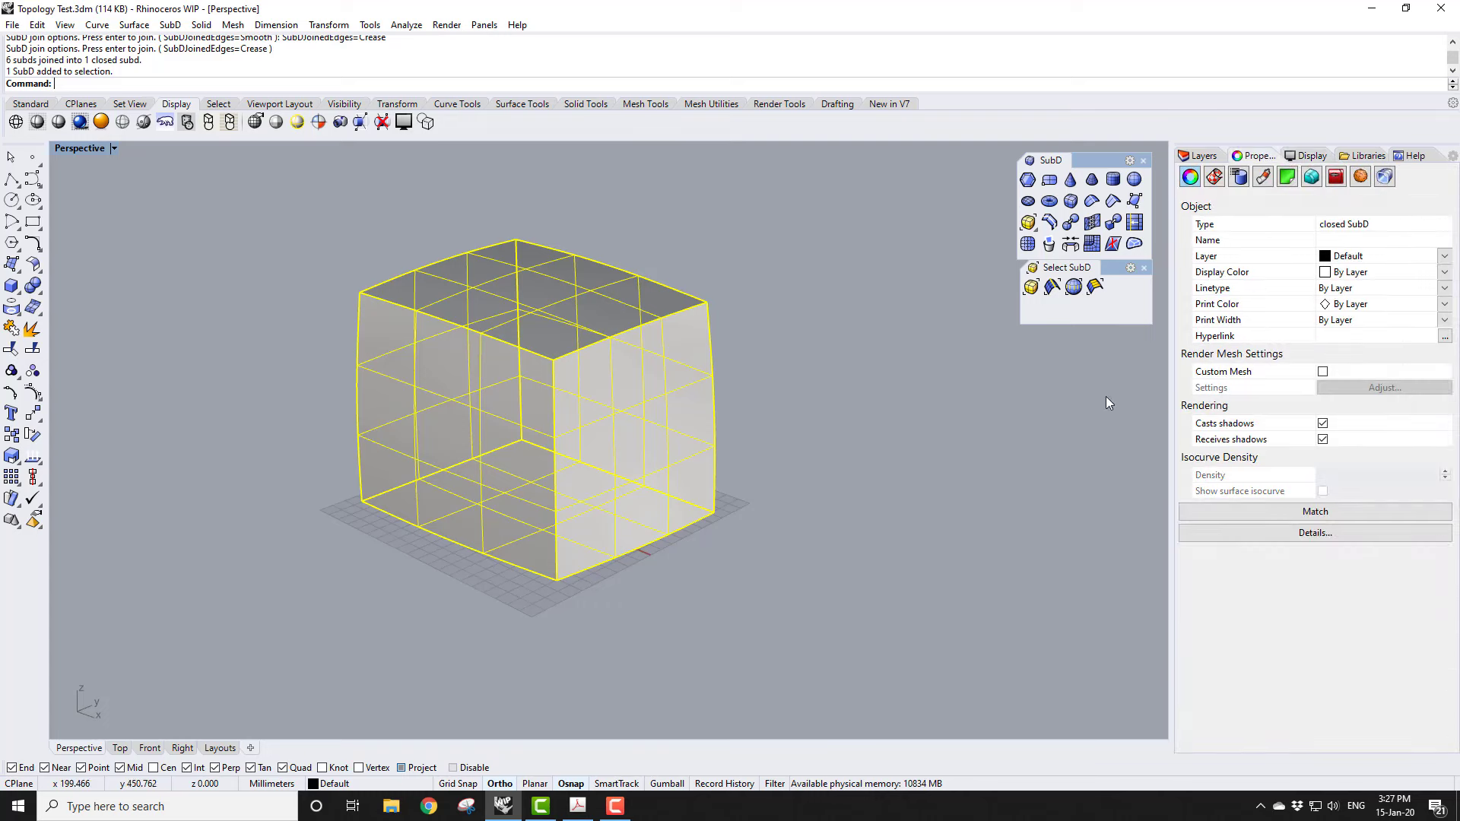
pyautogui.click(1098, 441)
# Step: Remove the creases from the three full box edges meeting at the front upper corner
pyautogui.moveTo(664, 431); pyautogui.dragTo(510, 360, button='right')
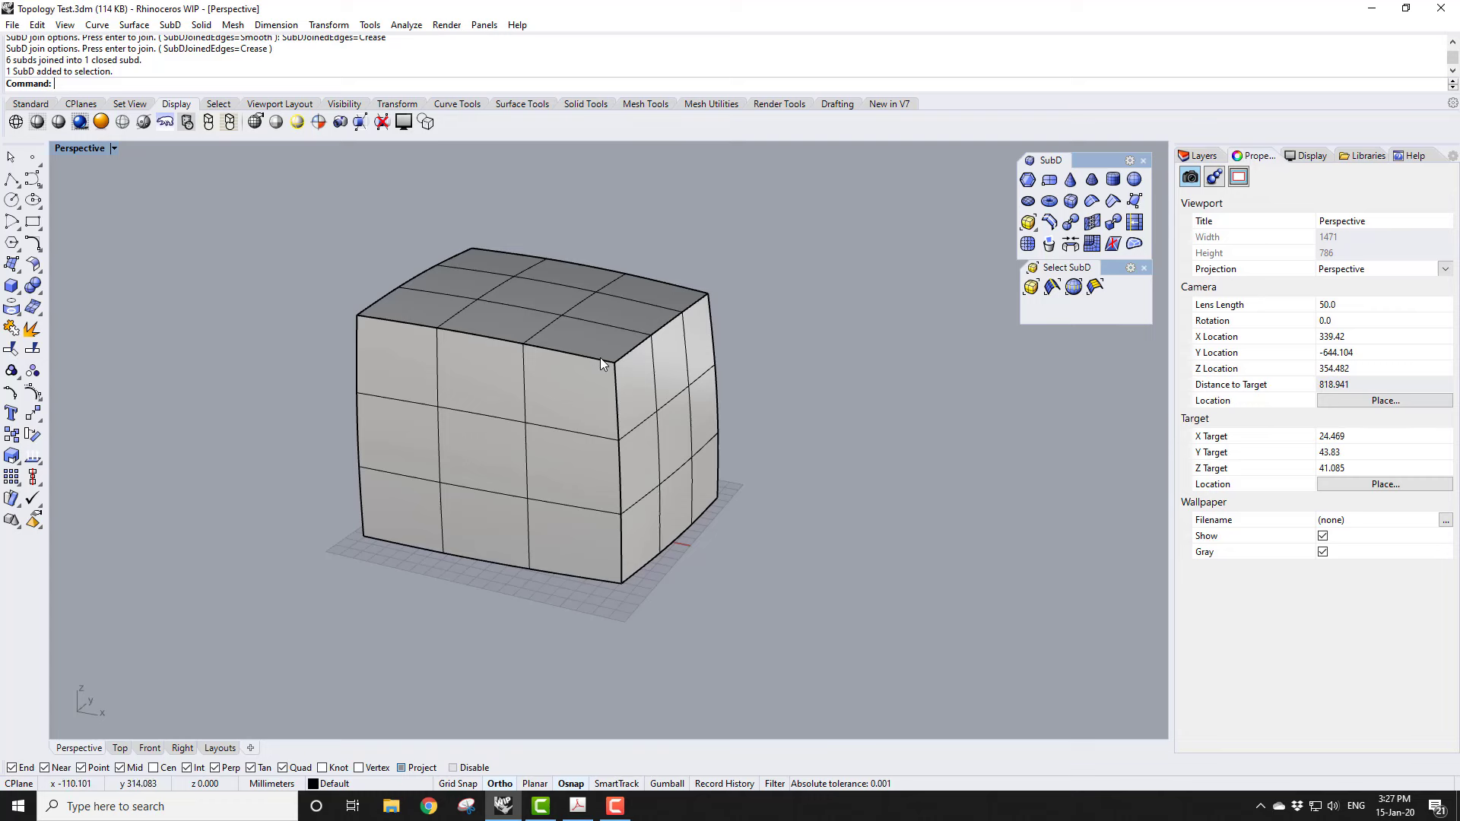
pyautogui.keyDown('ctrl'); pyautogui.keyDown('shift'); pyautogui.click(417, 326); pyautogui.keyUp('shift'); pyautogui.keyUp('ctrl')
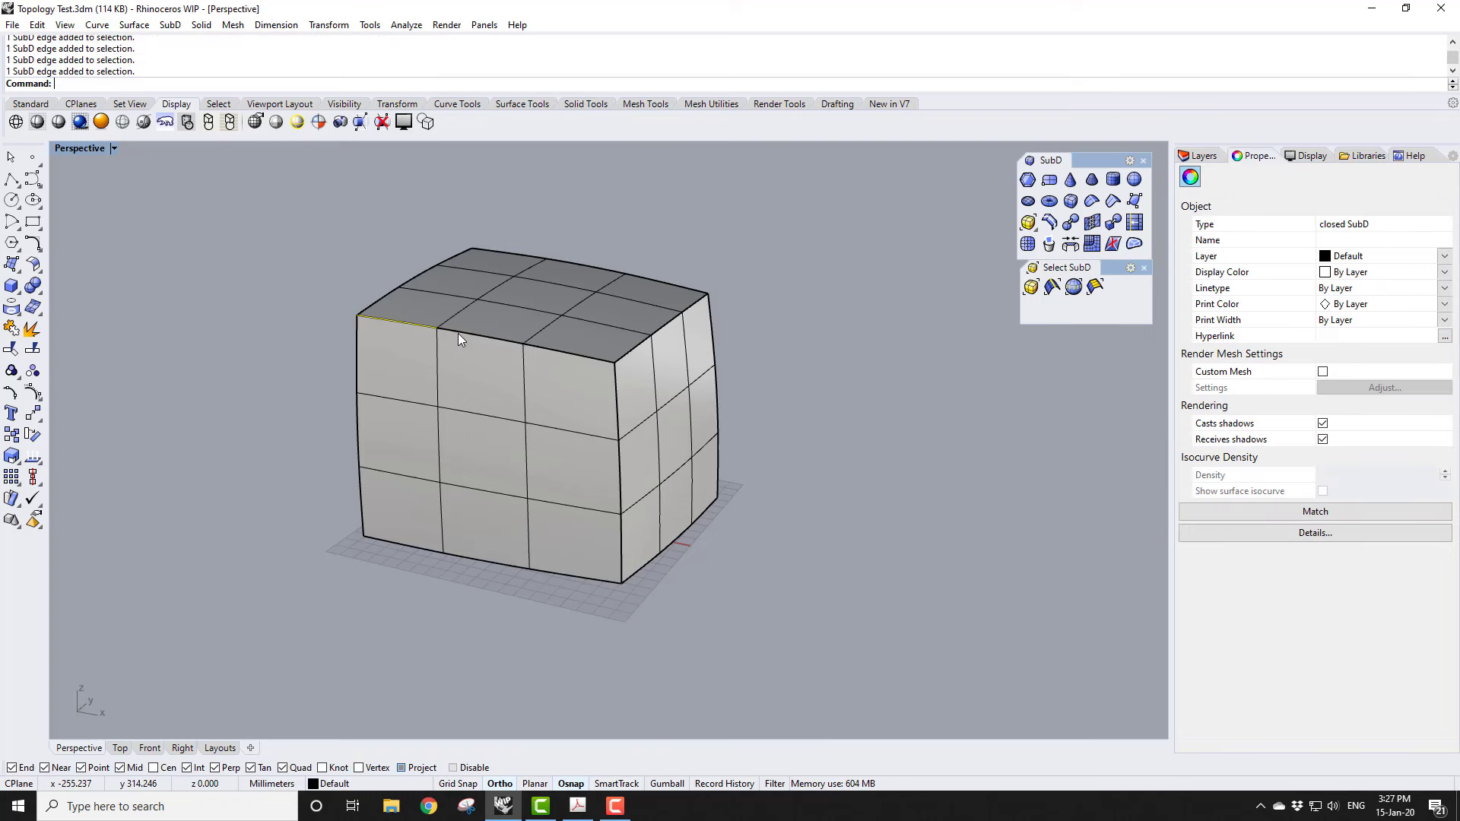
pyautogui.keyDown('ctrl'); pyautogui.keyDown('shift'); pyautogui.doubleClick(616, 381); pyautogui.keyUp('shift'); pyautogui.keyUp('ctrl')
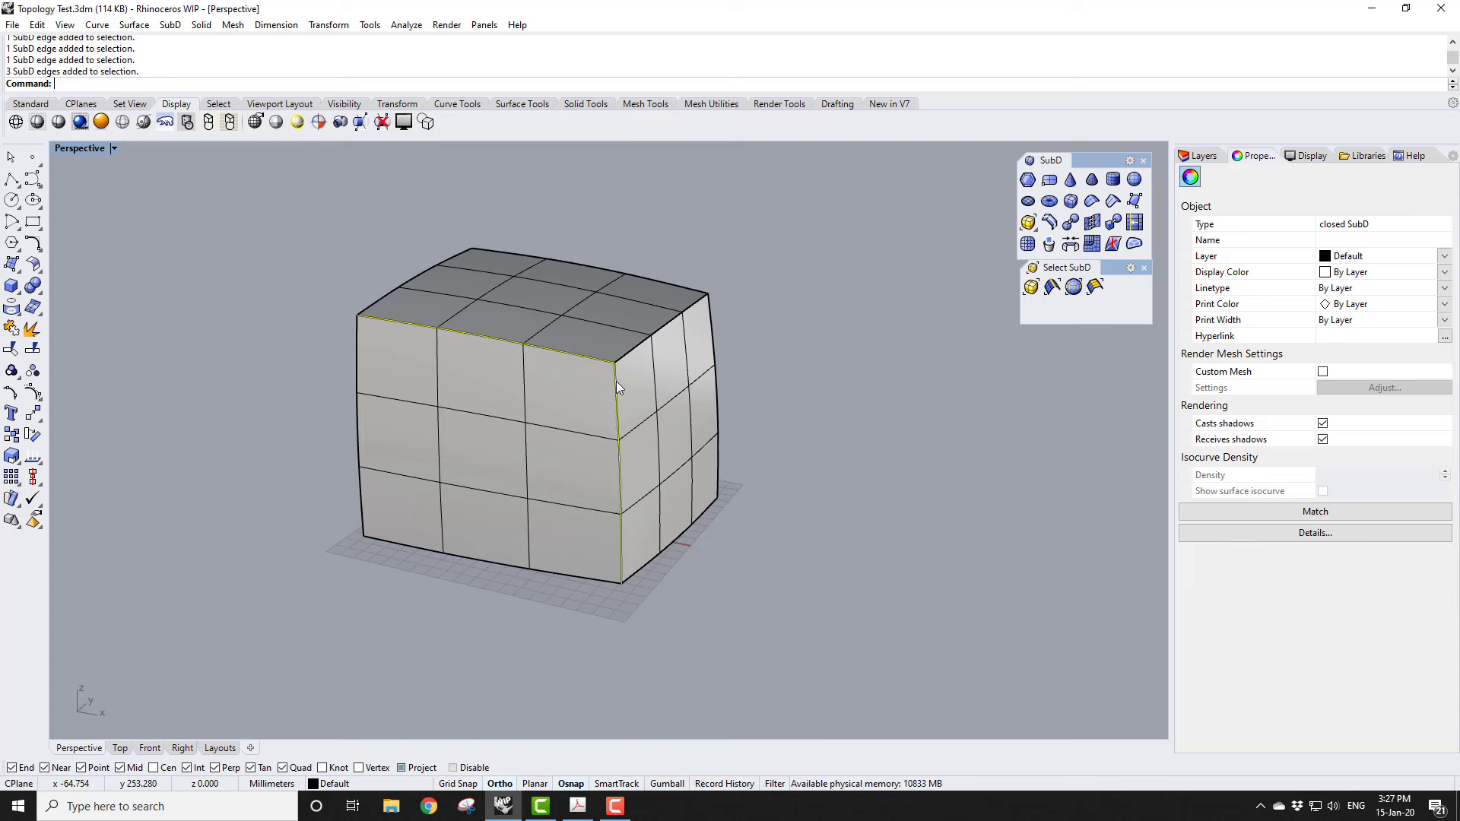
pyautogui.keyDown('ctrl'); pyautogui.keyDown('shift'); pyautogui.doubleClick(638, 348); pyautogui.keyUp('shift'); pyautogui.keyUp('ctrl')
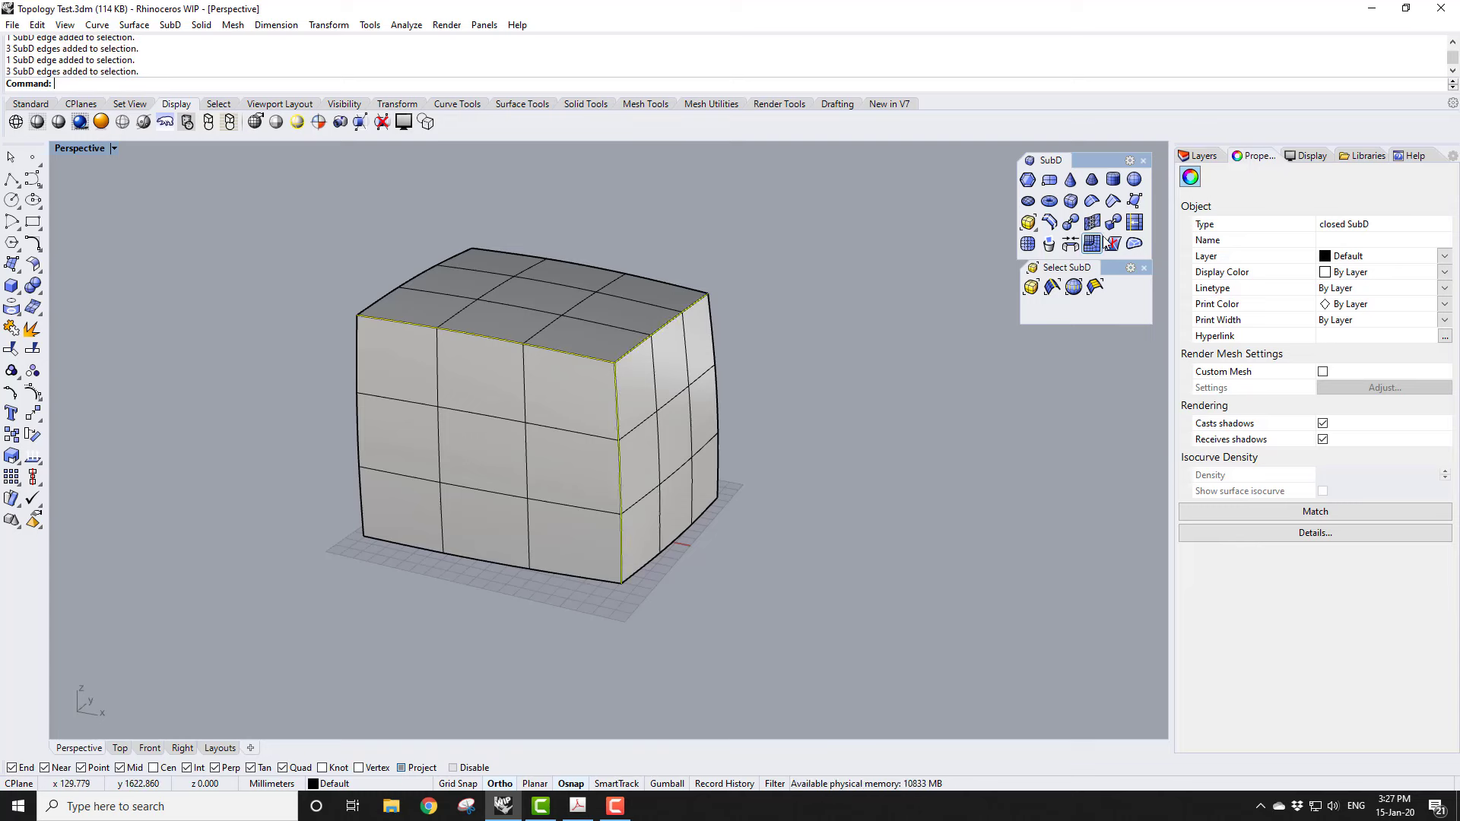
pyautogui.click(1091, 204)
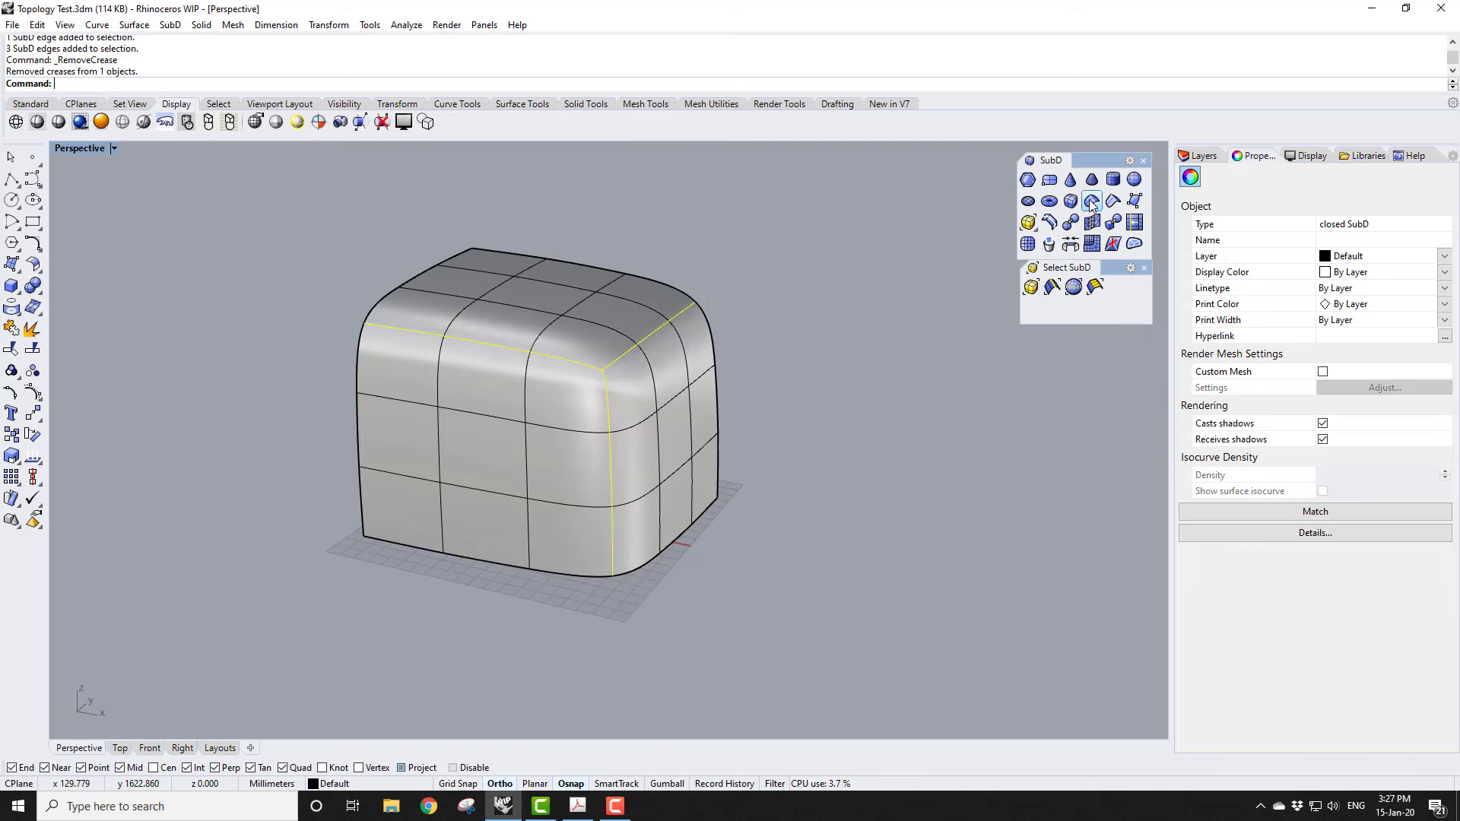
pyautogui.click(853, 502)
pyautogui.moveTo(639, 508); pyautogui.dragTo(650, 508, button='right')
pyautogui.moveTo(649, 508); pyautogui.dragTo(841, 511, button='right')
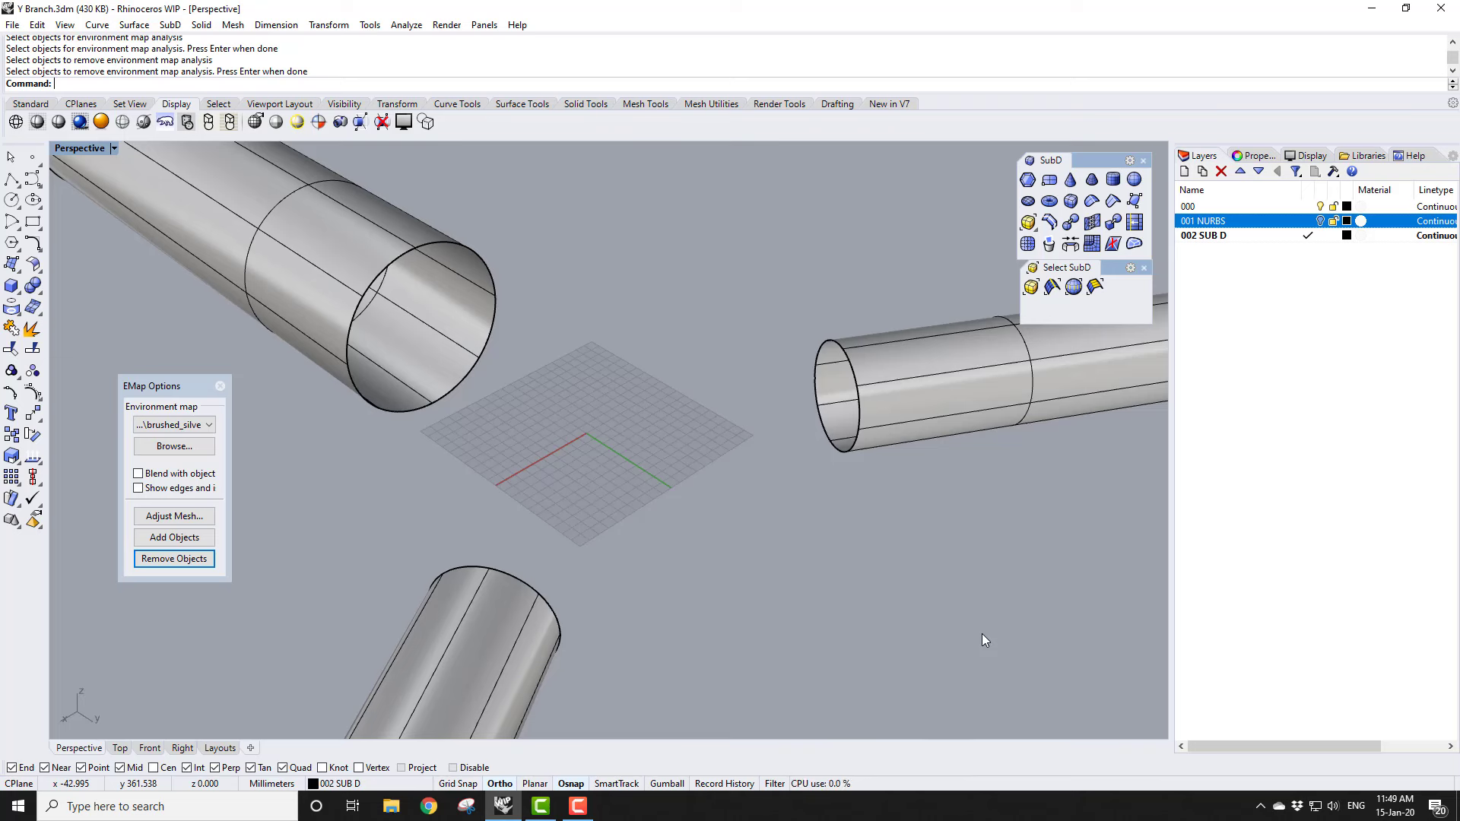
# Step: Pick the facing half of the open end edges on the large pipe and on one smaller pipe for a Bridge
pyautogui.moveTo(903, 580); pyautogui.dragTo(670, 412, button='right')
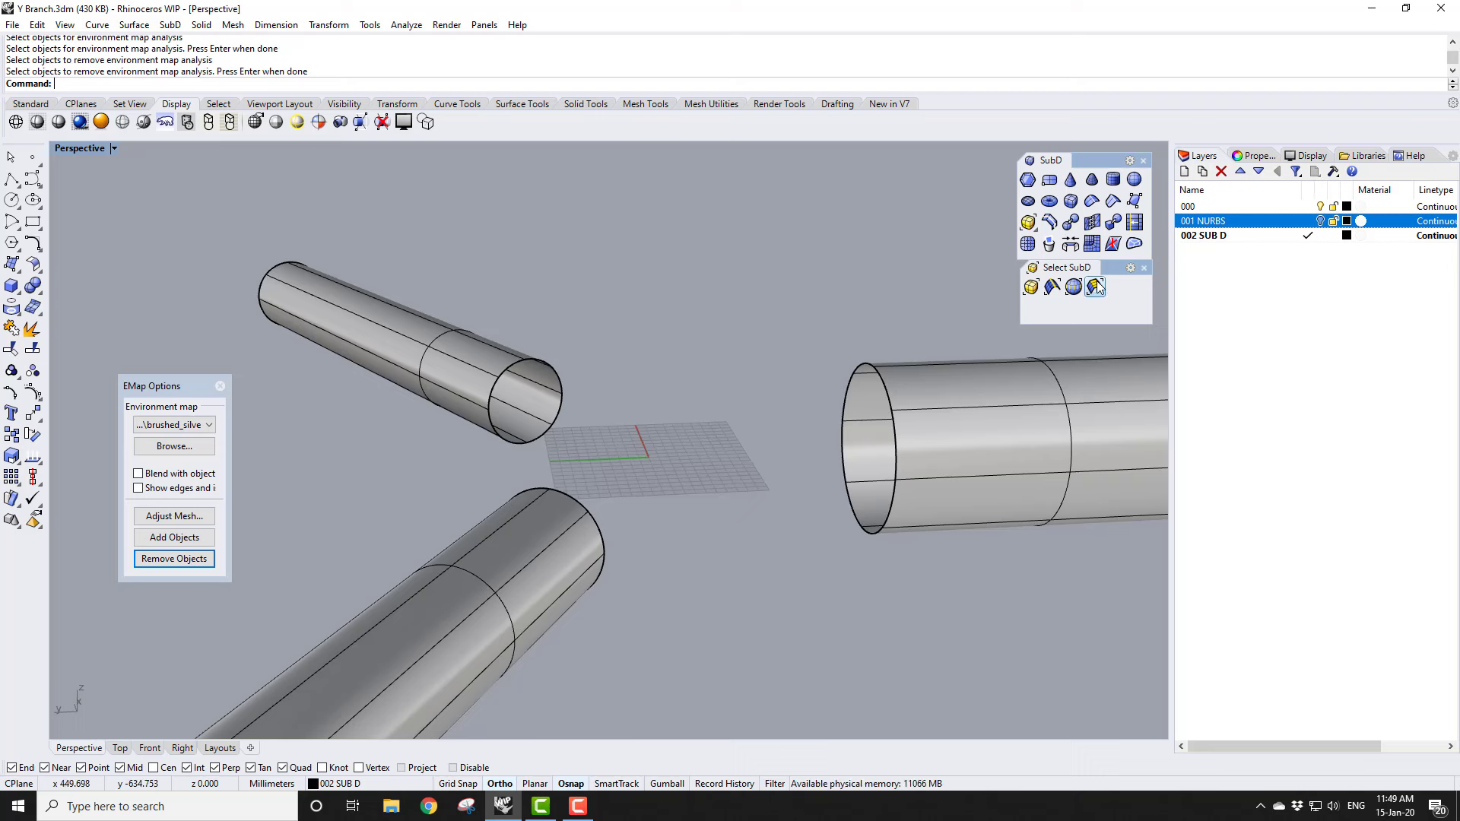
pyautogui.click(1070, 244)
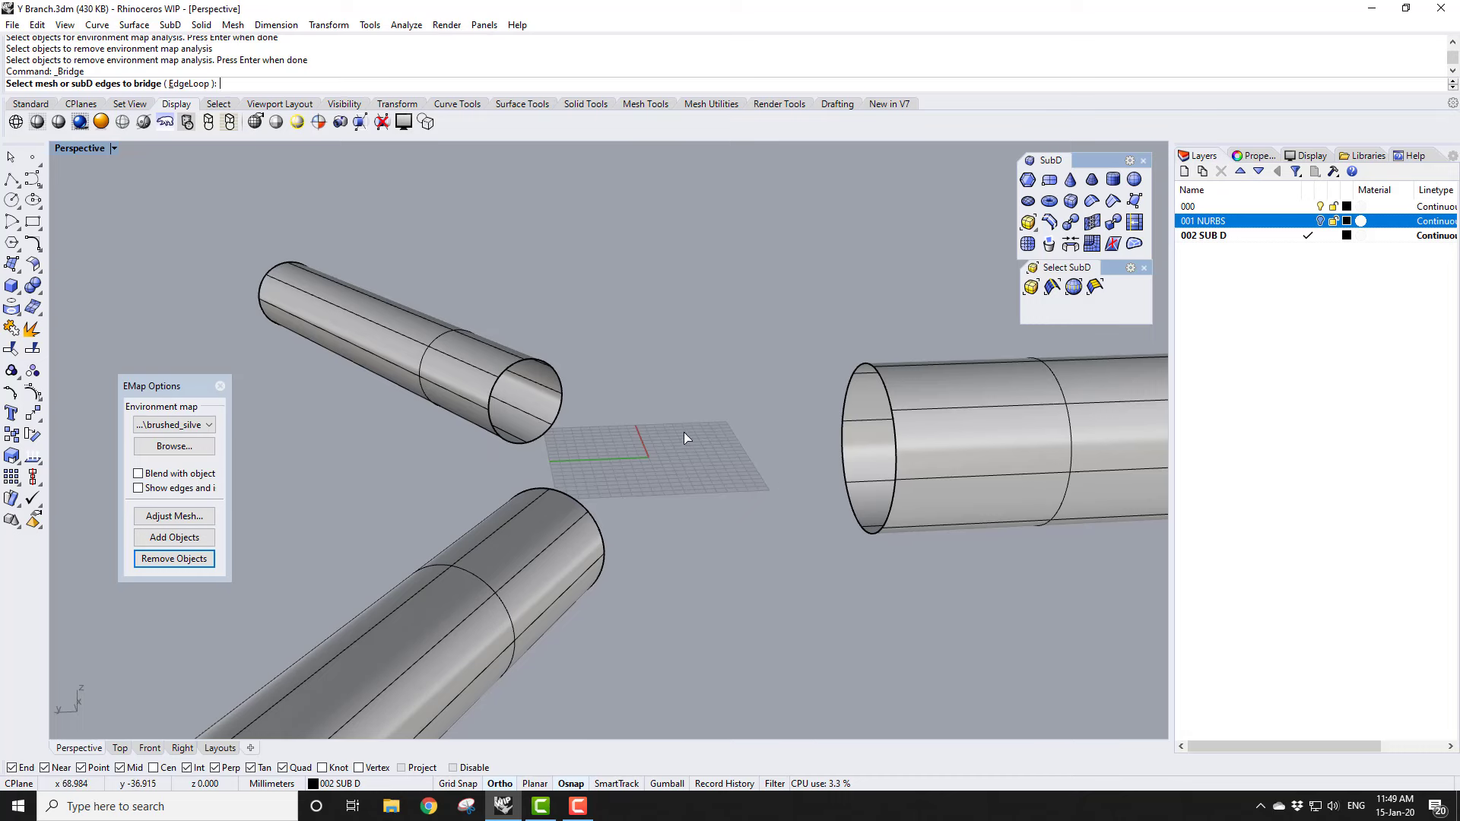
pyautogui.moveTo(685, 437); pyautogui.dragTo(856, 364, button='right')
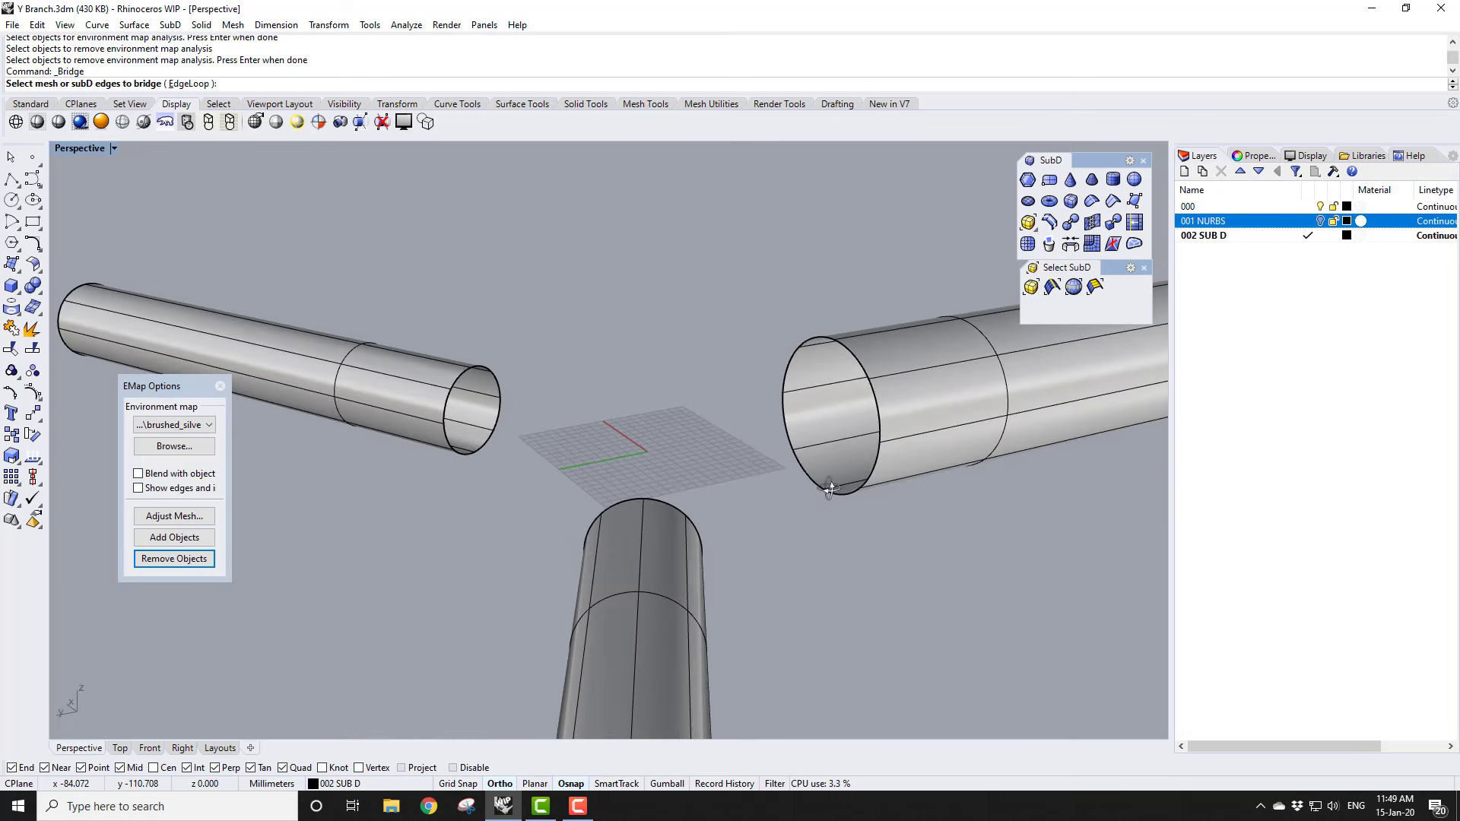
pyautogui.click(858, 364)
pyautogui.click(878, 404)
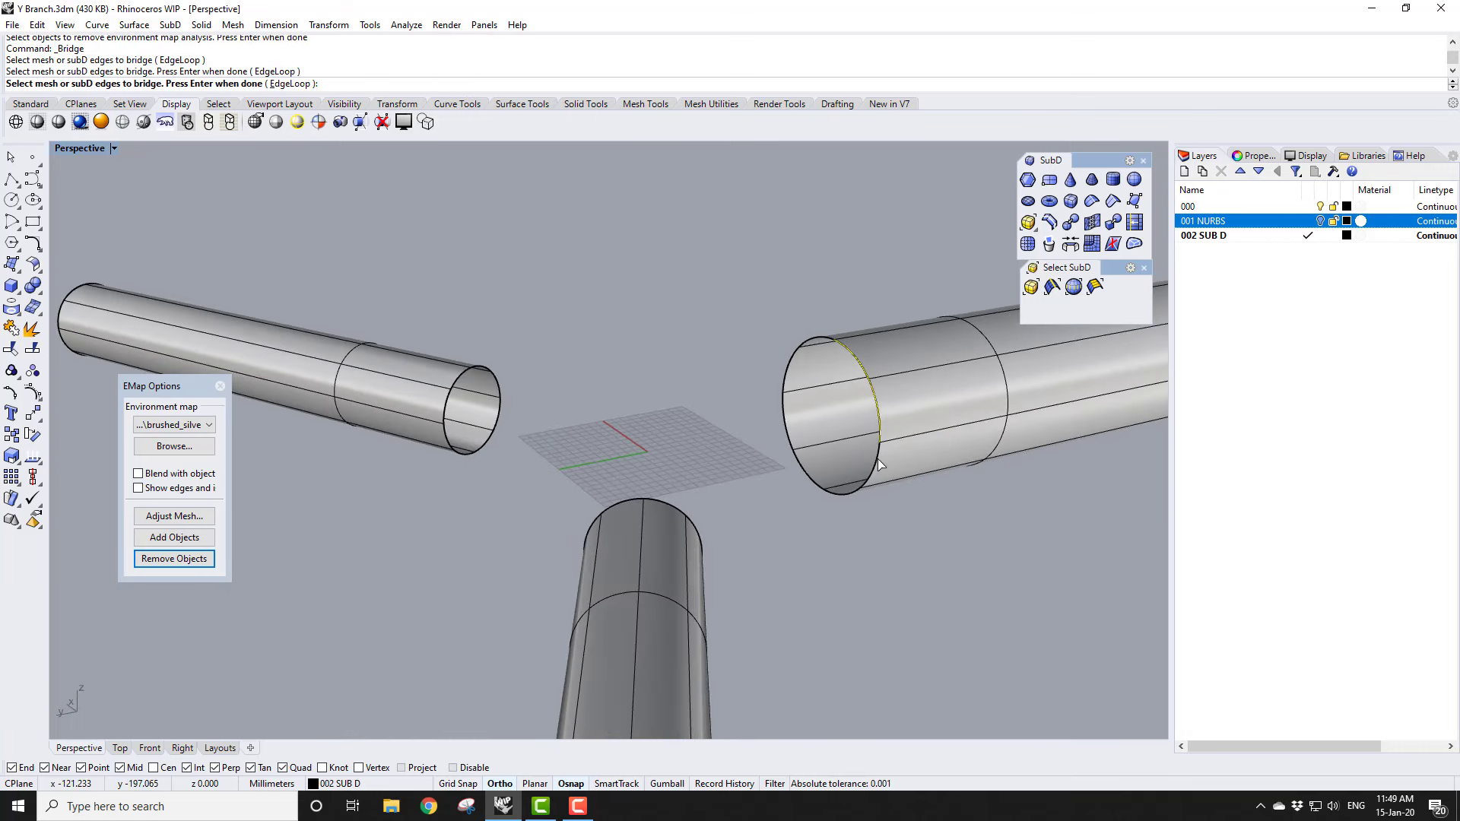
pyautogui.click(878, 466)
pyautogui.moveTo(886, 549); pyautogui.dragTo(928, 427, button='right')
pyautogui.moveTo(791, 544); pyautogui.dragTo(580, 546, button='right')
pyautogui.moveTo(387, 431); pyautogui.dragTo(402, 386, button='right')
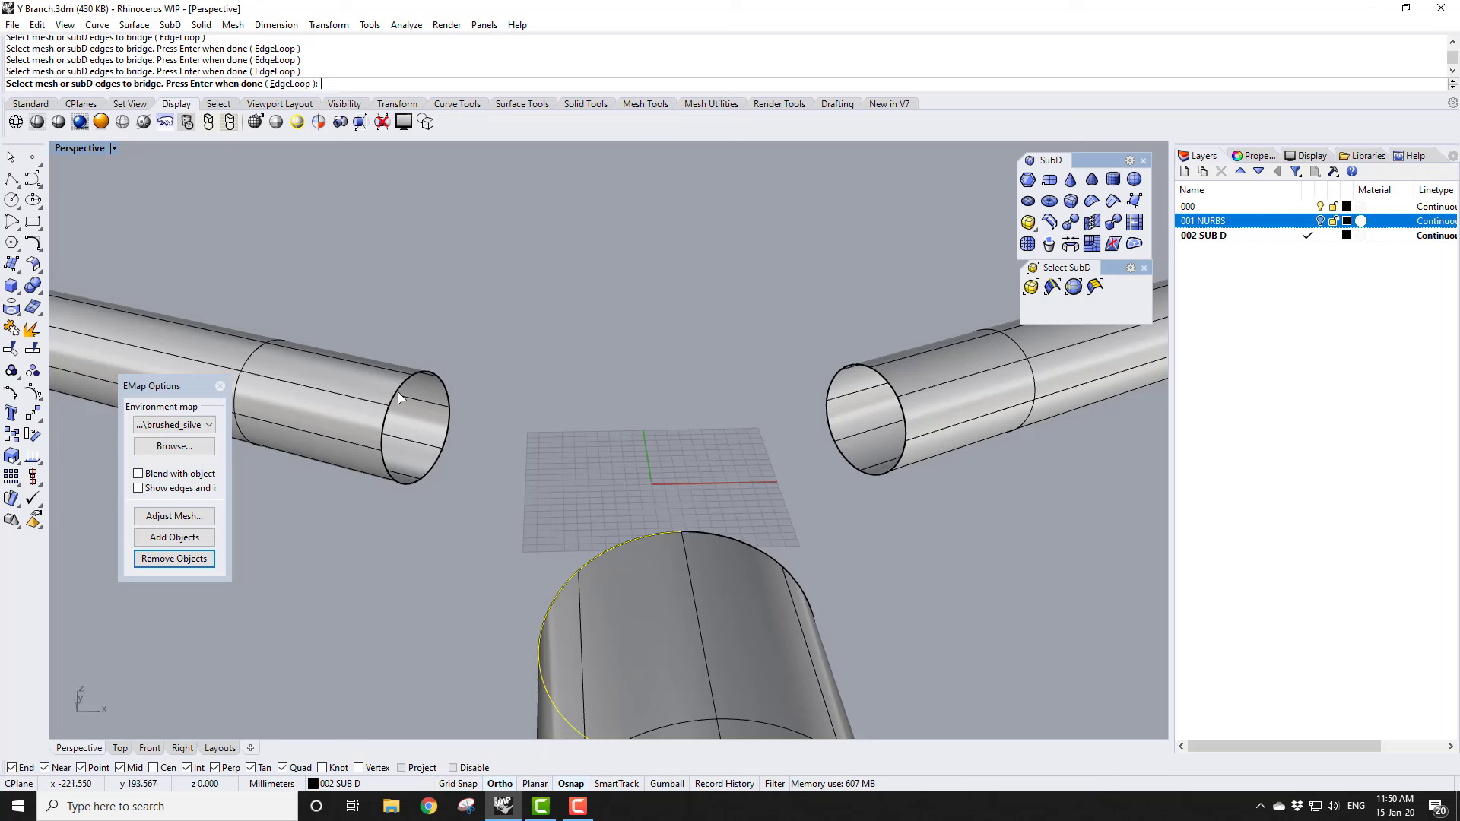
pyautogui.click(387, 417)
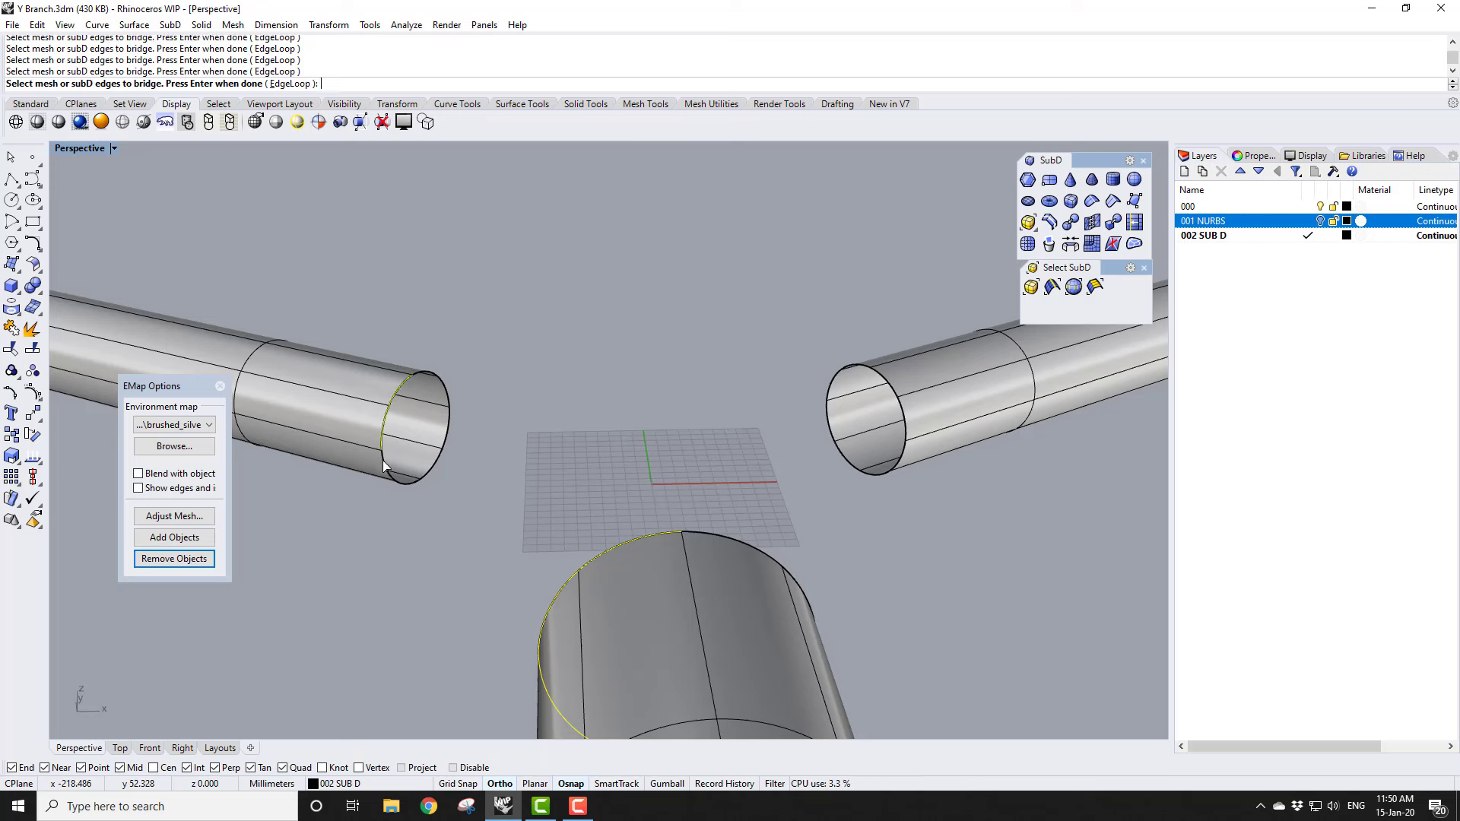
pyautogui.moveTo(407, 491); pyautogui.dragTo(693, 613, button='right')
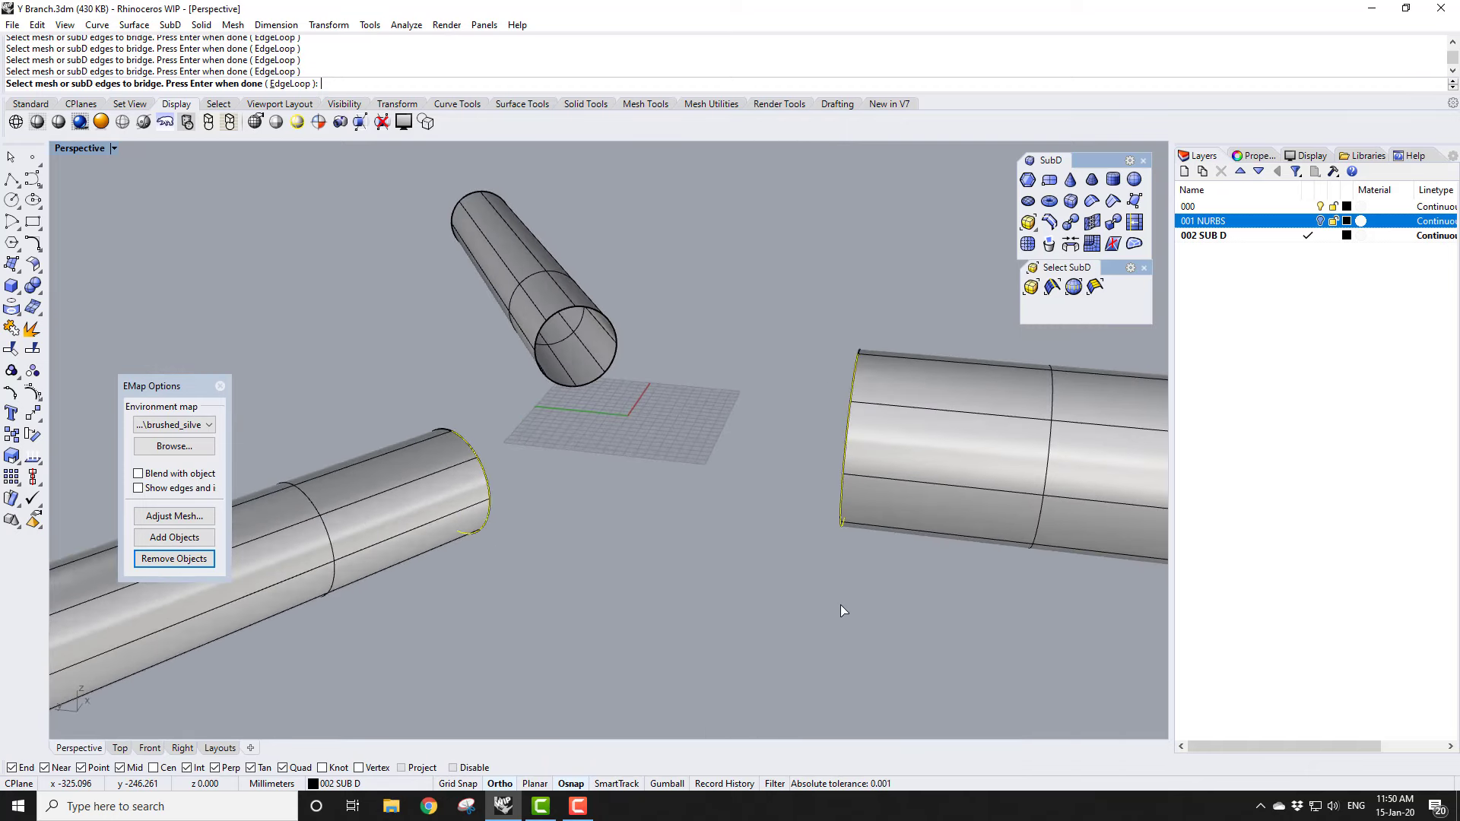
# Step: Bridge the picked pipe edges with 4 segments and 0% straightness, joined and without a crease
pyautogui.press('Return')
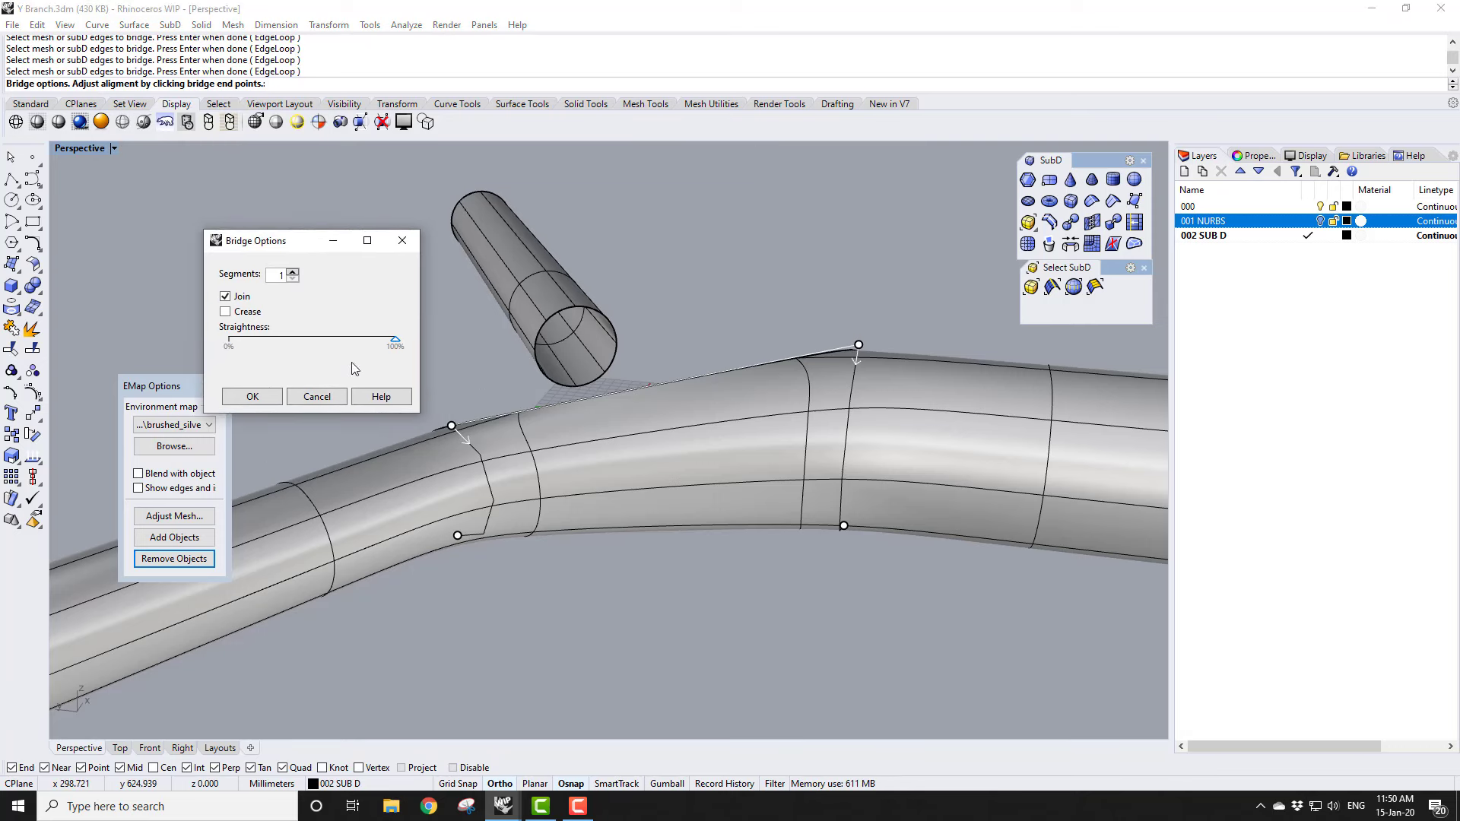
pyautogui.click(292, 271)
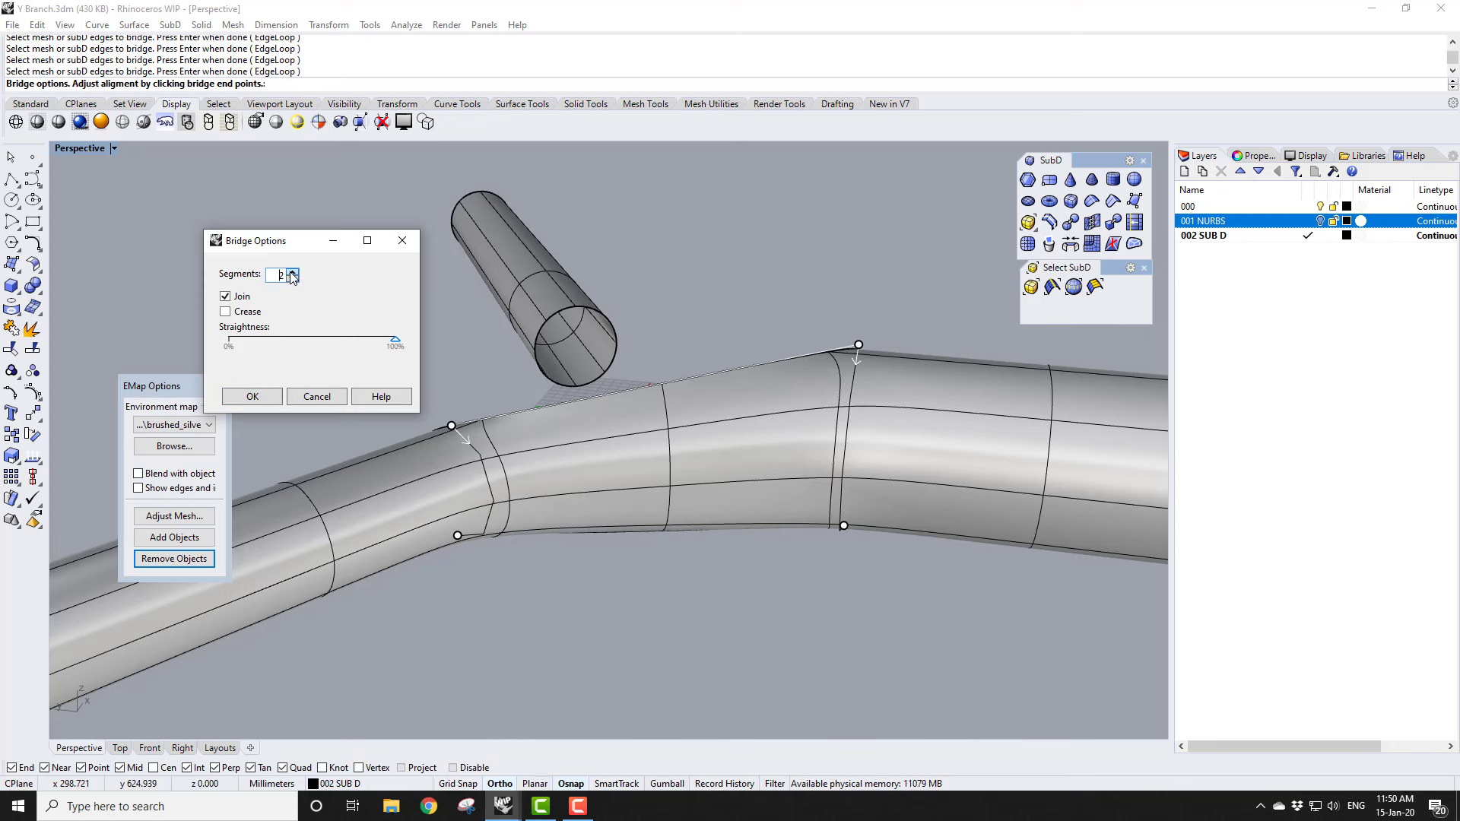
pyautogui.click(292, 272)
pyautogui.click(292, 272)
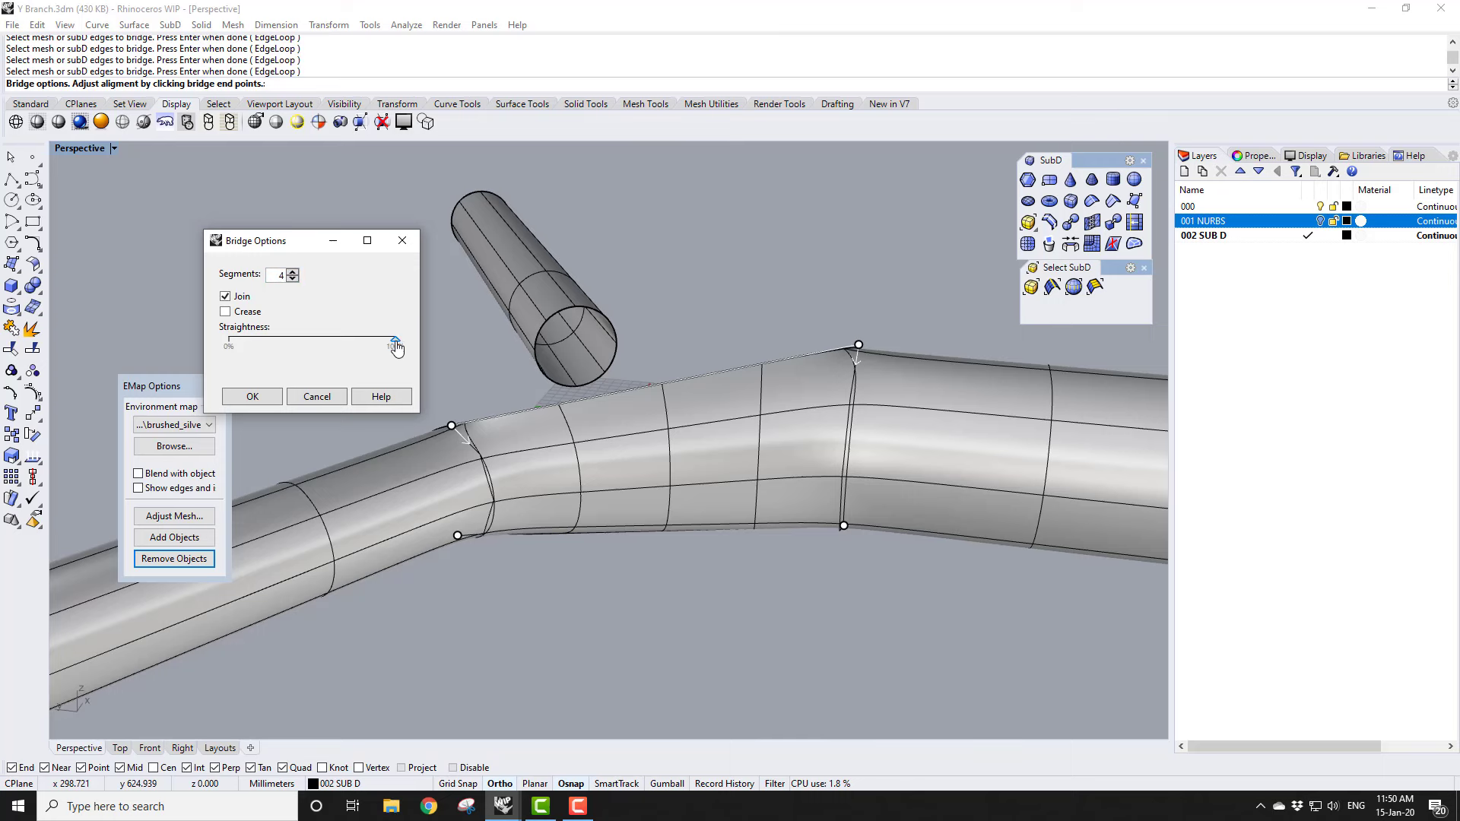
pyautogui.moveTo(396, 347); pyautogui.dragTo(226, 342)
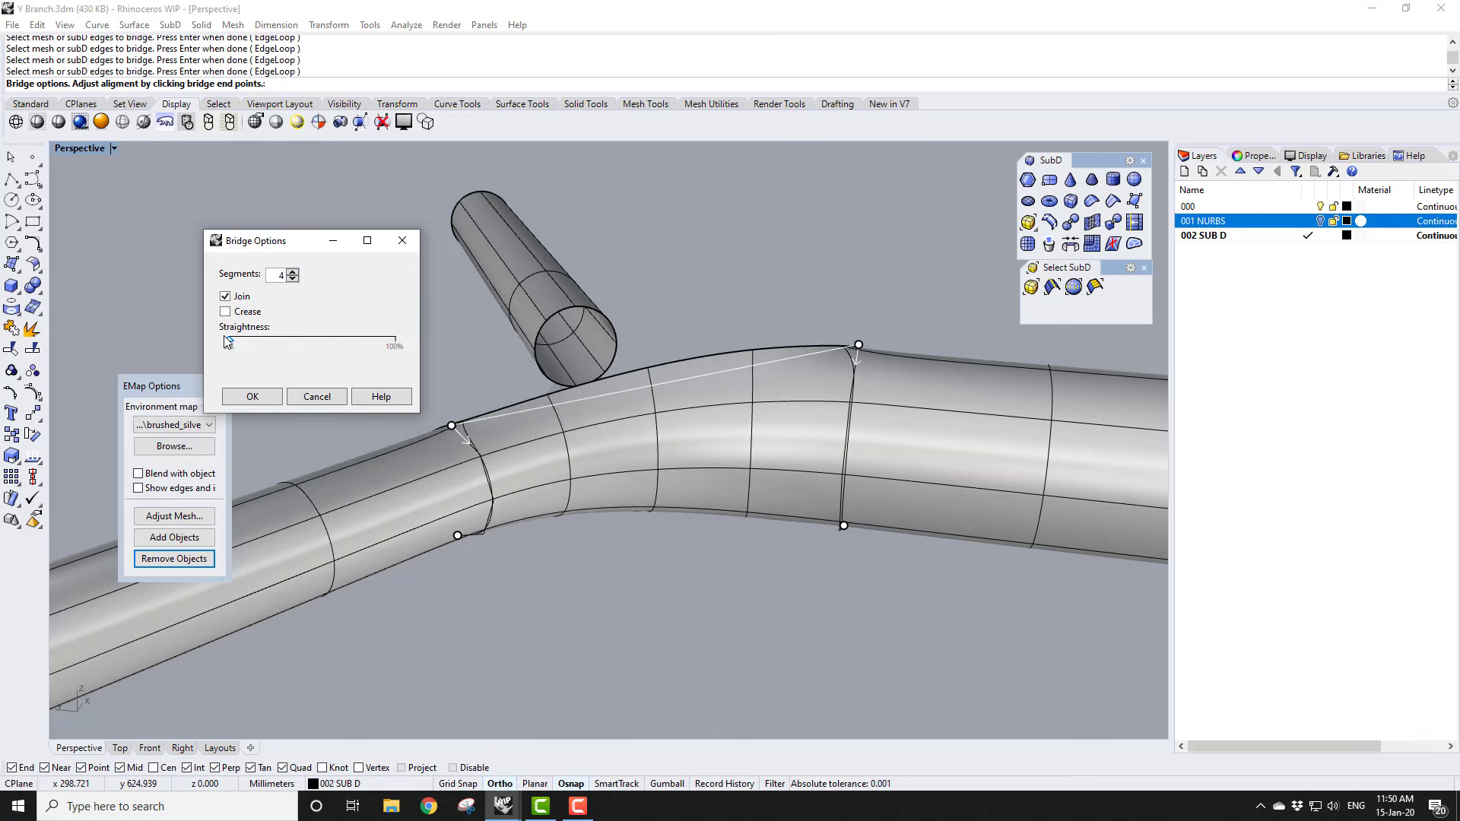
pyautogui.moveTo(668, 418); pyautogui.dragTo(662, 566, button='right')
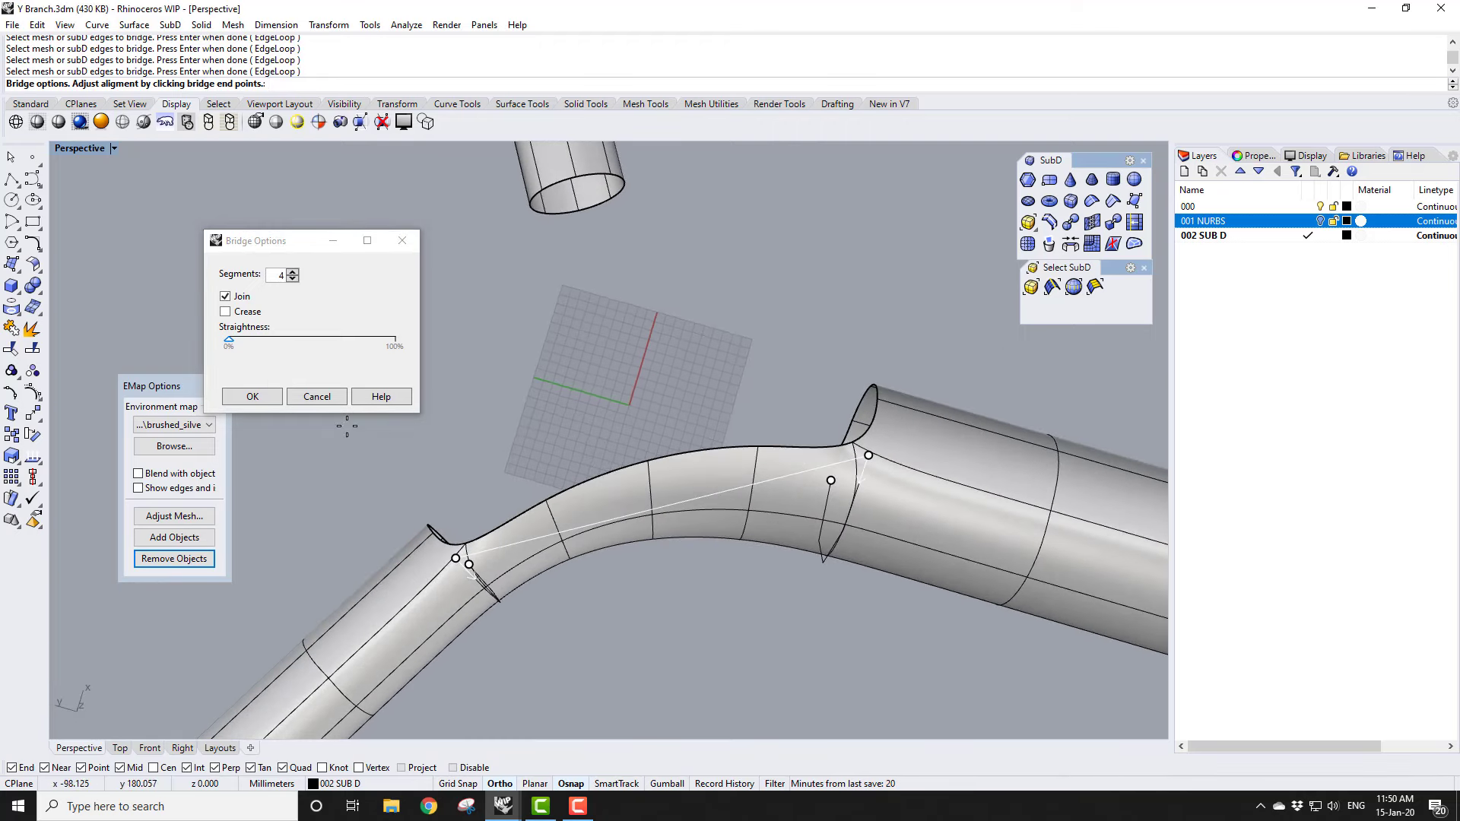
pyautogui.click(250, 397)
pyautogui.moveTo(774, 540); pyautogui.dragTo(727, 464, button='right')
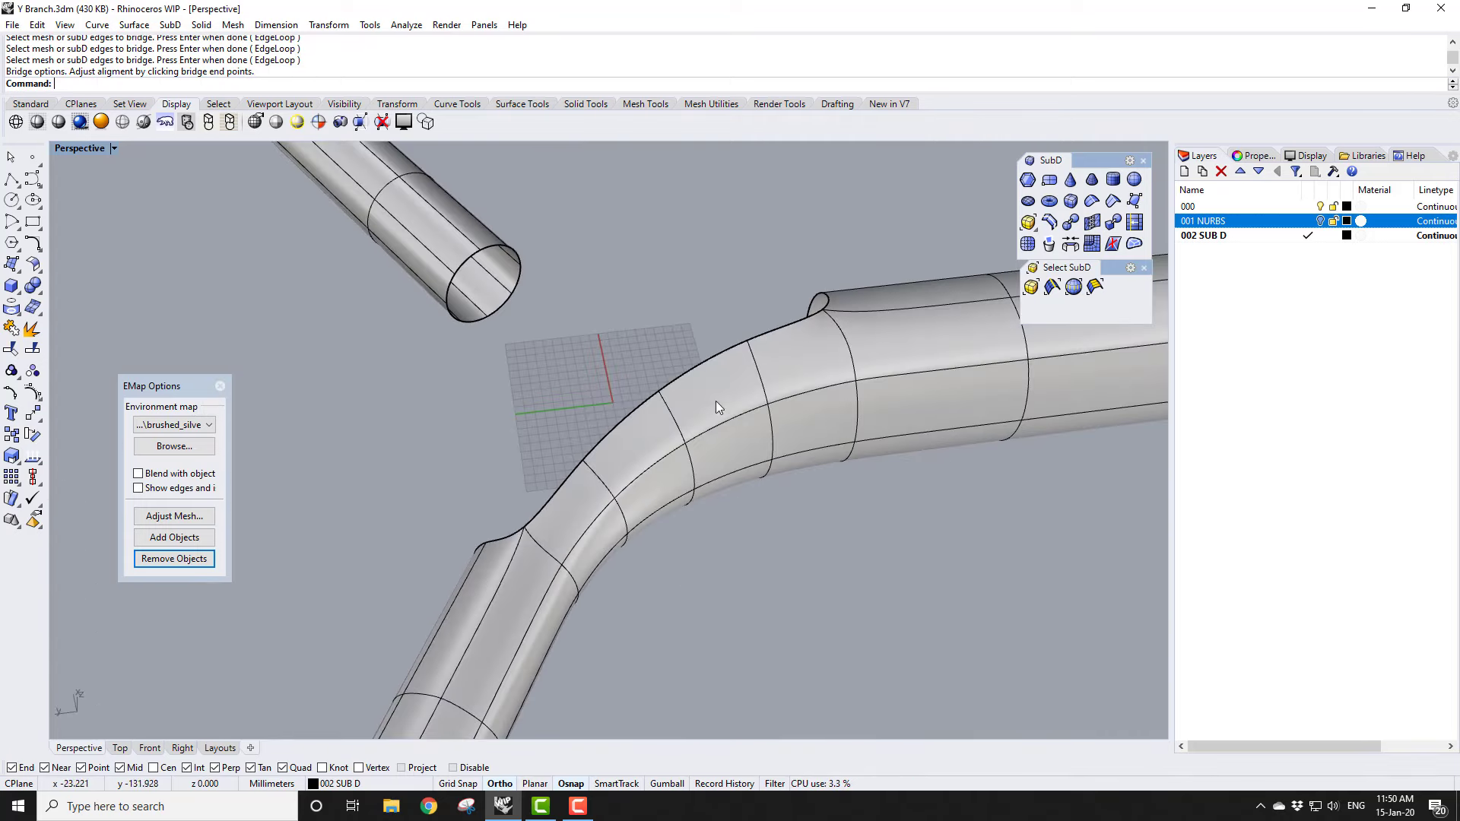
# Step: Pick the four remaining open end edges on the large pipe as the first side of a new Bridge
pyautogui.moveTo(777, 534); pyautogui.dragTo(426, 491, button='right')
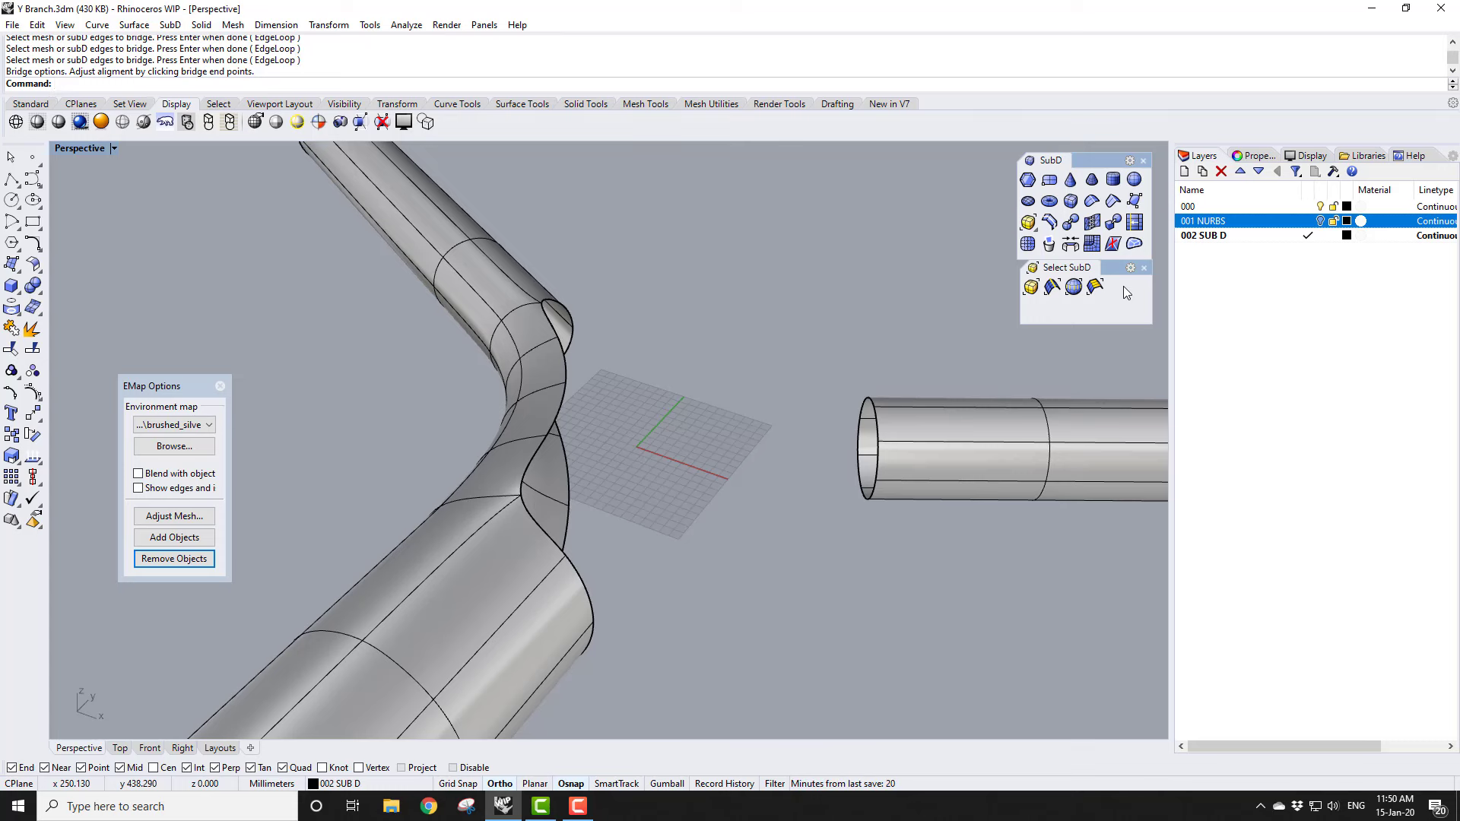
pyautogui.click(1071, 244)
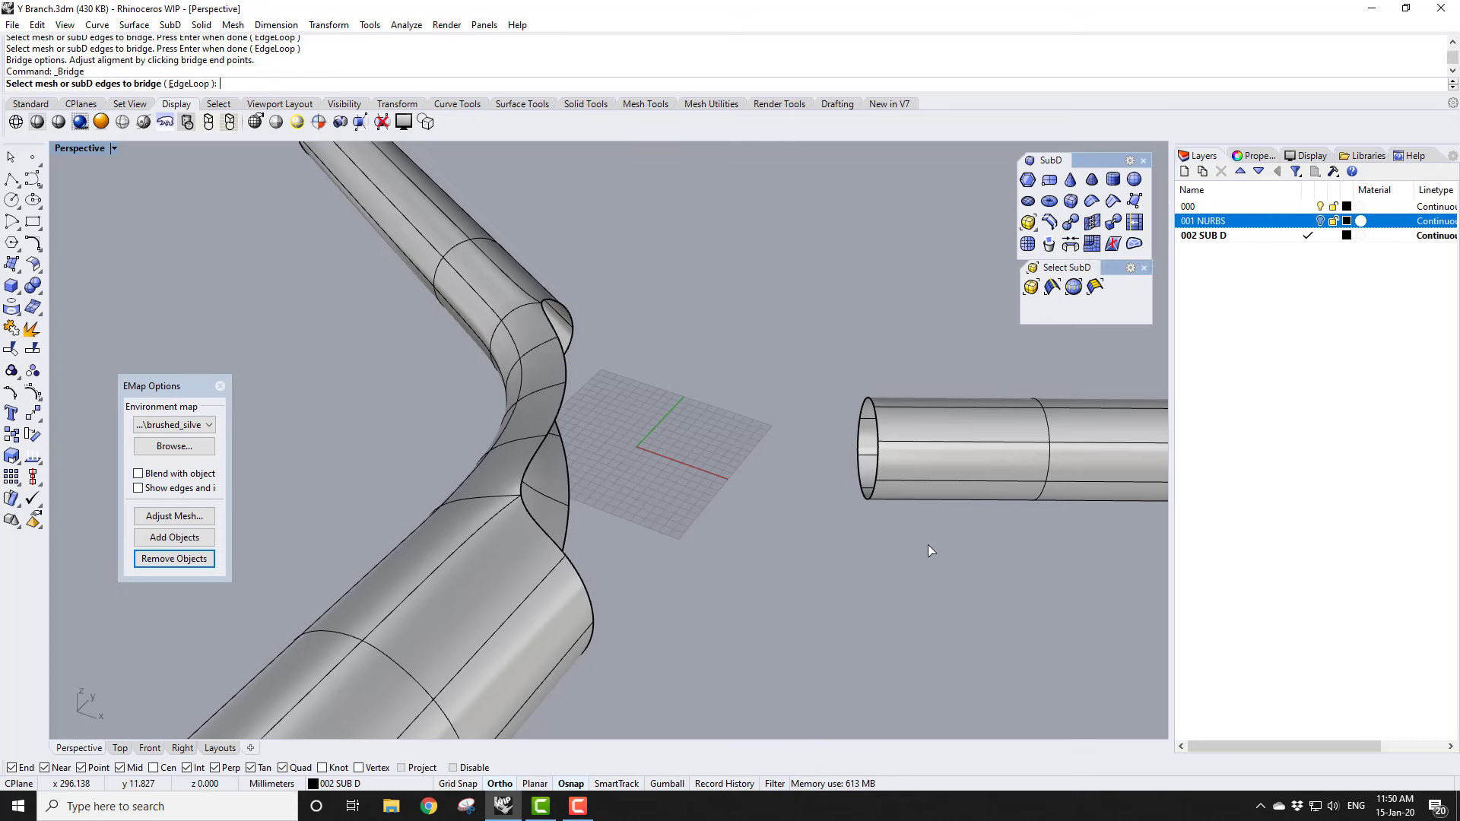
pyautogui.moveTo(927, 545); pyautogui.dragTo(662, 549, button='right')
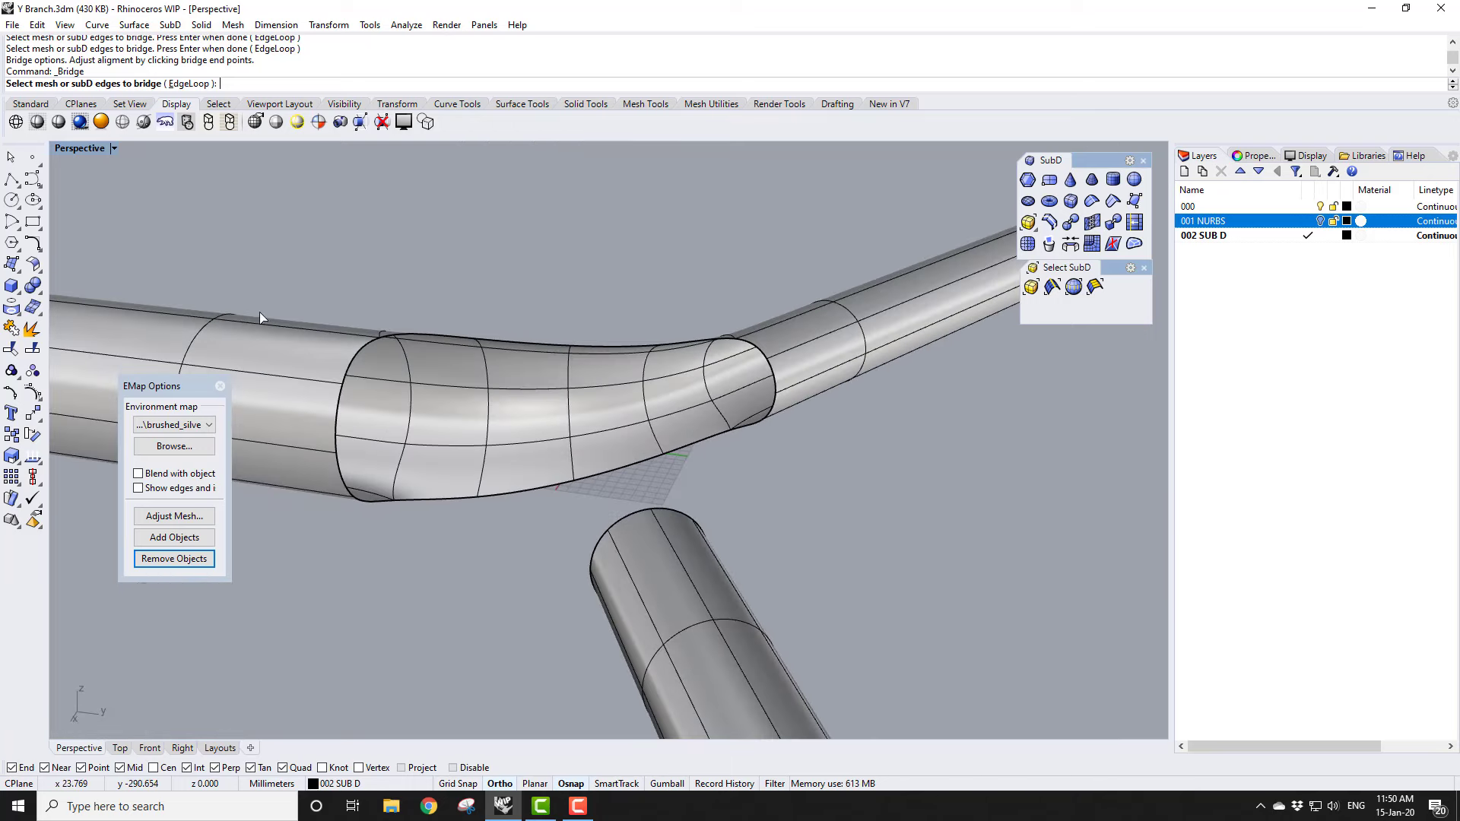
pyautogui.click(353, 360)
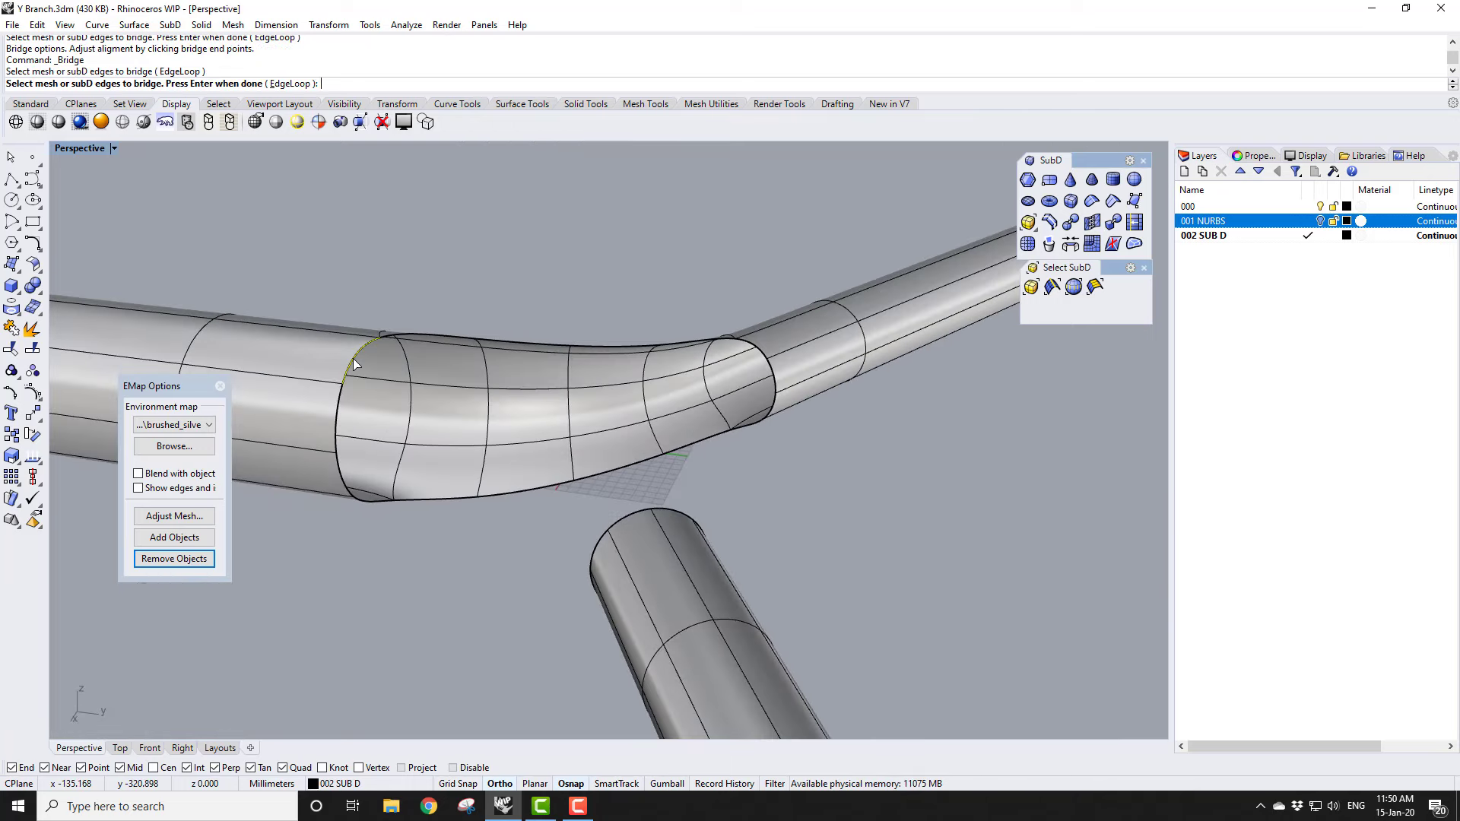
pyautogui.click(338, 406)
pyautogui.moveTo(346, 478); pyautogui.dragTo(311, 339, button='right')
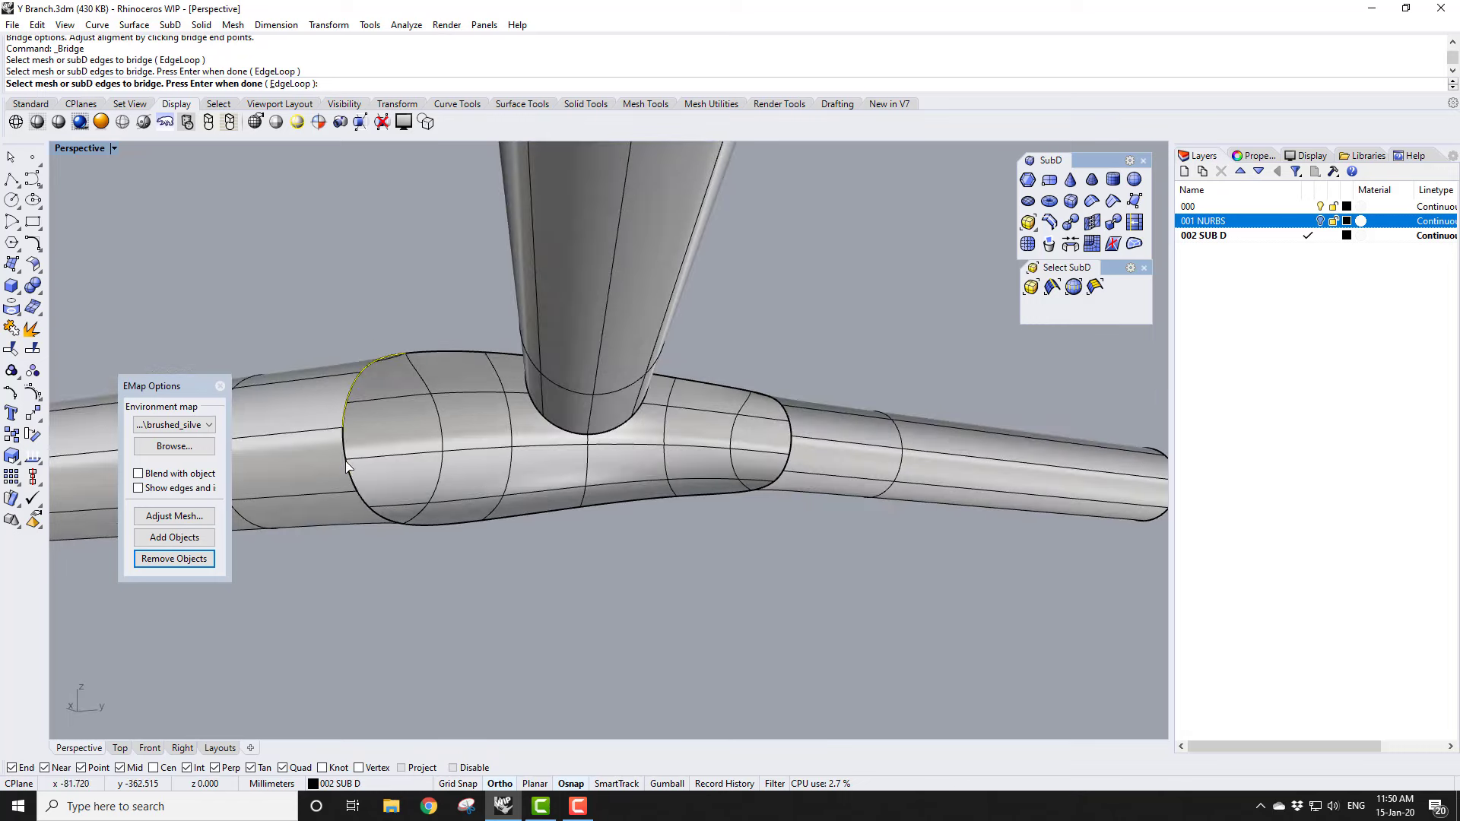
pyautogui.click(346, 462)
pyautogui.click(368, 513)
pyautogui.moveTo(365, 505); pyautogui.dragTo(920, 394, button='right')
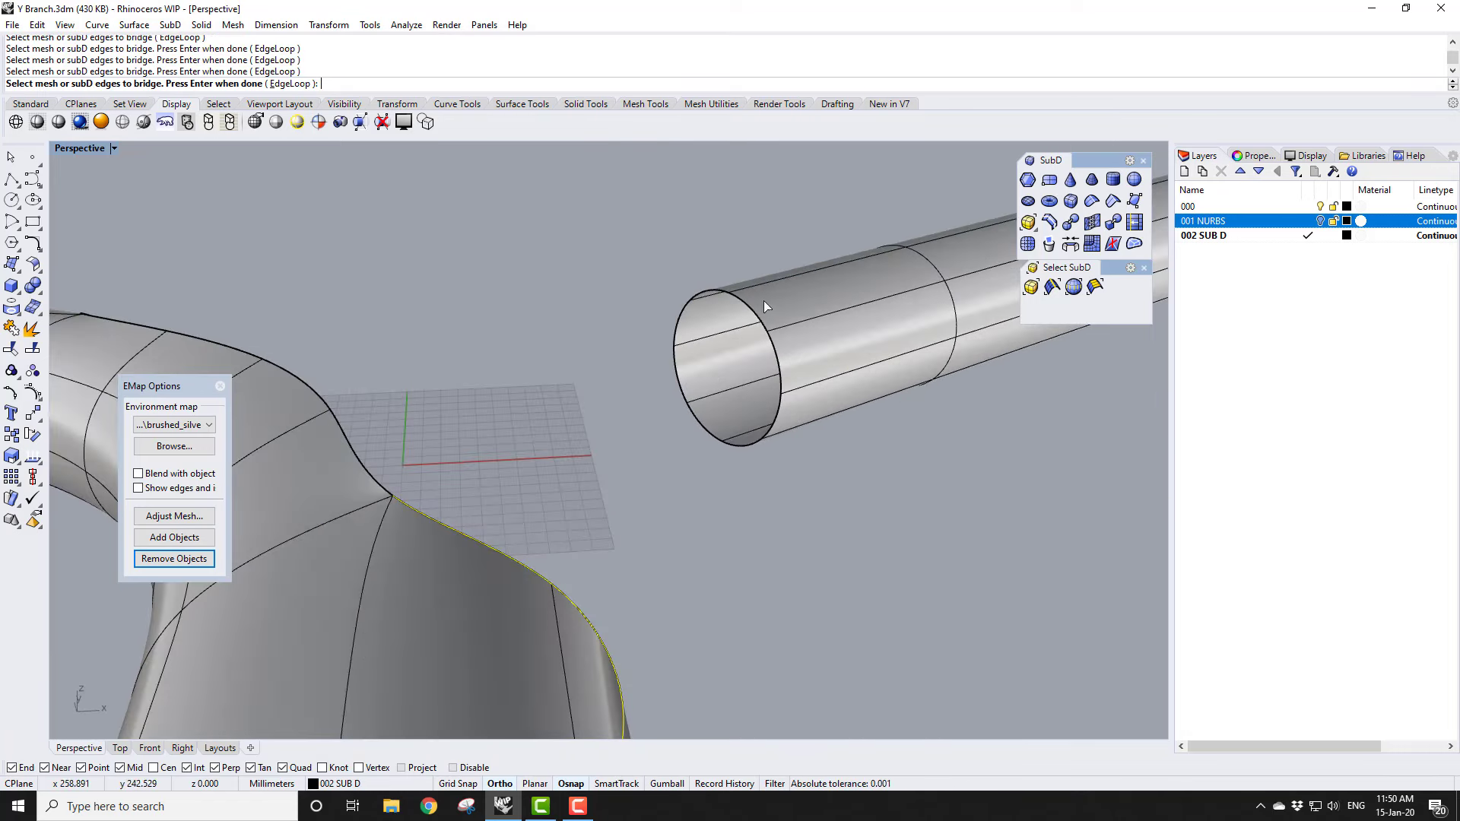
# Step: Bridge them to the facing half of the second smaller pipe's open end with 4 segments and 0% straightness, joined and uncreased
pyautogui.click(751, 326)
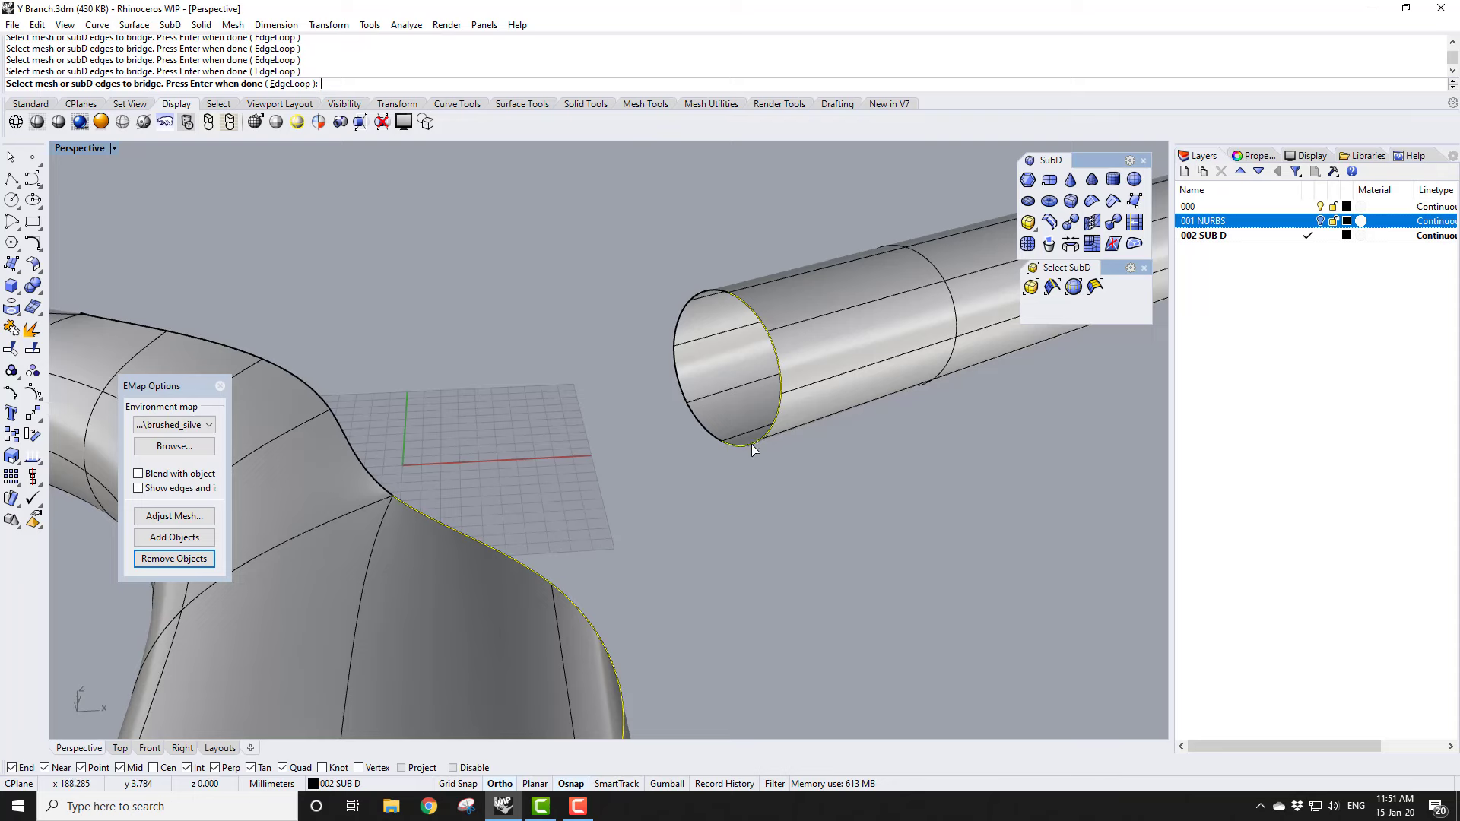
pyautogui.rightClick(856, 528)
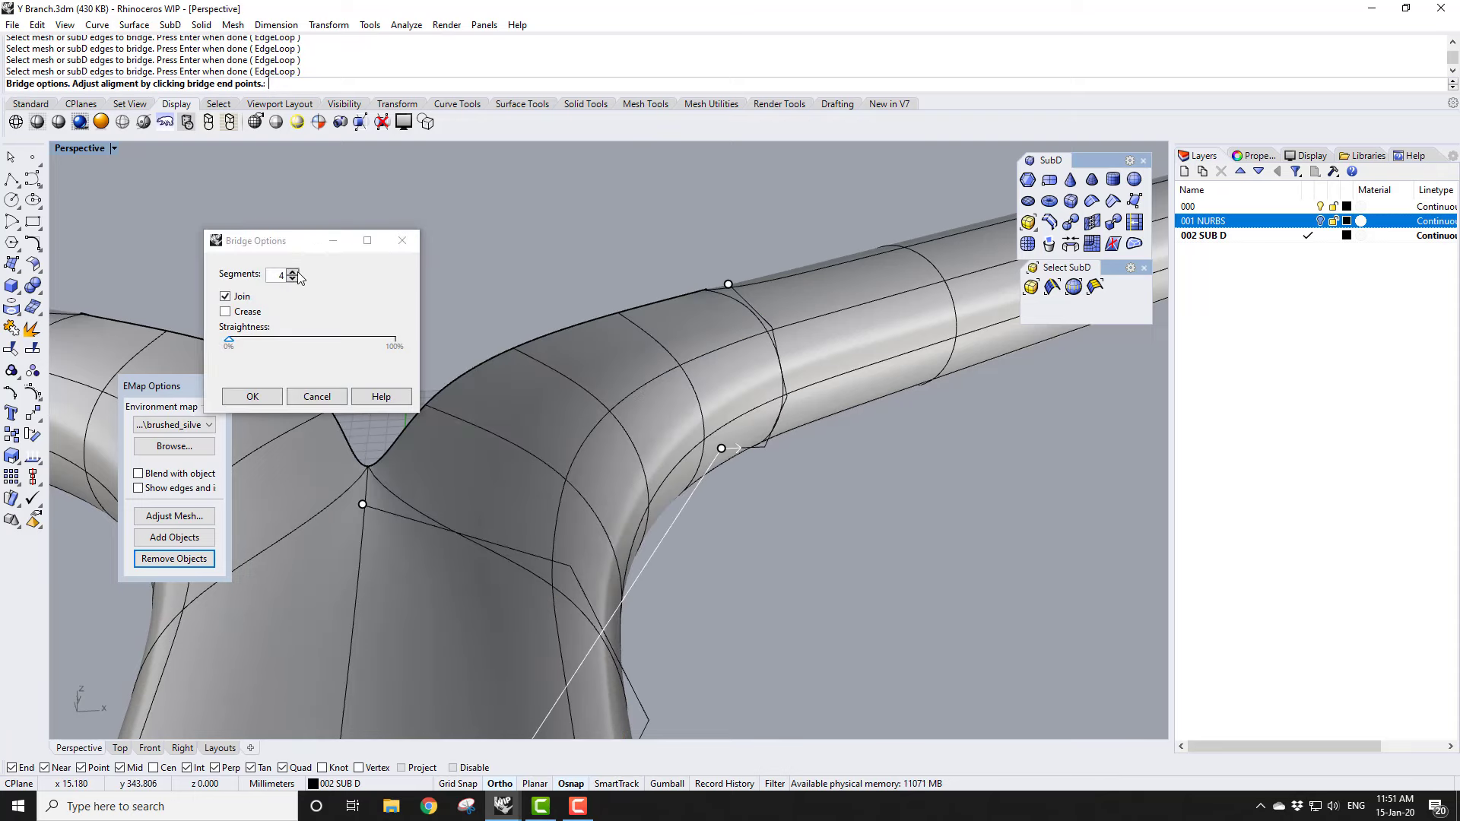
pyautogui.click(252, 396)
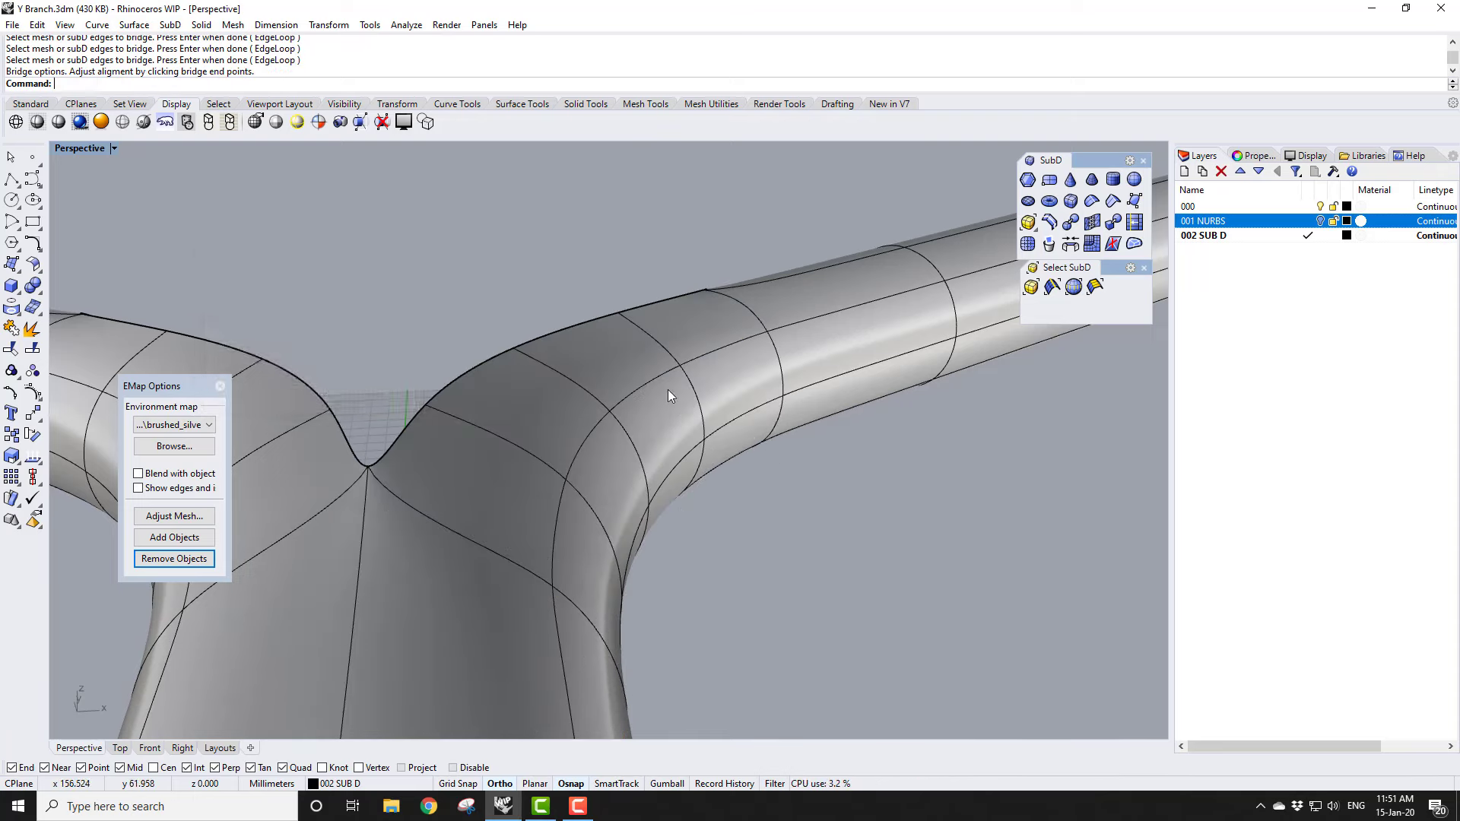
pyautogui.moveTo(668, 390); pyautogui.dragTo(680, 467, button='right')
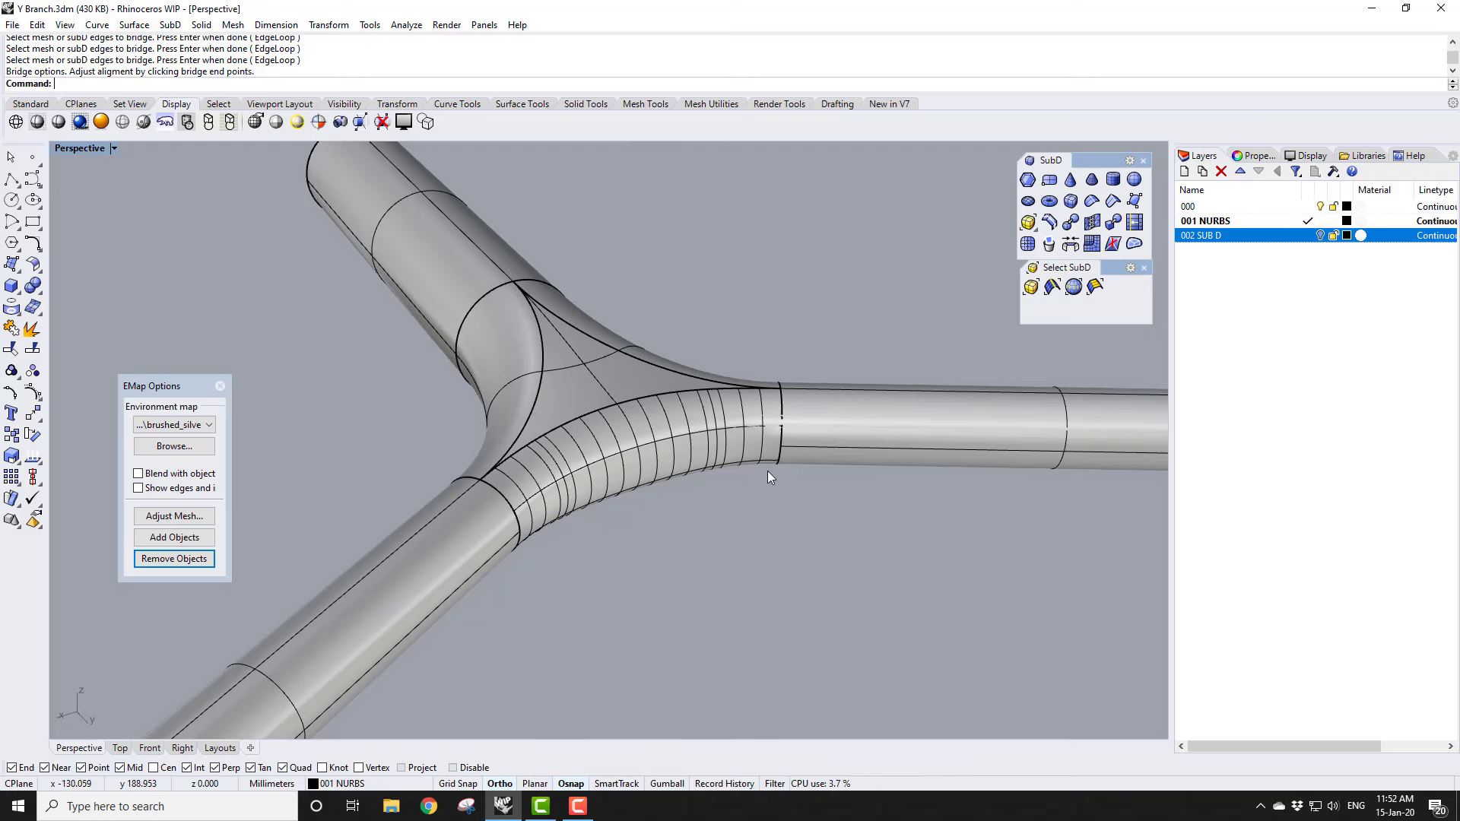
# Step: Make layer 002 SUB D current and hide layer 001 NURBS
pyautogui.click(1309, 237)
pyautogui.click(1321, 221)
pyautogui.moveTo(768, 490); pyautogui.dragTo(764, 481, button='right')
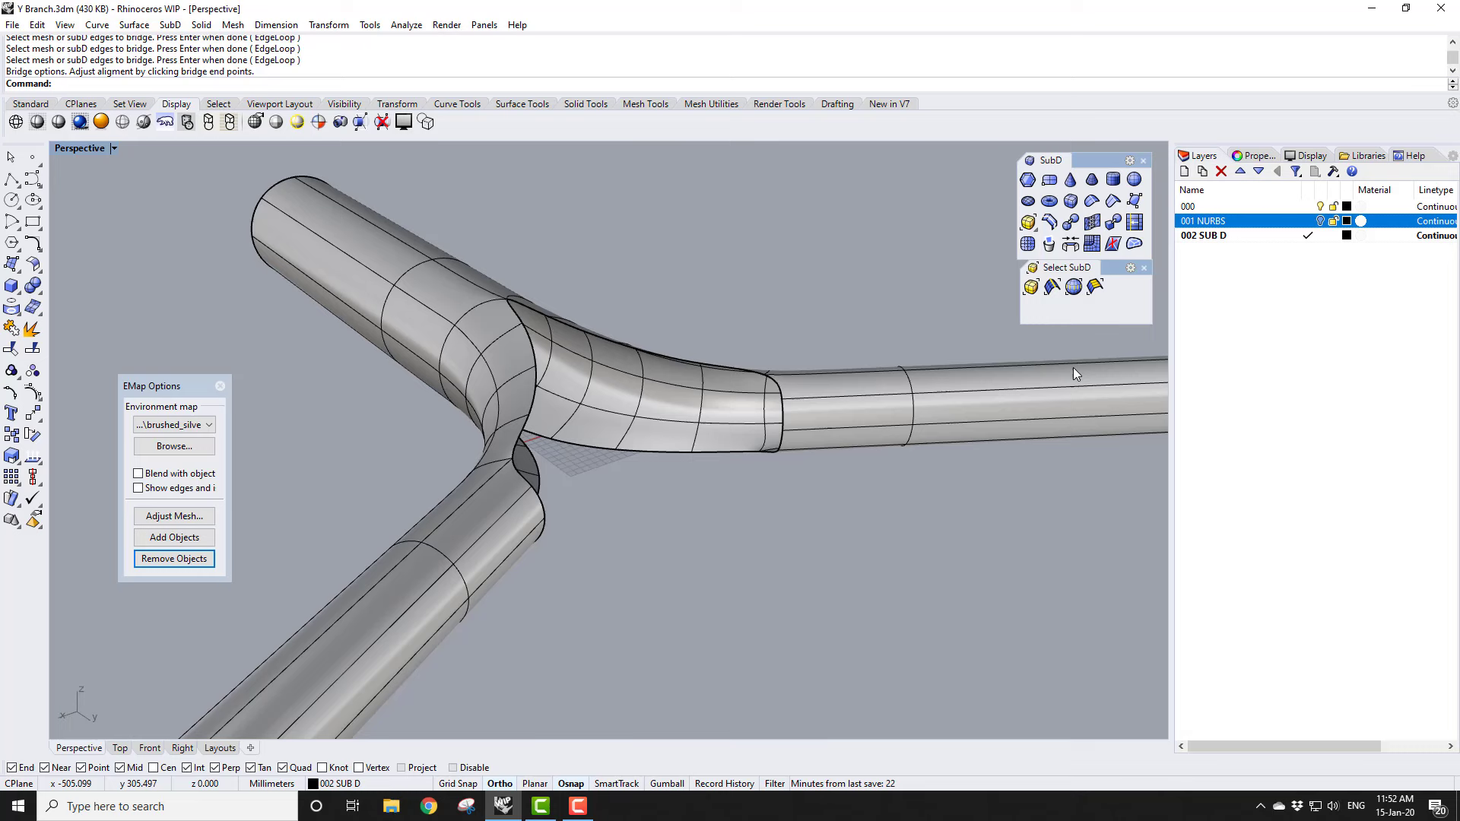
# Step: Pick the remaining open half of the end edges on both smaller pipes for a Bridge
pyautogui.click(1070, 247)
pyautogui.moveTo(787, 455); pyautogui.dragTo(835, 484, button='right')
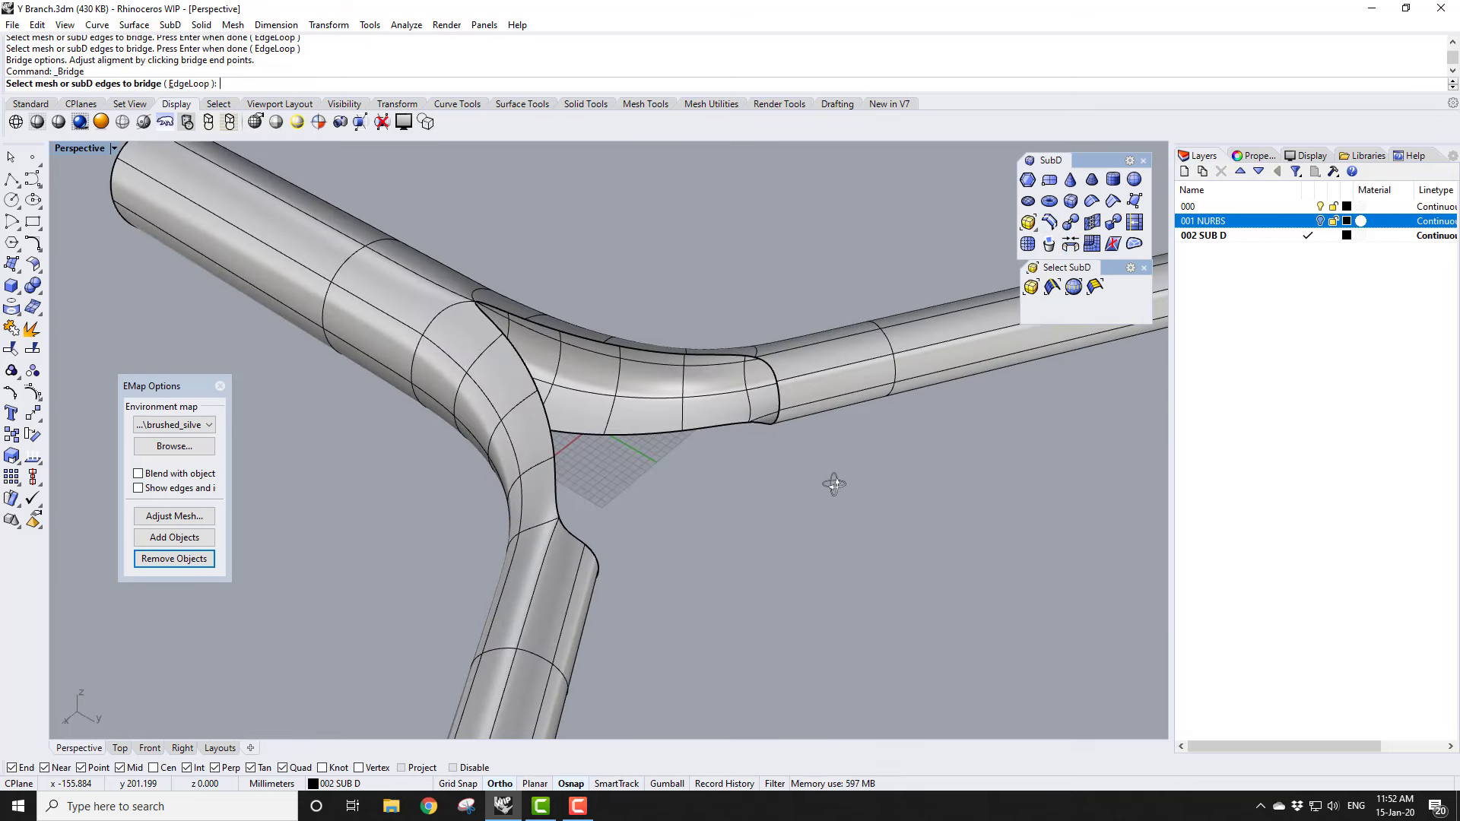
pyautogui.click(770, 371)
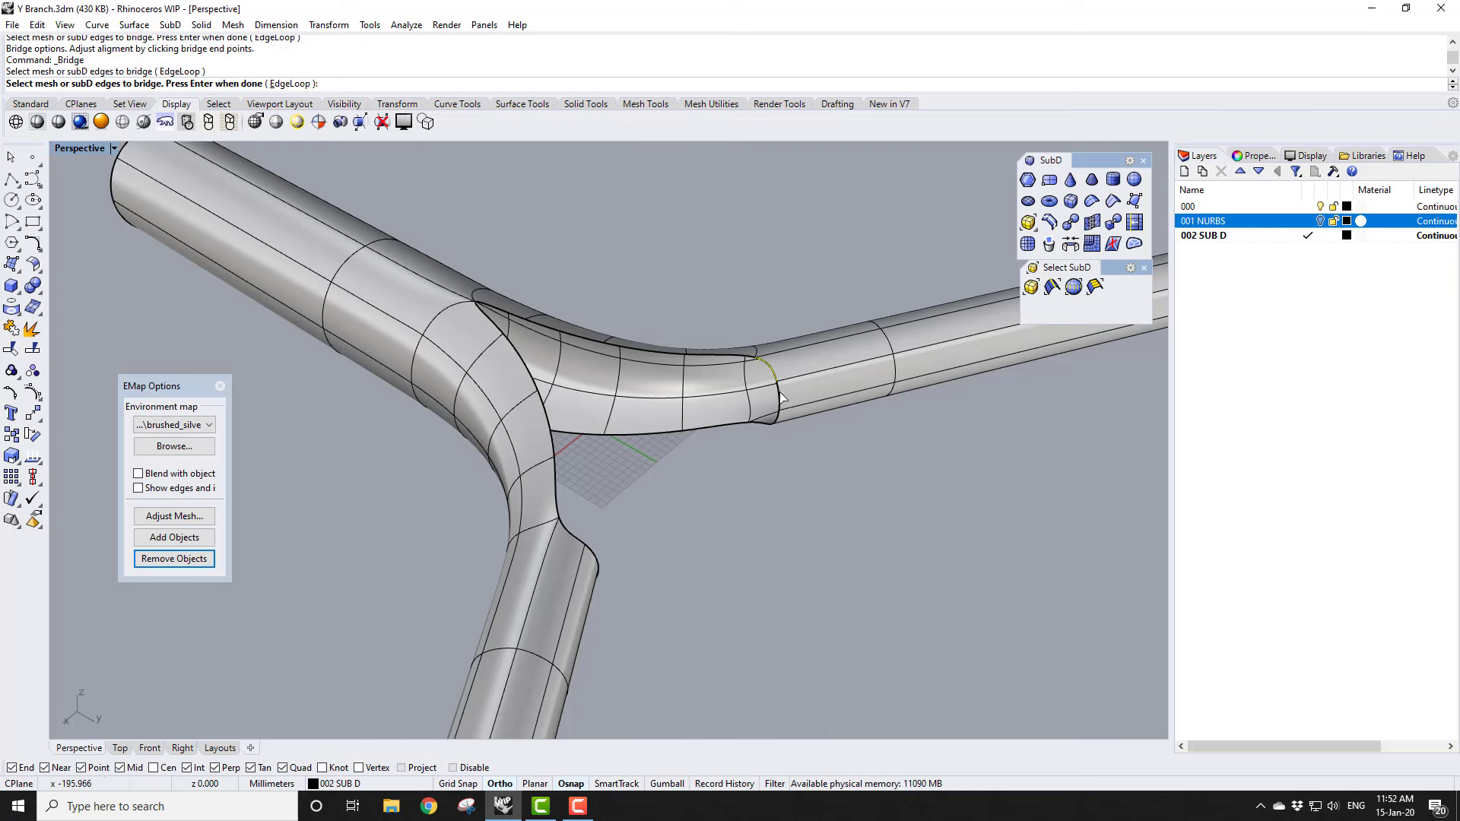
pyautogui.moveTo(785, 454); pyautogui.dragTo(779, 428, button='right')
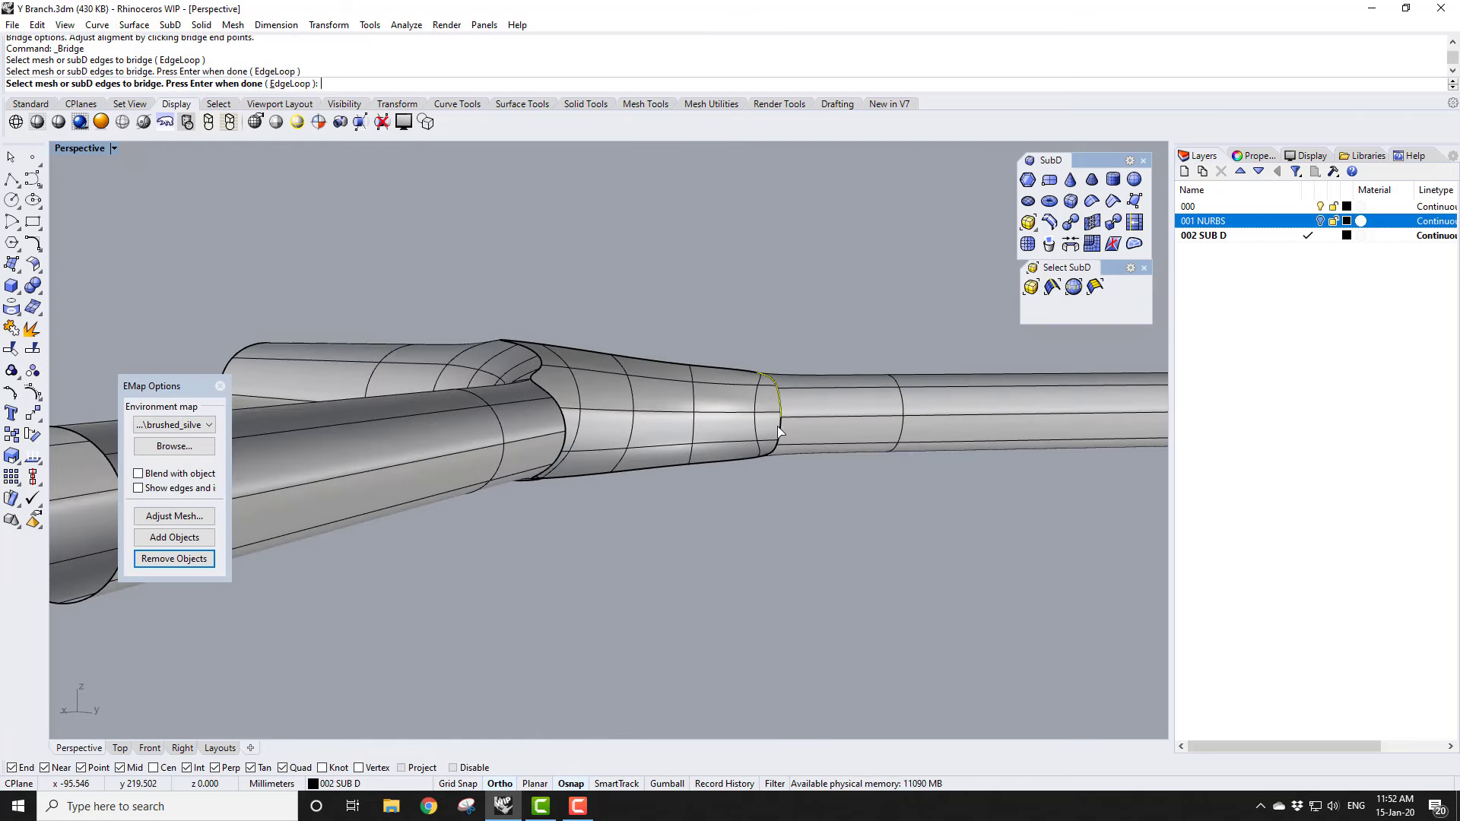
pyautogui.click(781, 425)
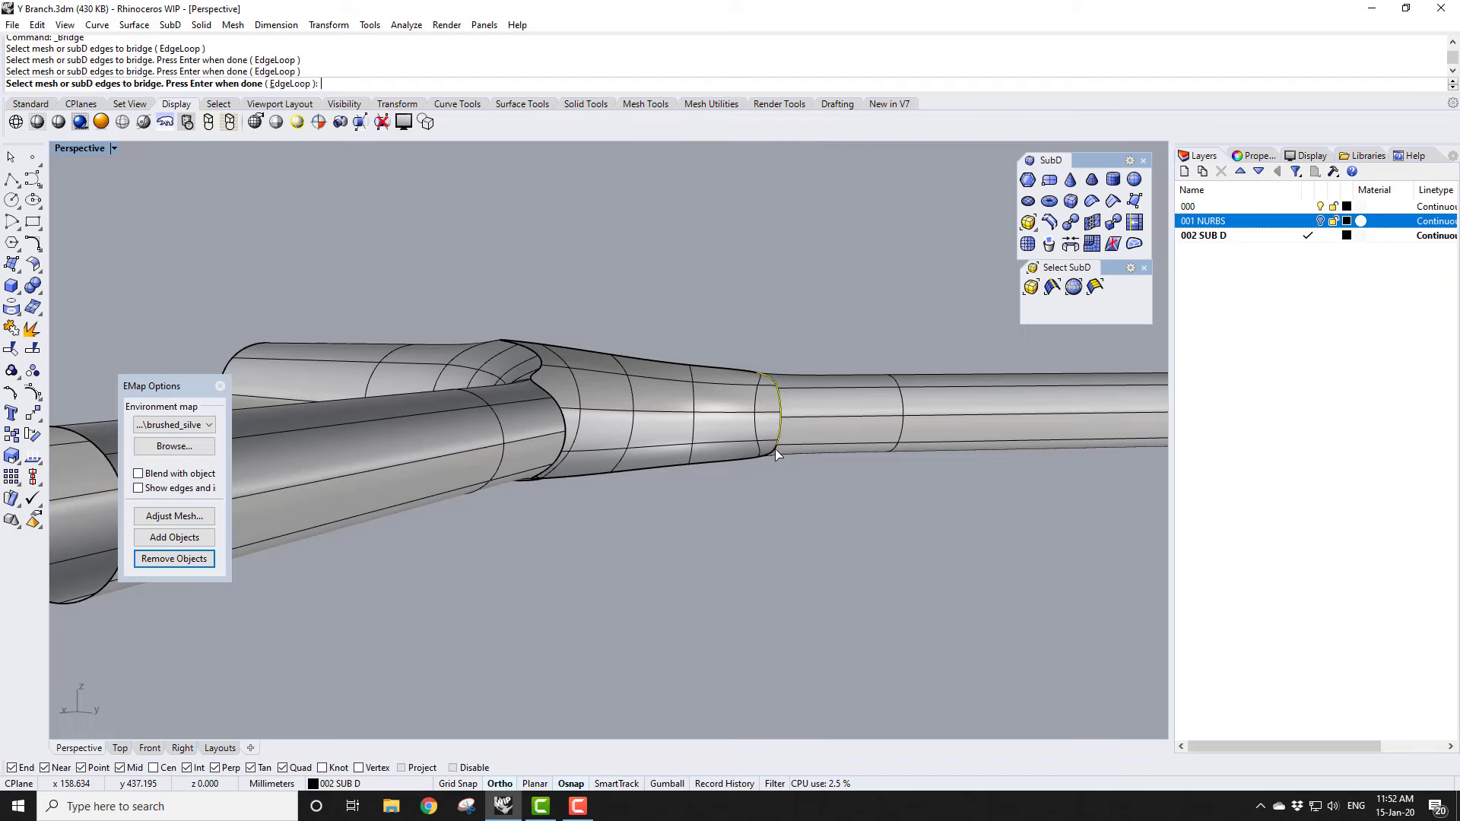
pyautogui.moveTo(774, 448); pyautogui.dragTo(613, 580, button='right')
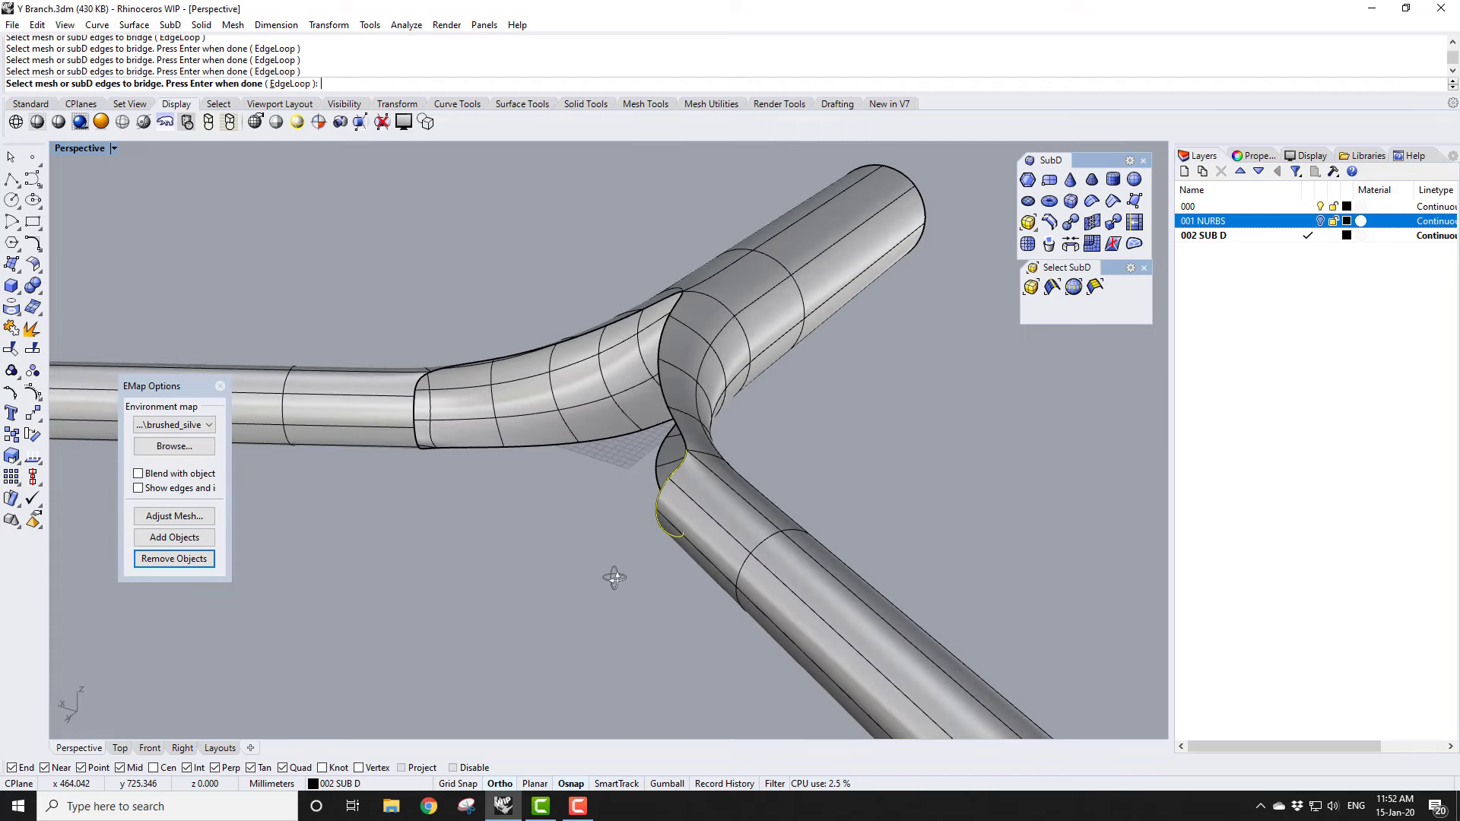
pyautogui.click(416, 389)
pyautogui.moveTo(416, 389); pyautogui.dragTo(422, 431, button='right')
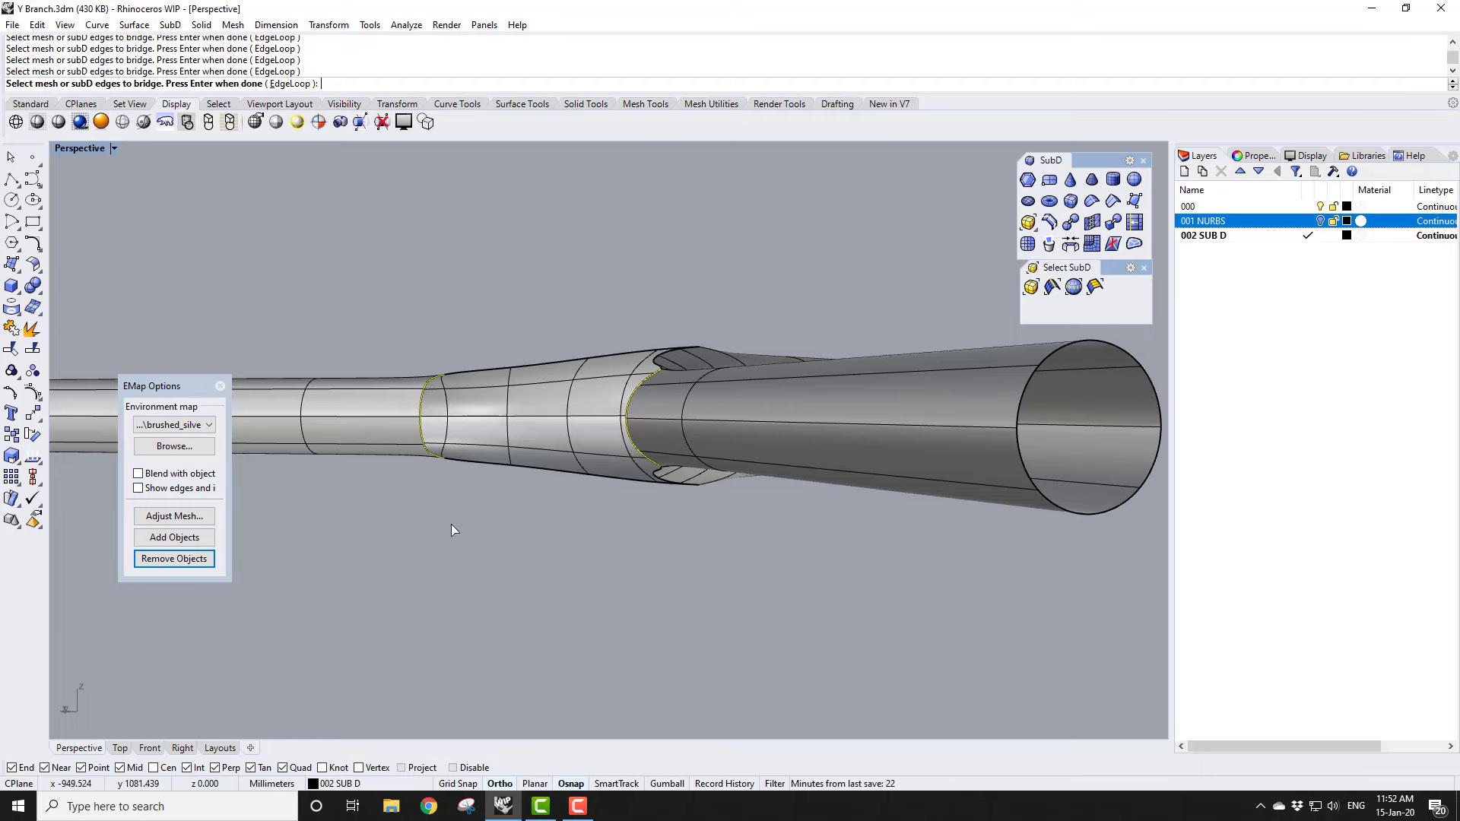
# Step: Bridge the two smaller pipes with 4 segments and 0% straightness, joined and without a crease
pyautogui.moveTo(452, 530); pyautogui.dragTo(701, 629, button='right')
pyautogui.press('Return')
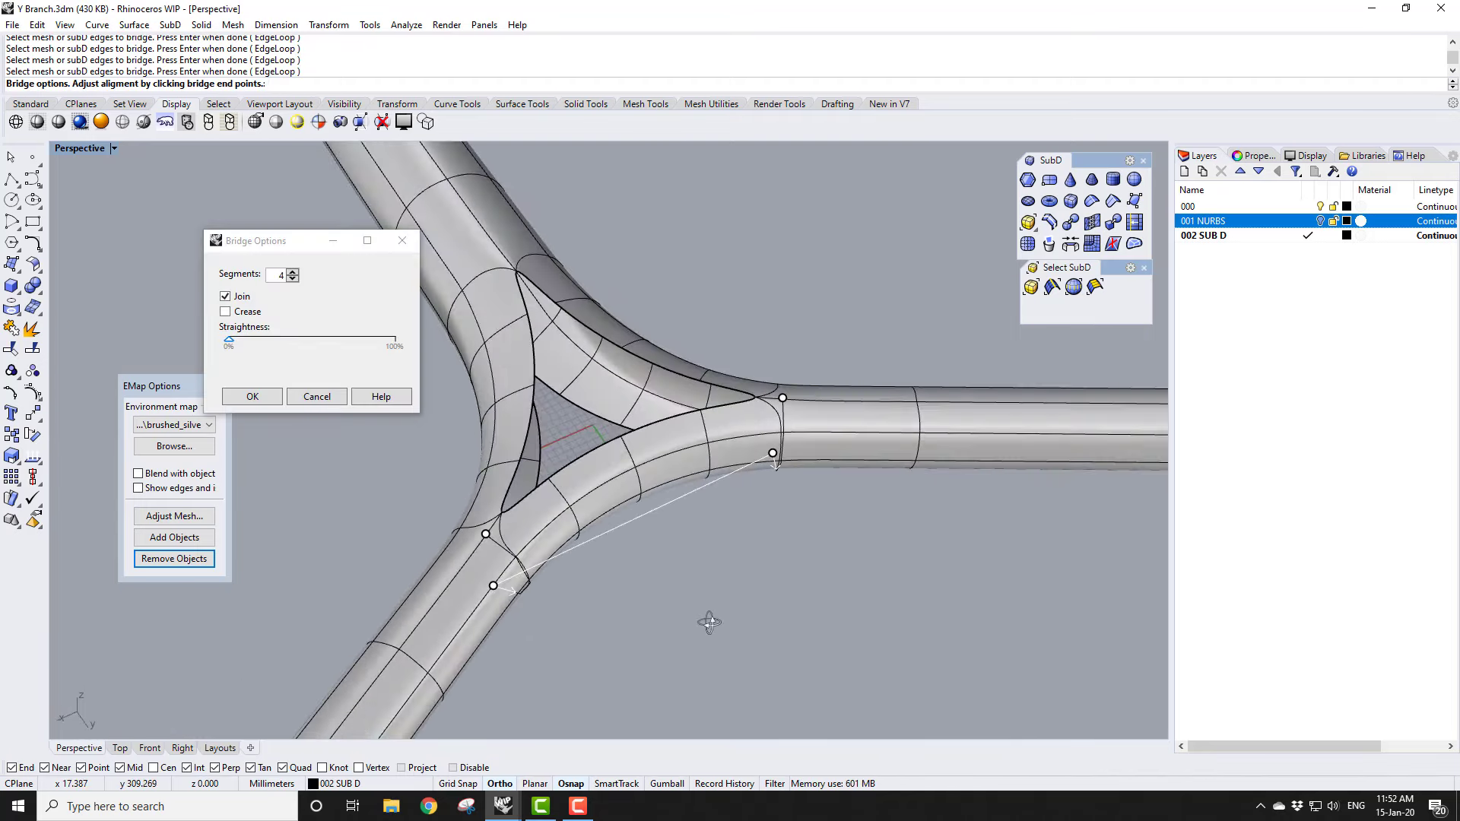
pyautogui.click(254, 397)
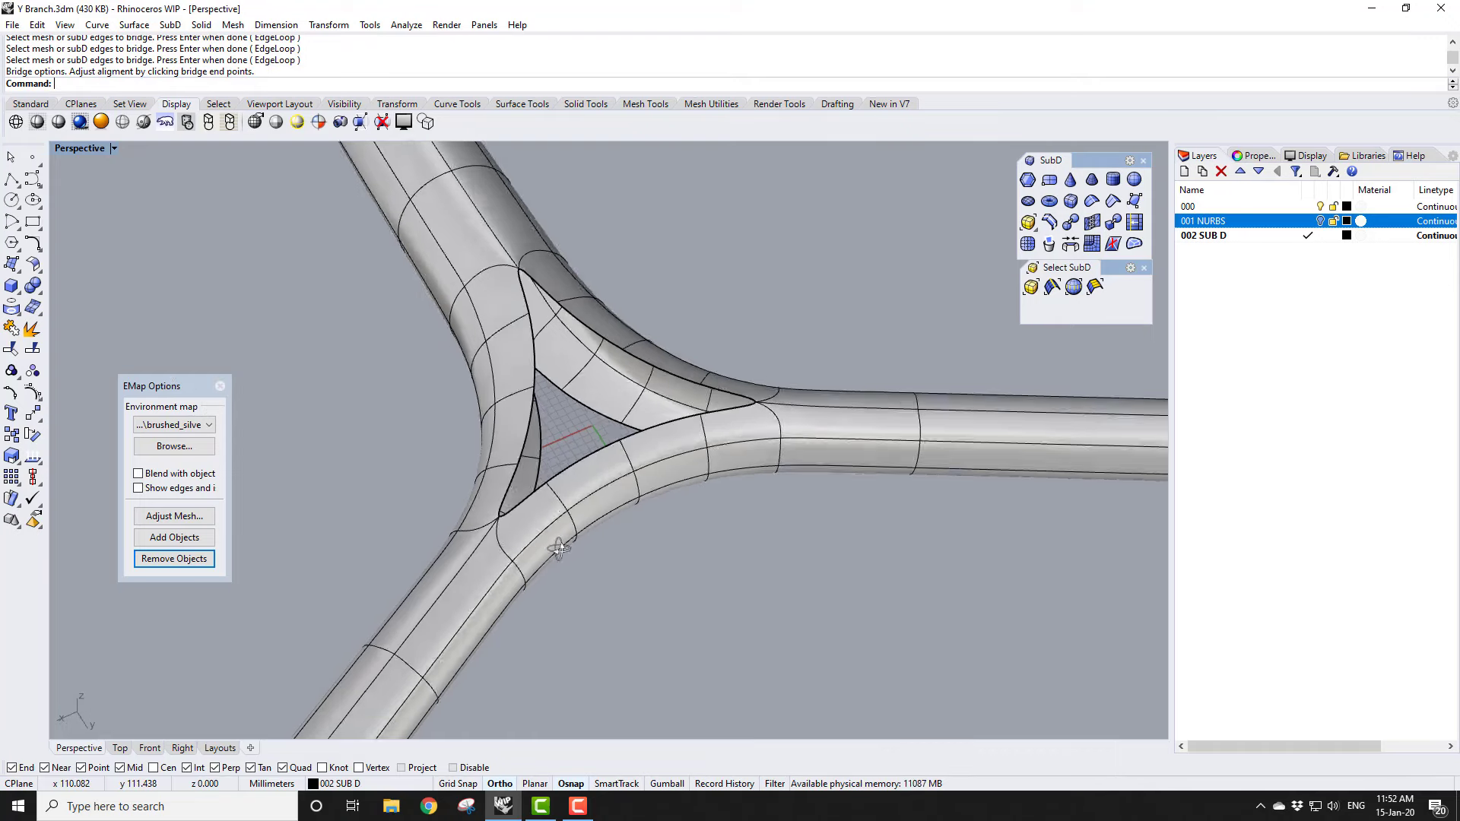
# Step: Pick the two facing edges across the upper central opening, one segment in from the large pipe's corner, for a Bridge
pyautogui.moveTo(559, 548); pyautogui.dragTo(518, 311, button='right')
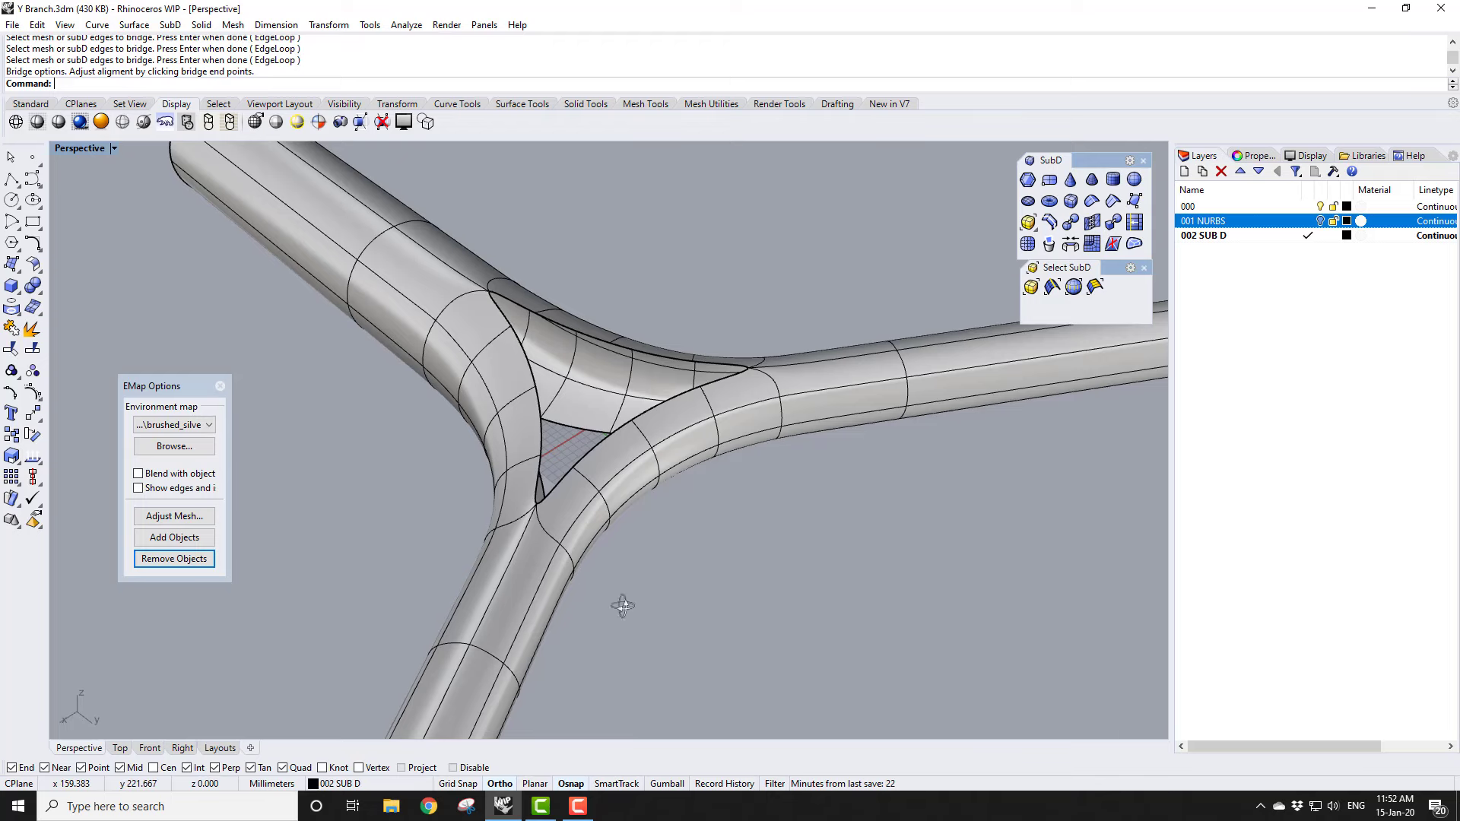
pyautogui.moveTo(622, 606); pyautogui.dragTo(730, 592, button='right')
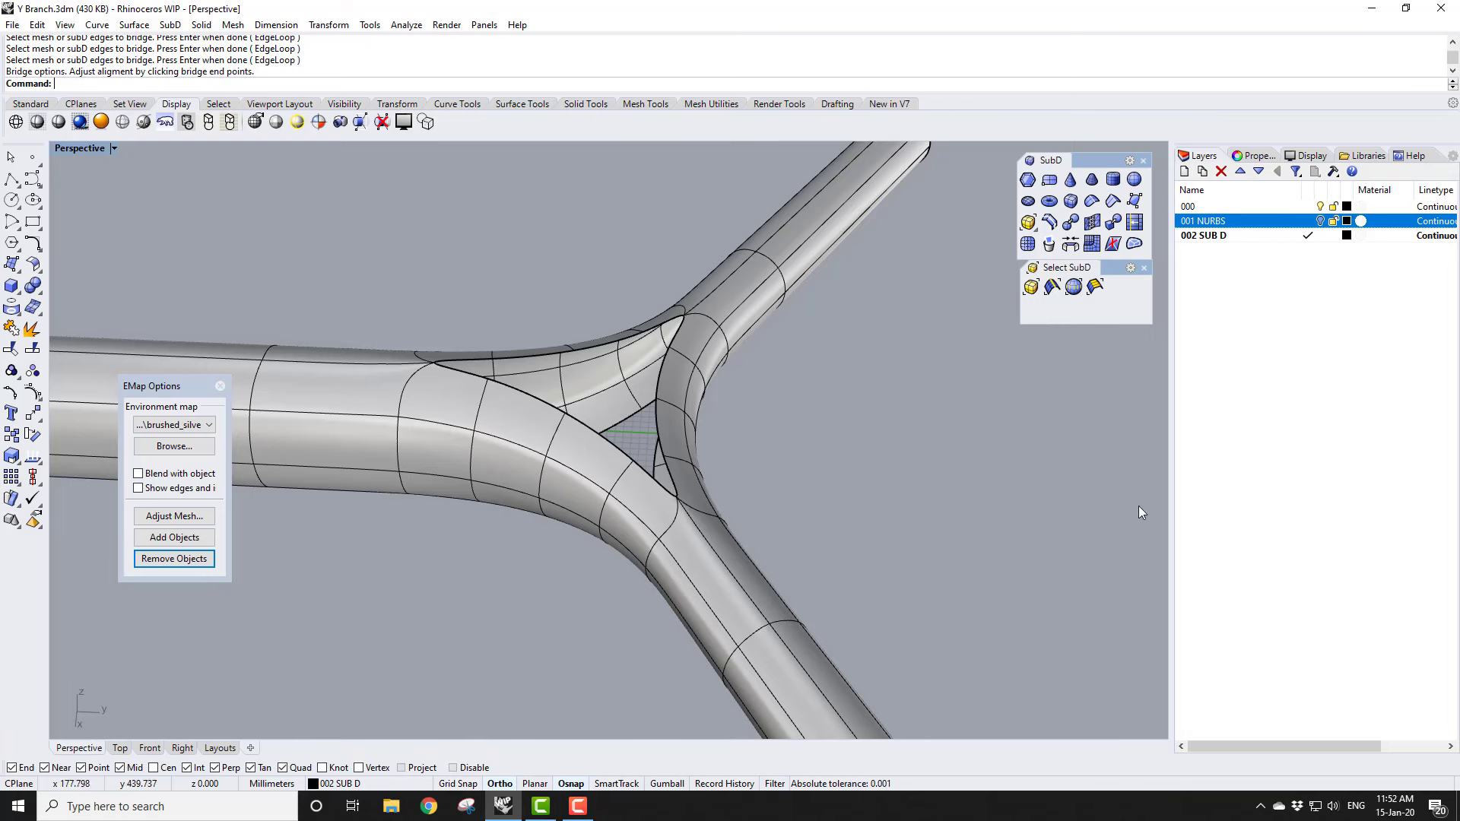
pyautogui.moveTo(691, 523); pyautogui.dragTo(759, 532, button='right')
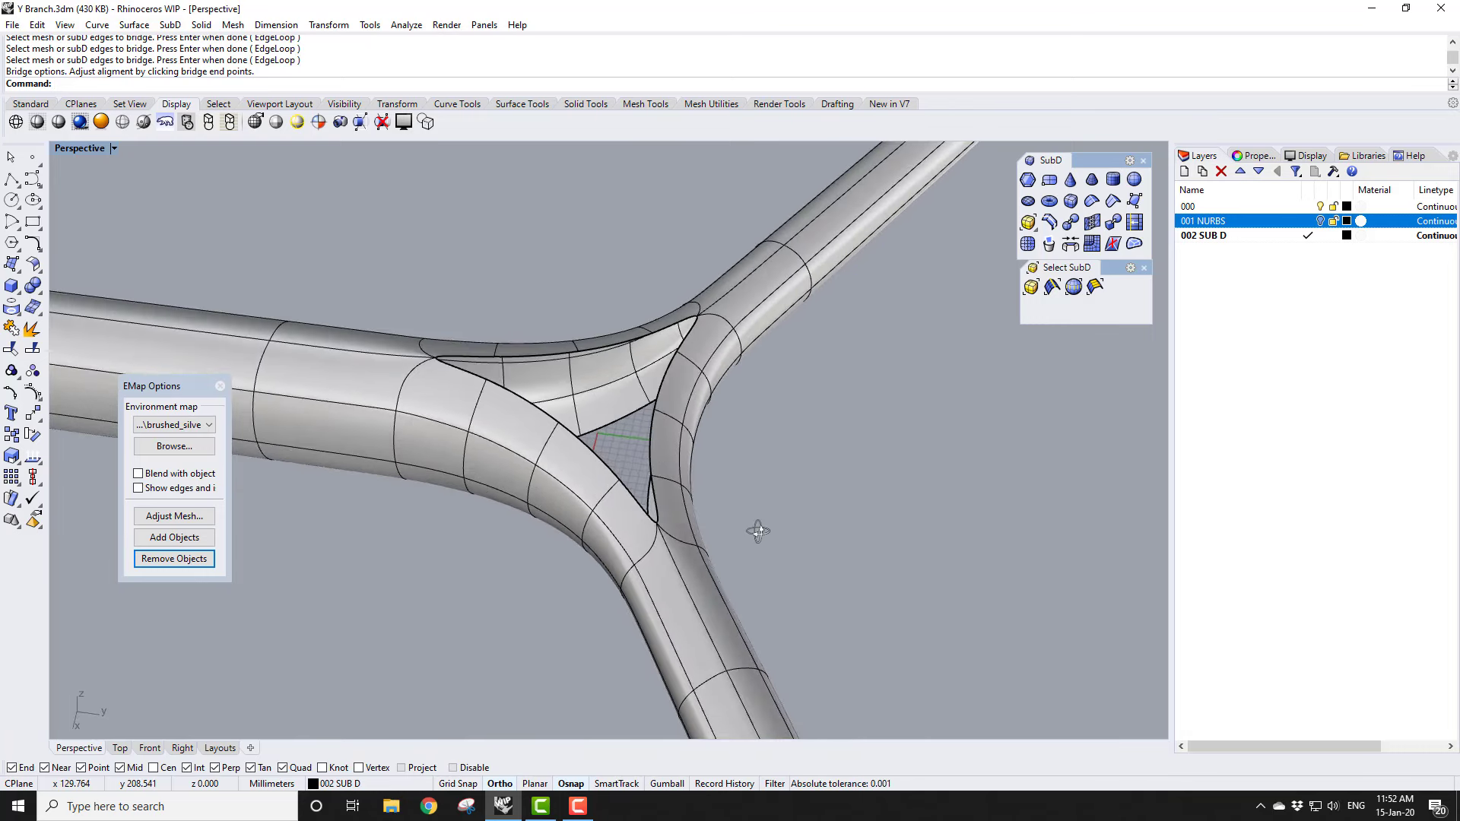
pyautogui.click(1071, 244)
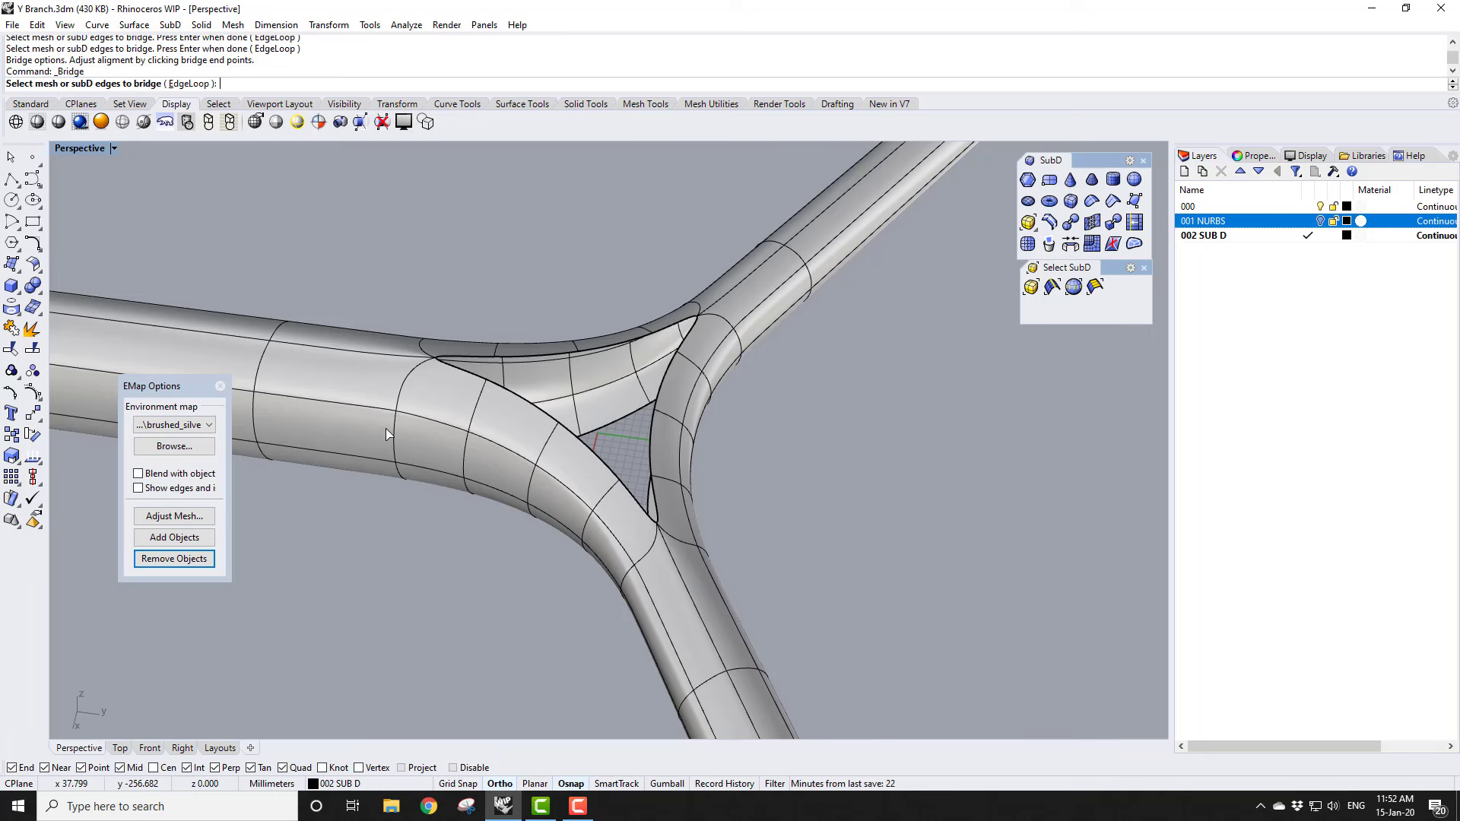
pyautogui.click(502, 361)
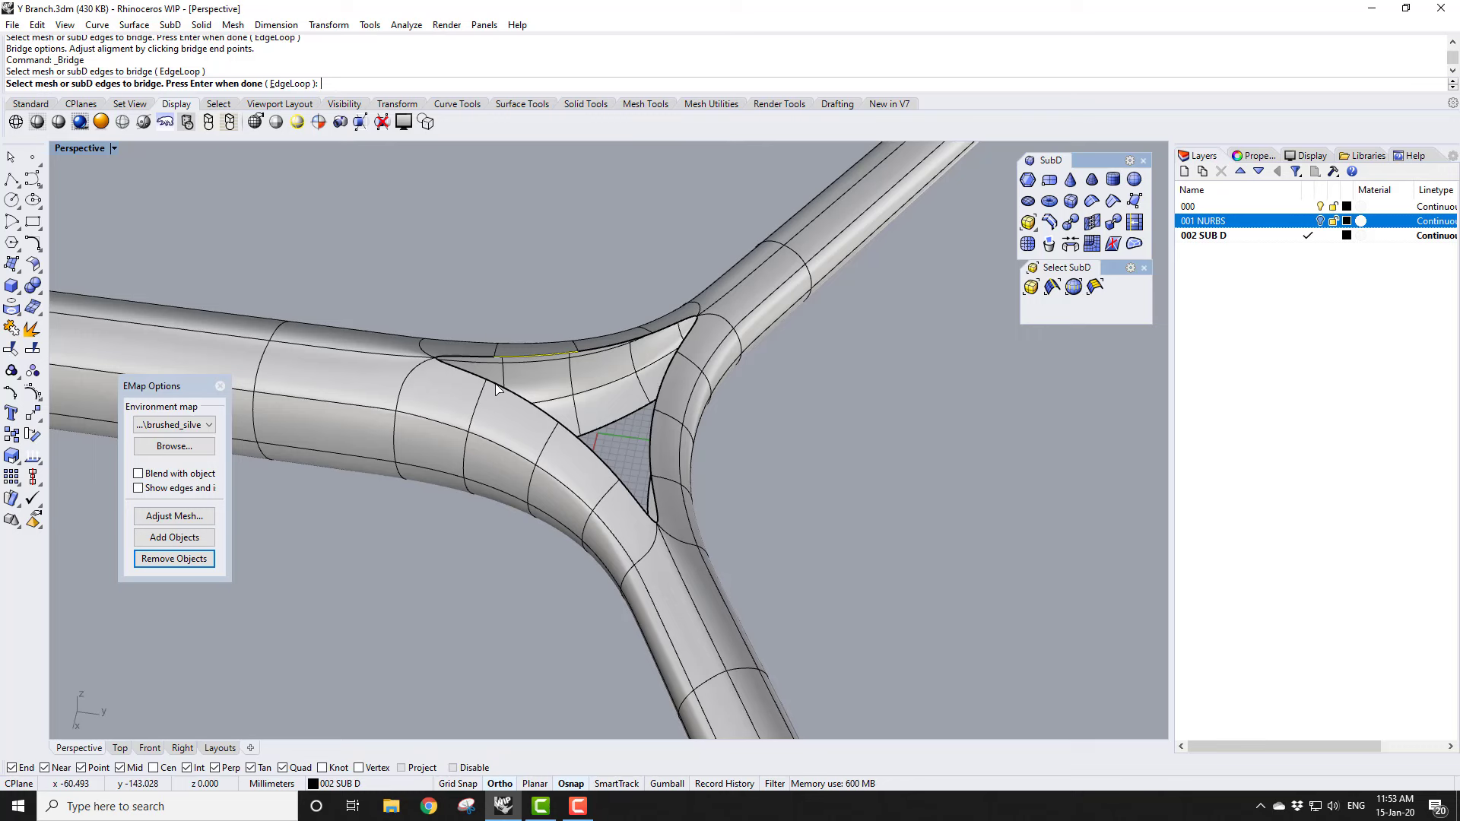
pyautogui.click(493, 388)
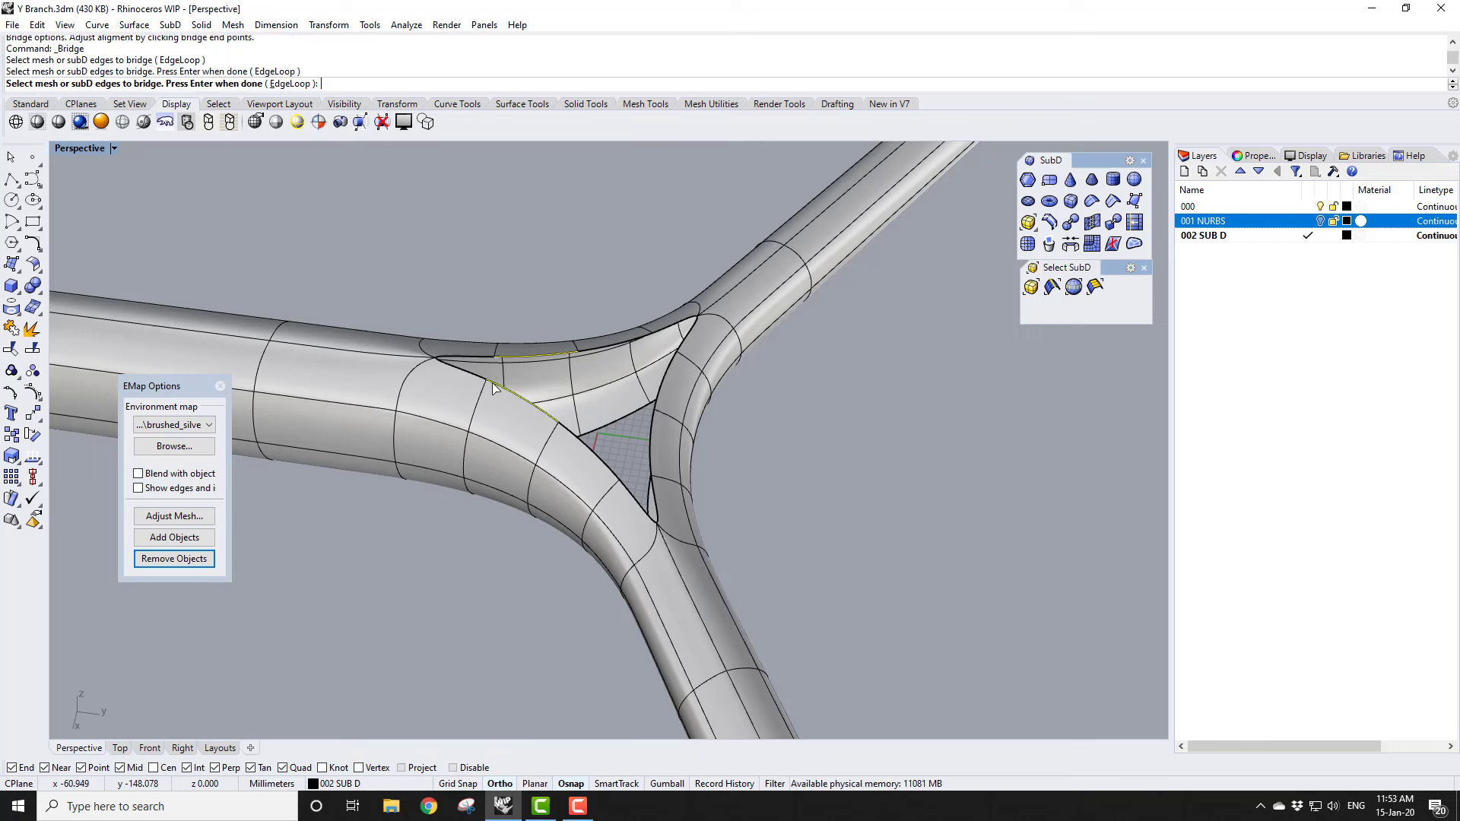
pyautogui.press('Return')
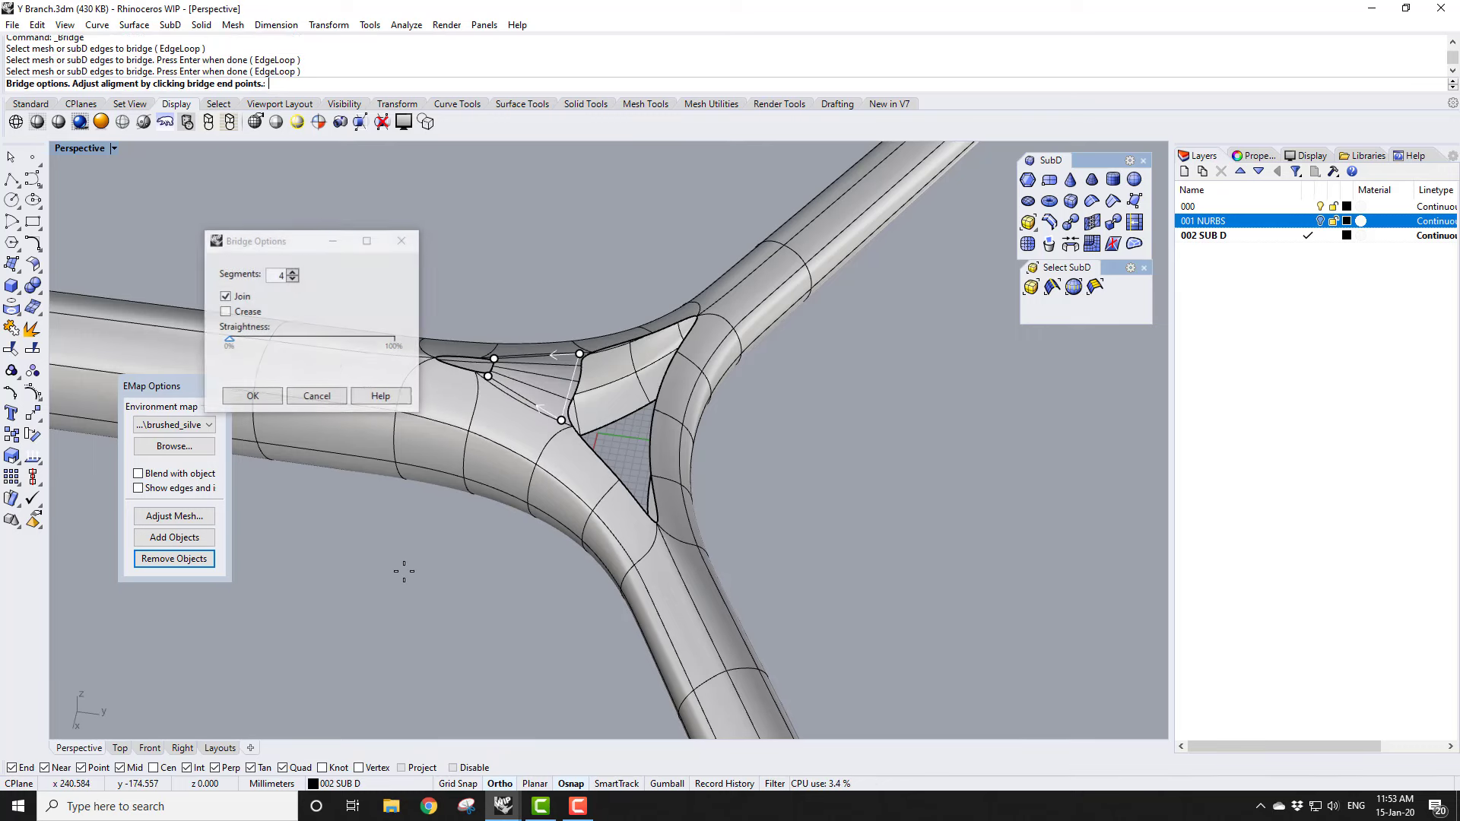
# Step: Bridge the picked edges near the large pipe with 1 segment and 100% straightness, joined and without a crease
pyautogui.click(292, 278)
pyautogui.click(292, 279)
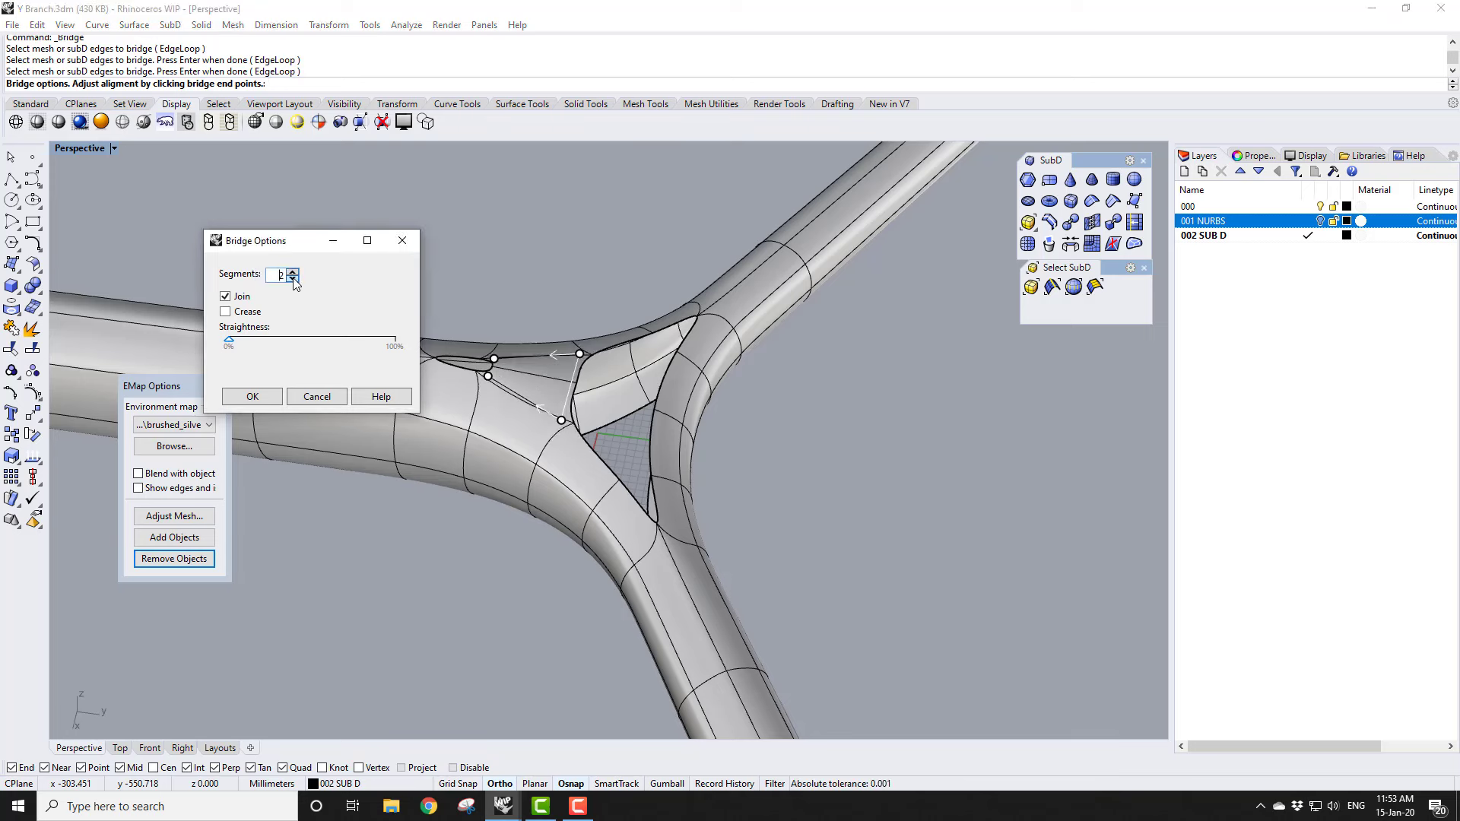
pyautogui.click(292, 278)
pyautogui.moveTo(329, 339); pyautogui.dragTo(398, 340)
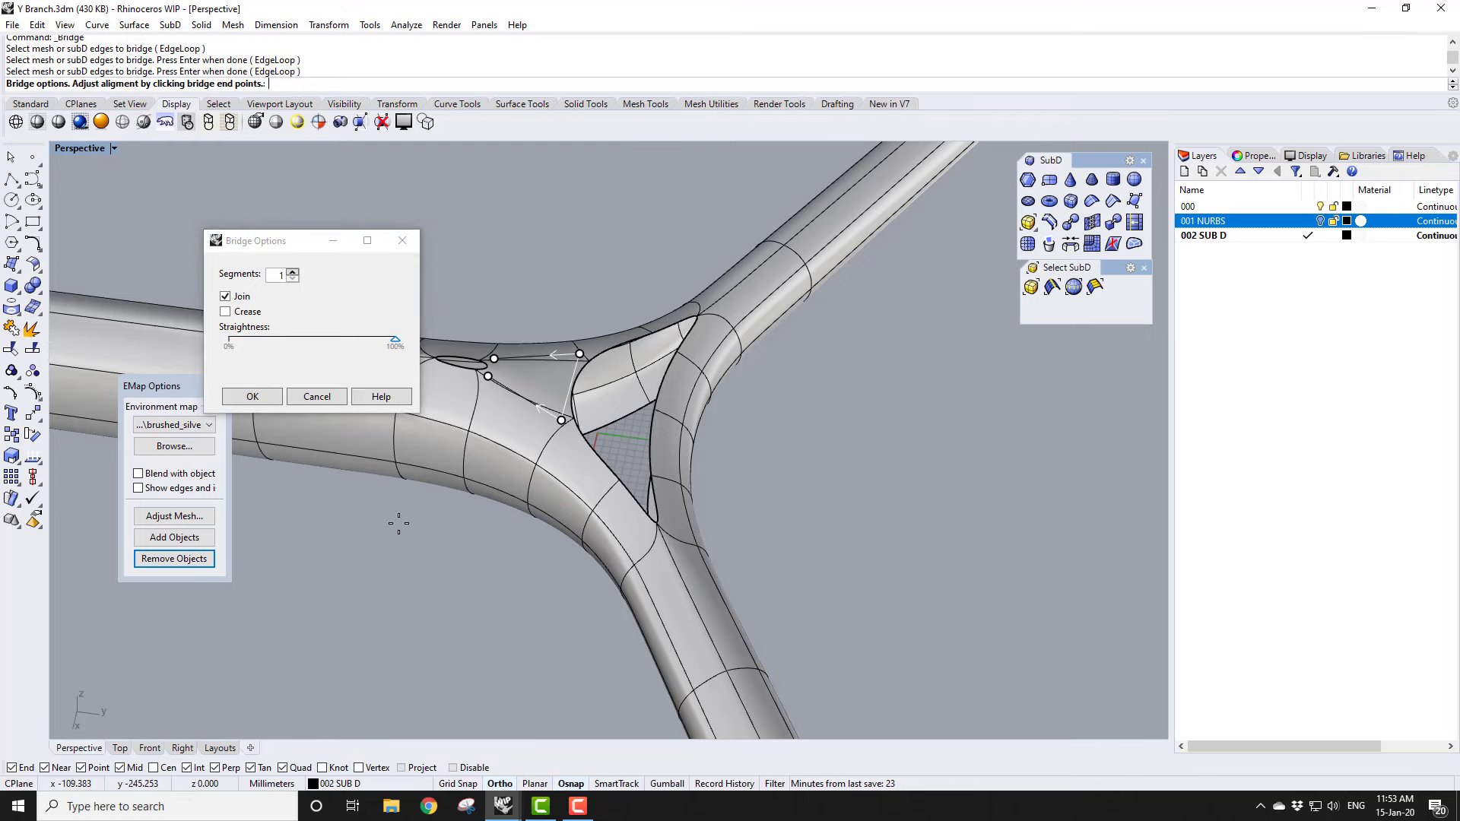
pyautogui.click(252, 396)
# Step: Bridge the two facing edges near the first smaller pipe's corner of the upper opening, keeping the same bridge options
pyautogui.moveTo(508, 566); pyautogui.dragTo(621, 531, button='right')
pyautogui.press('Return')
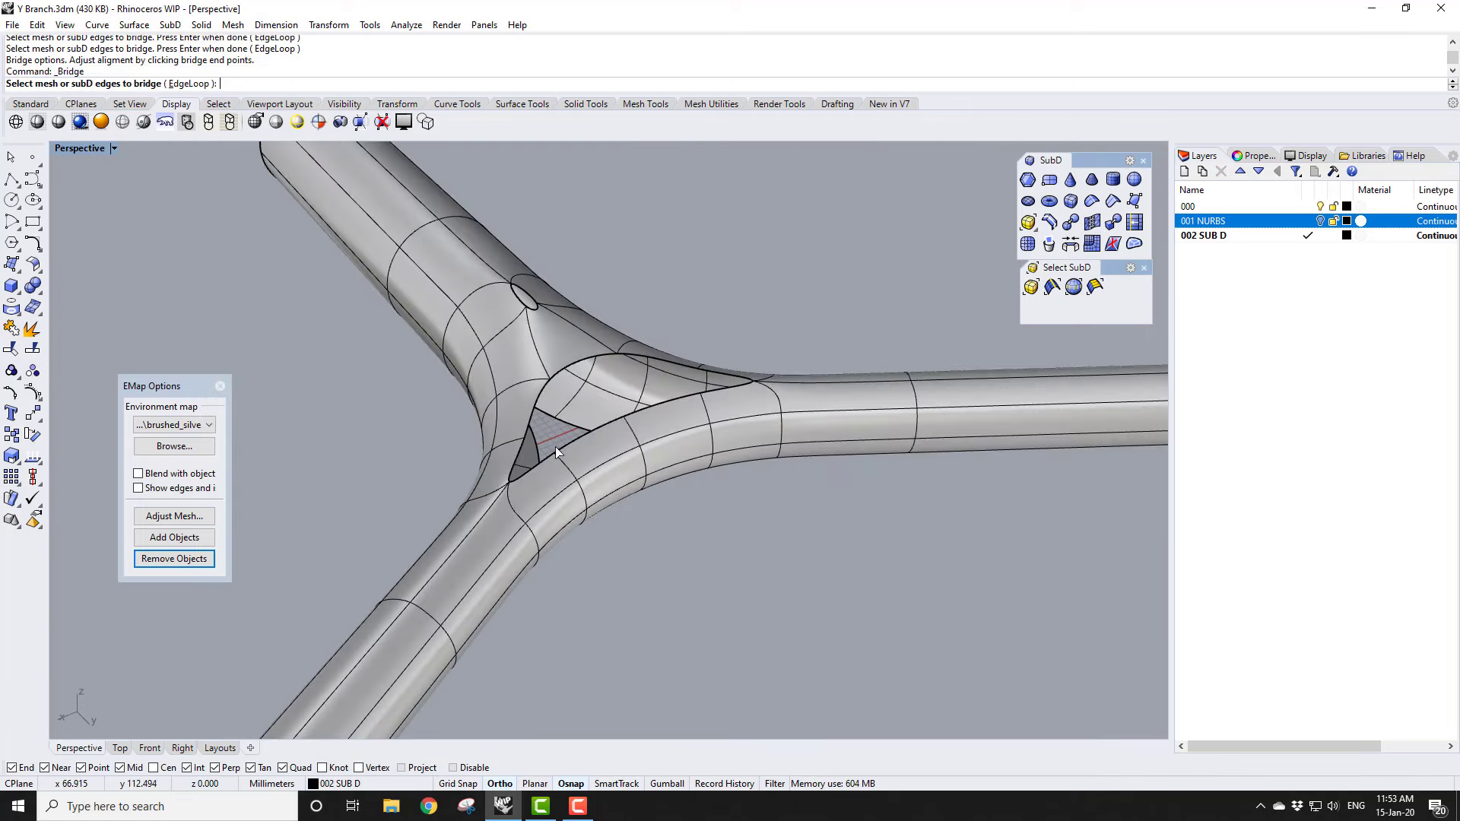
pyautogui.click(532, 417)
pyautogui.click(564, 447)
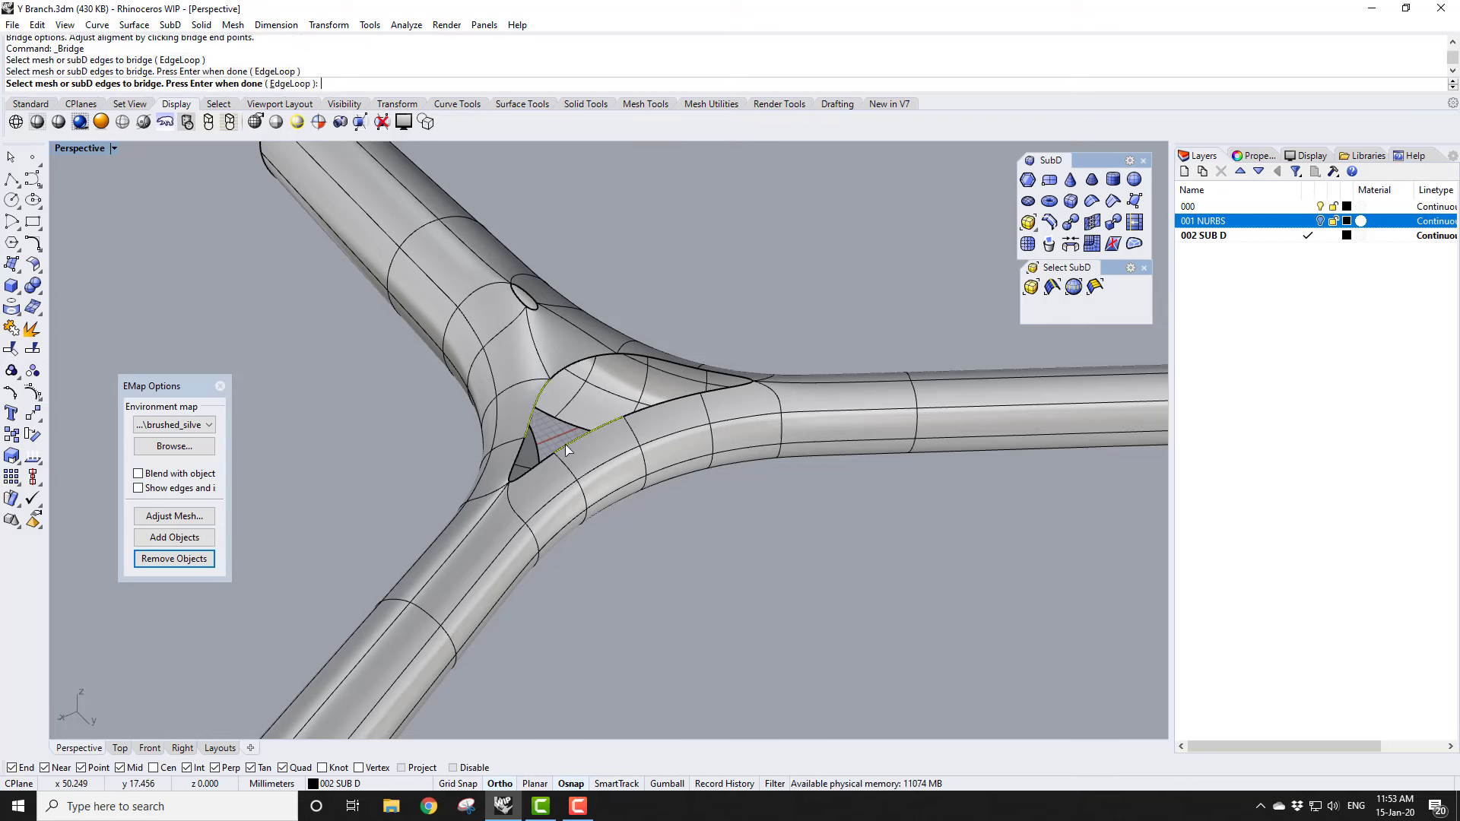
pyautogui.press('Return')
pyautogui.press('Return')
# Step: Bridge the two facing edges near the second smaller pipe's corner of the upper opening, keeping the same bridge options
pyautogui.press('Return')
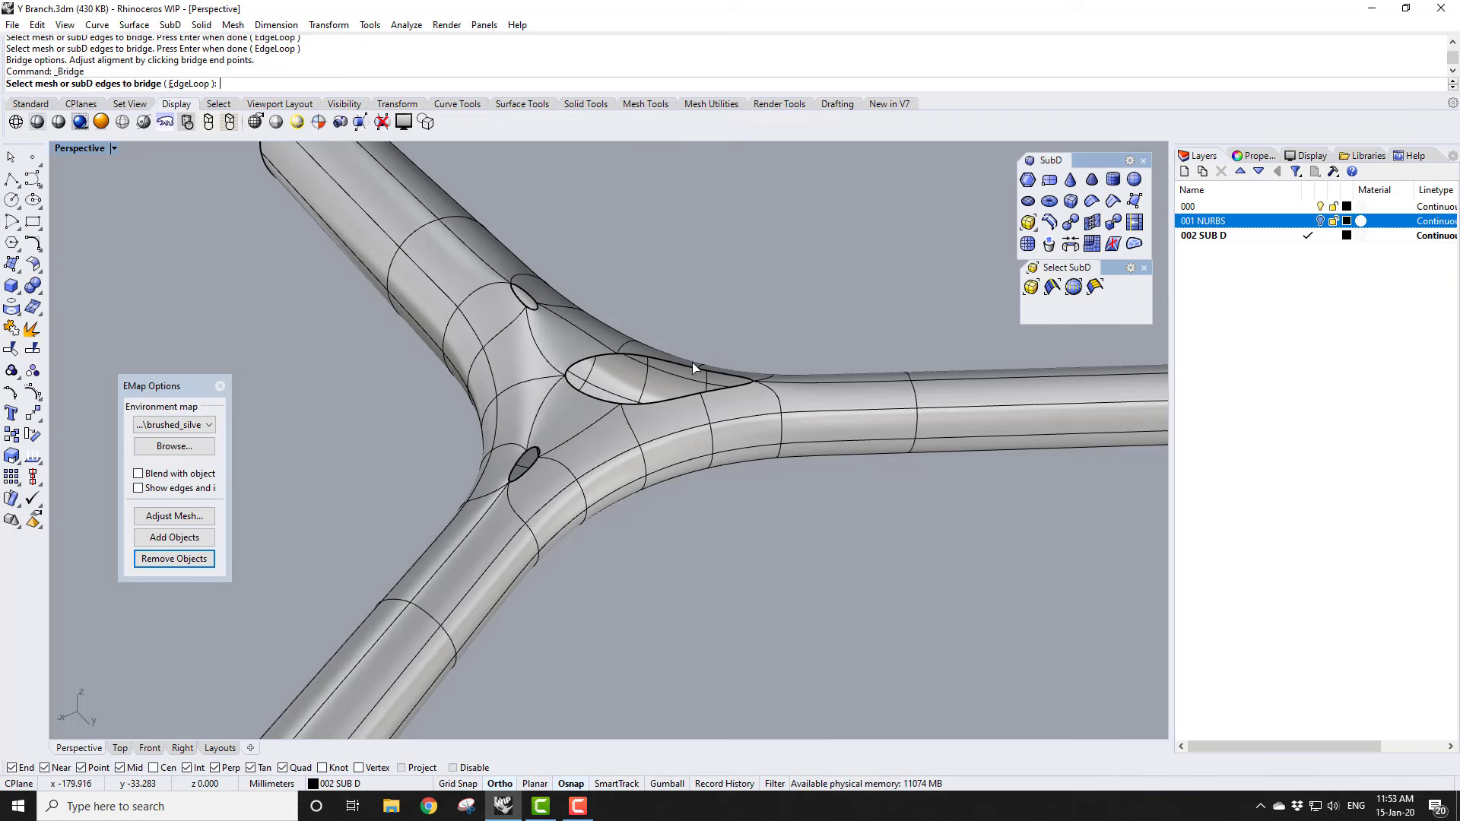
pyautogui.click(630, 353)
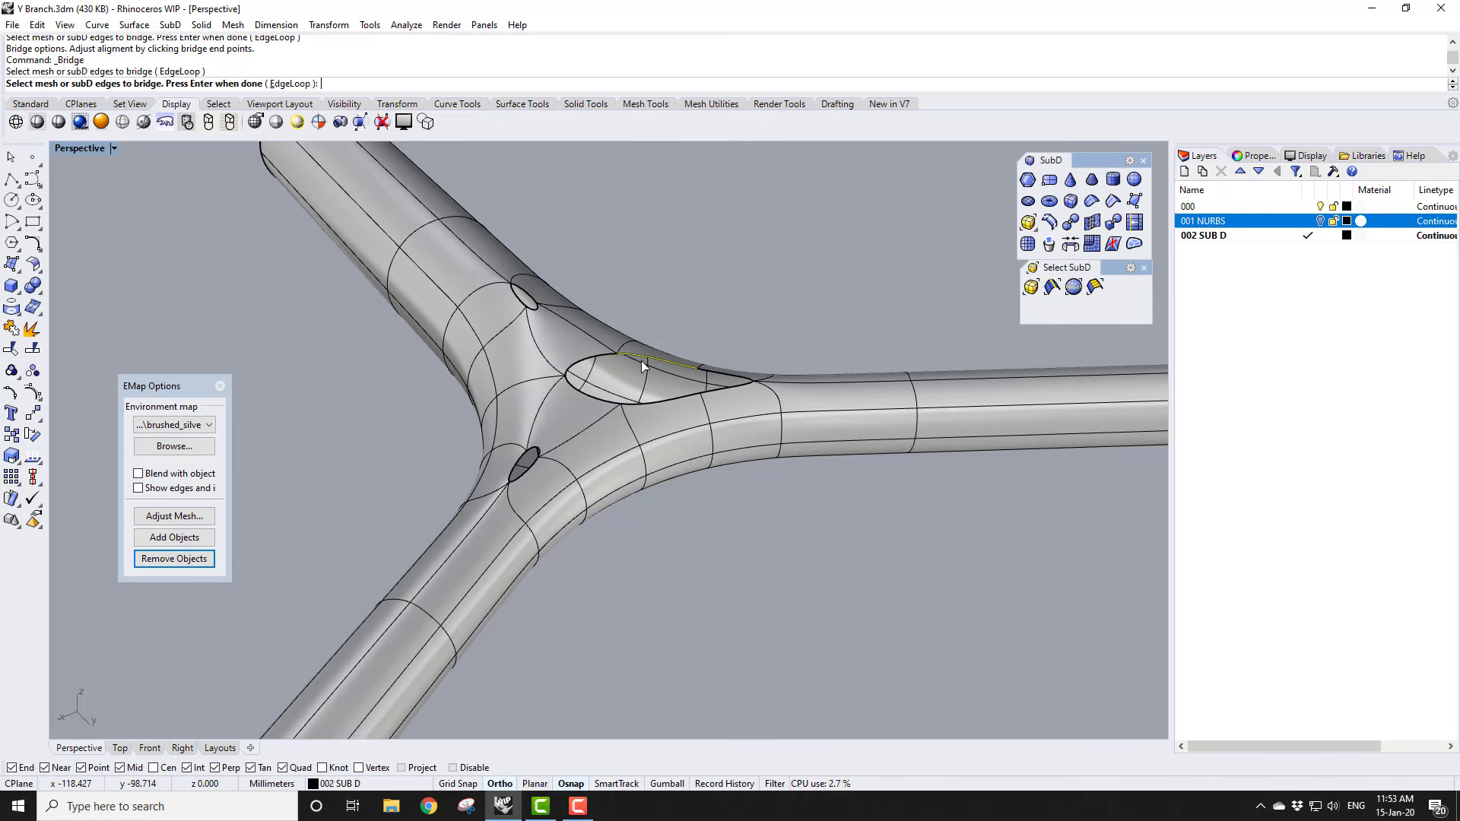
pyautogui.click(689, 402)
pyautogui.press('Return')
pyautogui.press('Return')
pyautogui.moveTo(731, 519); pyautogui.dragTo(681, 563, button='right')
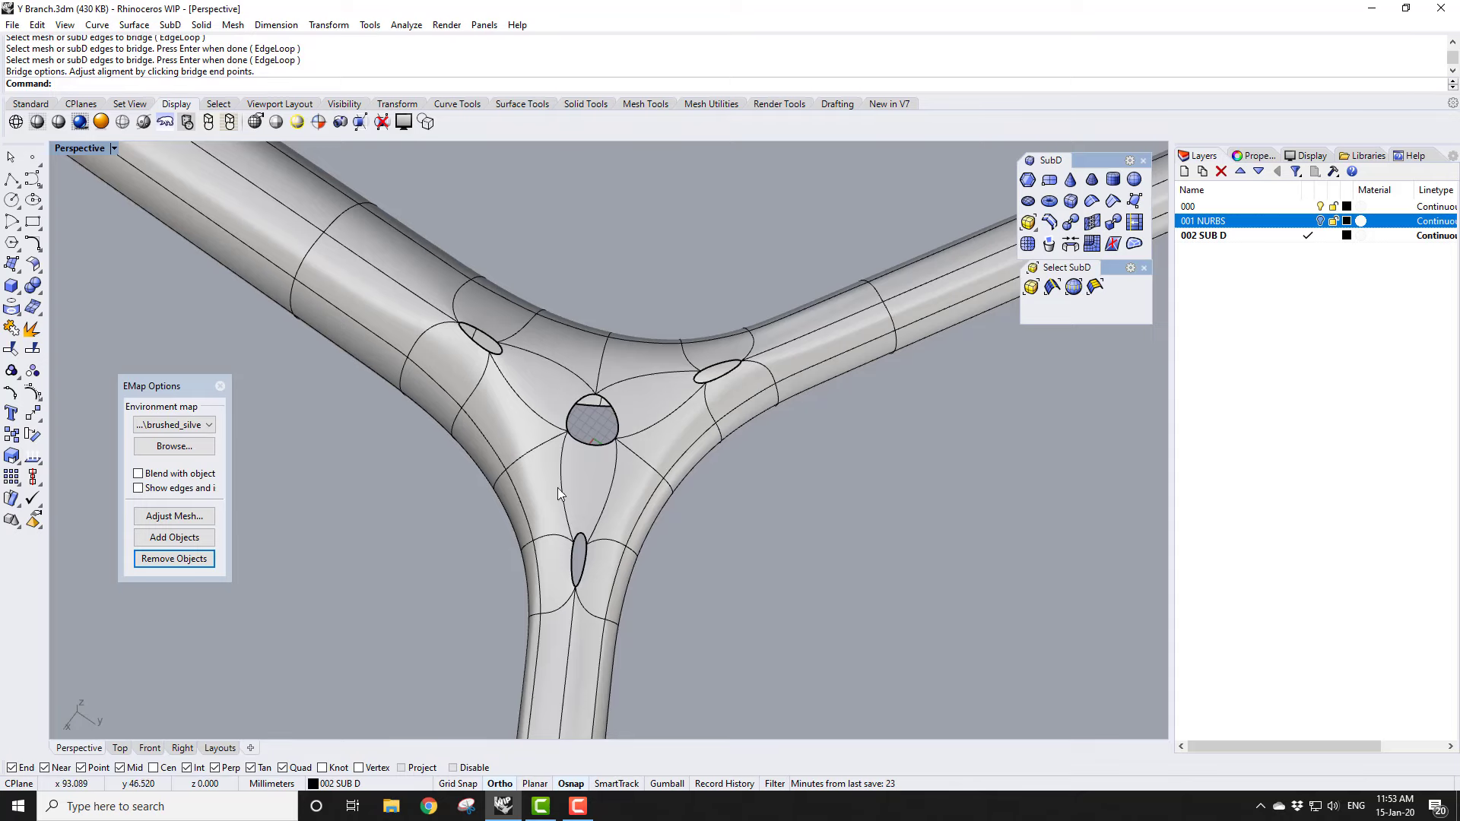
pyautogui.moveTo(576, 482); pyautogui.dragTo(590, 714, button='right')
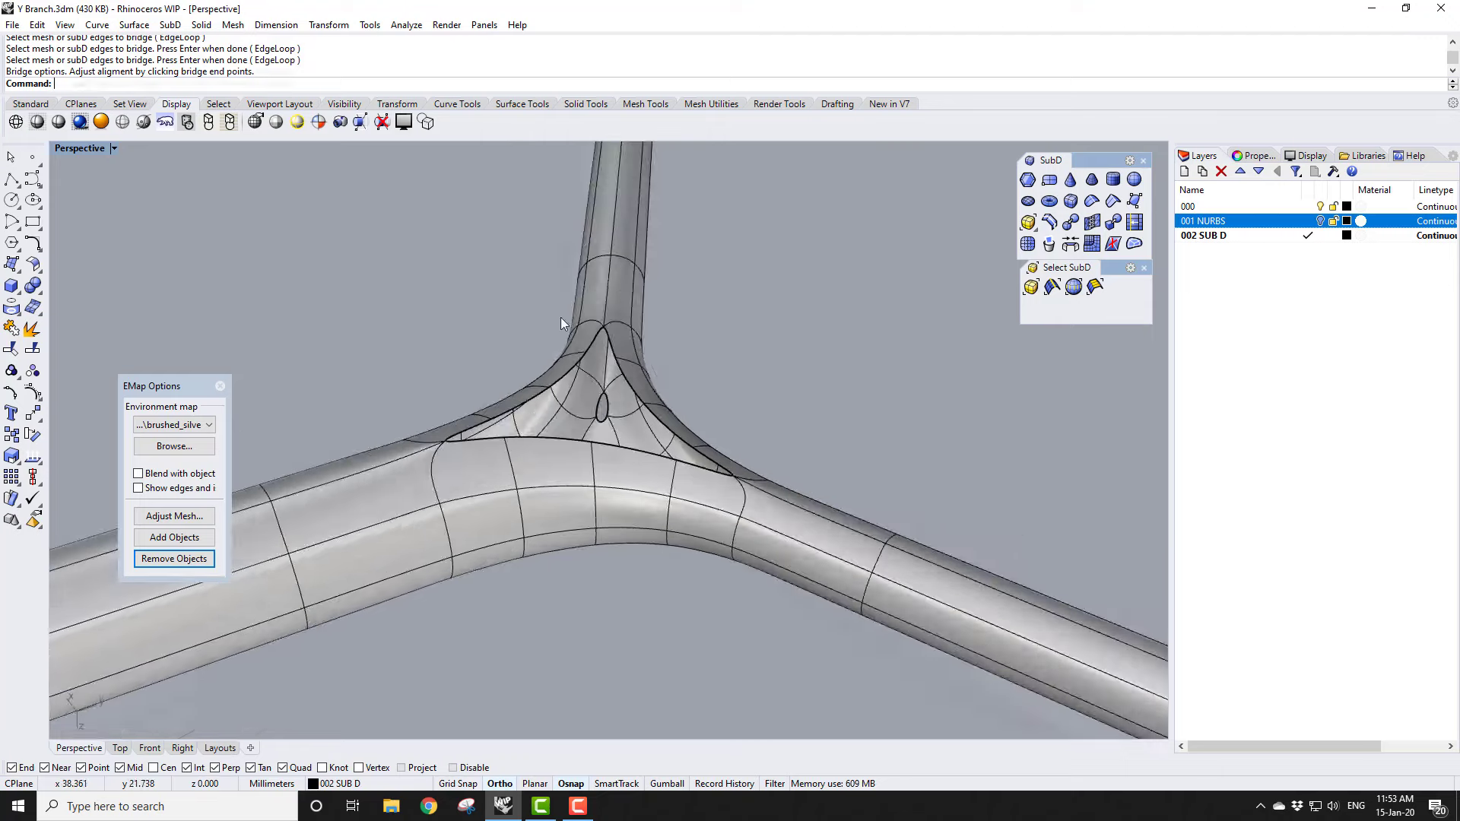
pyautogui.scroll(-8, 664, 436)
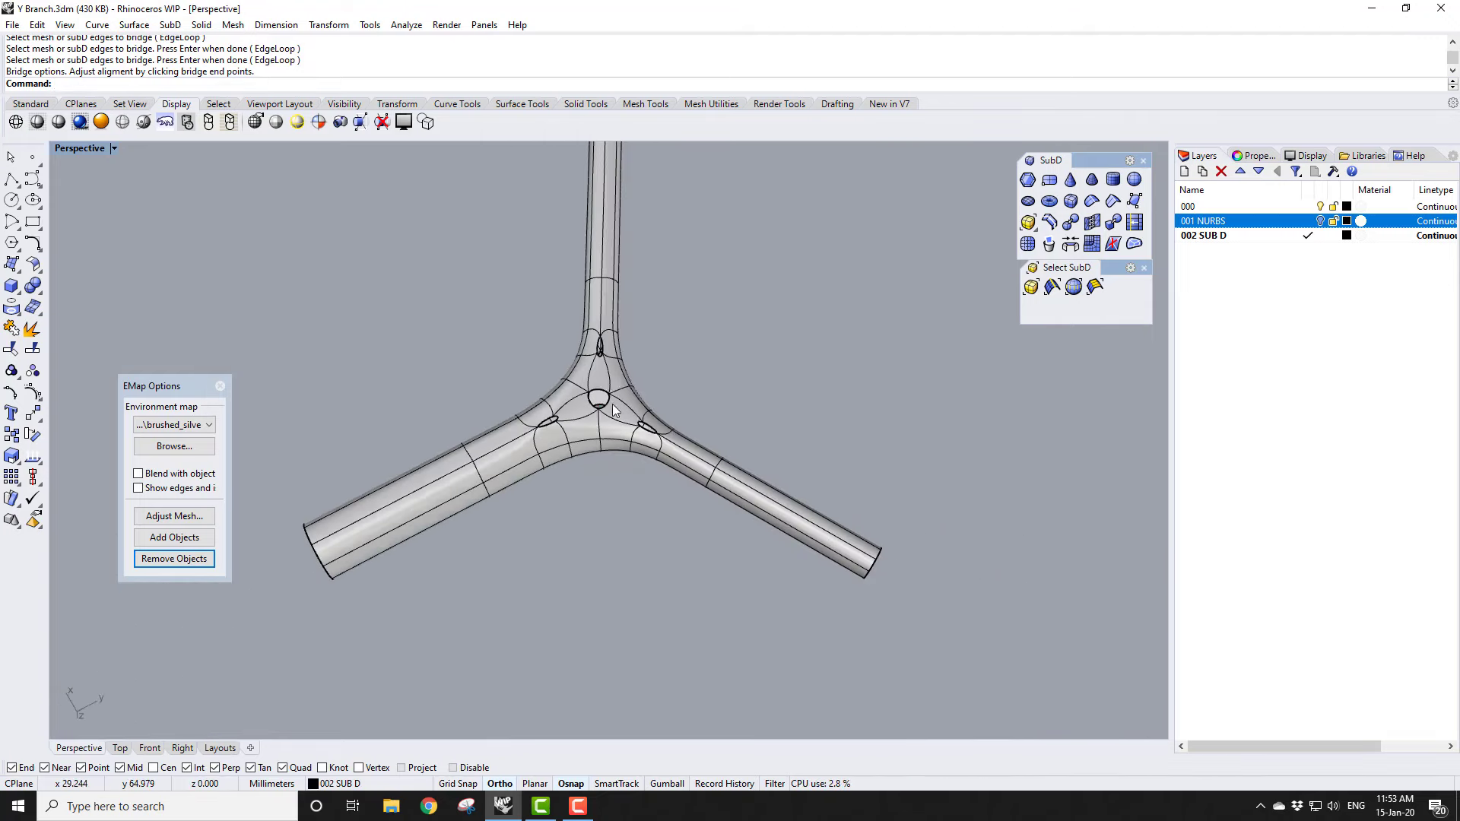
# Step: Start a Fill and pick the boundary edges of the openings on one side of the Y-branch, including the central one
pyautogui.moveTo(663, 439); pyautogui.dragTo(626, 179, button='right')
pyautogui.moveTo(624, 473)
pyautogui.mouseDown(button='right')
pyautogui.moveTo(606, 501)
pyautogui.moveTo(607, 470)
pyautogui.mouseUp(button='right')
pyautogui.scroll(6, 602, 472)
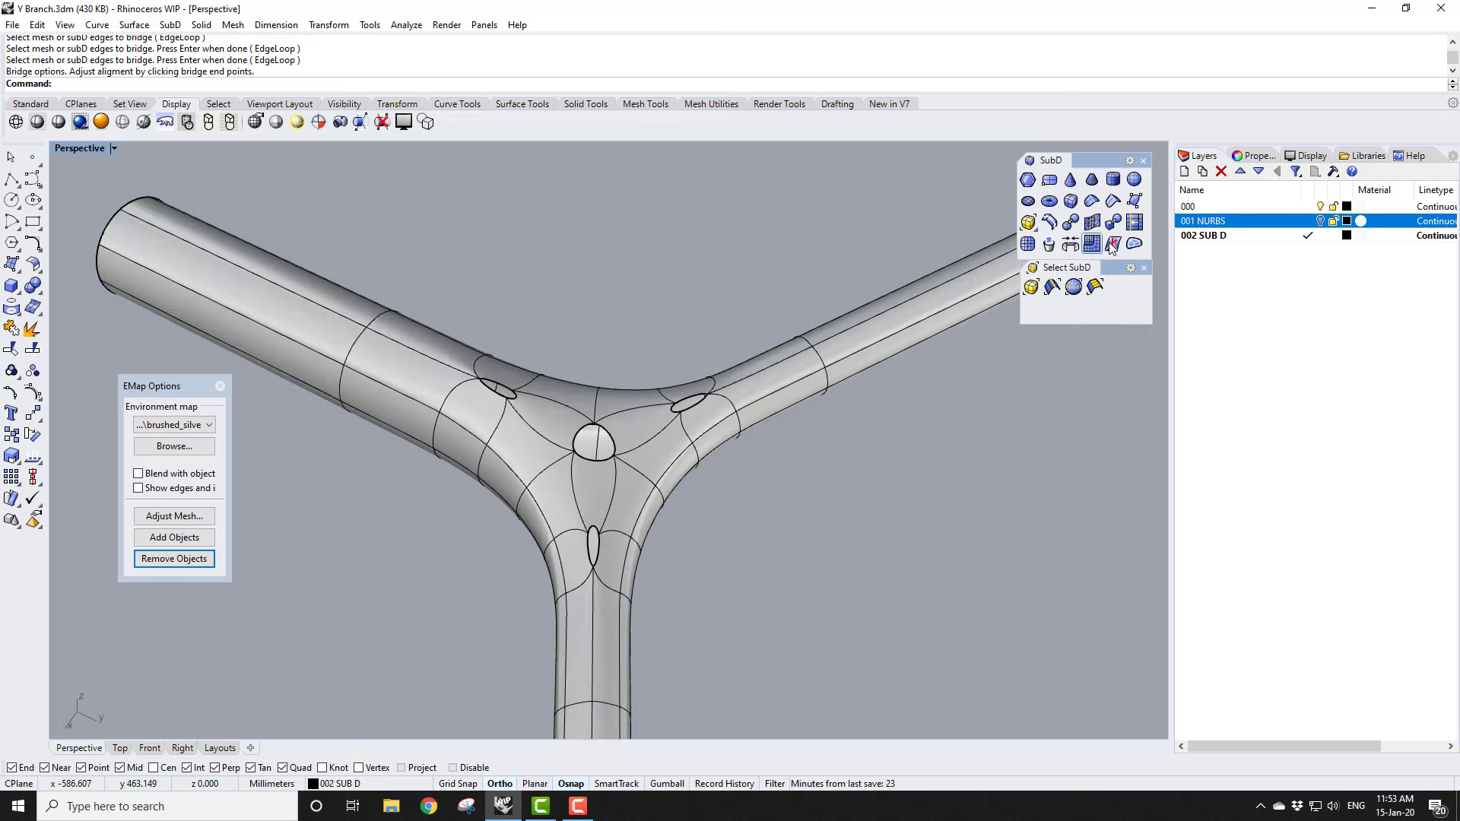
pyautogui.click(1136, 244)
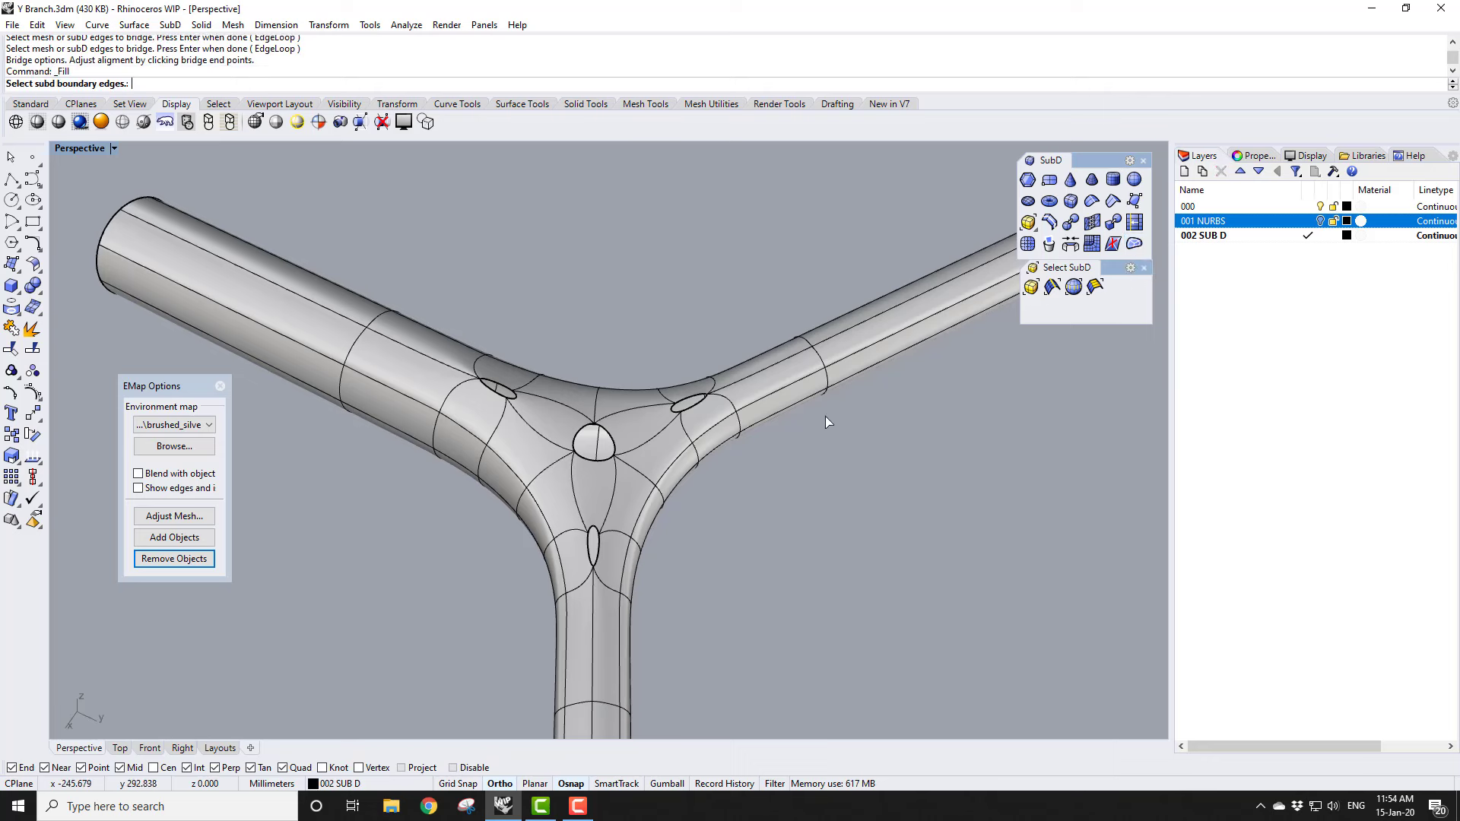
pyautogui.click(689, 409)
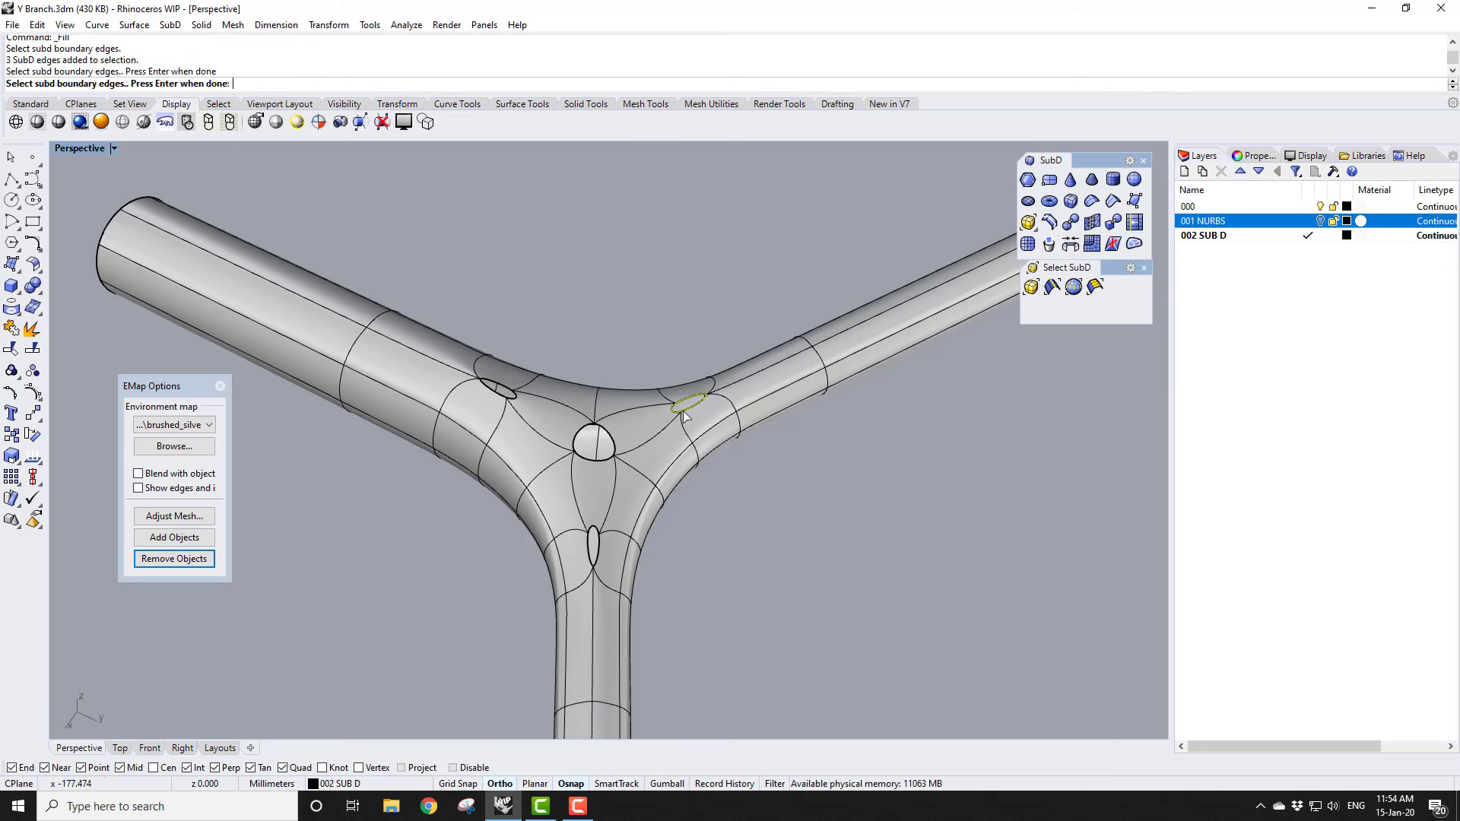
pyautogui.click(591, 461)
pyautogui.click(500, 397)
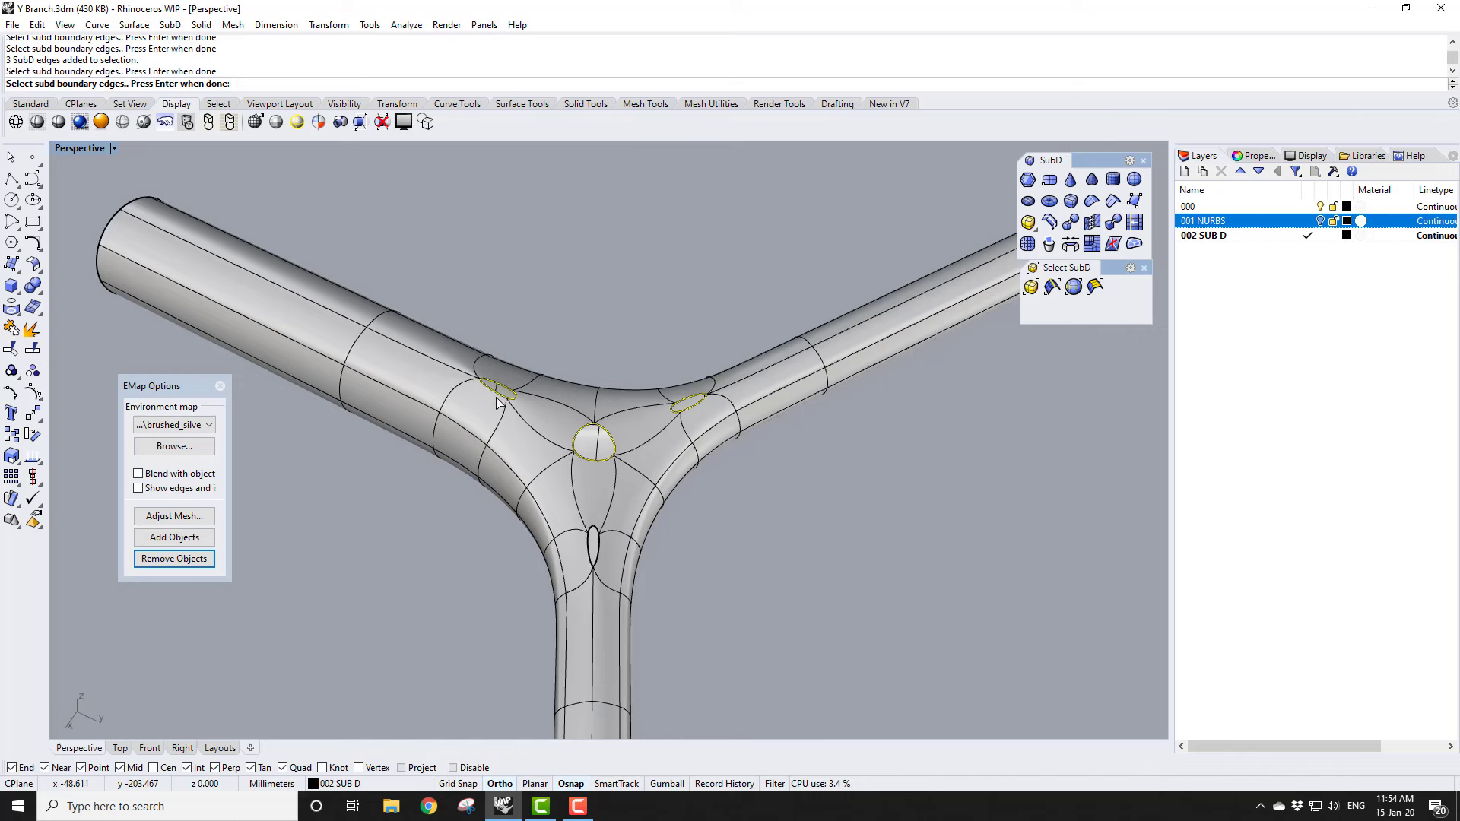
# Step: Add the central and two smaller openings on the opposite side and fill all picked openings with the Automatic patch style
pyautogui.moveTo(544, 604); pyautogui.dragTo(538, 351, button='right')
pyautogui.click(594, 445)
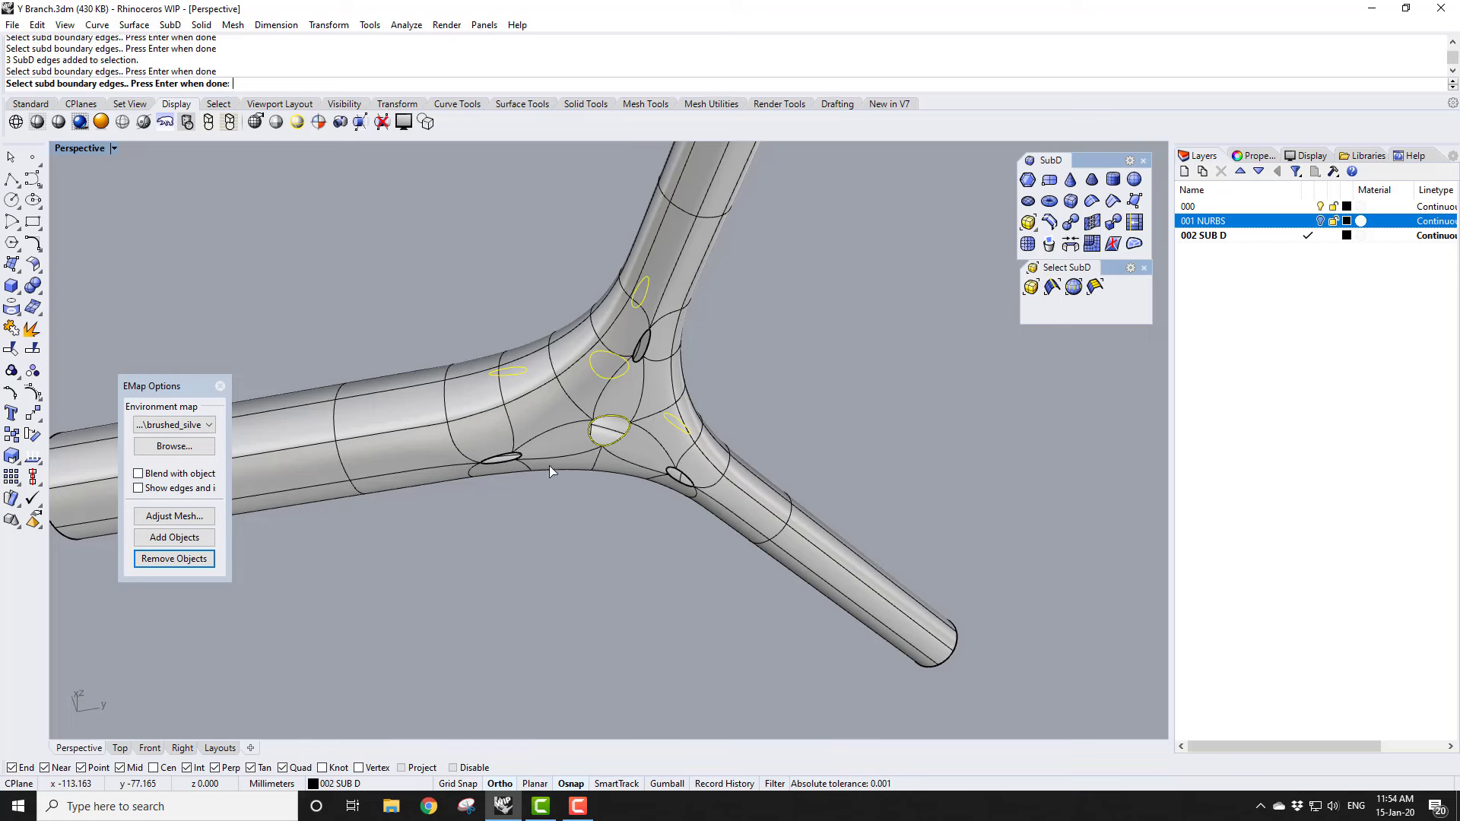
pyautogui.click(508, 463)
pyautogui.click(678, 482)
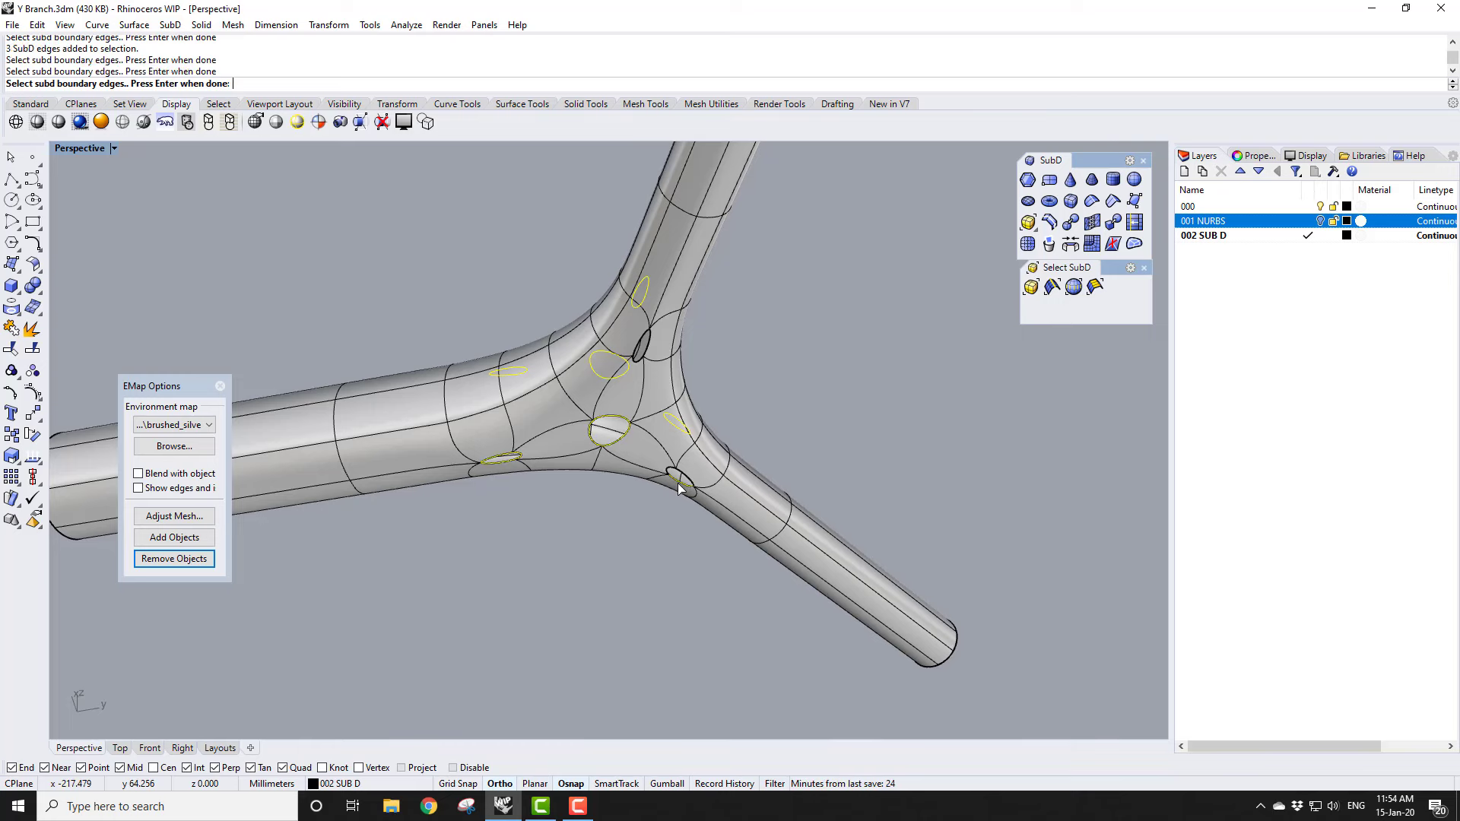
pyautogui.moveTo(567, 431); pyautogui.dragTo(848, 487, button='right')
pyautogui.press('Return')
pyautogui.press('Return')
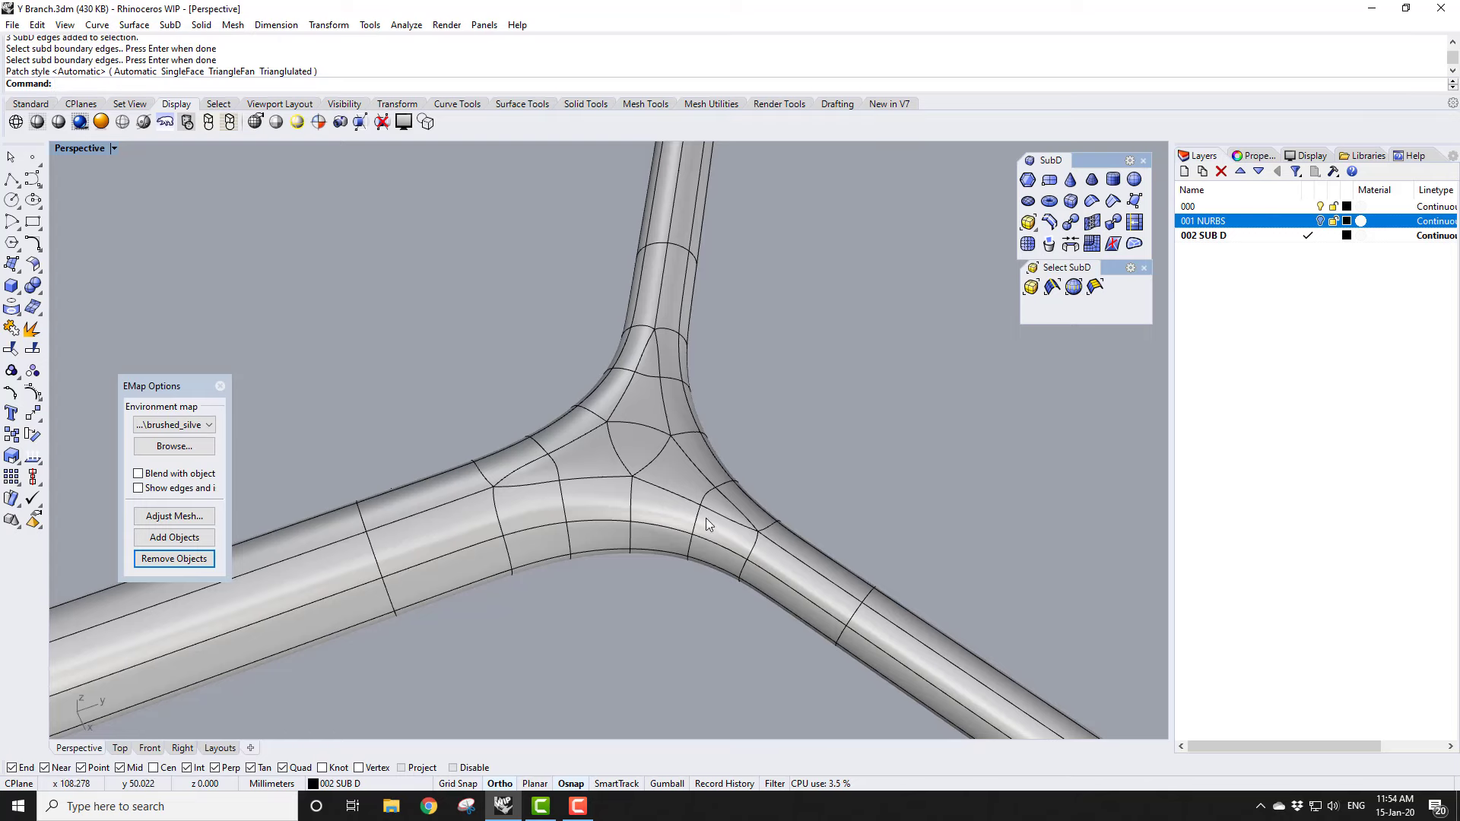
# Step: Fill the one small opening still left on the branch junction, using the Automatic patch style
pyautogui.moveTo(667, 344); pyautogui.dragTo(543, 205, button='right')
pyautogui.press('Return')
pyautogui.click(512, 344)
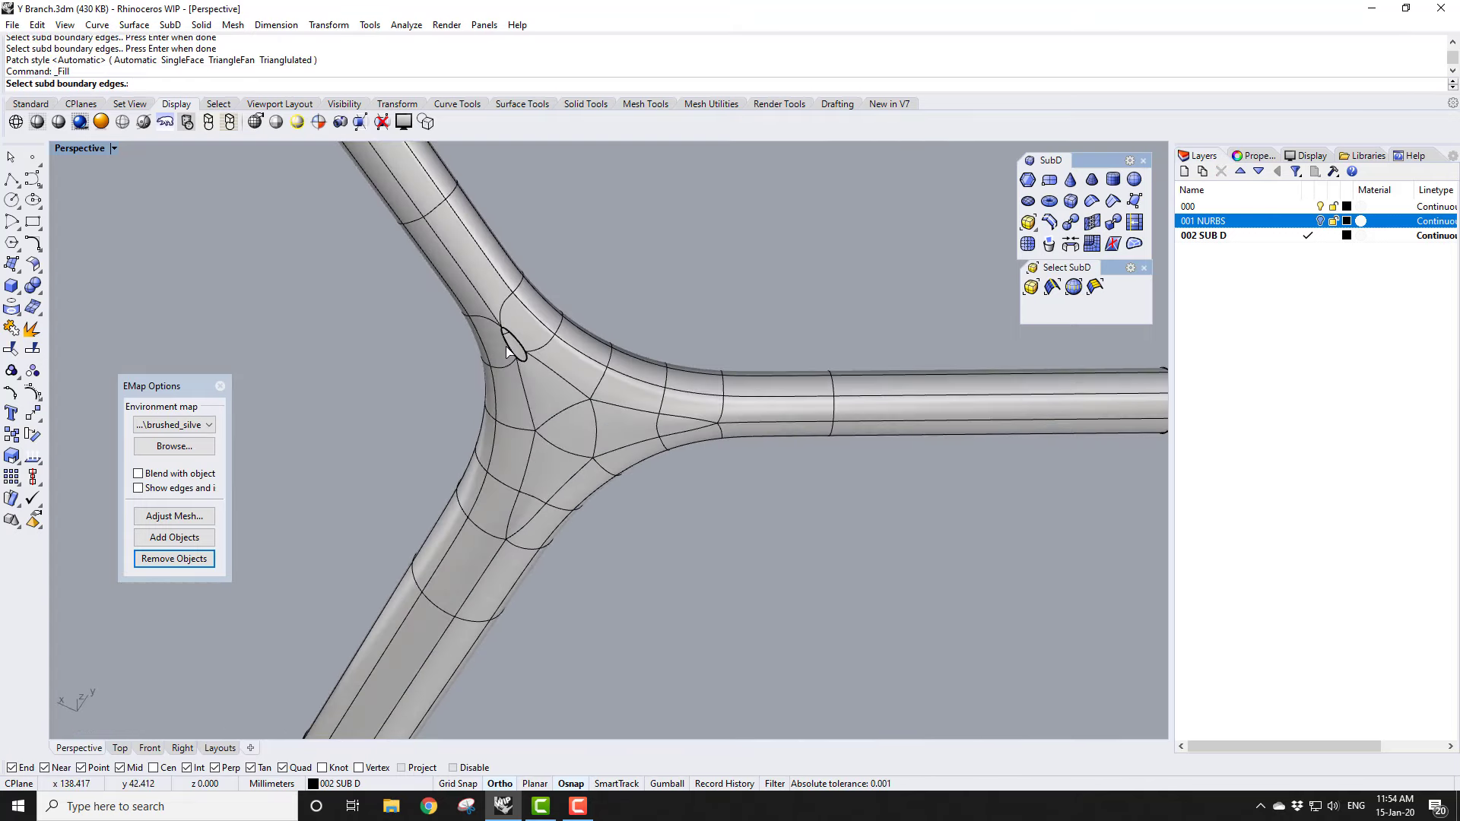
pyautogui.press('Return')
pyautogui.press('Return')
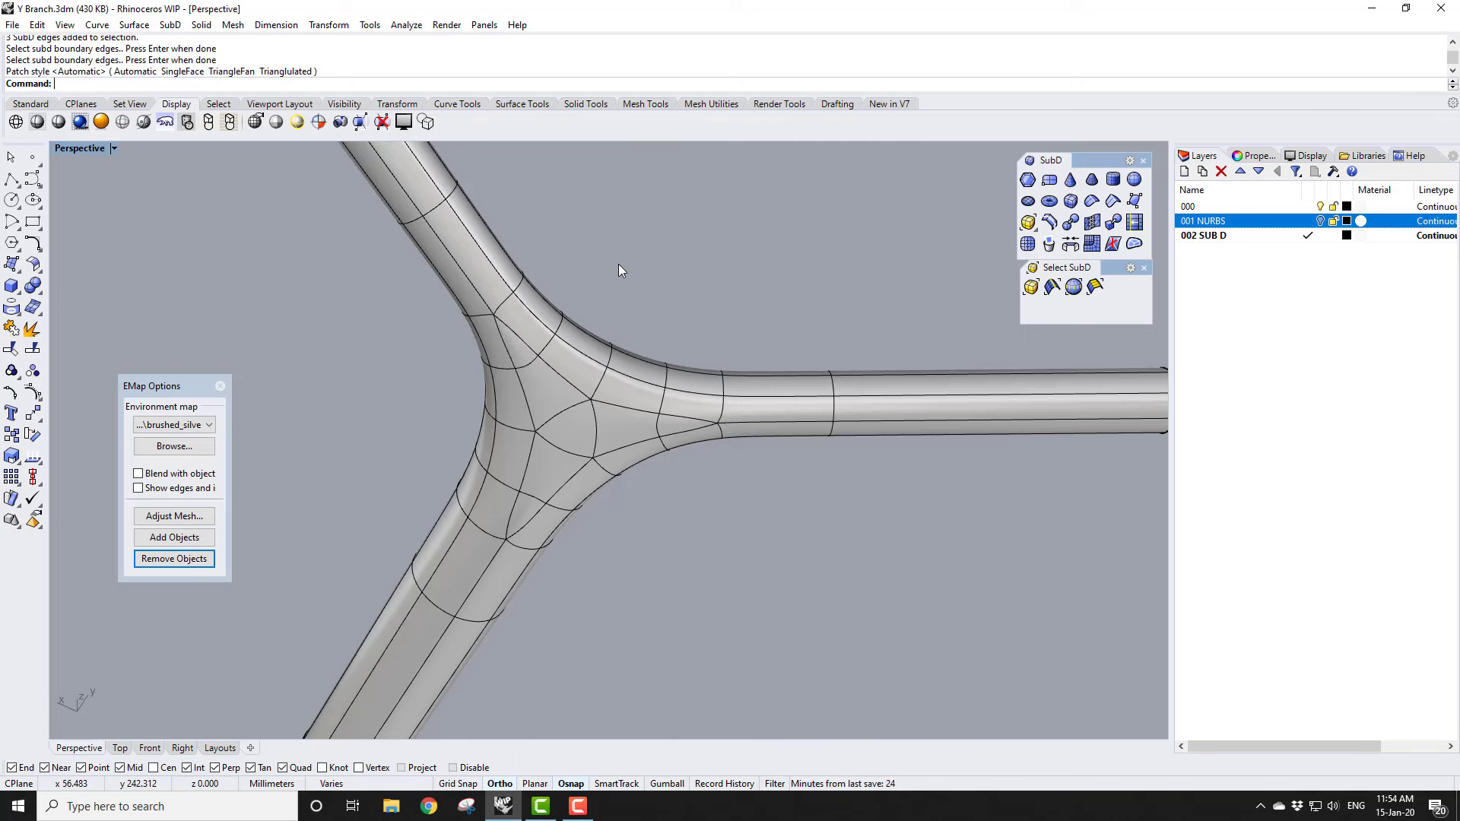
# Step: Add the closed SubD branch to the environment map analysis and examine the reflections across the junction
pyautogui.moveTo(618, 263); pyautogui.dragTo(678, 514, button='right')
pyautogui.click(662, 463)
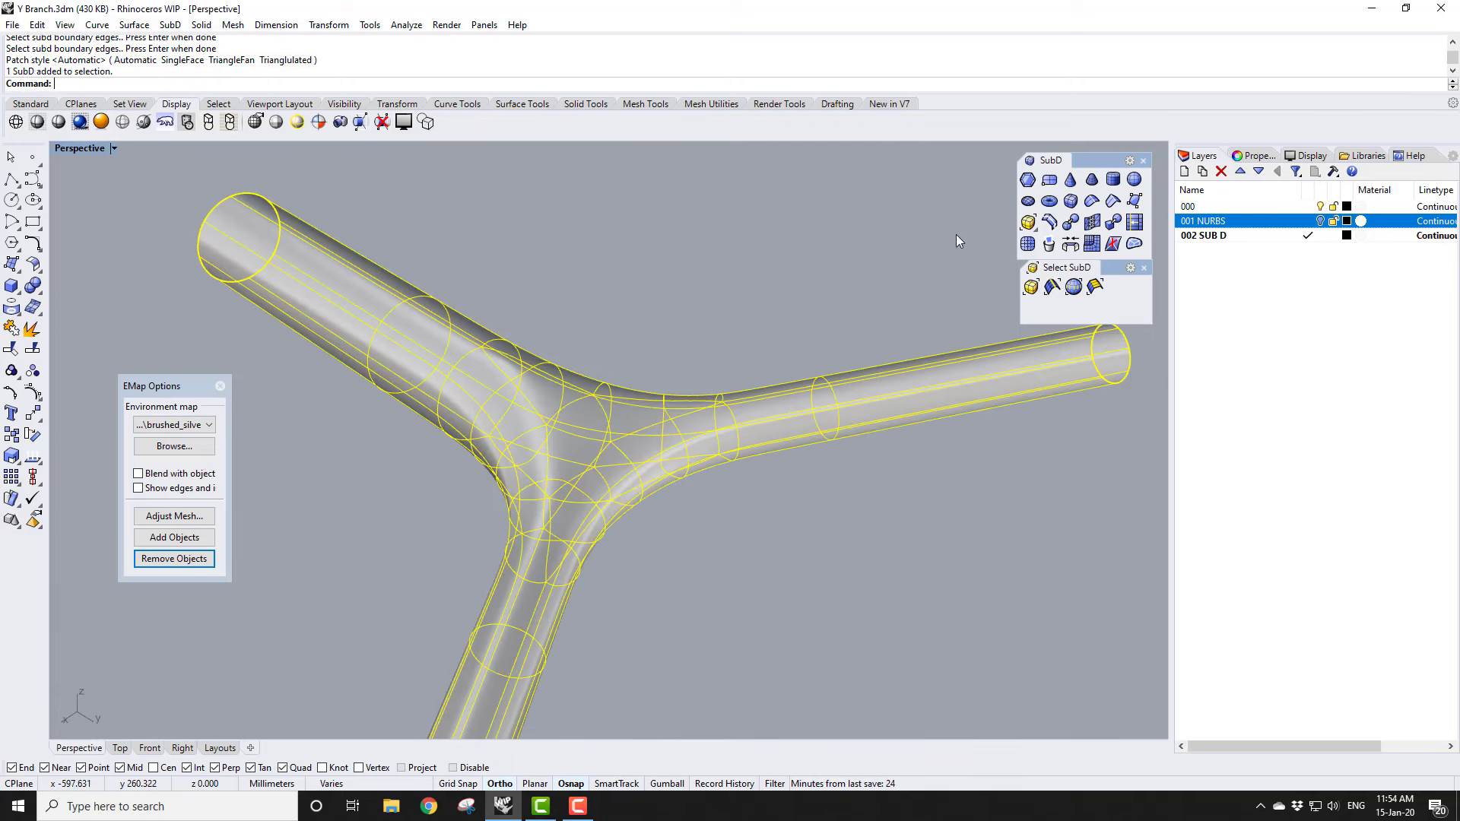
pyautogui.click(174, 537)
pyautogui.moveTo(772, 607); pyautogui.dragTo(726, 659, button='right')
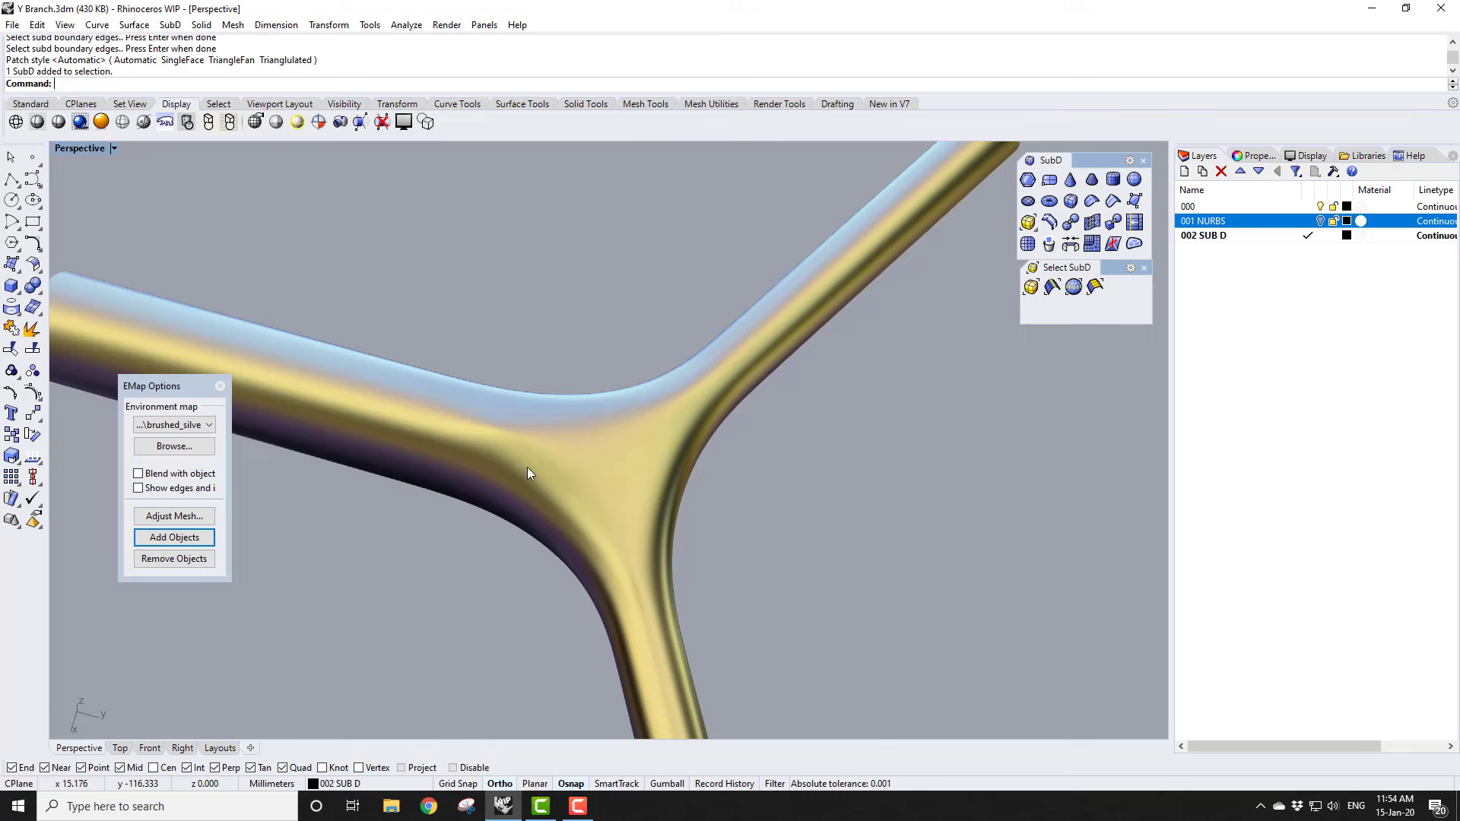
pyautogui.moveTo(529, 471); pyautogui.dragTo(508, 382, button='right')
pyautogui.moveTo(530, 449); pyautogui.dragTo(603, 538, button='right')
pyautogui.scroll(3, 530, 370)
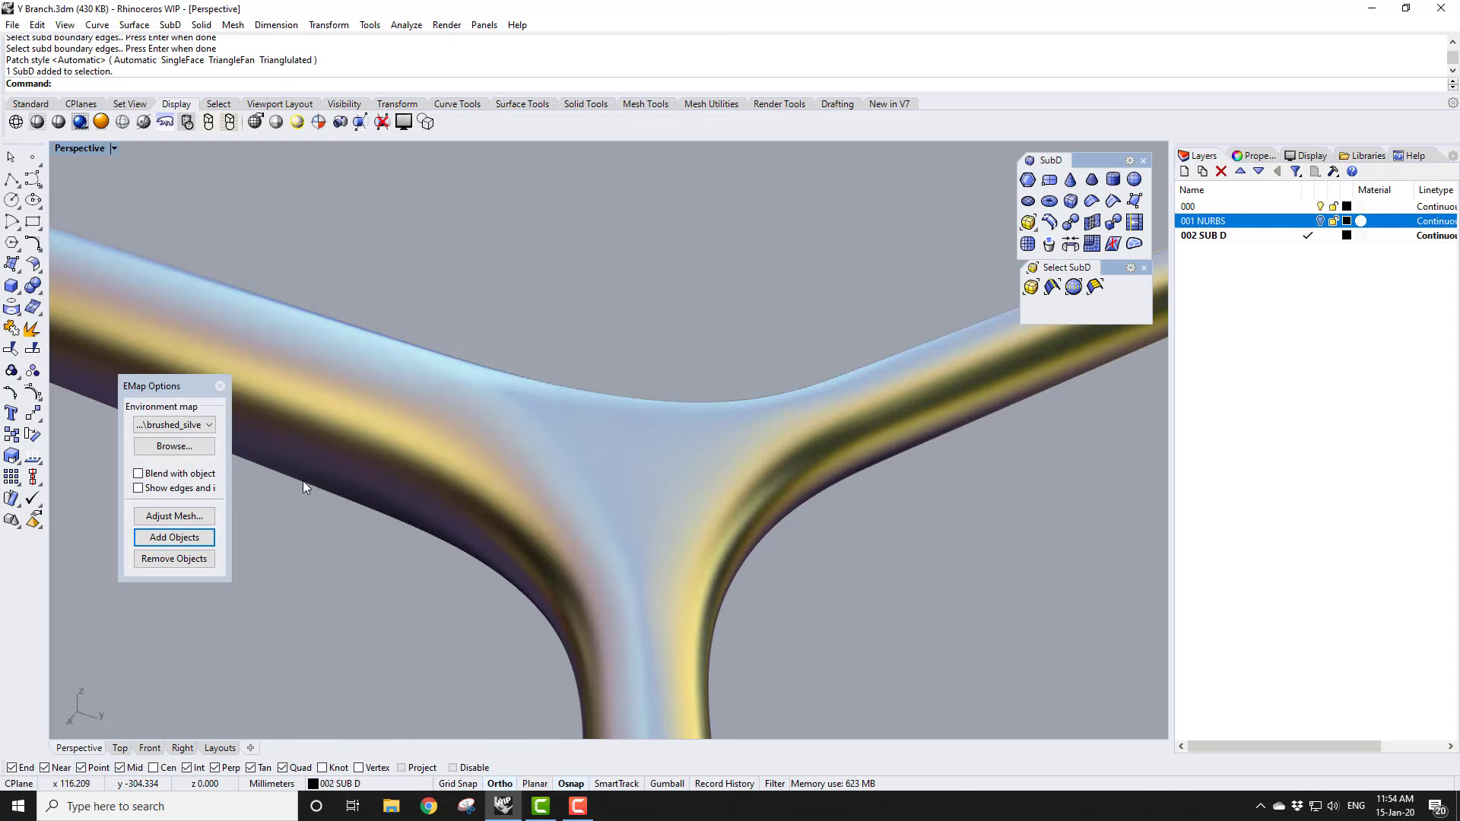
# Step: Close the environment map analysis and delete the short SubD edge crossing the patch beside the large pipe's corner
pyautogui.click(220, 386)
pyautogui.moveTo(400, 597)
pyautogui.mouseDown(button='right')
pyautogui.moveTo(428, 554)
pyautogui.moveTo(416, 589)
pyautogui.mouseUp(button='right')
pyautogui.scroll(4, 511, 412)
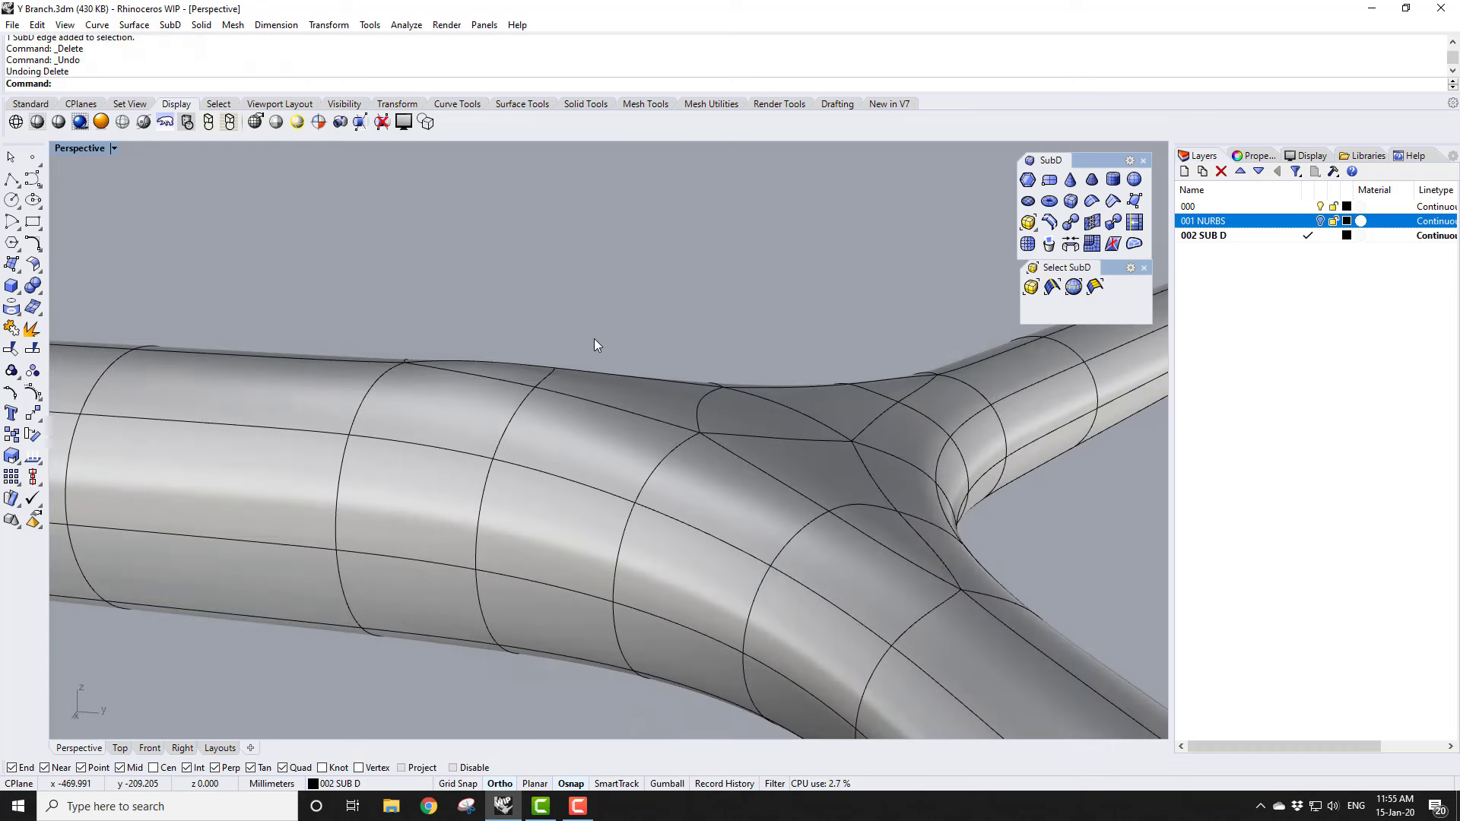
pyautogui.moveTo(595, 341); pyautogui.dragTo(600, 425, button='right')
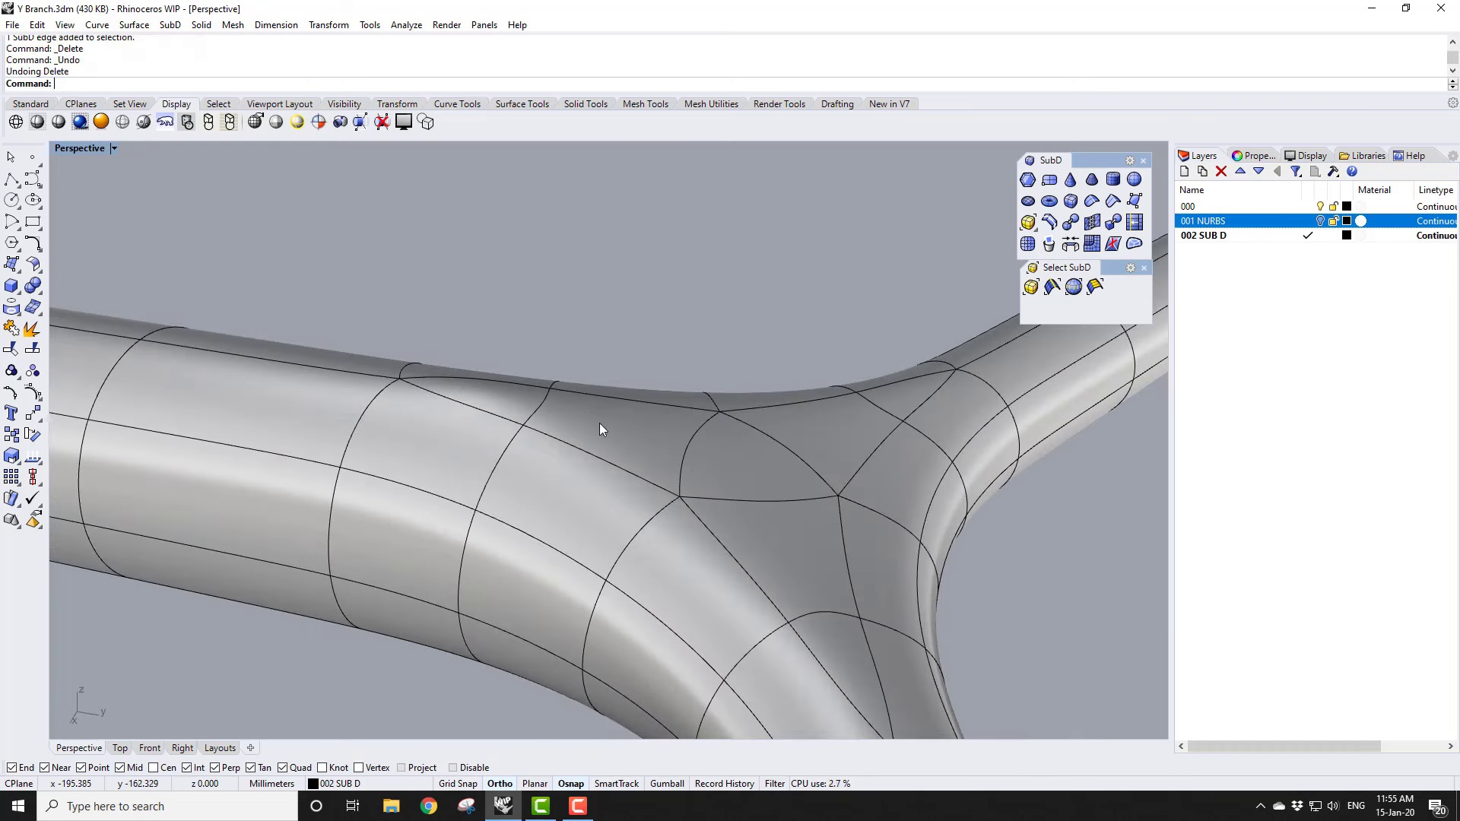
pyautogui.click(543, 403)
pyautogui.moveTo(610, 465); pyautogui.dragTo(506, 409, button='right')
pyautogui.press('Delete')
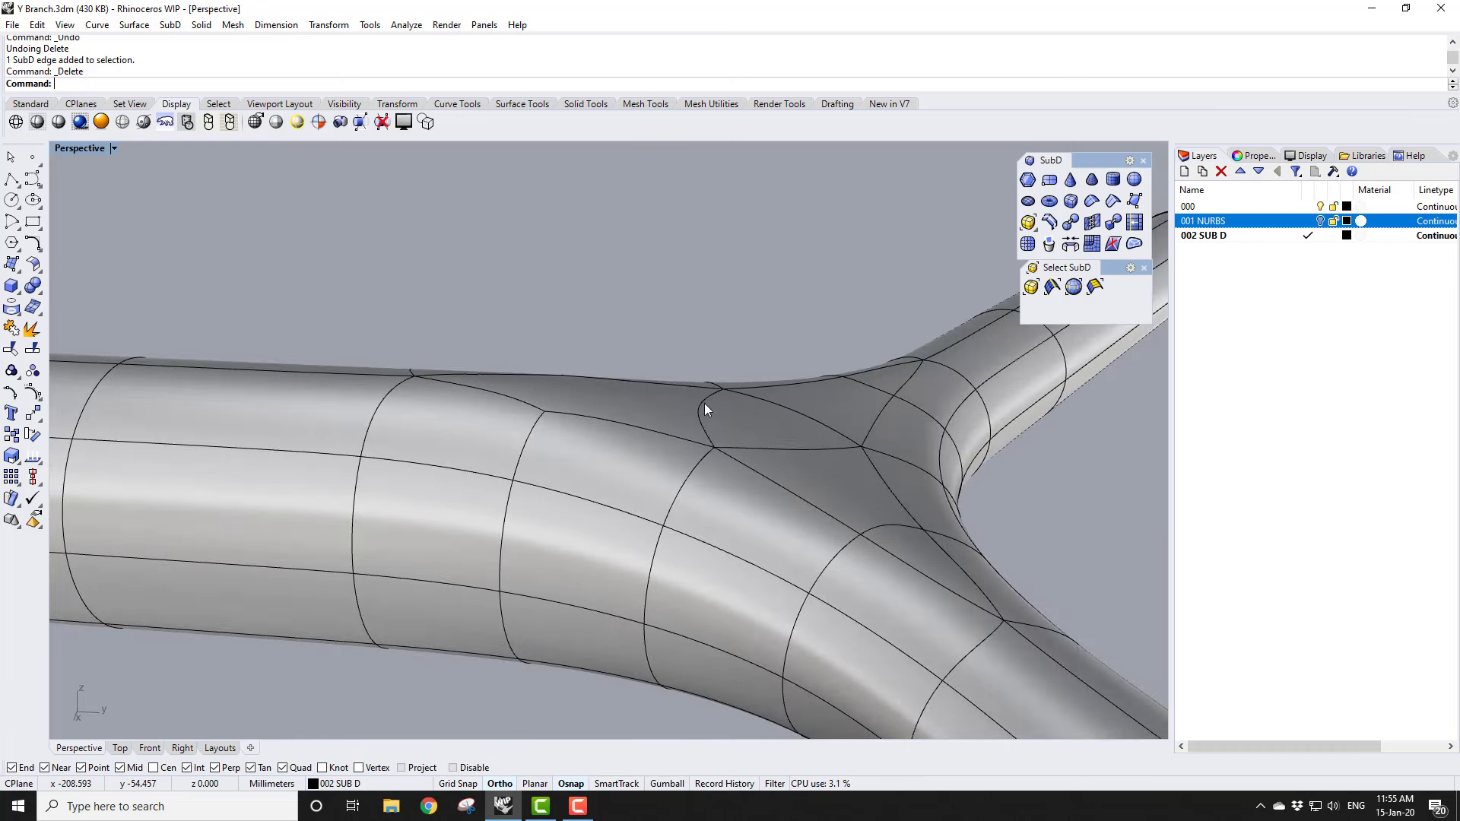
# Step: Delete the matching short SubD edge beside the large pipe on the opposite side of the branch
pyautogui.moveTo(652, 436); pyautogui.dragTo(482, 353, button='right')
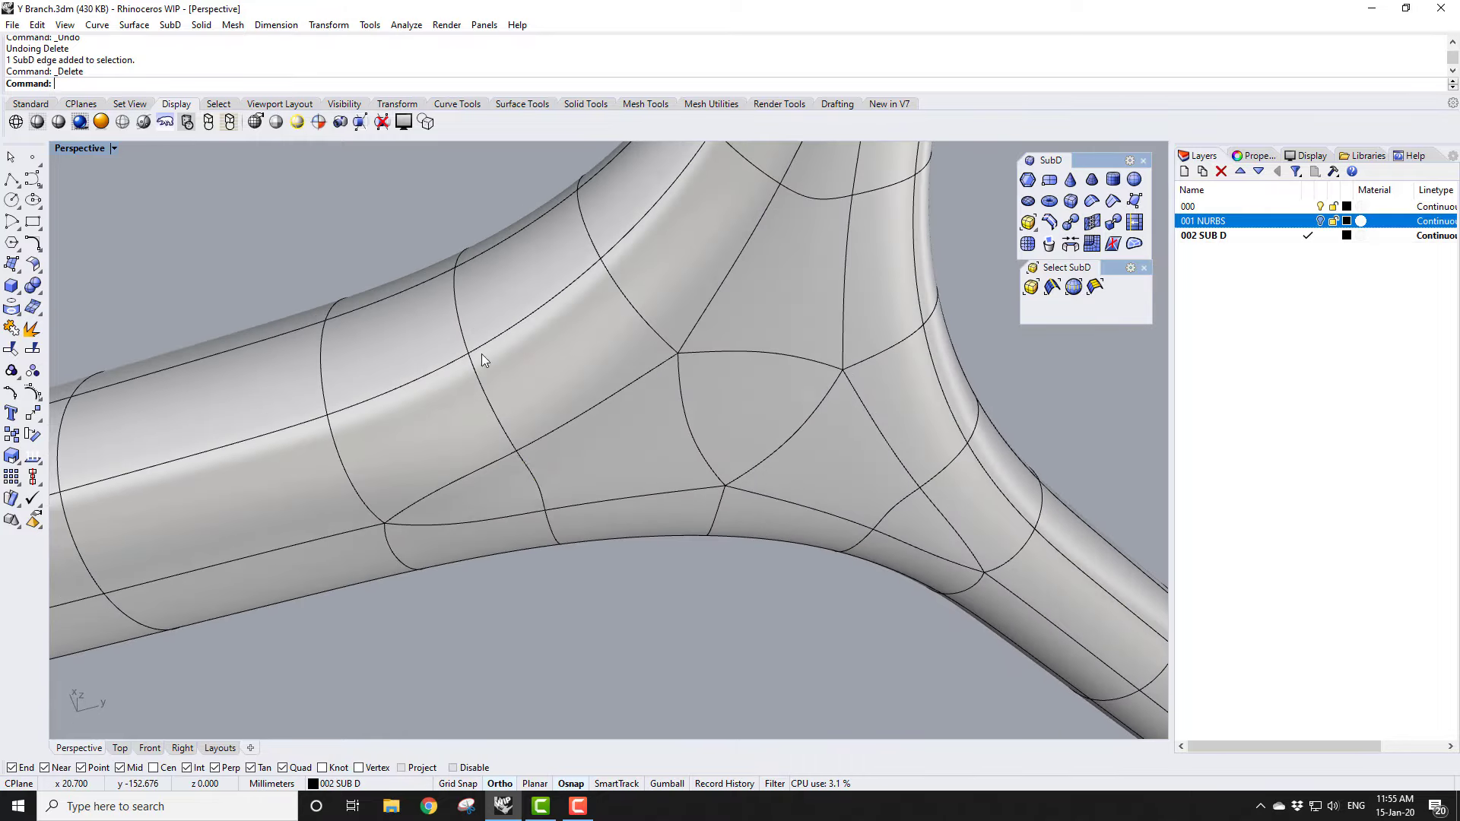
pyautogui.click(531, 475)
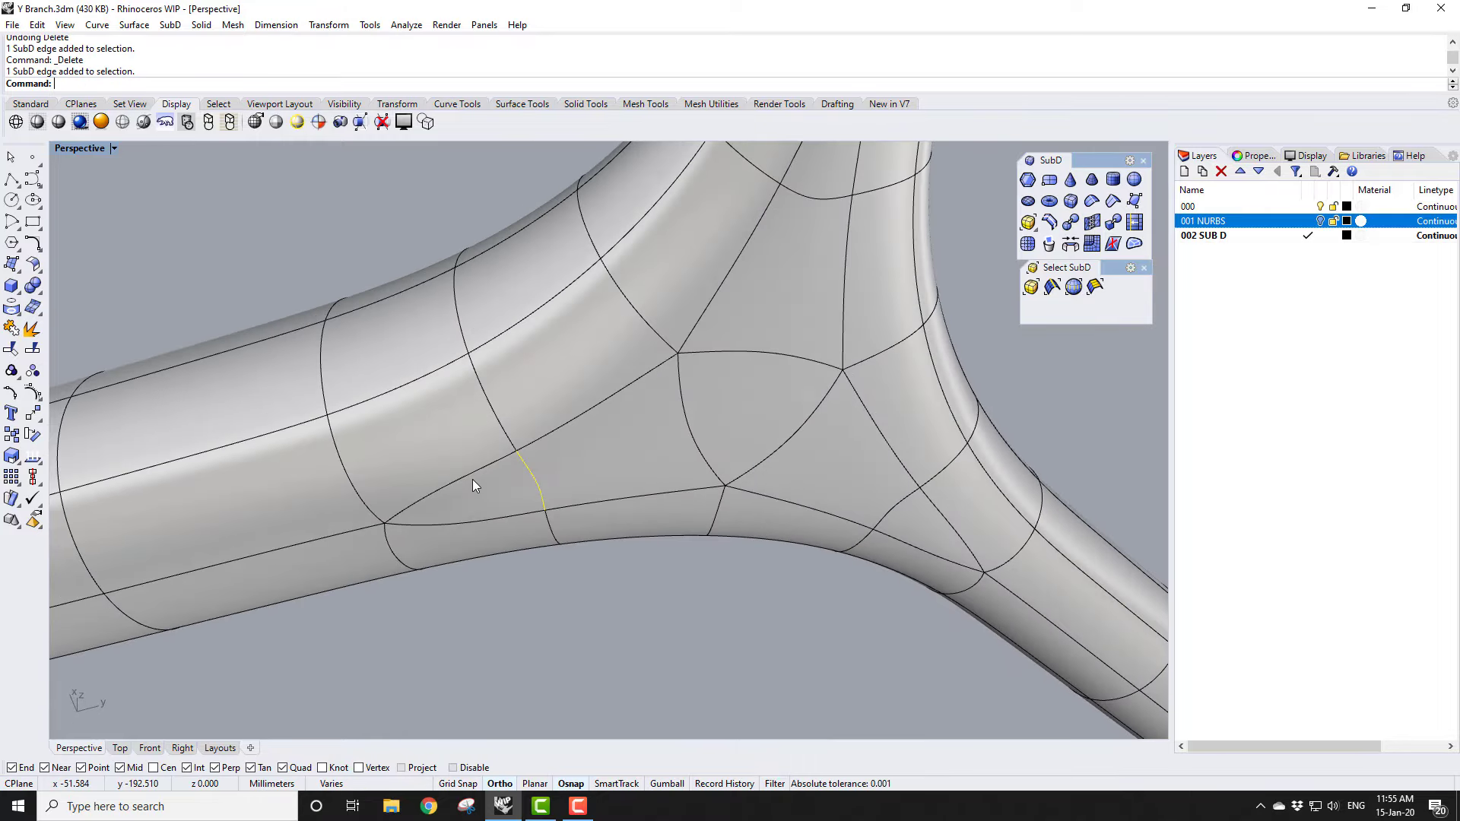
pyautogui.press('Delete')
# Step: Run an Environment Map surface analysis on the SubD branch and examine the reflections around the junction
pyautogui.moveTo(473, 481); pyautogui.dragTo(583, 692, button='right')
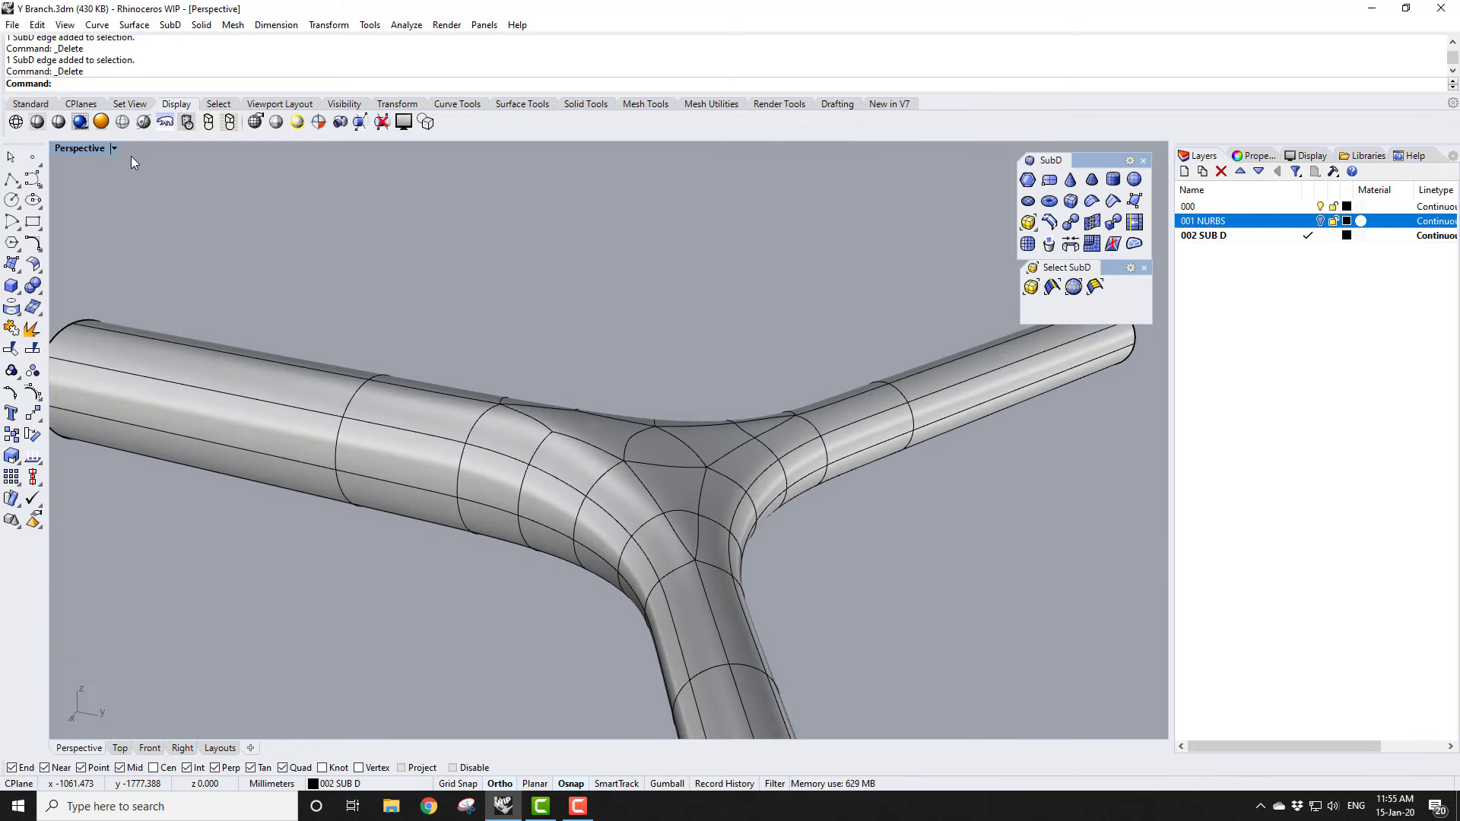
pyautogui.click(406, 25)
pyautogui.moveTo(437, 75)
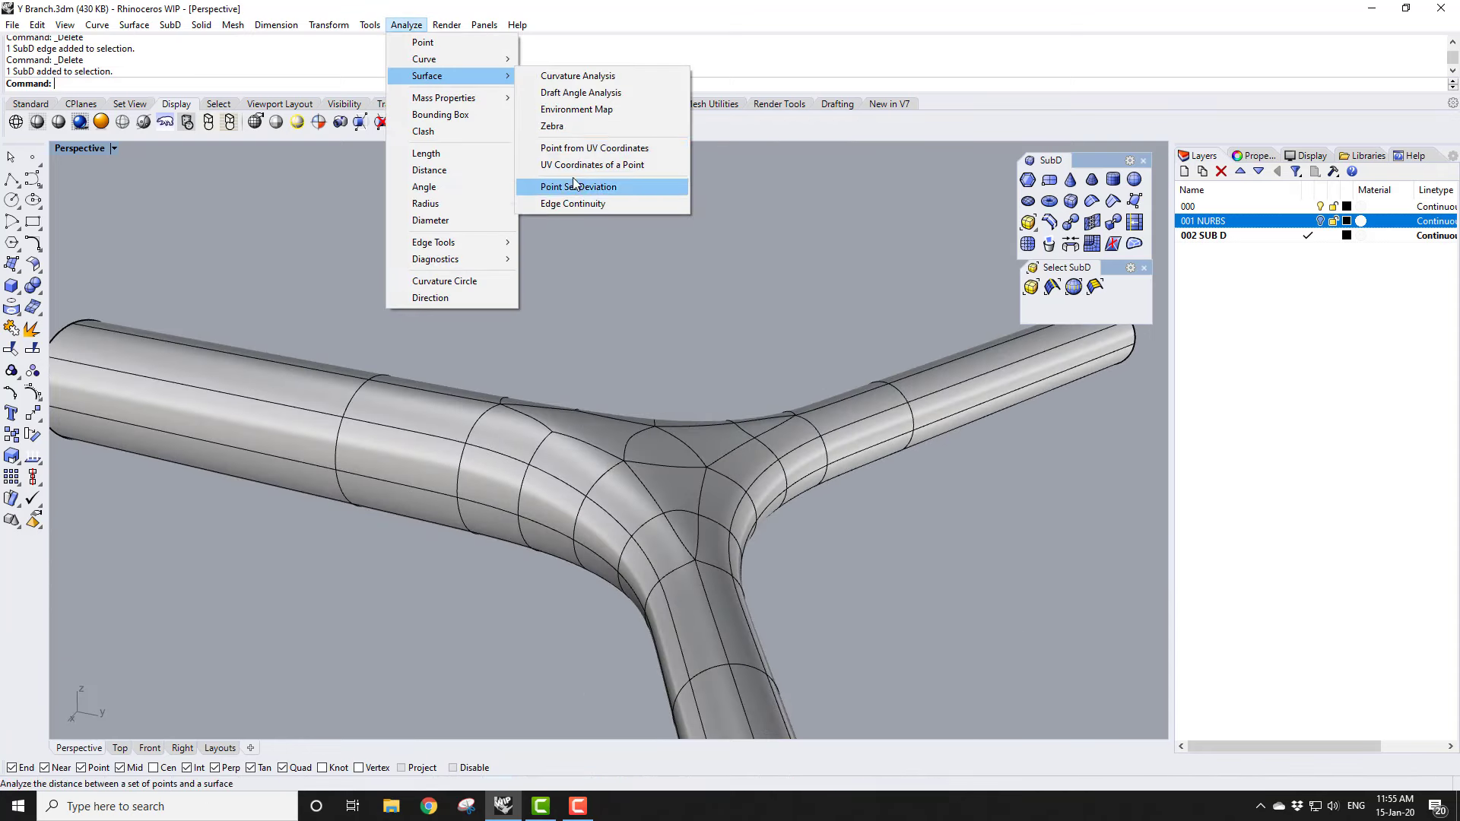
pyautogui.click(576, 110)
pyautogui.click(346, 502)
pyautogui.press('Return')
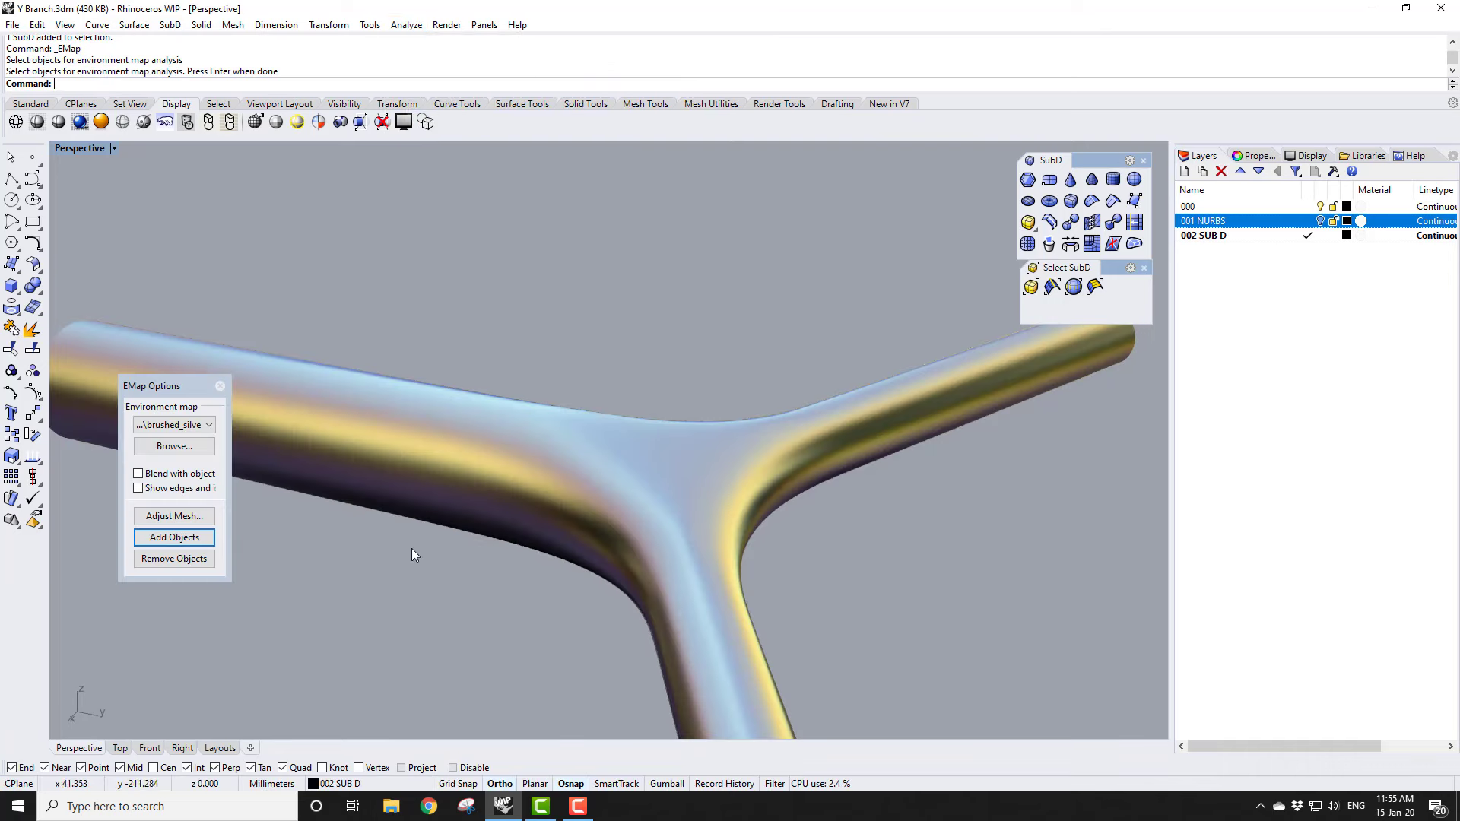
pyautogui.moveTo(412, 555); pyautogui.dragTo(806, 376, button='right')
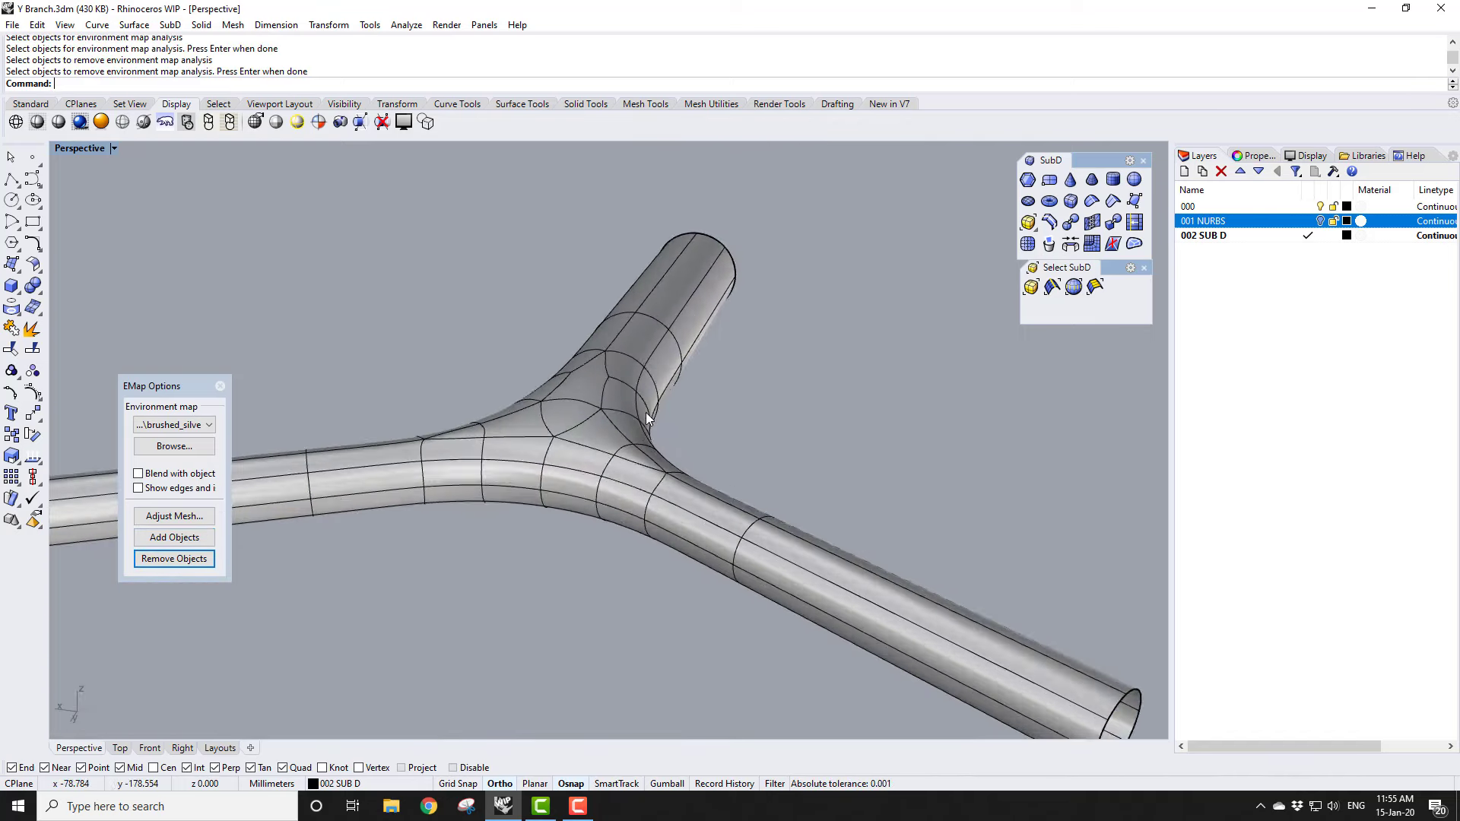
# Step: Select two adjacent SubD edges on the curved bend between the two smaller pipes, enable the Gumball and disable object snaps
pyautogui.moveTo(646, 412)
pyautogui.mouseDown(button='right')
pyautogui.moveTo(545, 568)
pyautogui.moveTo(590, 419)
pyautogui.moveTo(551, 529)
pyautogui.mouseUp(button='right')
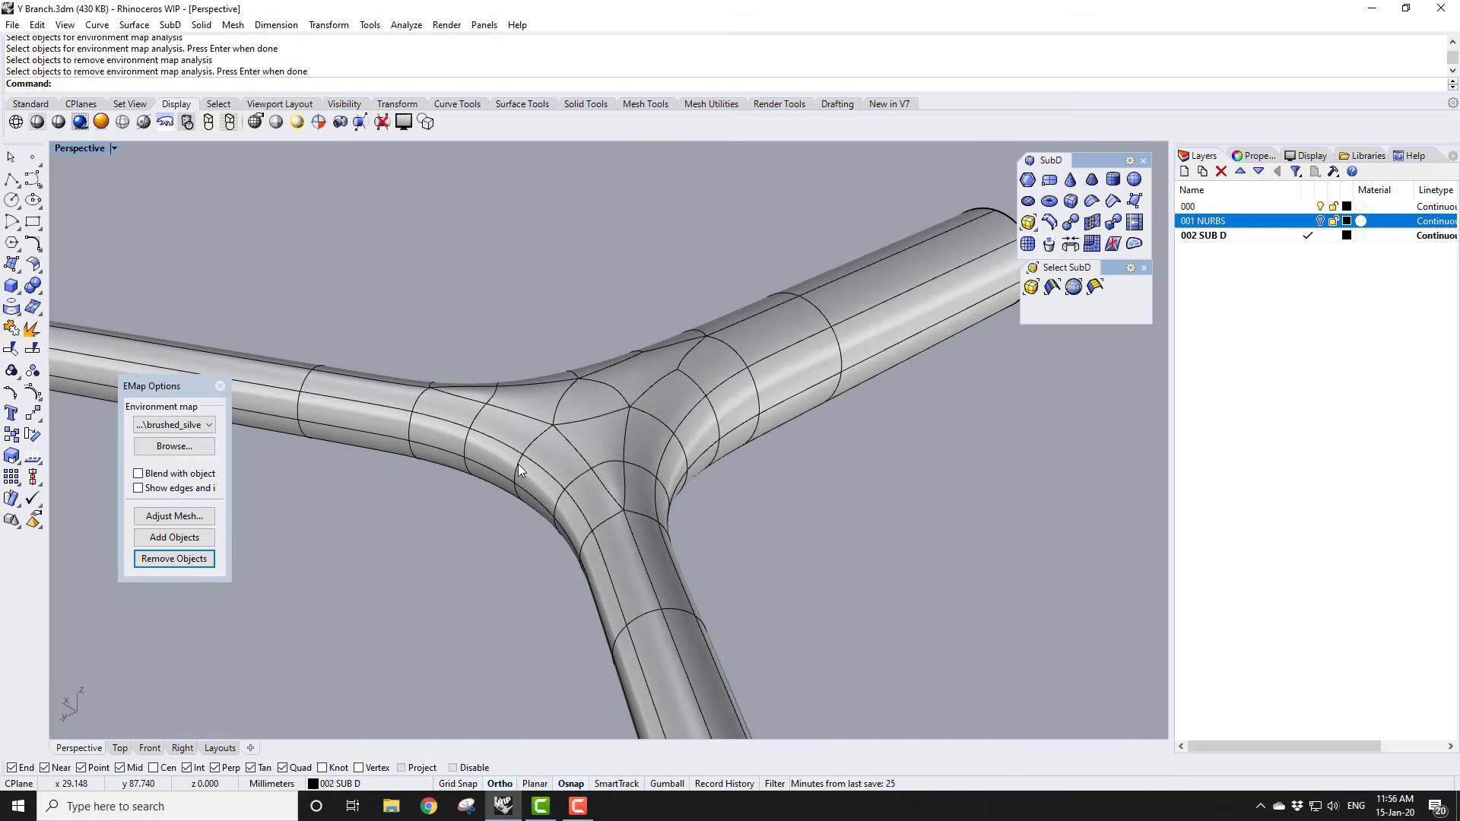
pyautogui.moveTo(517, 464); pyautogui.dragTo(404, 441, button='right')
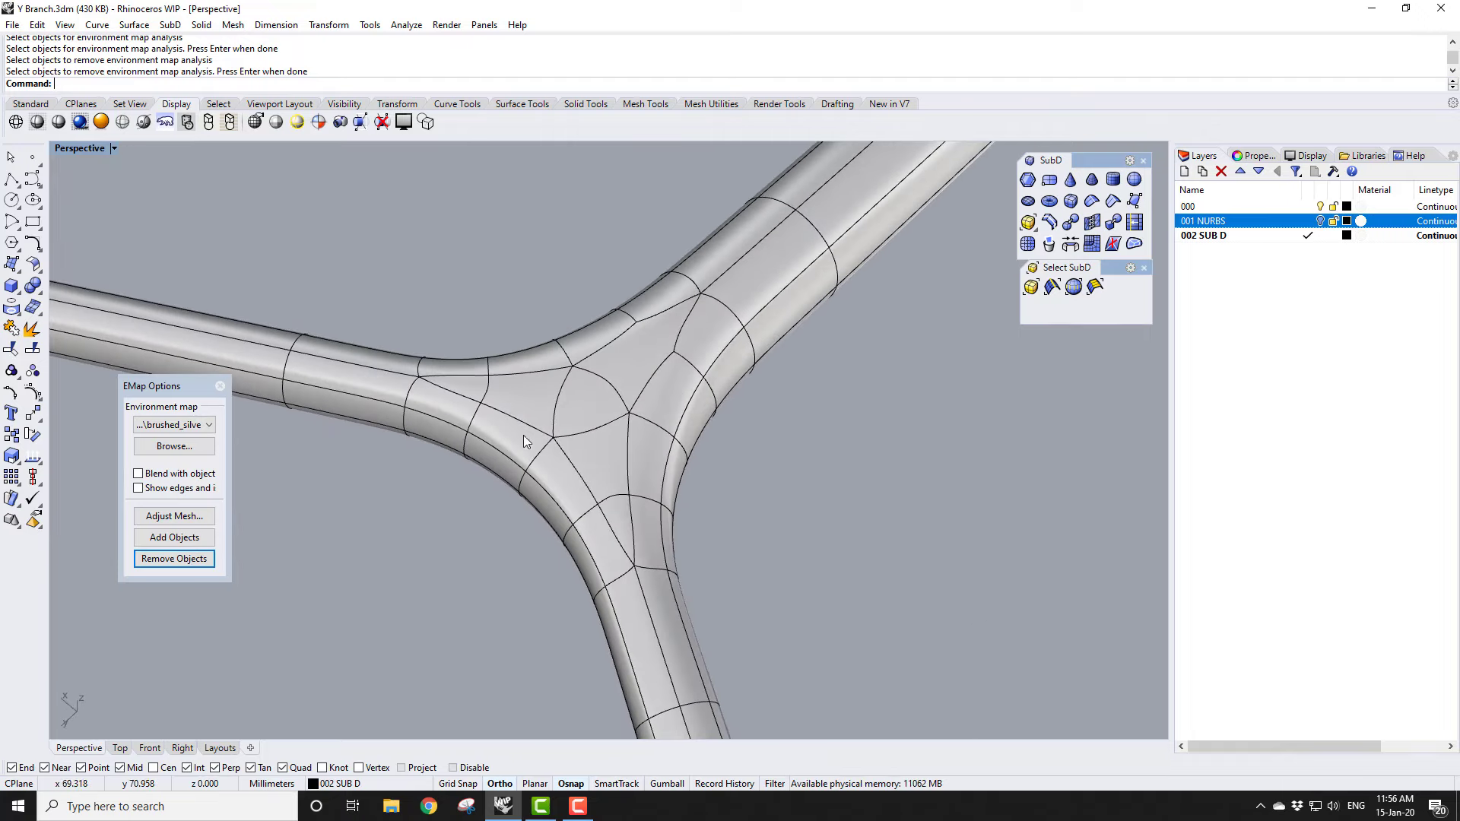
pyautogui.scroll(3, 578, 532)
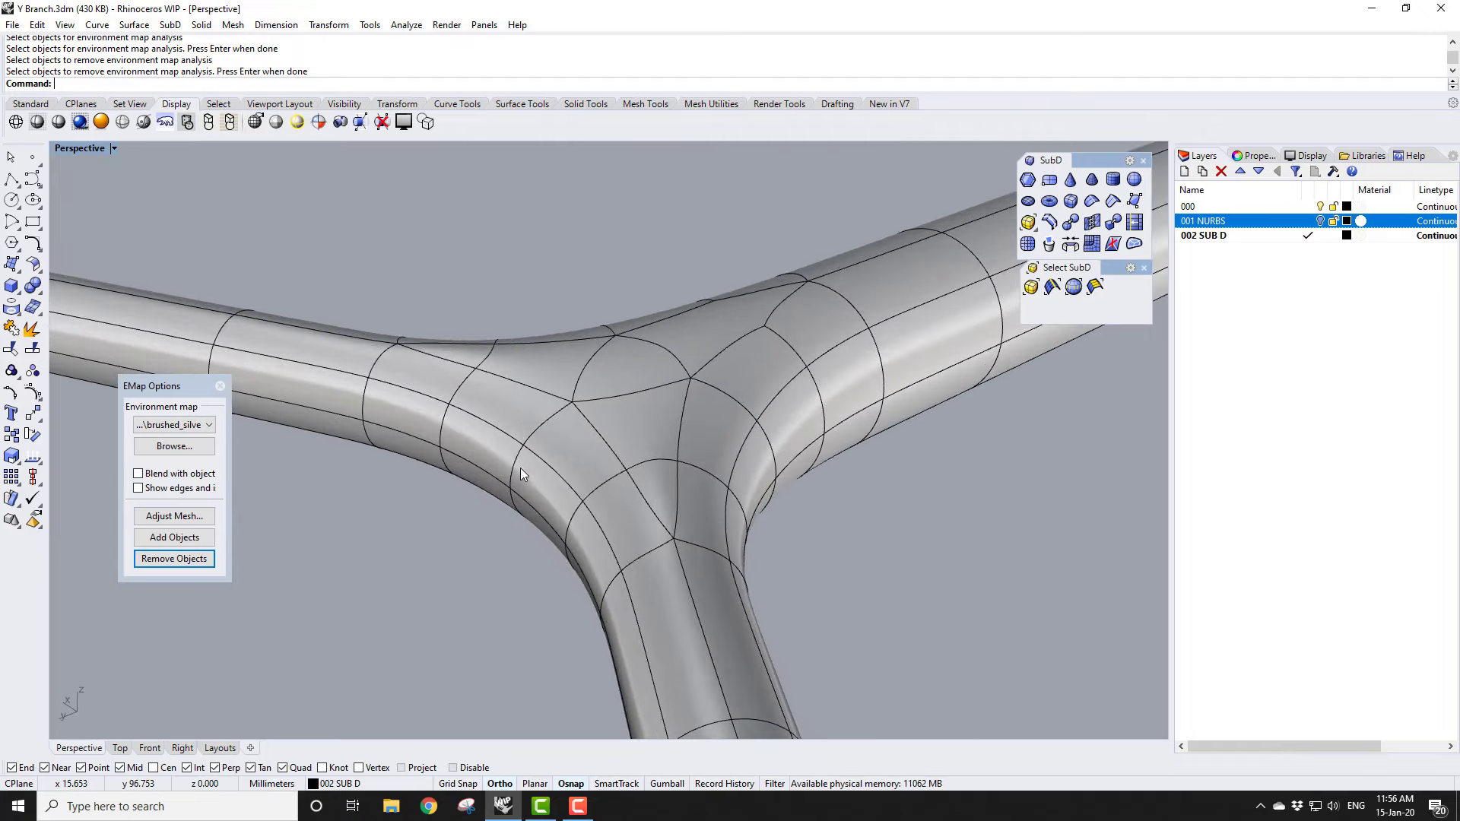
pyautogui.keyDown('ctrl'); pyautogui.keyDown('shift'); pyautogui.click(516, 462); pyautogui.keyUp('shift'); pyautogui.keyUp('ctrl')
pyautogui.keyDown('ctrl'); pyautogui.keyDown('shift'); pyautogui.click(509, 504); pyautogui.keyUp('shift'); pyautogui.keyUp('ctrl')
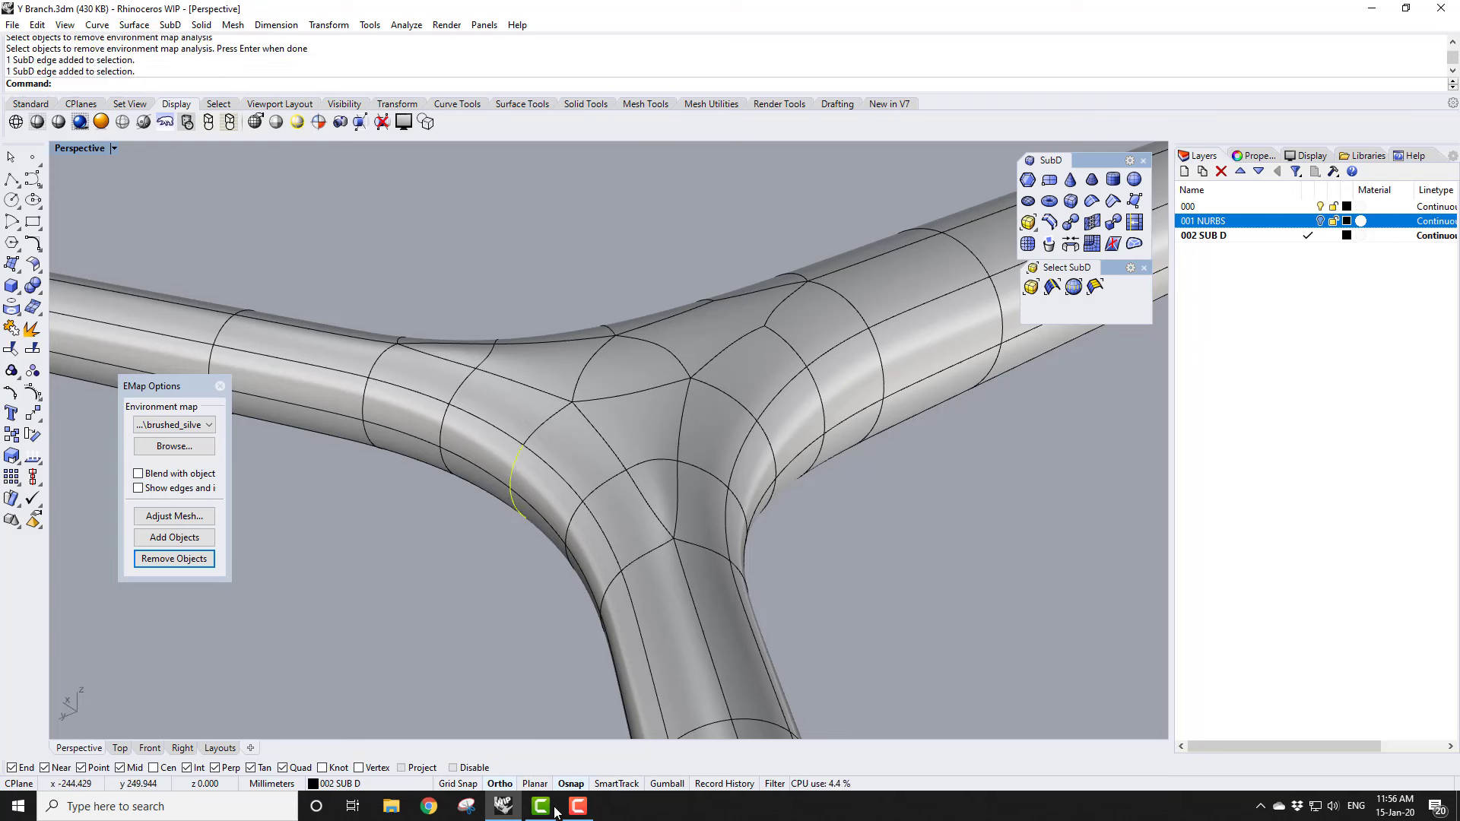
pyautogui.click(675, 784)
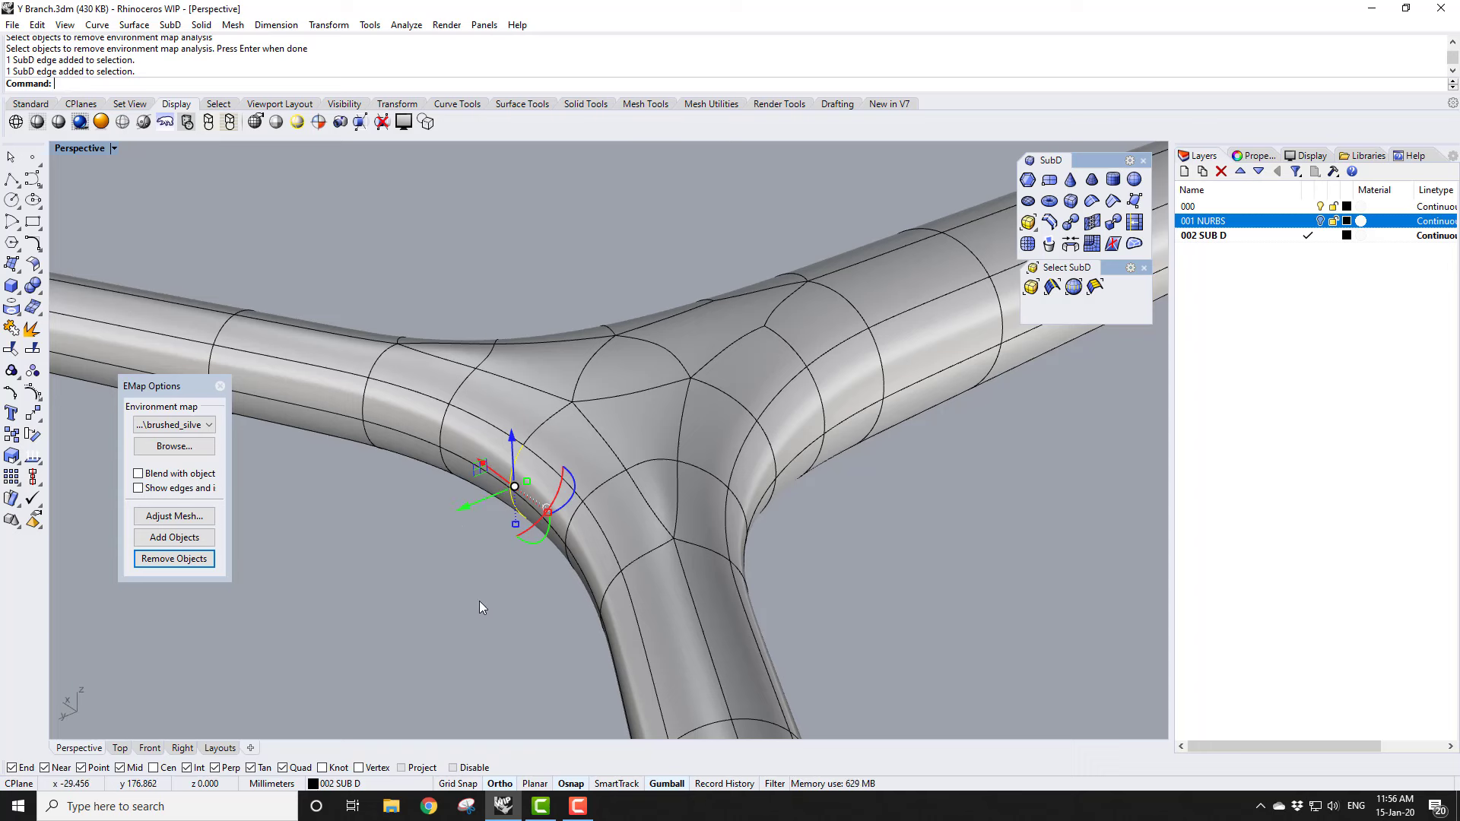
pyautogui.click(453, 767)
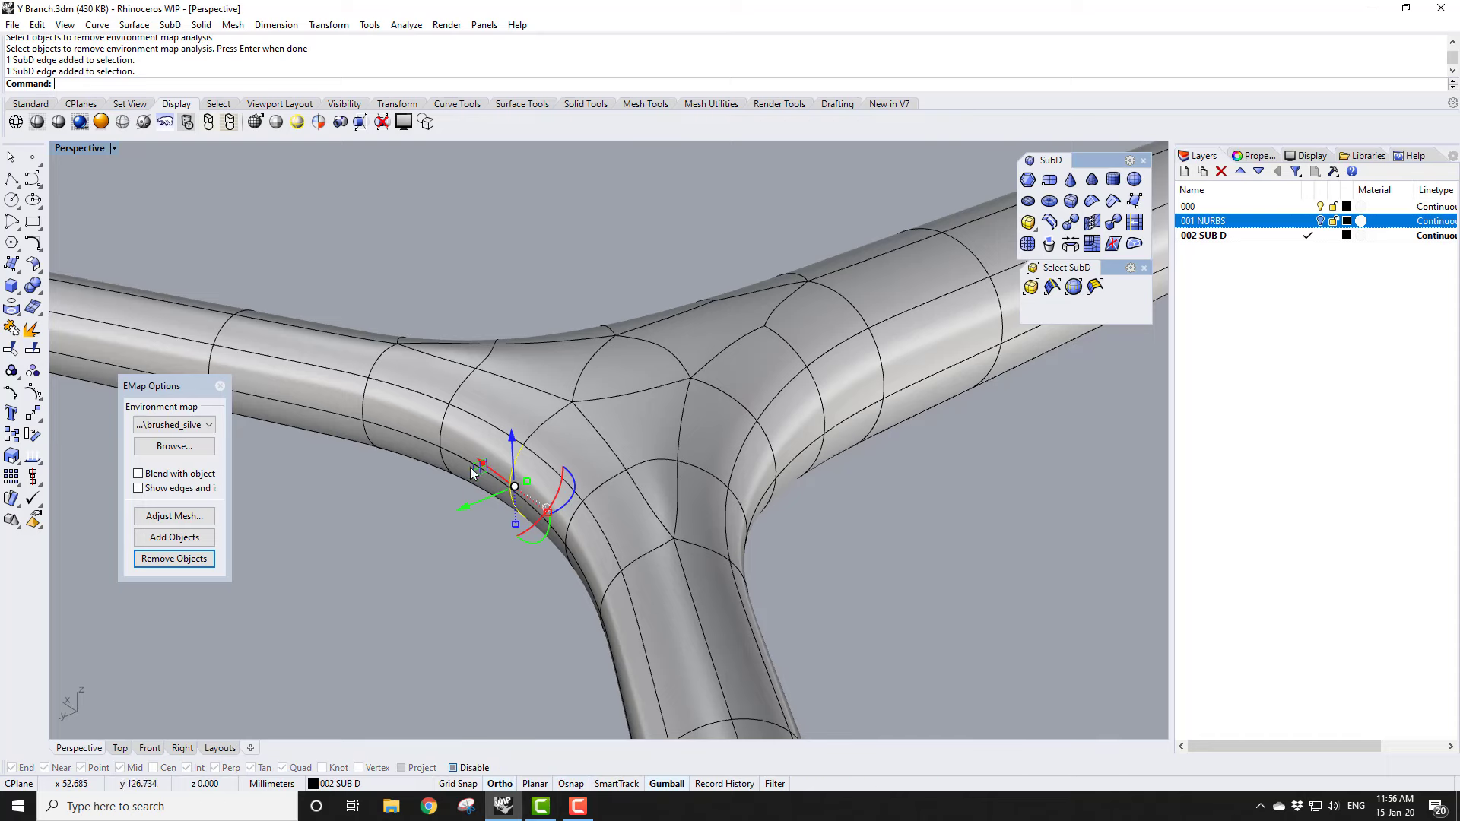
# Step: Move the two selected edges along the gumball's Y axis towards the branch's centre and deselect them
pyautogui.scroll(5, 471, 473)
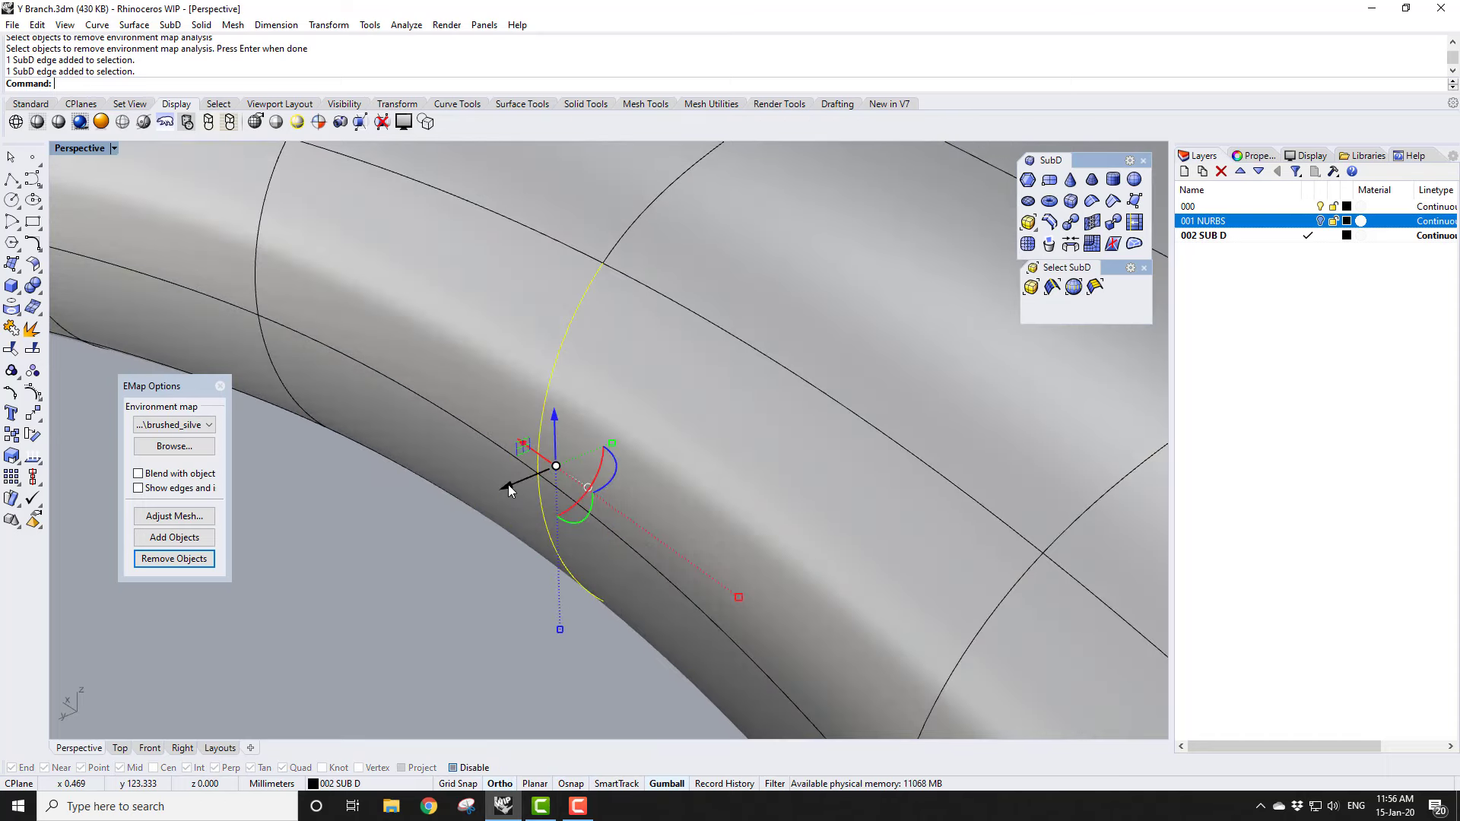
pyautogui.moveTo(508, 485); pyautogui.dragTo(576, 468)
pyautogui.scroll(-8, 564, 489)
pyautogui.click(499, 568)
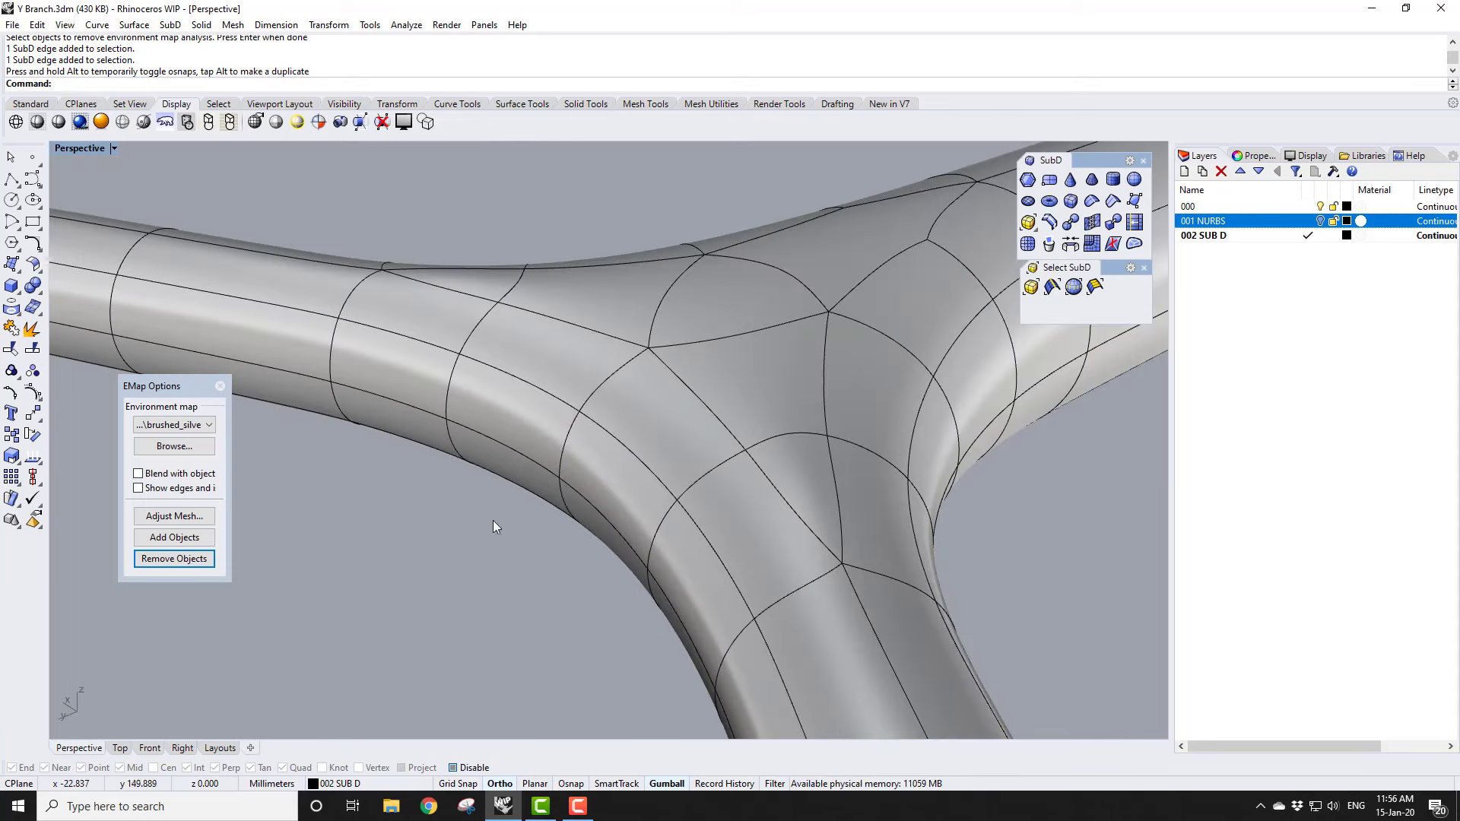
# Step: Examine the edge layout and smoothness of the Y-branch junction from all sides
pyautogui.moveTo(493, 527); pyautogui.dragTo(649, 458, button='right')
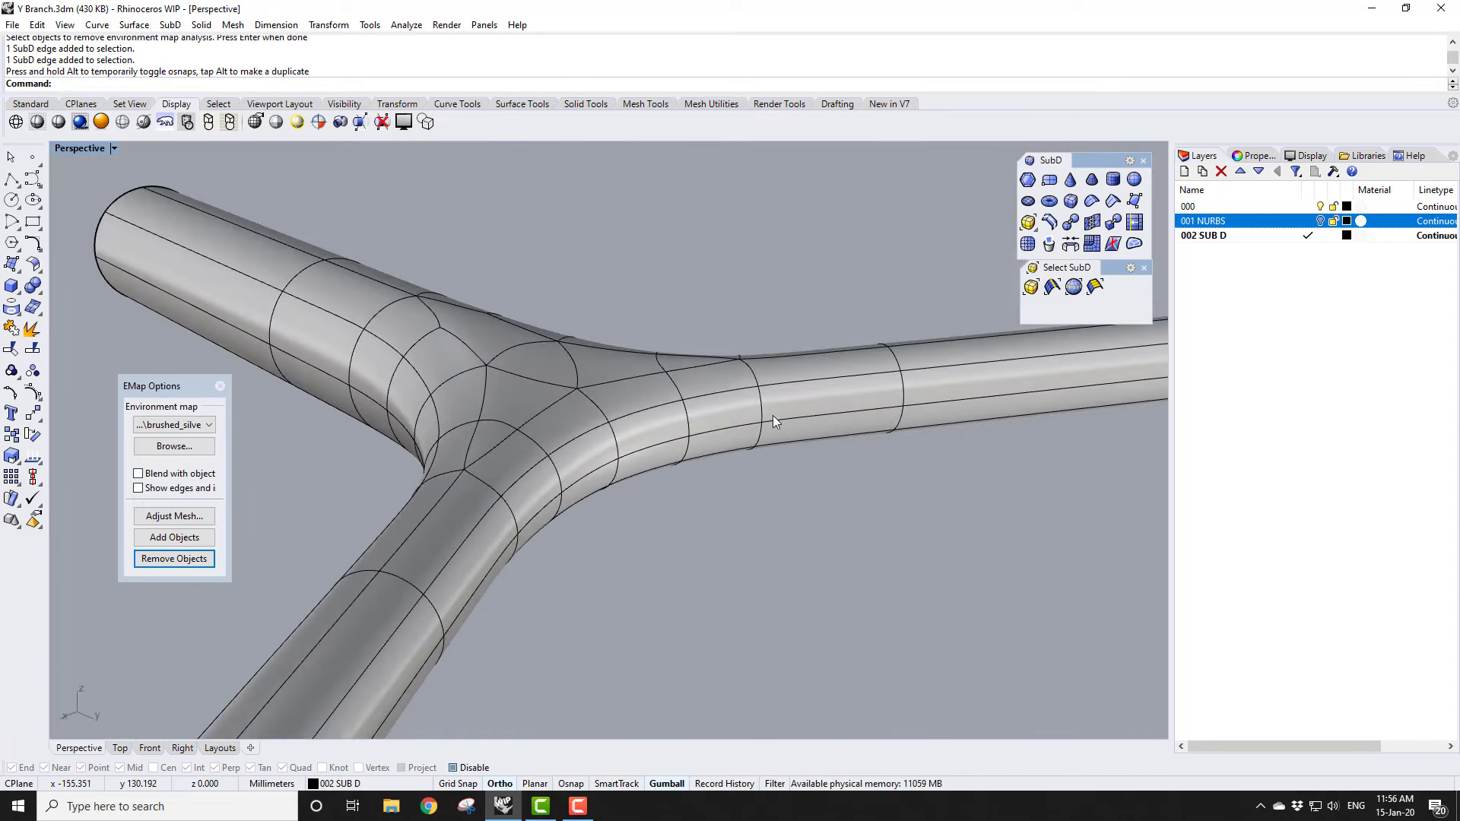
pyautogui.moveTo(764, 549); pyautogui.dragTo(599, 518, button='right')
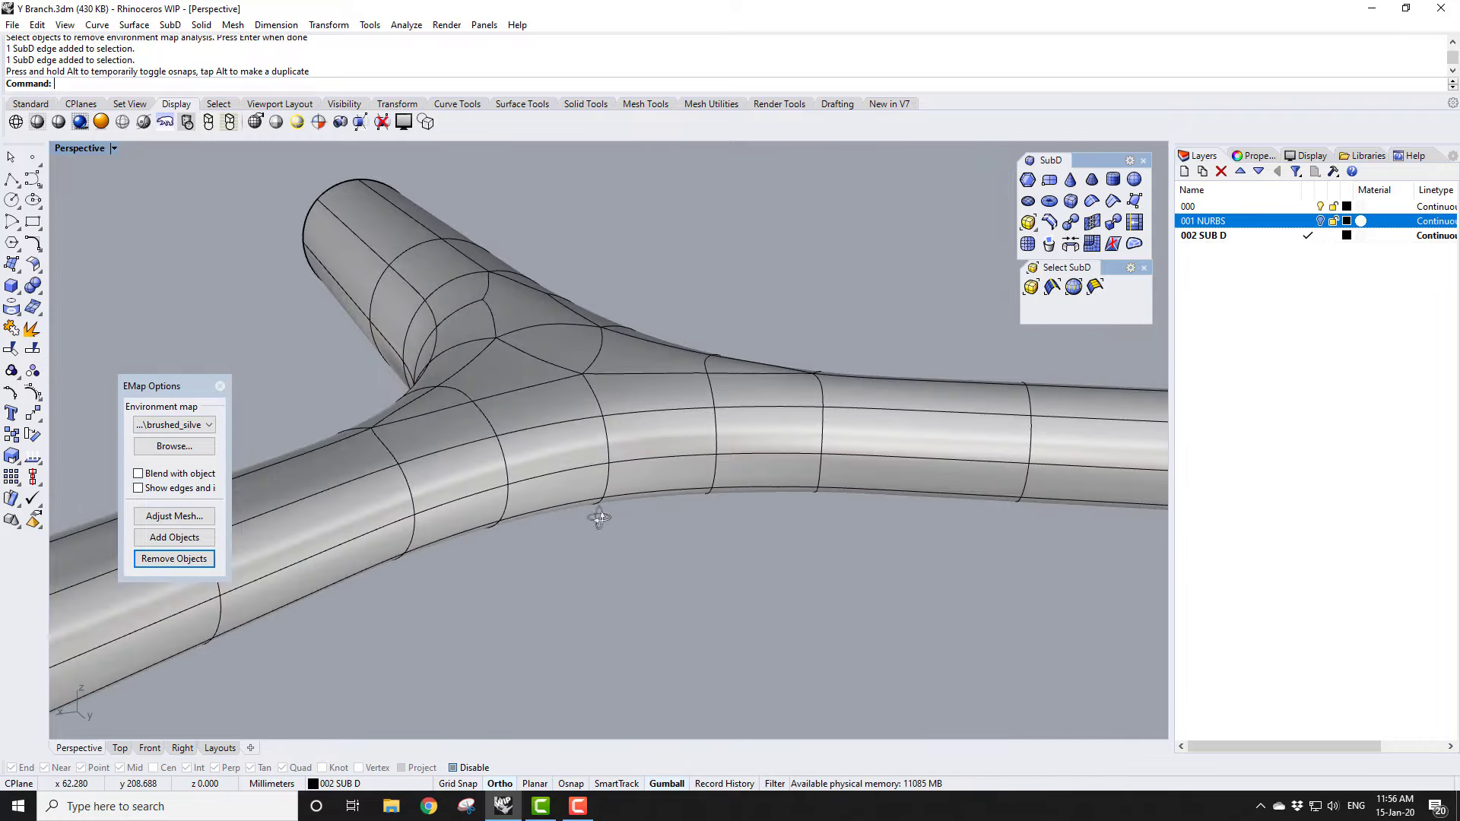
pyautogui.moveTo(674, 372); pyautogui.dragTo(707, 476, button='right')
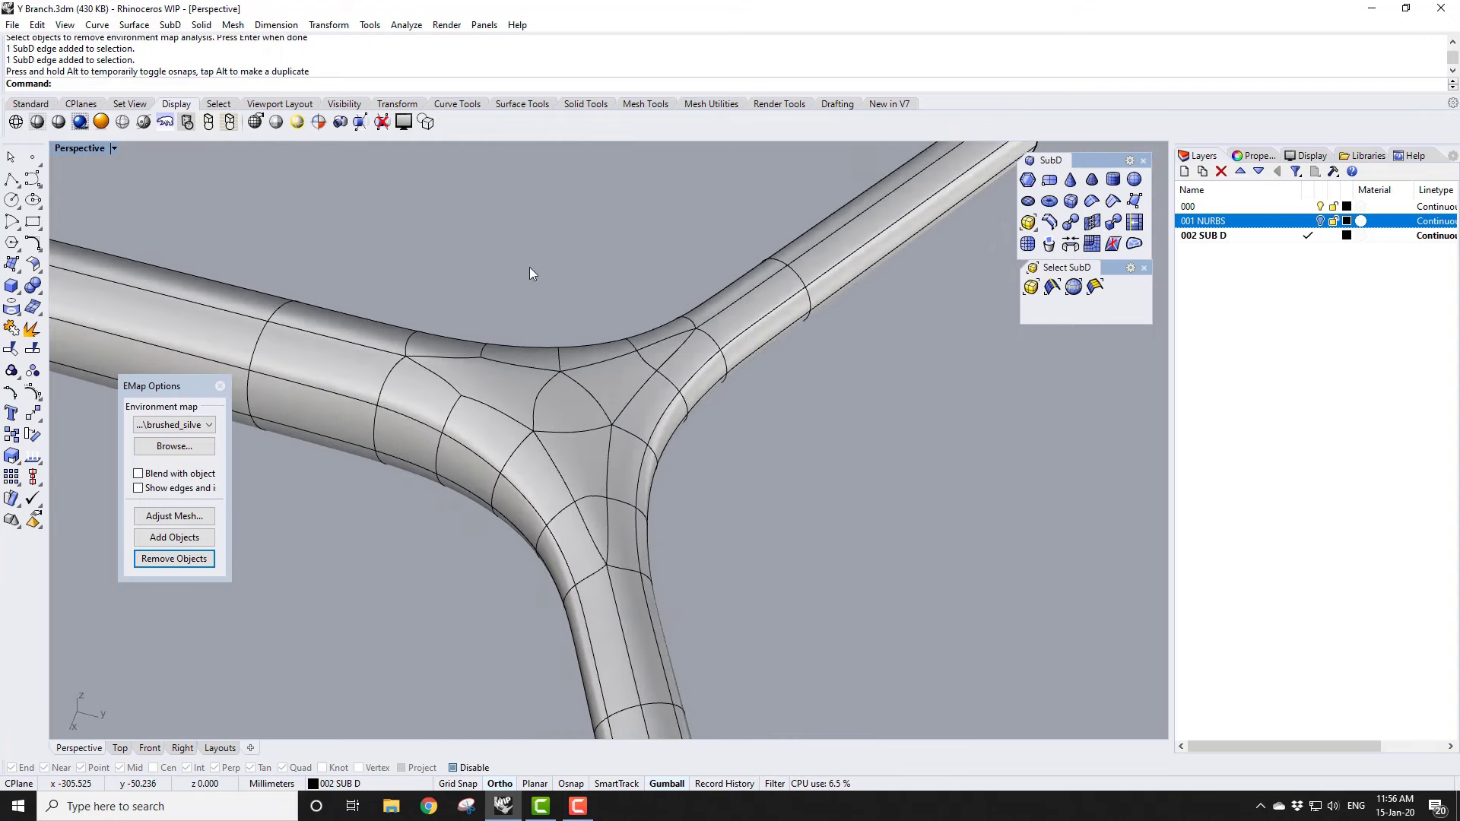
pyautogui.moveTo(710, 563); pyautogui.dragTo(865, 553, button='right')
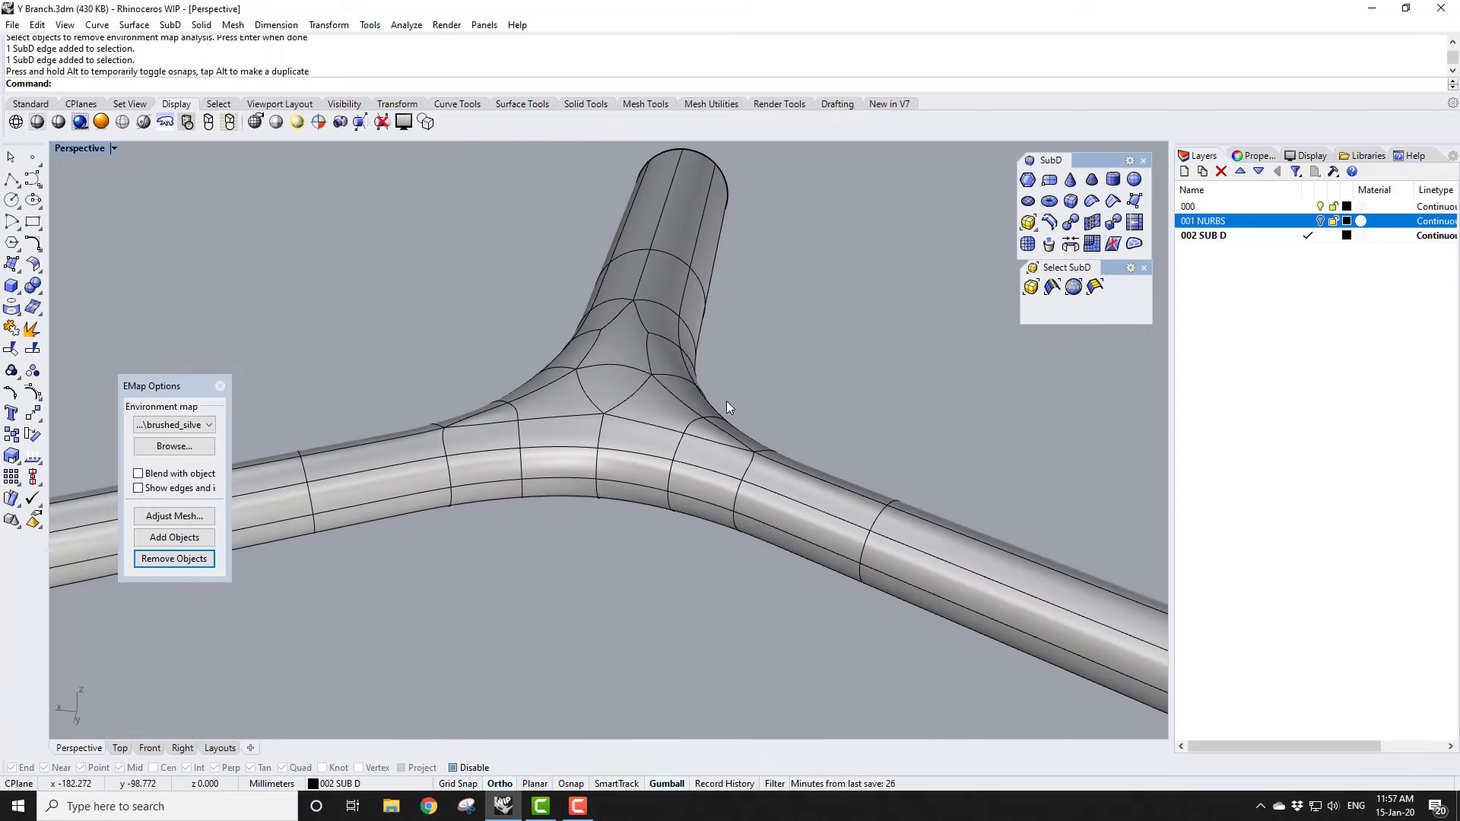
pyautogui.moveTo(462, 456); pyautogui.dragTo(824, 497, button='right')
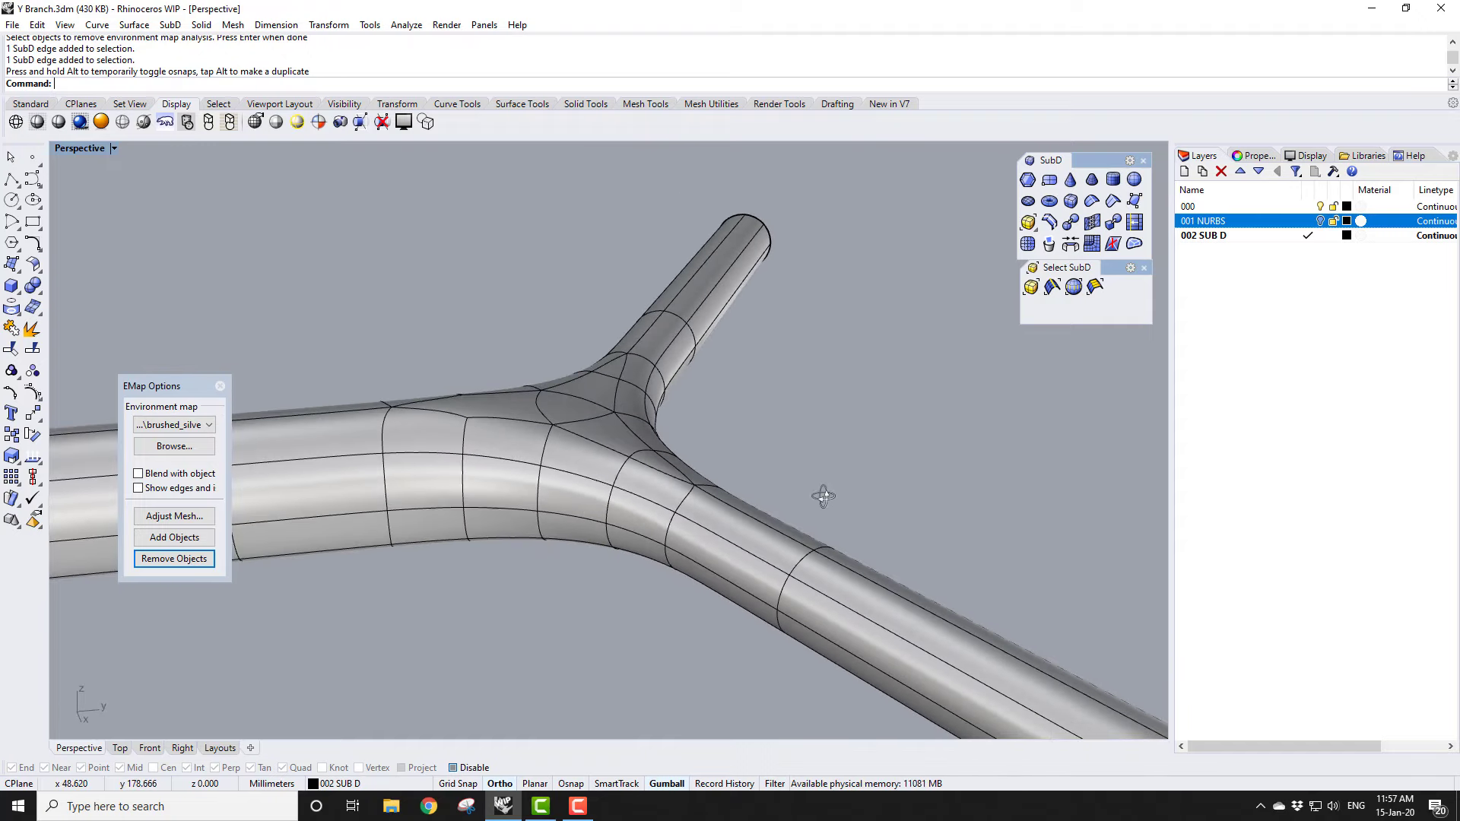
pyautogui.moveTo(736, 450); pyautogui.dragTo(778, 519, button='right')
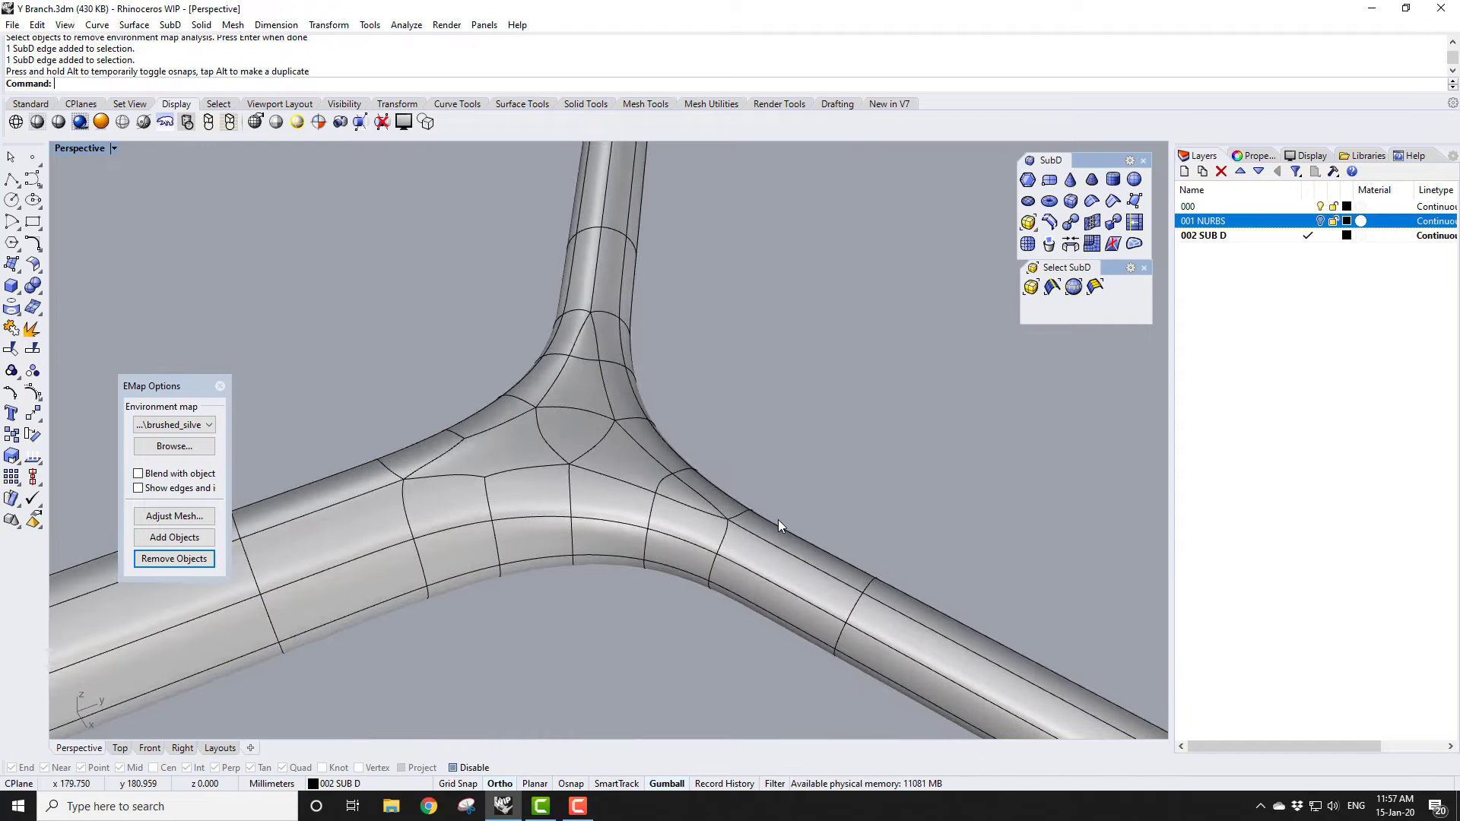
# Step: Delete the two opposite short cross edges, above and below, where one small pipe meets the Y-branch junction
pyautogui.scroll(6, 753, 563)
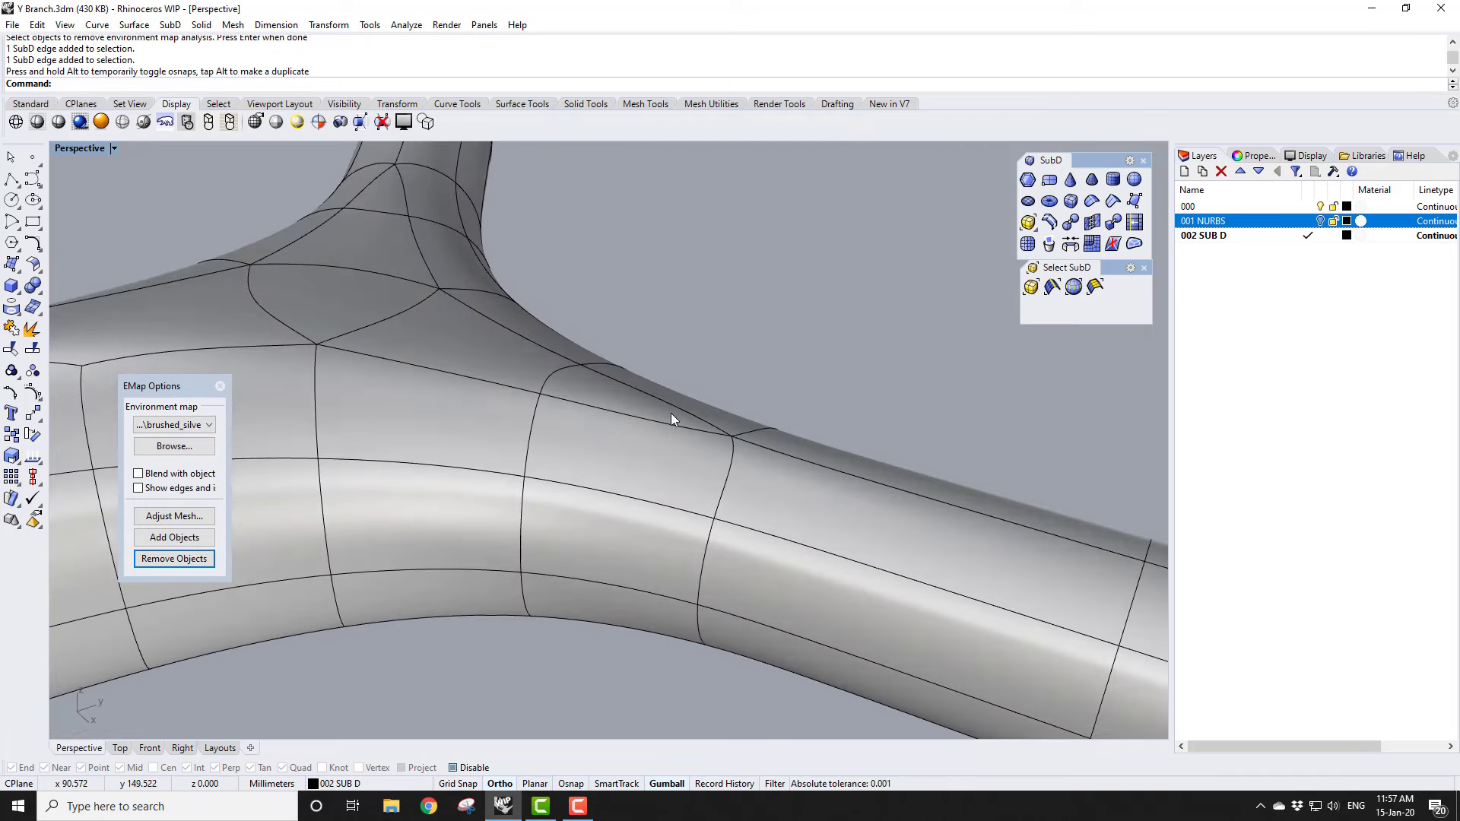
pyautogui.click(554, 373)
pyautogui.moveTo(579, 550); pyautogui.dragTo(537, 427, button='right')
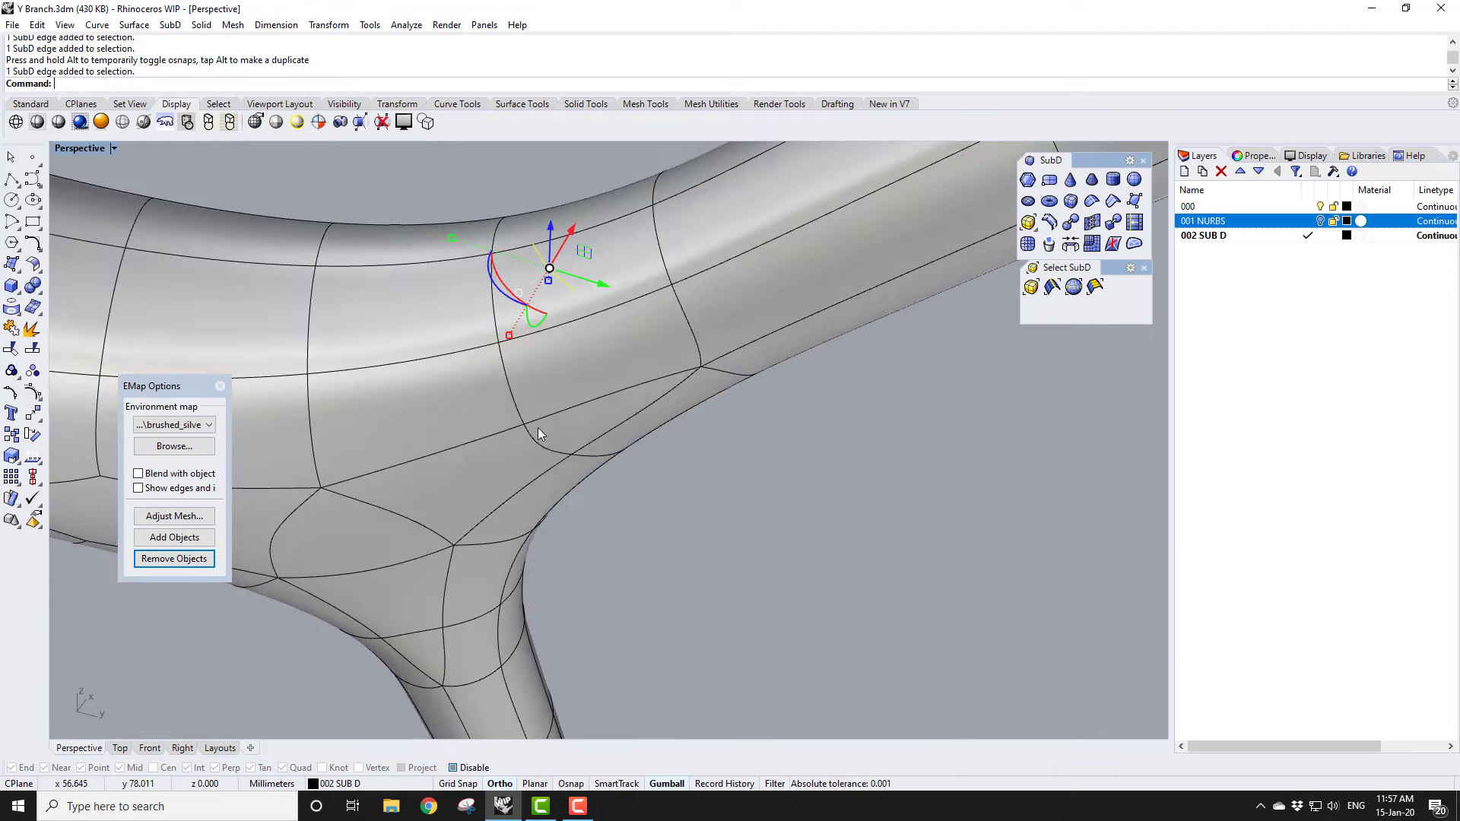
pyautogui.keyDown('ctrl'); pyautogui.keyDown('shift'); pyautogui.click(536, 441); pyautogui.keyUp('shift'); pyautogui.keyUp('ctrl')
pyautogui.press('Delete')
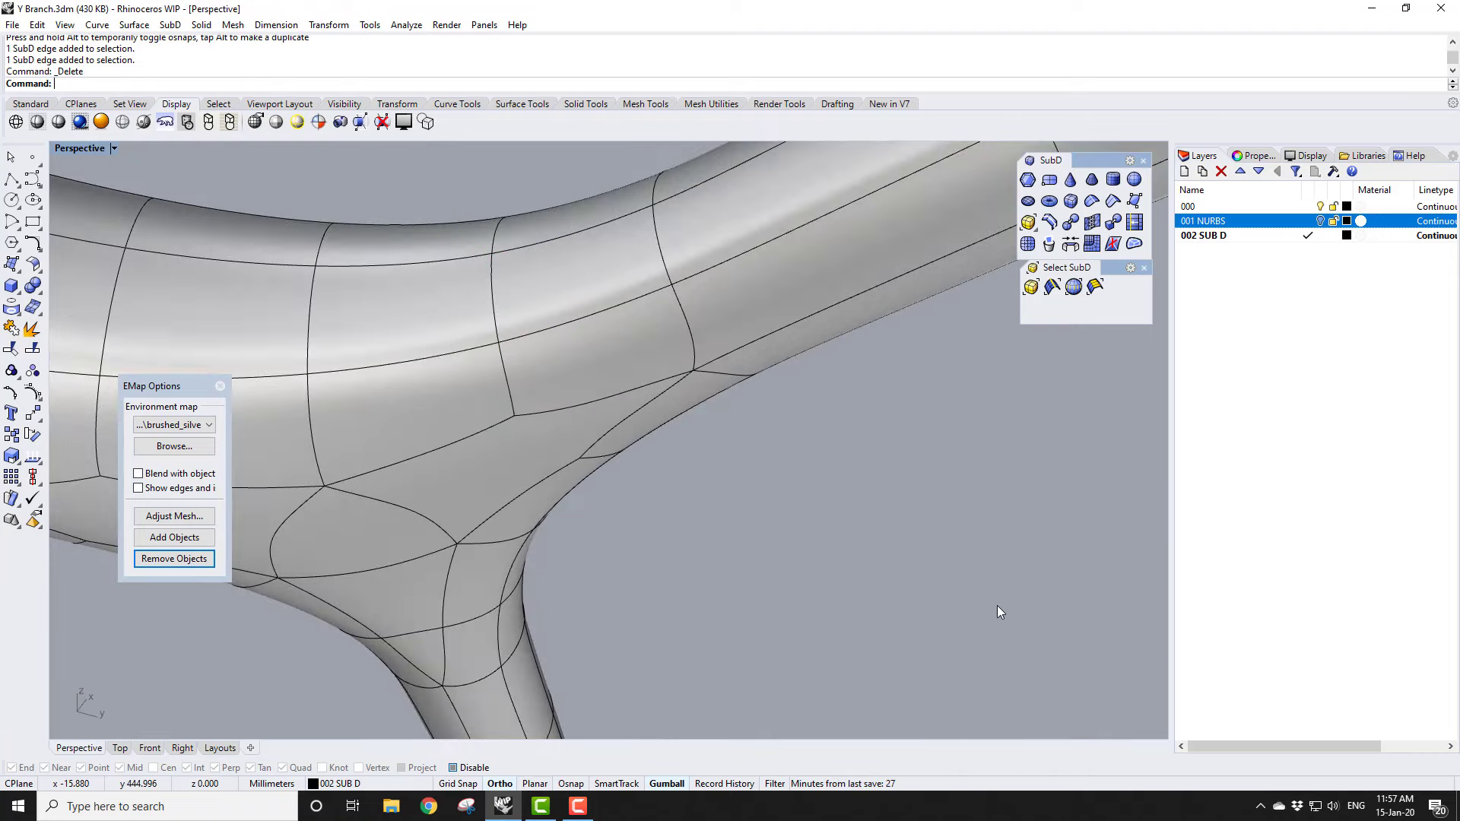
# Step: Delete the matching pair of short cross edges, above and below, at the other small pipe's side of the junction
pyautogui.moveTo(754, 461); pyautogui.dragTo(723, 654, button='right')
pyautogui.scroll(3, 551, 334)
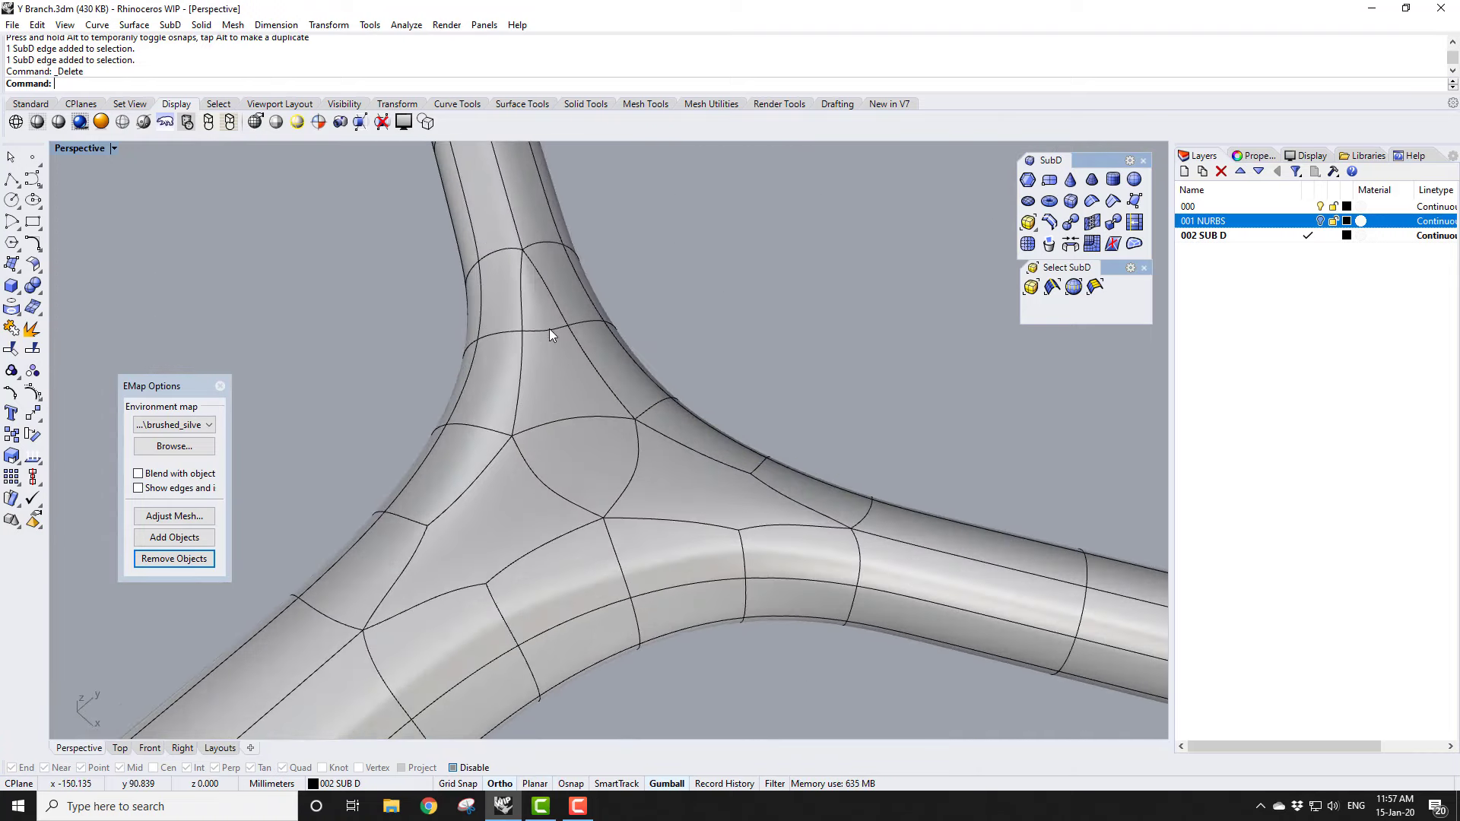
pyautogui.keyDown('ctrl'); pyautogui.keyDown('shift'); pyautogui.click(543, 331); pyautogui.keyUp('shift'); pyautogui.keyUp('ctrl')
pyautogui.moveTo(543, 331); pyautogui.dragTo(461, 546, button='right')
pyautogui.keyDown('ctrl'); pyautogui.keyDown('shift'); pyautogui.click(496, 473); pyautogui.keyUp('shift'); pyautogui.keyUp('ctrl')
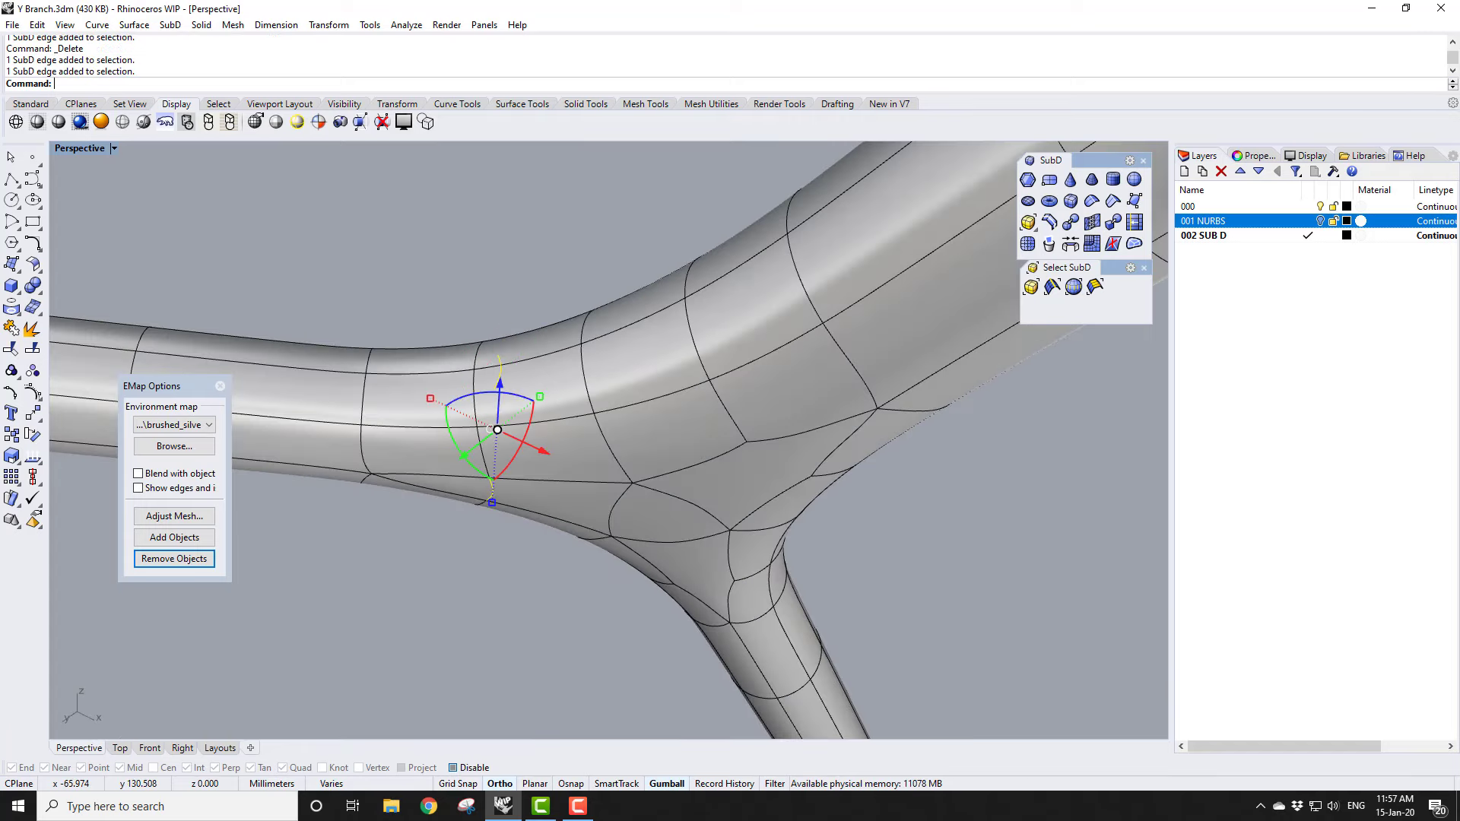
pyautogui.click(321, 661)
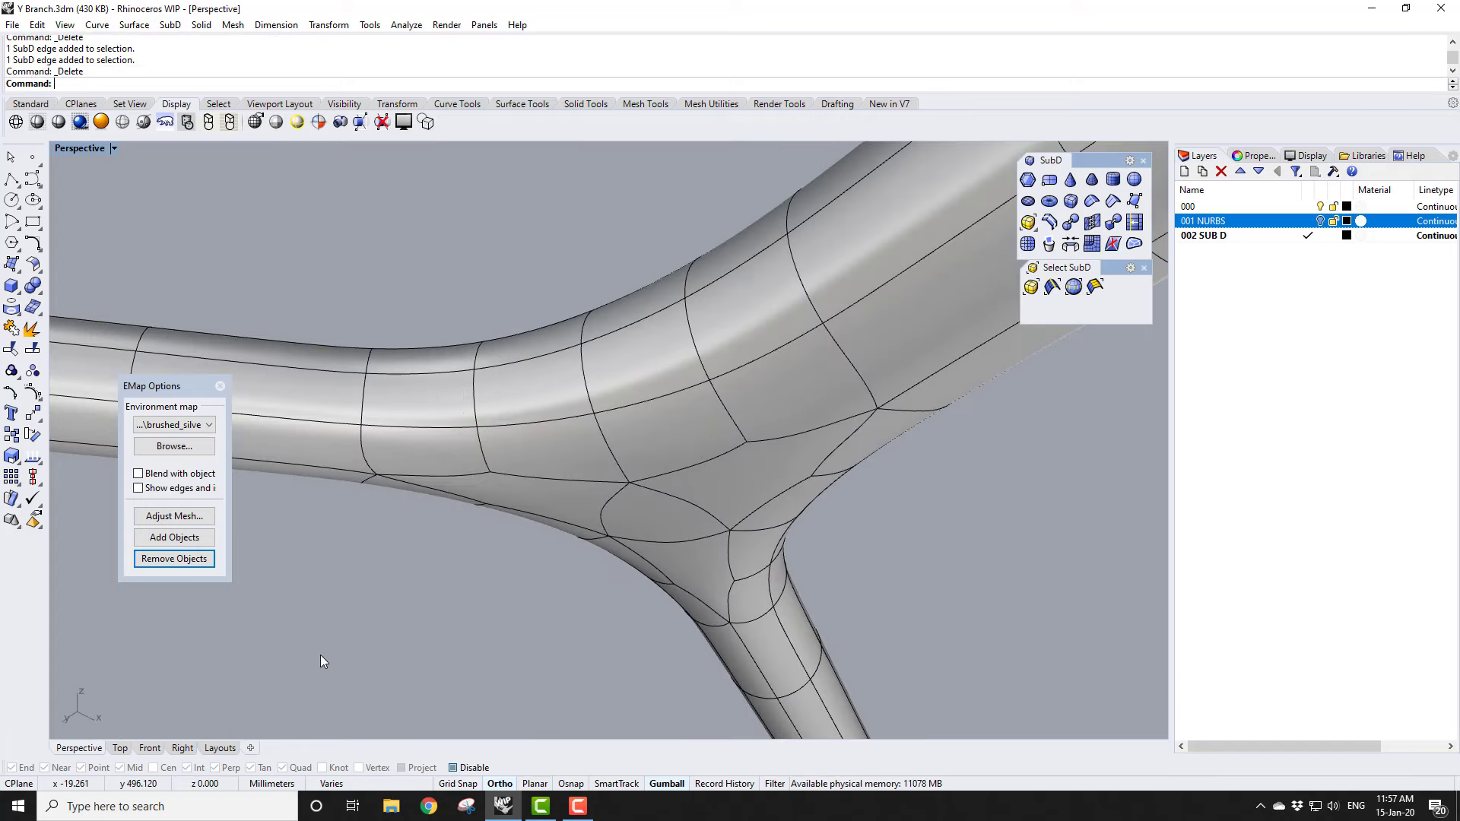
# Step: Add the SubD branch to the Environment Map analysis and examine the reflections on the branches and their facing open ends
pyautogui.click(563, 417)
pyautogui.click(174, 537)
pyautogui.moveTo(509, 604)
pyautogui.mouseDown(button='right')
pyautogui.moveTo(610, 459)
pyautogui.moveTo(667, 608)
pyautogui.moveTo(703, 430)
pyautogui.moveTo(275, 389)
pyautogui.mouseUp(button='right')
pyautogui.scroll(-5, 655, 606)
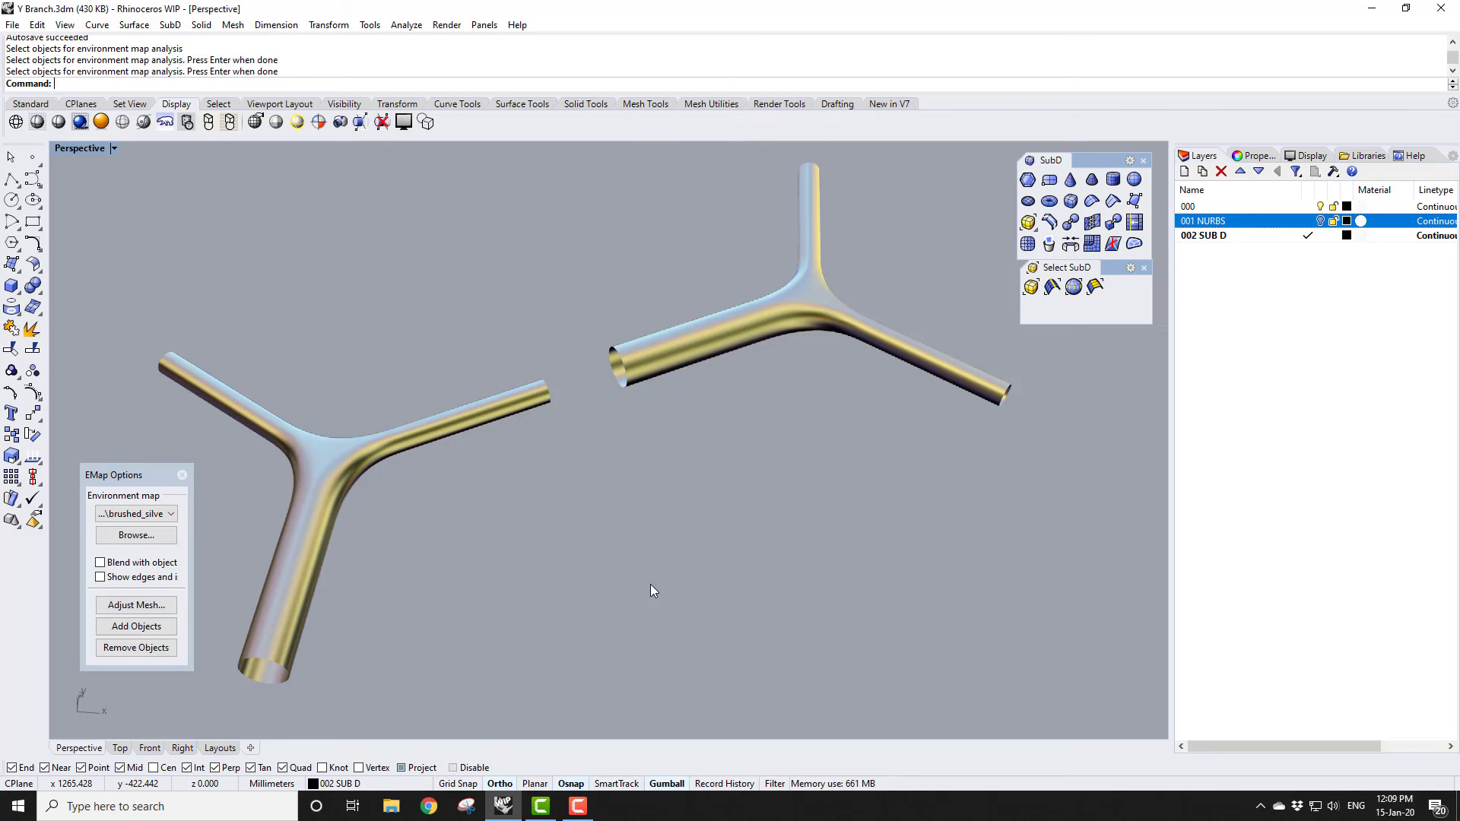
pyautogui.scroll(2, 681, 381)
pyautogui.scroll(2, 550, 272)
pyautogui.scroll(2, 556, 269)
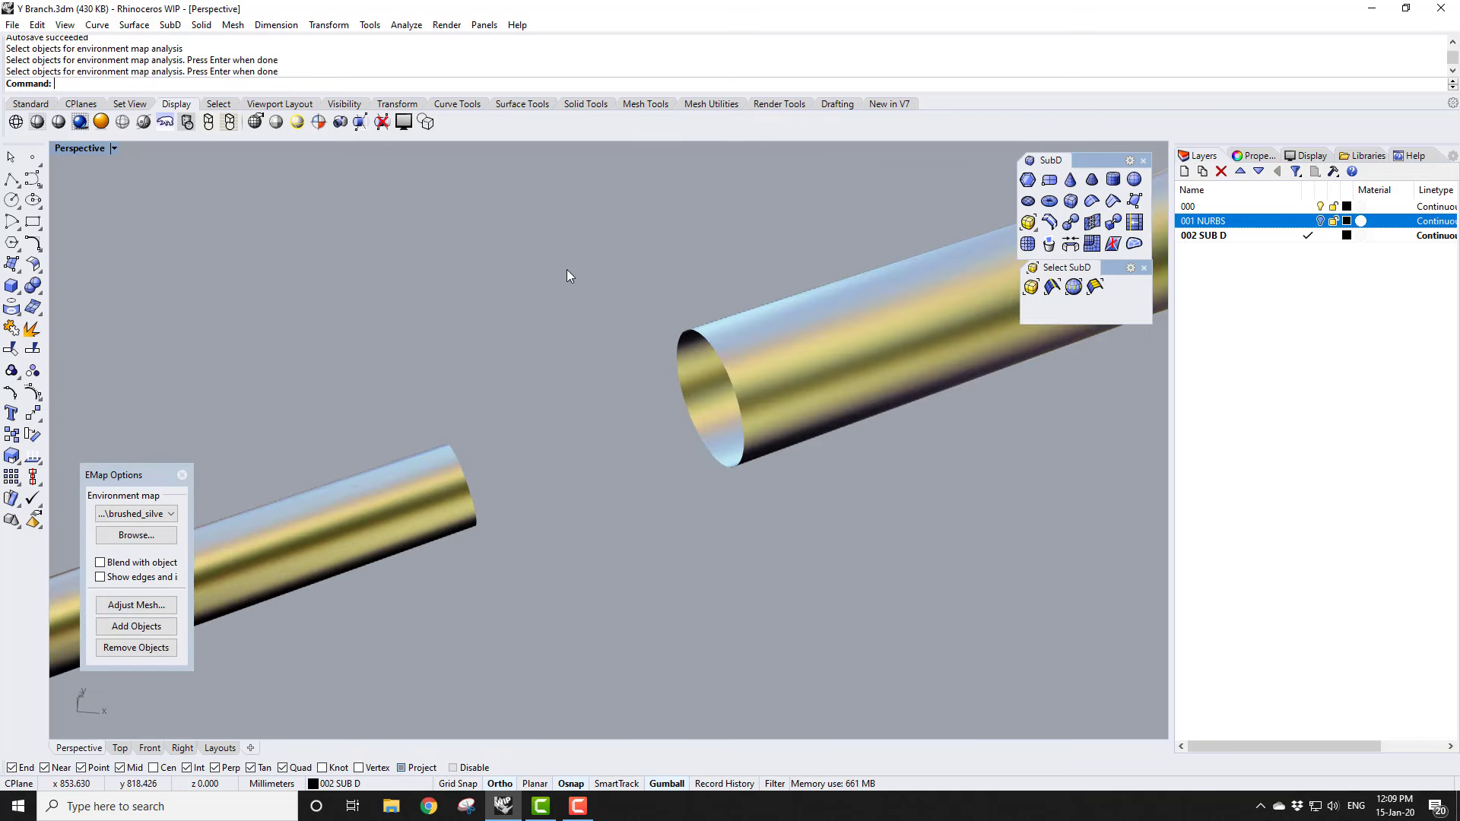
# Step: Remove both SubD branches from the Environment Map analysis
pyautogui.click(150, 648)
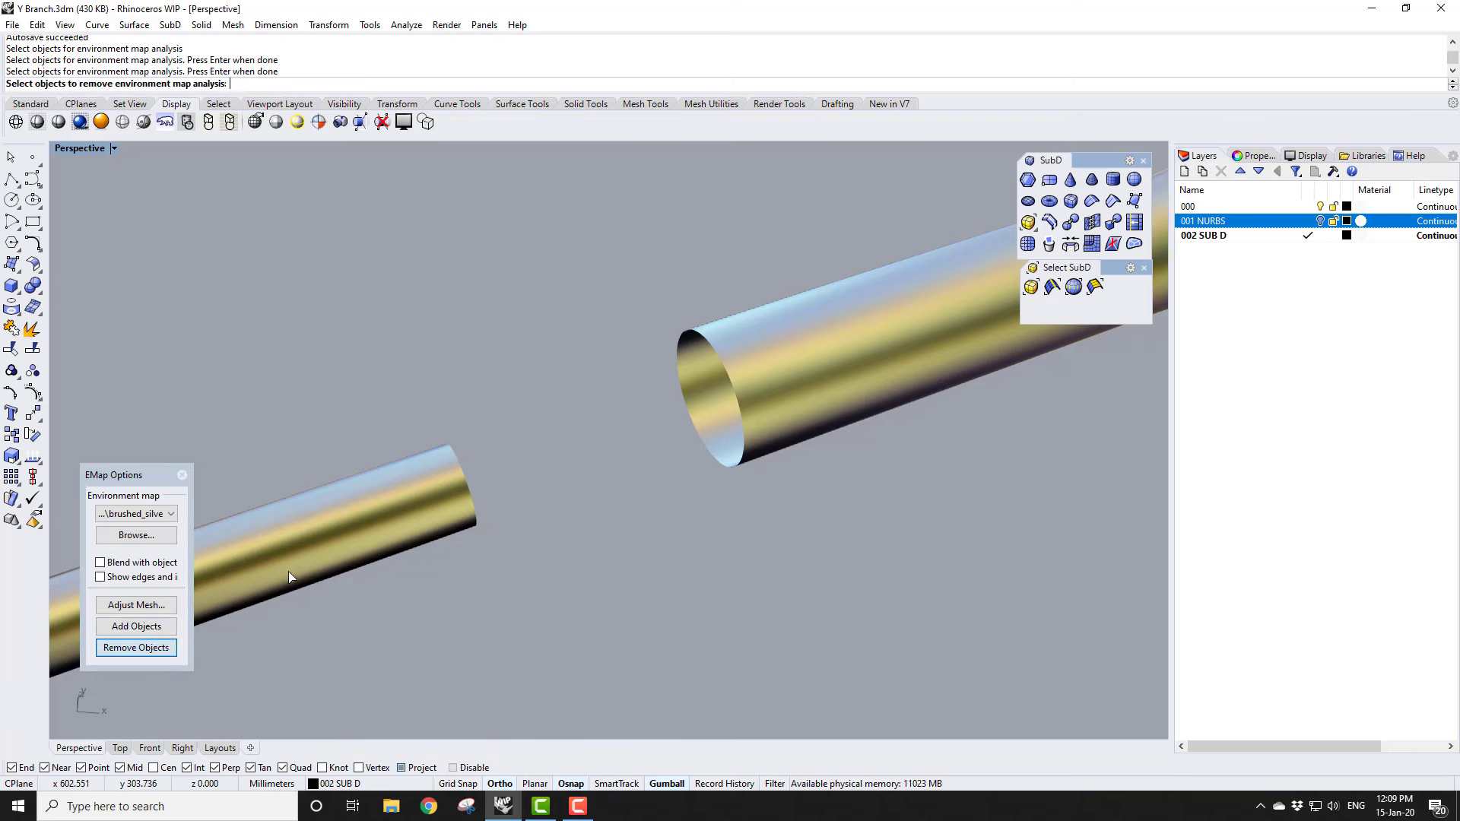
pyautogui.click(327, 548)
pyautogui.click(869, 341)
pyautogui.press('Return')
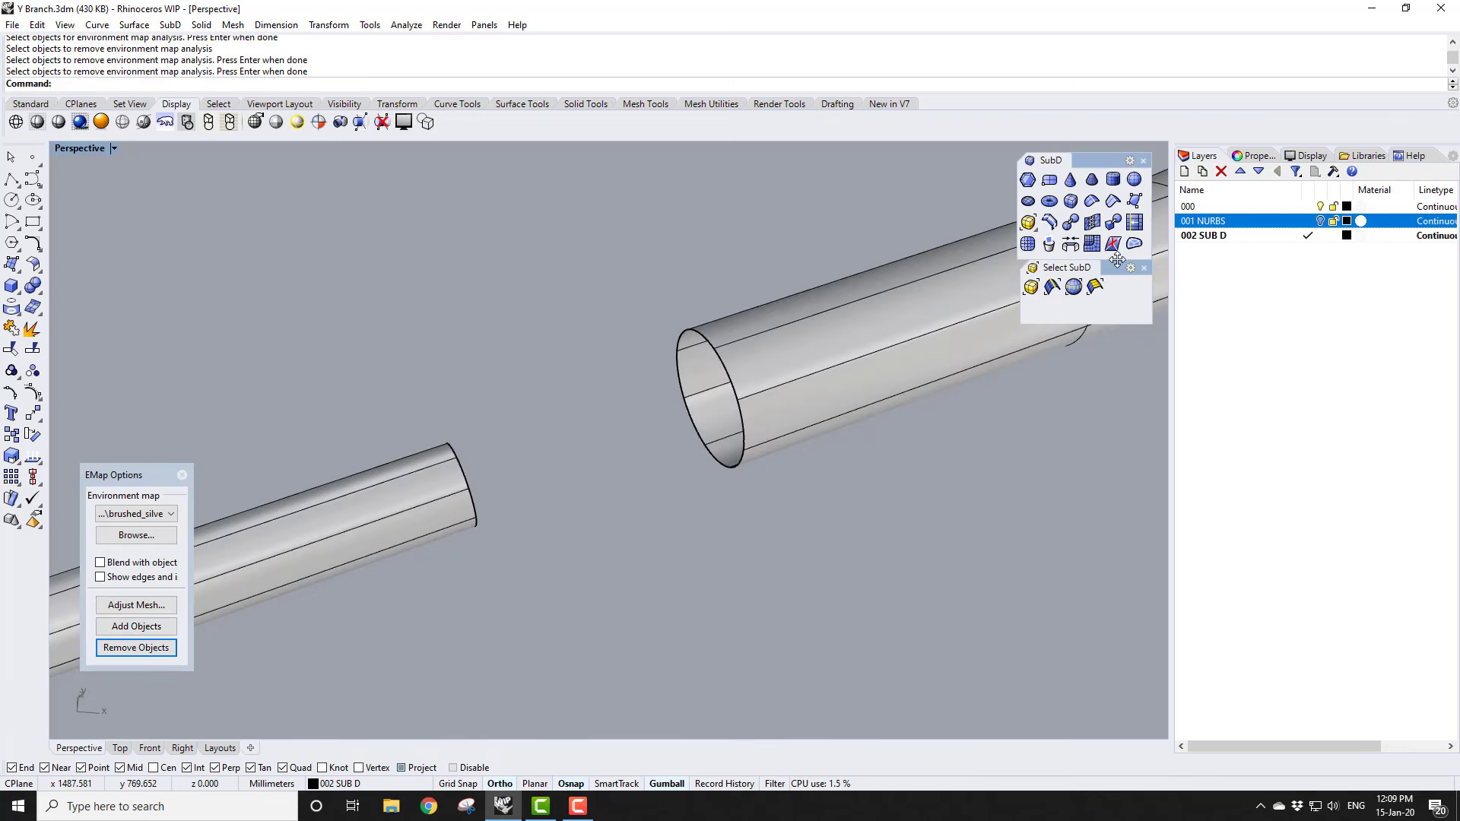
# Step: Bridge the facing open edge loops of the two SubD branches with 3 joined segments and 44% straightness
pyautogui.click(1072, 246)
pyautogui.click(740, 398)
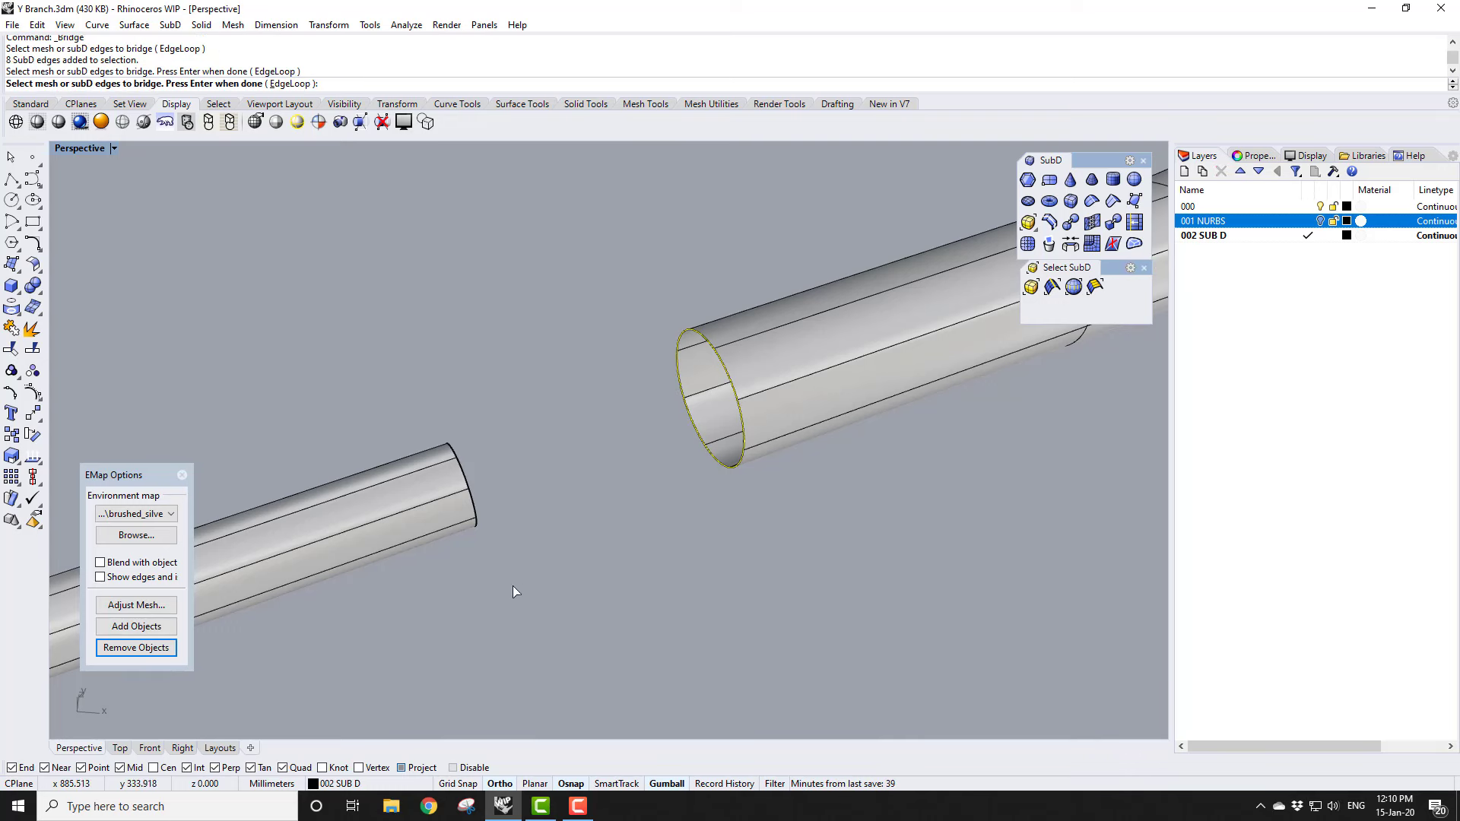
pyautogui.click(470, 490)
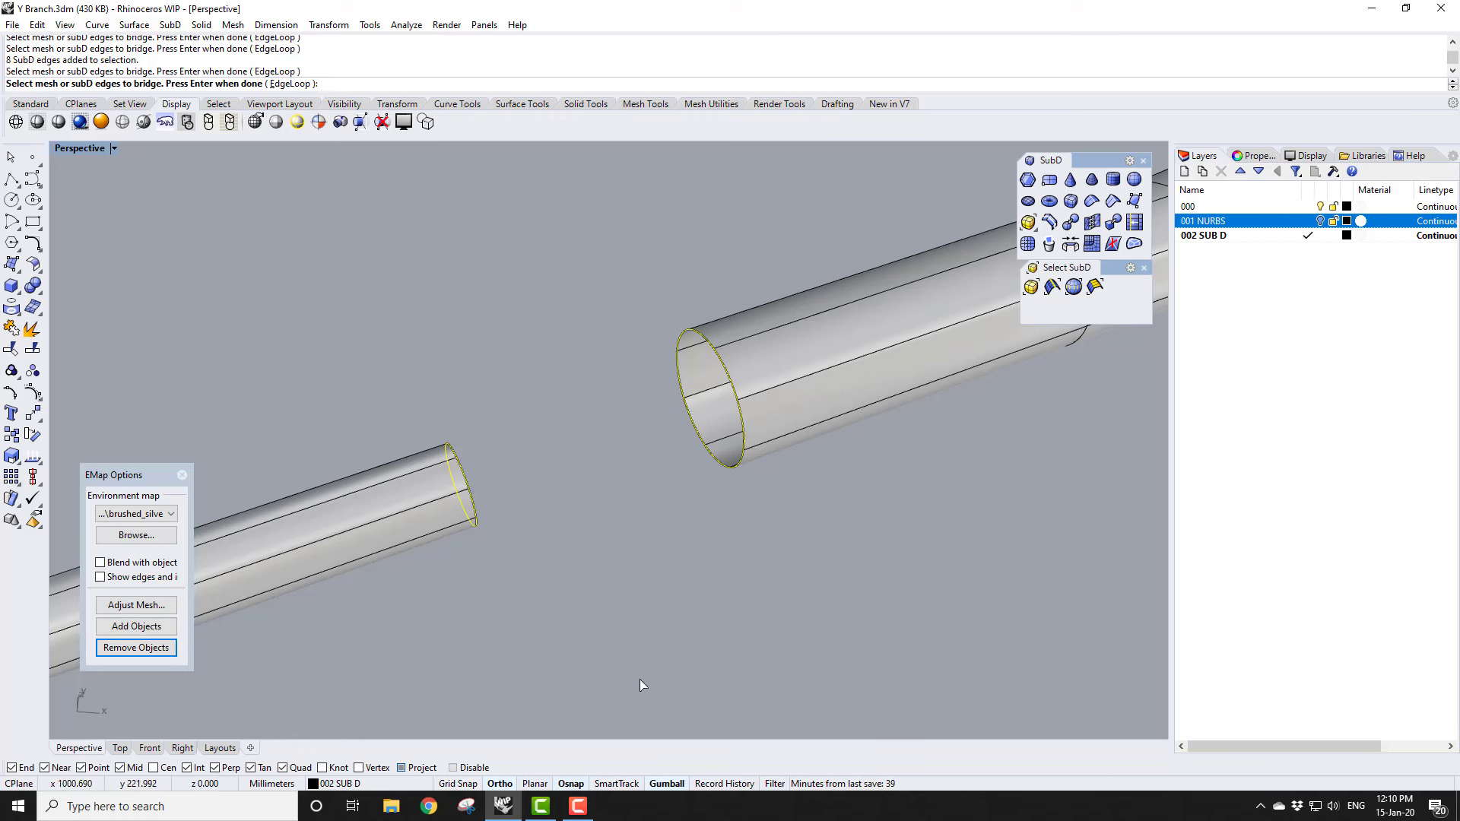
pyautogui.press('Return')
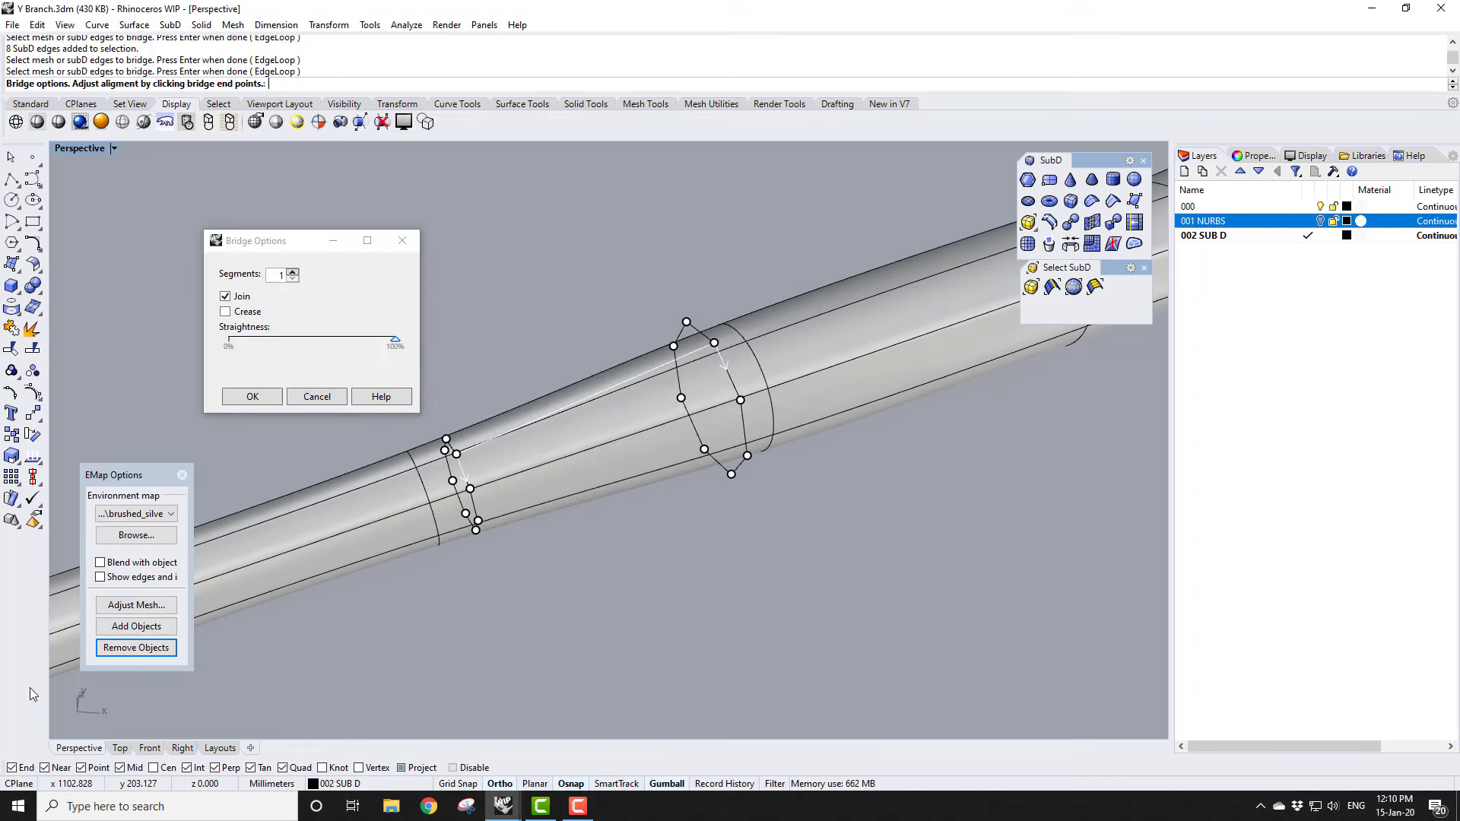
pyautogui.click(293, 273)
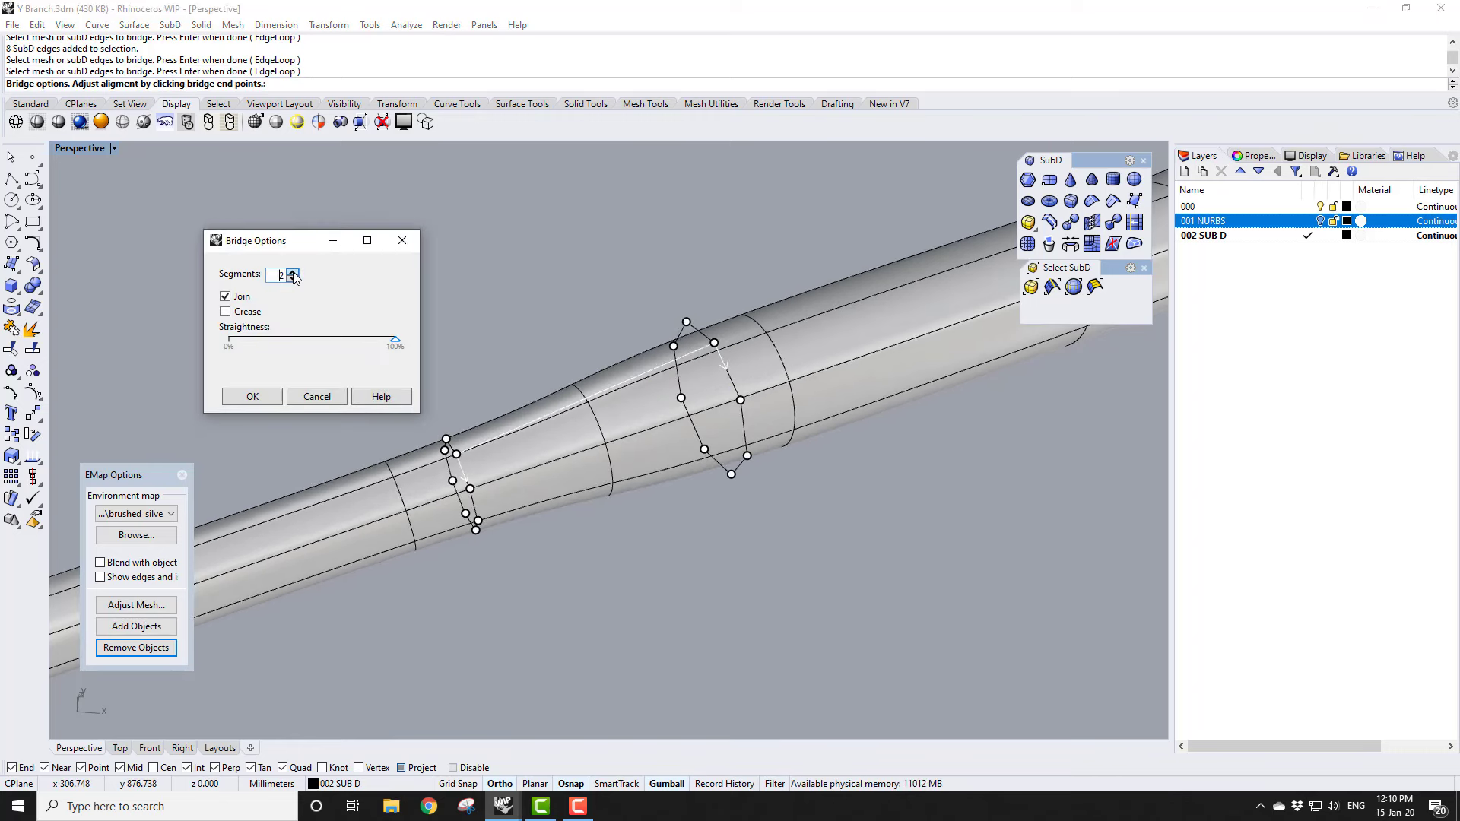
pyautogui.click(293, 272)
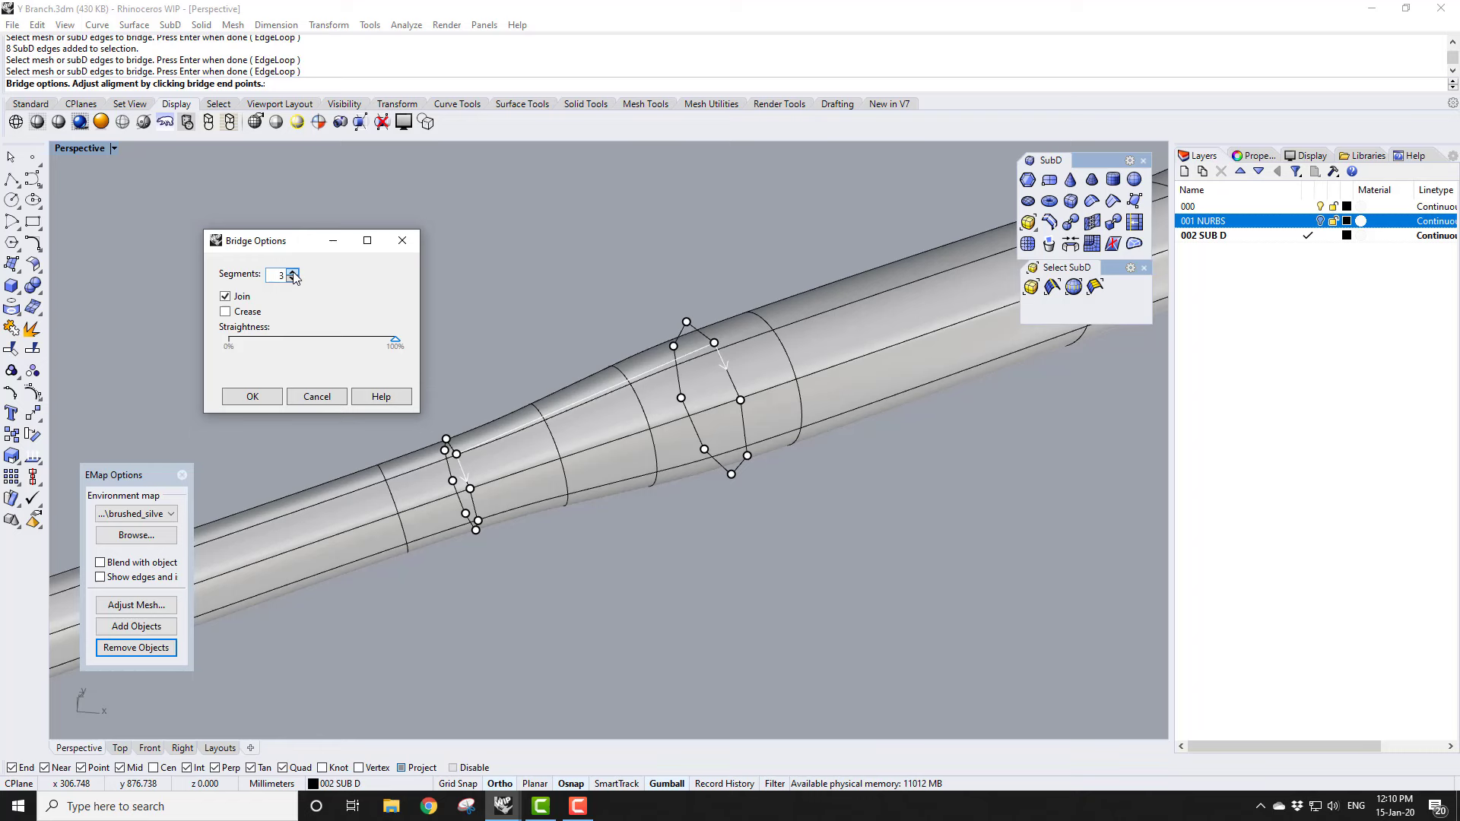
pyautogui.moveTo(395, 340); pyautogui.dragTo(302, 353)
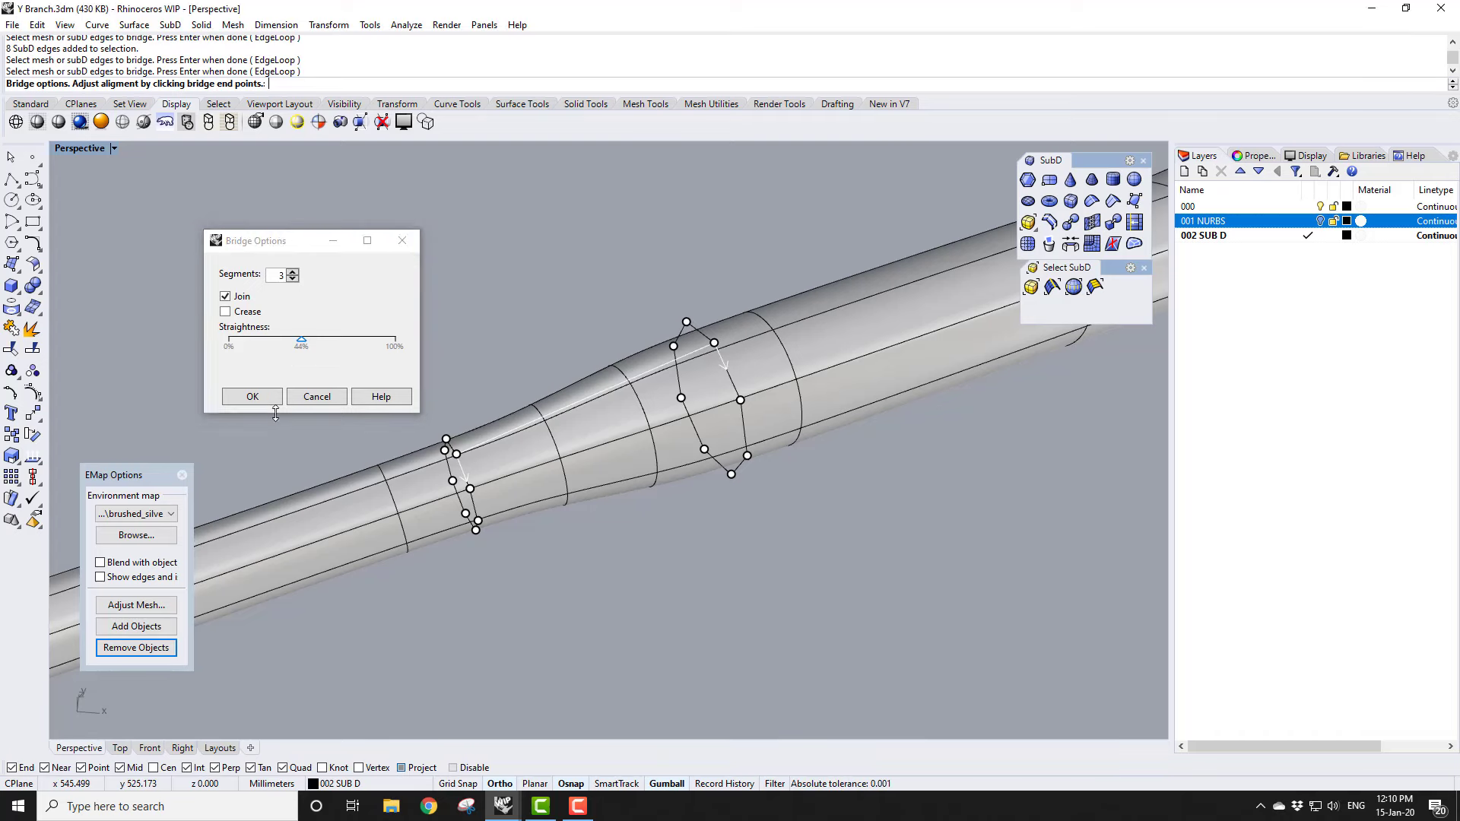
pyautogui.click(252, 396)
# Step: Select four adjacent upper SubD faces at the wide end of the bridge transition and move them slightly up along the gumball's Z axis
pyautogui.moveTo(477, 473); pyautogui.dragTo(670, 362, button='right')
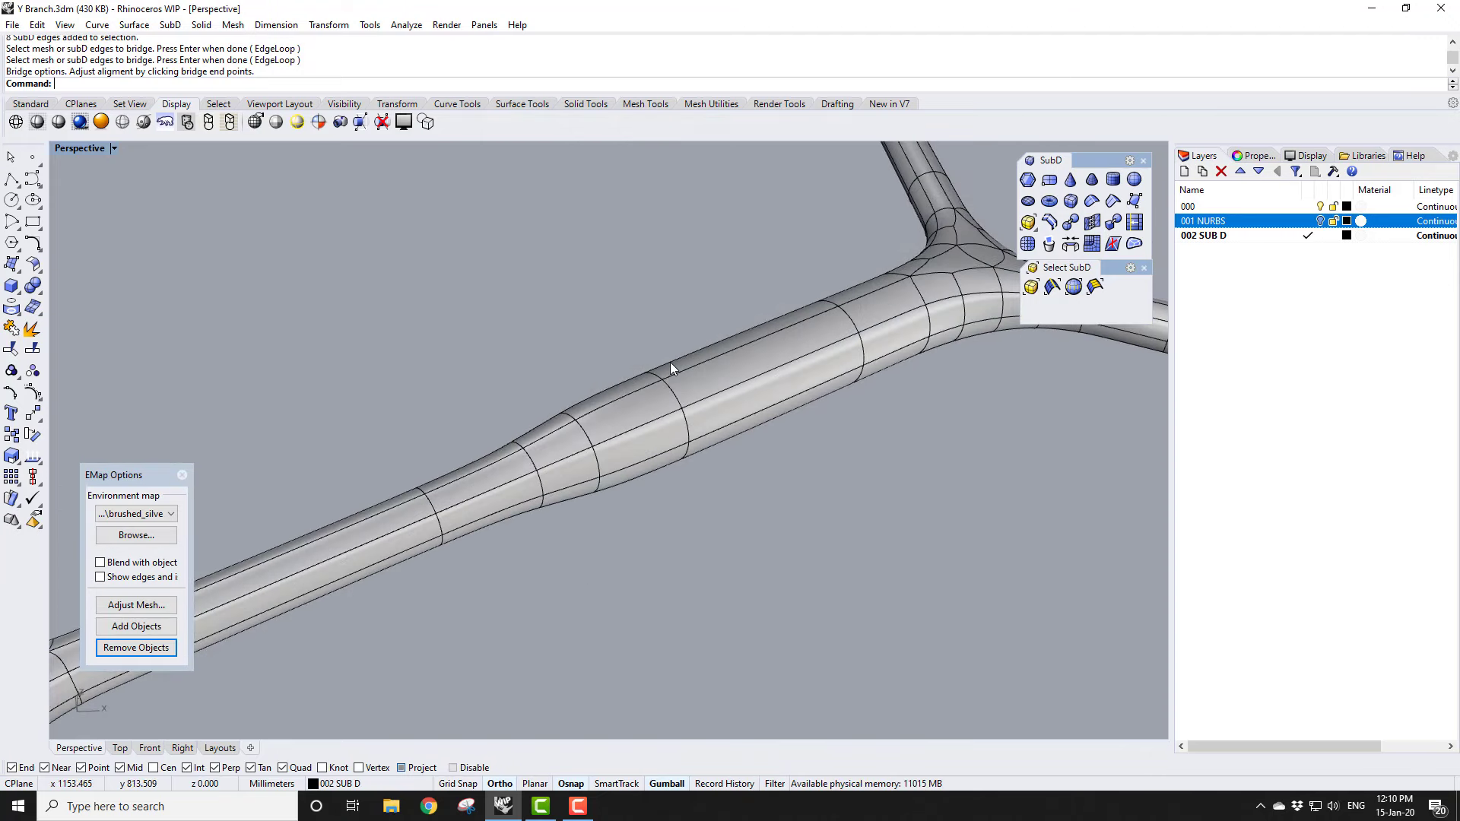
pyautogui.scroll(-6, 664, 416)
pyautogui.moveTo(666, 425); pyautogui.dragTo(641, 458, button='right')
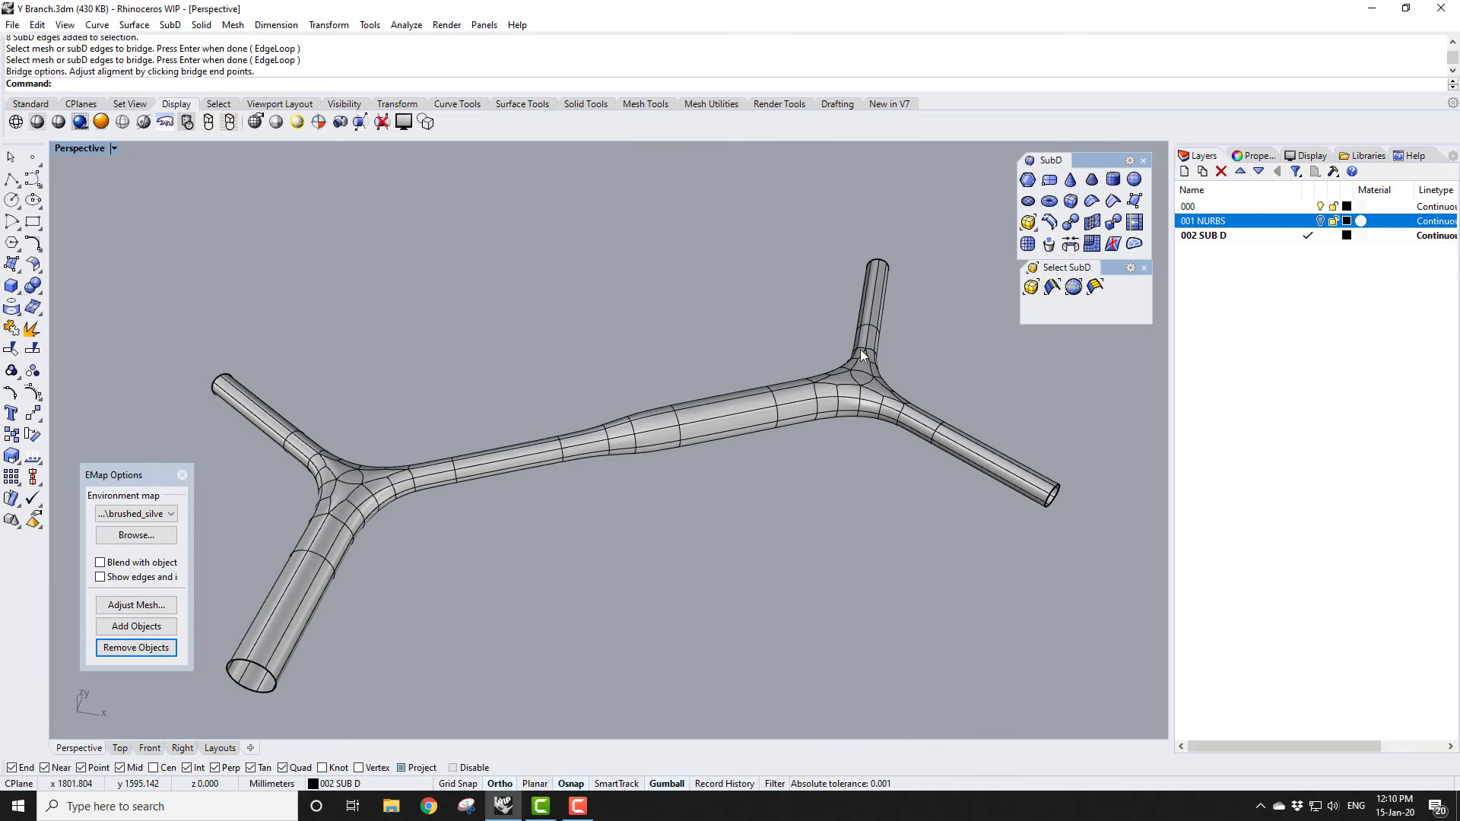
pyautogui.moveTo(860, 349); pyautogui.dragTo(647, 408, button='right')
pyautogui.scroll(5, 646, 407)
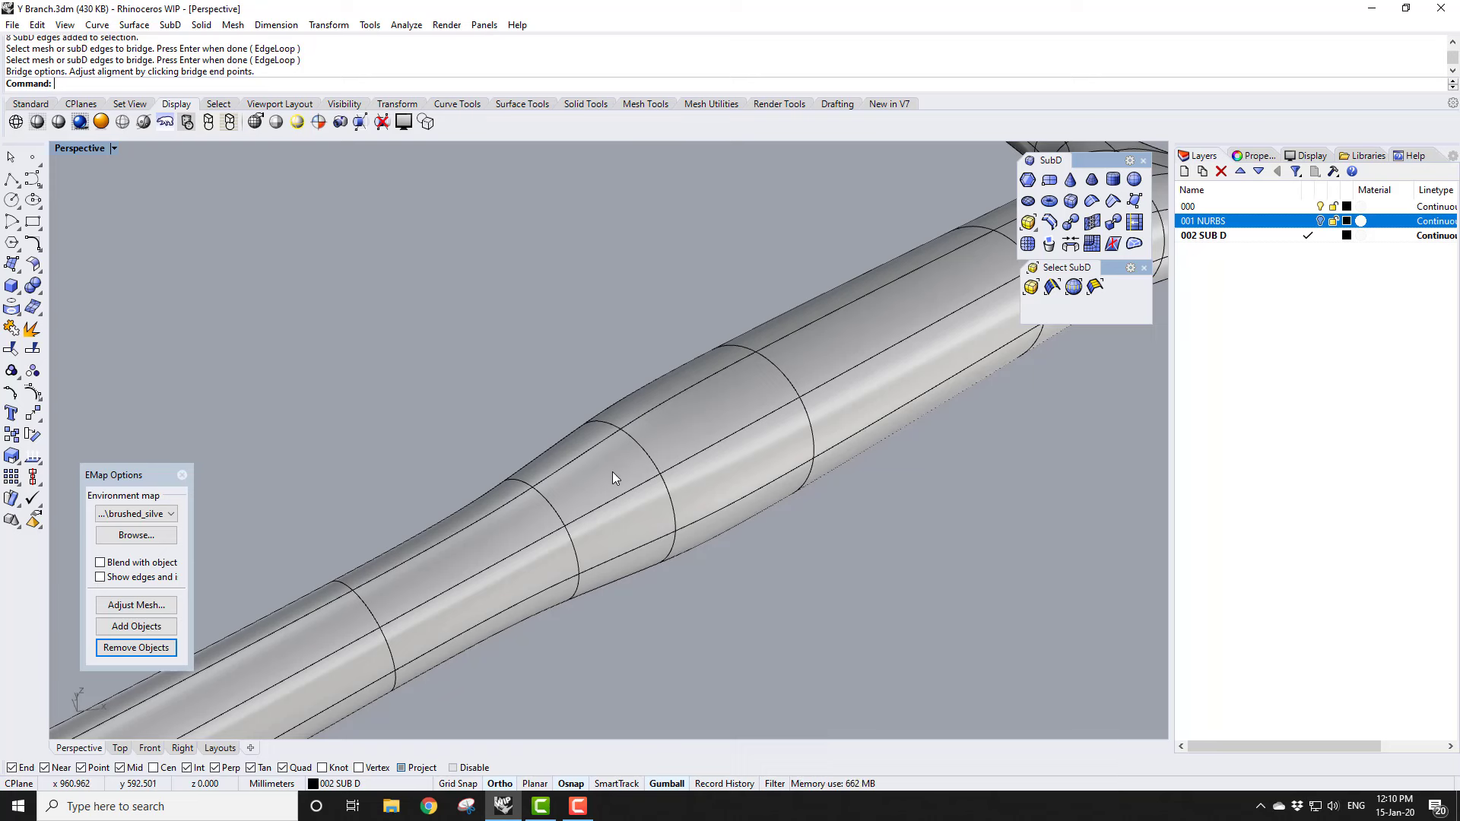
pyautogui.keyDown('ctrl'); pyautogui.keyDown('shift'); pyautogui.click(613, 472); pyautogui.keyUp('shift'); pyautogui.keyUp('ctrl')
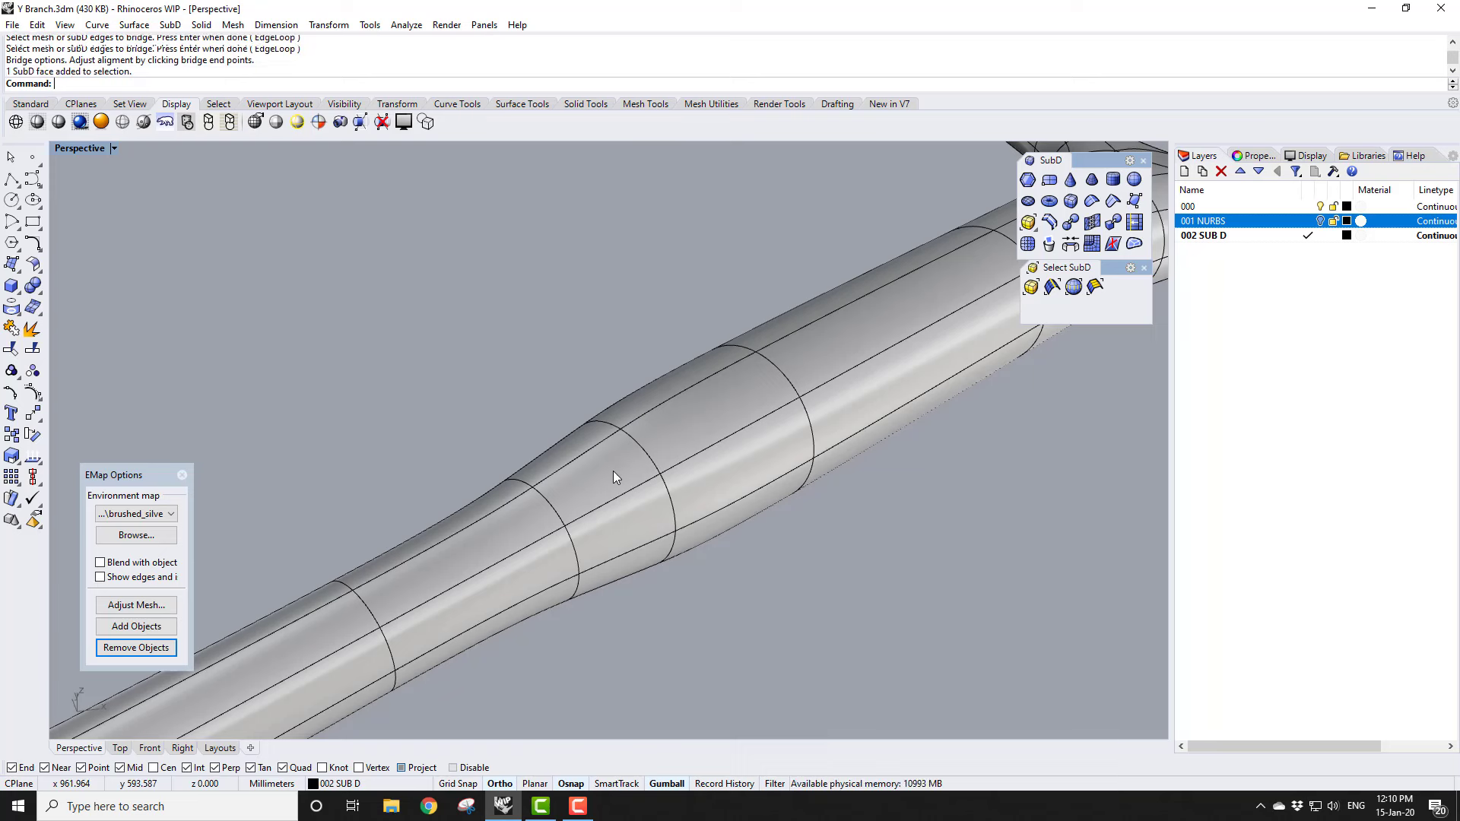
pyautogui.keyDown('ctrl'); pyautogui.keyDown('shift'); pyautogui.click(585, 438); pyautogui.keyUp('shift'); pyautogui.keyUp('ctrl')
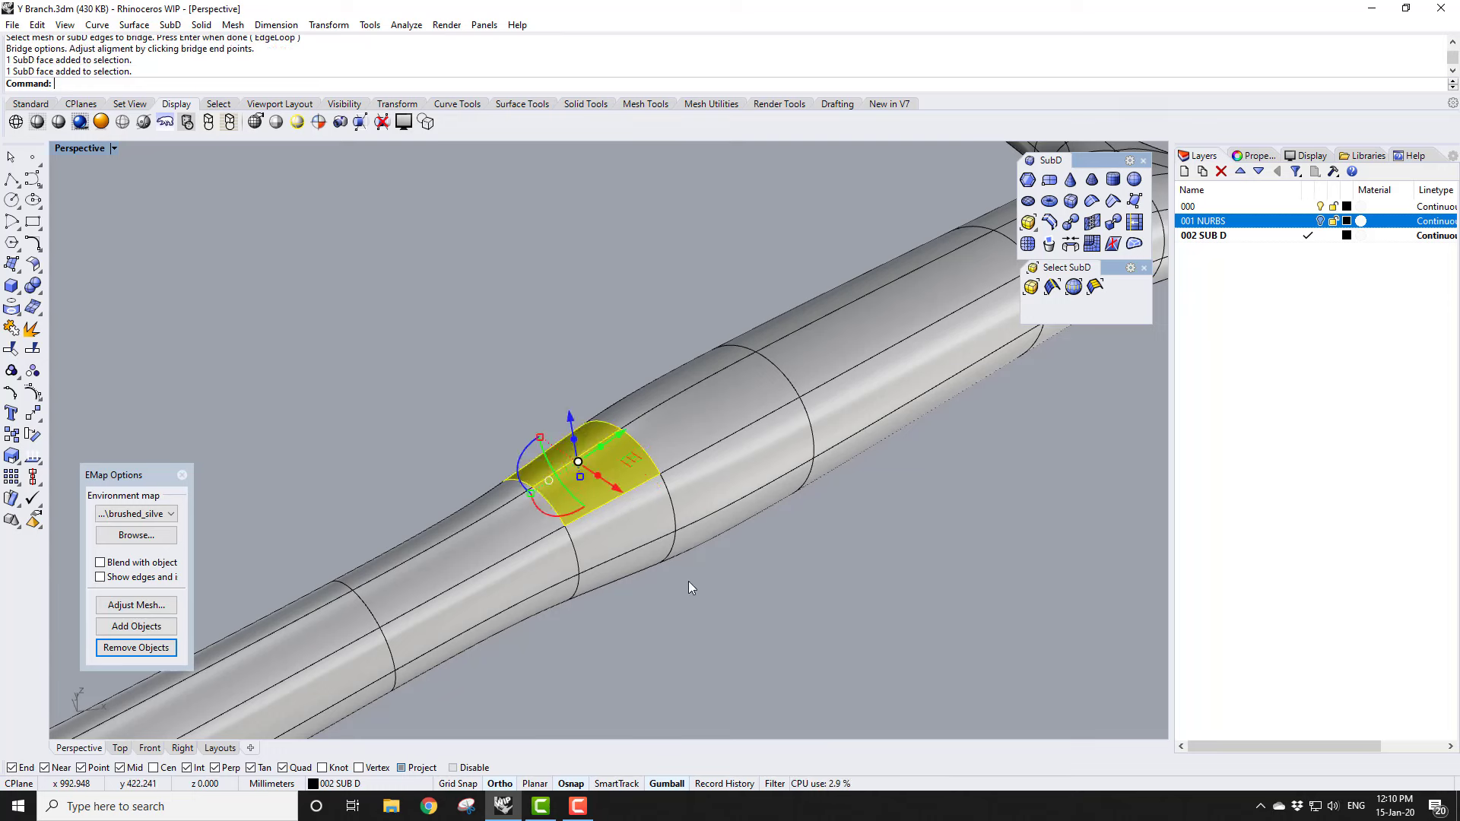
pyautogui.keyDown('ctrl'); pyautogui.keyDown('shift'); pyautogui.click(674, 421); pyautogui.keyUp('shift'); pyautogui.keyUp('ctrl')
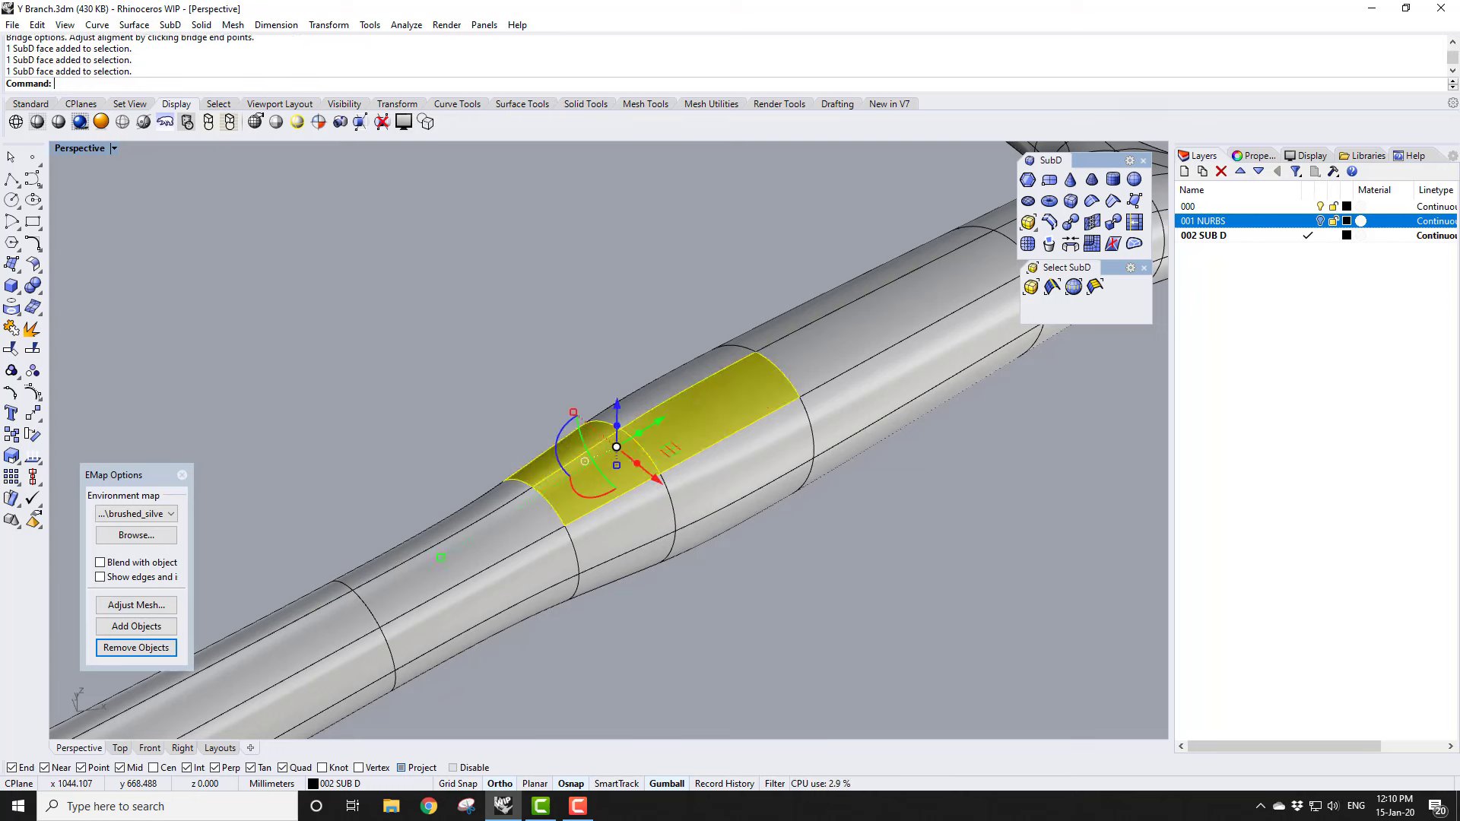
pyautogui.keyDown('ctrl'); pyautogui.keyDown('shift'); pyautogui.click(654, 397); pyautogui.keyUp('shift'); pyautogui.keyUp('ctrl')
pyautogui.moveTo(959, 732); pyautogui.dragTo(806, 585, button='right')
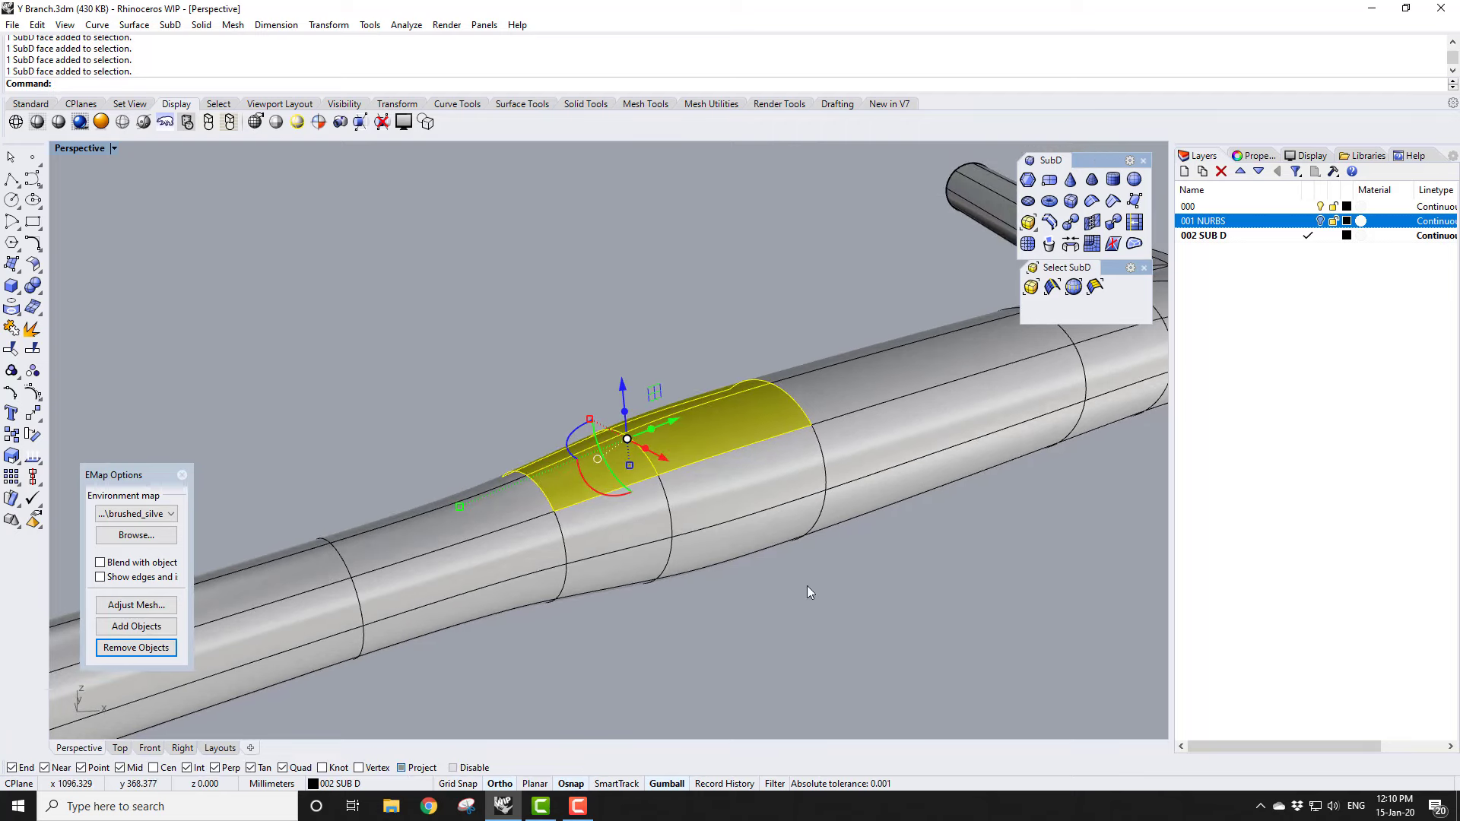
pyautogui.moveTo(623, 381)
pyautogui.mouseDown()
pyautogui.moveTo(621, 335)
pyautogui.moveTo(621, 355)
pyautogui.mouseUp()
pyautogui.click(829, 705)
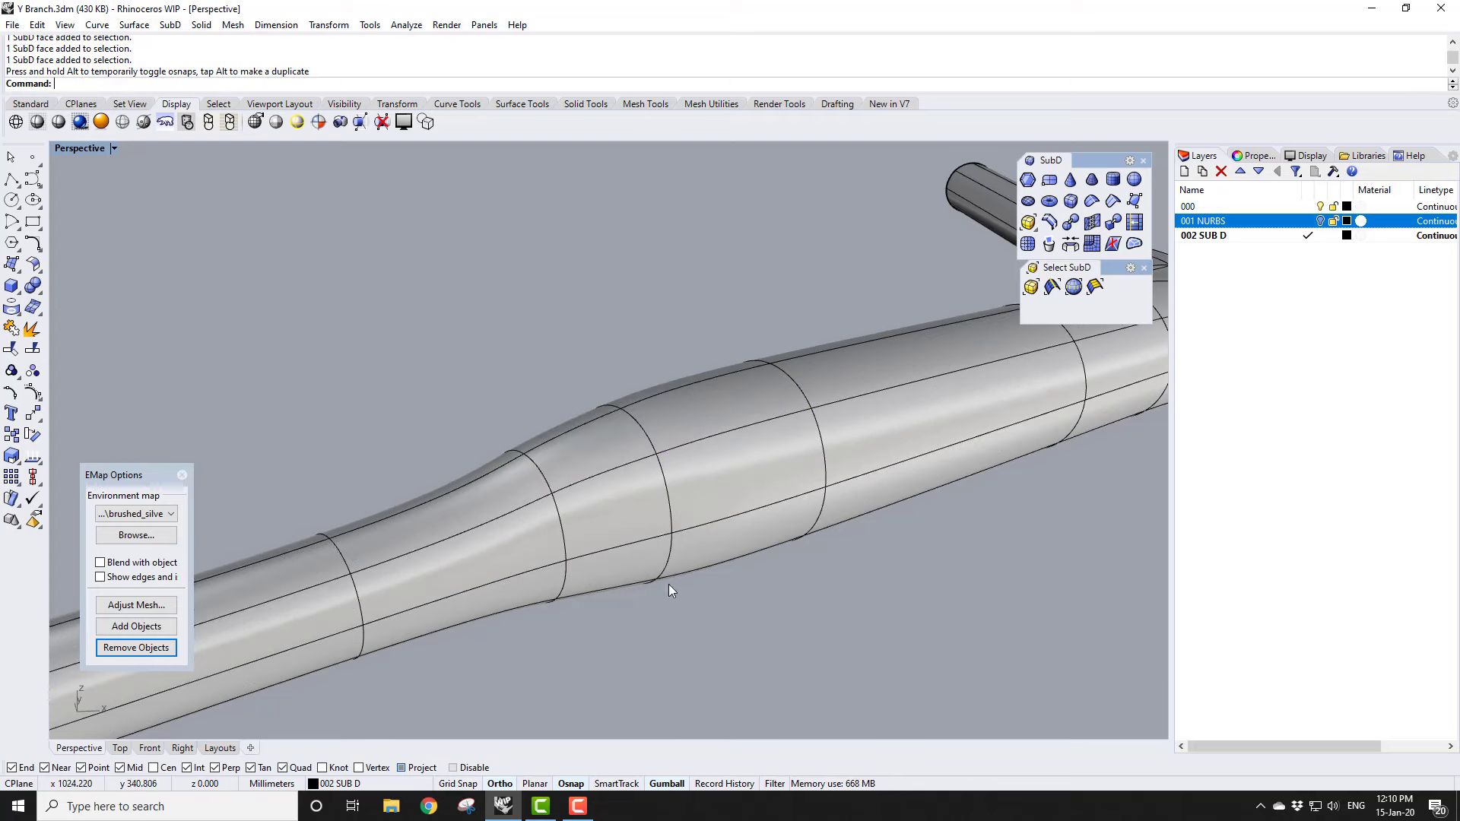
# Step: Insert one edge loop around the wide pipe with Type=Loop and Mode=Range, offset from its loop near the junction towards the bulge
pyautogui.scroll(-5, 668, 584)
pyautogui.moveTo(669, 579); pyautogui.dragTo(877, 486, button='right')
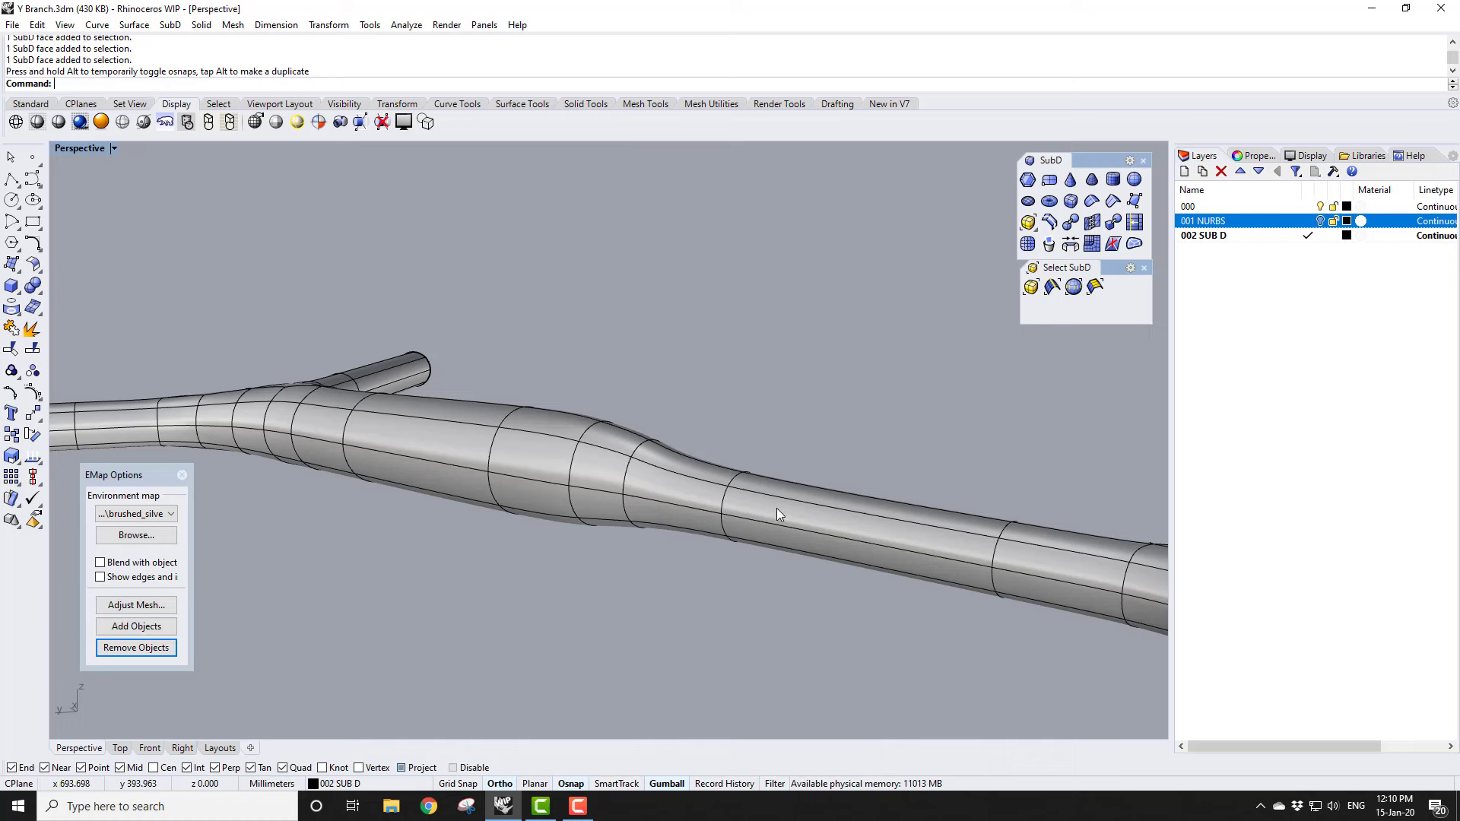
pyautogui.moveTo(550, 469); pyautogui.dragTo(609, 562, button='right')
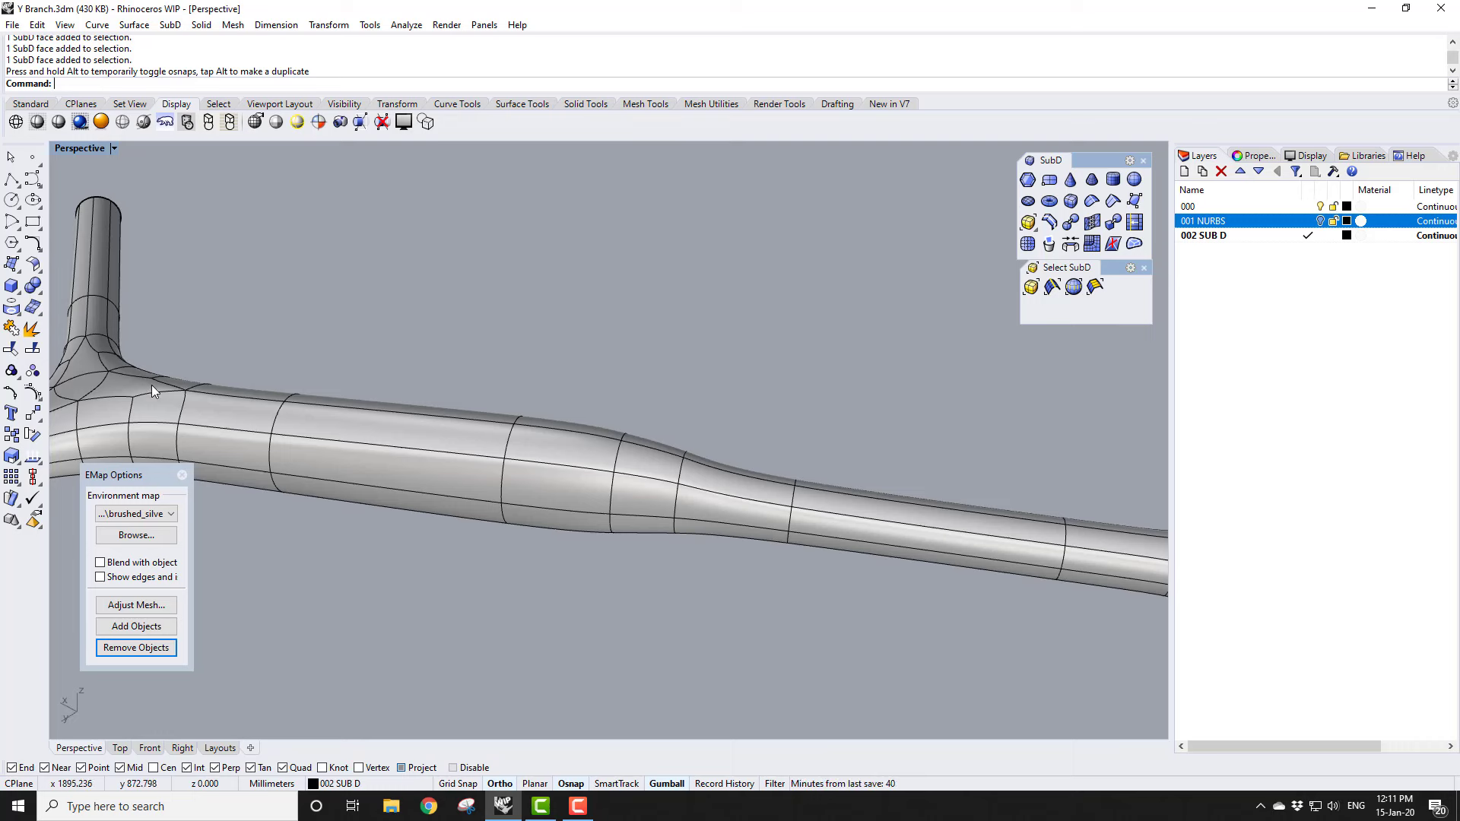
pyautogui.moveTo(272, 428); pyautogui.dragTo(322, 353, button='right')
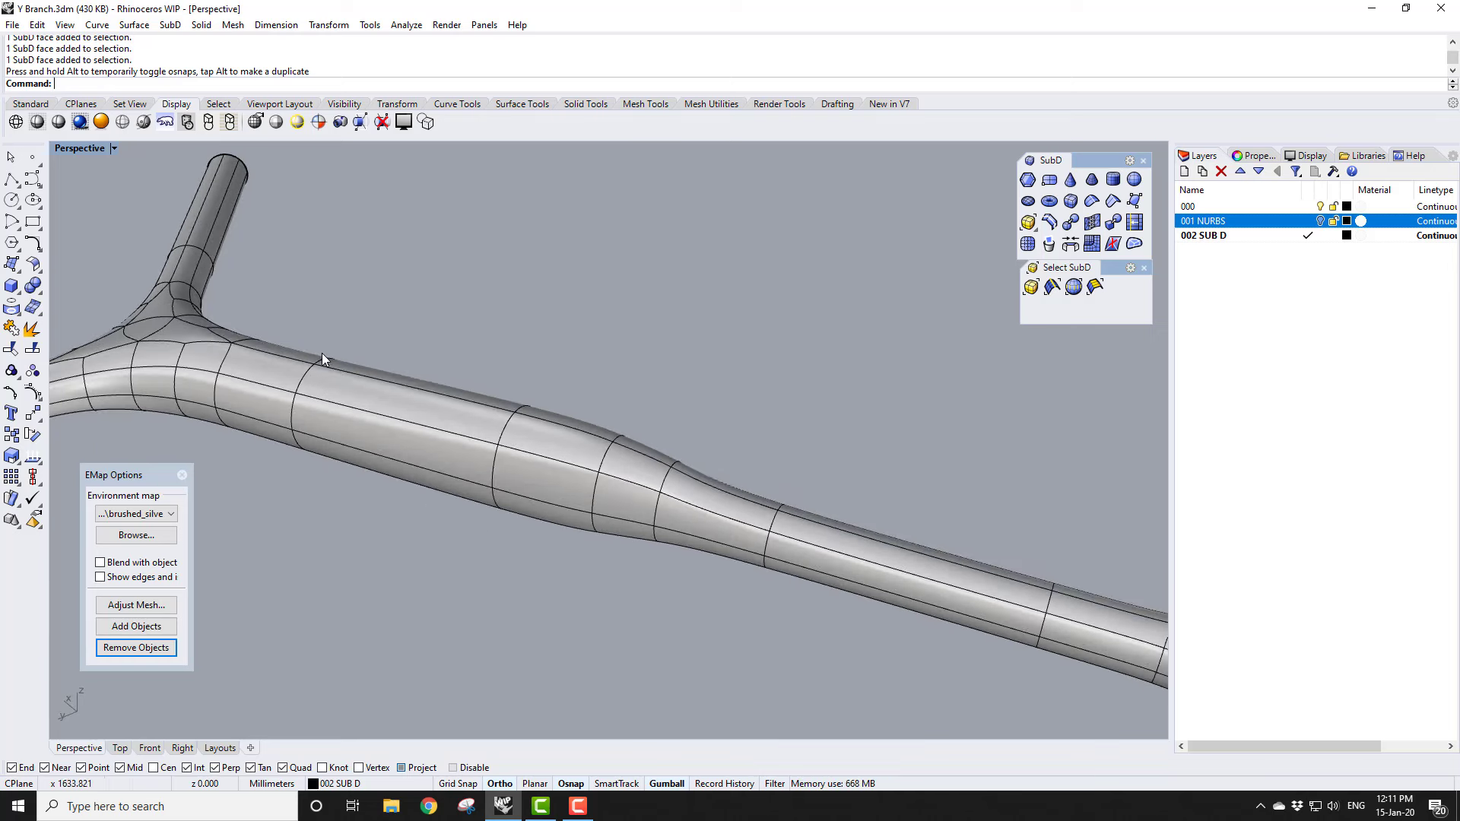
pyautogui.moveTo(386, 500); pyautogui.dragTo(456, 473, button='right')
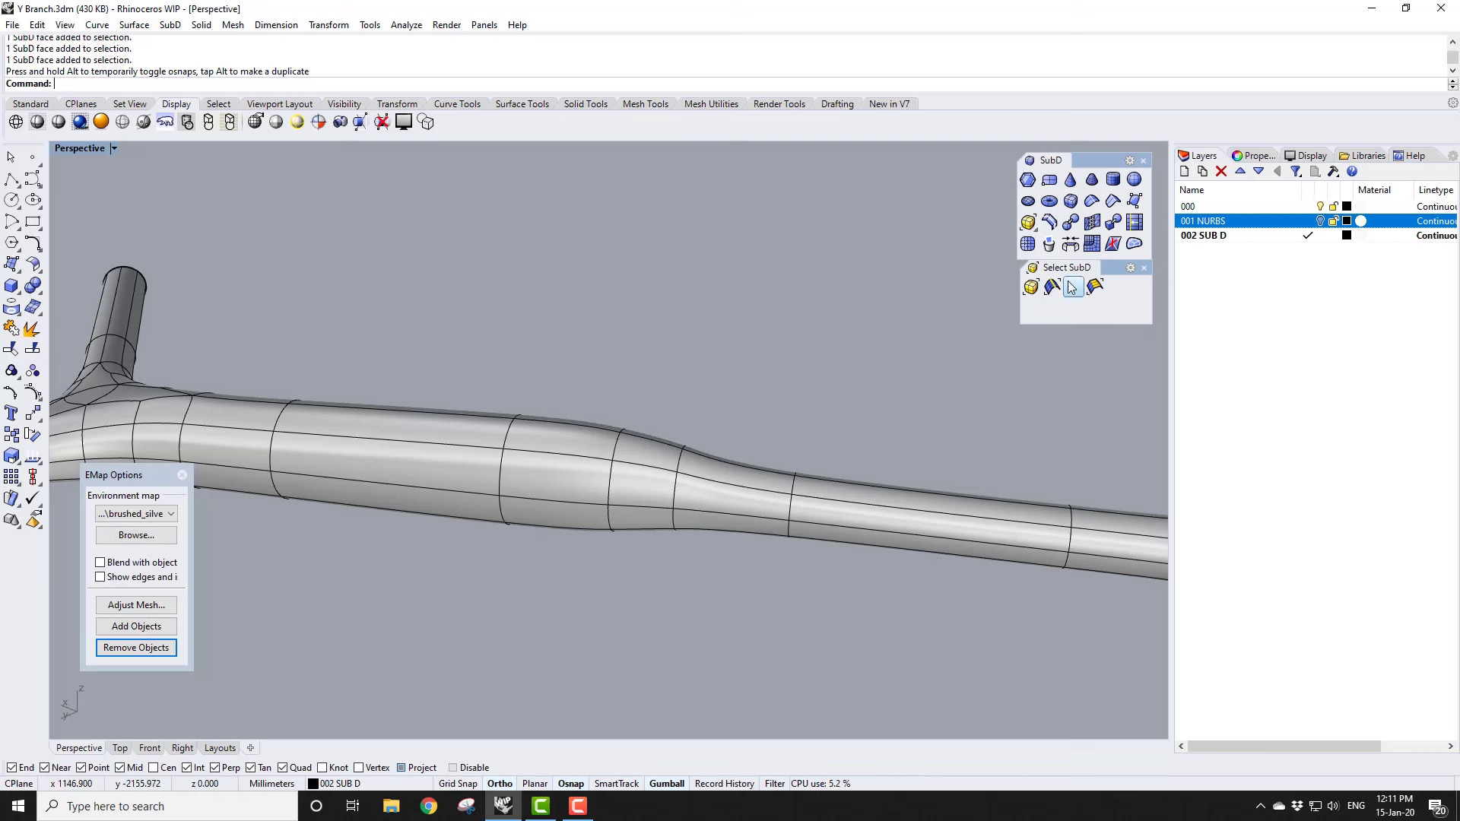
pyautogui.click(1050, 223)
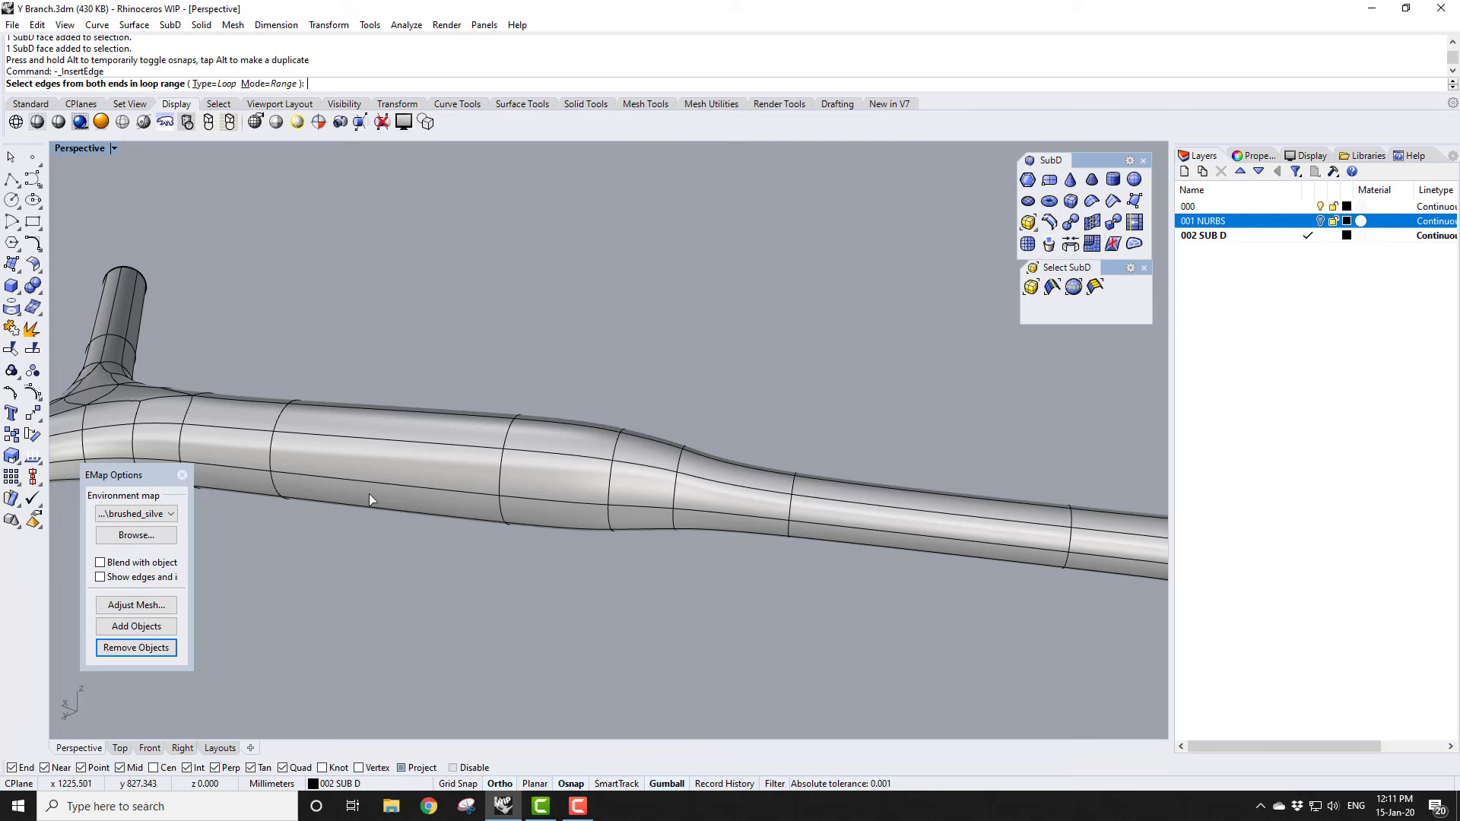
pyautogui.click(273, 457)
pyautogui.press('Return')
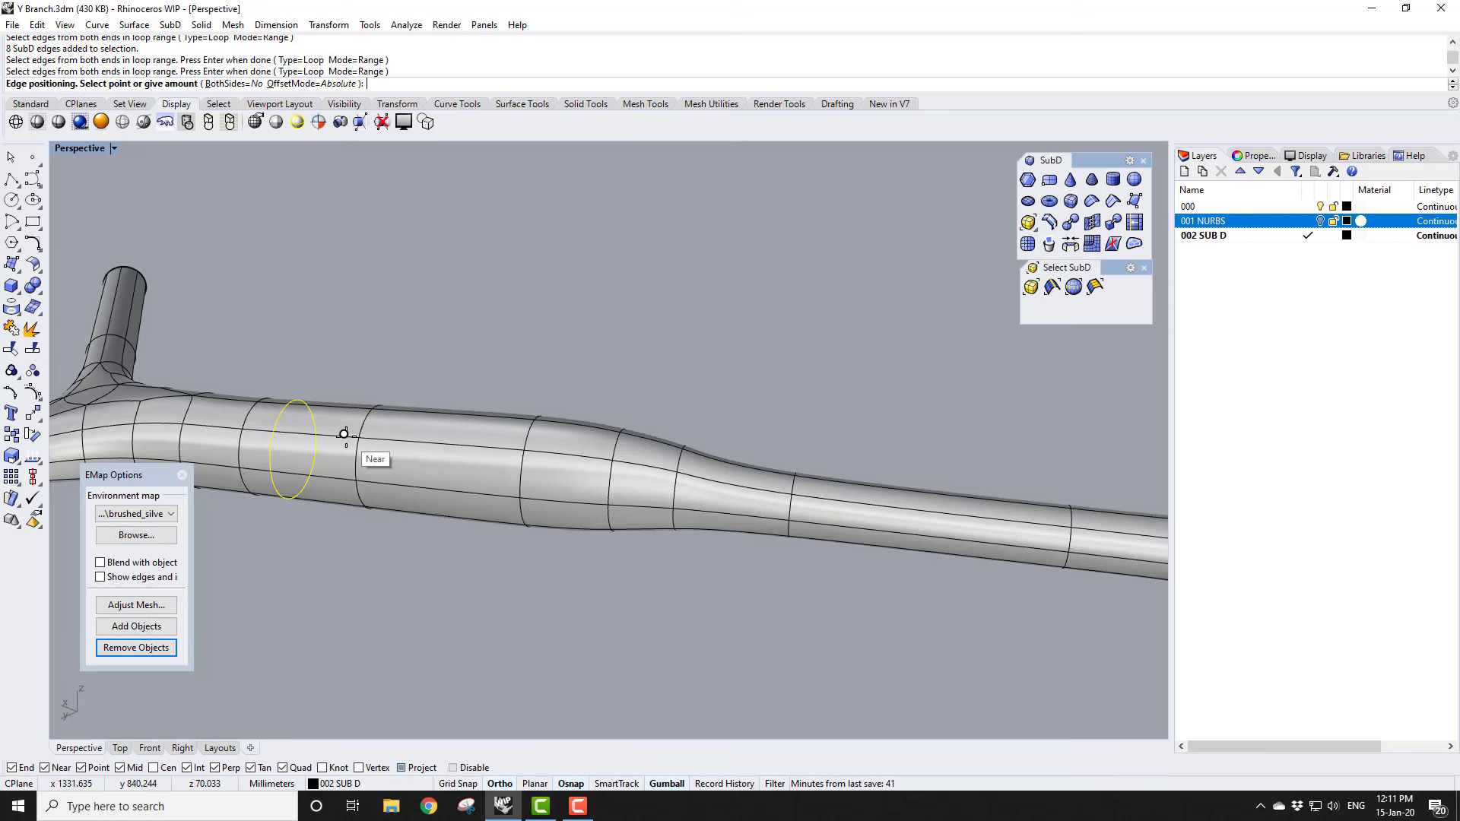
pyautogui.click(346, 436)
pyautogui.moveTo(323, 575); pyautogui.dragTo(372, 578, button='right')
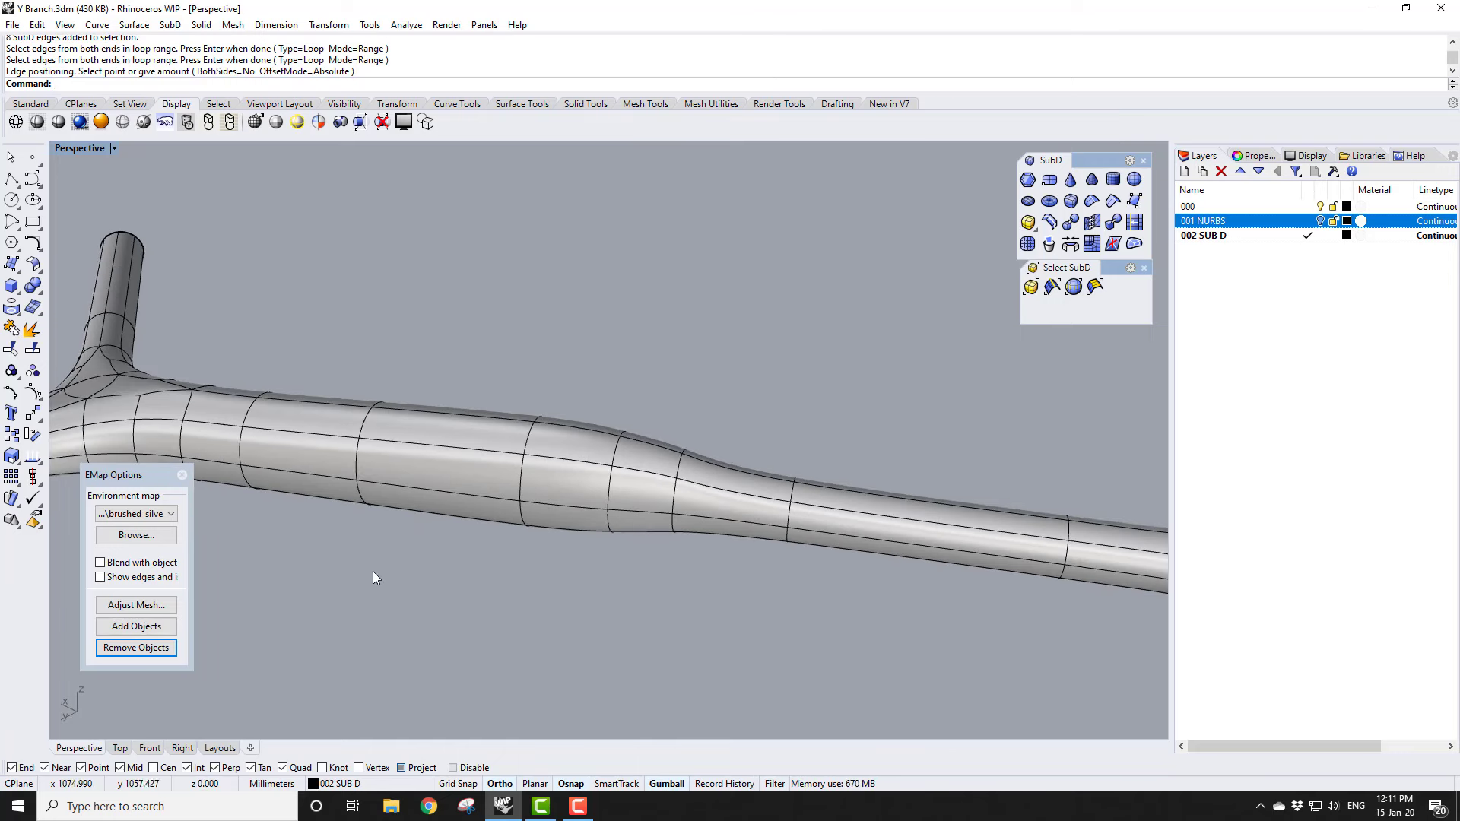
pyautogui.moveTo(520, 492); pyautogui.dragTo(508, 449, button='right')
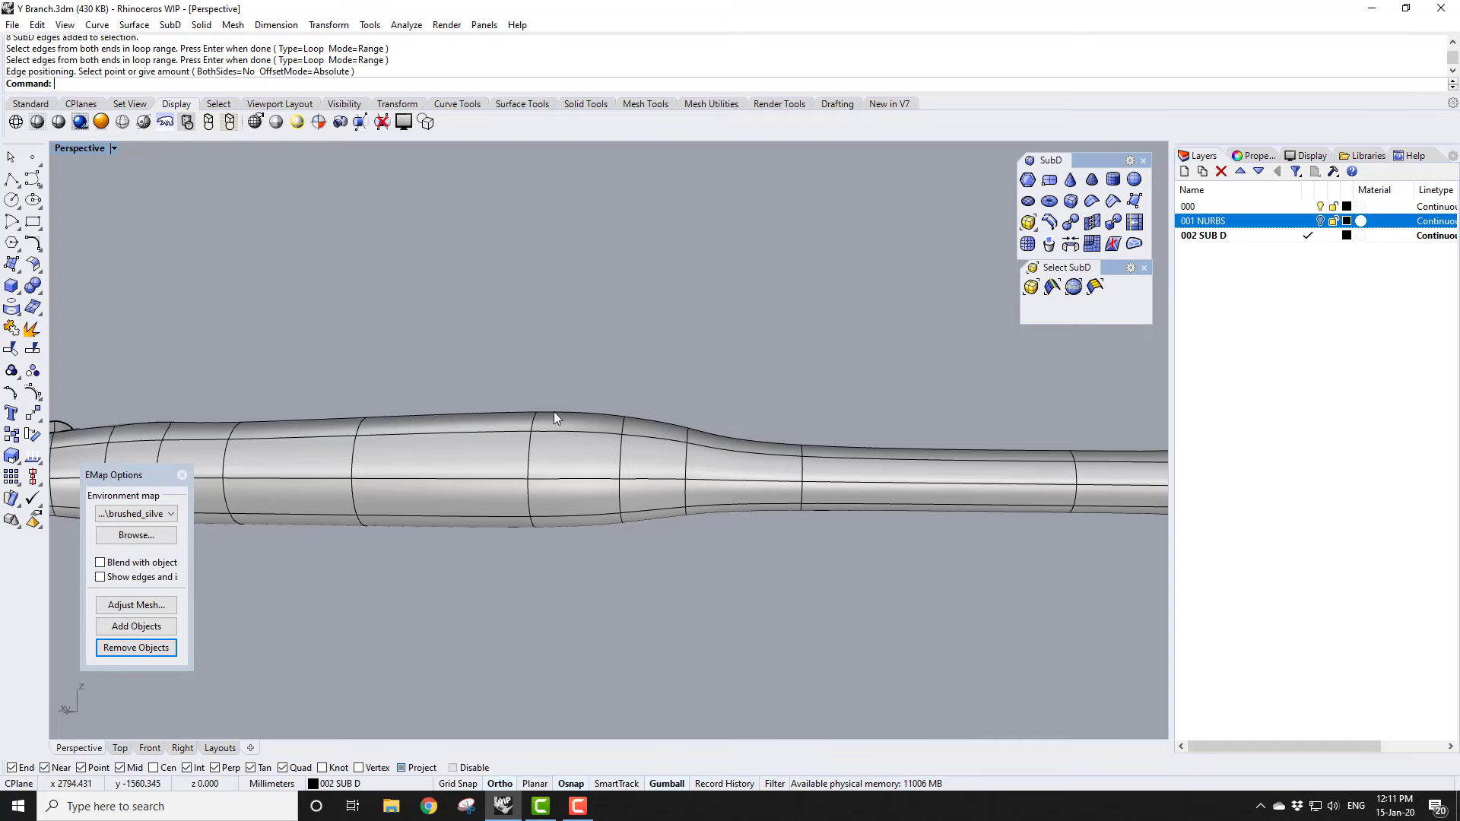
# Step: Apply the environment map display to the branching SubD and examine its surface reflections from several angles
pyautogui.moveTo(353, 421); pyautogui.dragTo(219, 372, button='right')
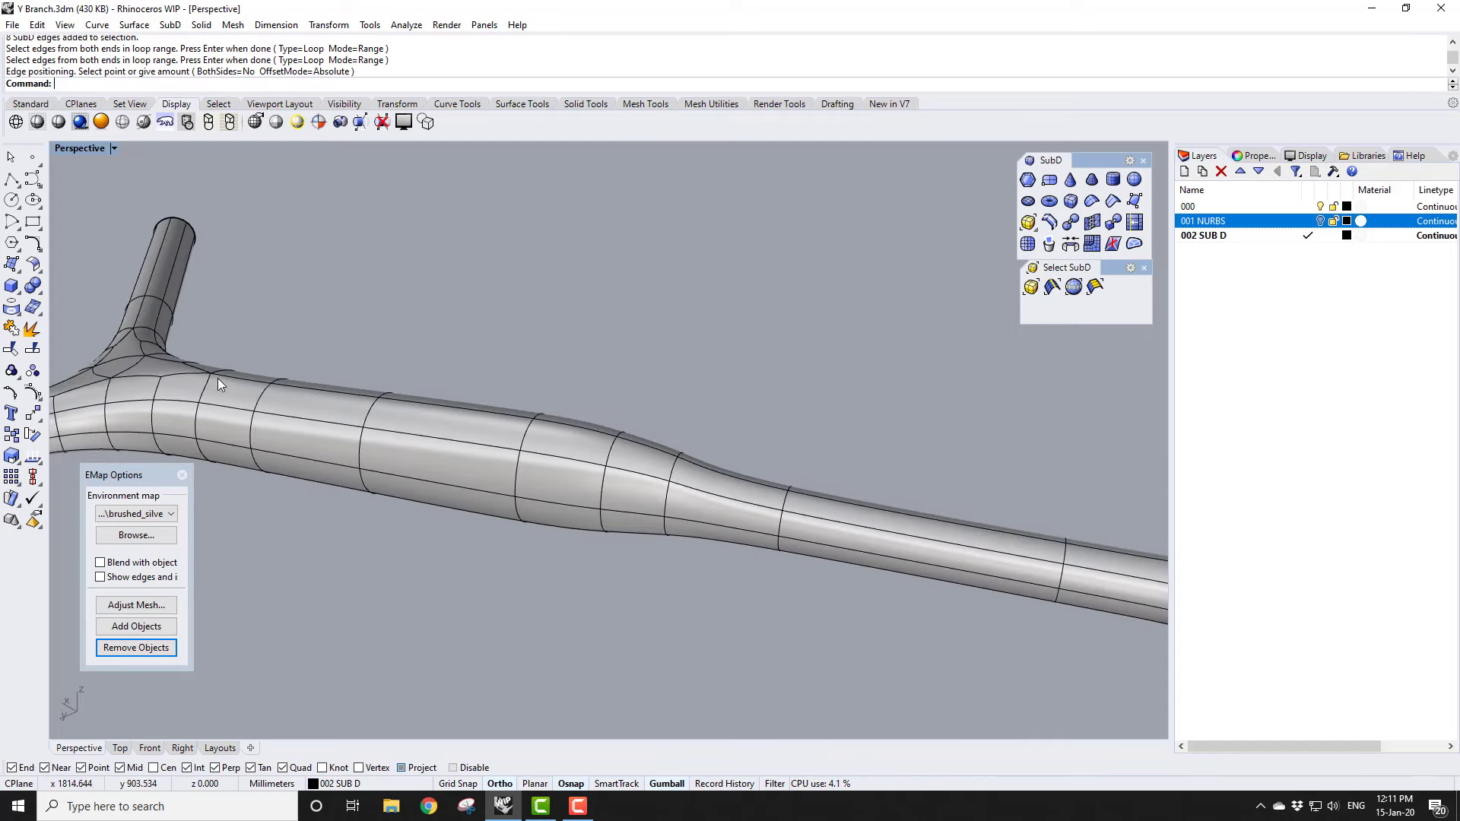
pyautogui.moveTo(632, 552); pyautogui.dragTo(513, 483, button='right')
pyautogui.moveTo(641, 546); pyautogui.dragTo(526, 440, button='right')
pyautogui.click(526, 440)
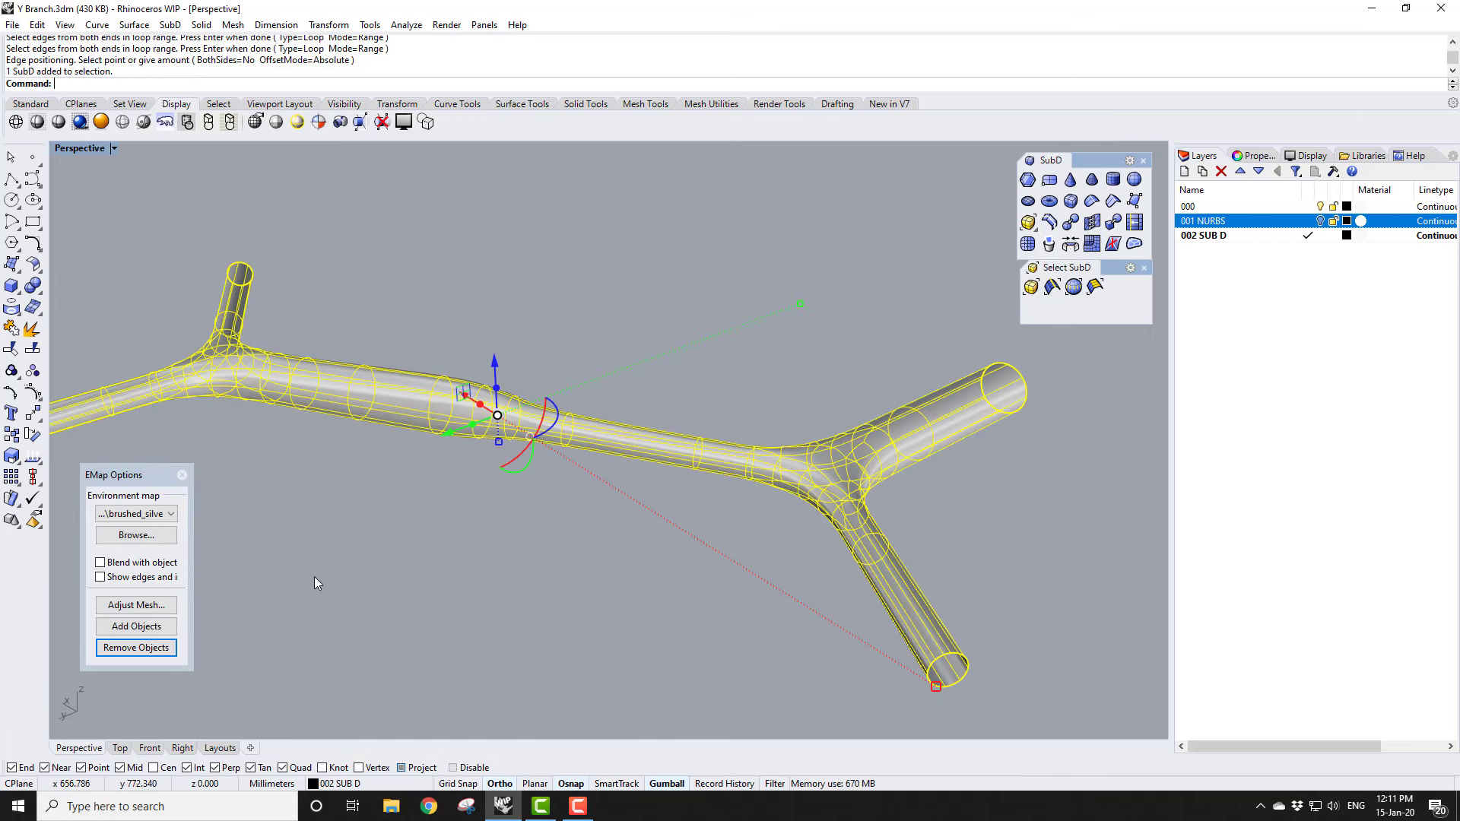
pyautogui.click(134, 630)
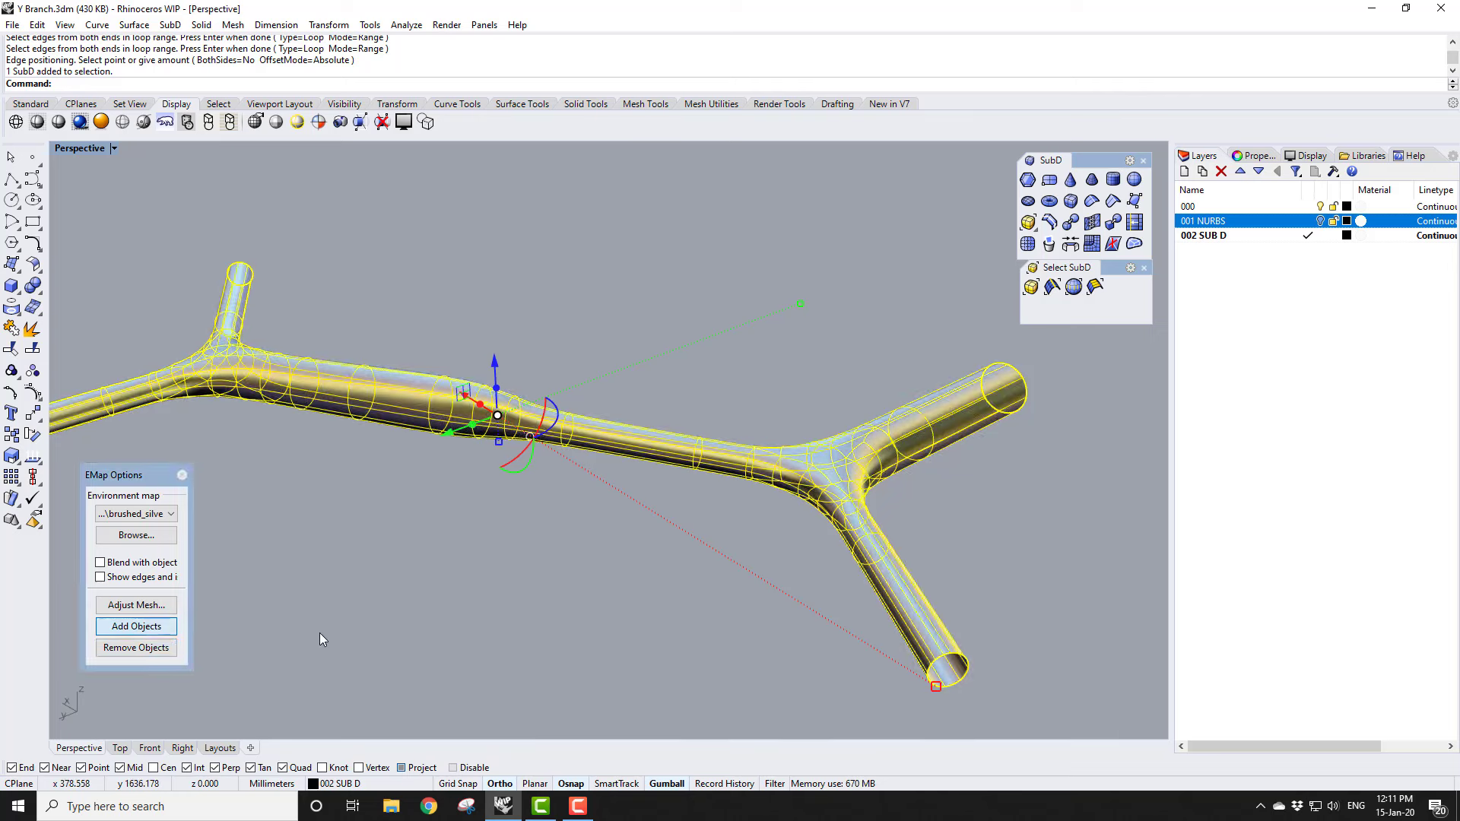
pyautogui.moveTo(482, 561)
pyautogui.mouseDown(button='right')
pyautogui.moveTo(482, 603)
pyautogui.moveTo(479, 545)
pyautogui.moveTo(580, 577)
pyautogui.mouseUp(button='right')
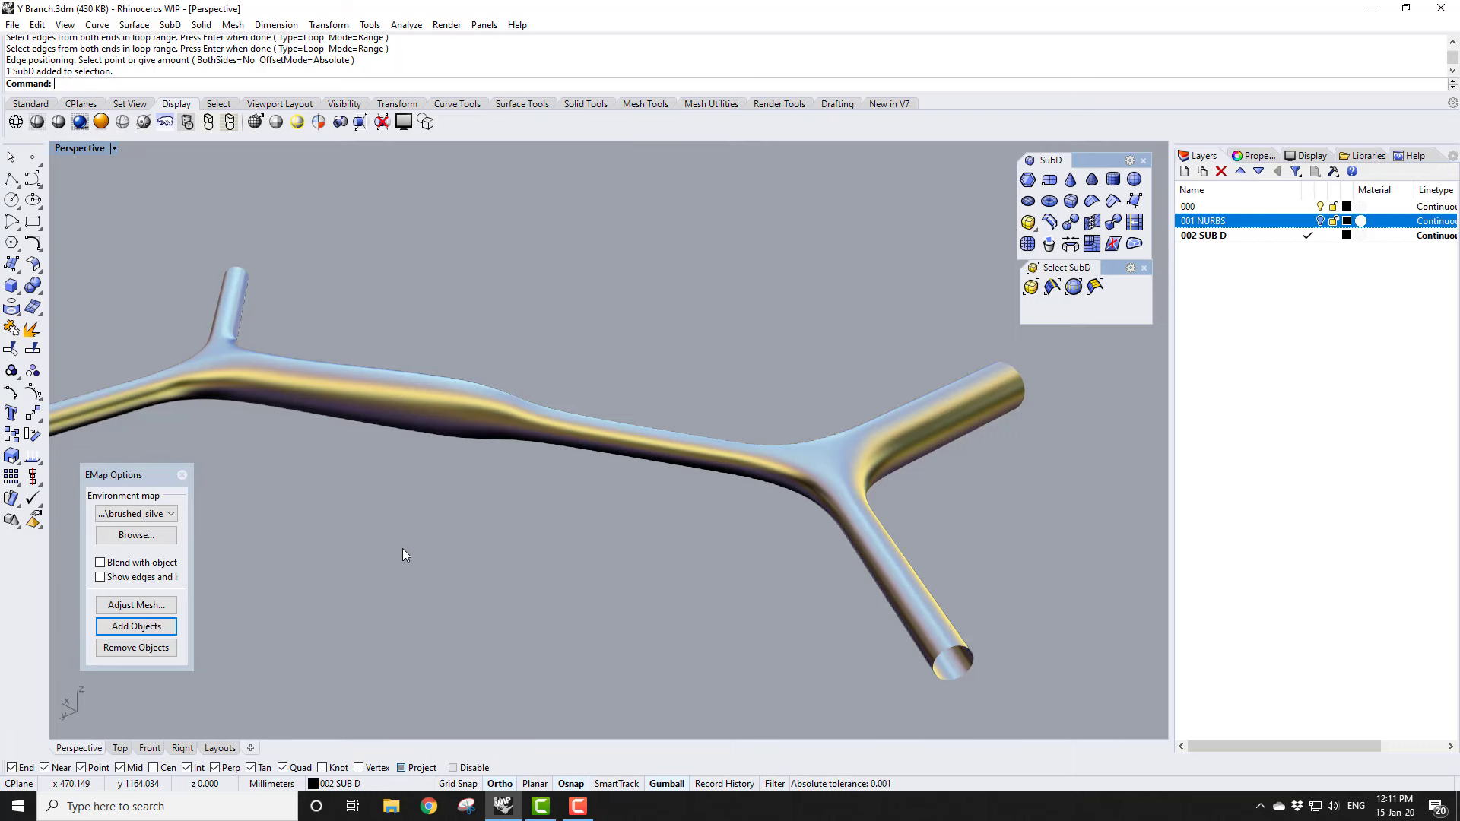
pyautogui.scroll(8, 403, 554)
pyautogui.scroll(-3, 552, 456)
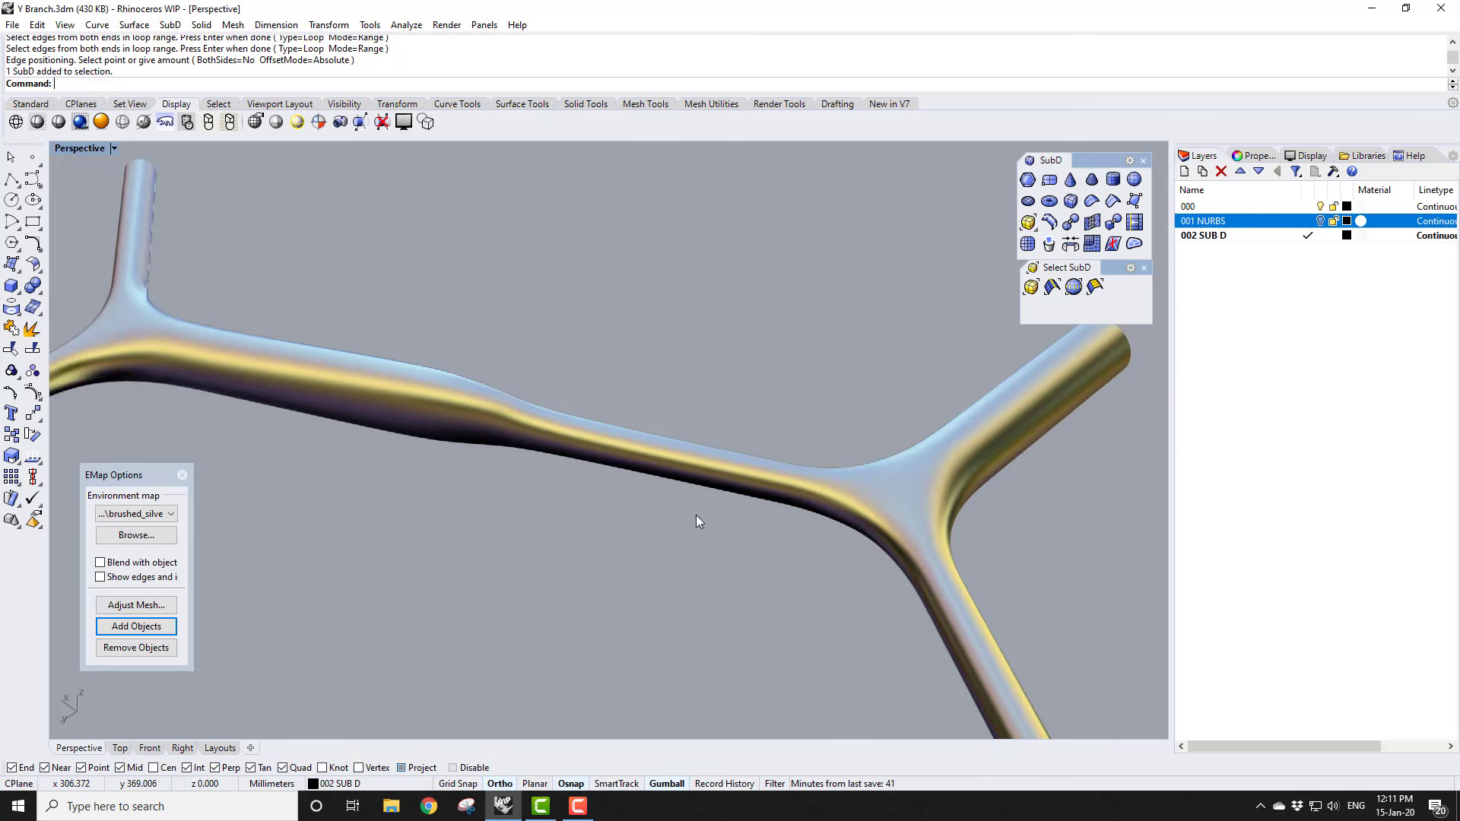
pyautogui.moveTo(695, 514); pyautogui.dragTo(679, 491, button='right')
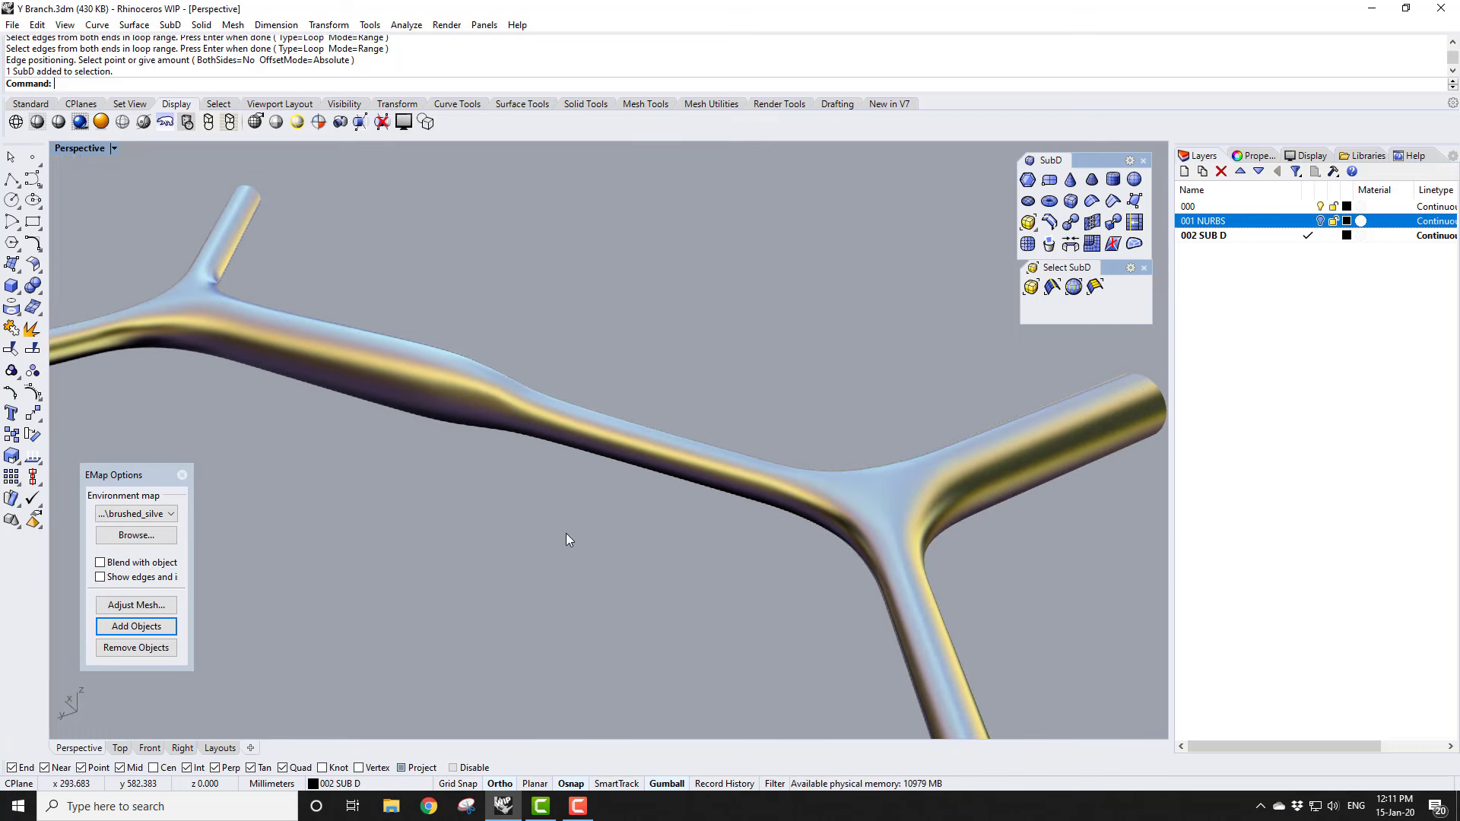
pyautogui.moveTo(567, 540); pyautogui.dragTo(709, 528, button='right')
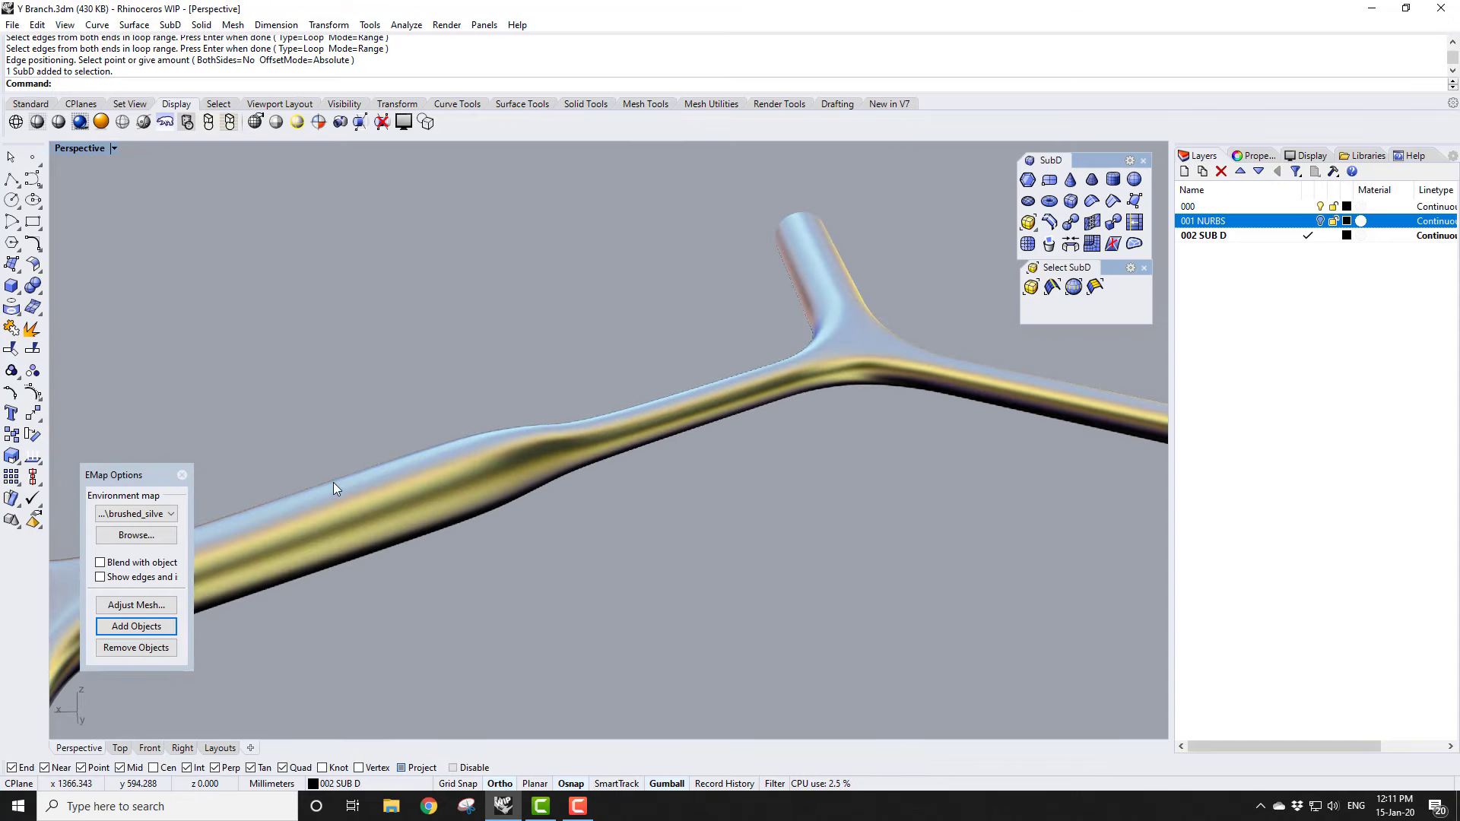
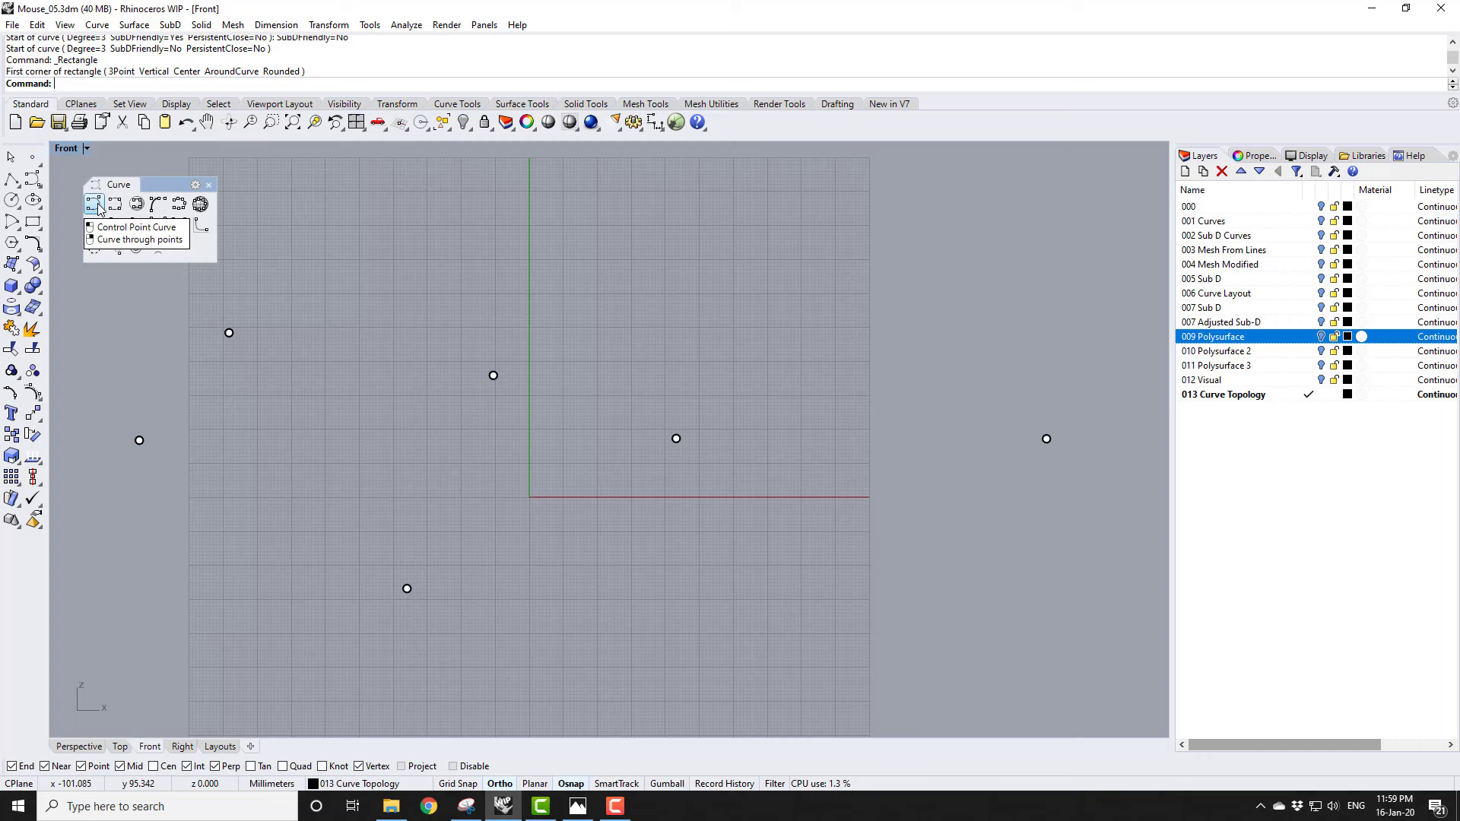
# Step: Draw a SubD-friendly degree 3 control point curve in the Front view using the six existing points as its control points
pyautogui.click(94, 203)
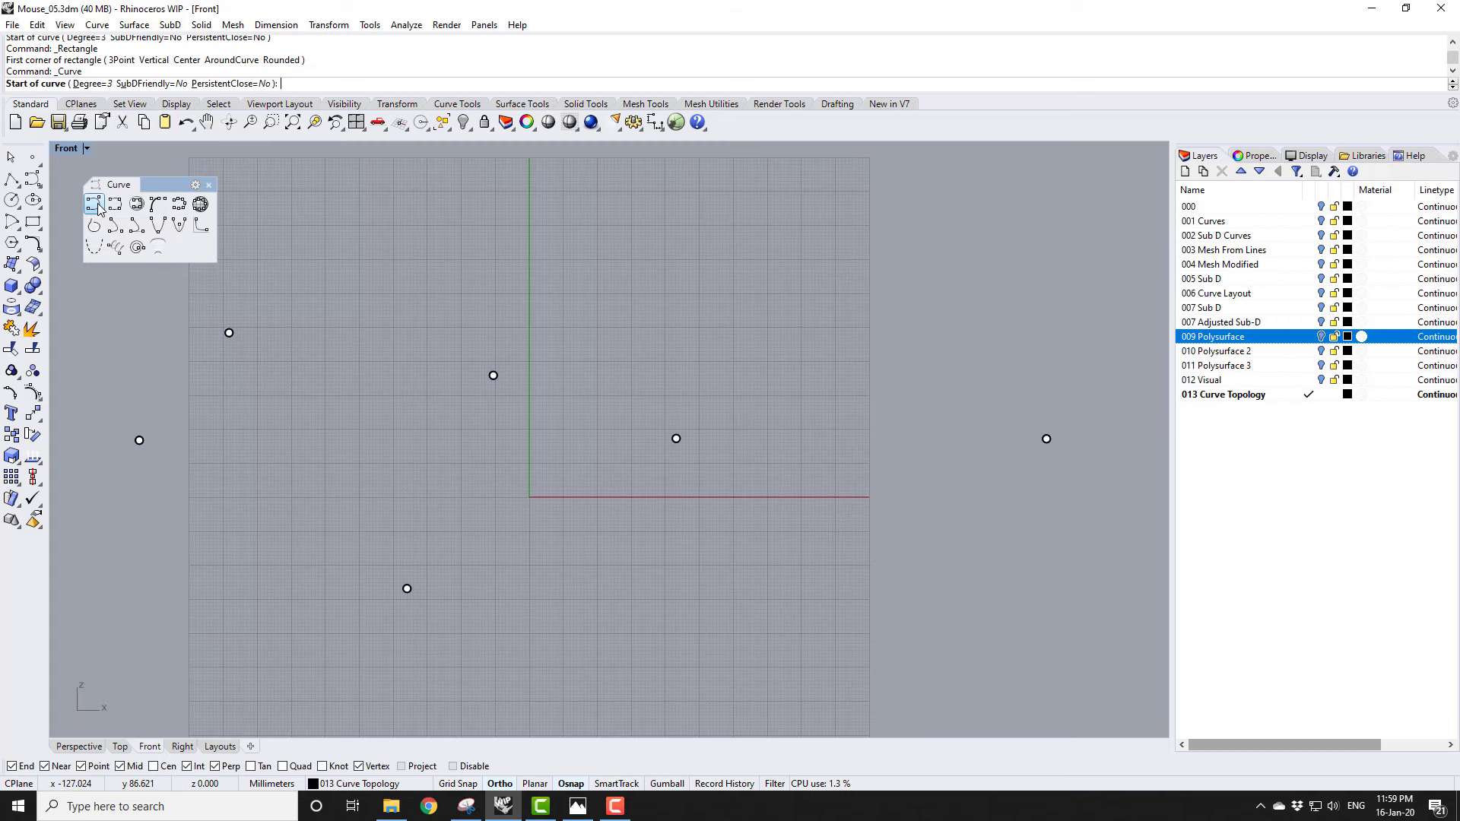
pyautogui.click(148, 84)
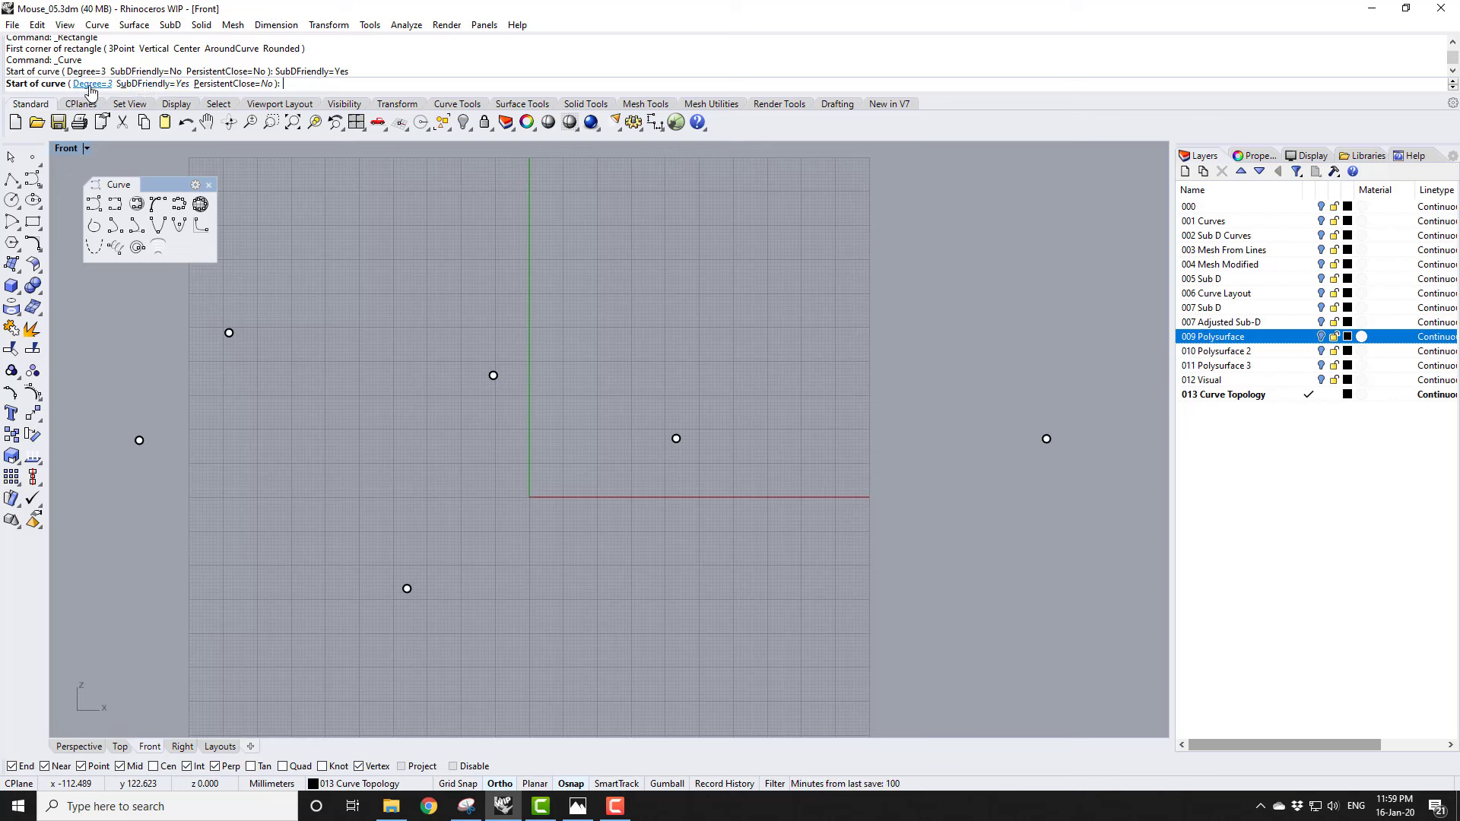
pyautogui.click(139, 440)
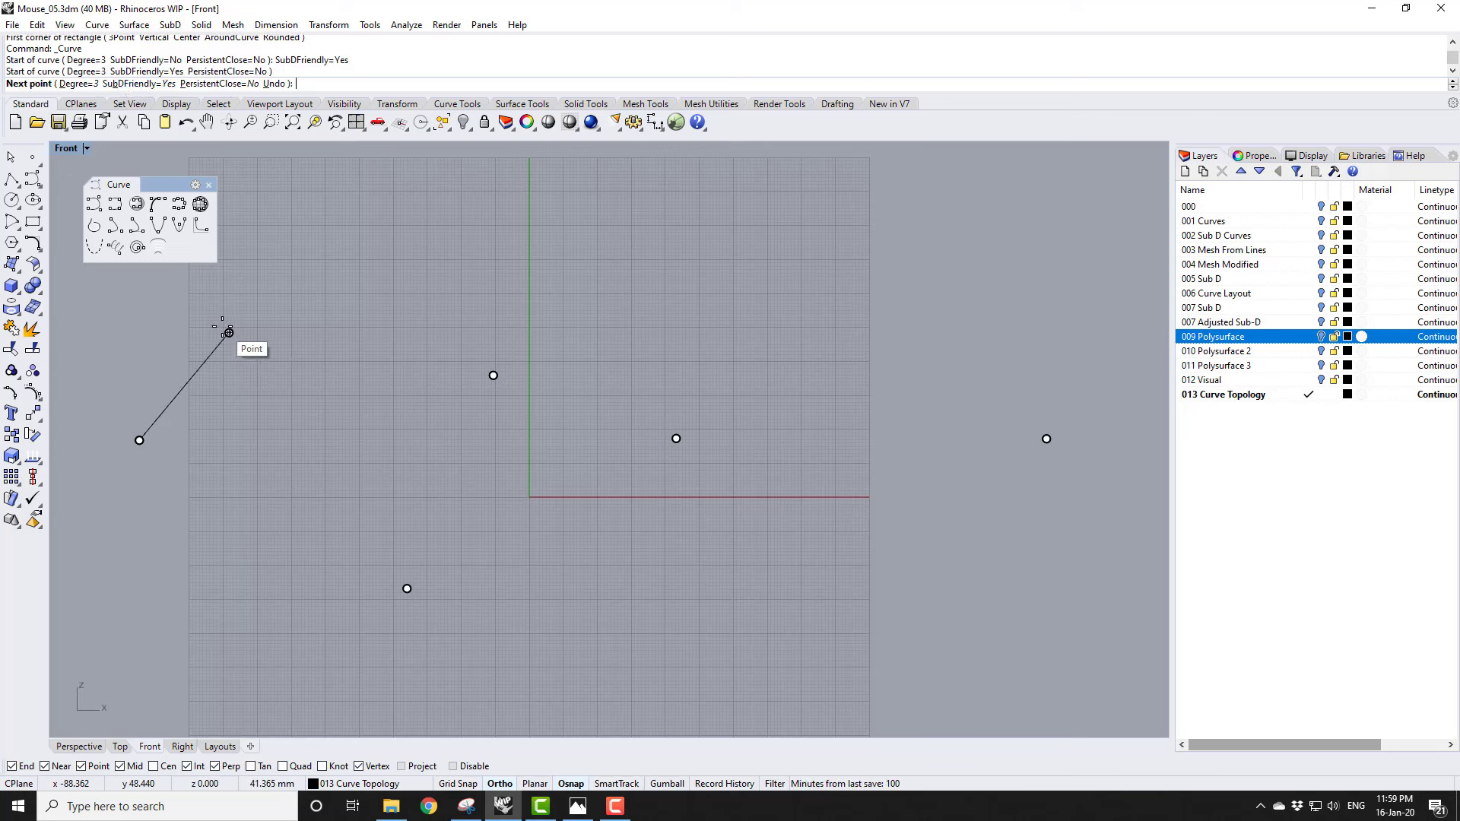
pyautogui.click(229, 332)
pyautogui.click(407, 589)
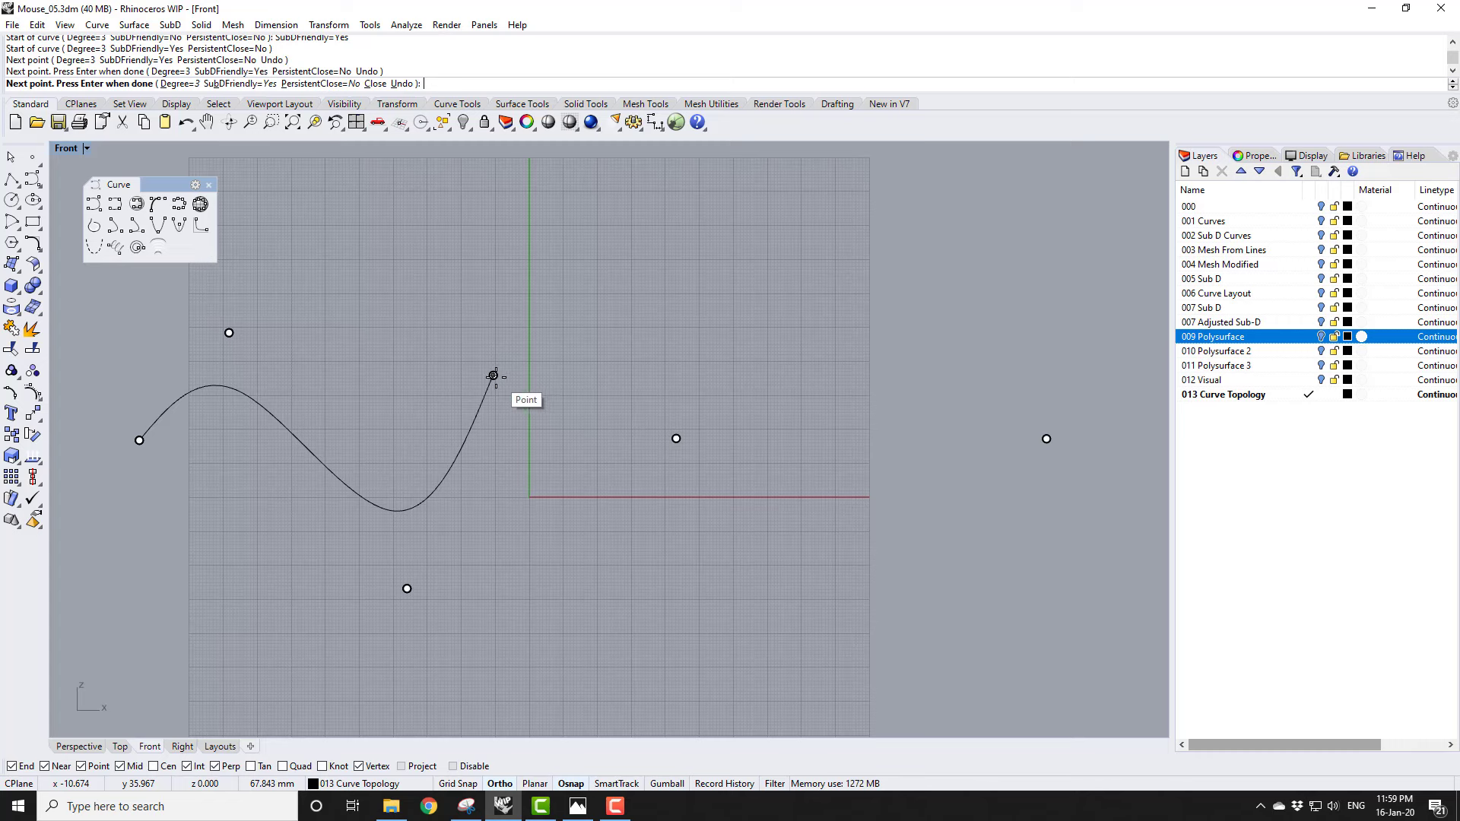
pyautogui.click(494, 375)
pyautogui.click(676, 438)
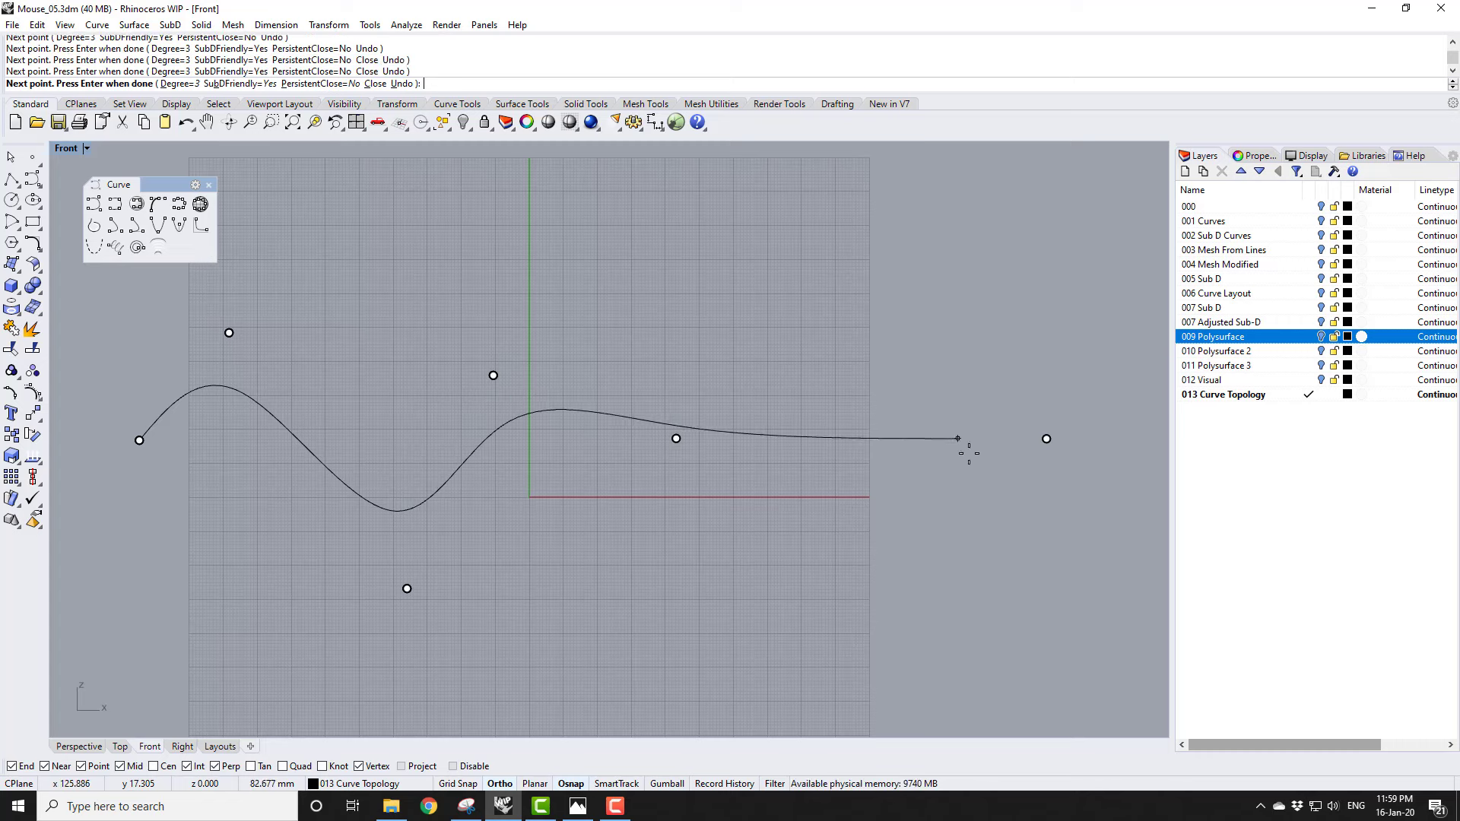
pyautogui.click(1046, 439)
pyautogui.press('Return')
# Step: Show the edit points of the new curve and draw a SubD-friendly interpolated curve through all six of them
pyautogui.click(1032, 441)
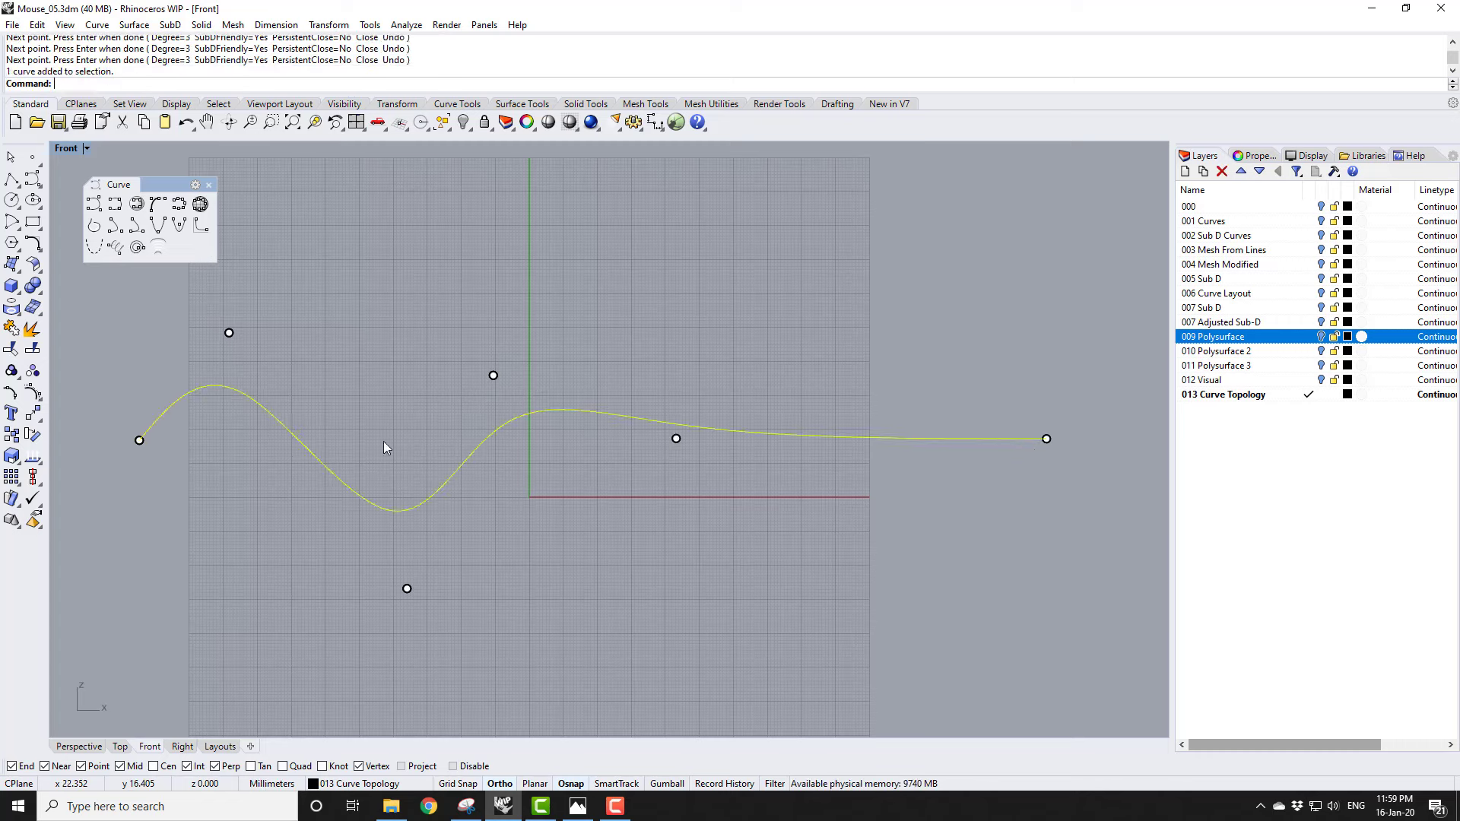
pyautogui.click(32, 392)
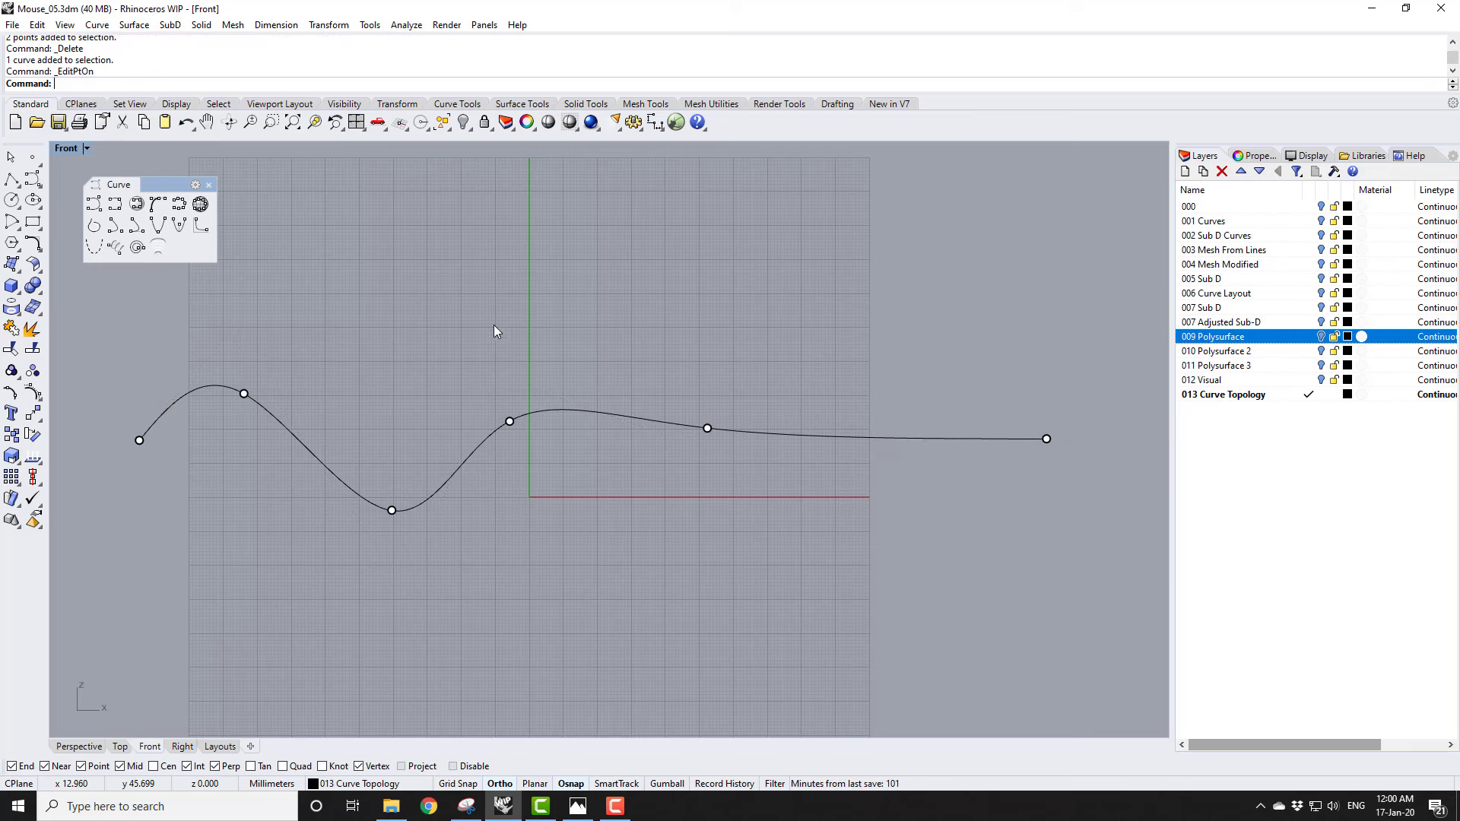
pyautogui.click(115, 205)
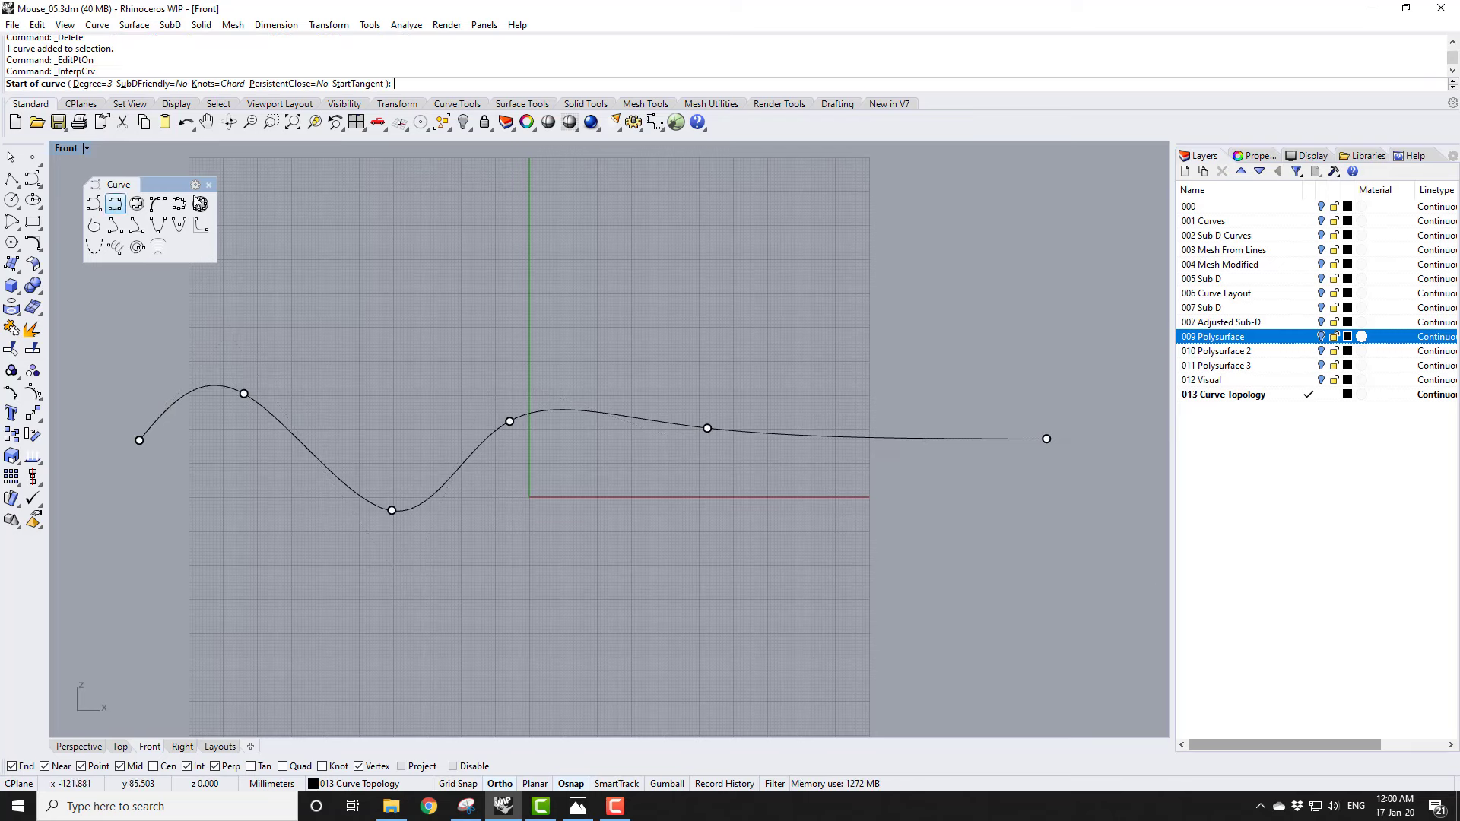
pyautogui.click(162, 84)
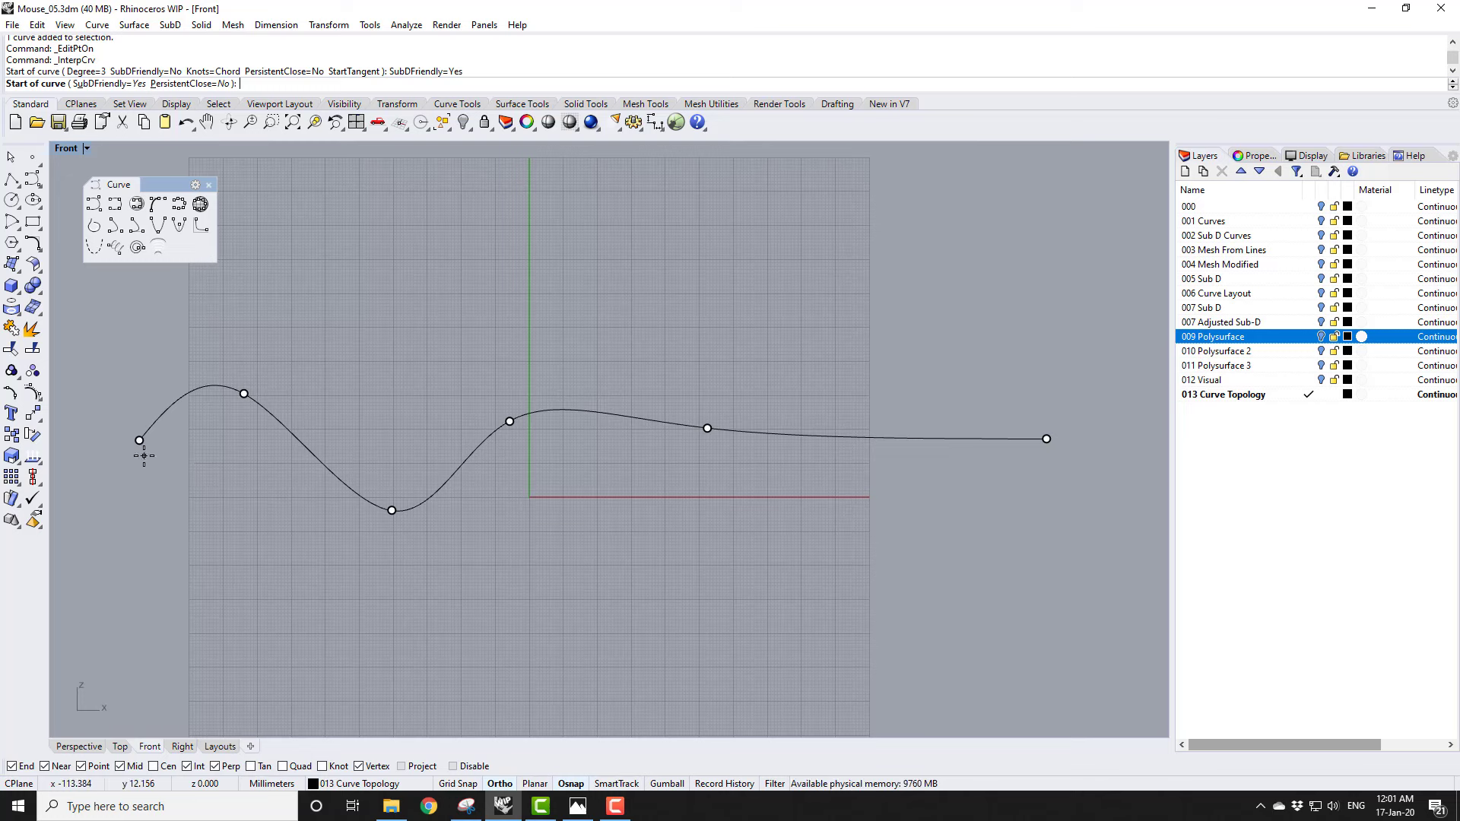
pyautogui.click(140, 439)
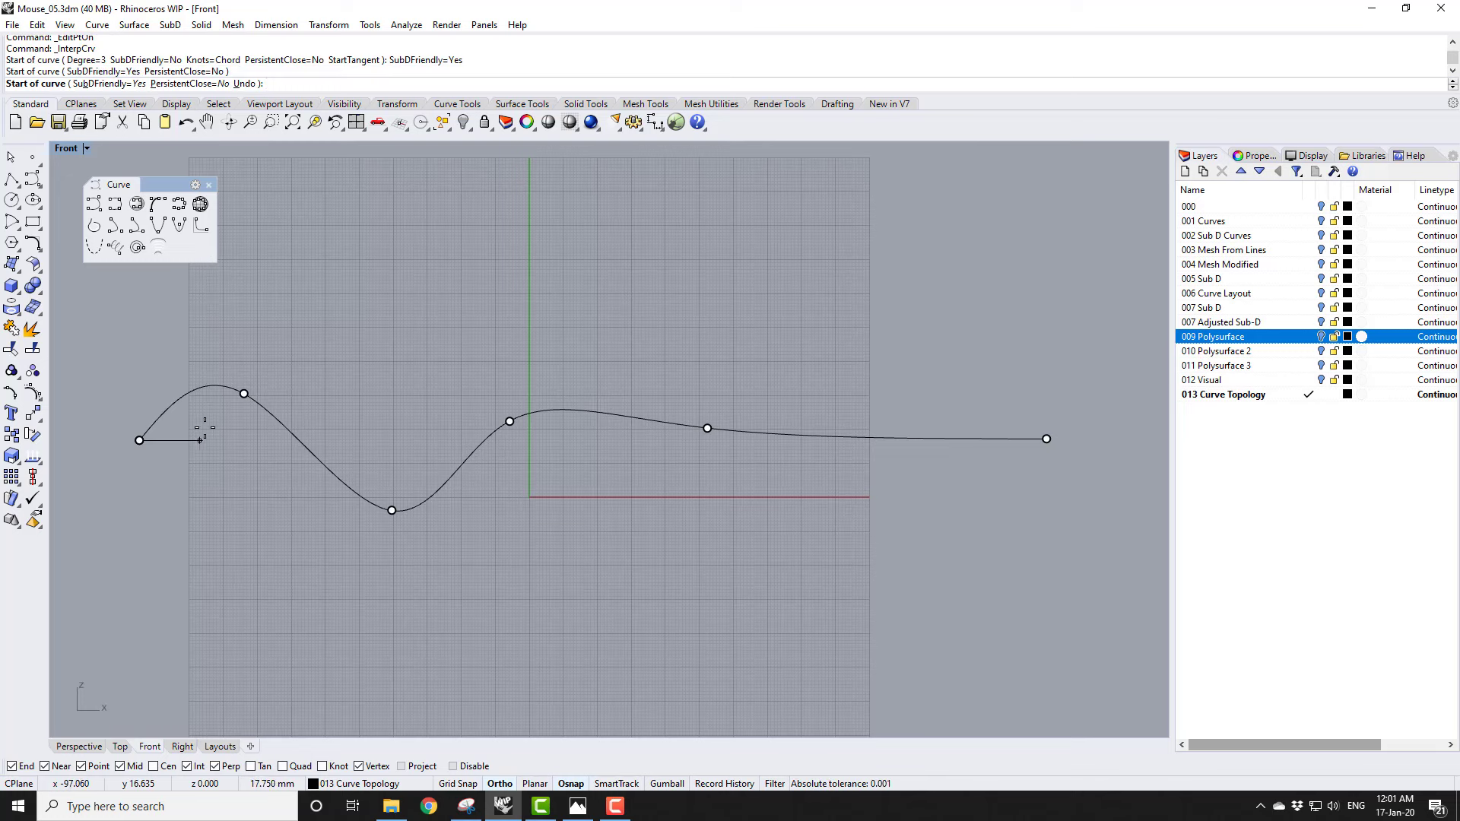
pyautogui.click(243, 393)
pyautogui.click(392, 511)
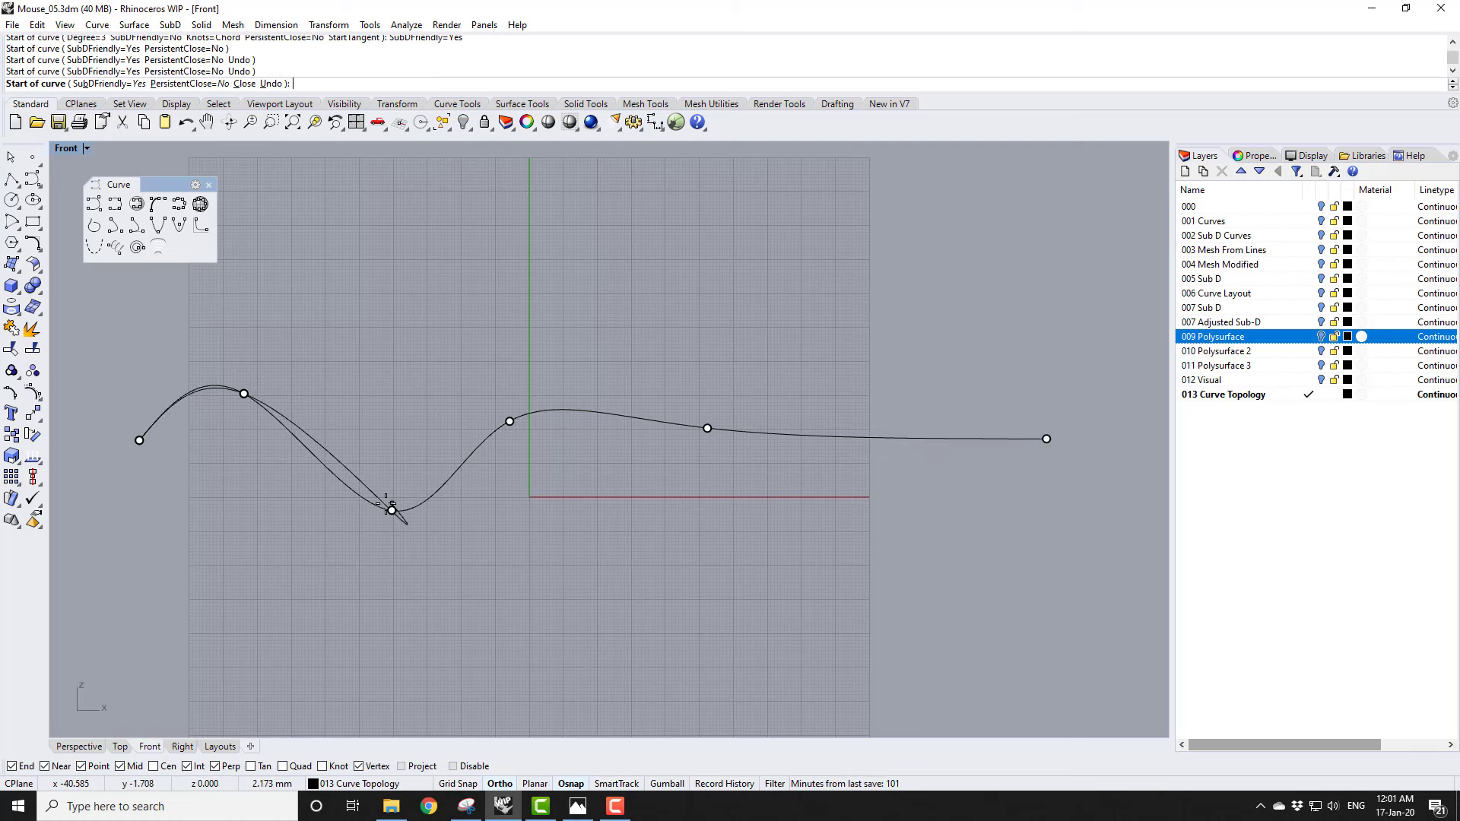
pyautogui.click(510, 421)
pyautogui.click(707, 428)
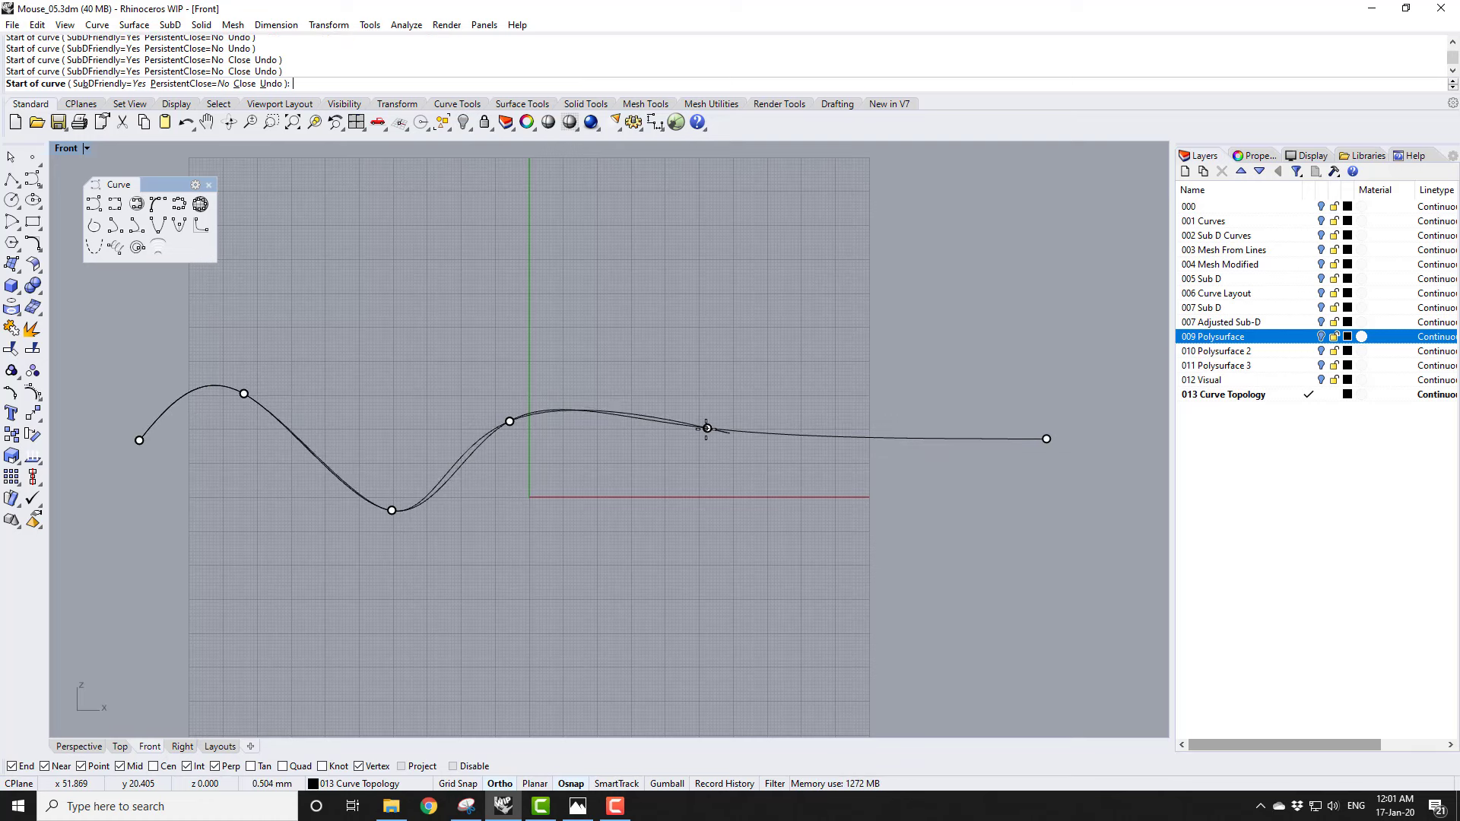
pyautogui.click(1048, 438)
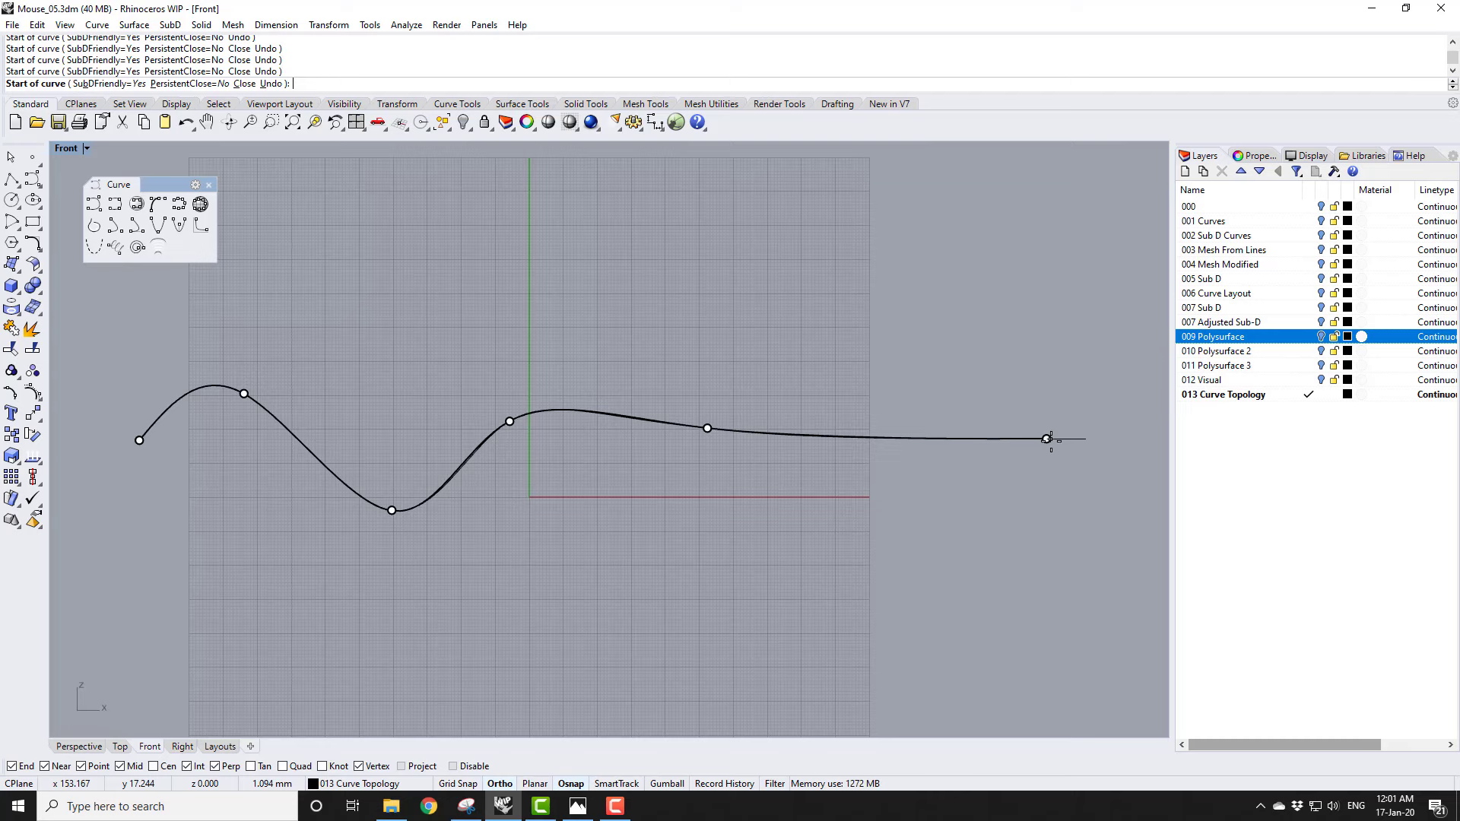
pyautogui.press('Return')
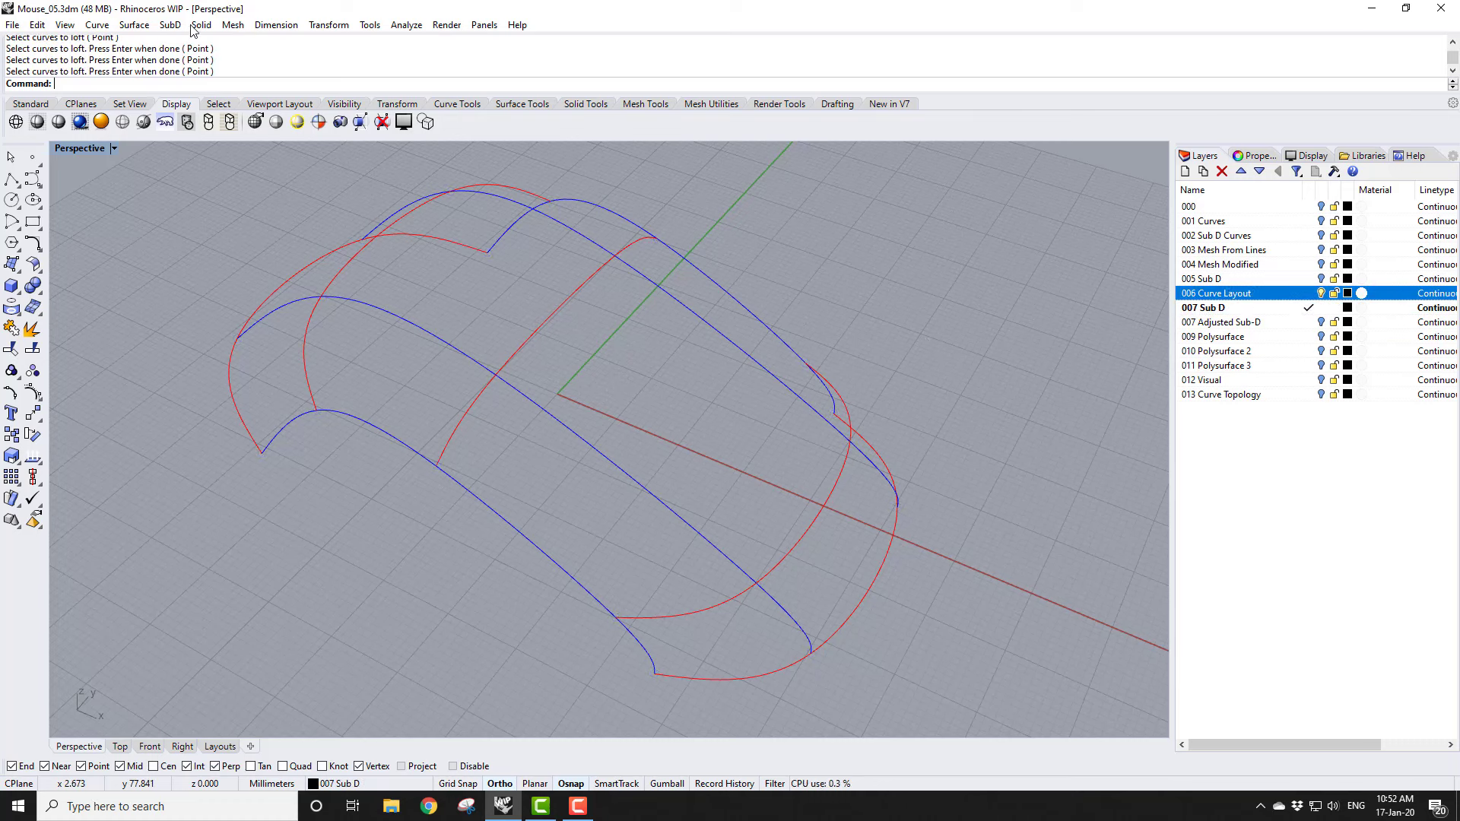
# Step: Loft the five red cross-section curves of the mouse body in order, using the SubD style with Do not simplify
pyautogui.click(147, 29)
pyautogui.click(156, 58)
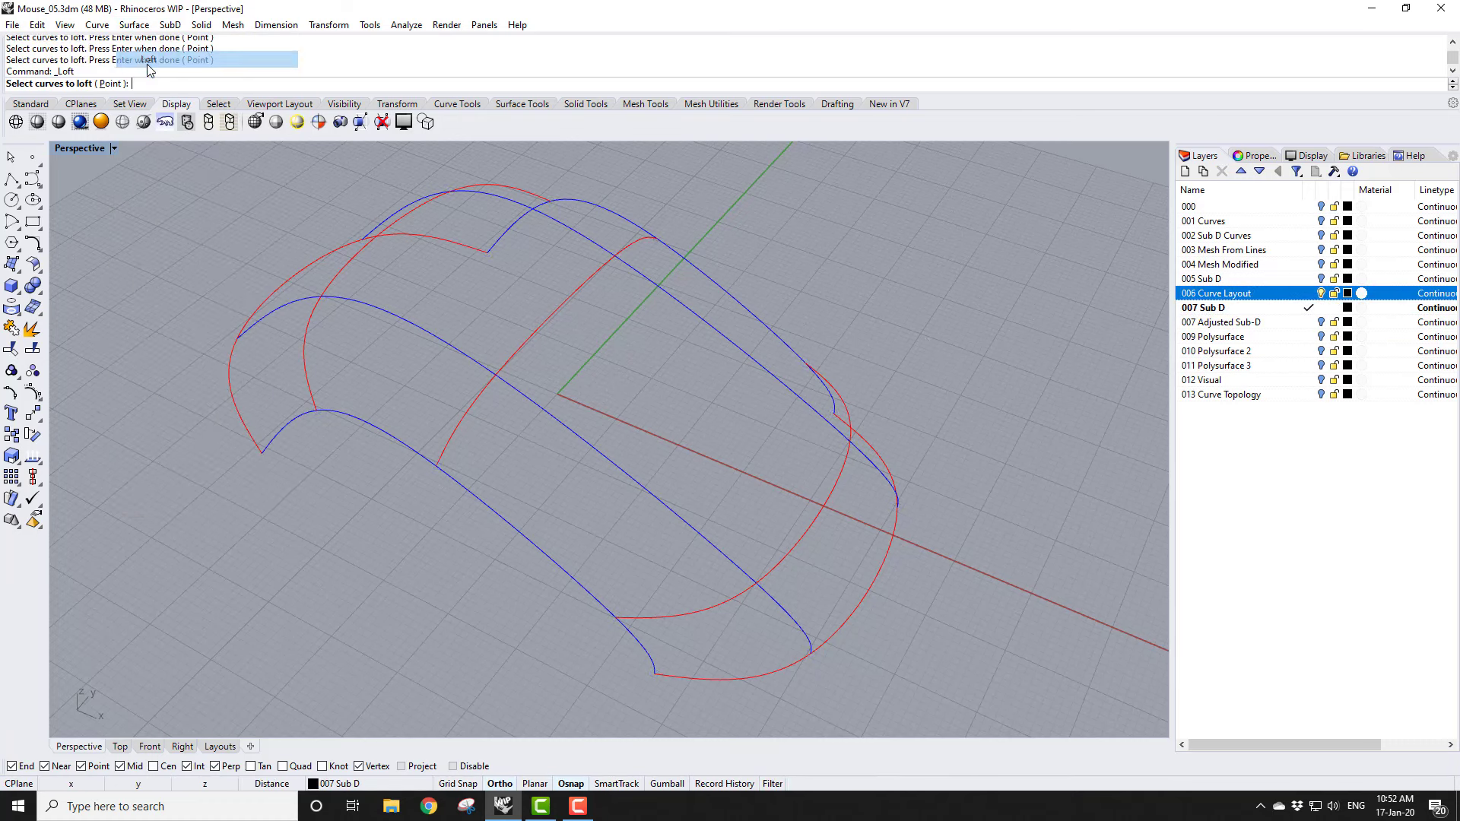
pyautogui.click(687, 679)
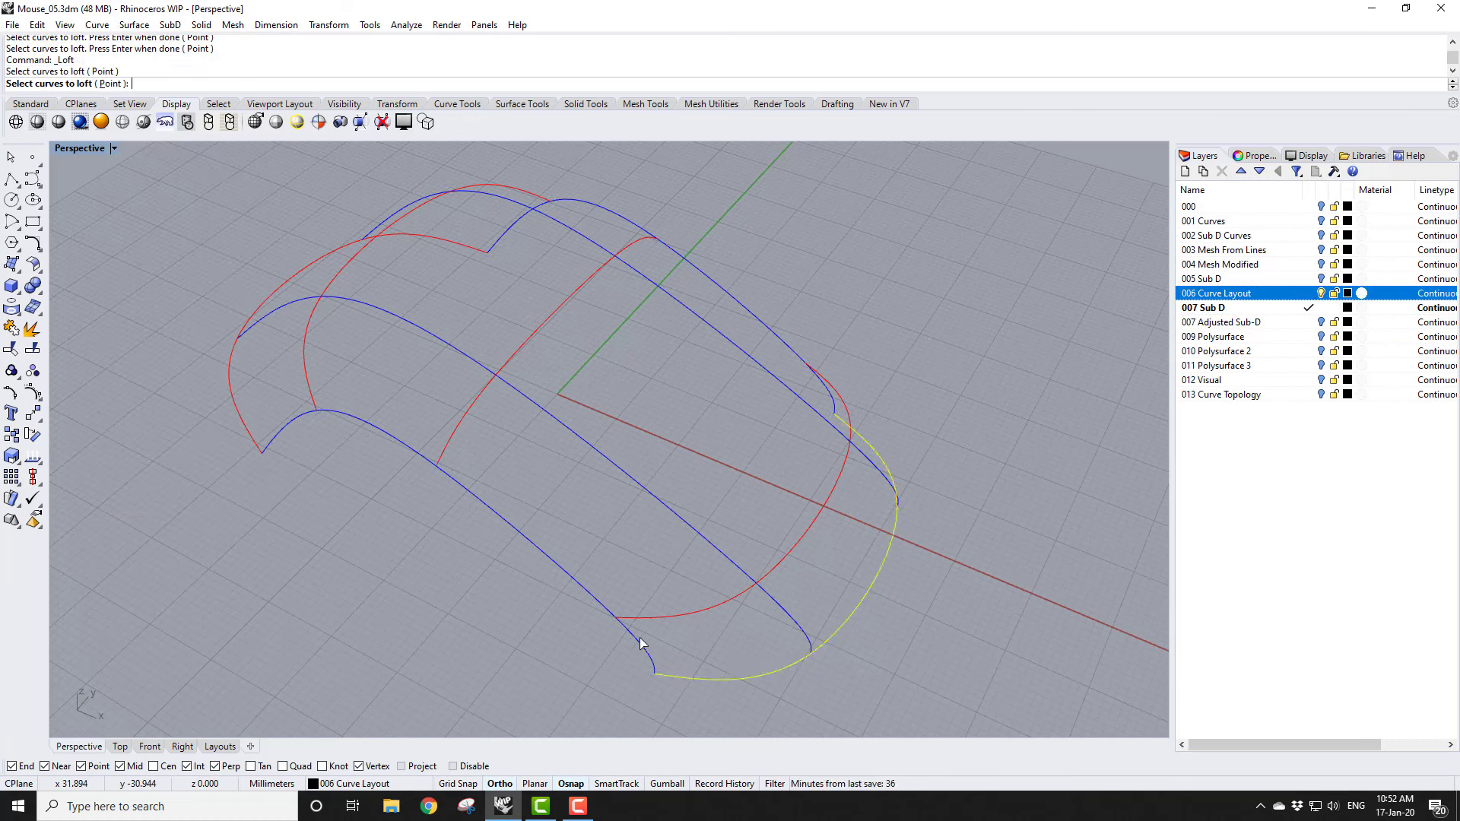
pyautogui.click(640, 620)
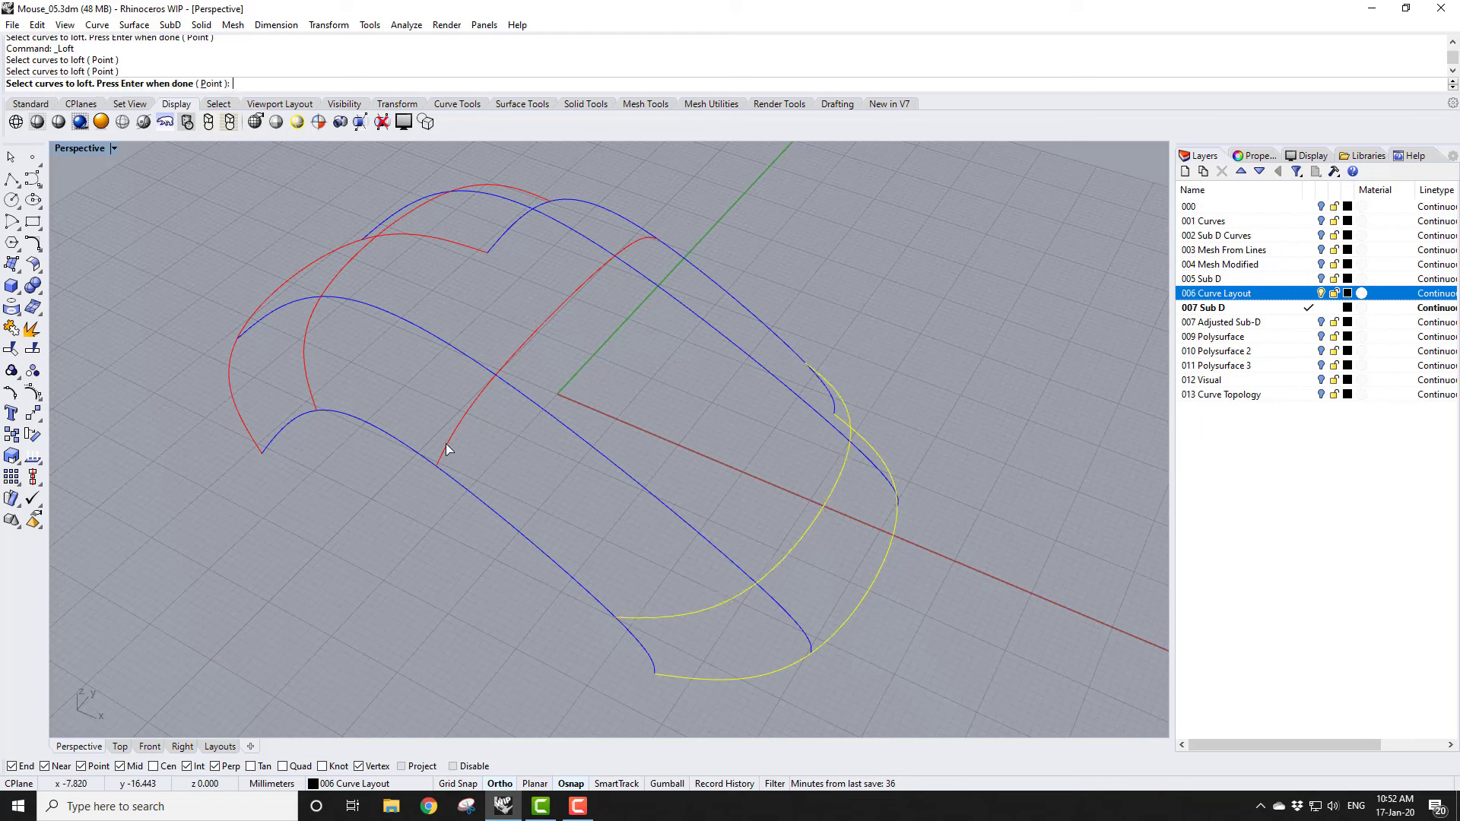
pyautogui.click(447, 446)
pyautogui.click(310, 390)
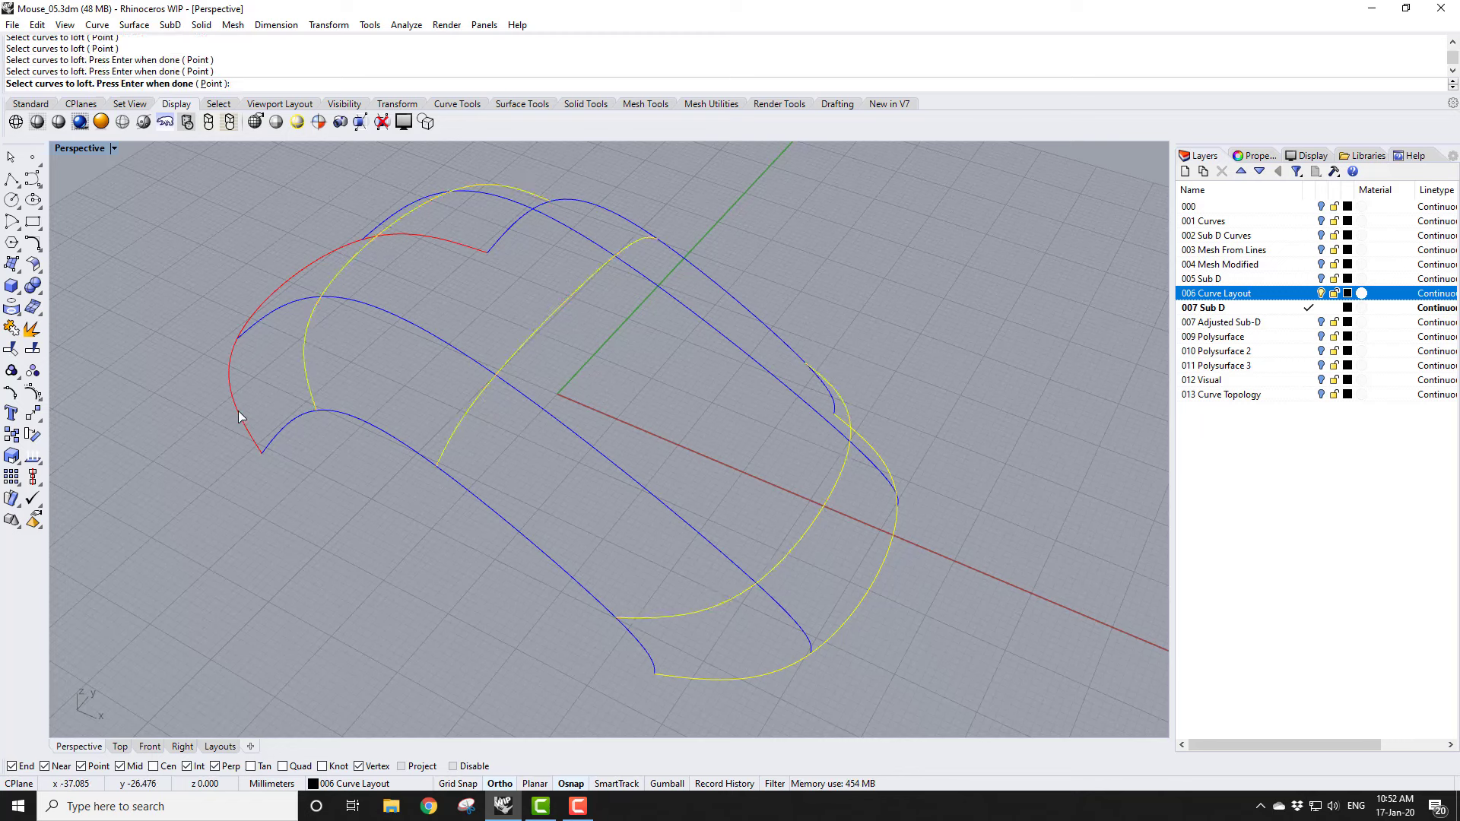
pyautogui.click(238, 411)
pyautogui.press('Return')
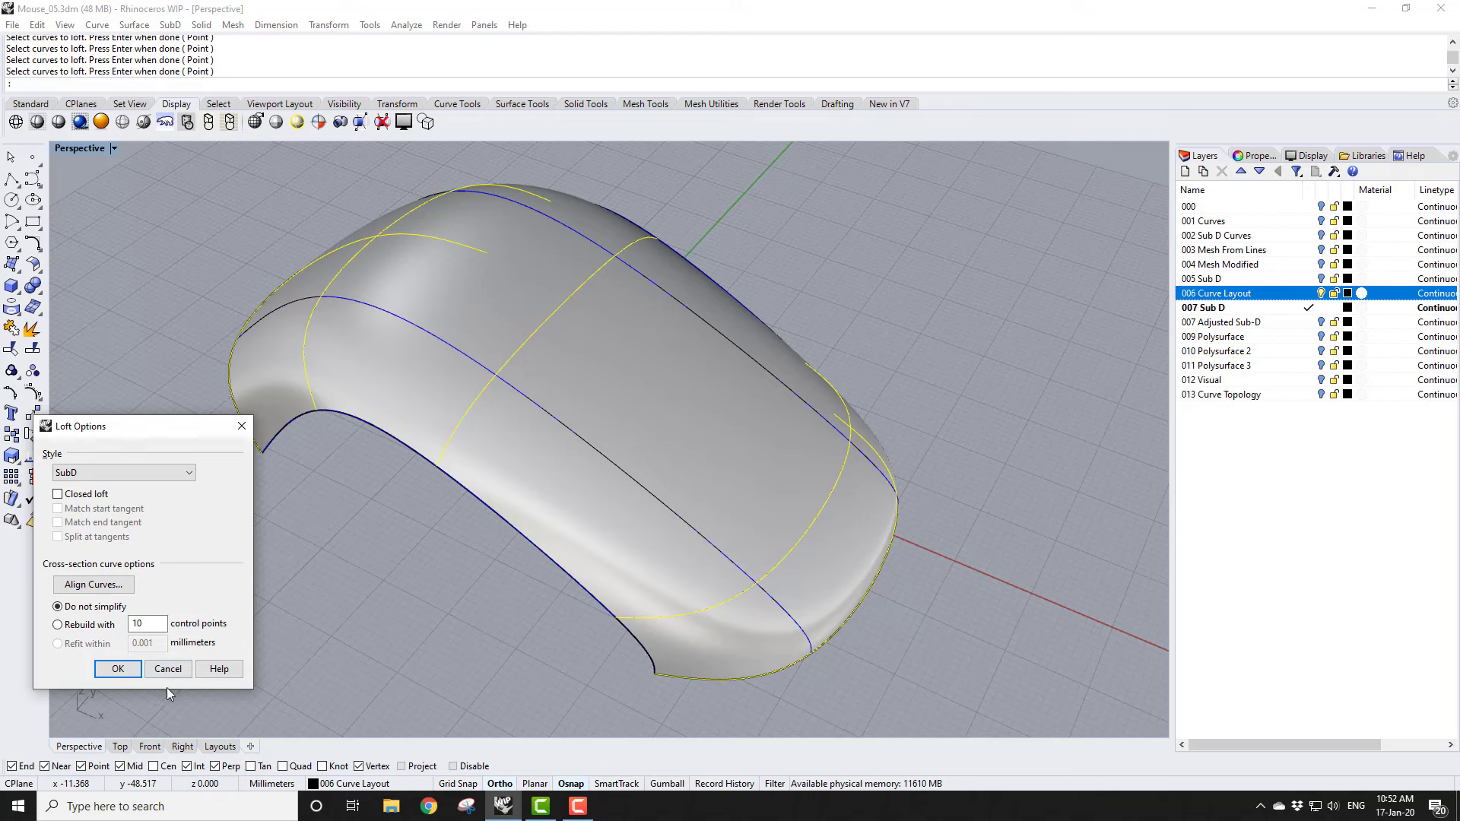
pyautogui.click(118, 669)
pyautogui.moveTo(445, 667); pyautogui.dragTo(430, 629, button='right')
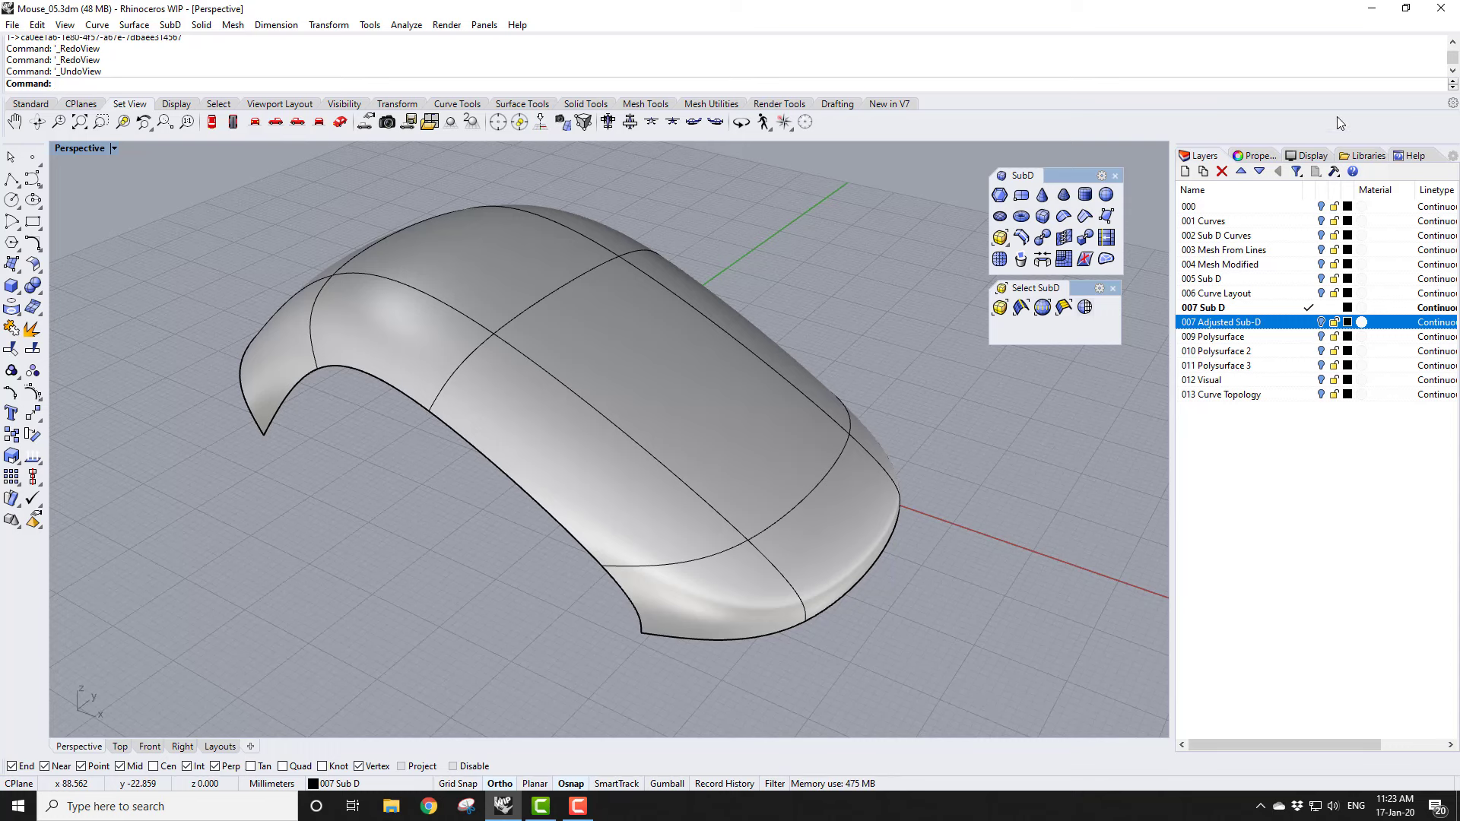
# Step: Bridge the rear and front end edges along the open side of the mouse SubD with 2 segments and Join enabled
pyautogui.click(1021, 263)
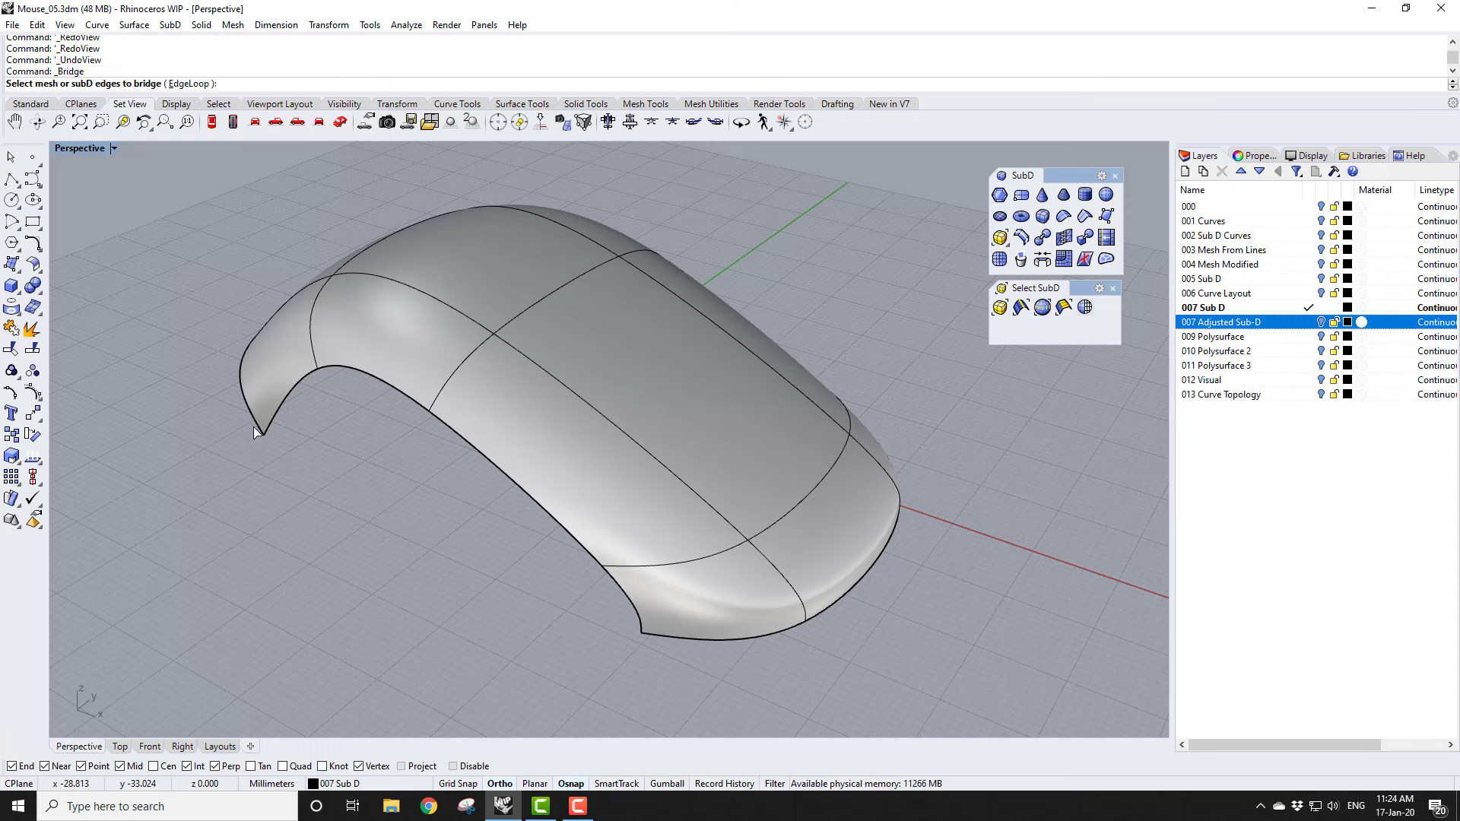
pyautogui.click(276, 417)
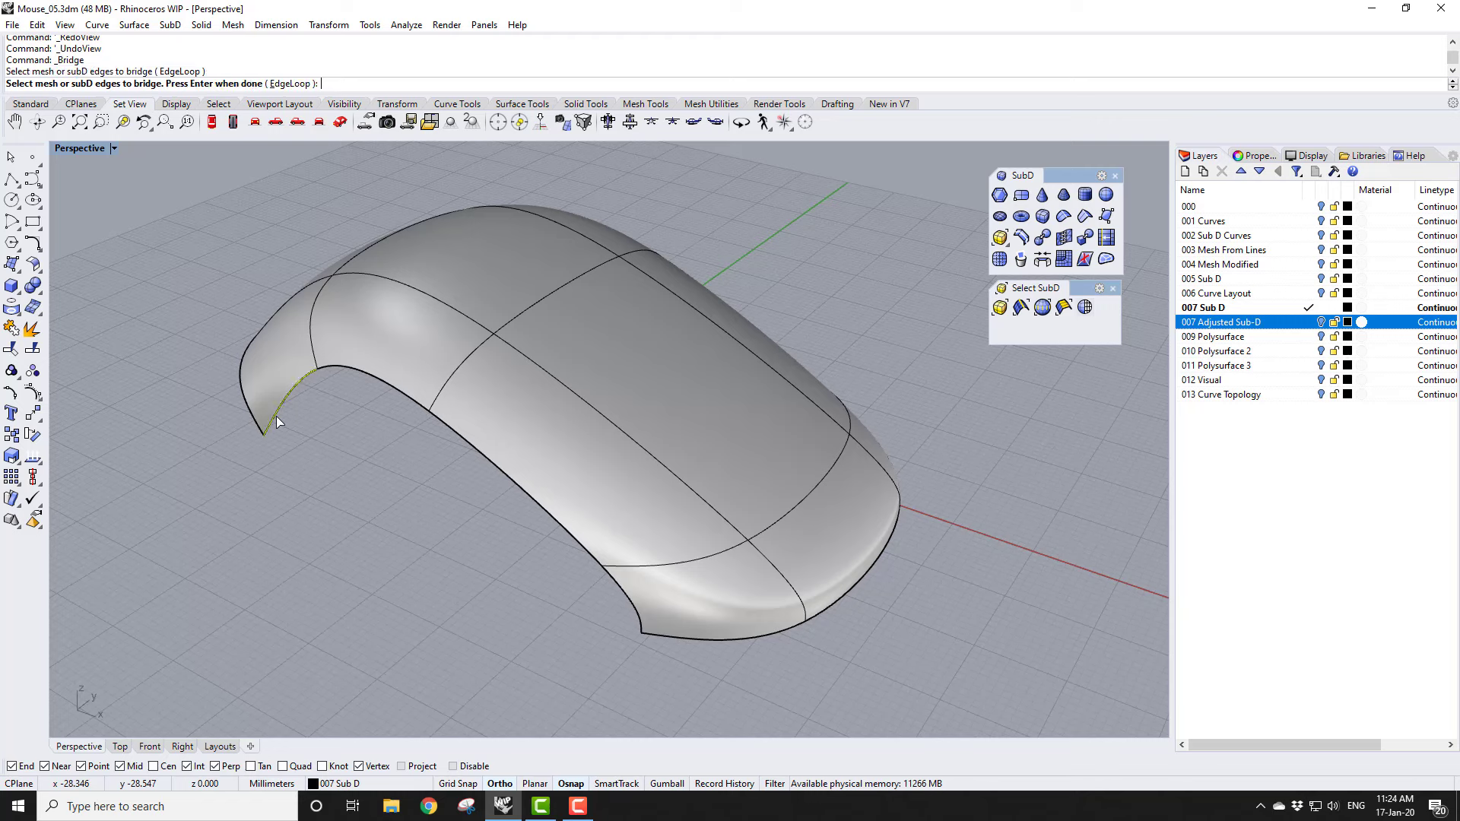
pyautogui.click(643, 626)
pyautogui.press('Return')
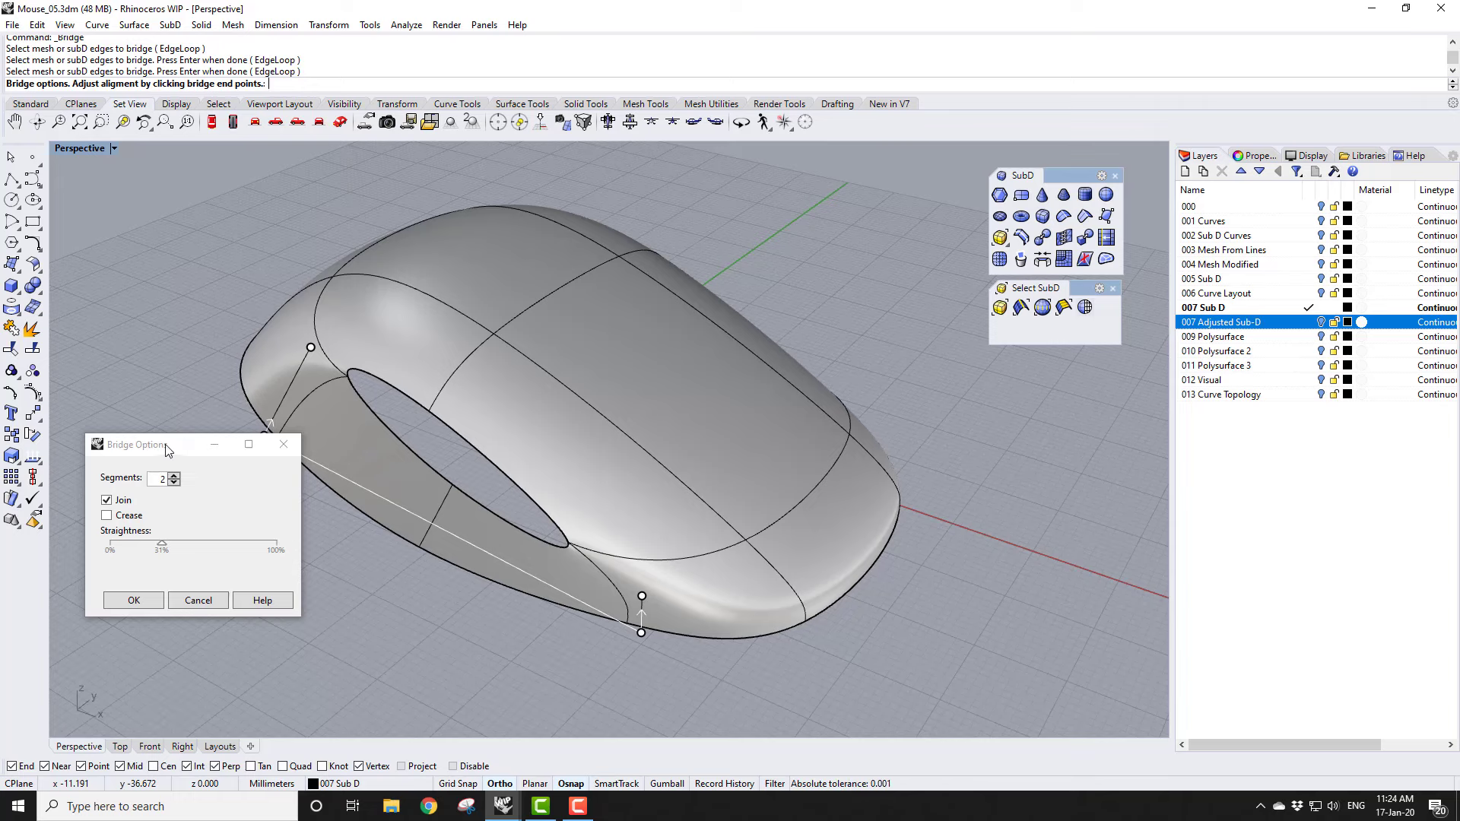
pyautogui.moveTo(167, 452); pyautogui.dragTo(160, 543)
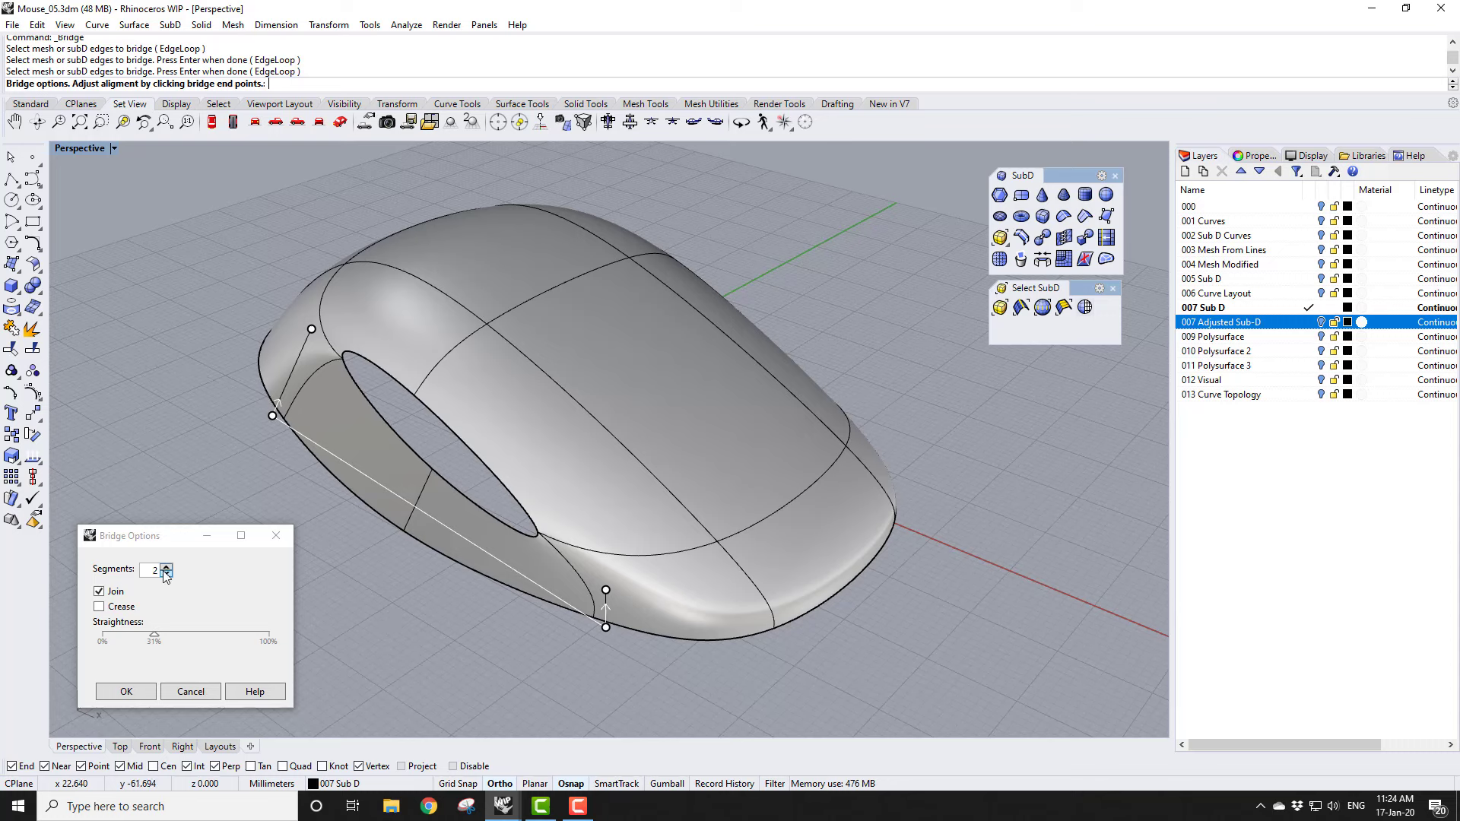
pyautogui.moveTo(158, 643); pyautogui.dragTo(164, 646)
pyautogui.click(126, 691)
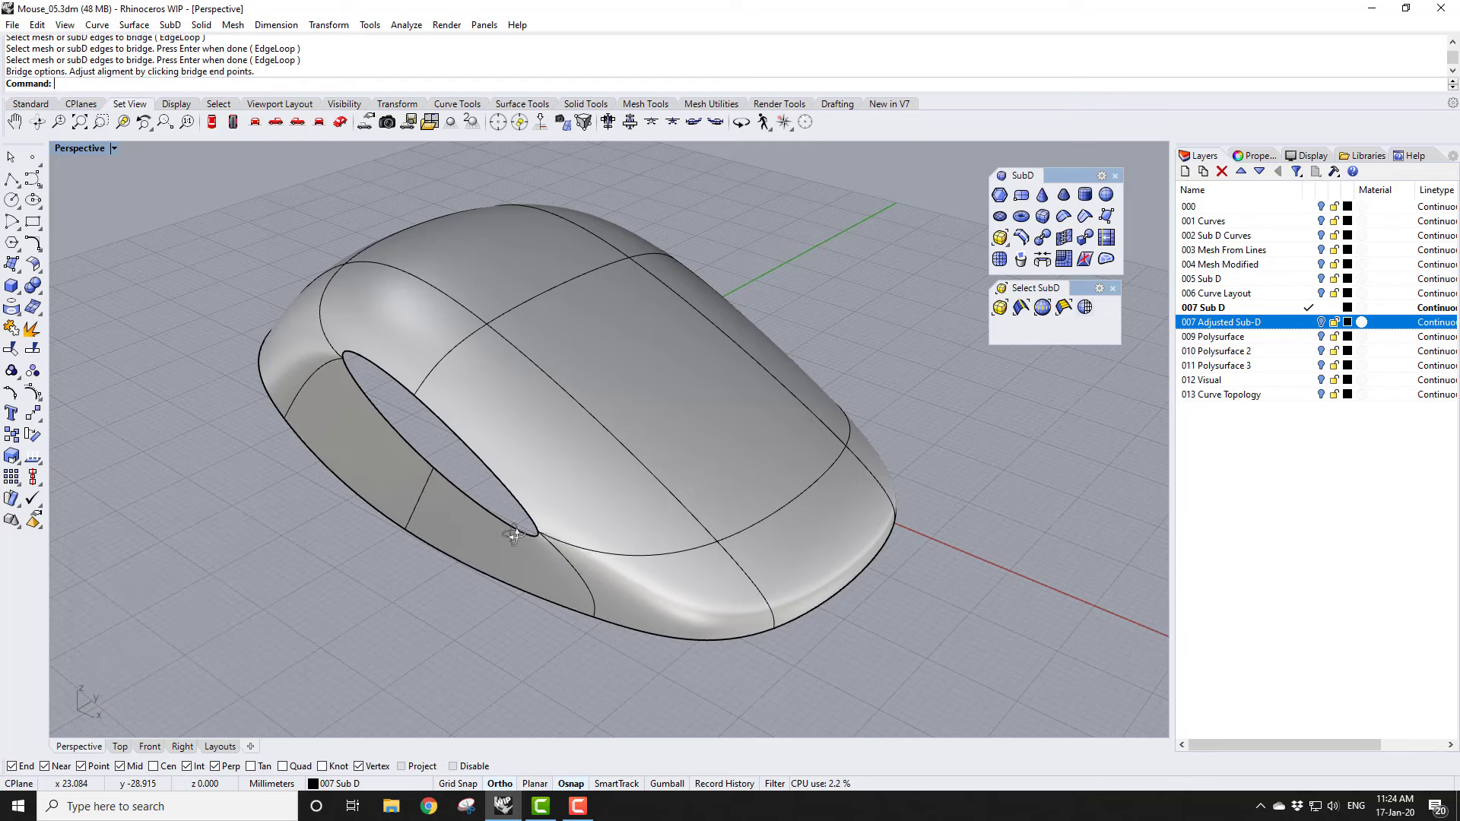
pyautogui.moveTo(419, 662); pyautogui.dragTo(574, 527, button='right')
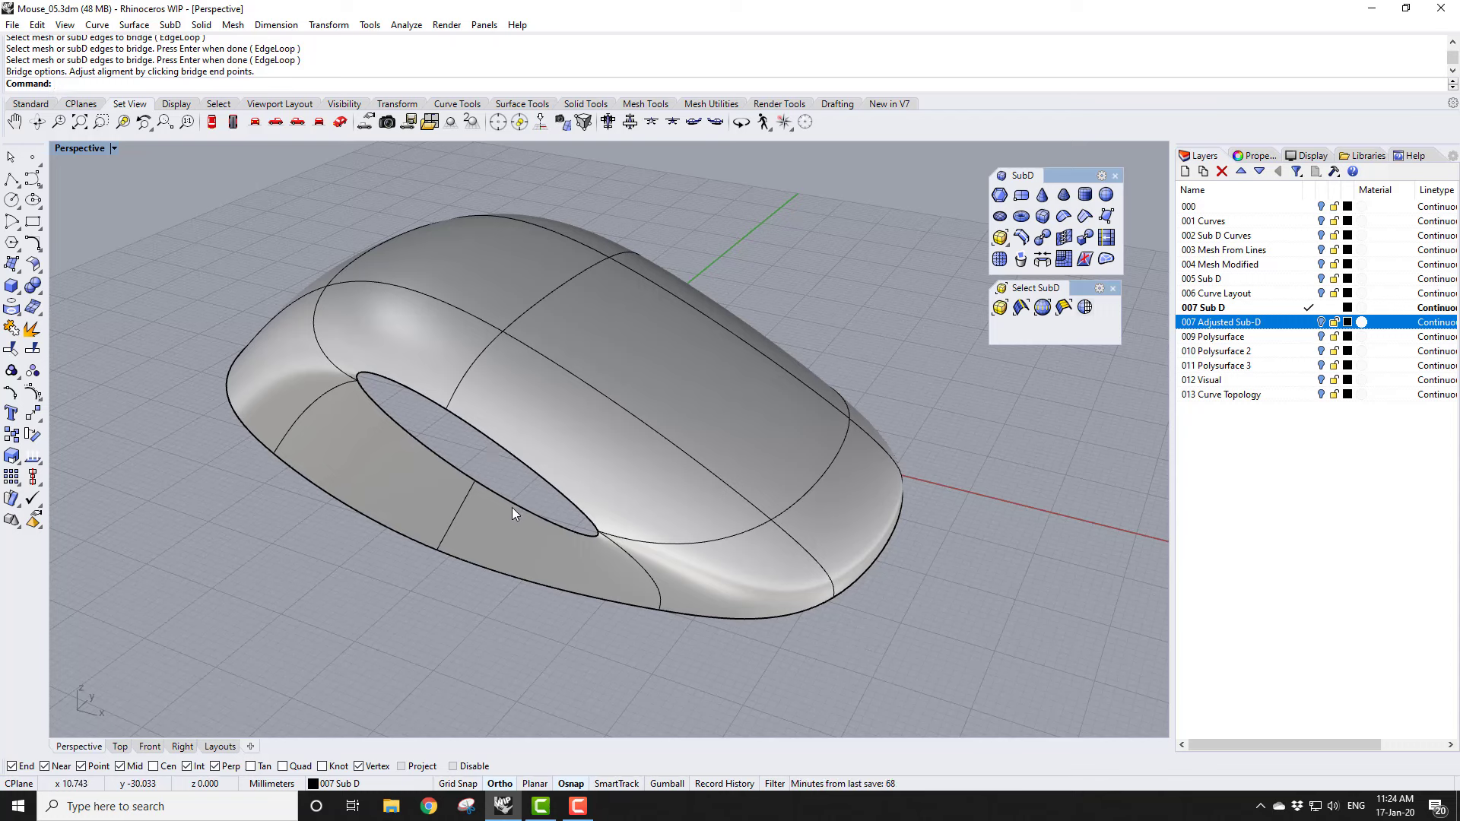
# Step: Stitch the upper edges of the side opening to the lower bridge edges, using the first (upper) edge set as the stitch location
pyautogui.click(1064, 239)
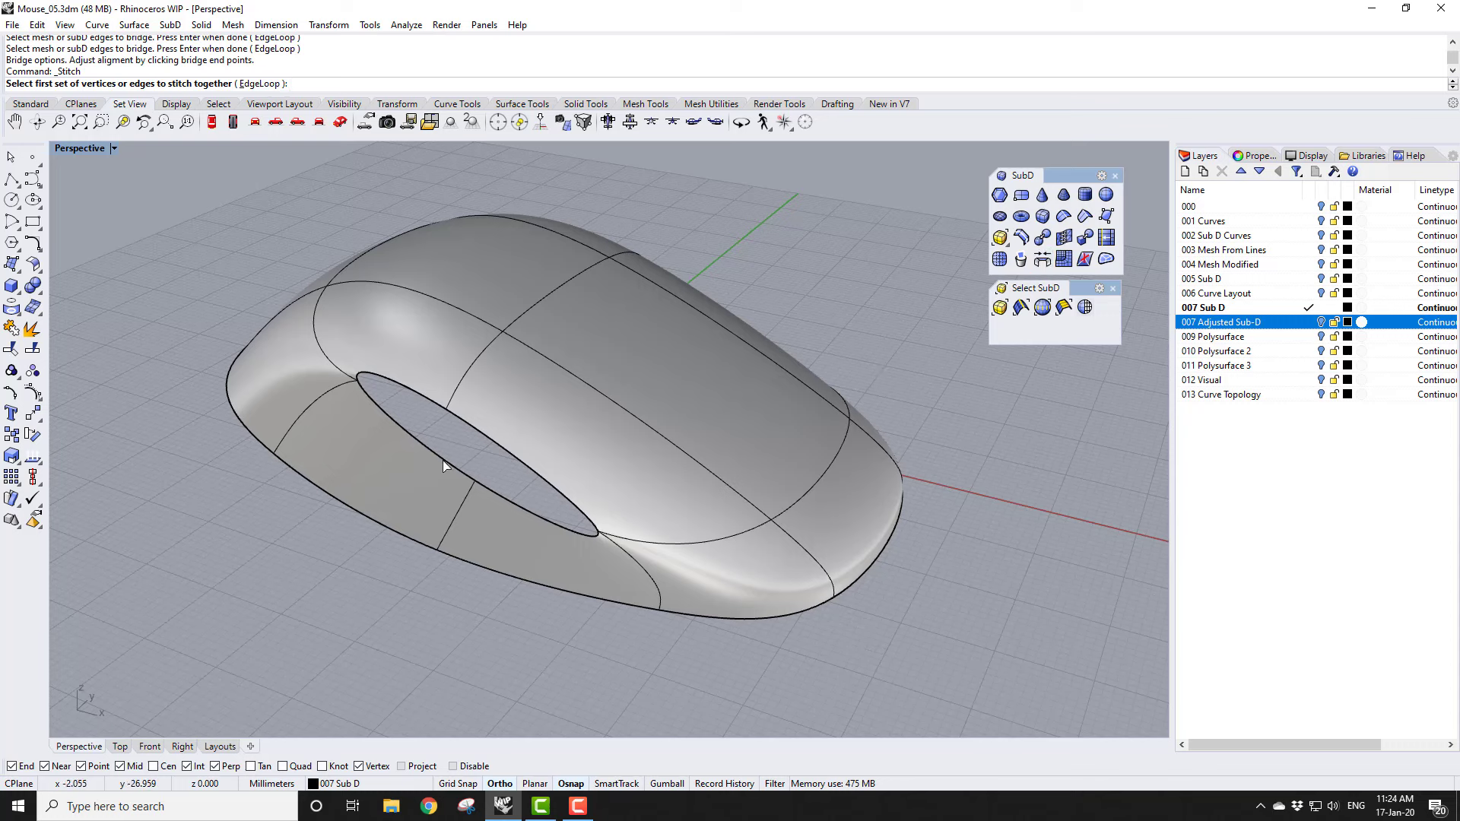
pyautogui.click(431, 400)
pyautogui.click(466, 423)
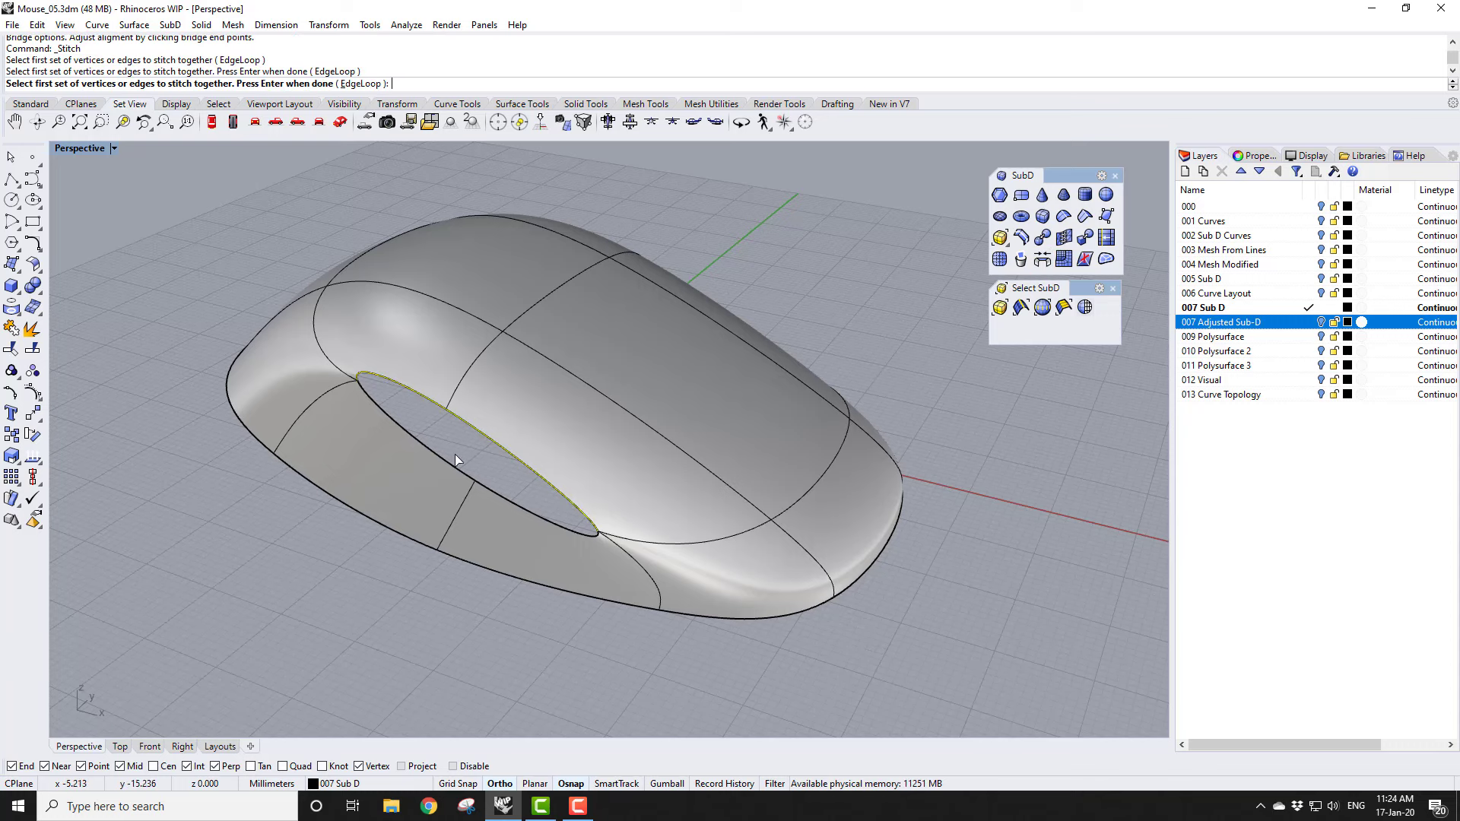
pyautogui.rightClick(191, 558)
pyautogui.click(423, 448)
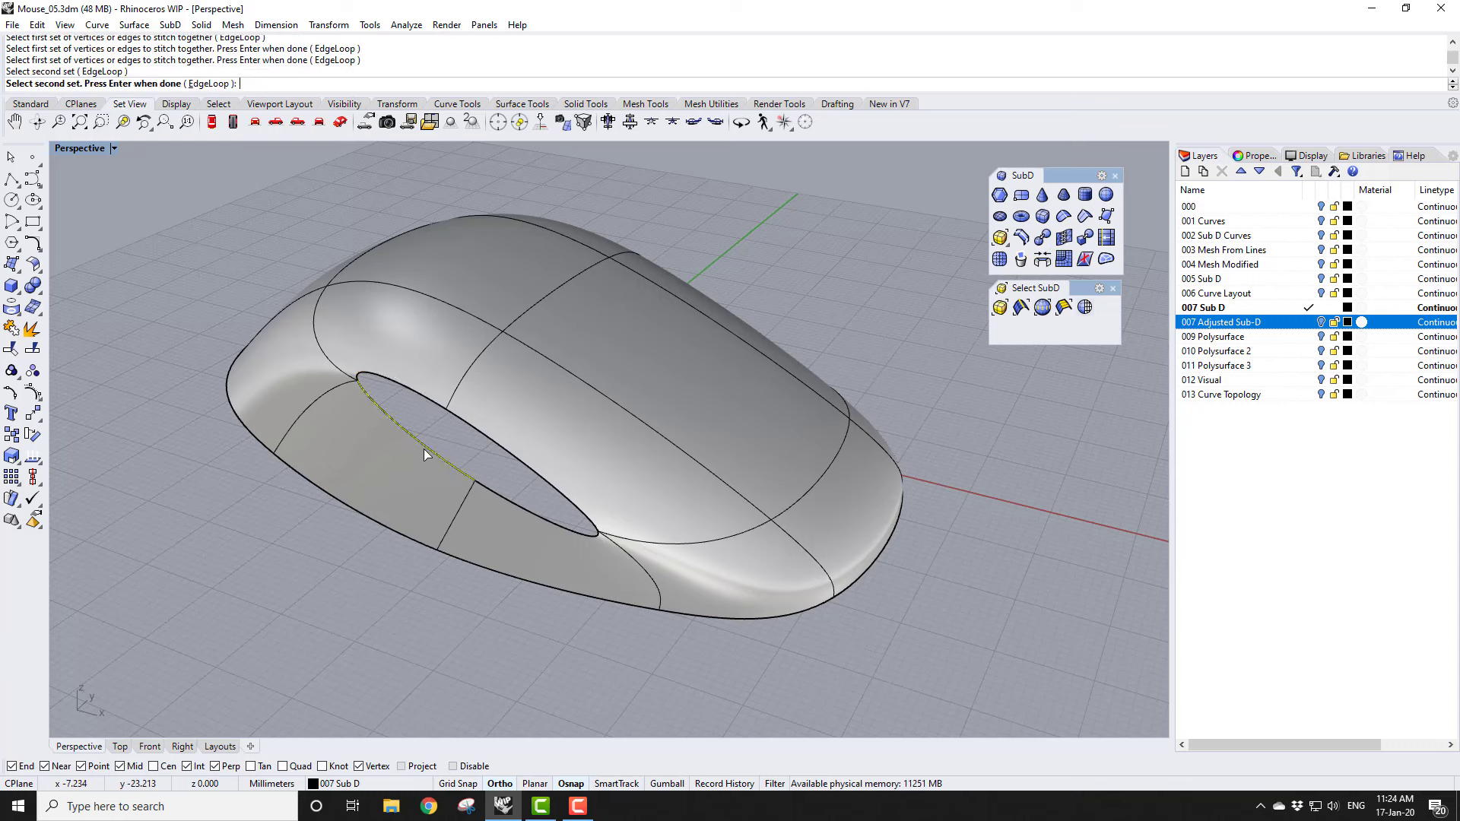
pyautogui.click(495, 496)
pyautogui.rightClick(373, 605)
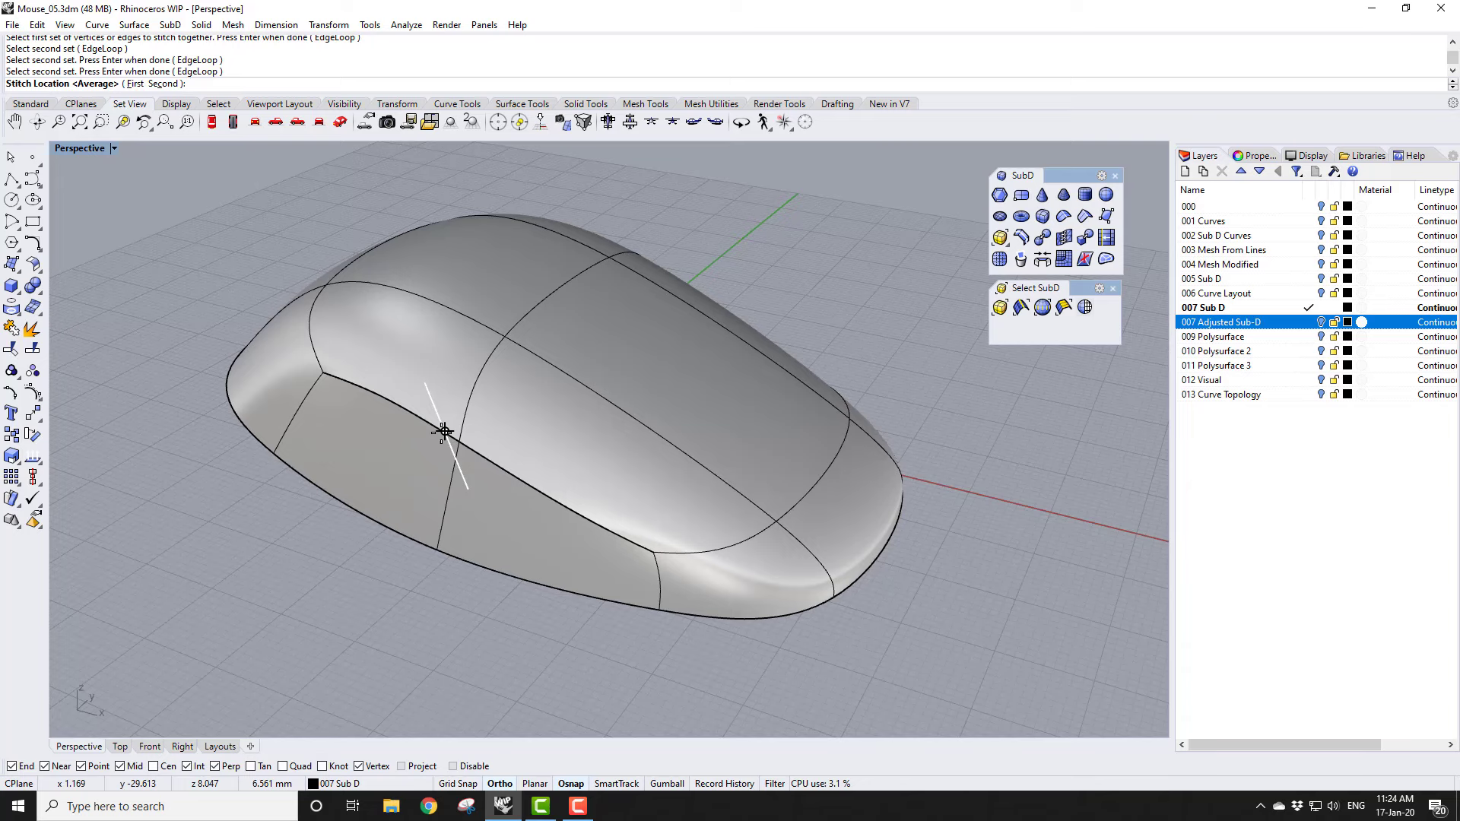
pyautogui.click(425, 382)
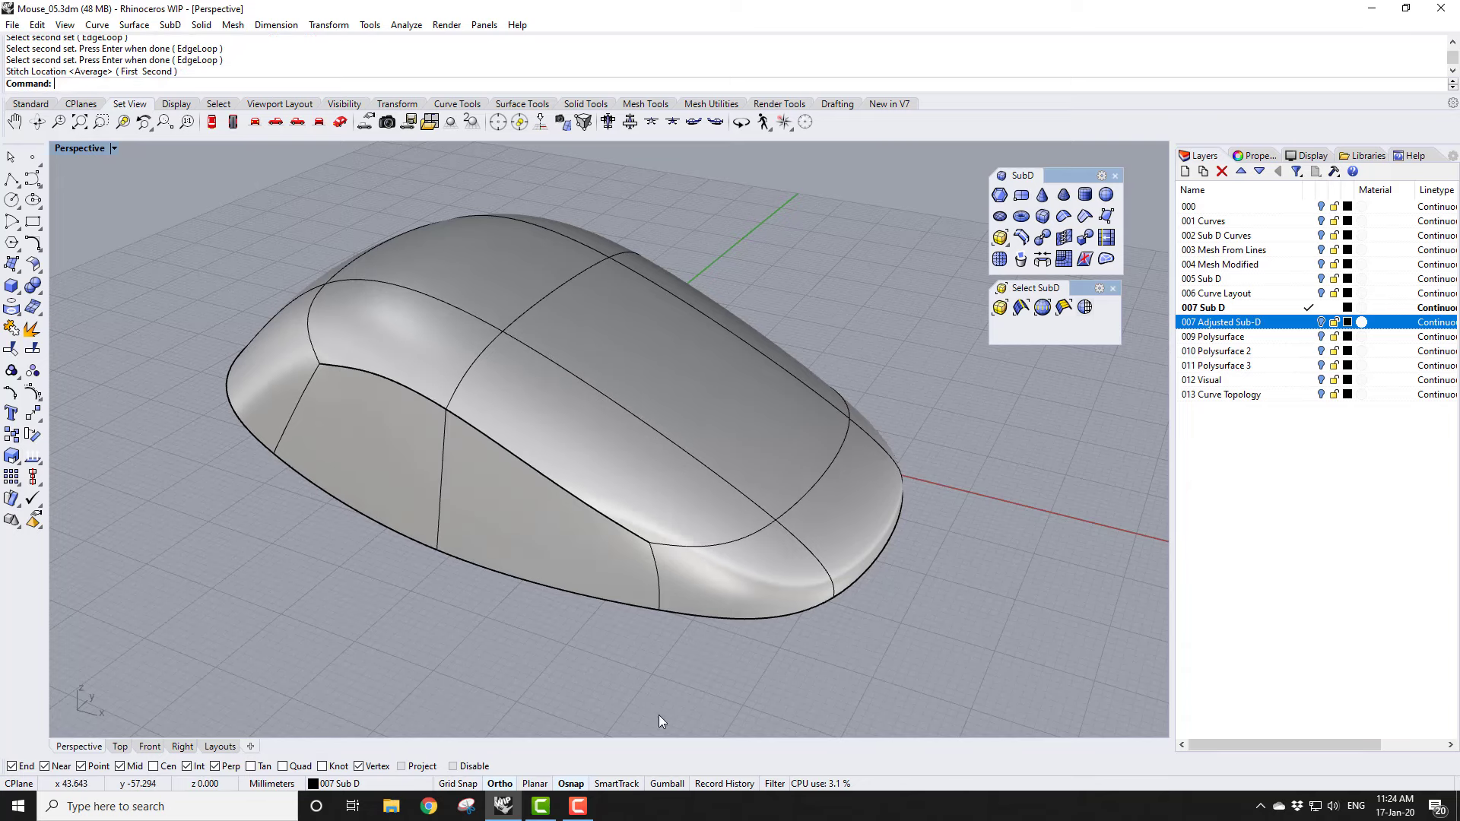
# Step: Remove the crease along the stitched side edges of the mouse SubD and inspect the smoothed side
pyautogui.moveTo(658, 715); pyautogui.dragTo(544, 557, button='right')
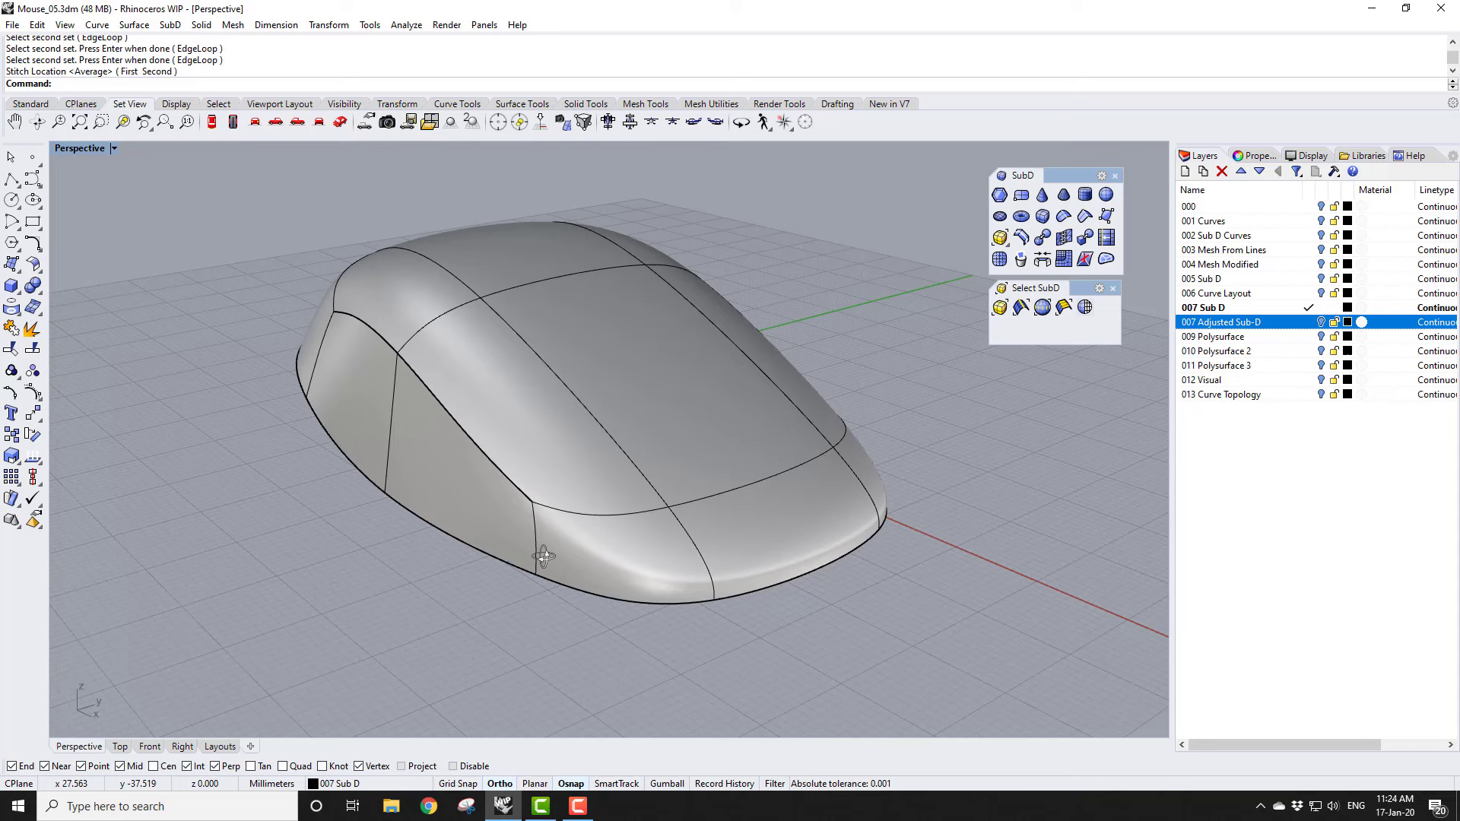
pyautogui.click(1063, 219)
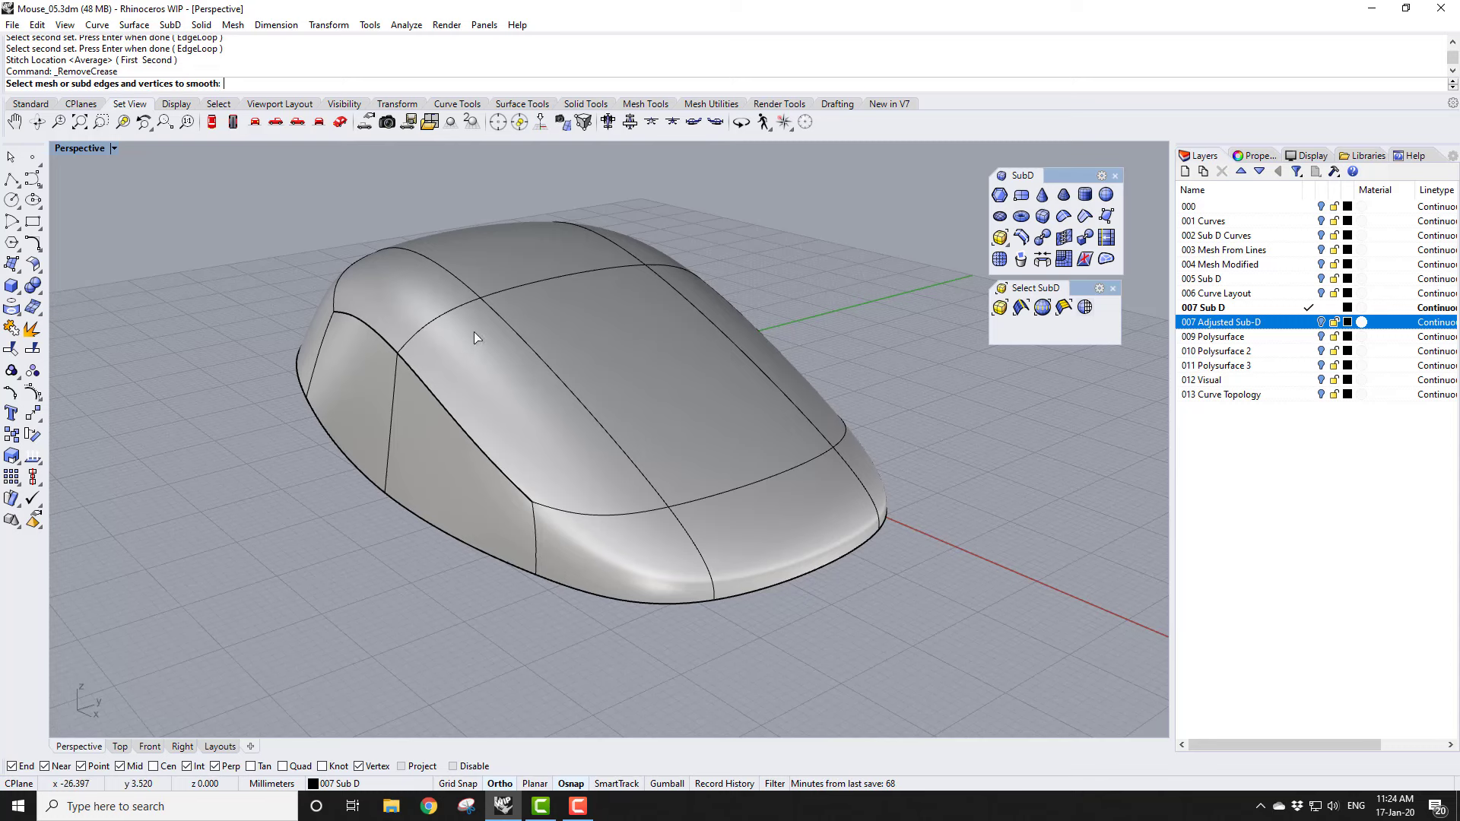
pyautogui.click(391, 342)
pyautogui.rightClick(225, 613)
pyautogui.moveTo(227, 610); pyautogui.dragTo(385, 576, button='right')
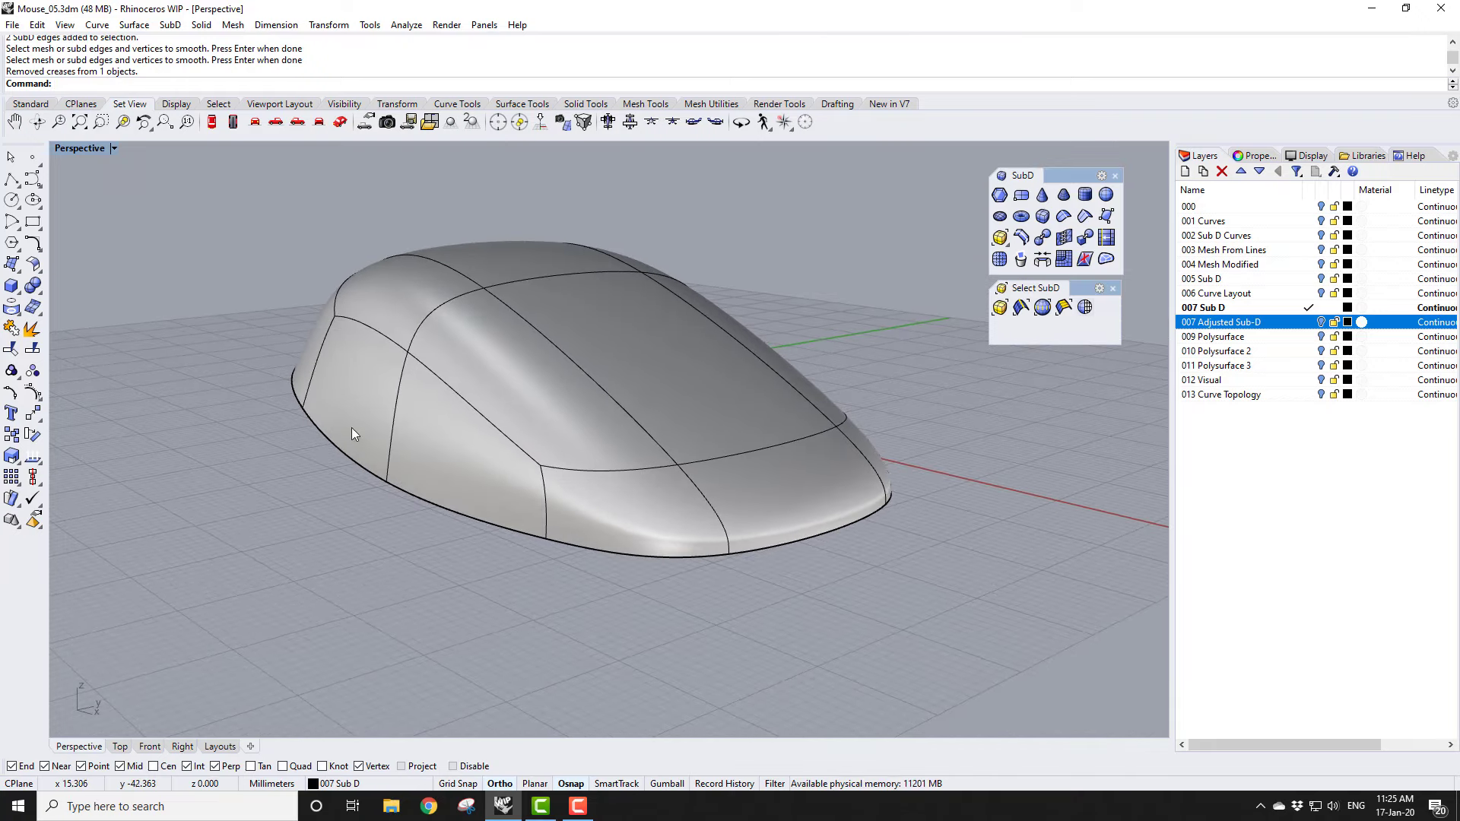
pyautogui.moveTo(568, 460); pyautogui.dragTo(577, 531, button='right')
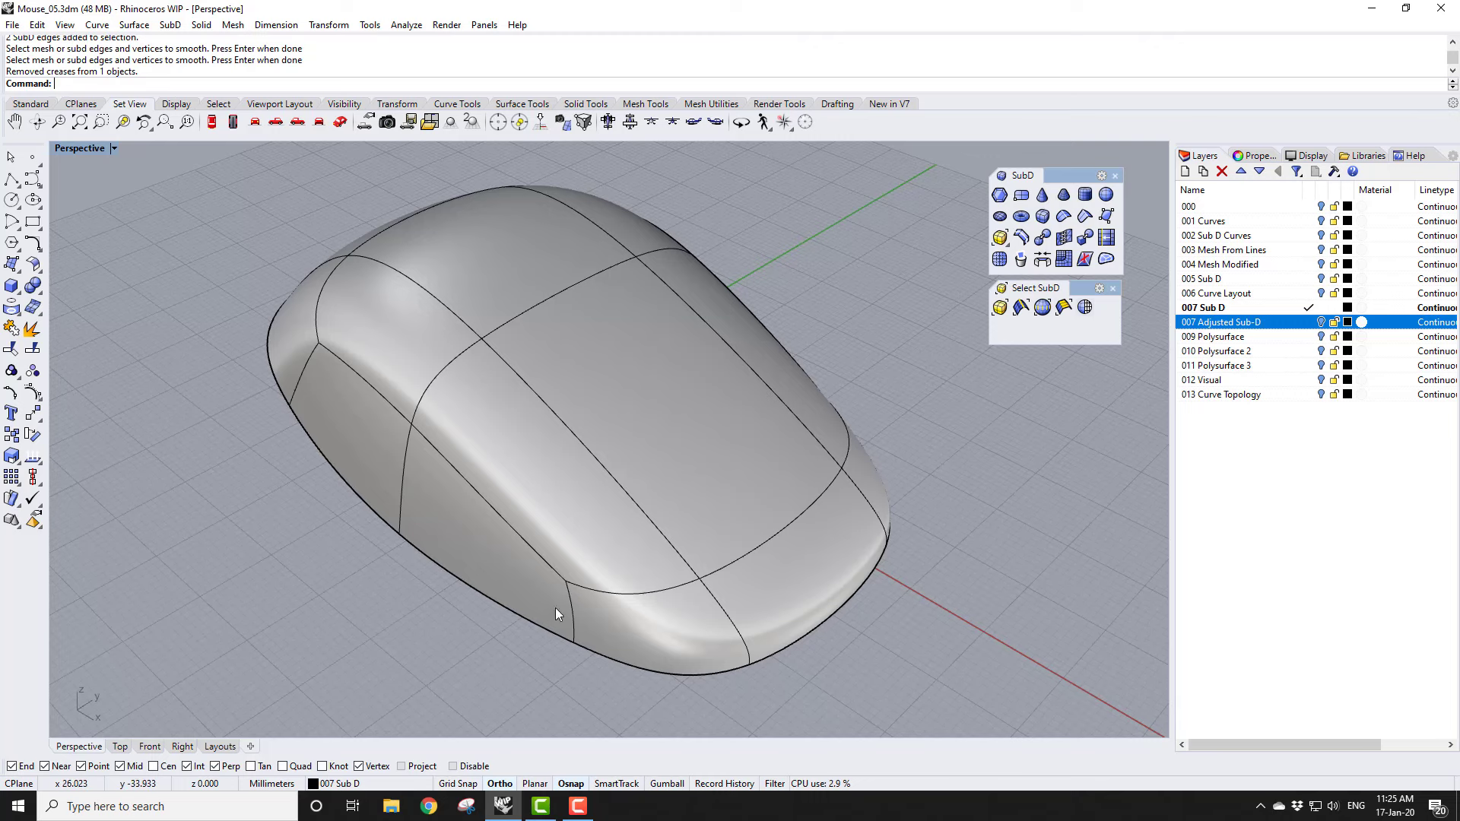
pyautogui.moveTo(529, 560); pyautogui.dragTo(567, 591, button='right')
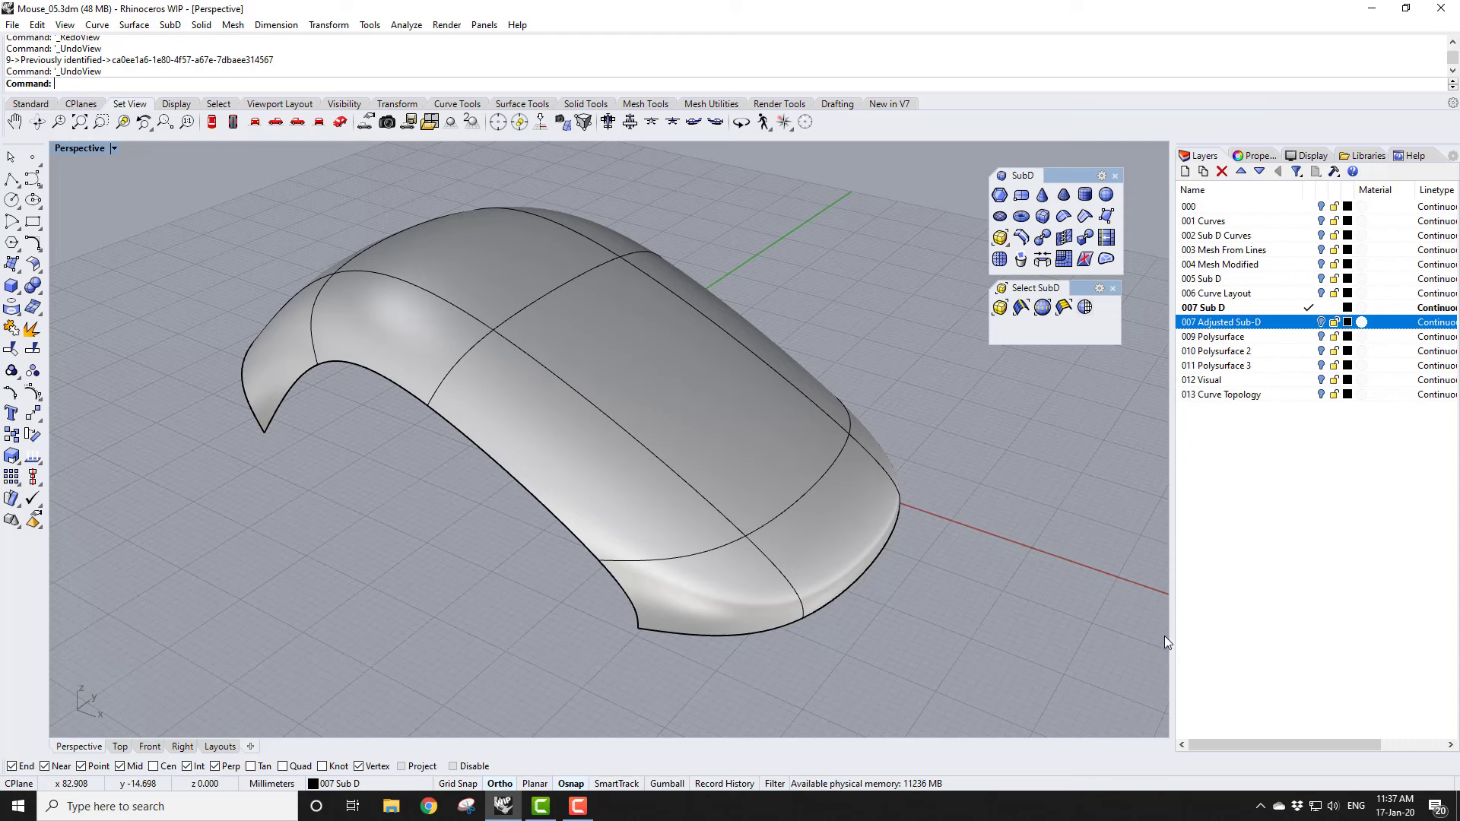
# Step: Switch the SubDs to flat display and fill the mouse's side opening with a single five-sided SubD face snapped to its vertices
pyautogui.click(1085, 308)
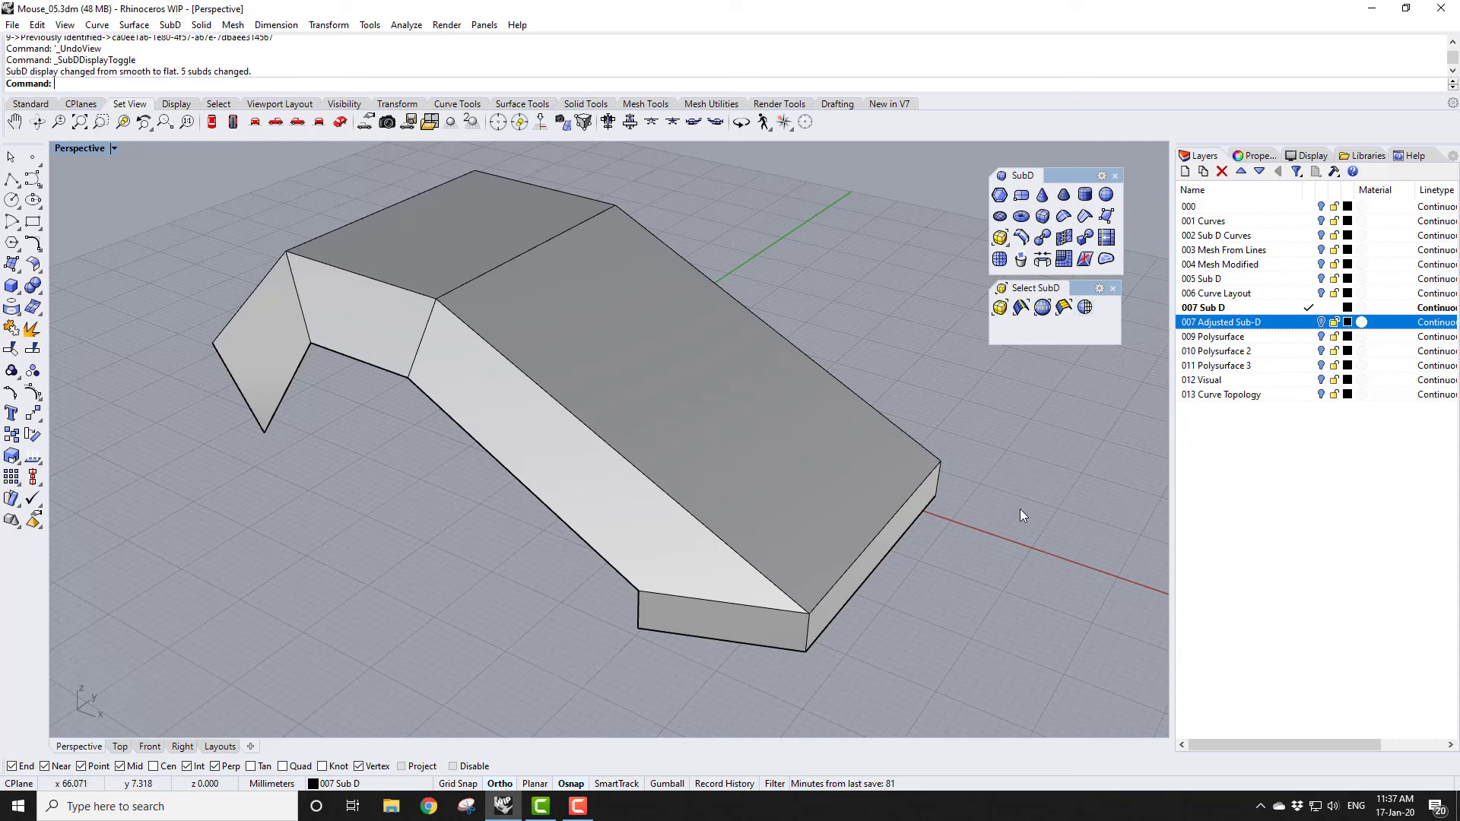
pyautogui.click(1107, 216)
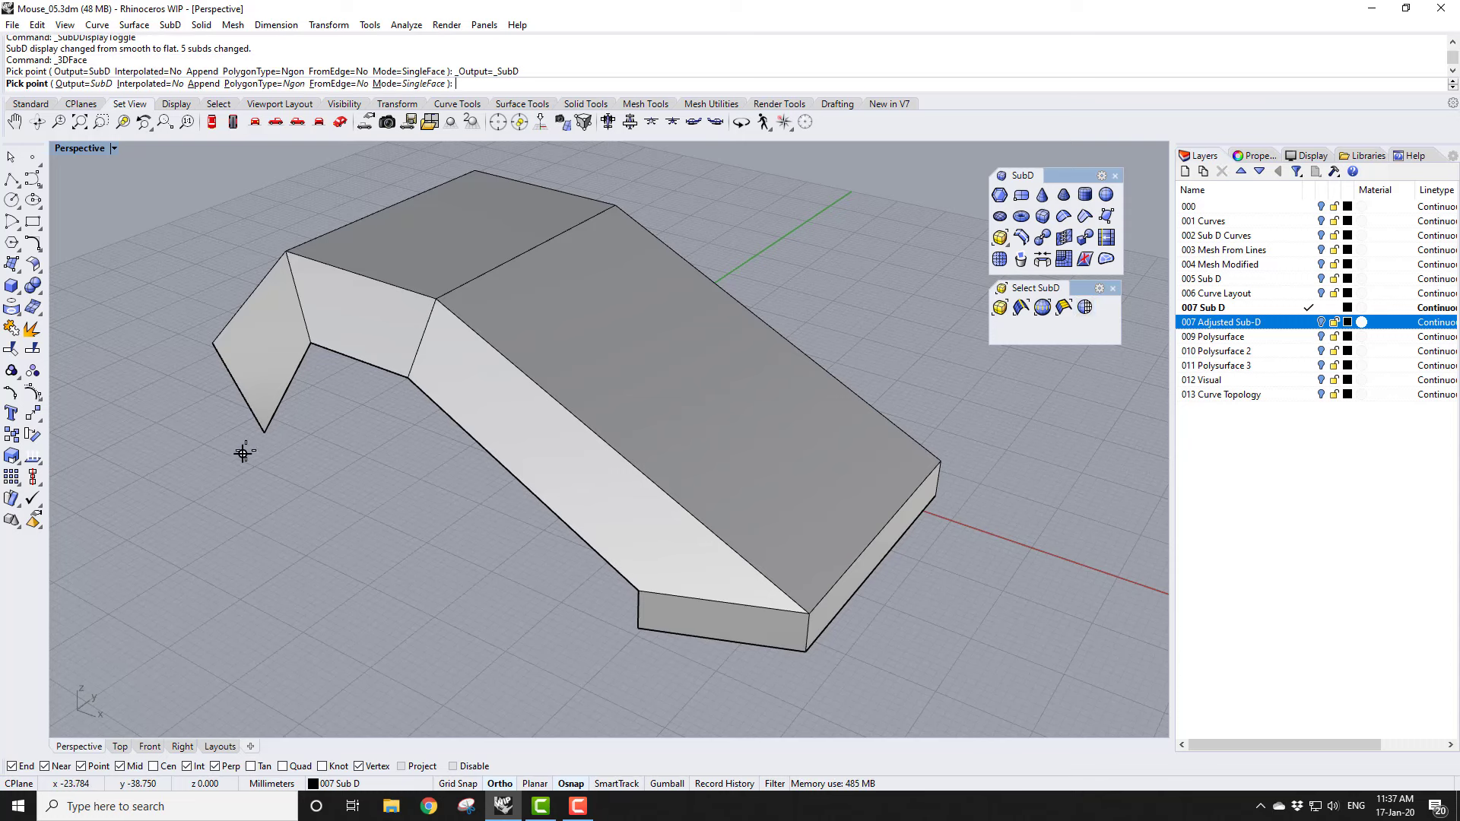
pyautogui.click(264, 434)
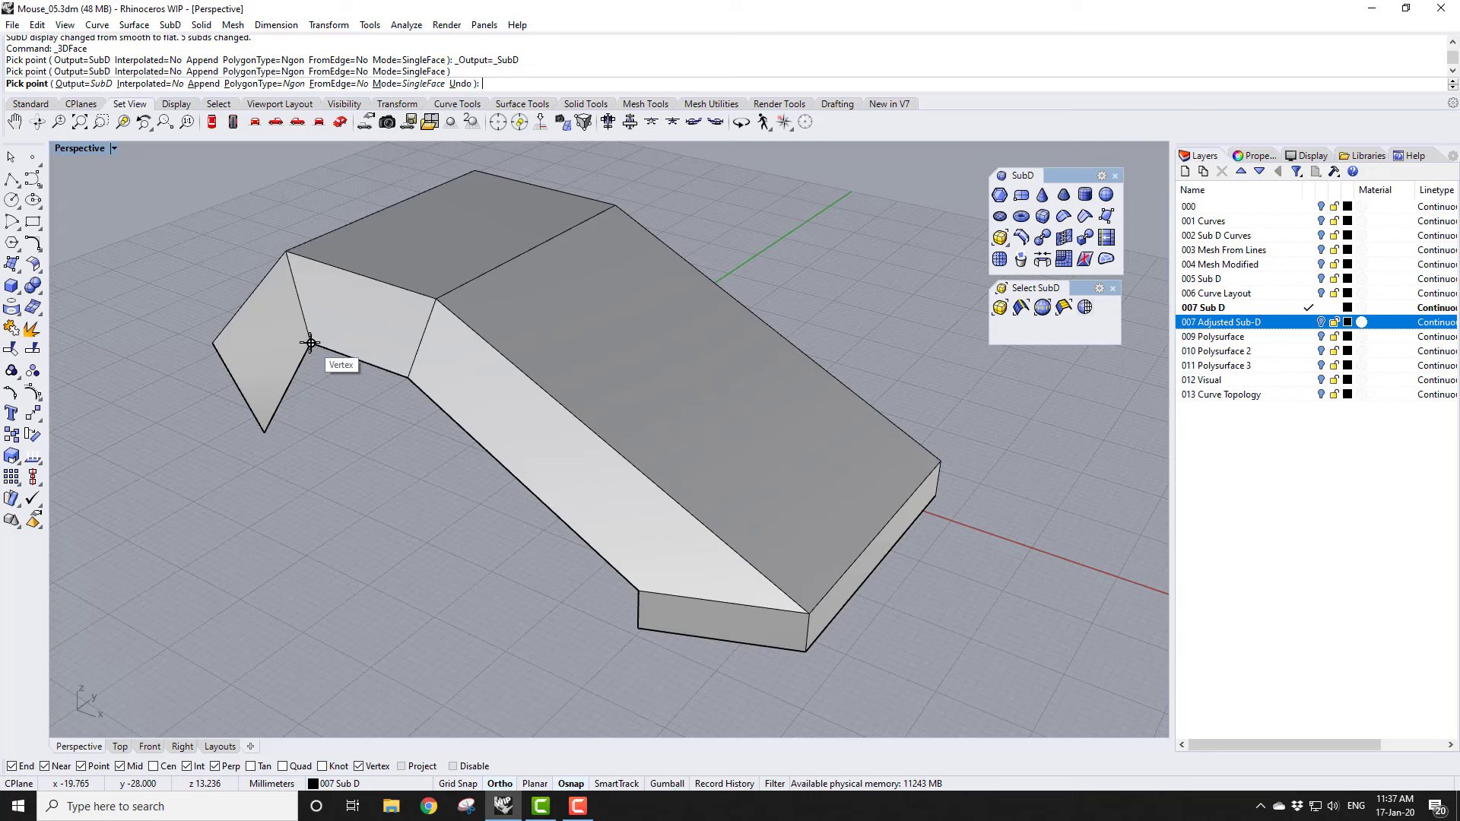
pyautogui.click(310, 344)
pyautogui.click(408, 376)
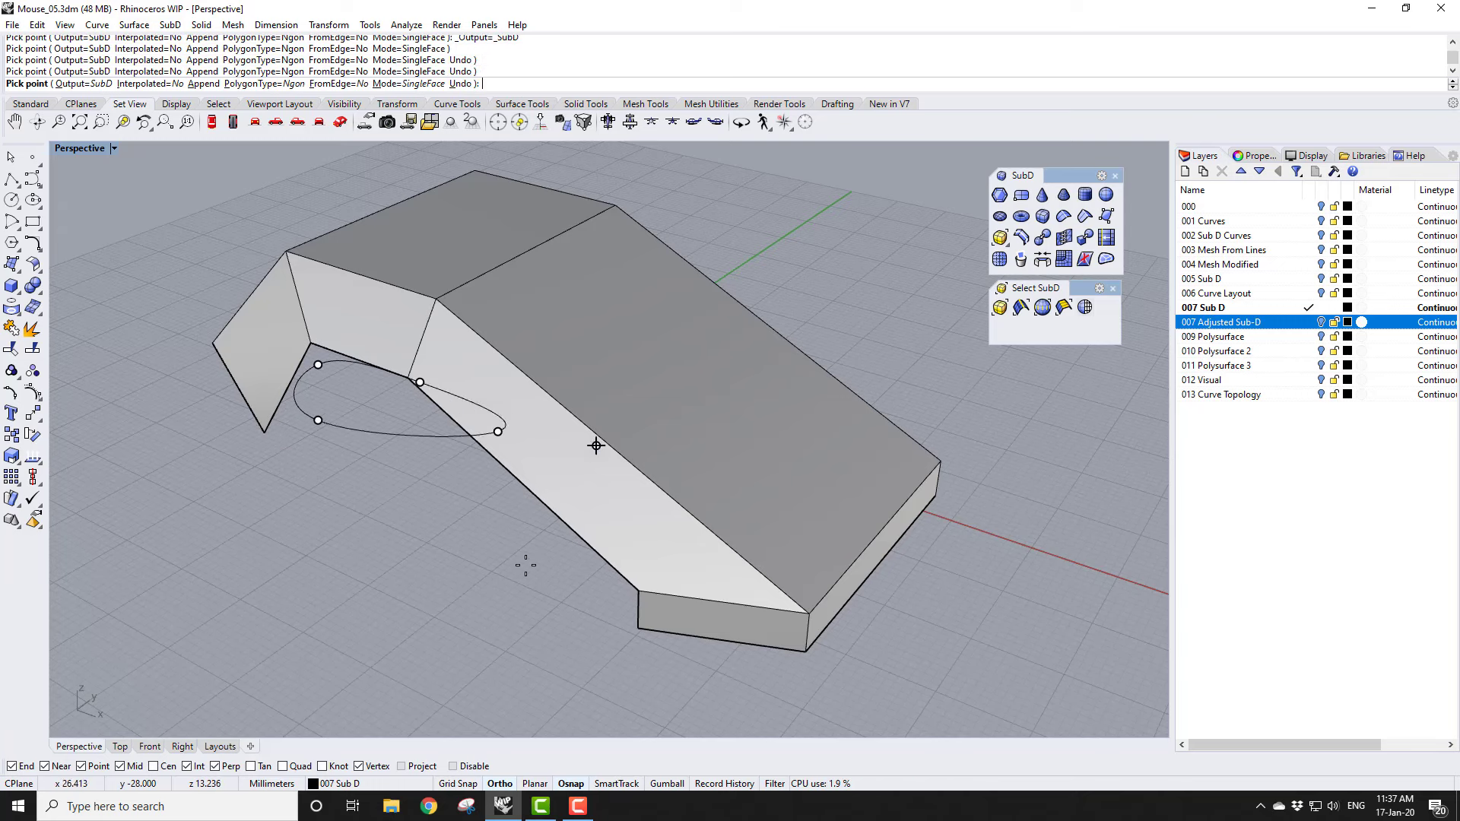
pyautogui.click(639, 591)
pyautogui.click(639, 626)
pyautogui.press('Return')
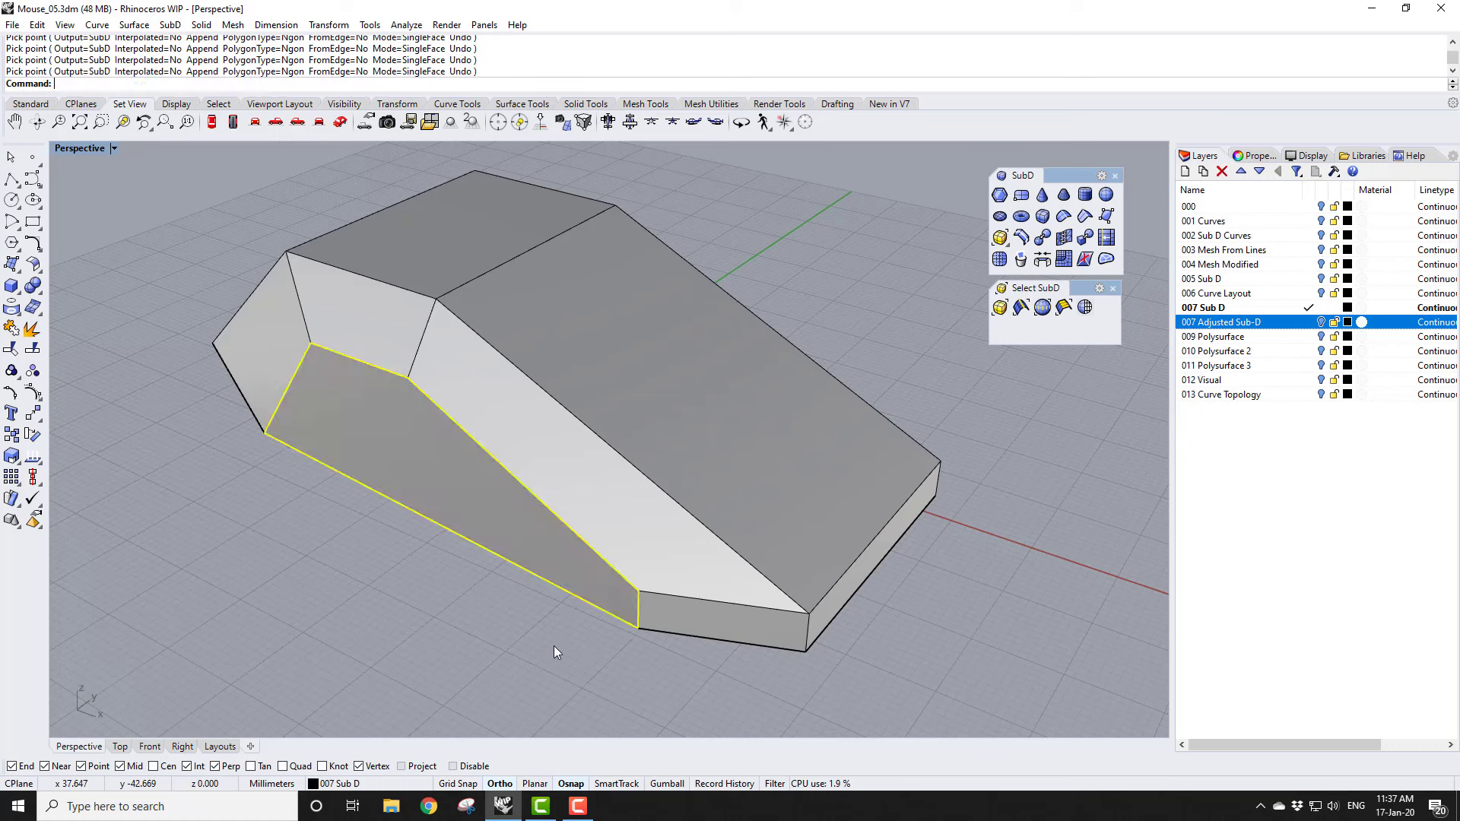
# Step: Join the five-sided side face to the mouse body with SubDJoinedEdges set to Smooth, and toggle the SubD display
pyautogui.click(499, 399)
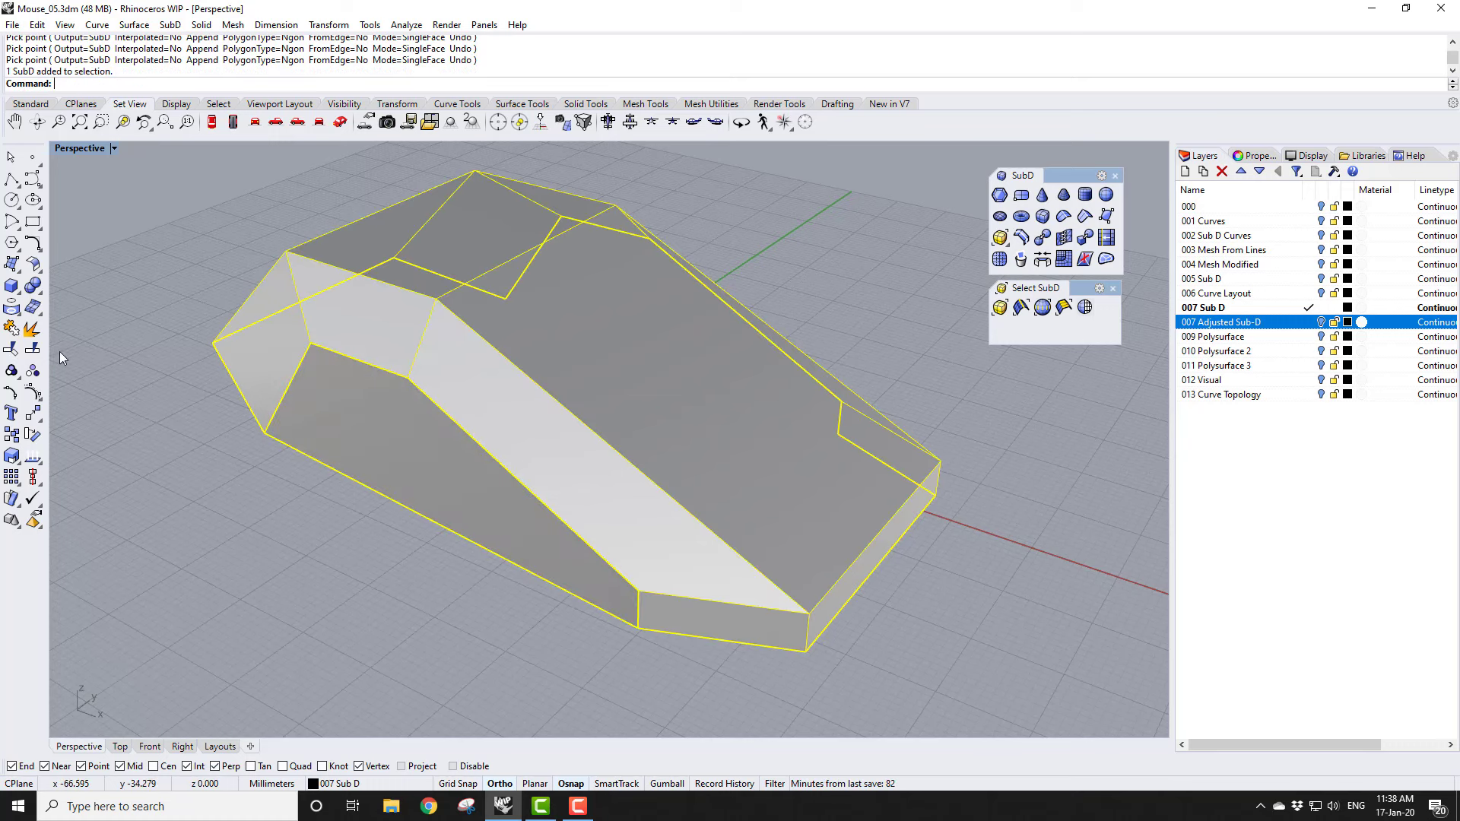
pyautogui.click(12, 329)
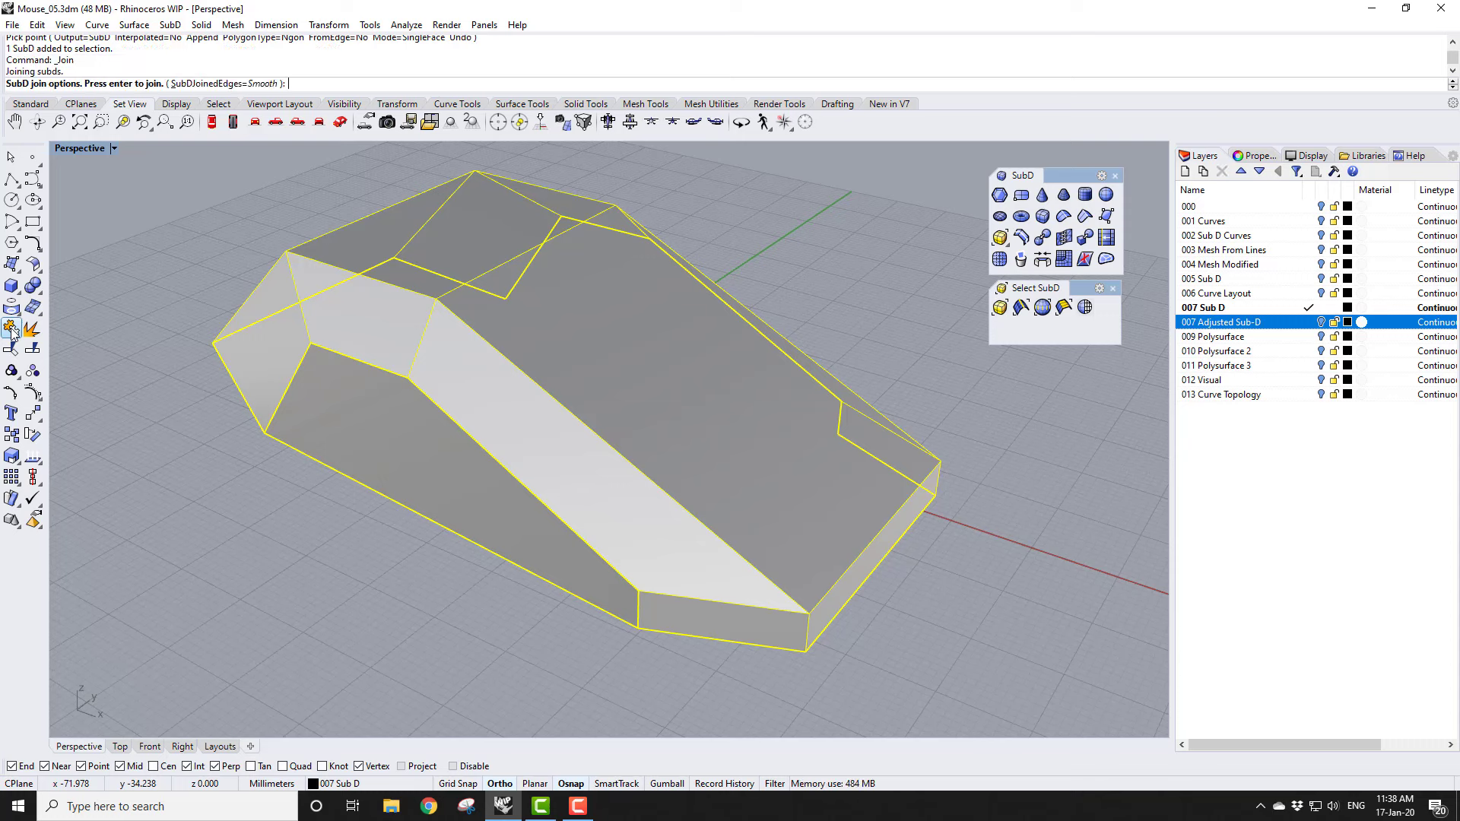
pyautogui.click(255, 84)
pyautogui.click(255, 84)
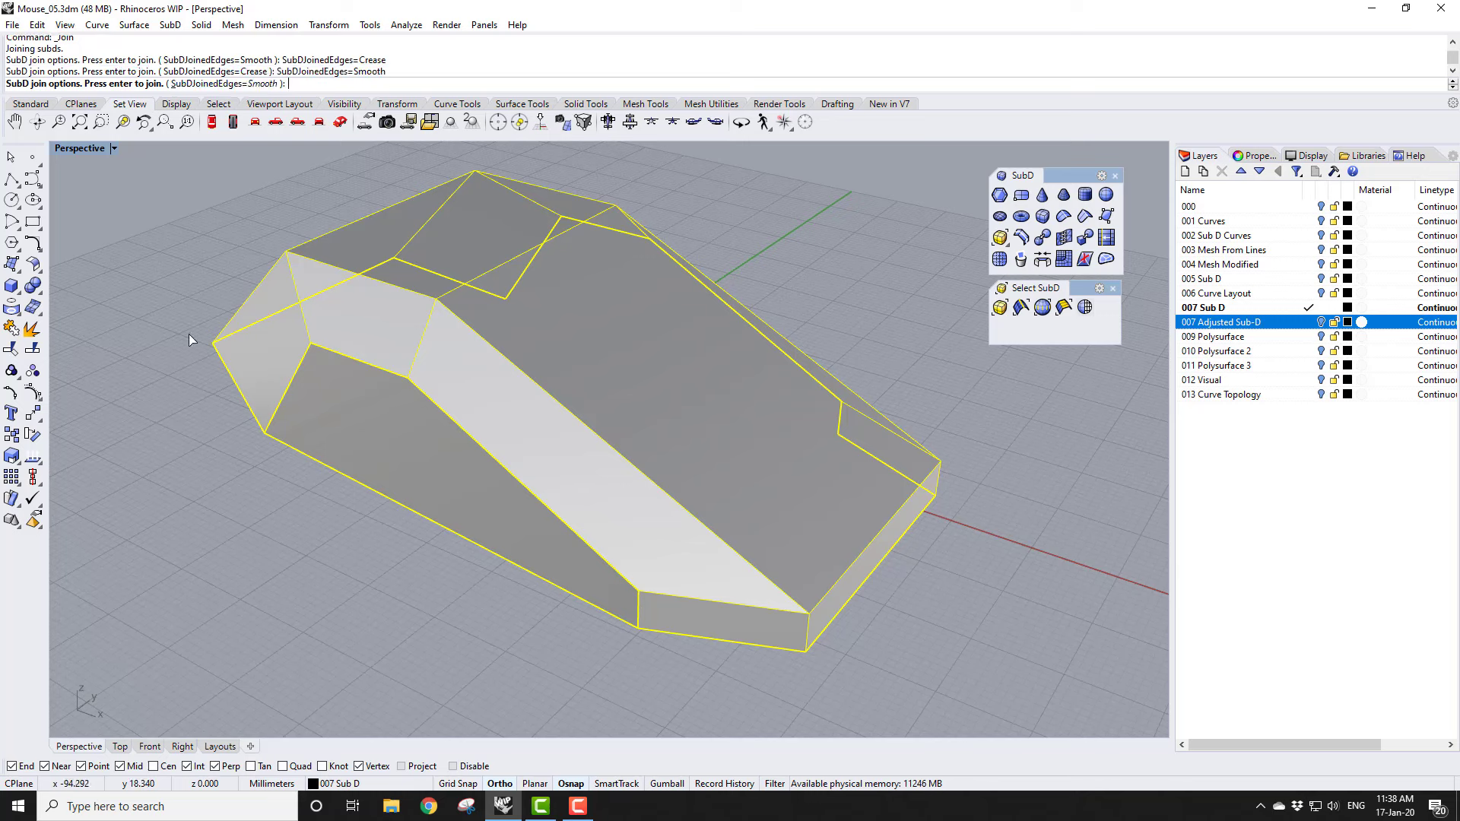
pyautogui.press('Return')
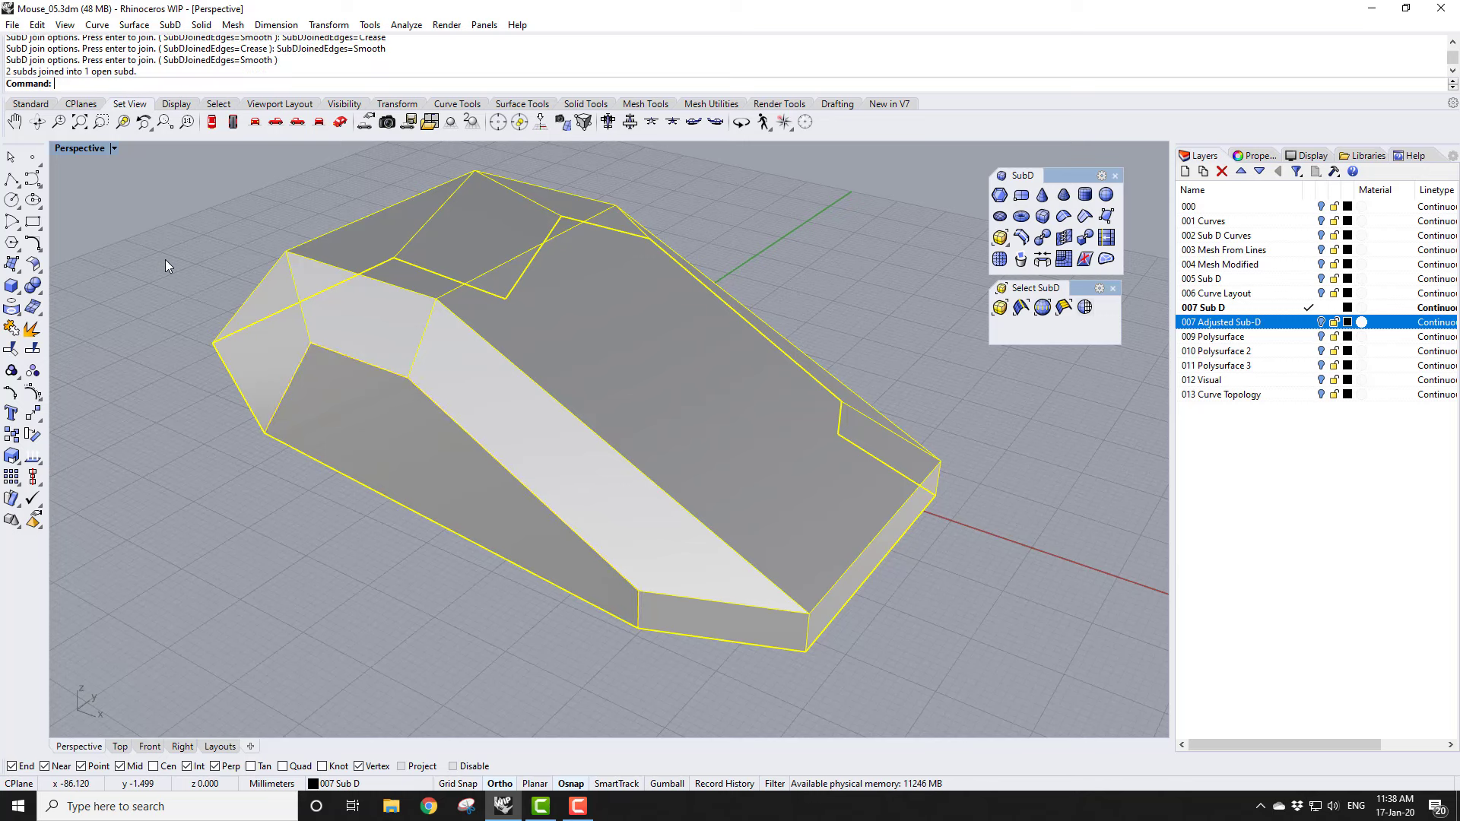
pyautogui.press('Escape')
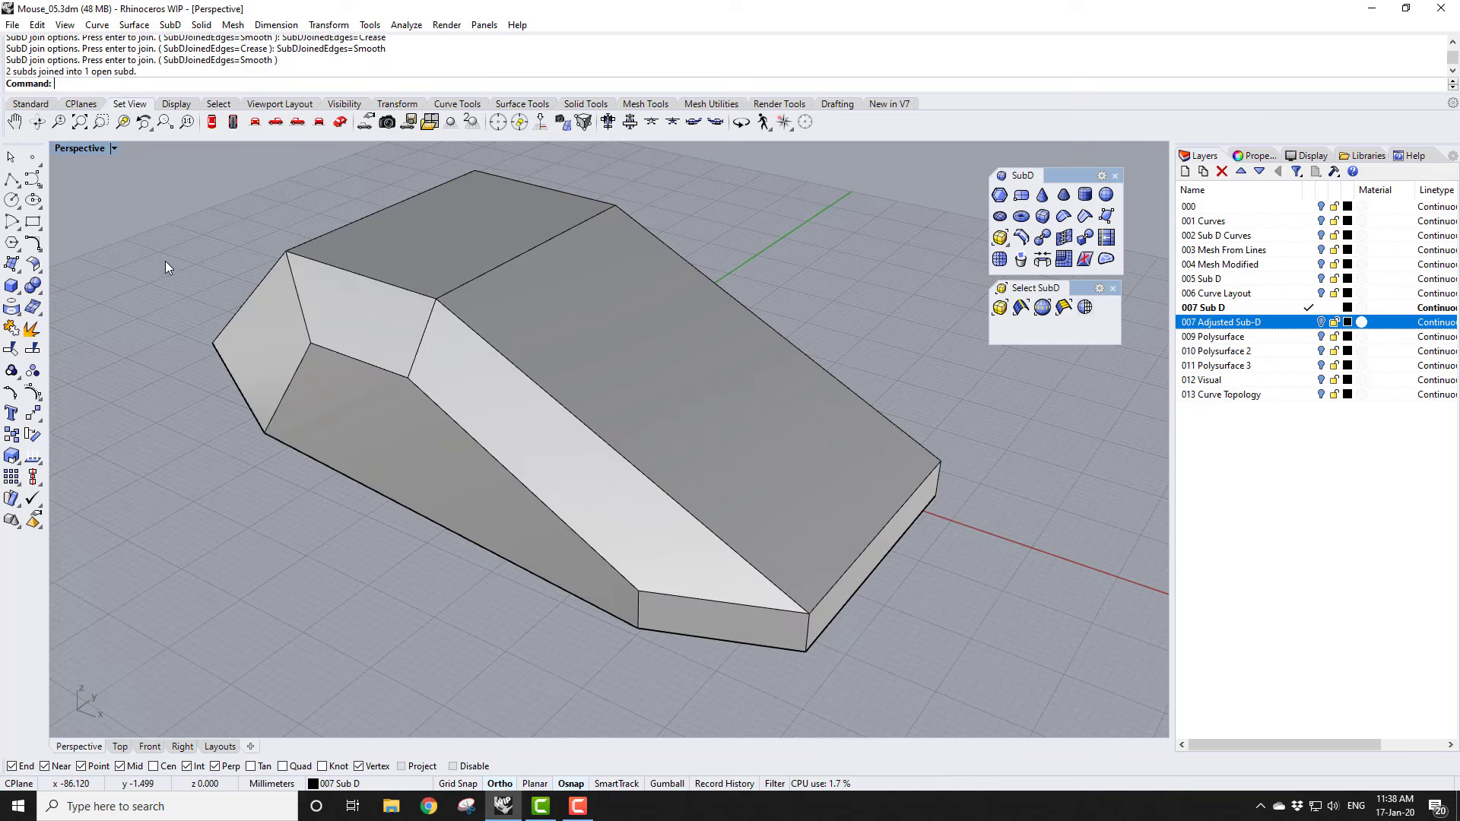
pyautogui.click(1086, 307)
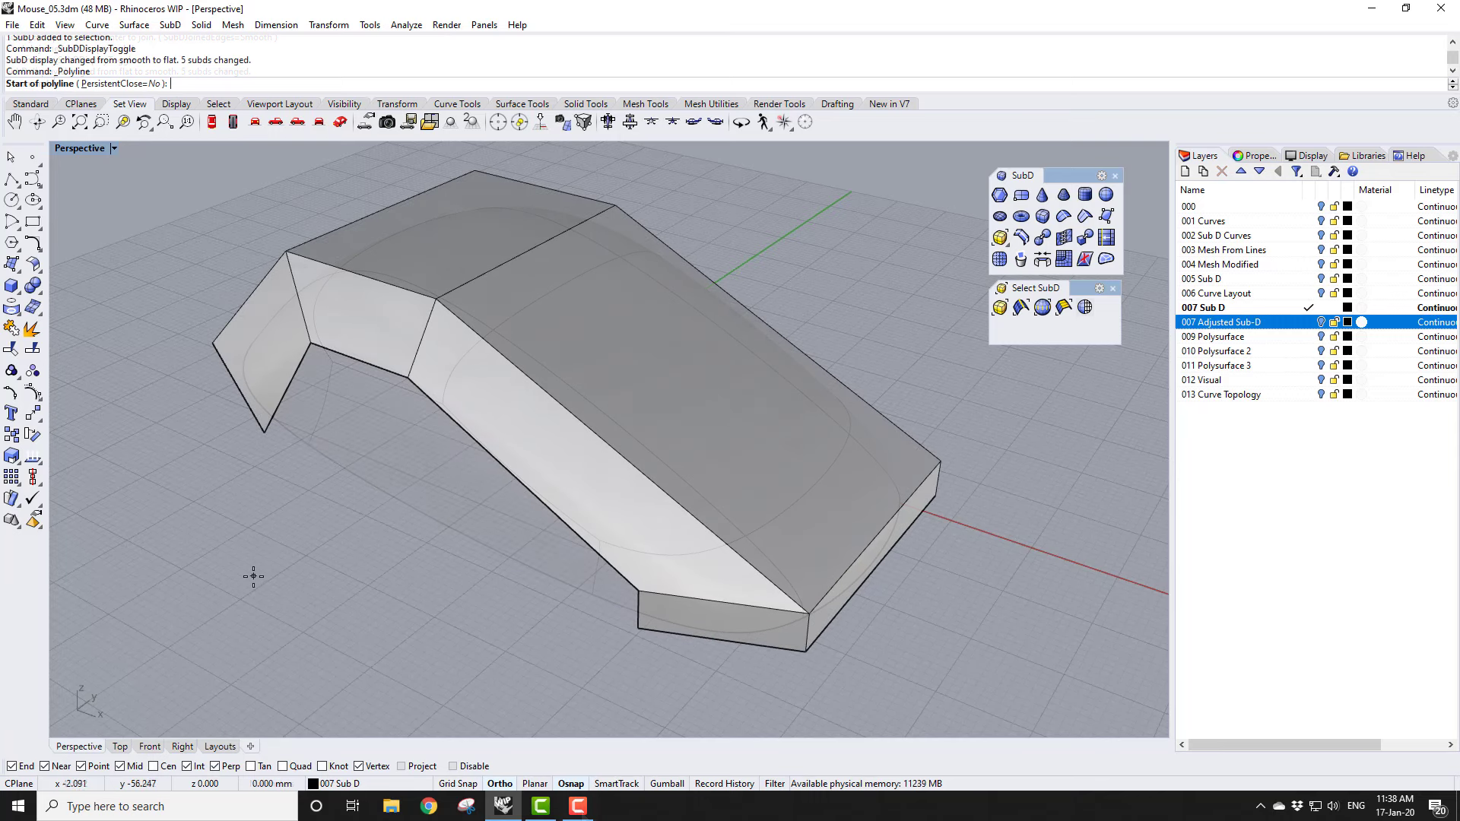
# Step: Draw a straight polyline across the bottom of the side opening, from its rear lower vertex to its front lower vertex
pyautogui.press('Escape')
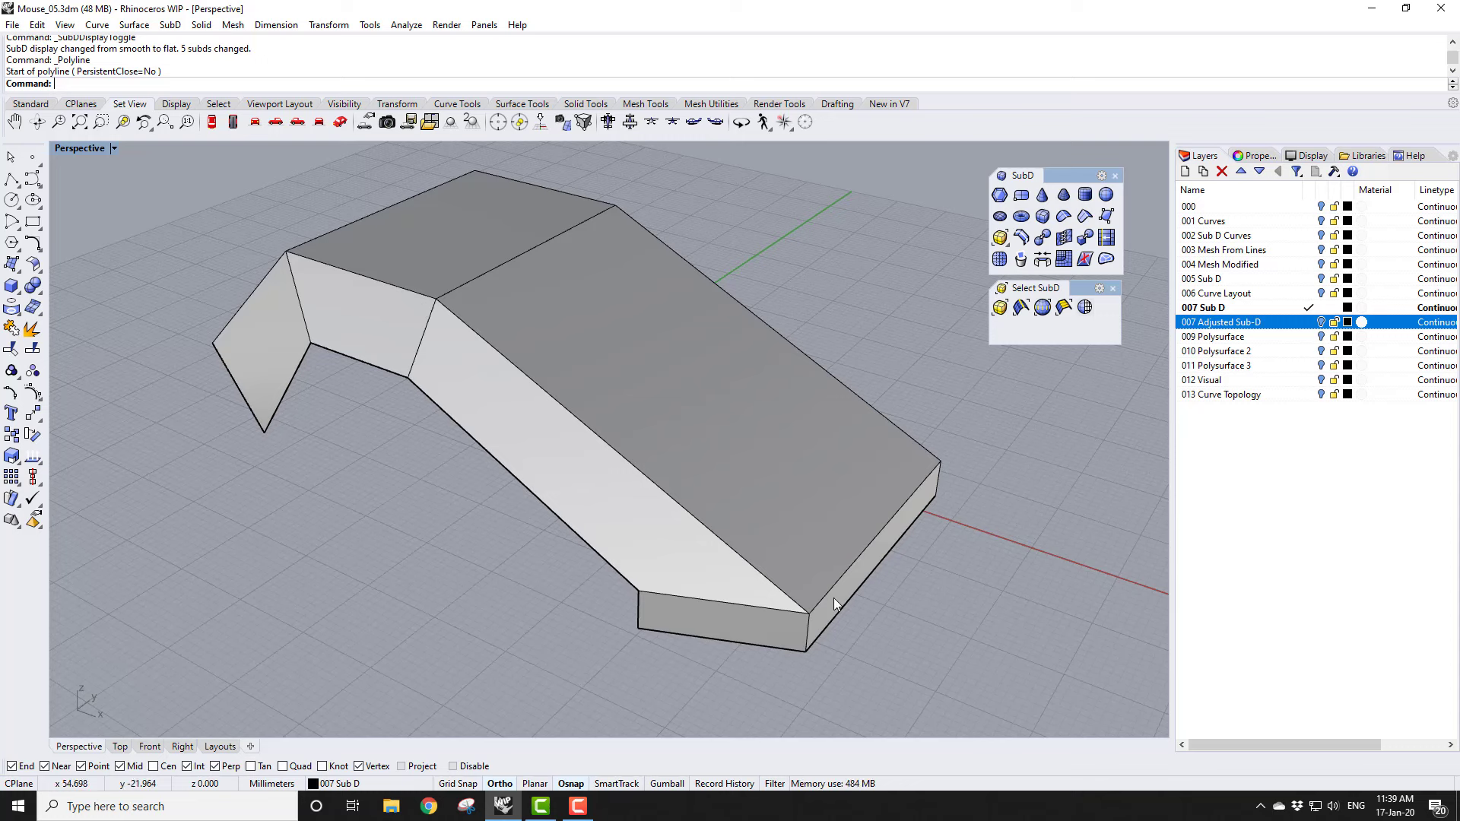
pyautogui.click(11, 180)
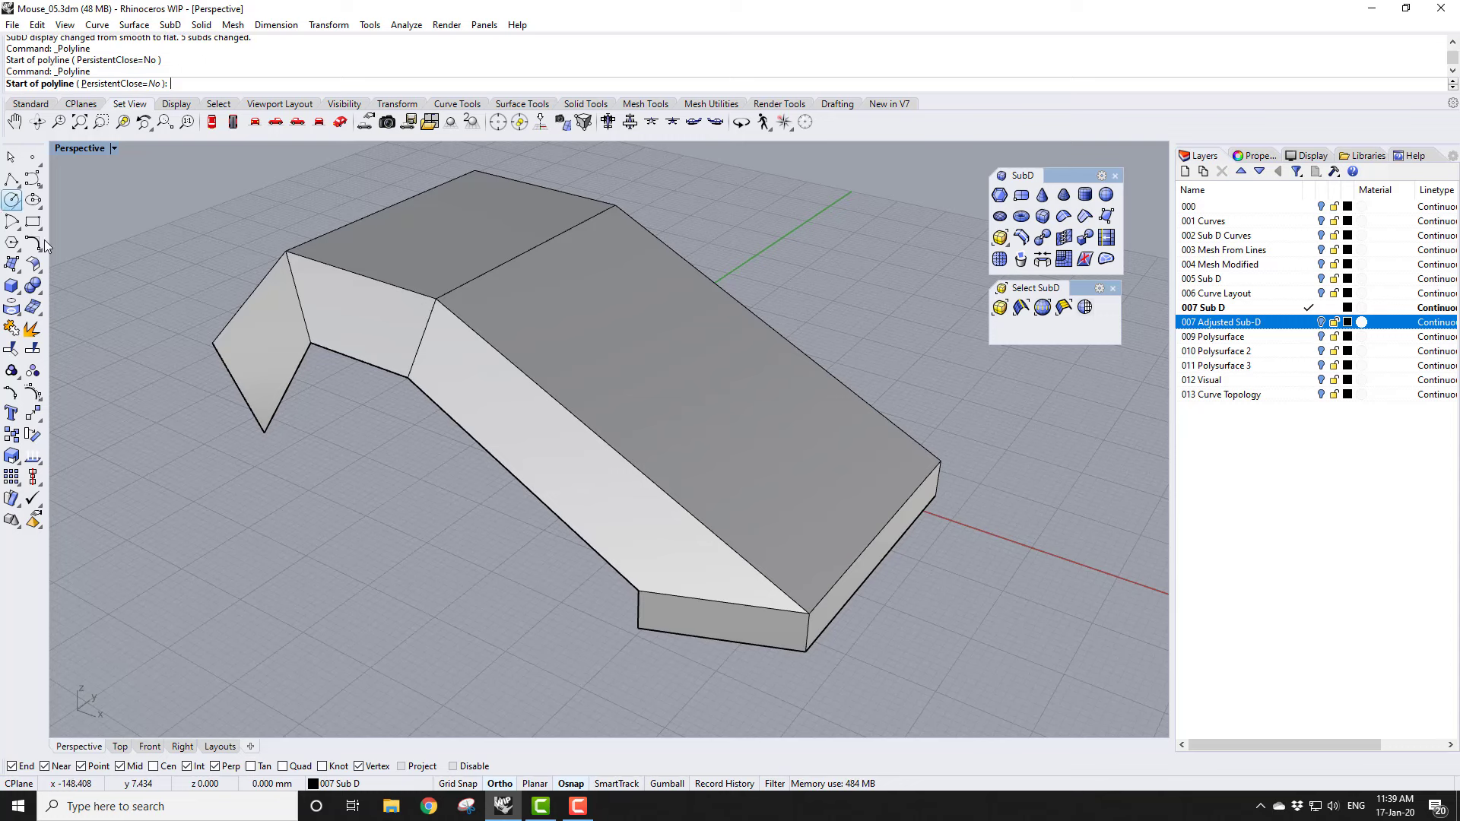
pyautogui.click(265, 433)
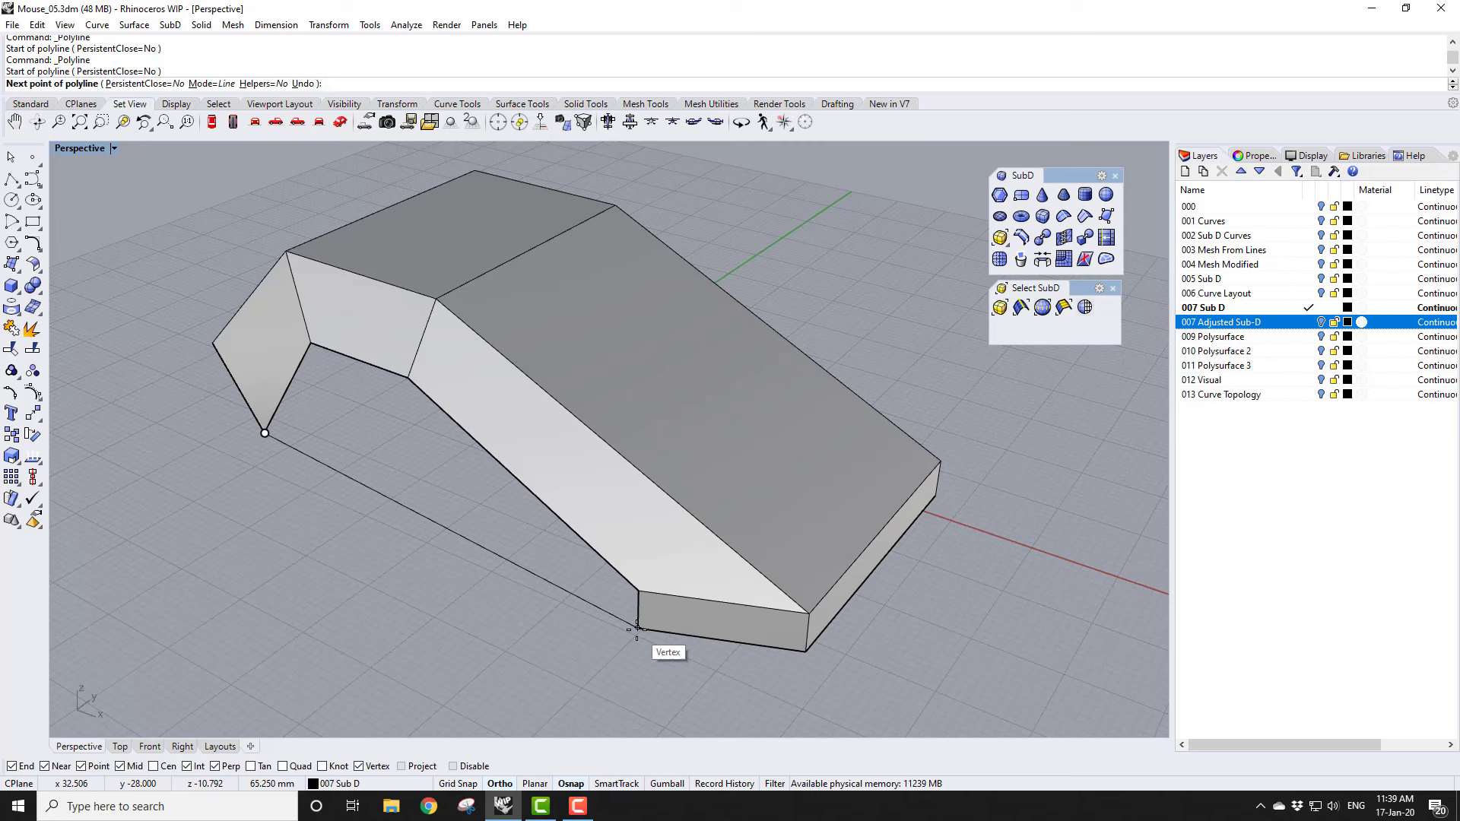
pyautogui.click(638, 629)
pyautogui.press('Return')
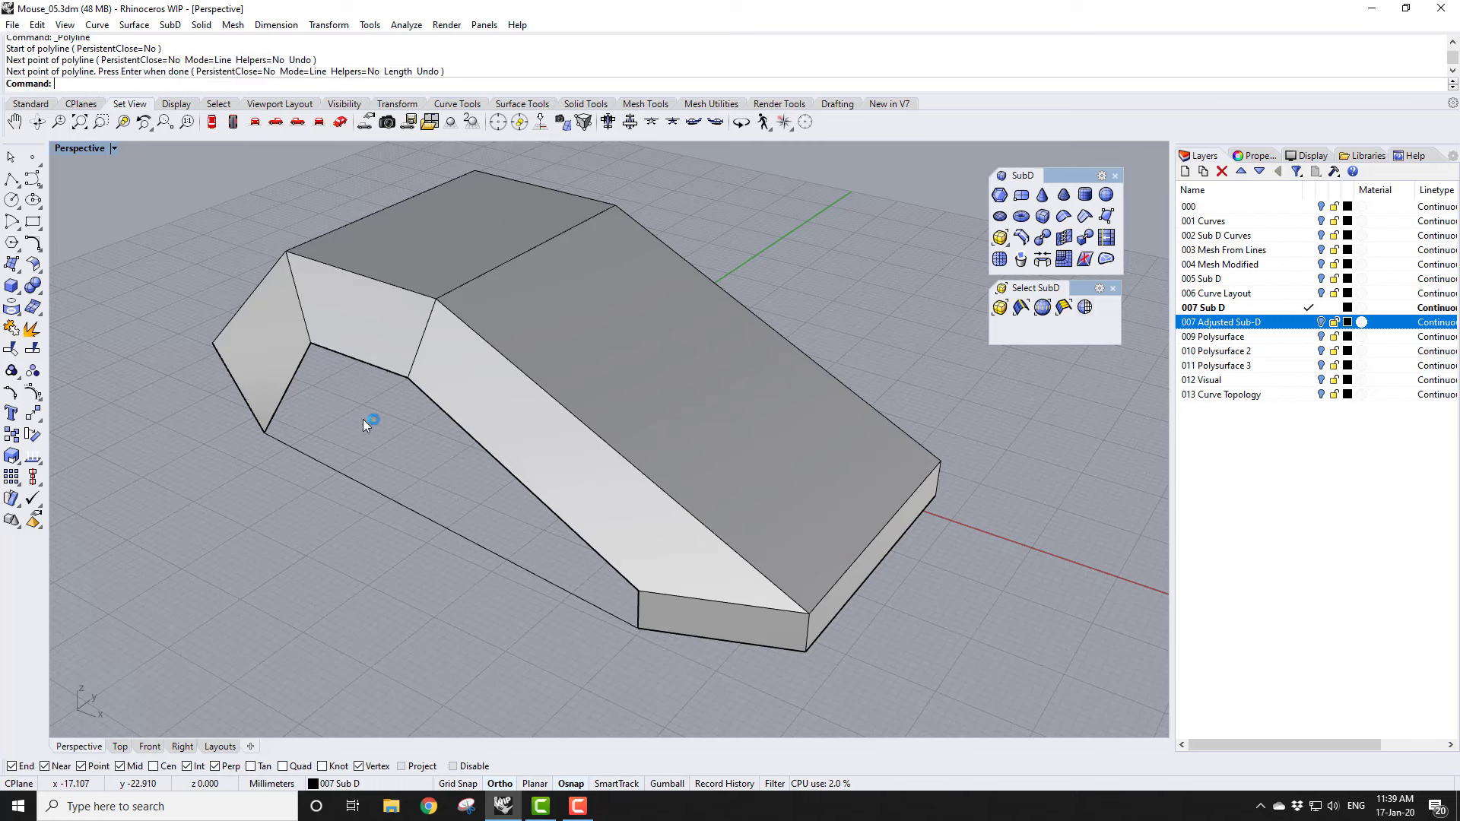
# Step: Draw a vertical polyline from the middle vertex of the opening's upper edge down to the bottom line
pyautogui.press('Return')
pyautogui.click(409, 379)
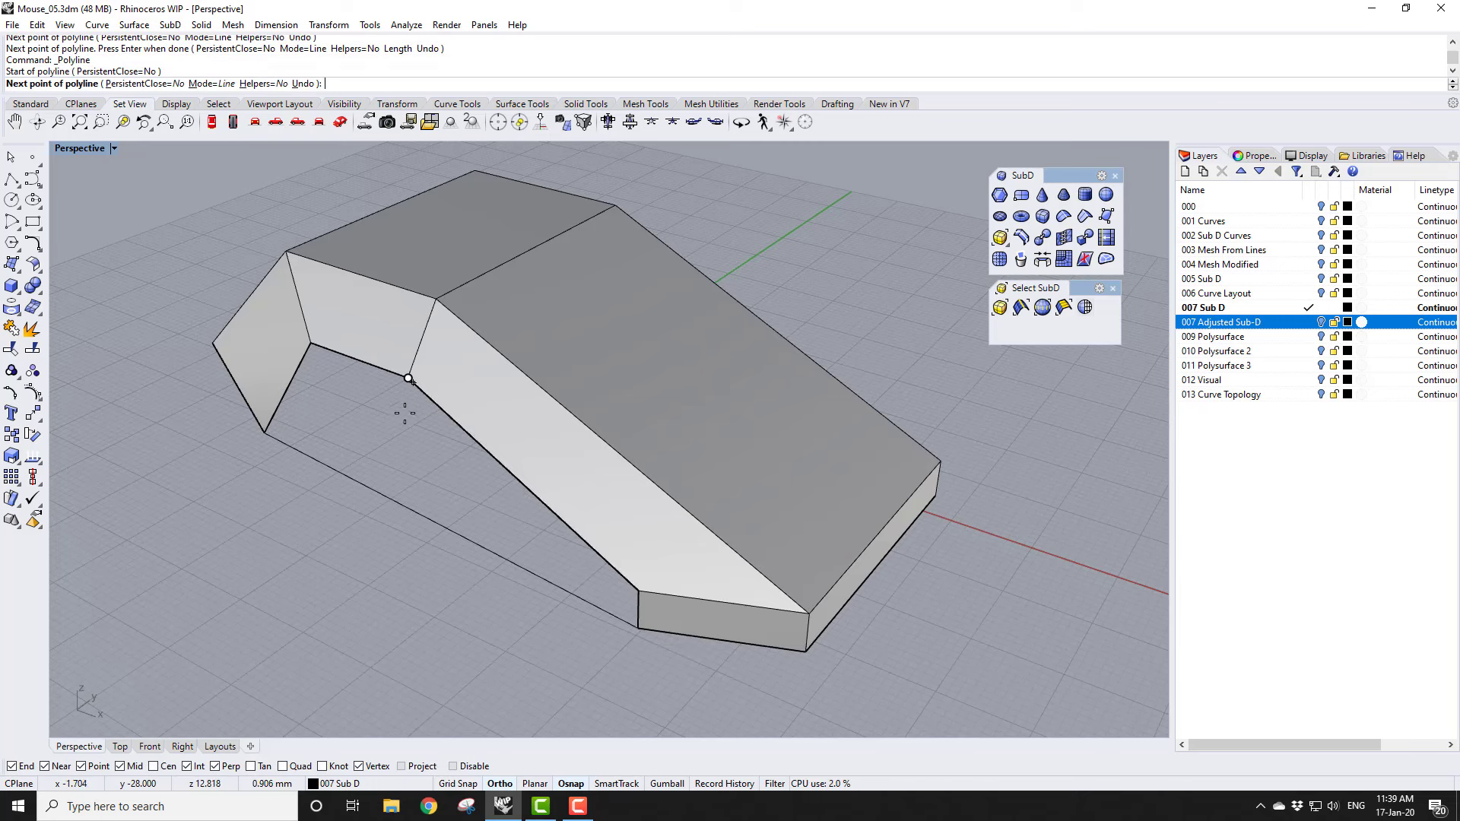
pyautogui.click(401, 504)
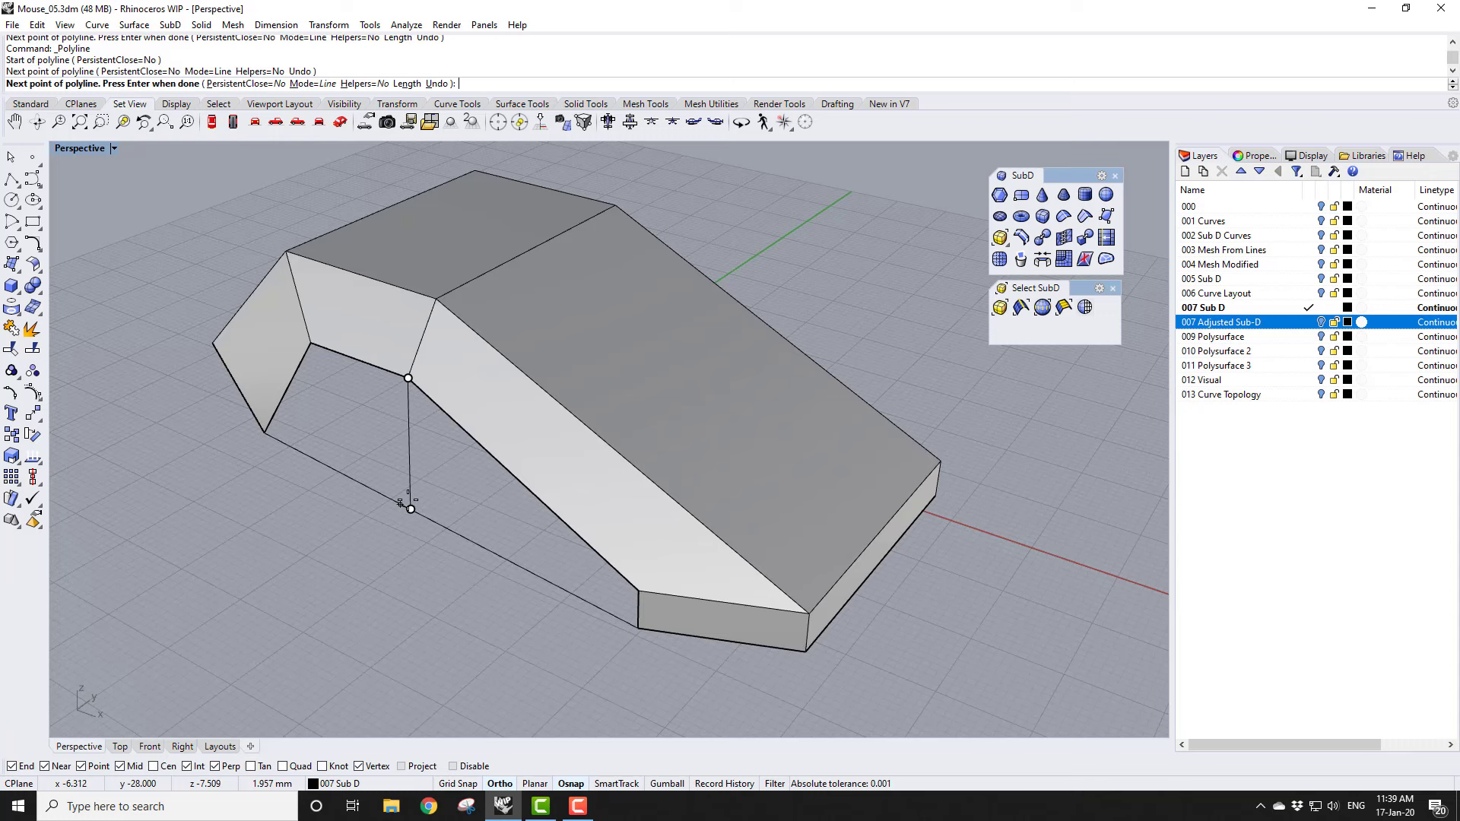
pyautogui.press('Return')
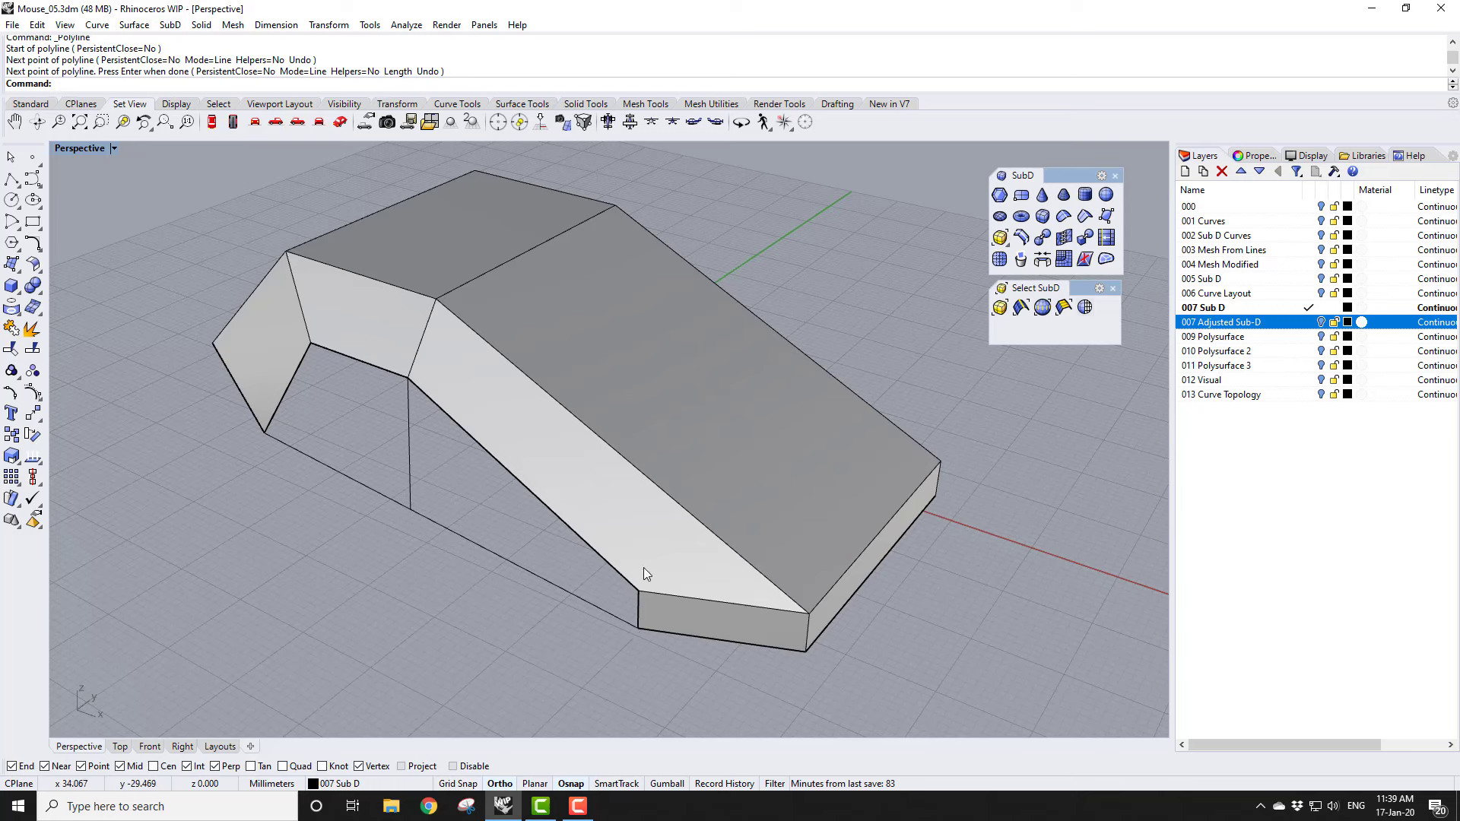
# Step: Create a four-sided SubD face over the rear part of the side opening, snapping to the body vertices and the vertical line's ends
pyautogui.click(1107, 216)
pyautogui.click(310, 343)
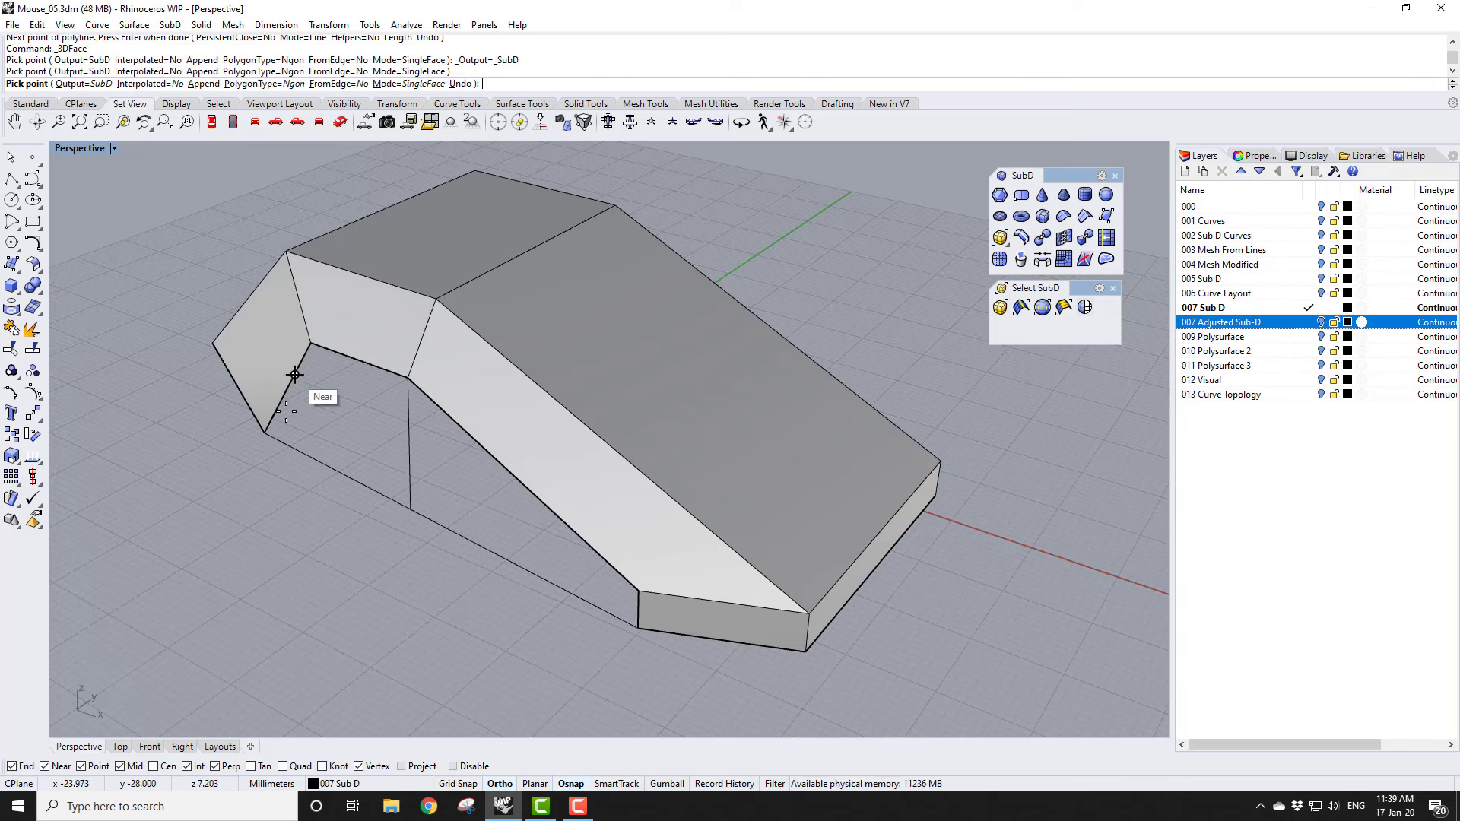
pyautogui.click(264, 433)
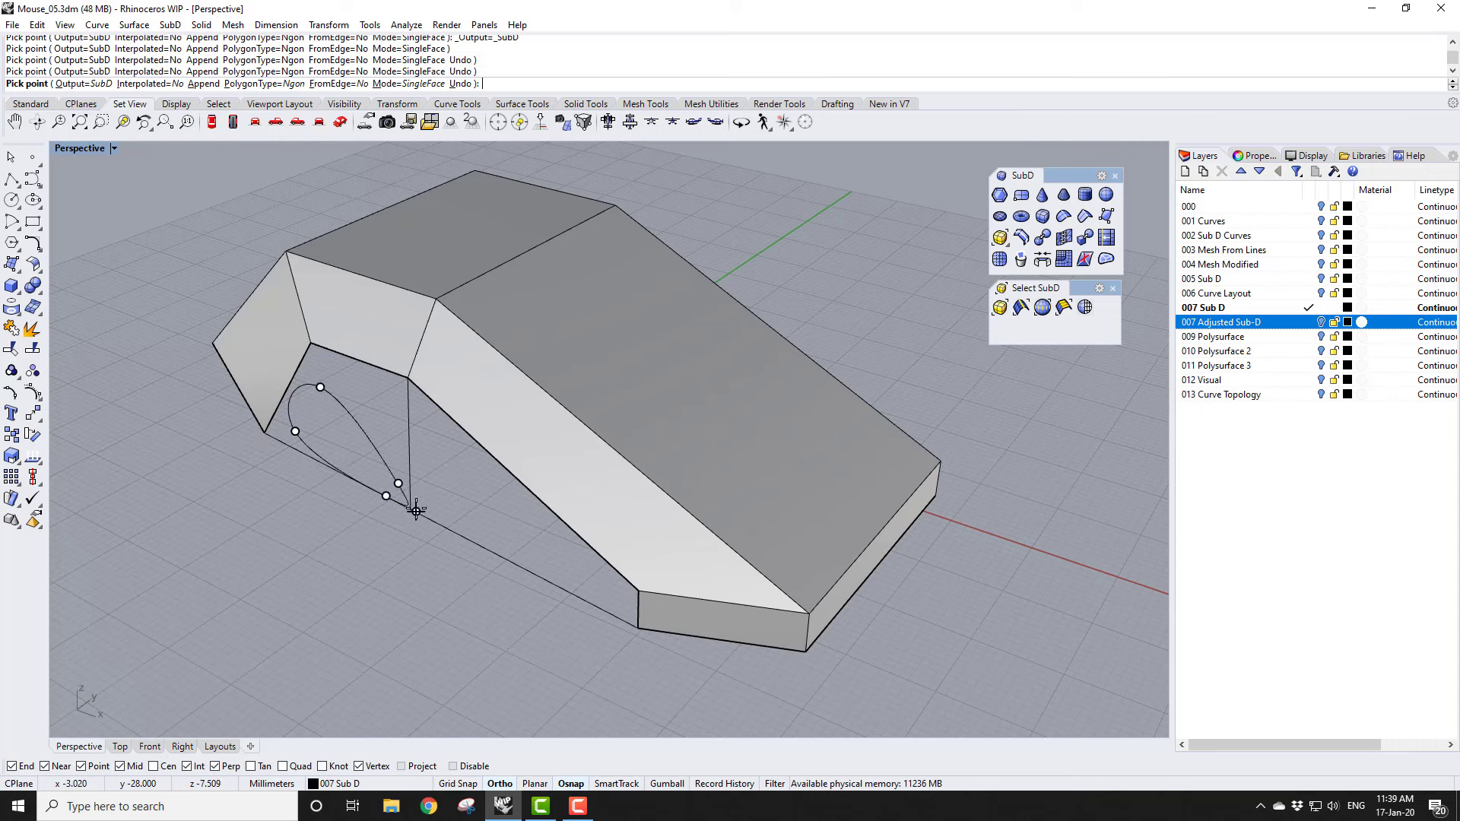
pyautogui.click(410, 508)
pyautogui.click(408, 378)
pyautogui.rightClick(467, 508)
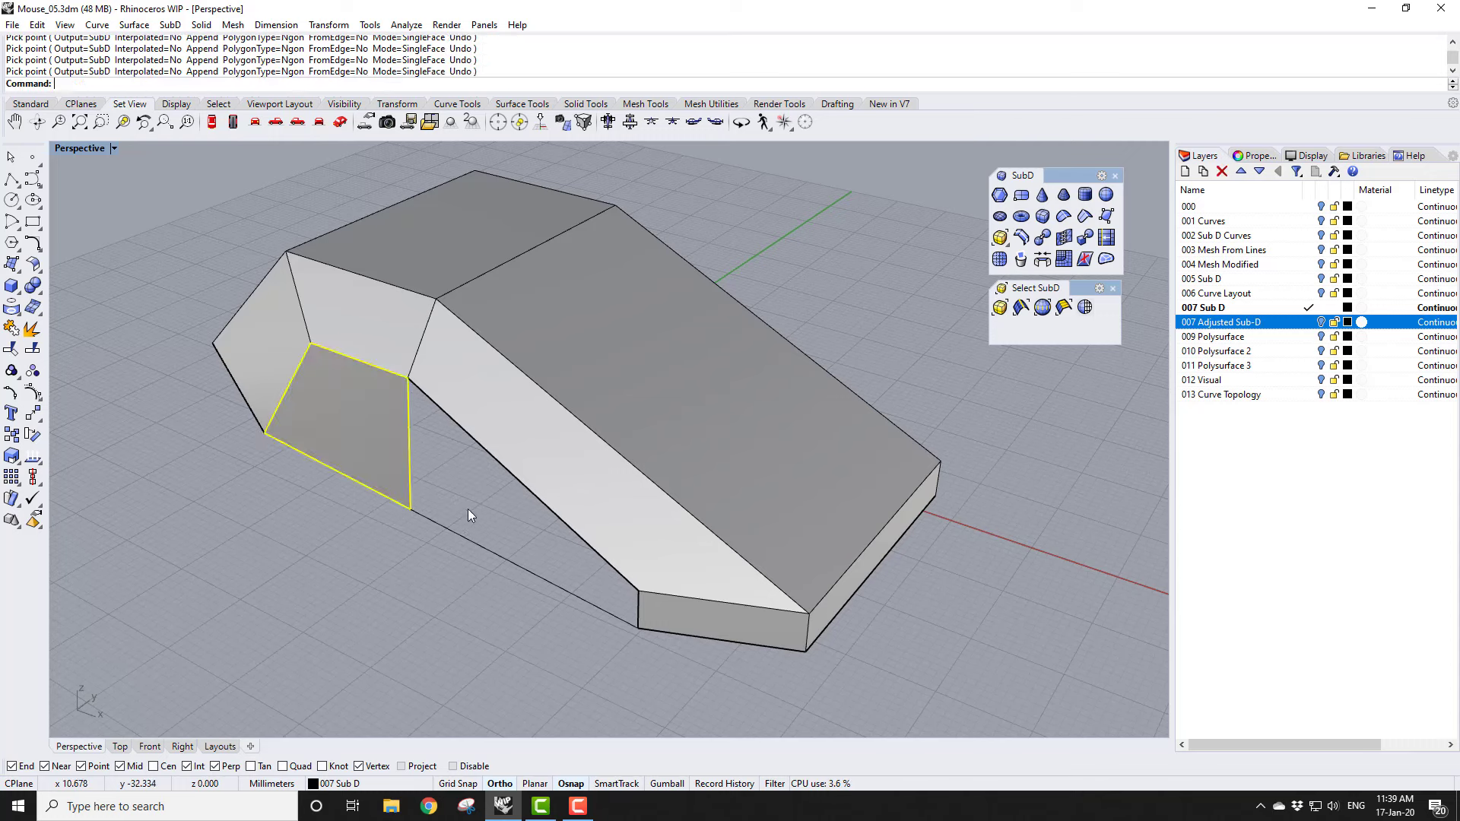
# Step: Create a second four-sided SubD face over the front part of the side opening, between the vertical line and the front vertices
pyautogui.rightClick(468, 508)
pyautogui.click(408, 378)
pyautogui.click(411, 508)
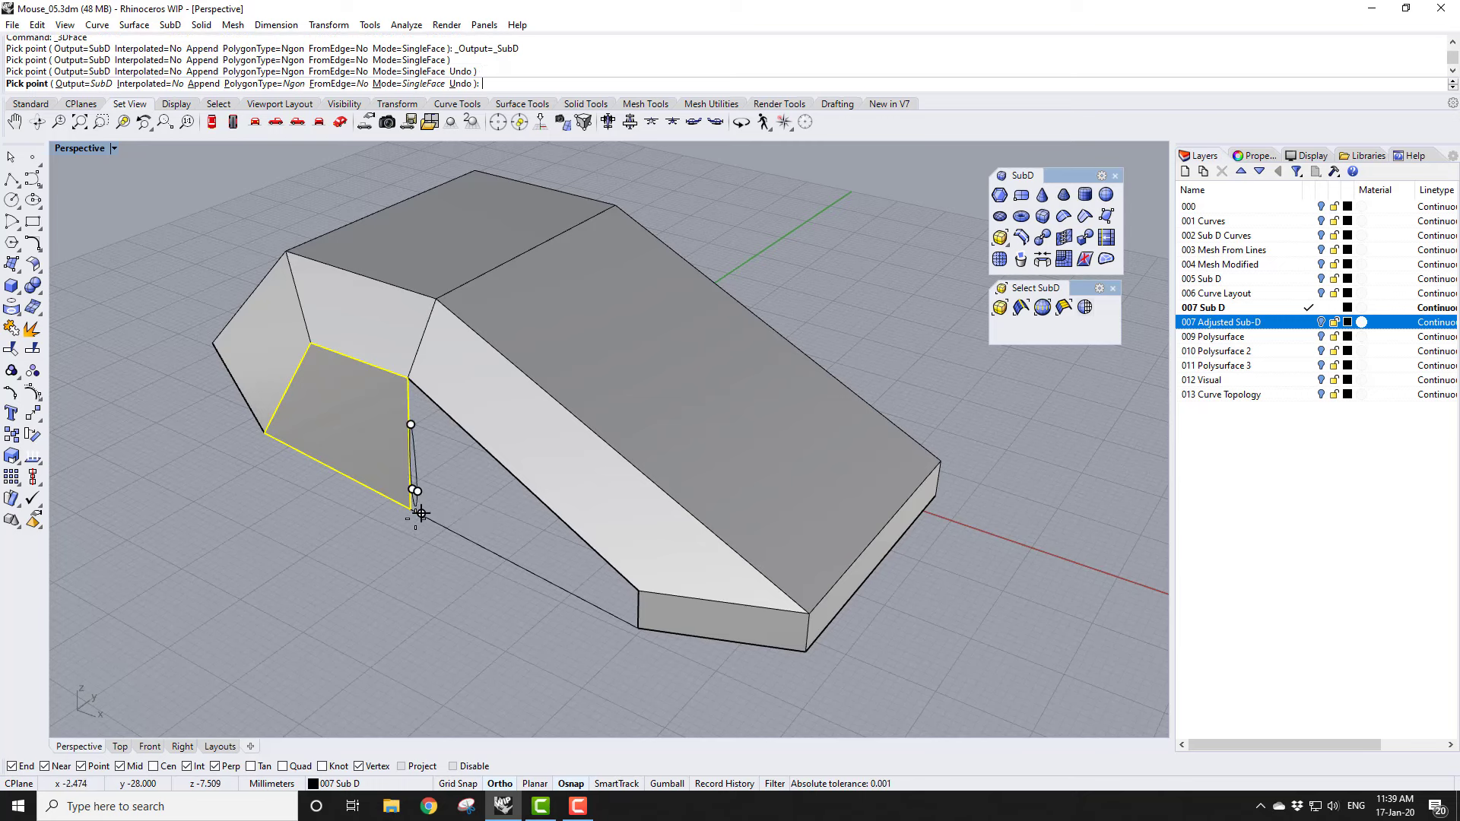
pyautogui.click(638, 628)
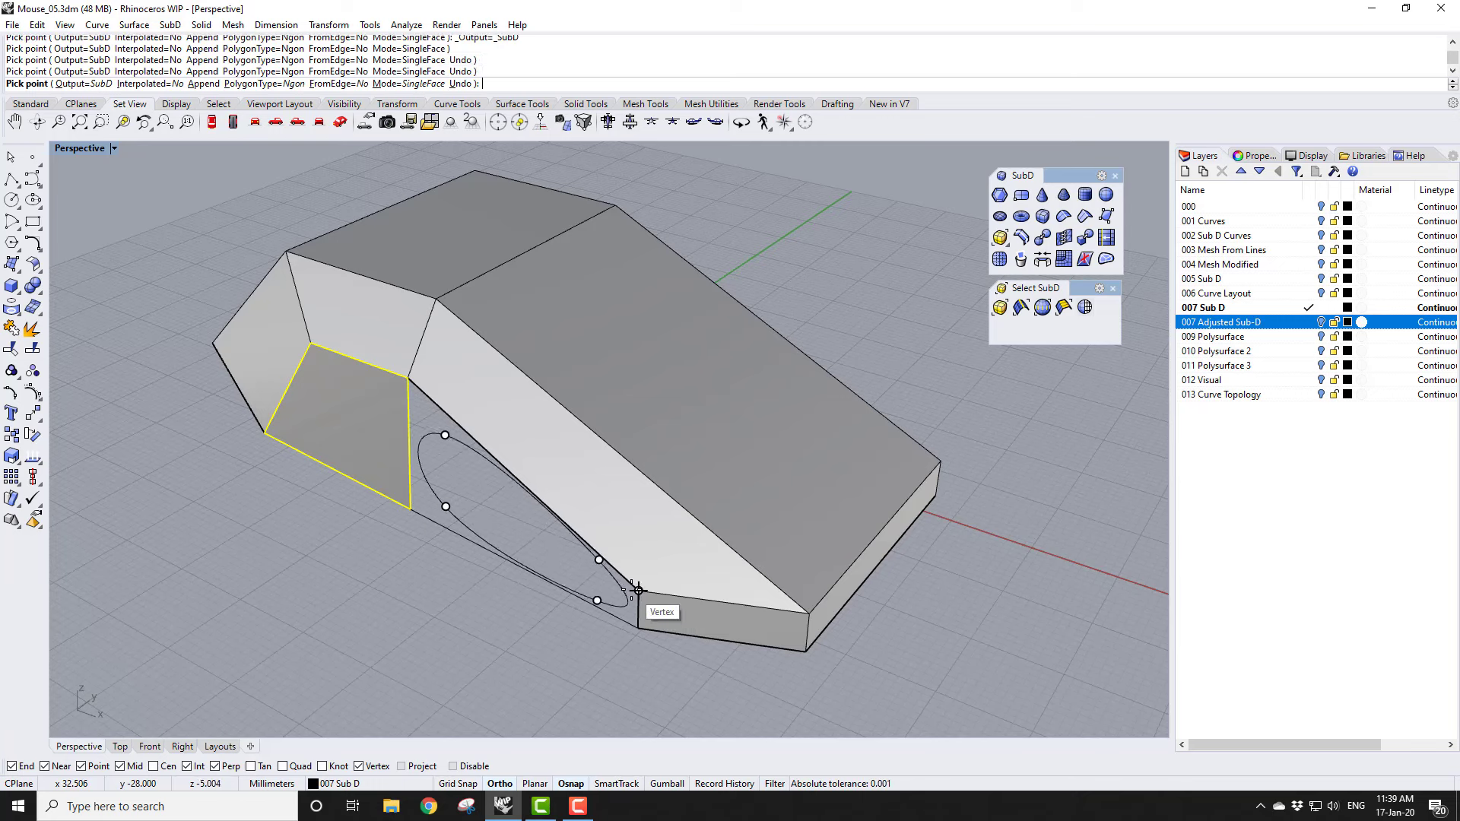
pyautogui.click(638, 592)
pyautogui.rightClick(638, 591)
pyautogui.click(479, 690)
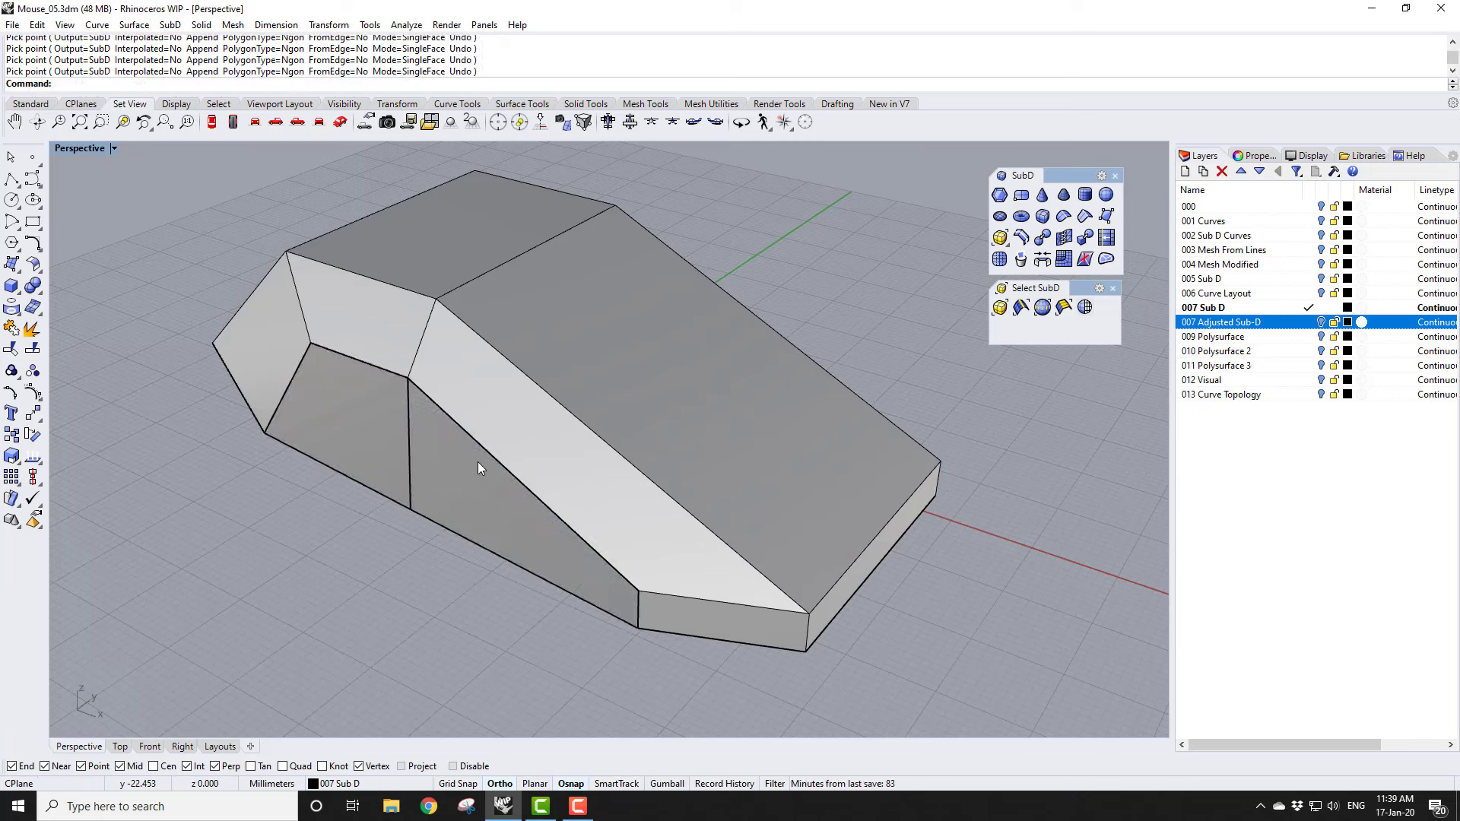
# Step: Join the two single side faces to the mouse body with smooth joined SubD edges
pyautogui.keyDown('ctrl'); pyautogui.keyDown('shift'); pyautogui.click(468, 502); pyautogui.keyUp('shift'); pyautogui.keyUp('ctrl')
pyautogui.keyDown('ctrl'); pyautogui.keyDown('shift'); pyautogui.click(382, 435); pyautogui.keyUp('shift'); pyautogui.keyUp('ctrl')
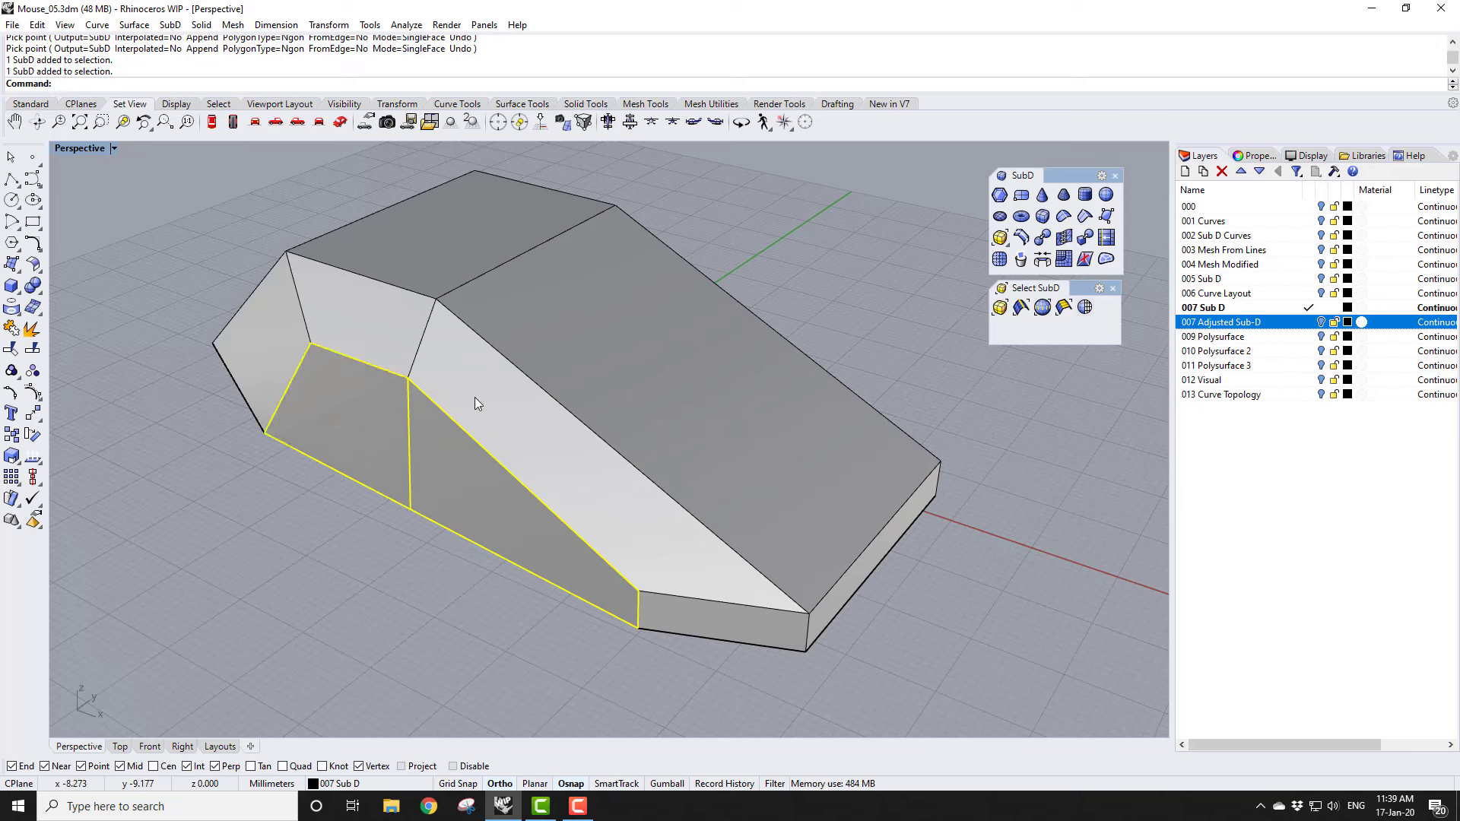
pyautogui.click(475, 397)
pyautogui.click(11, 328)
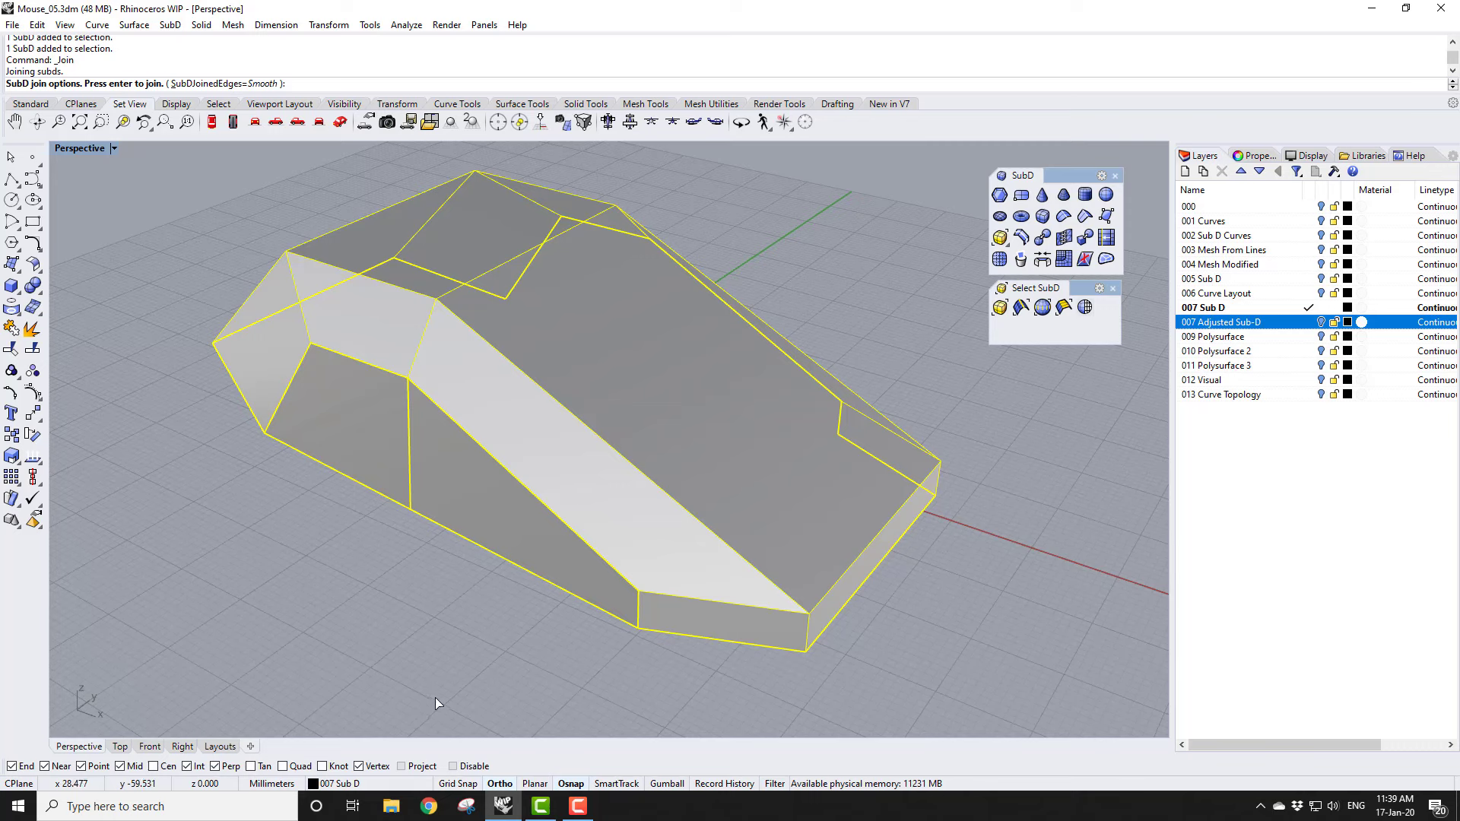
pyautogui.press('Return')
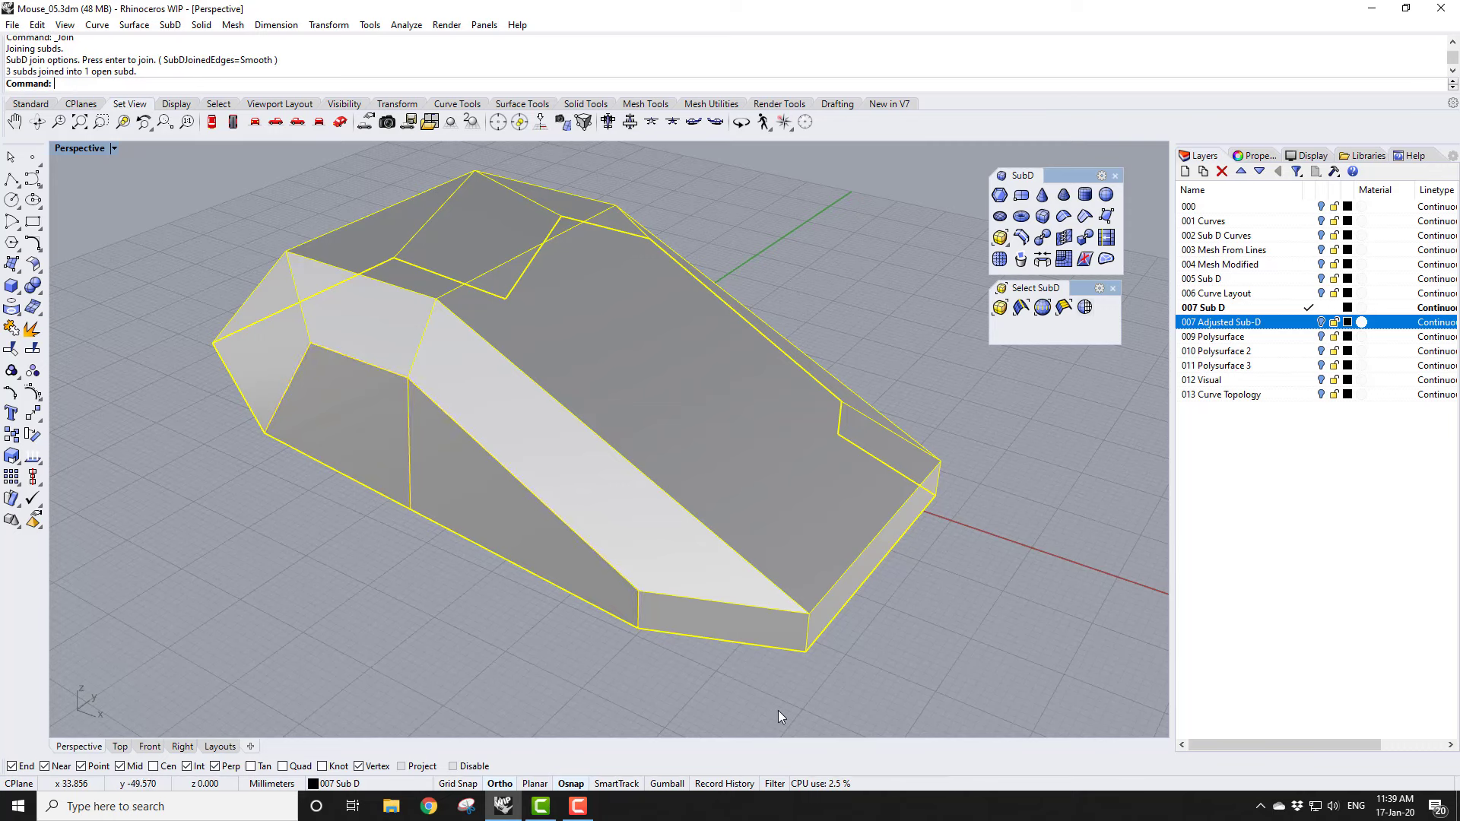
# Step: Switch the SubD display to smooth and delete the bottom and vertical helper polylines along the side
pyautogui.click(1086, 308)
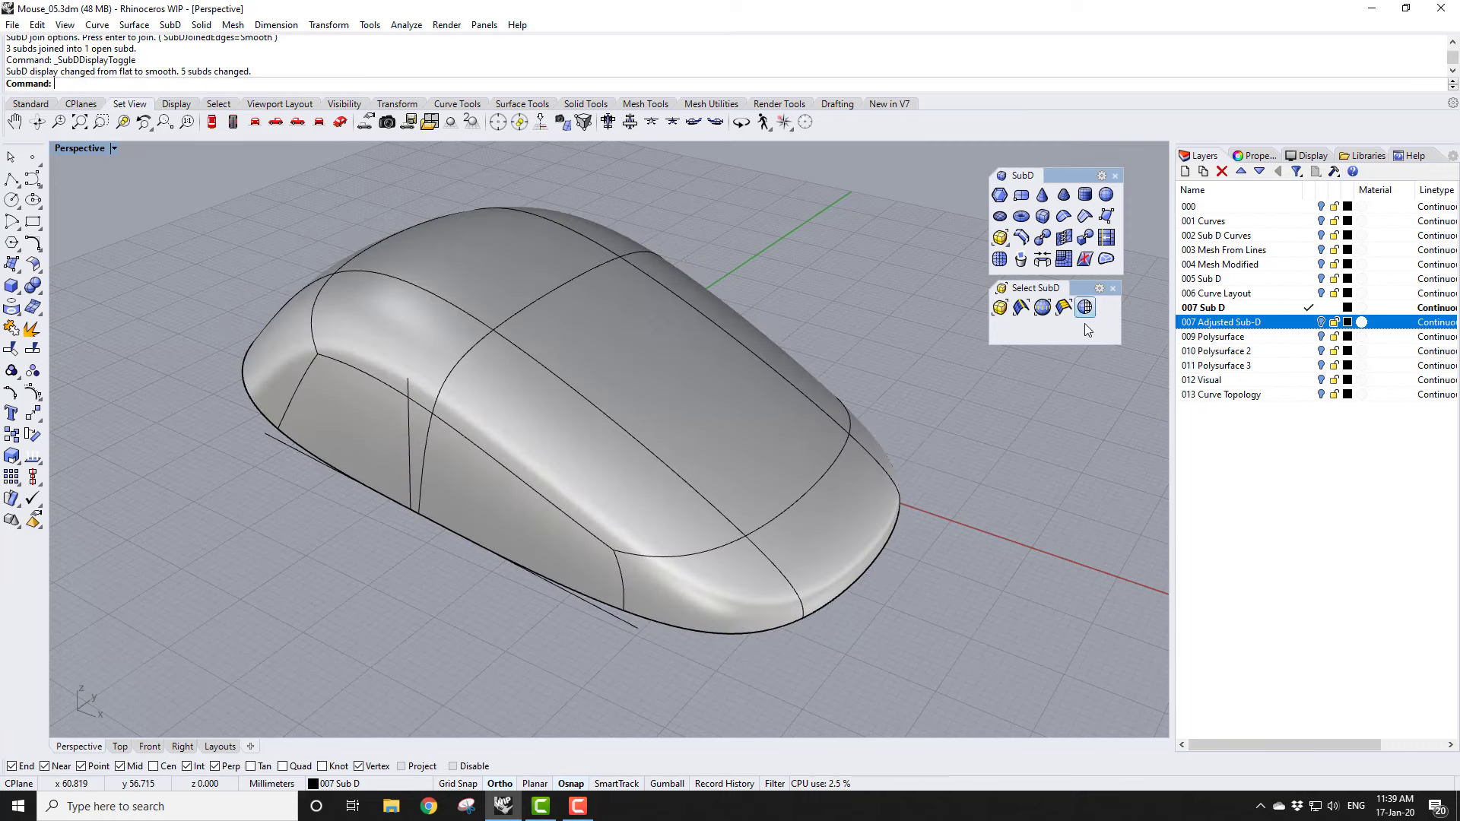
pyautogui.click(613, 619)
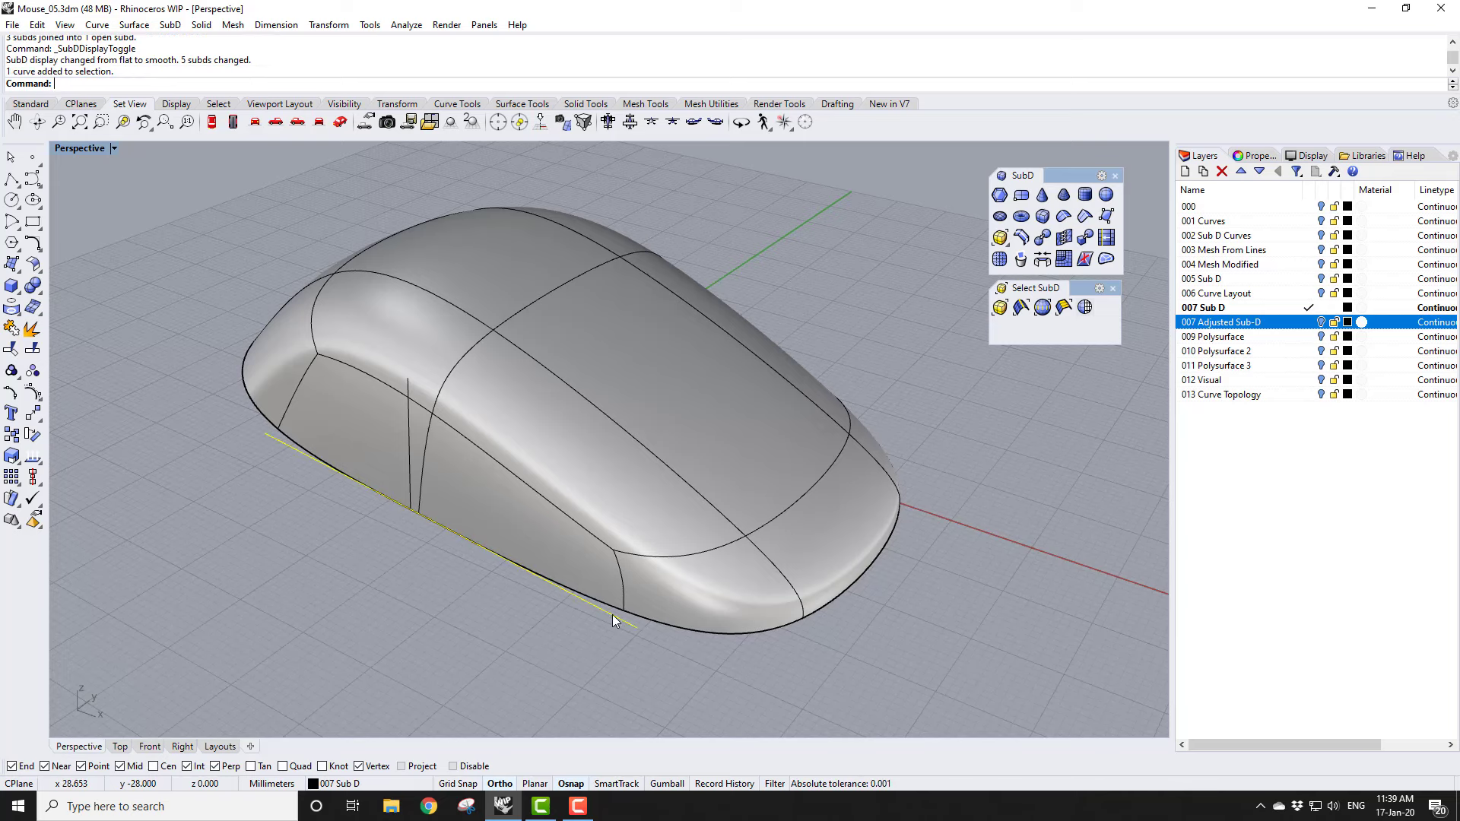
pyautogui.keyDown('shift'); pyautogui.click(409, 412); pyautogui.keyUp('shift')
pyautogui.press('Delete')
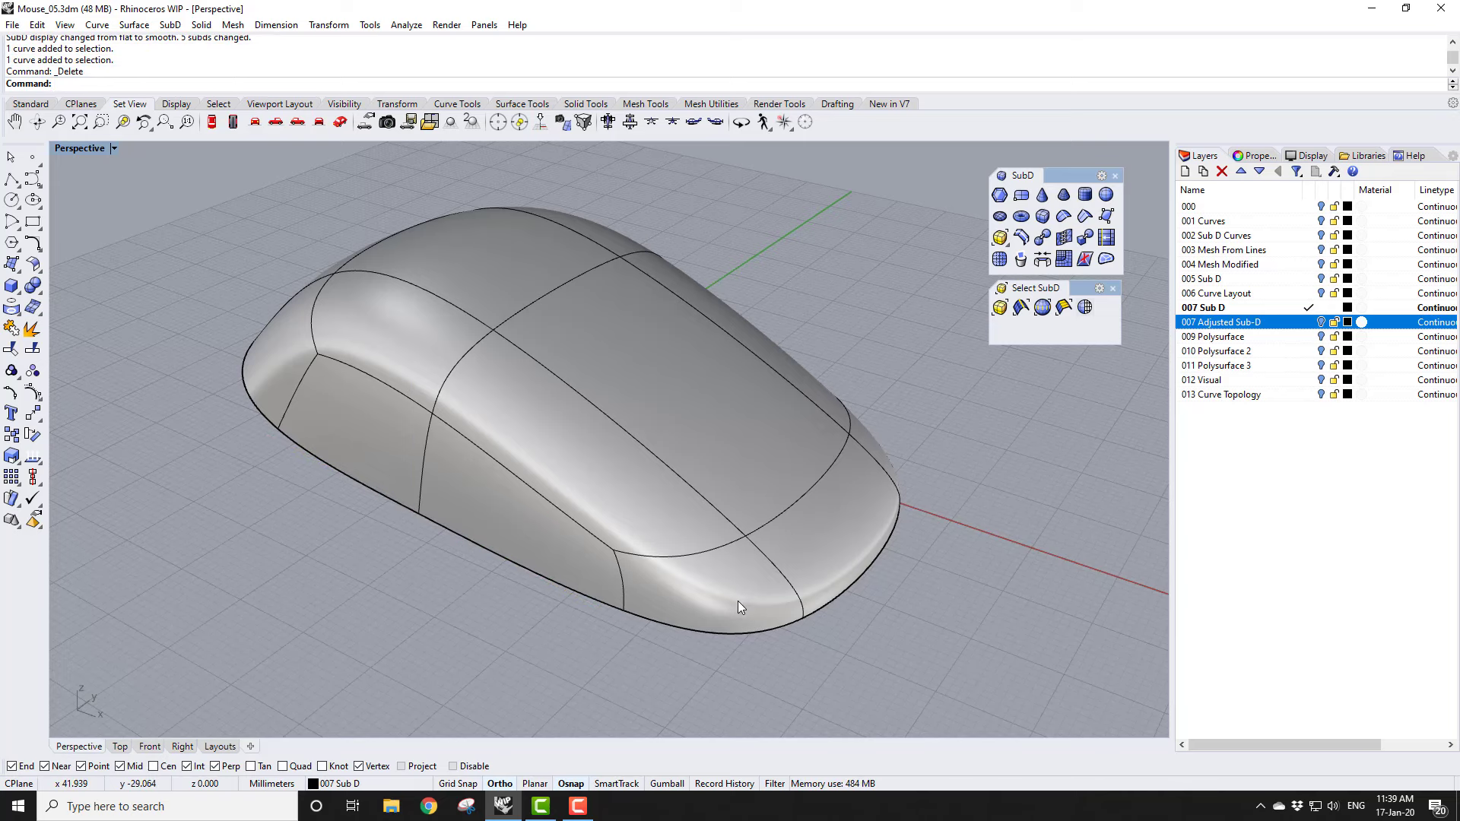
# Step: Turn on the control points of the joined SubD mouse body
pyautogui.moveTo(738, 601); pyautogui.dragTo(671, 560, button='right')
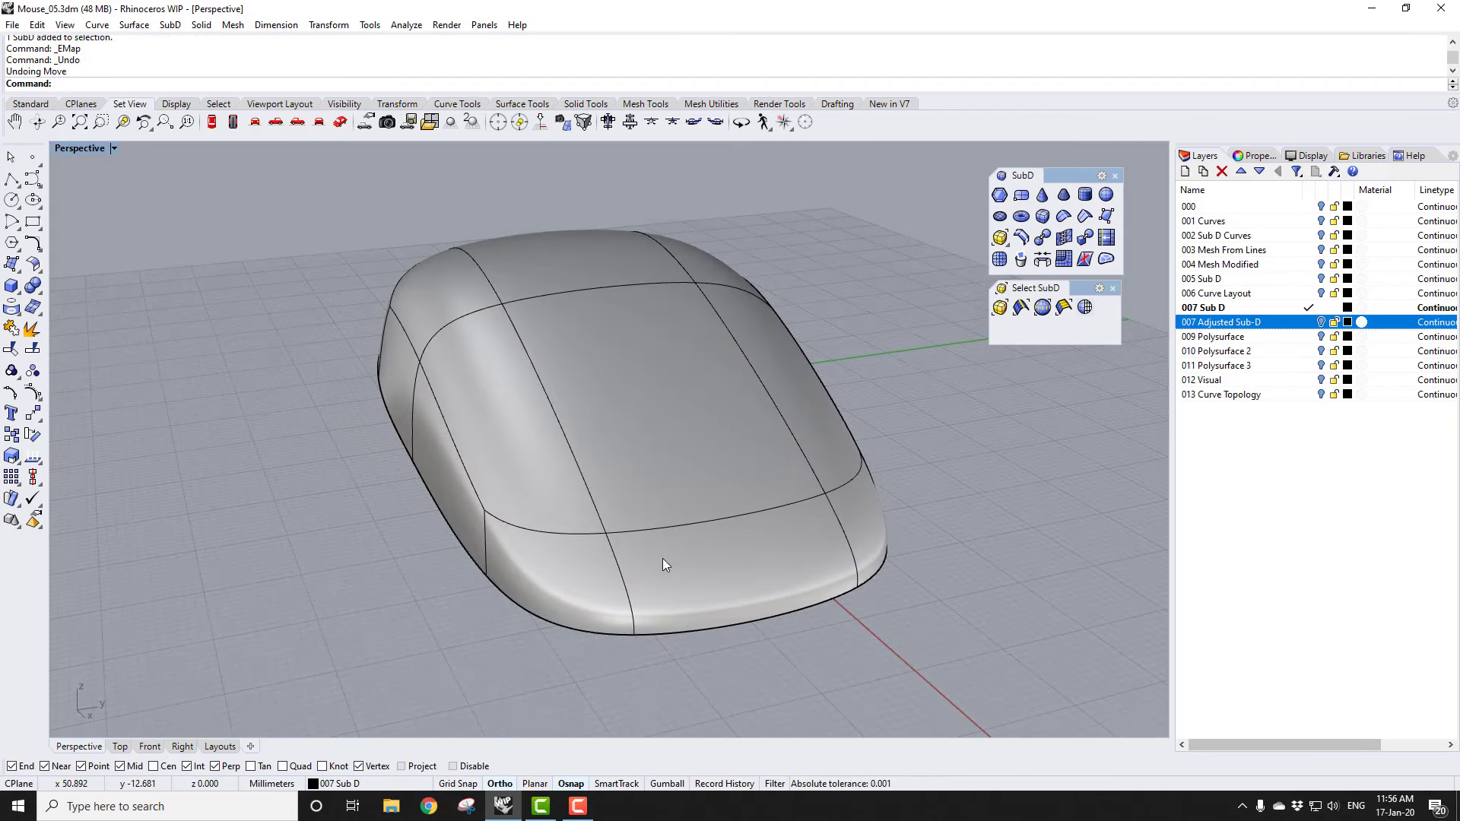
pyautogui.moveTo(663, 559); pyautogui.dragTo(665, 548, button='right')
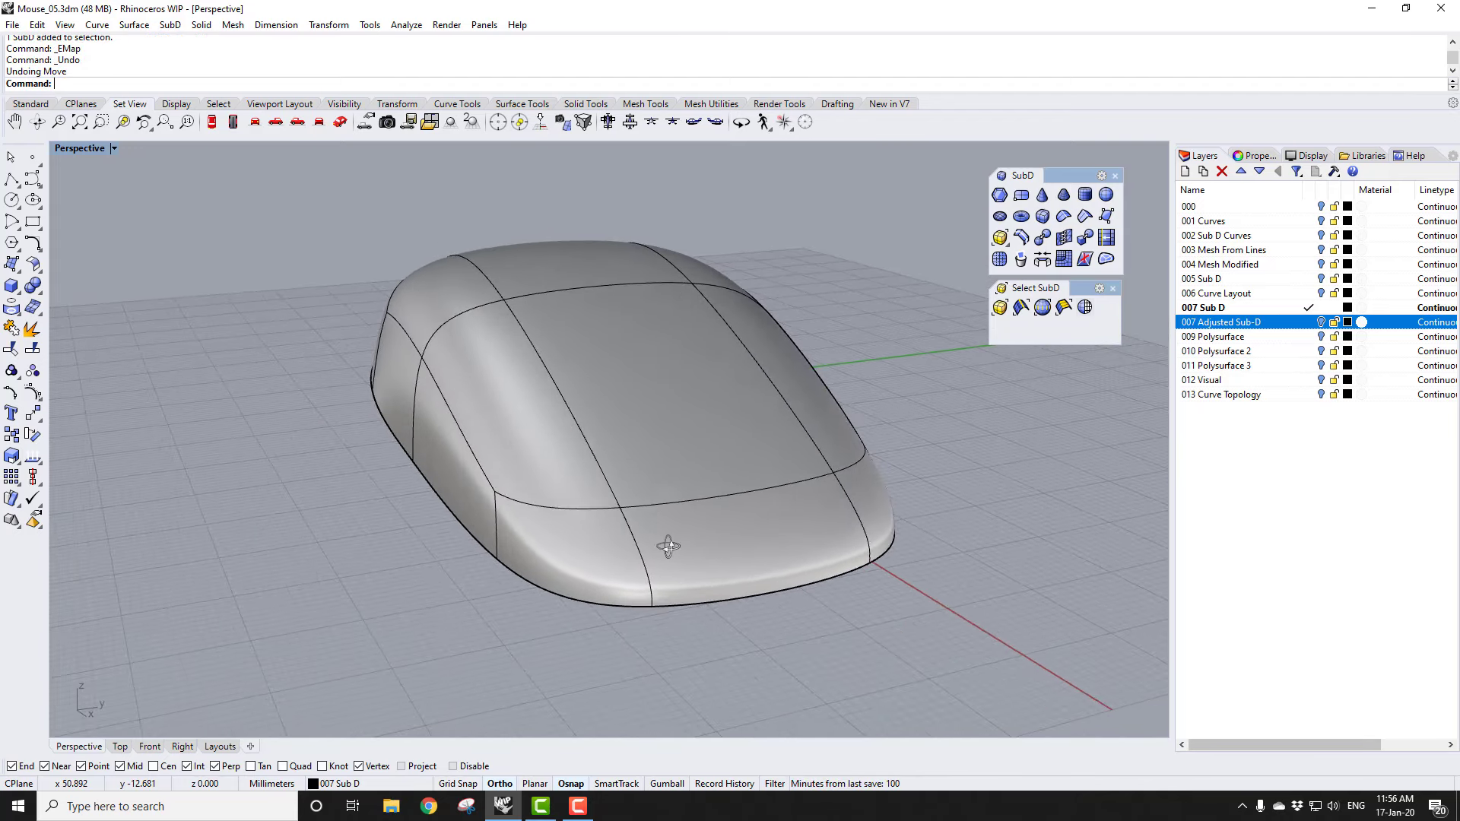
pyautogui.click(645, 459)
pyautogui.click(11, 370)
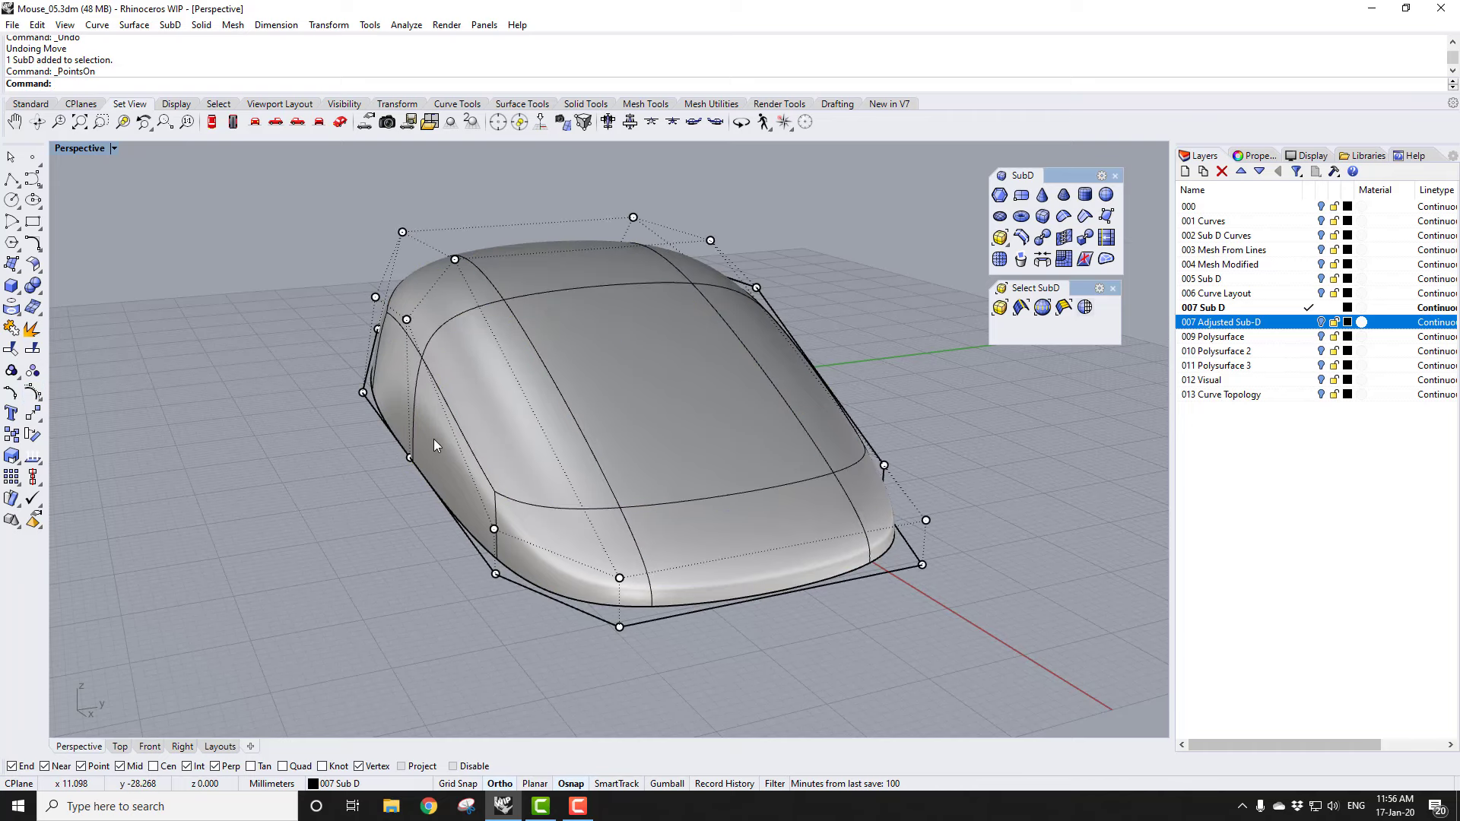
# Step: Move the middle control point on the side's lower edge about 1 mm outward from the body
pyautogui.scroll(5, 387, 497)
pyautogui.click(396, 470)
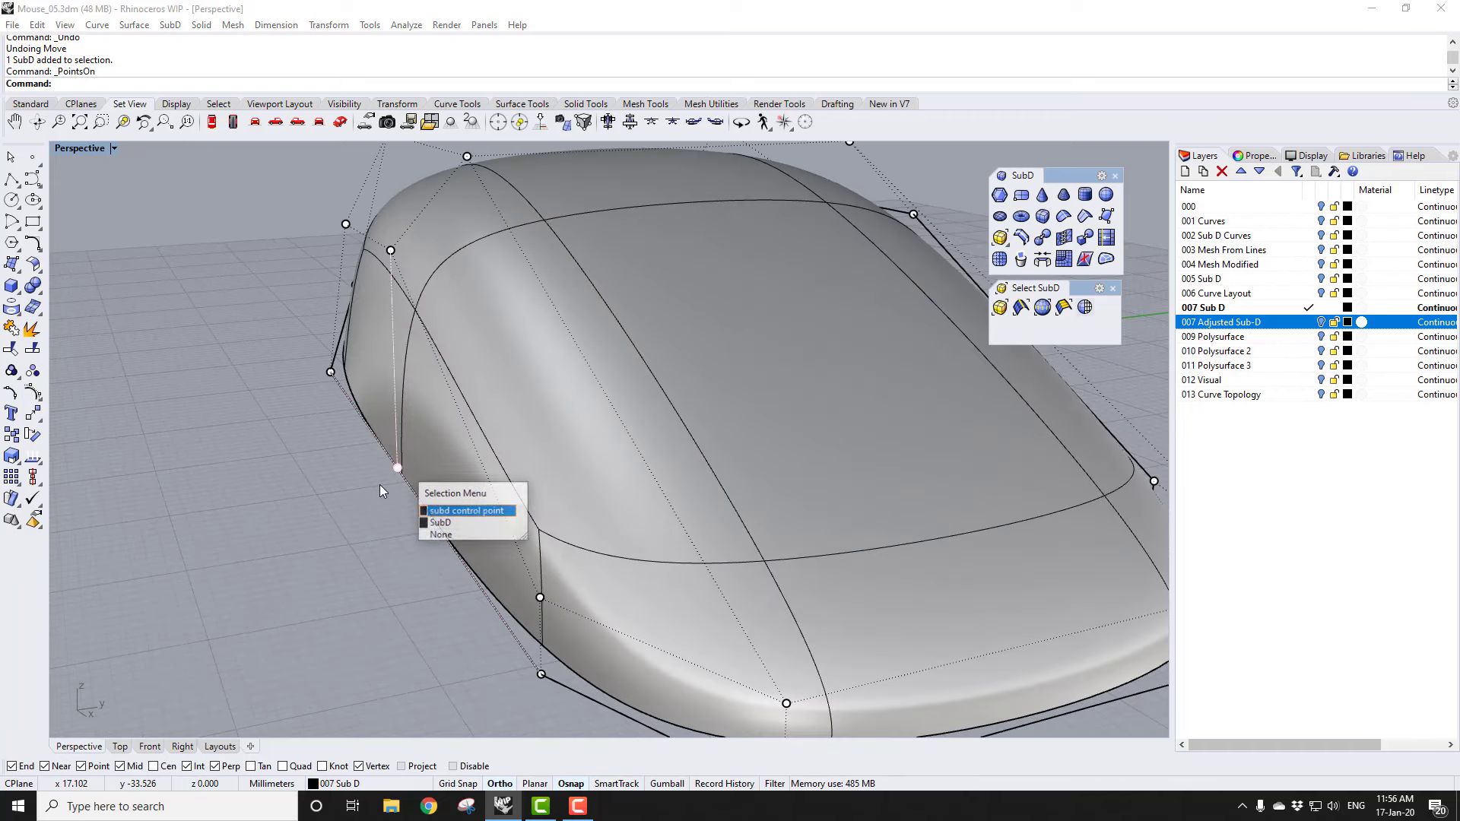
pyautogui.click(429, 513)
pyautogui.moveTo(426, 524); pyautogui.dragTo(399, 453, button='right')
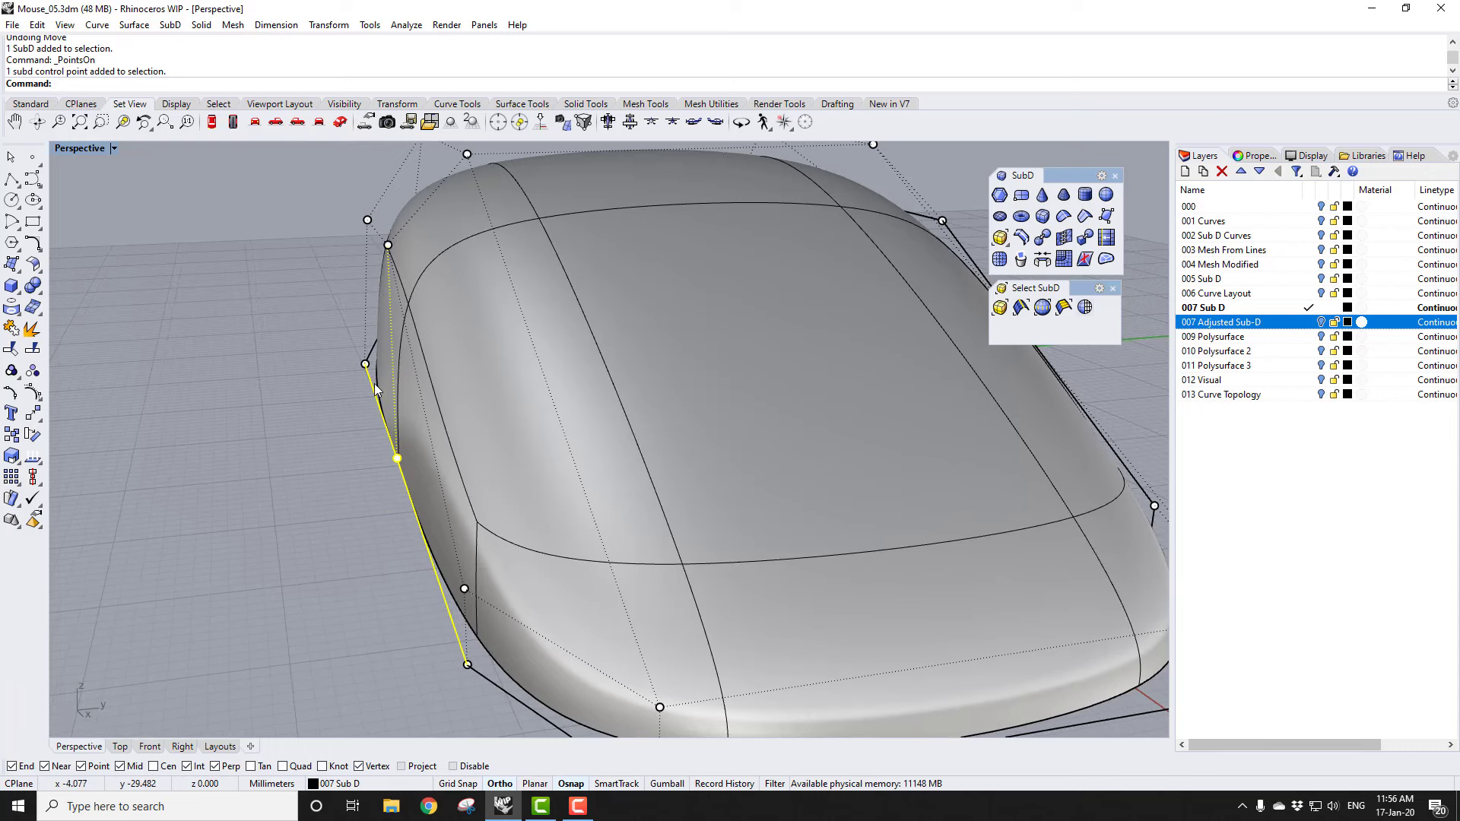
pyautogui.click(329, 25)
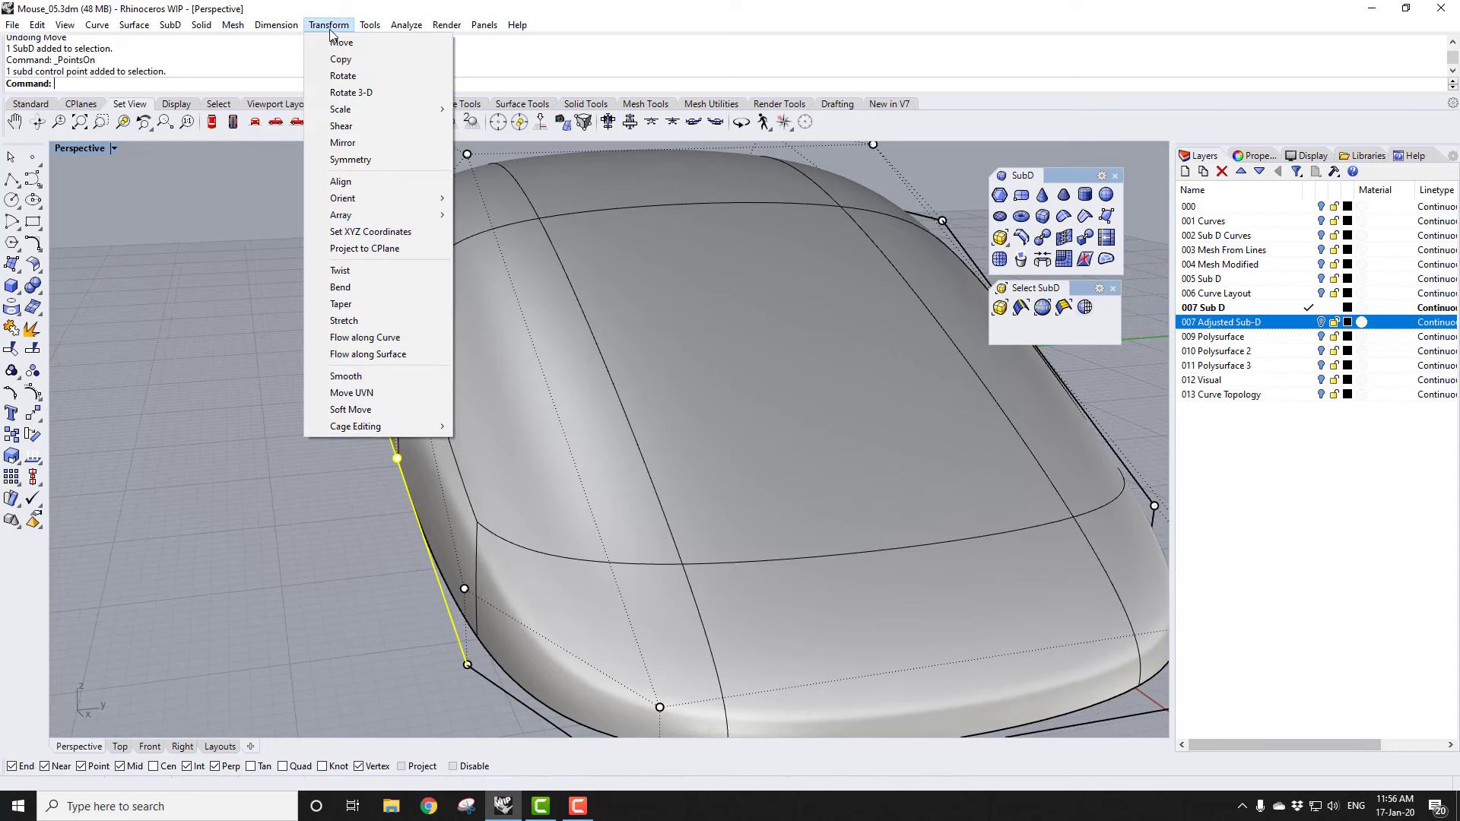
pyautogui.click(341, 43)
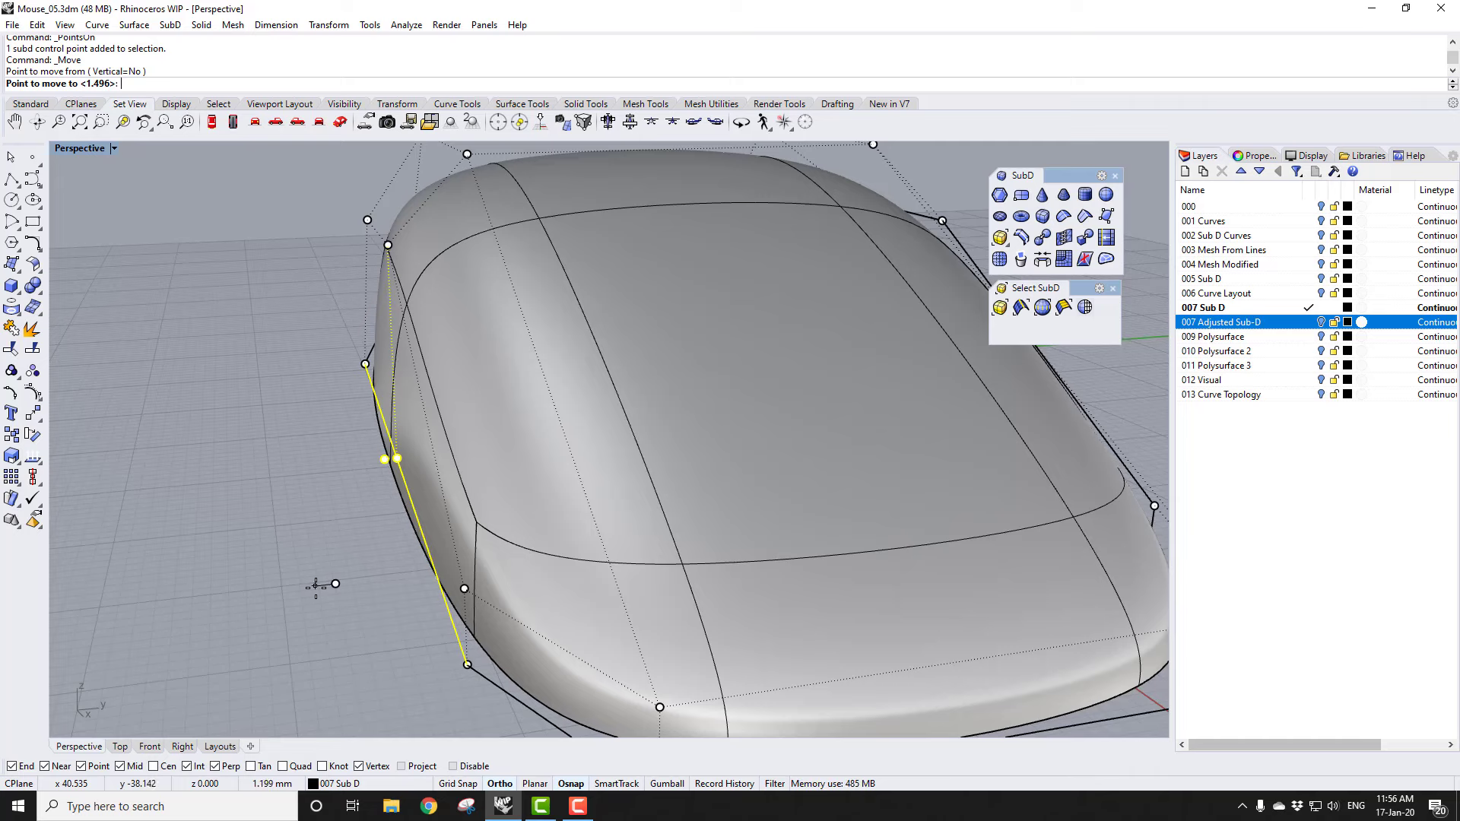
pyautogui.click(318, 586)
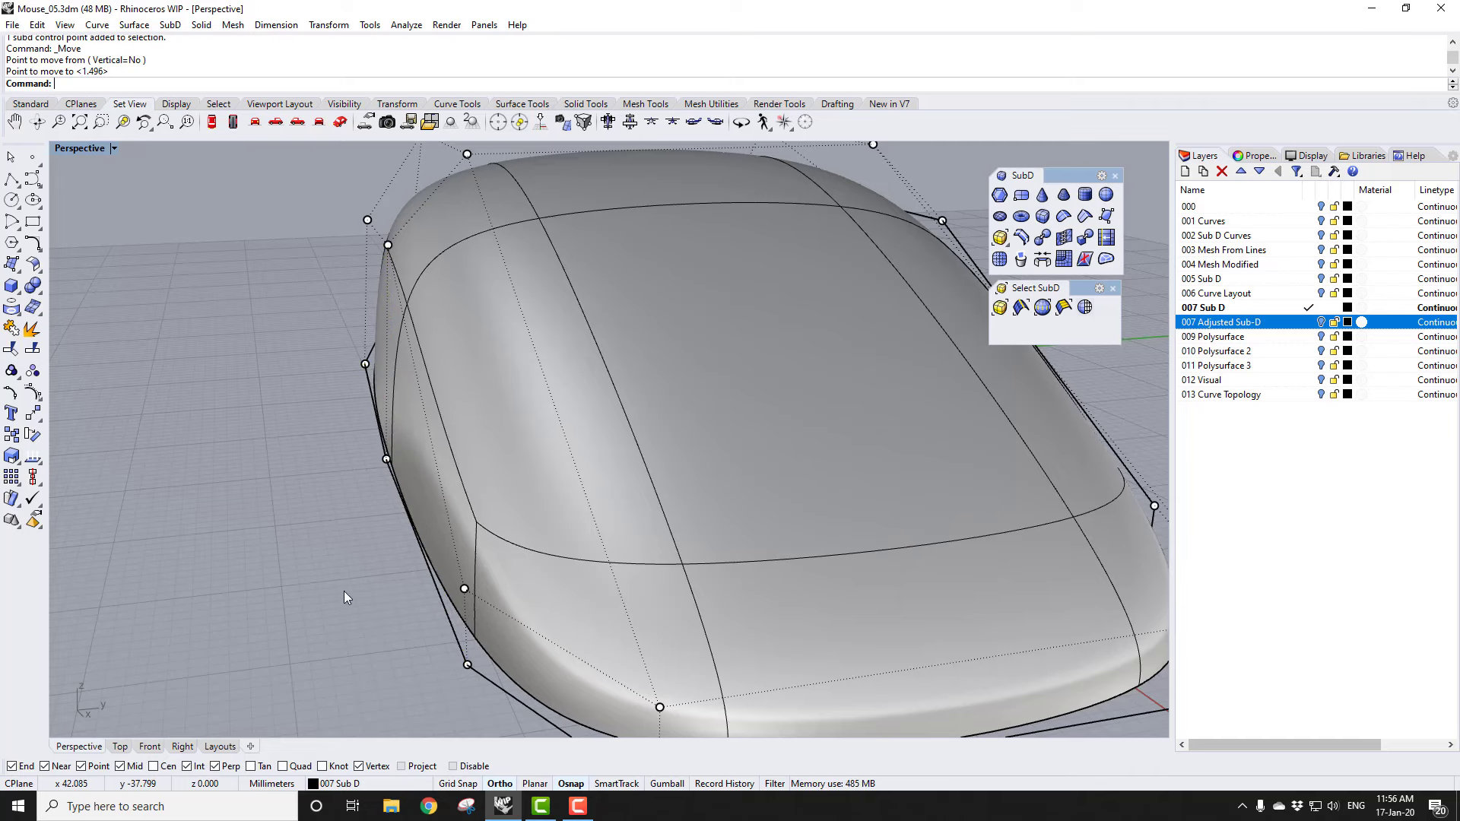
# Step: Move the same lower-edge control point outward by about another 0.75 mm, and turn the control points off
pyautogui.moveTo(344, 591); pyautogui.dragTo(380, 456, button='right')
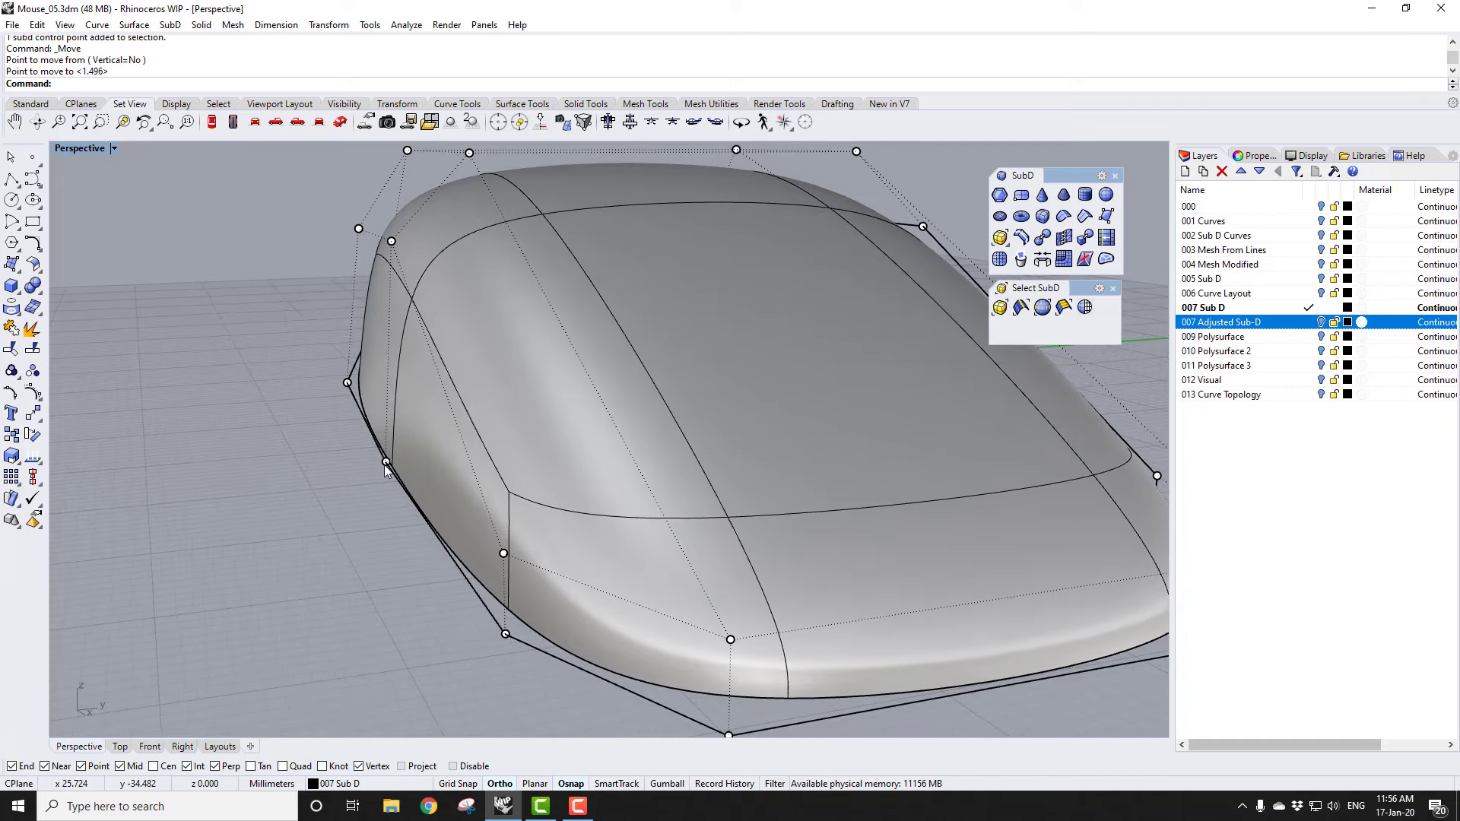
pyautogui.click(386, 461)
pyautogui.press('Return')
pyautogui.click(387, 572)
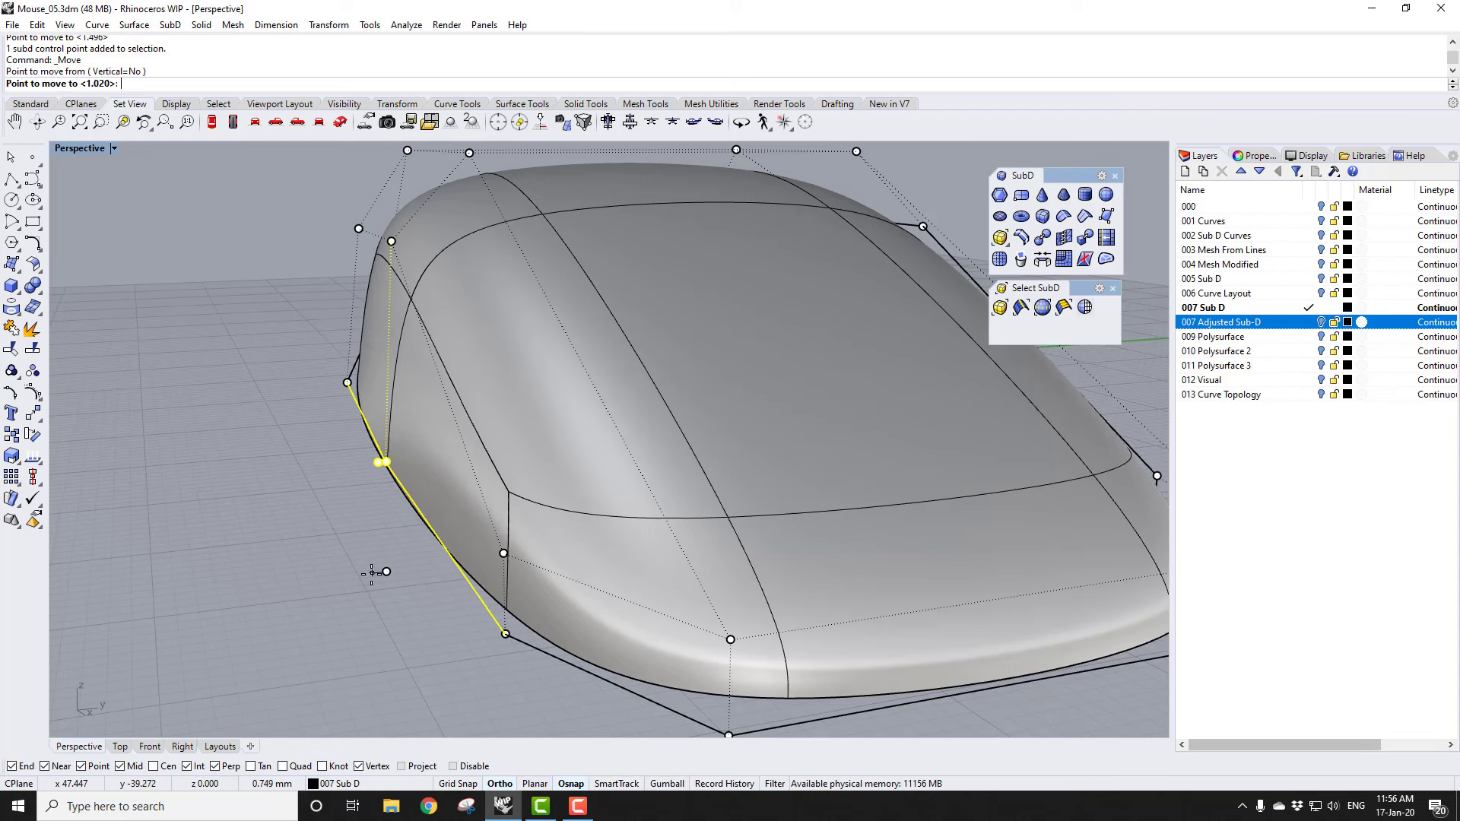
pyautogui.click(371, 573)
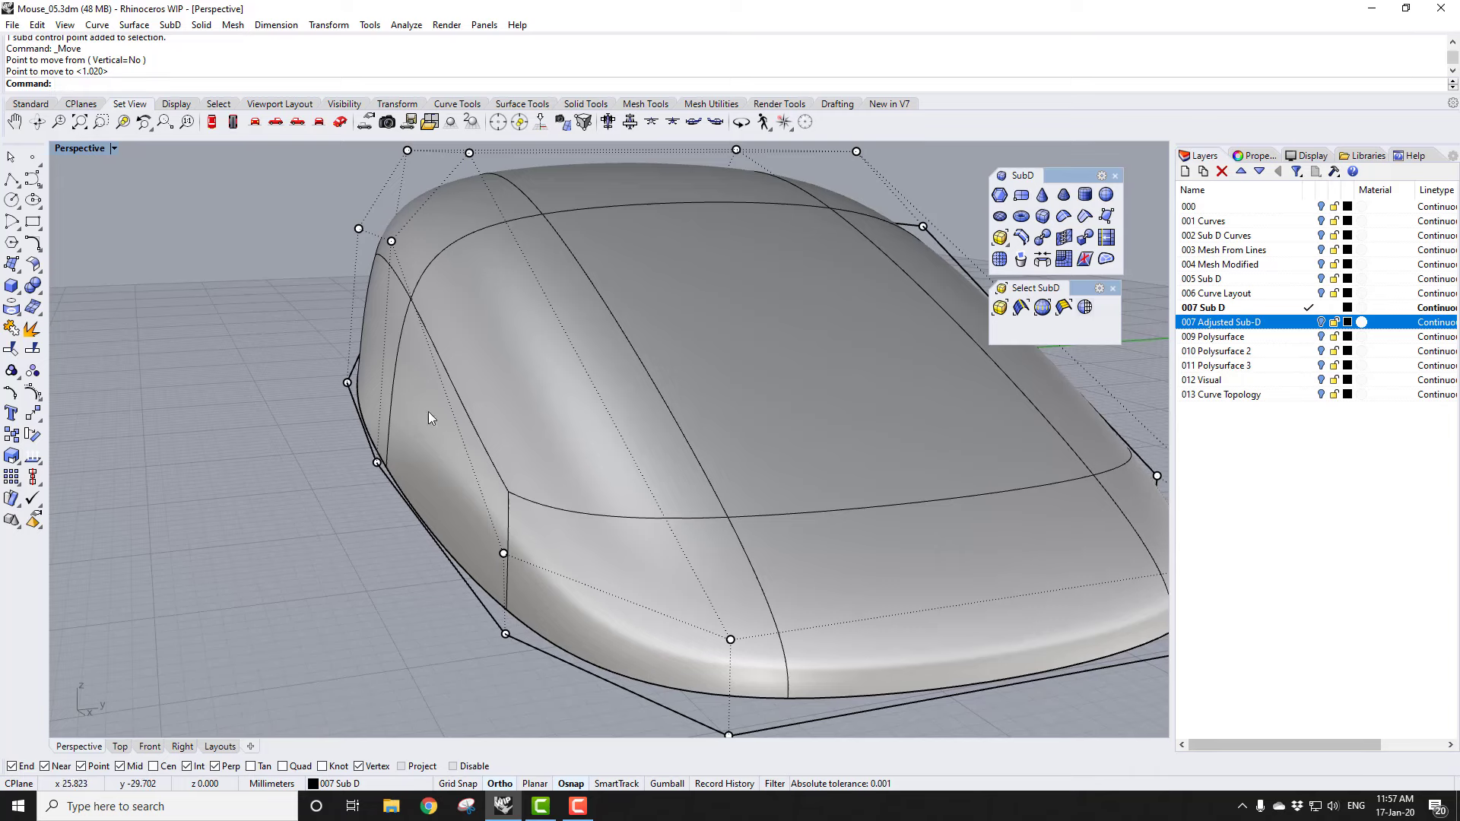
pyautogui.moveTo(316, 300); pyautogui.dragTo(456, 453, button='right')
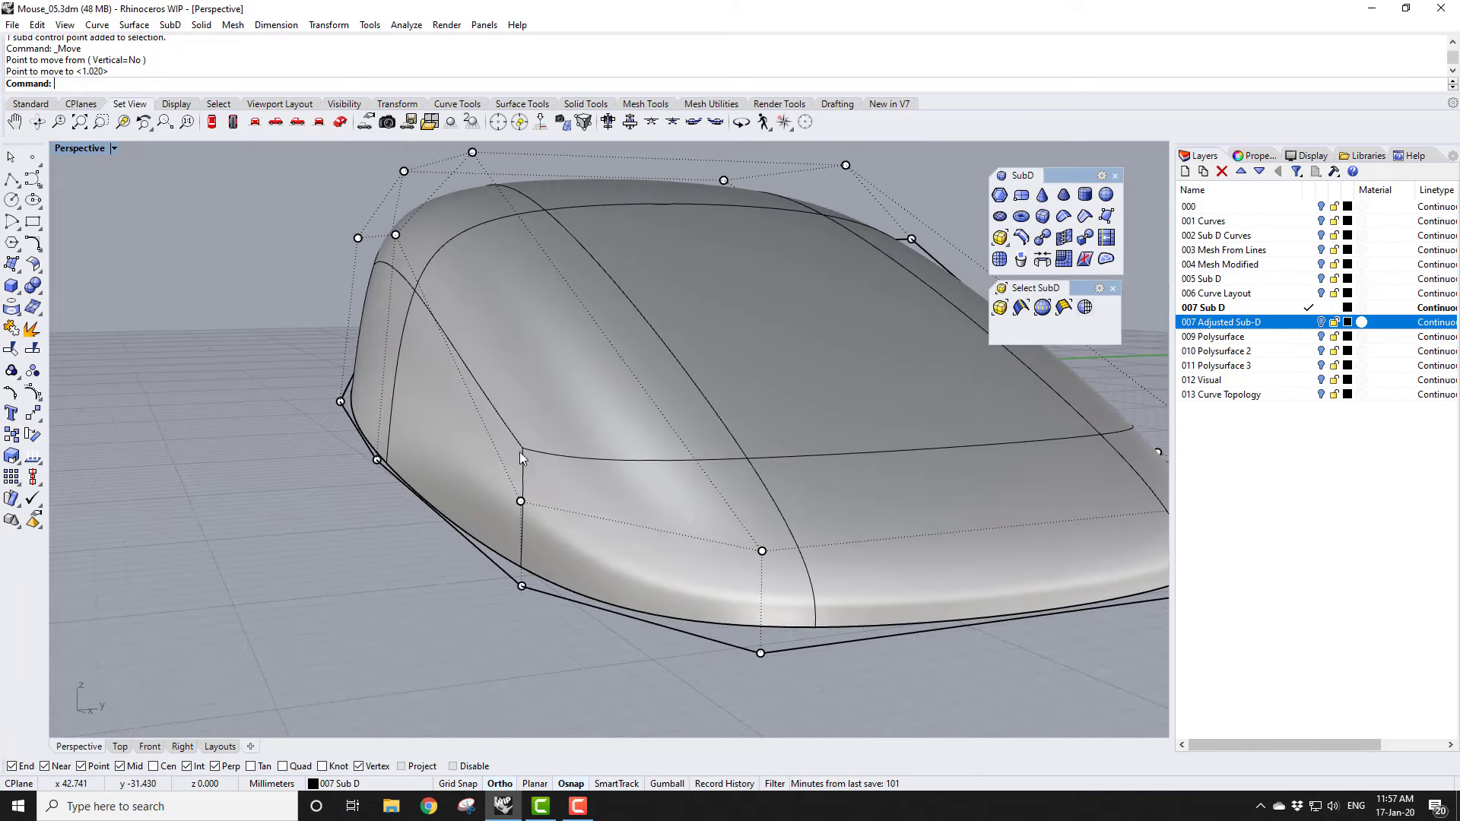
pyautogui.moveTo(375, 554); pyautogui.dragTo(413, 596, button='right')
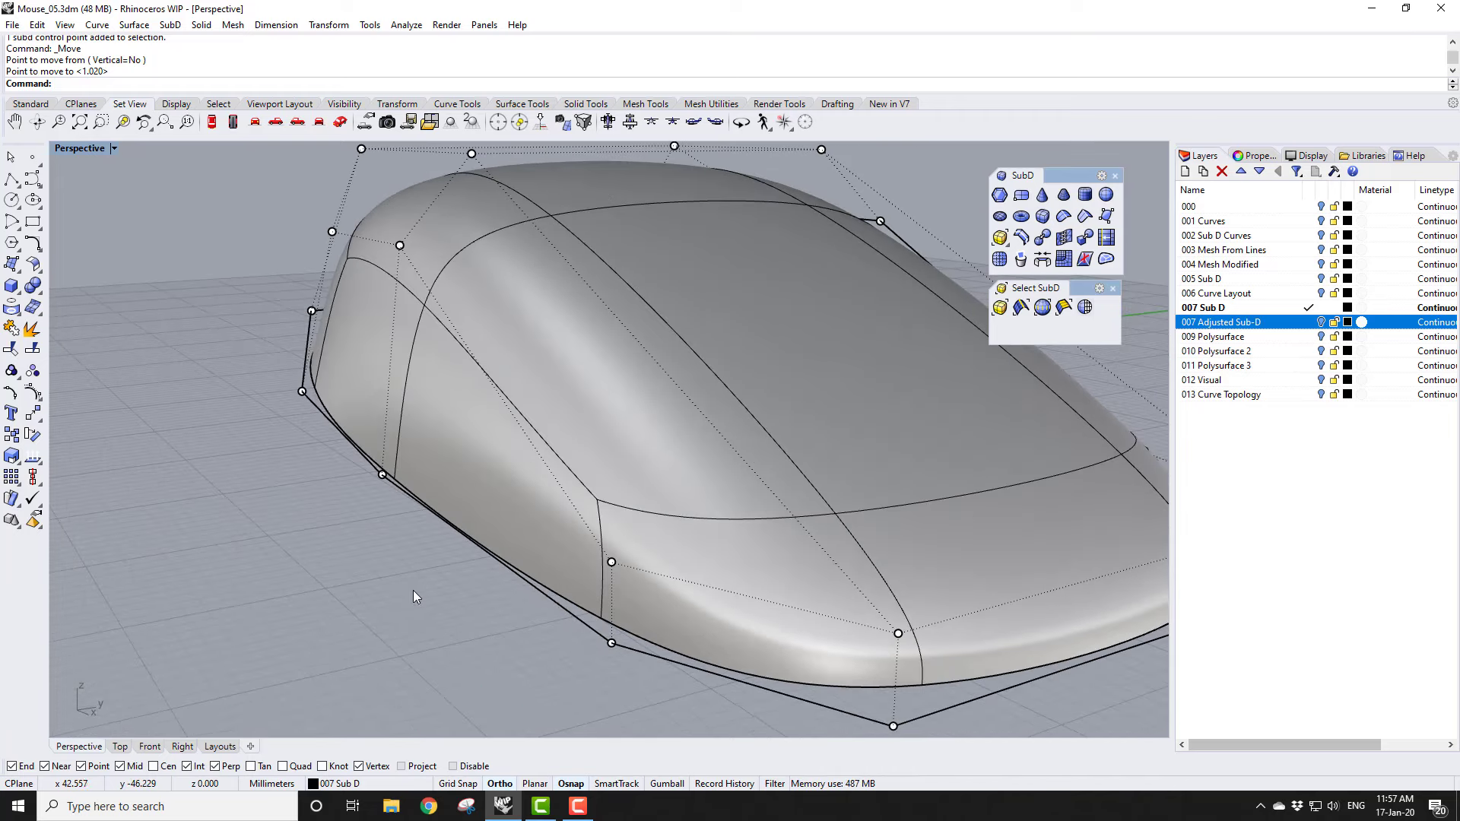
pyautogui.scroll(-5, 377, 505)
pyautogui.press('Escape')
# Step: Inspect the SubD body's surface smoothness with the fluorescent tube environment map, and close the analysis
pyautogui.moveTo(414, 526); pyautogui.dragTo(628, 521, button='right')
pyautogui.click(649, 479)
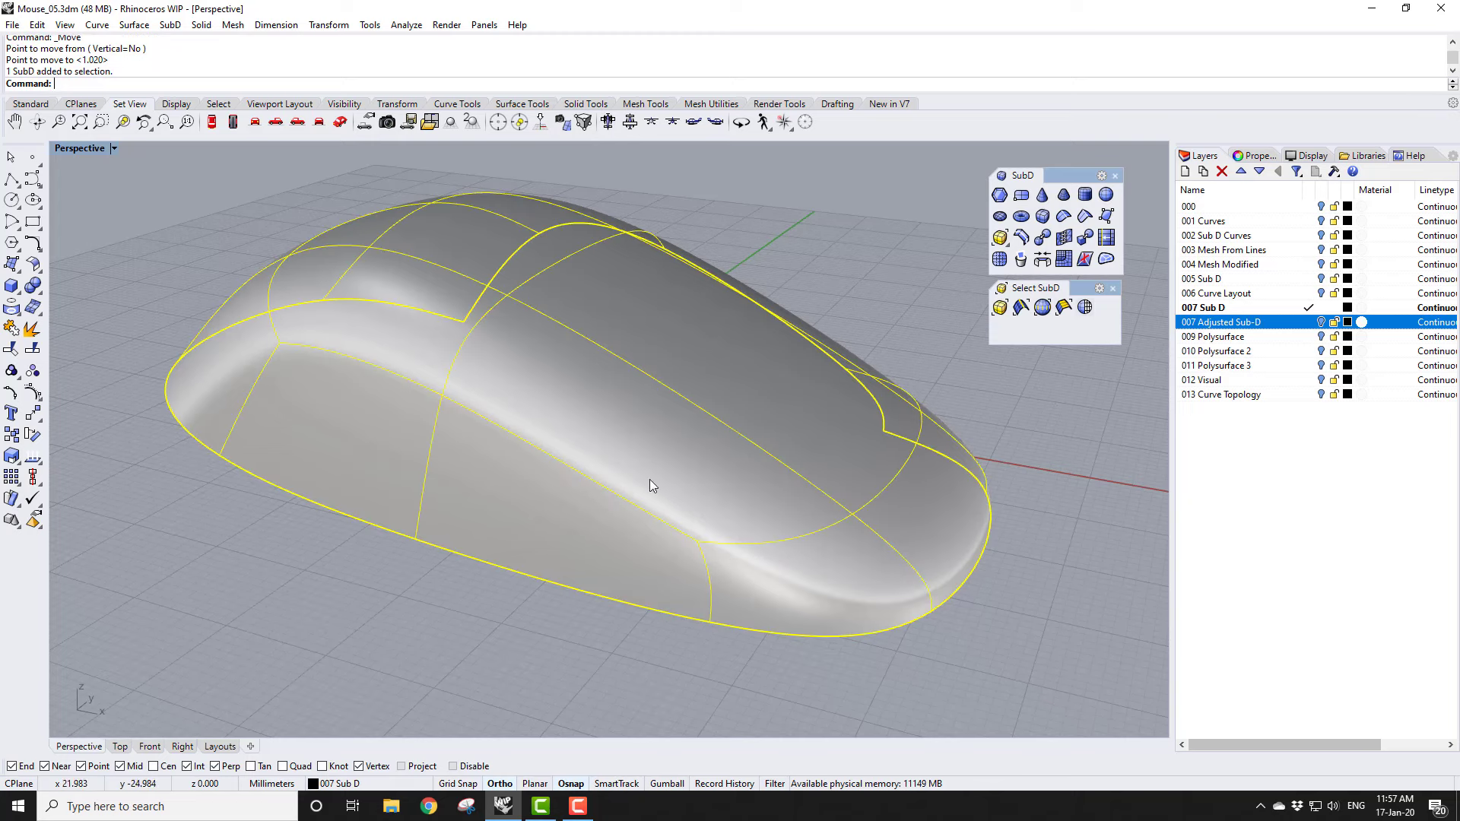
pyautogui.click(406, 25)
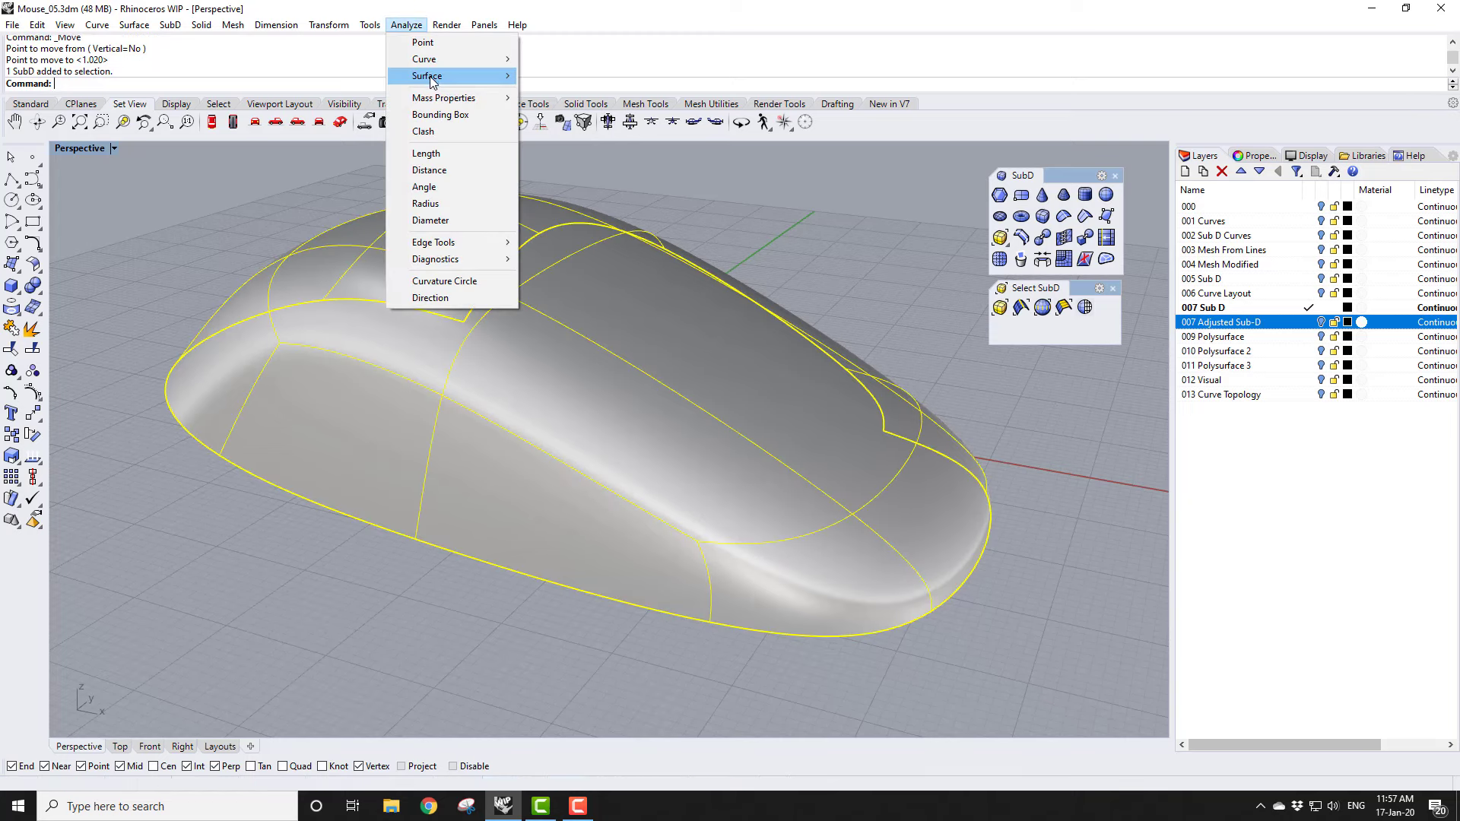
pyautogui.moveTo(435, 76)
pyautogui.click(586, 109)
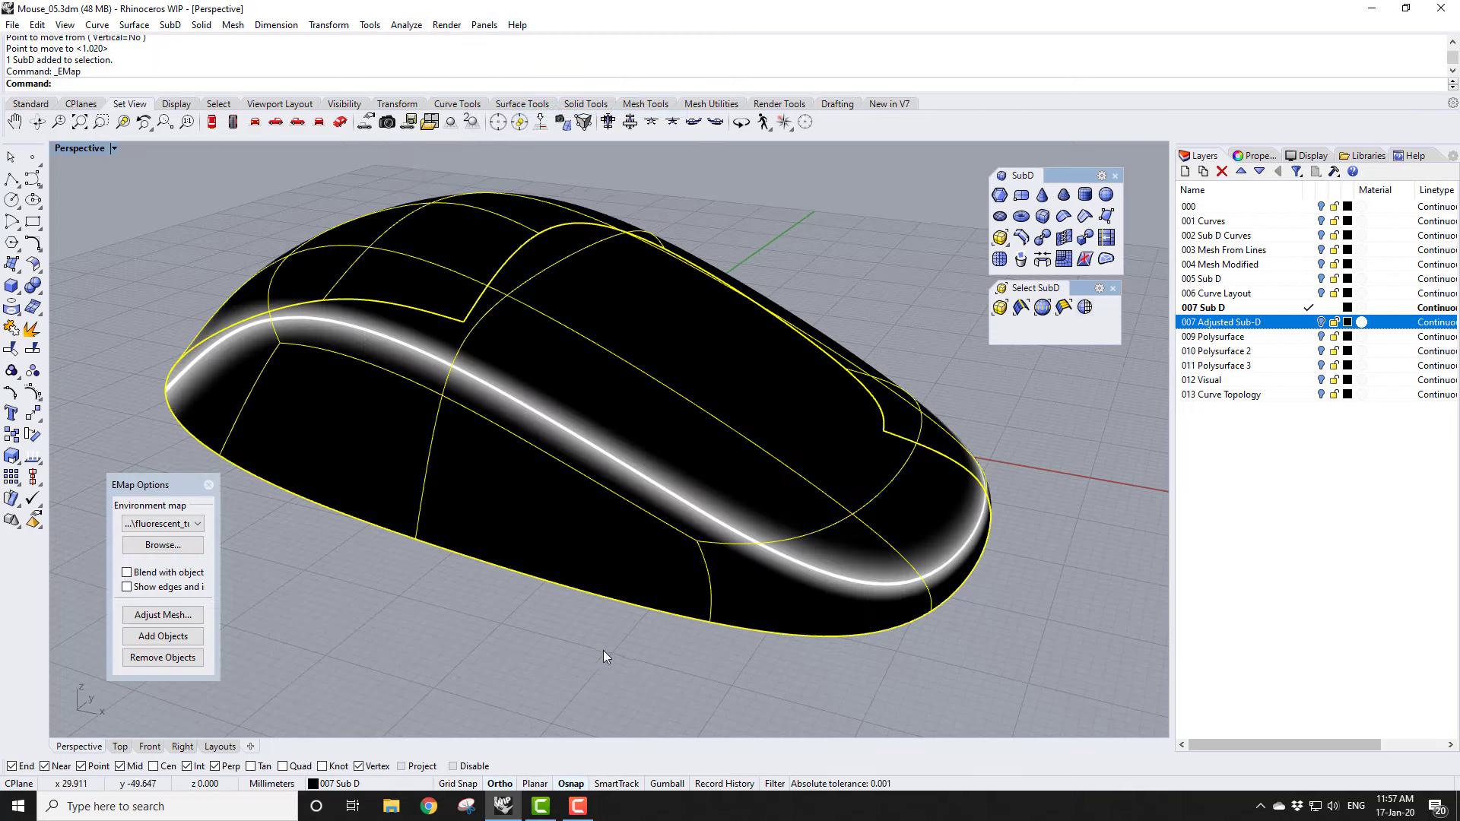
pyautogui.moveTo(609, 667)
pyautogui.mouseDown(button='right')
pyautogui.moveTo(584, 648)
pyautogui.moveTo(587, 628)
pyautogui.moveTo(590, 711)
pyautogui.moveTo(600, 641)
pyautogui.mouseUp(button='right')
pyautogui.moveTo(591, 631)
pyautogui.mouseDown(button='right')
pyautogui.moveTo(567, 639)
pyautogui.moveTo(593, 643)
pyautogui.mouseUp(button='right')
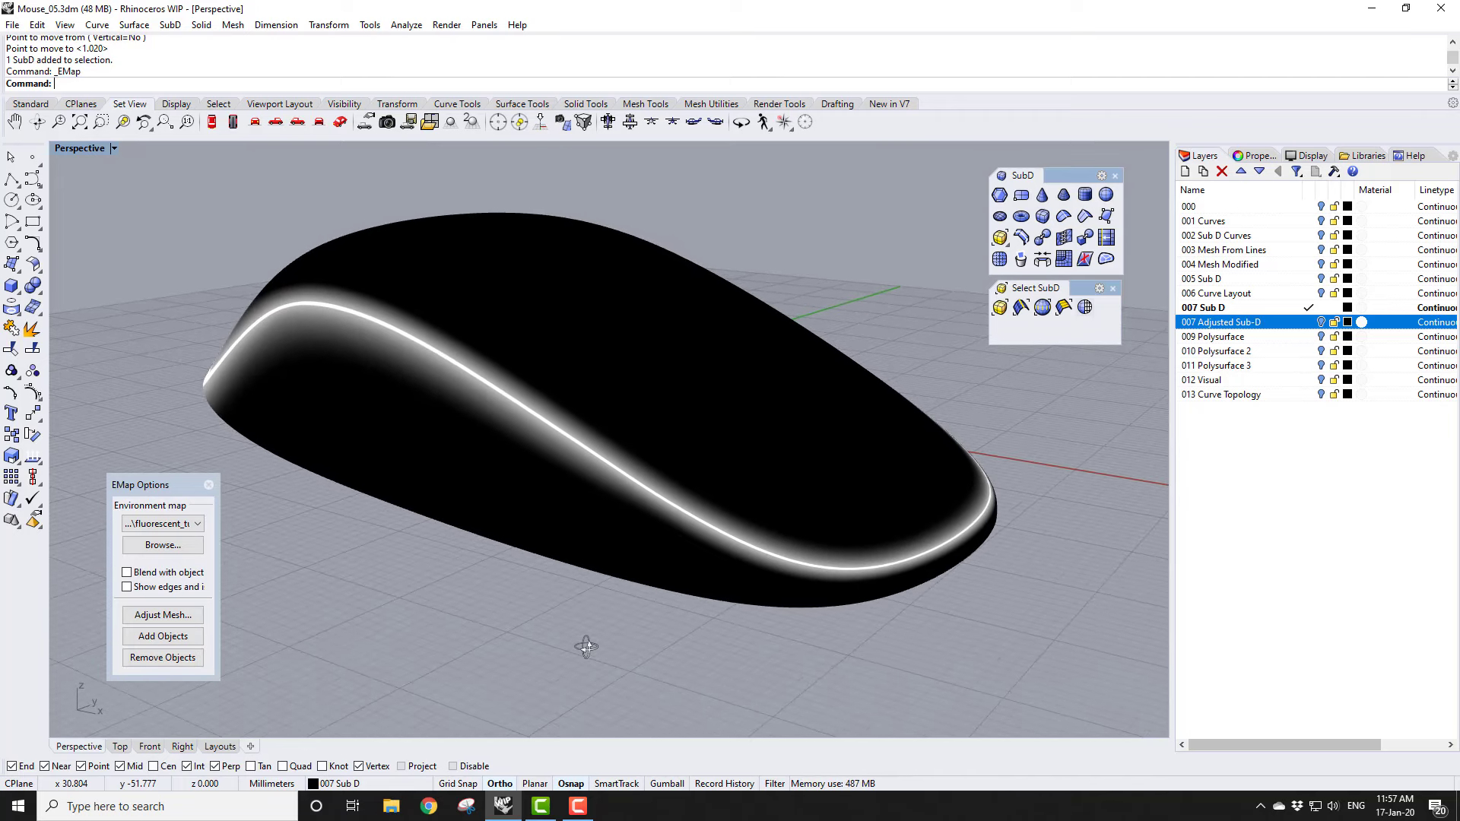
pyautogui.click(210, 486)
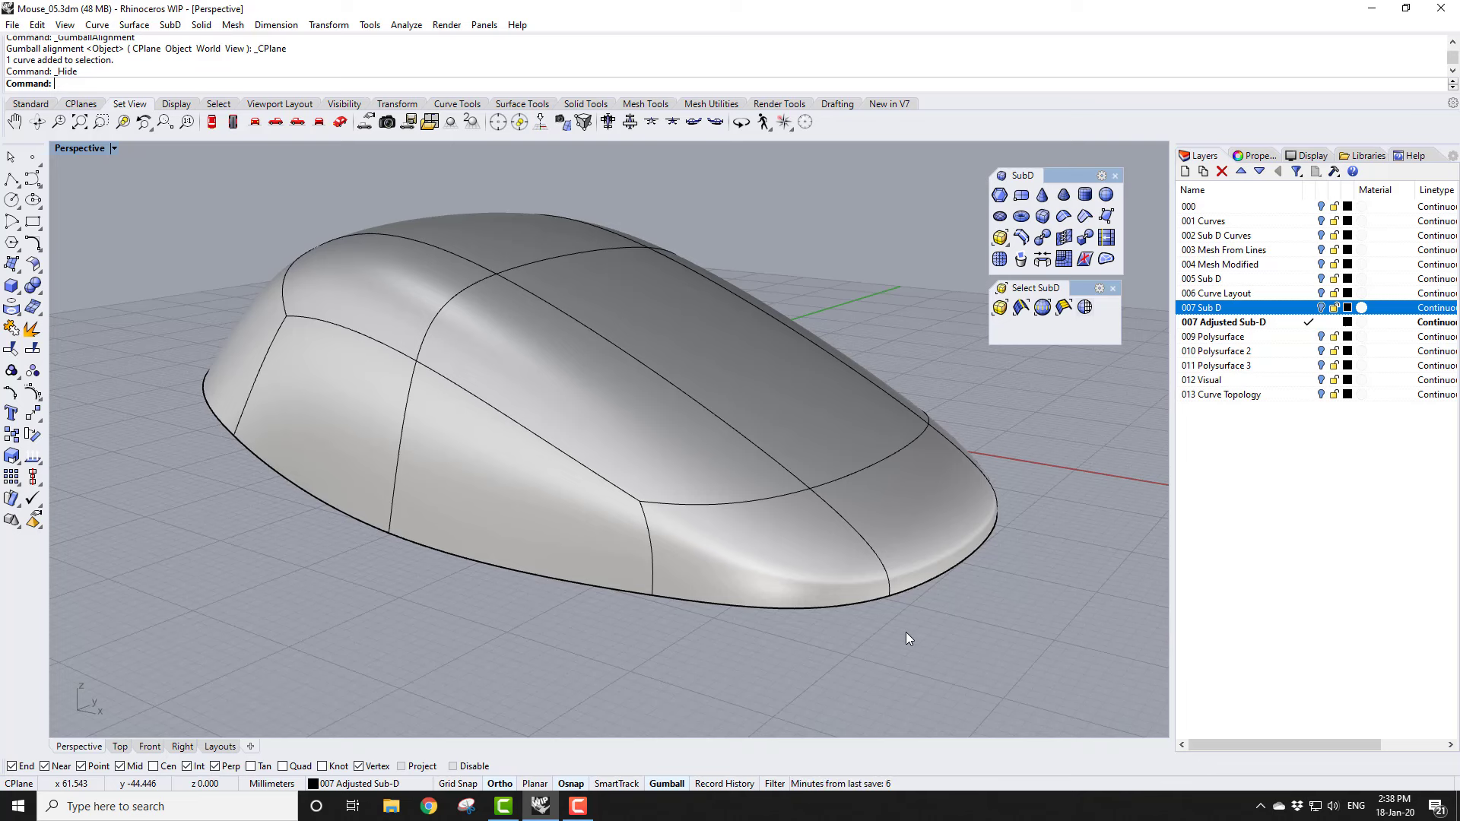
# Step: Align the gumball to the object, select the two adjacent upper side faces to compare its orientation, and clear the selection
pyautogui.rightClick(674, 784)
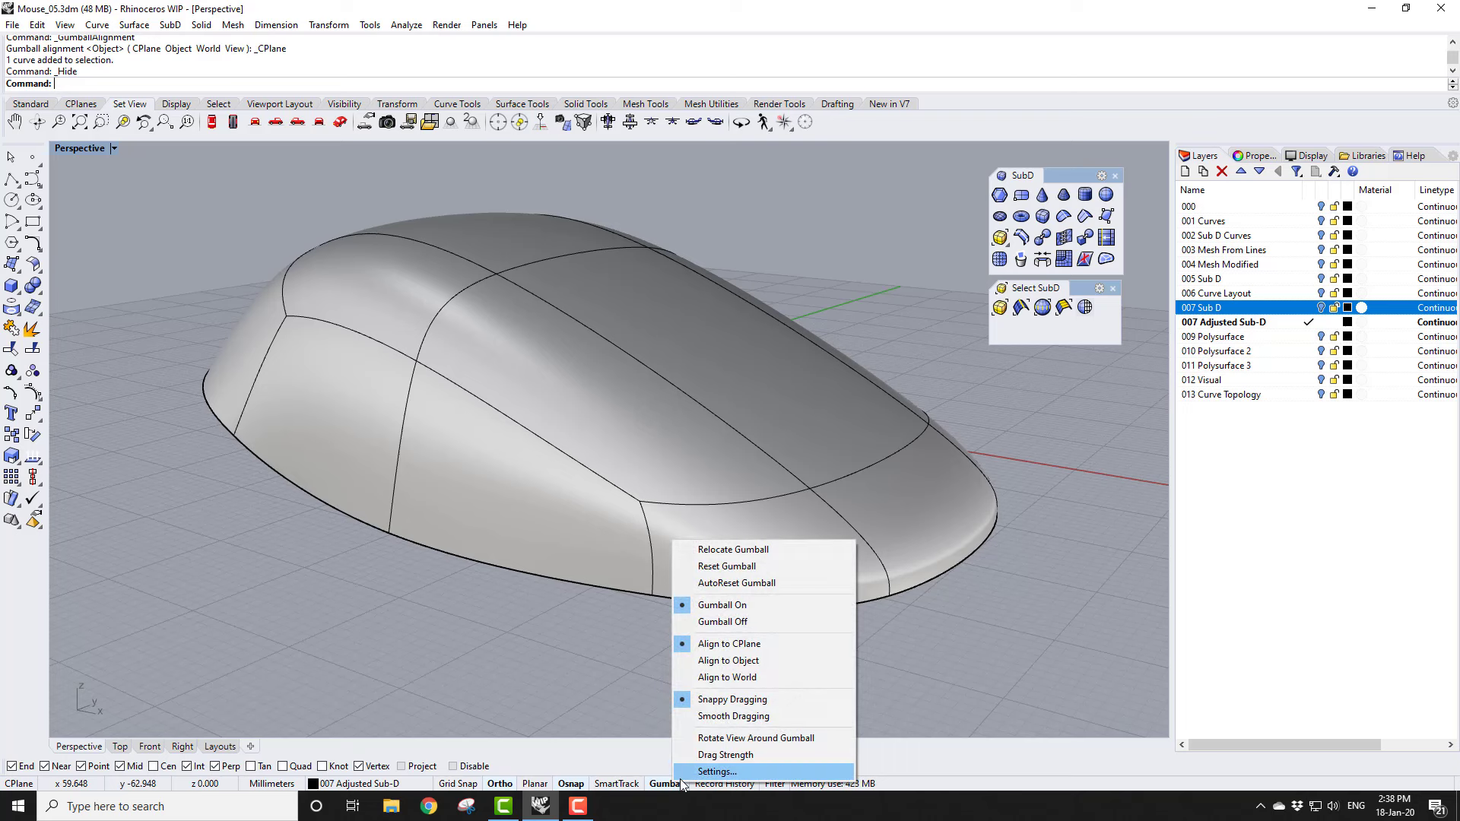
pyautogui.click(723, 661)
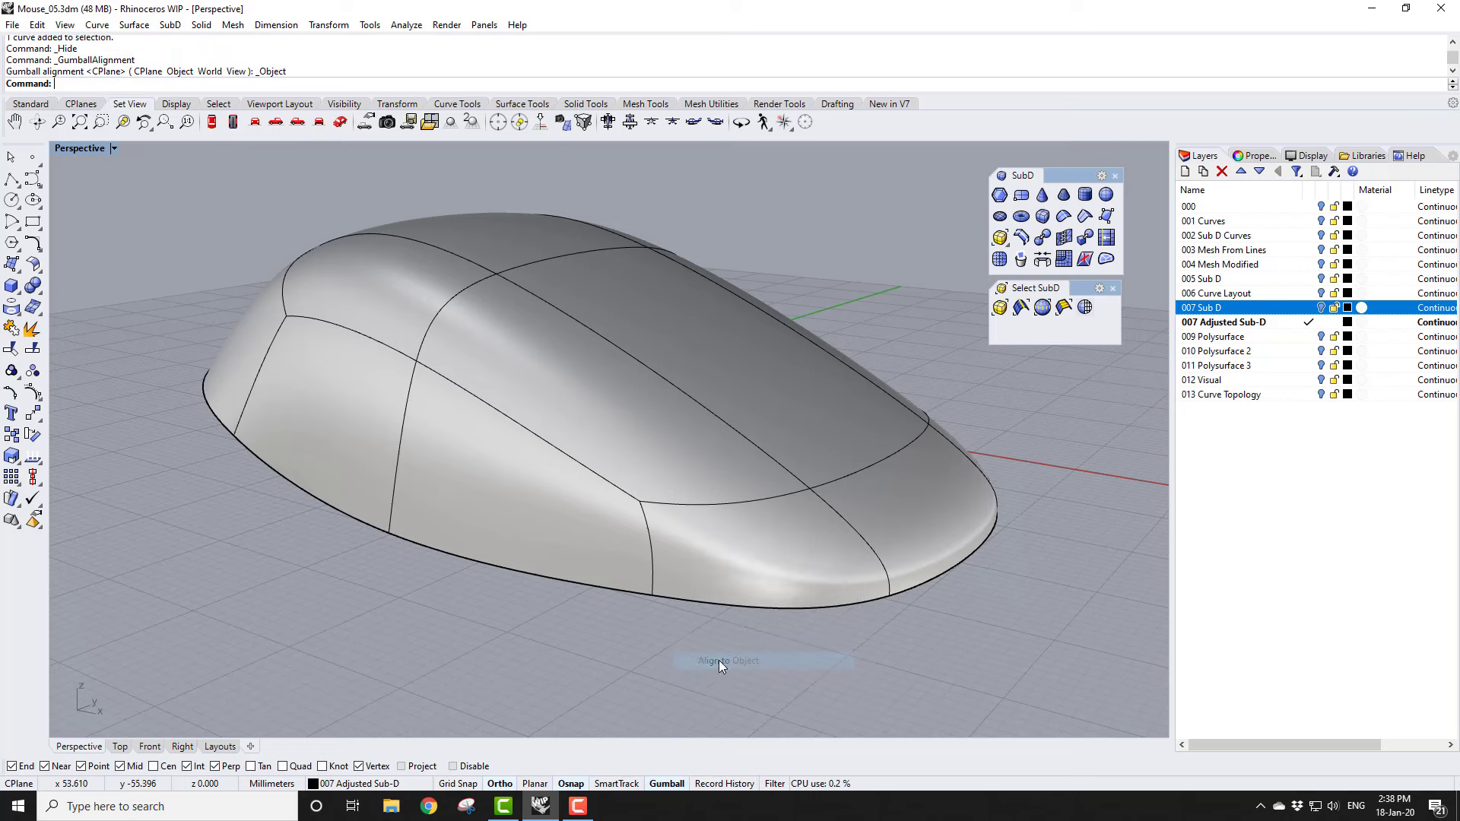
pyautogui.keyDown('ctrl'); pyautogui.keyDown('shift'); pyautogui.click(543, 375); pyautogui.keyUp('shift'); pyautogui.keyUp('ctrl')
pyautogui.moveTo(523, 472)
pyautogui.mouseDown(button='right')
pyautogui.moveTo(544, 463)
pyautogui.moveTo(520, 457)
pyautogui.mouseUp(button='right')
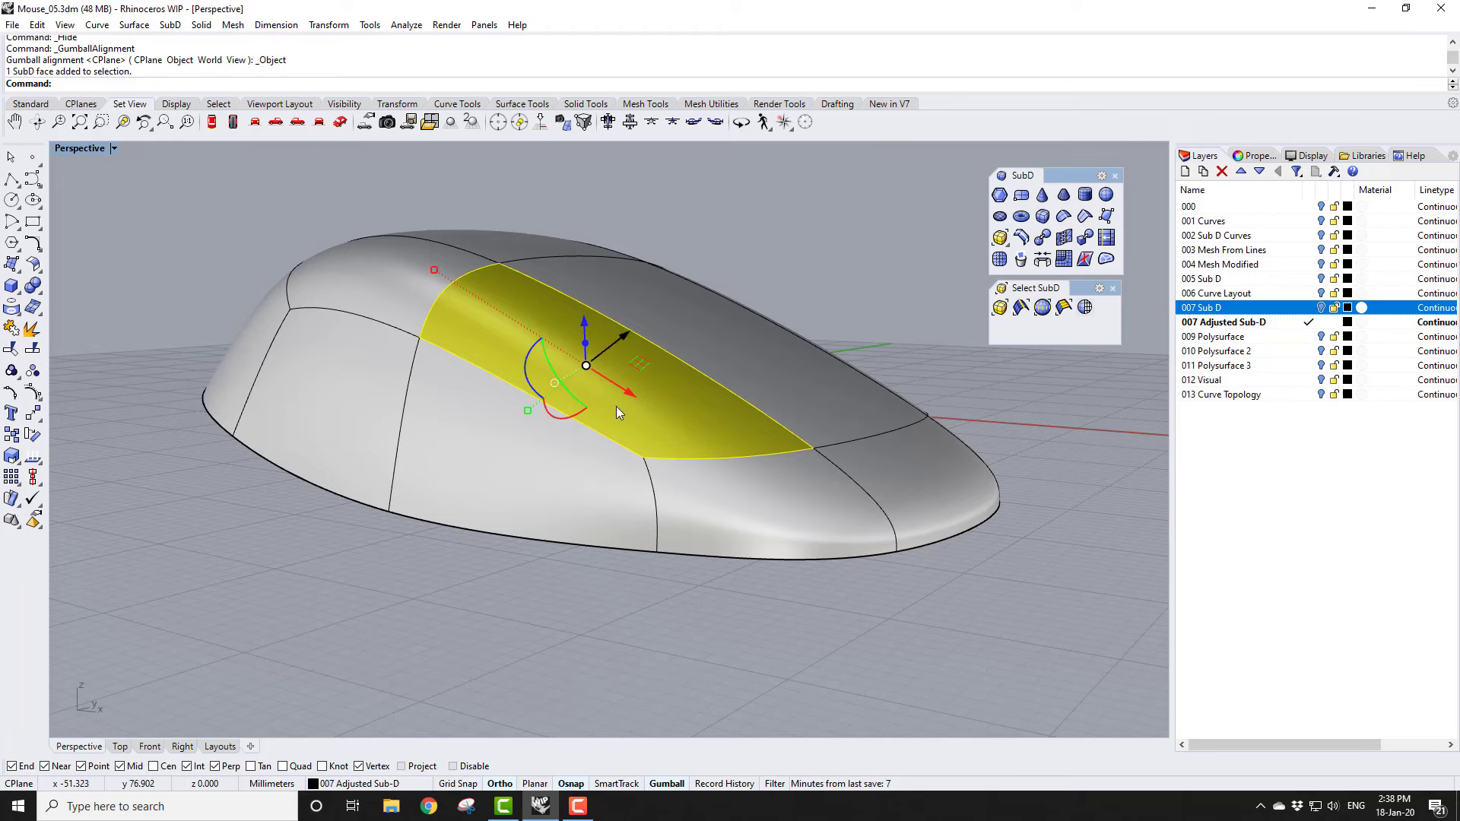
pyautogui.moveTo(616, 406); pyautogui.dragTo(619, 476, button='right')
pyautogui.keyDown('ctrl'); pyautogui.keyDown('shift'); pyautogui.click(395, 306); pyautogui.keyUp('shift'); pyautogui.keyUp('ctrl')
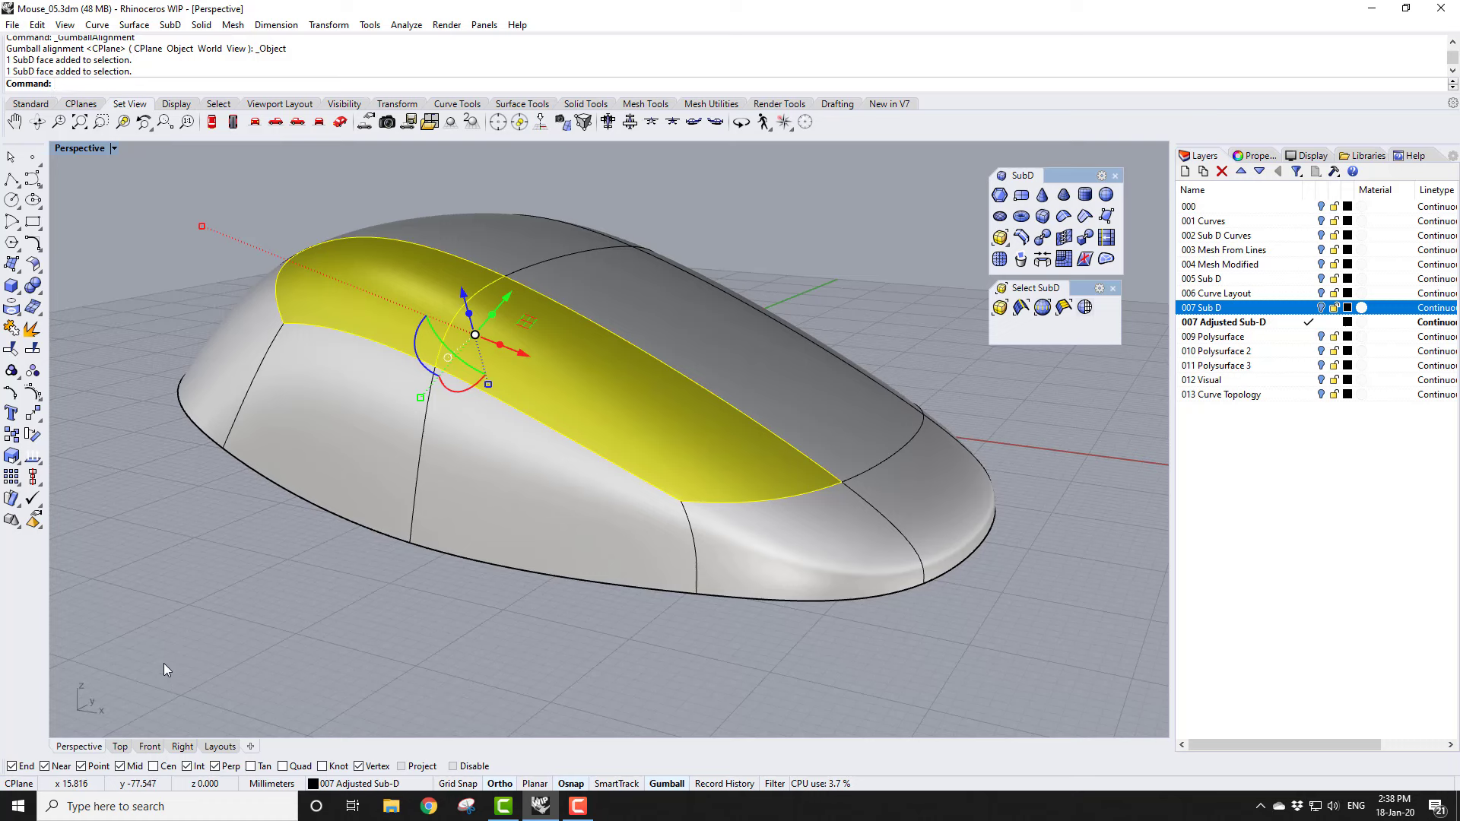
pyautogui.click(290, 670)
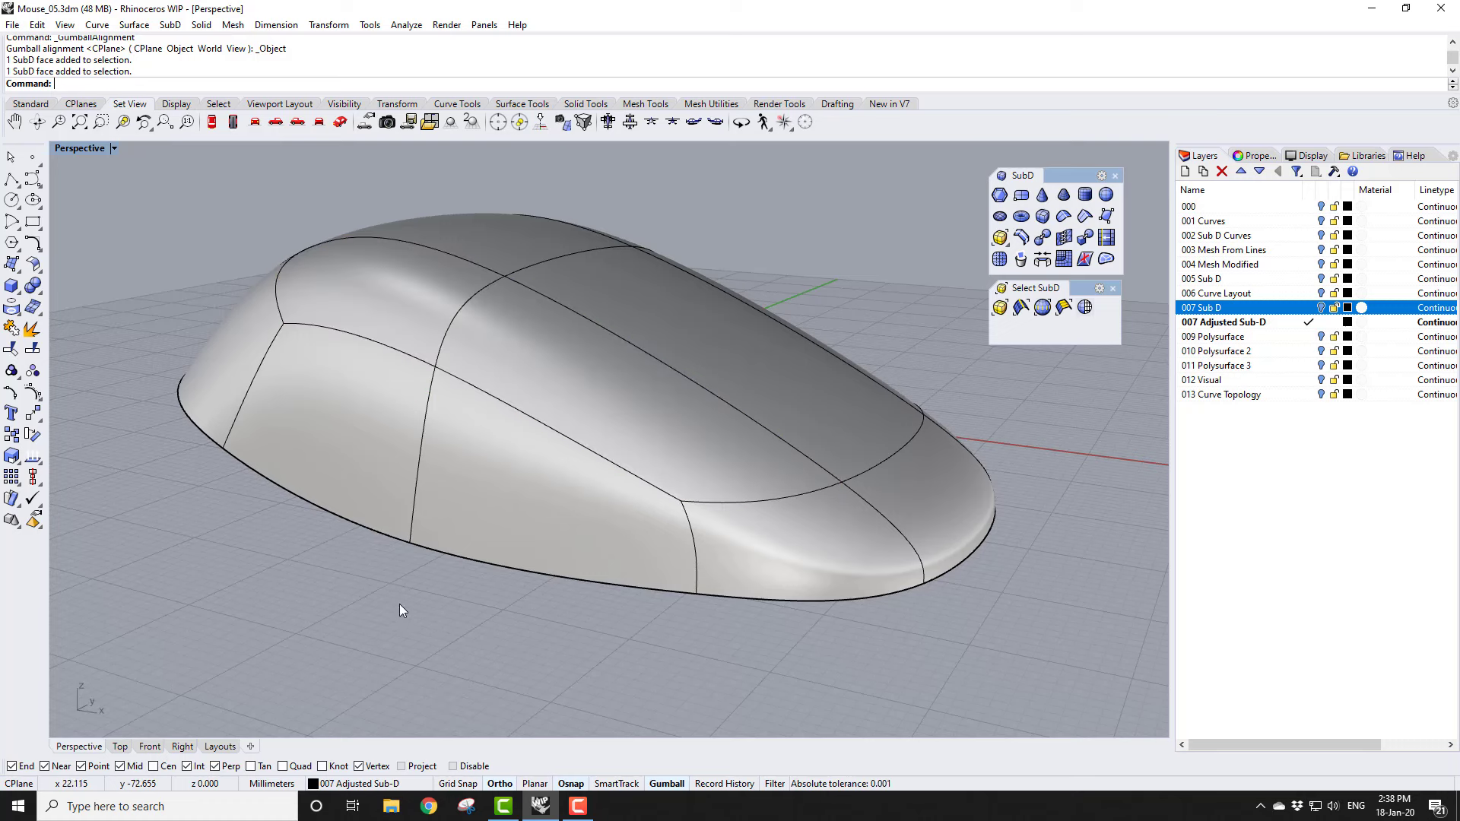
# Step: Select the middle vertical edges on both sides of the body and align the gumball to the construction plane
pyautogui.click(416, 468)
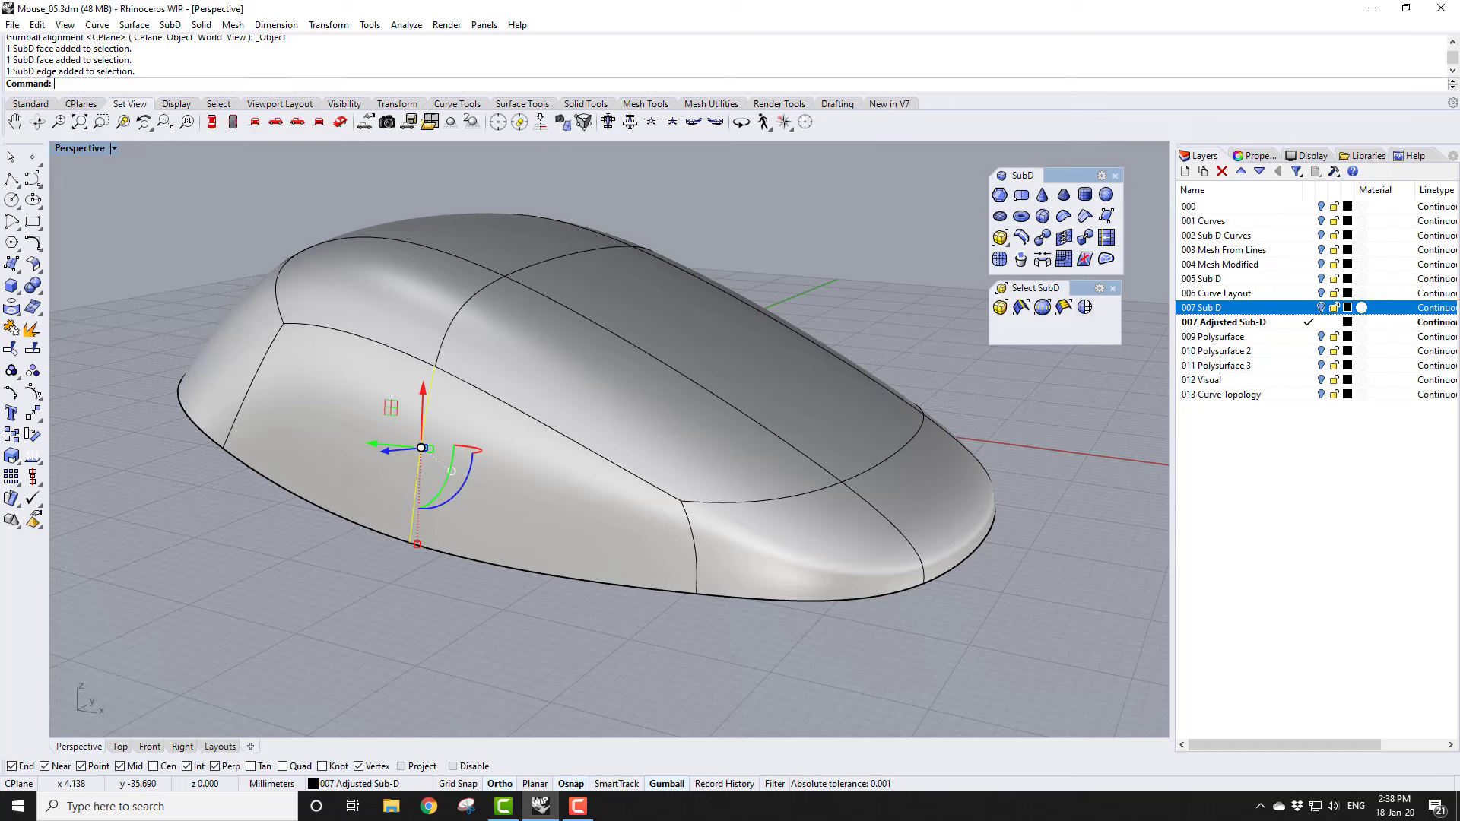
pyautogui.moveTo(416, 466); pyautogui.dragTo(867, 399, button='right')
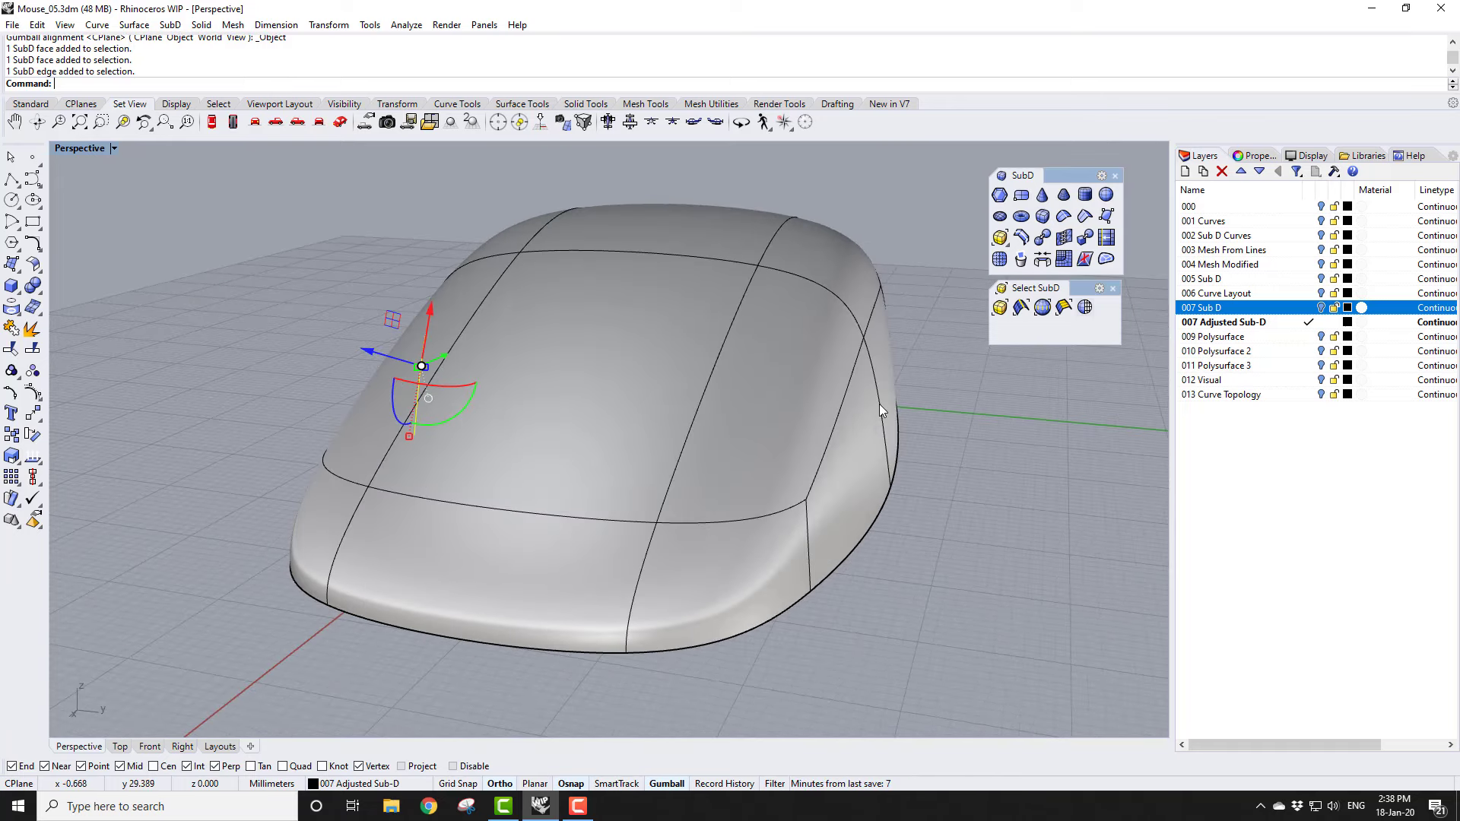
pyautogui.keyDown('ctrl'); pyautogui.keyDown('shift'); pyautogui.click(879, 404); pyautogui.keyUp('shift'); pyautogui.keyUp('ctrl')
pyautogui.moveTo(481, 600); pyautogui.dragTo(607, 603, button='right')
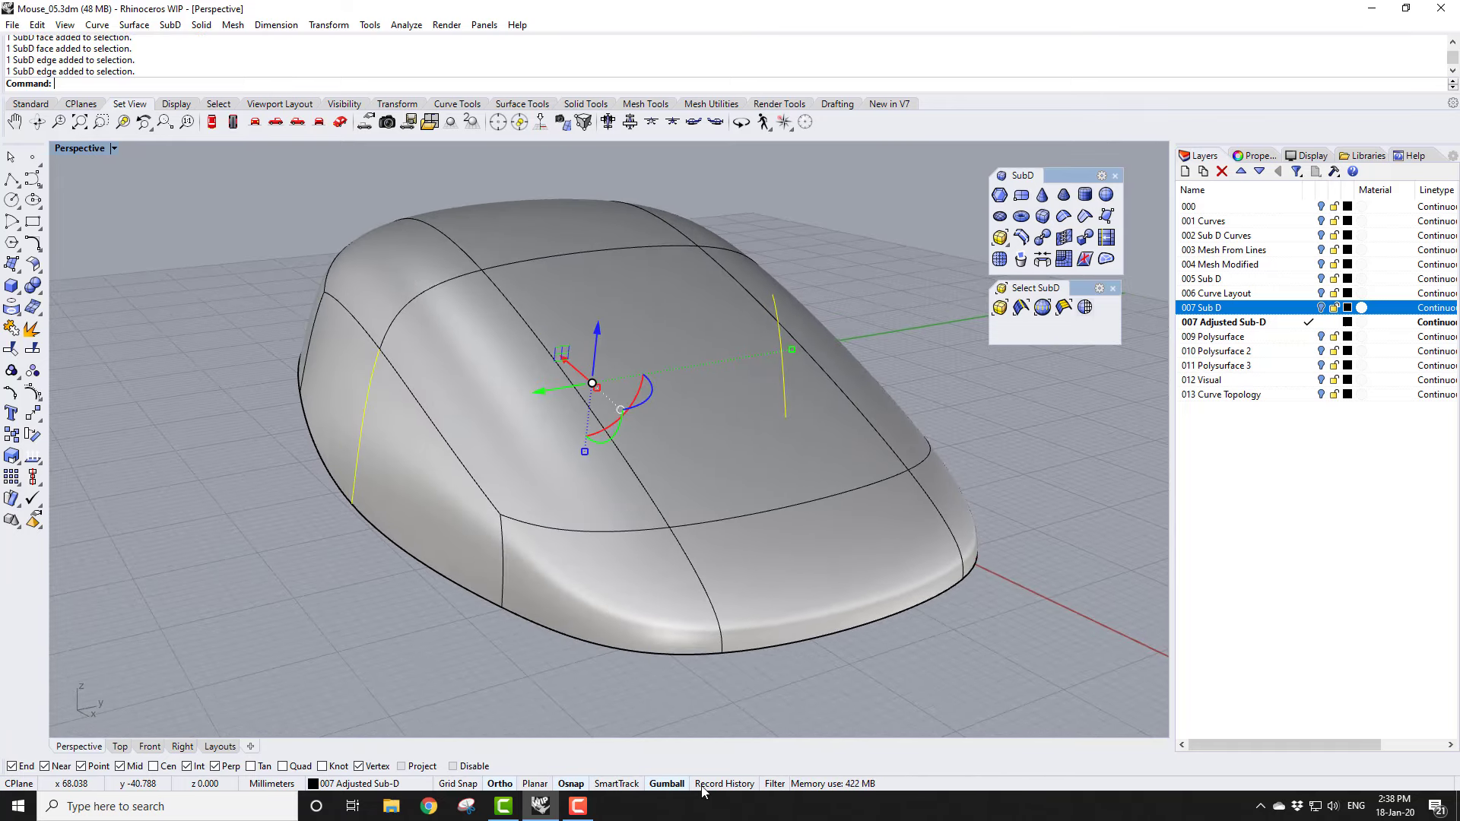
pyautogui.rightClick(672, 784)
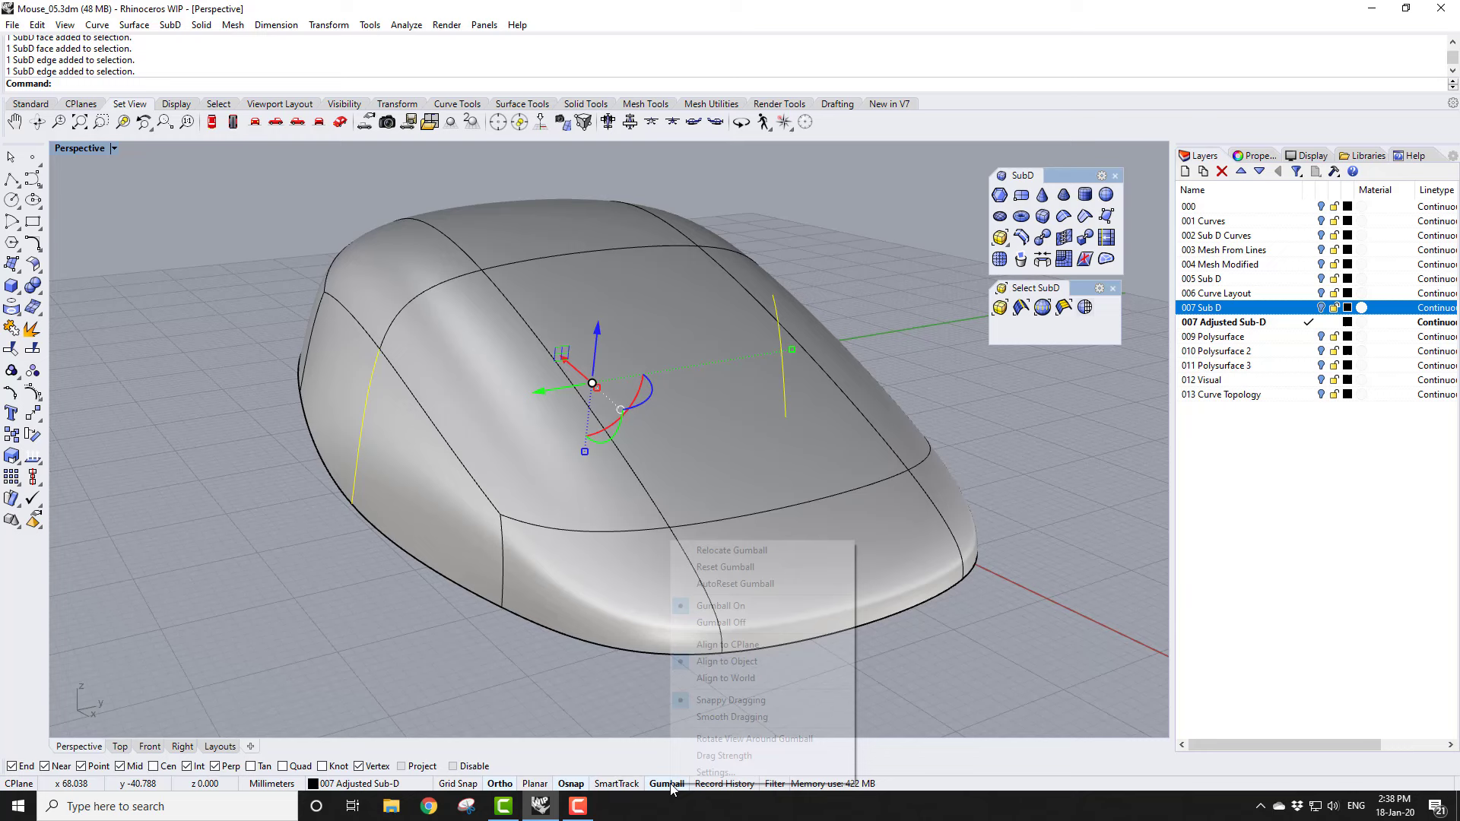
pyautogui.click(728, 644)
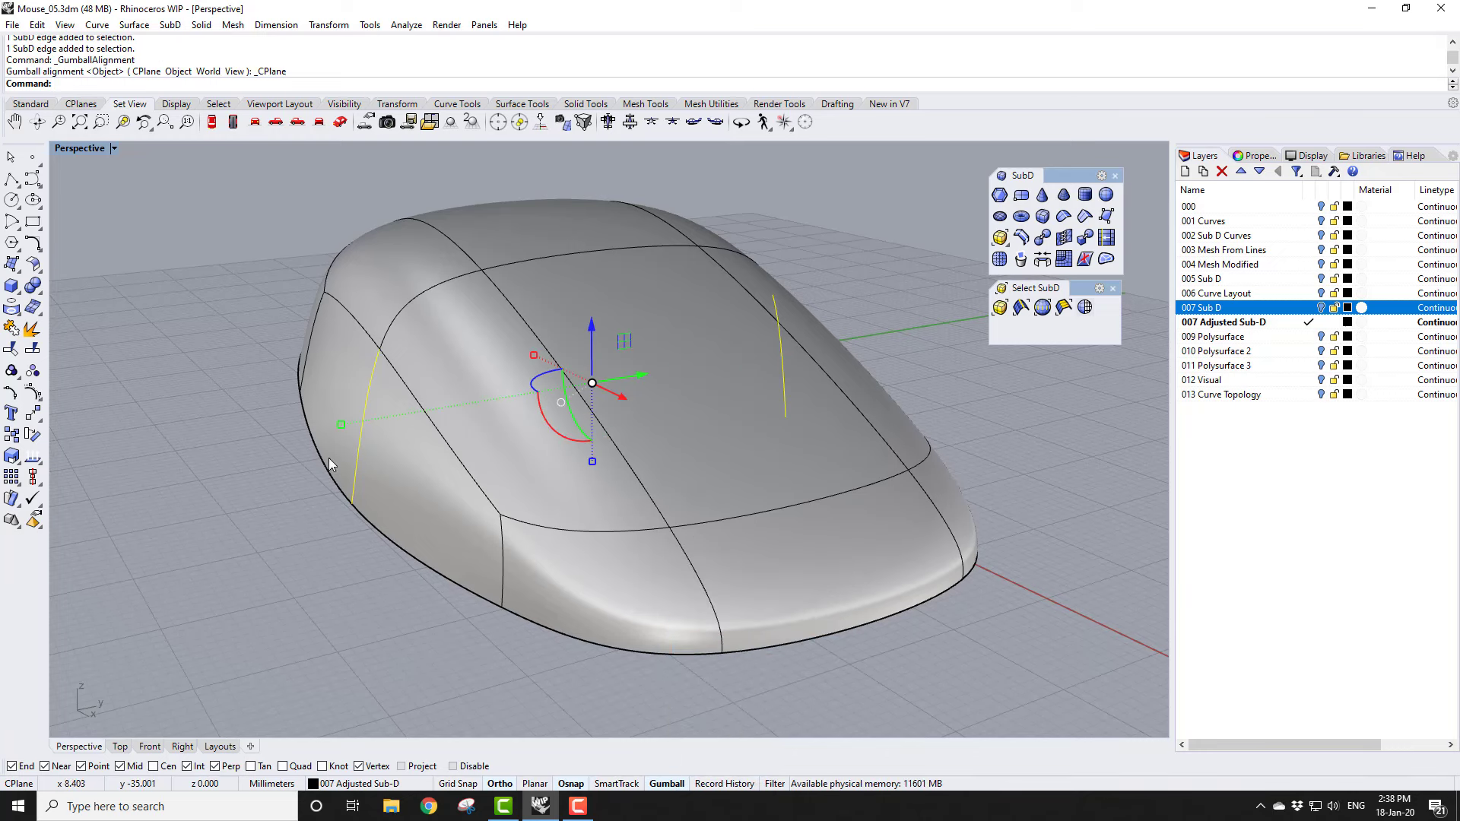
pyautogui.moveTo(536, 531); pyautogui.dragTo(574, 521, button='right')
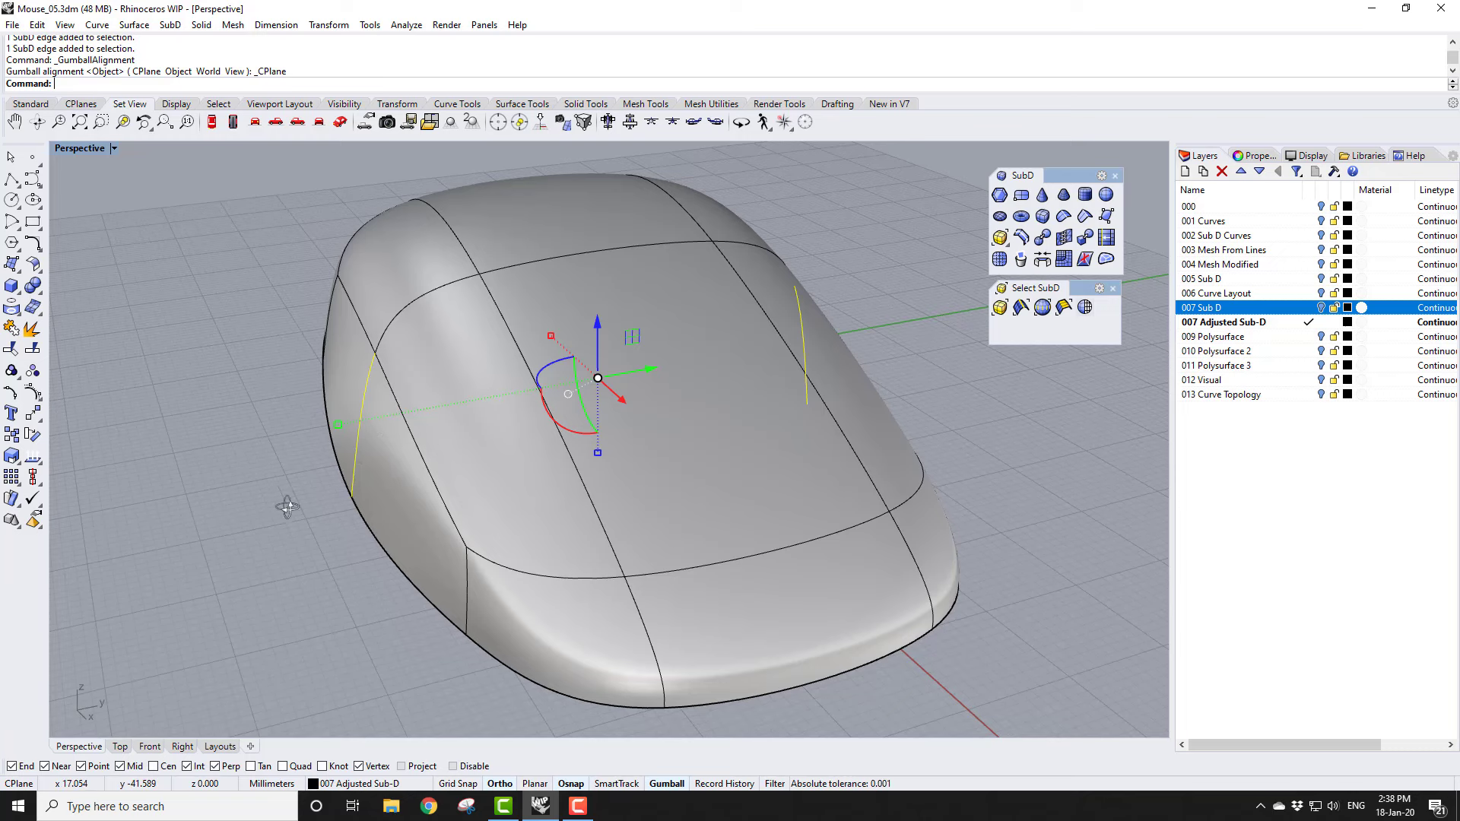
# Step: Scale the selected middle vertical side edges inward across the body's width with the gumball, and clear the selection
pyautogui.moveTo(359, 432); pyautogui.dragTo(301, 491, button='right')
pyautogui.moveTo(340, 426); pyautogui.dragTo(385, 419)
pyautogui.click(380, 604)
# Step: Select the front vertical edges on both sides of the body and scale them slightly outward across its width
pyautogui.keyDown('ctrl'); pyautogui.keyDown('shift'); pyautogui.click(508, 561); pyautogui.keyUp('shift'); pyautogui.keyUp('ctrl')
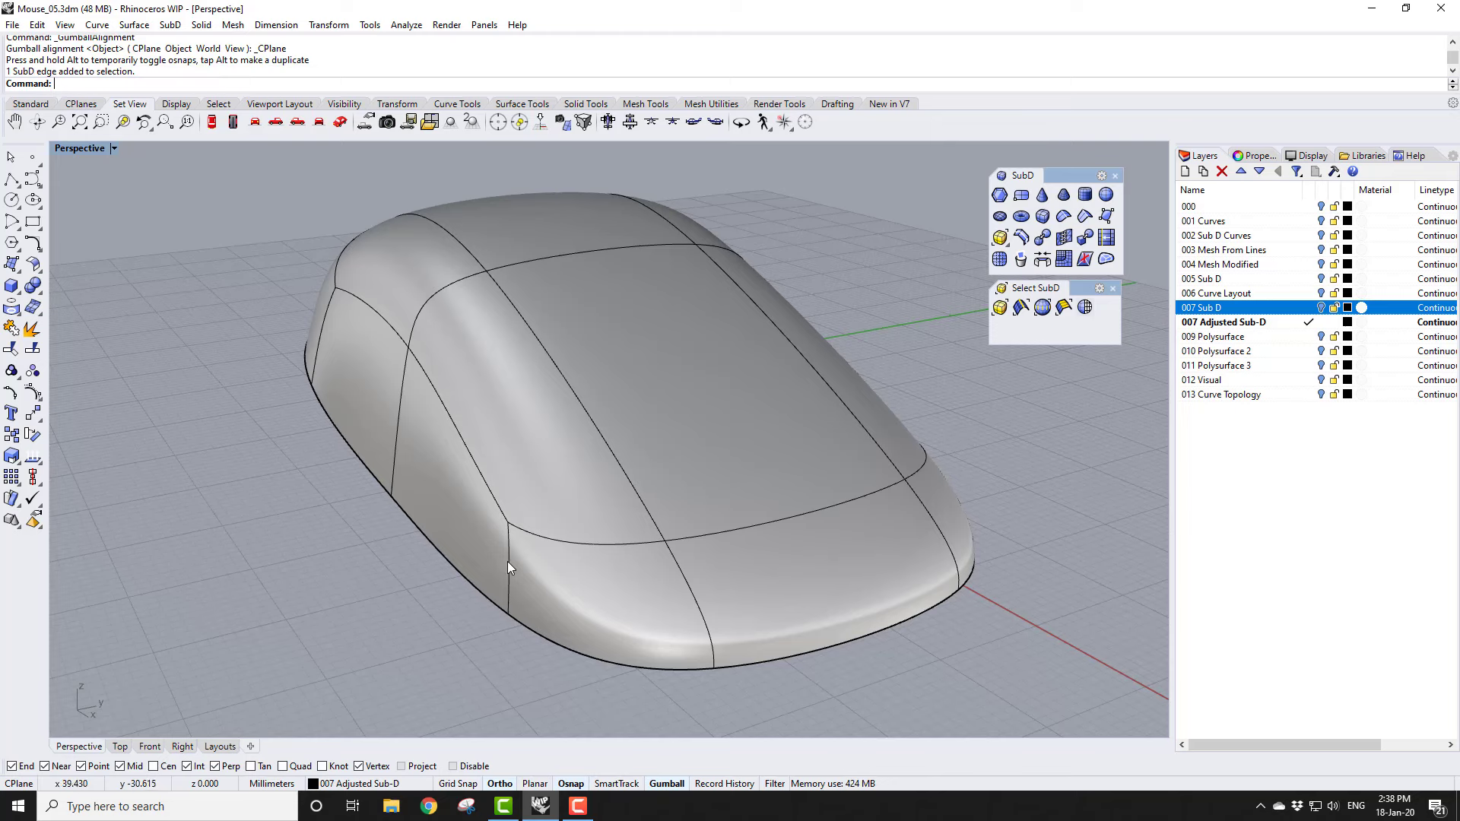
pyautogui.moveTo(508, 561); pyautogui.dragTo(481, 693, button='right')
pyautogui.keyDown('ctrl'); pyautogui.keyDown('shift'); pyautogui.click(764, 590); pyautogui.keyUp('shift'); pyautogui.keyUp('ctrl')
pyautogui.moveTo(470, 606); pyautogui.dragTo(454, 606)
pyautogui.click(400, 645)
# Step: Select the middle vertical edges on both sides again, scale them slightly further inward across the width, and clear the selection
pyautogui.keyDown('ctrl'); pyautogui.keyDown('shift'); pyautogui.click(395, 465); pyautogui.keyUp('shift'); pyautogui.keyUp('ctrl')
pyautogui.moveTo(489, 502); pyautogui.dragTo(465, 540, button='right')
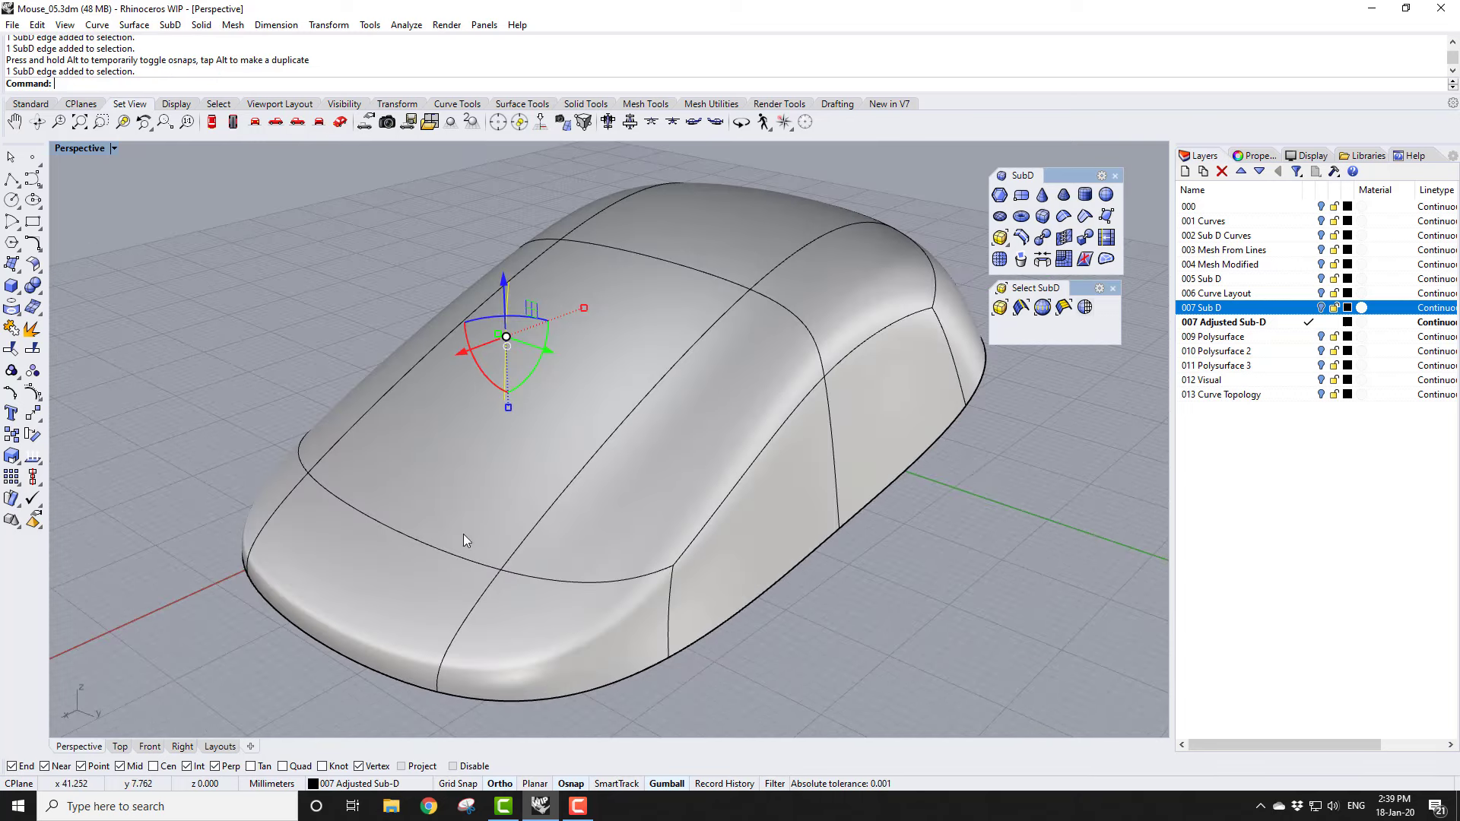
pyautogui.keyDown('ctrl'); pyautogui.keyDown('shift'); pyautogui.click(836, 467); pyautogui.keyUp('shift'); pyautogui.keyUp('ctrl')
pyautogui.moveTo(837, 467); pyautogui.dragTo(458, 460, button='right')
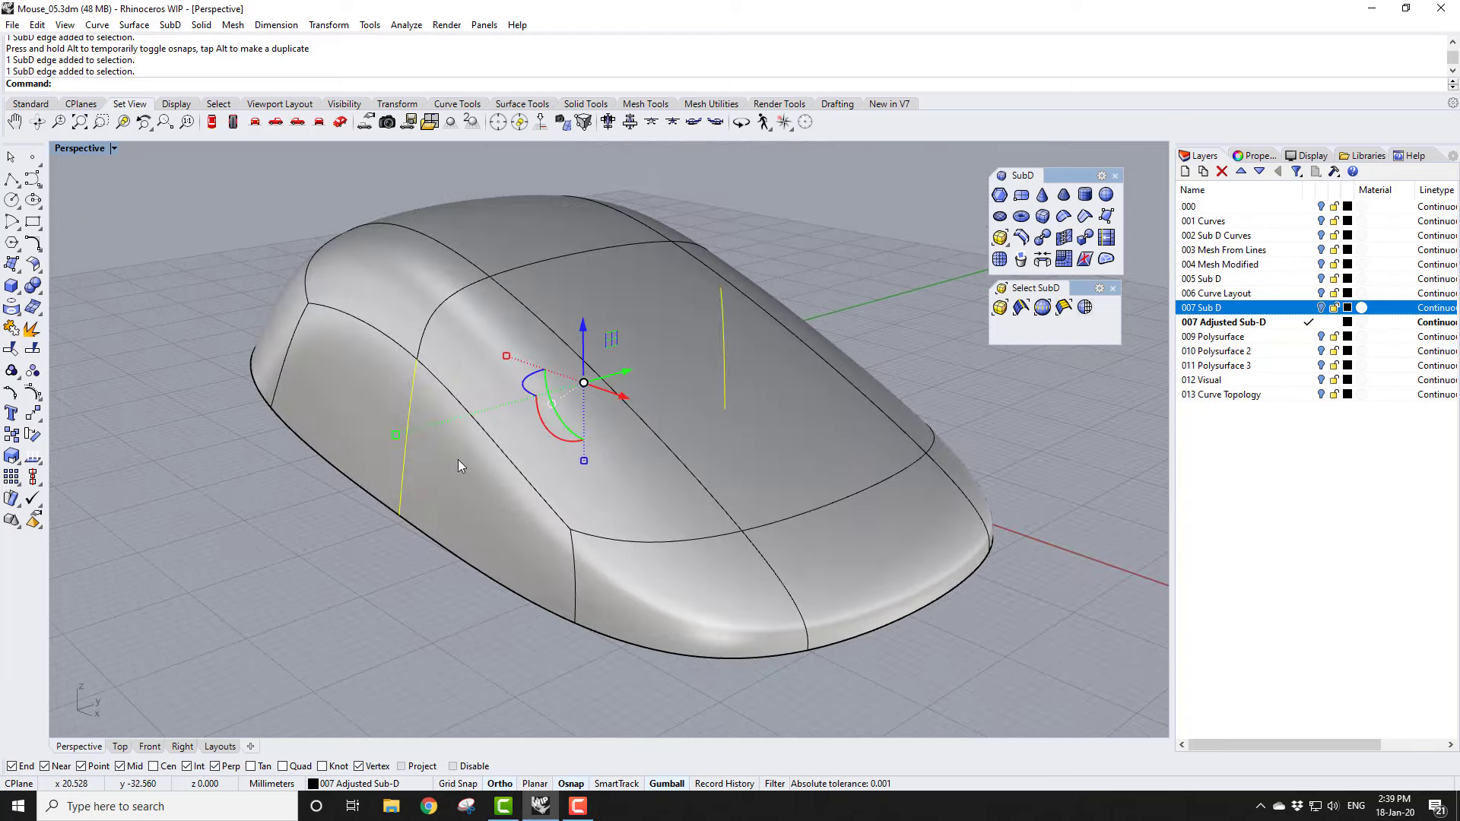
pyautogui.moveTo(397, 432)
pyautogui.mouseDown()
pyautogui.moveTo(404, 415)
pyautogui.moveTo(423, 424)
pyautogui.moveTo(412, 430)
pyautogui.mouseUp()
pyautogui.press('Escape')
# Step: Select the rear vertical edges on both sides and move them along the X axis toward the back of the mouse
pyautogui.moveTo(336, 607); pyautogui.dragTo(563, 647, button='right')
pyautogui.scroll(2, 563, 652)
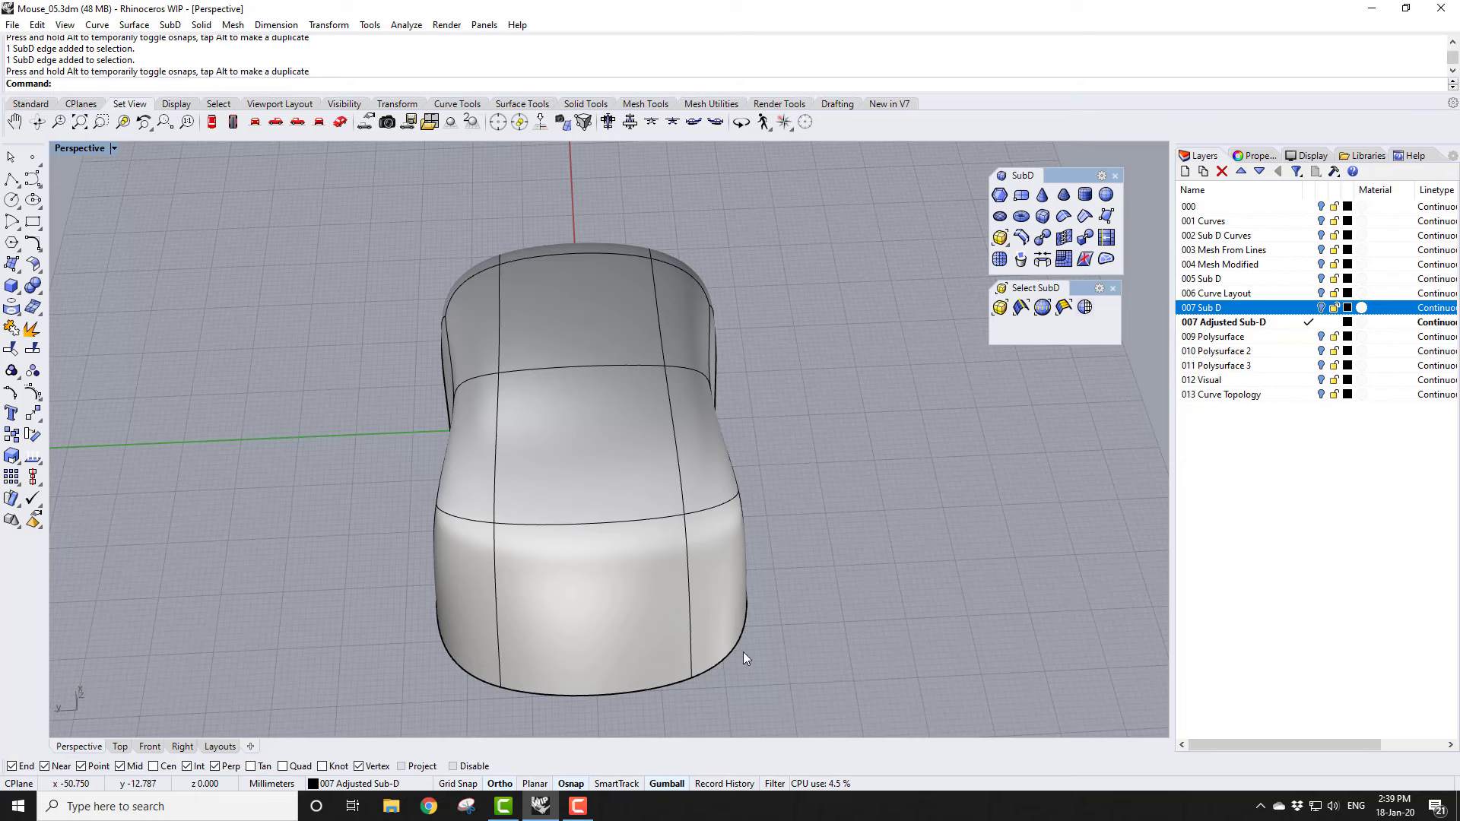
pyautogui.moveTo(744, 659); pyautogui.dragTo(553, 550, button='right')
pyautogui.click(480, 506)
pyautogui.keyDown('shift'); pyautogui.click(478, 516); pyautogui.keyUp('shift')
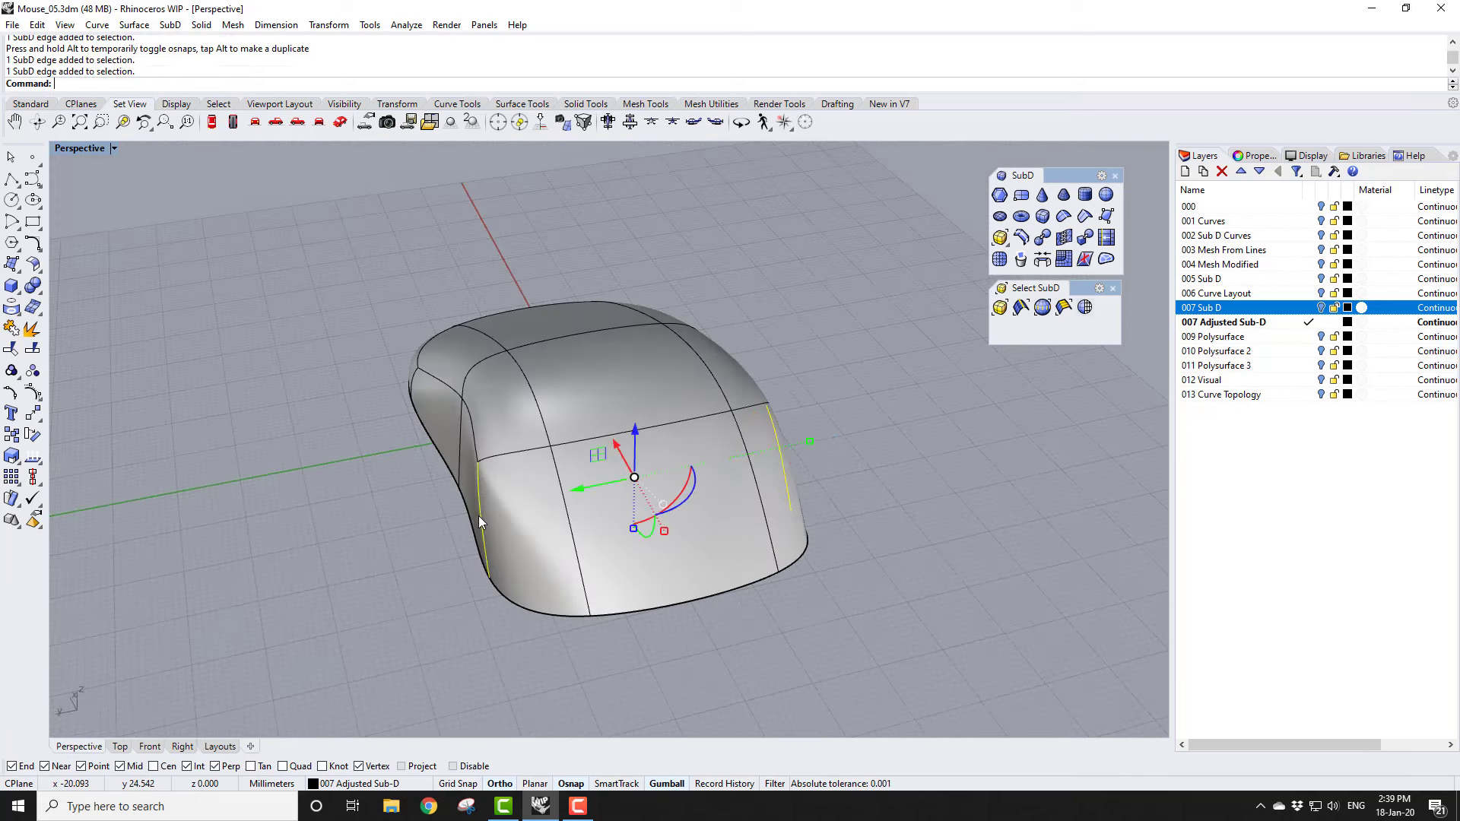
pyautogui.moveTo(478, 516); pyautogui.dragTo(557, 574, button='right')
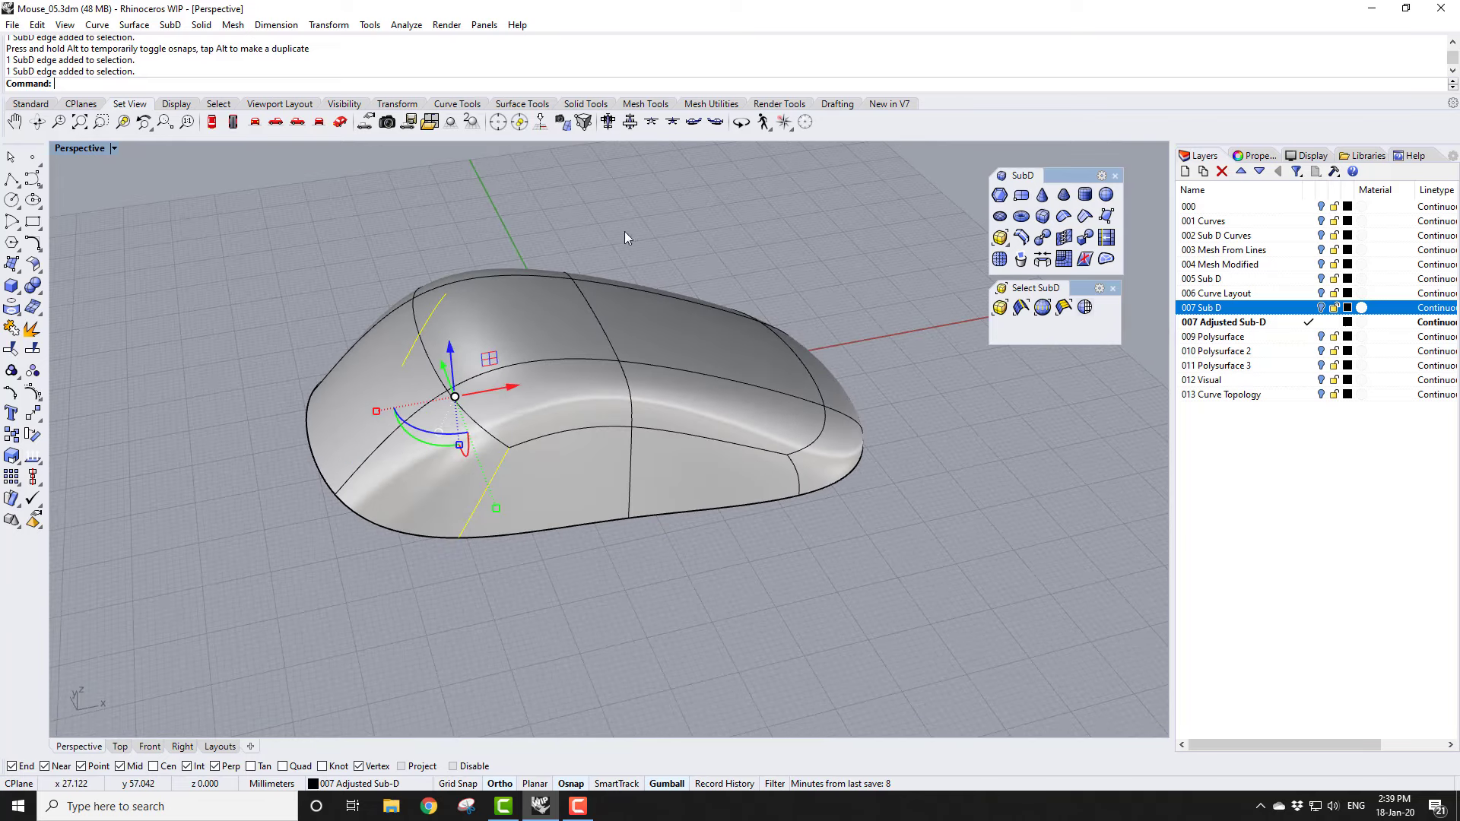
pyautogui.moveTo(848, 535); pyautogui.dragTo(759, 410, button='right')
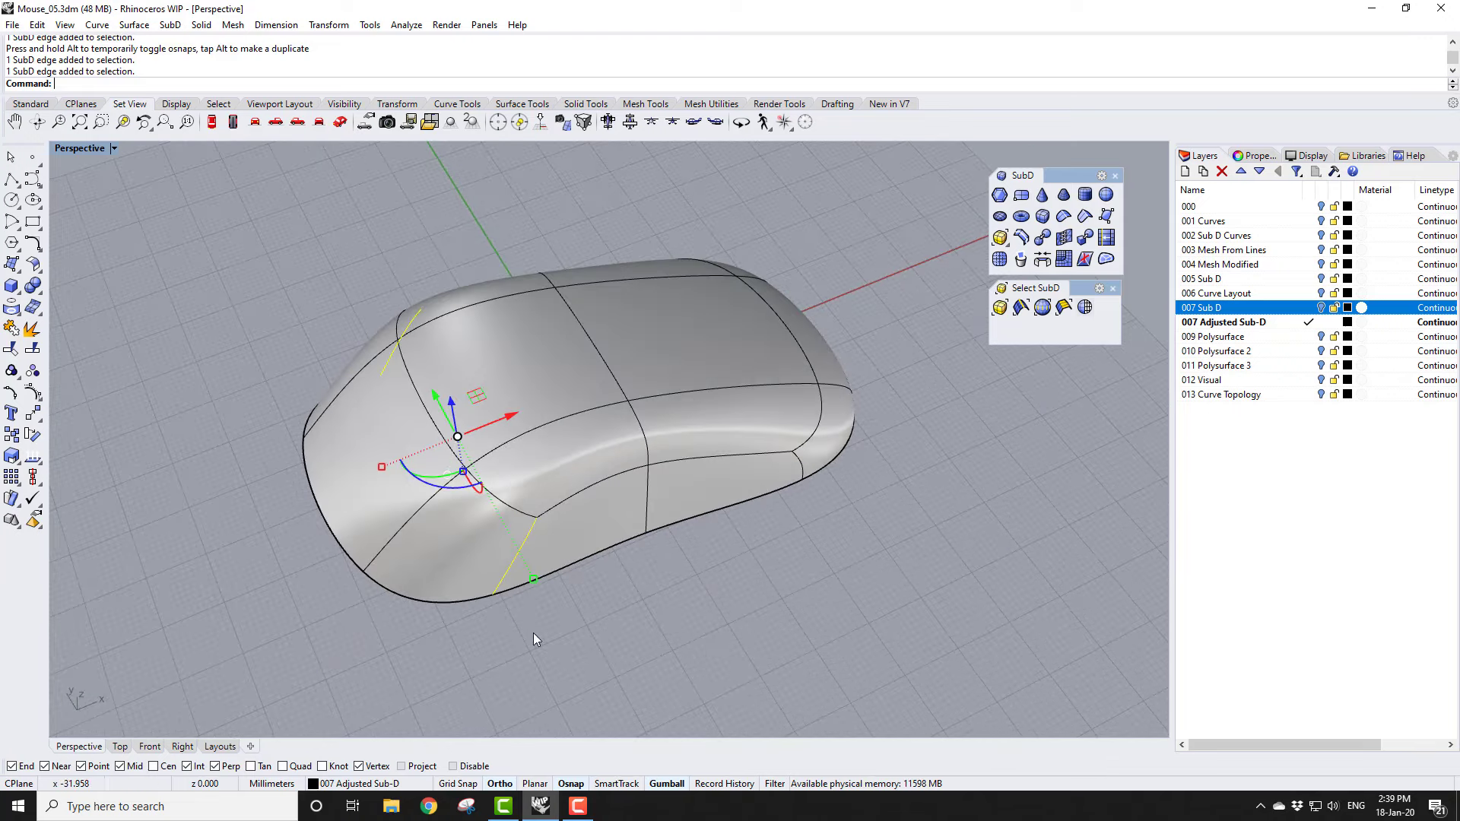
pyautogui.moveTo(582, 526); pyautogui.dragTo(570, 503, button='right')
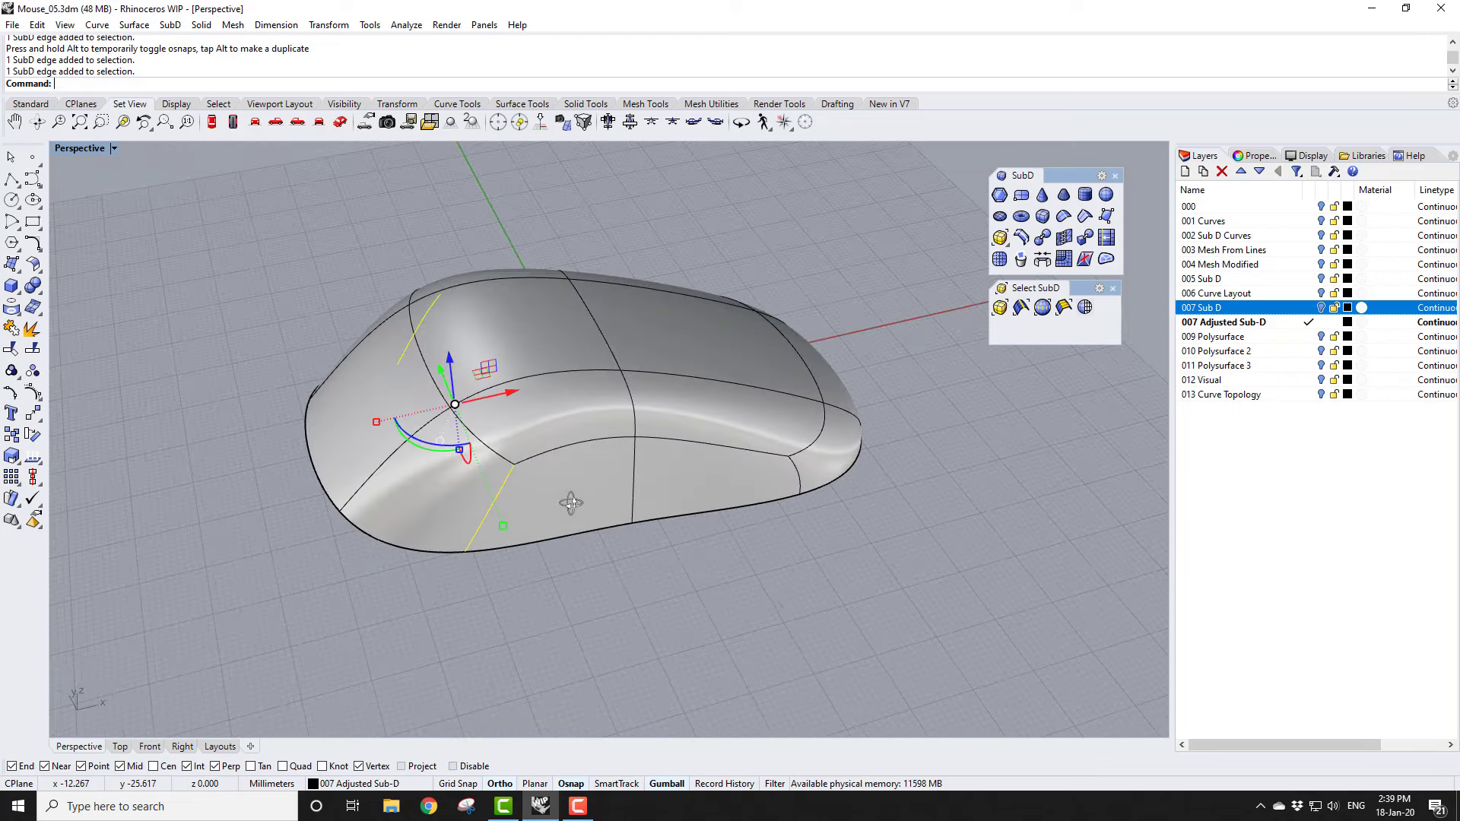
pyautogui.moveTo(513, 392); pyautogui.dragTo(492, 411)
pyautogui.click(653, 607)
# Step: Inspect the SubD body's highlight flow with the fluorescent tube environment map from several angles
pyautogui.moveTo(653, 607); pyautogui.dragTo(647, 536, button='right')
pyautogui.scroll(2, 885, 395)
pyautogui.click(653, 422)
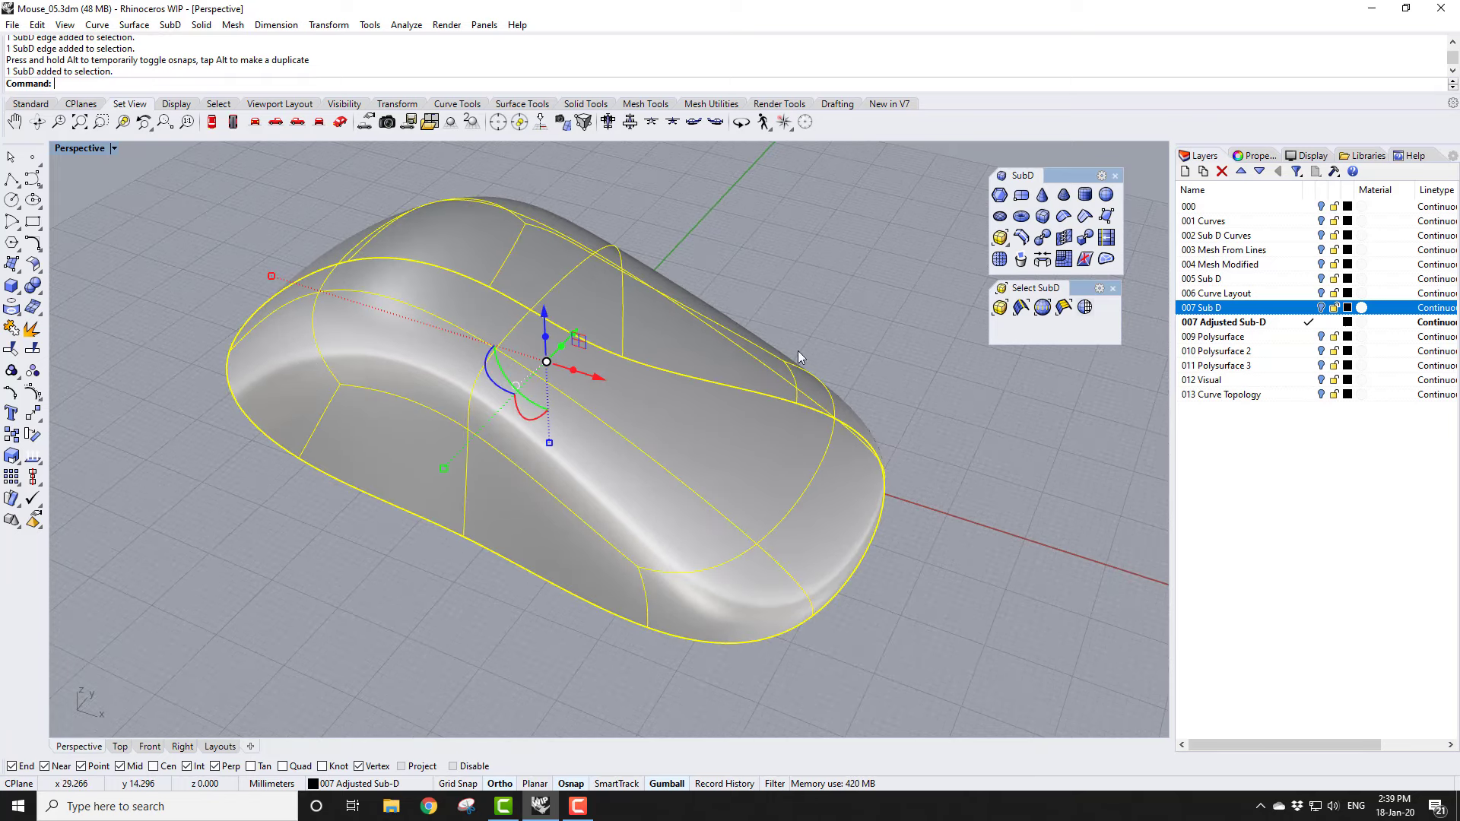
pyautogui.click(407, 26)
pyautogui.moveTo(456, 72)
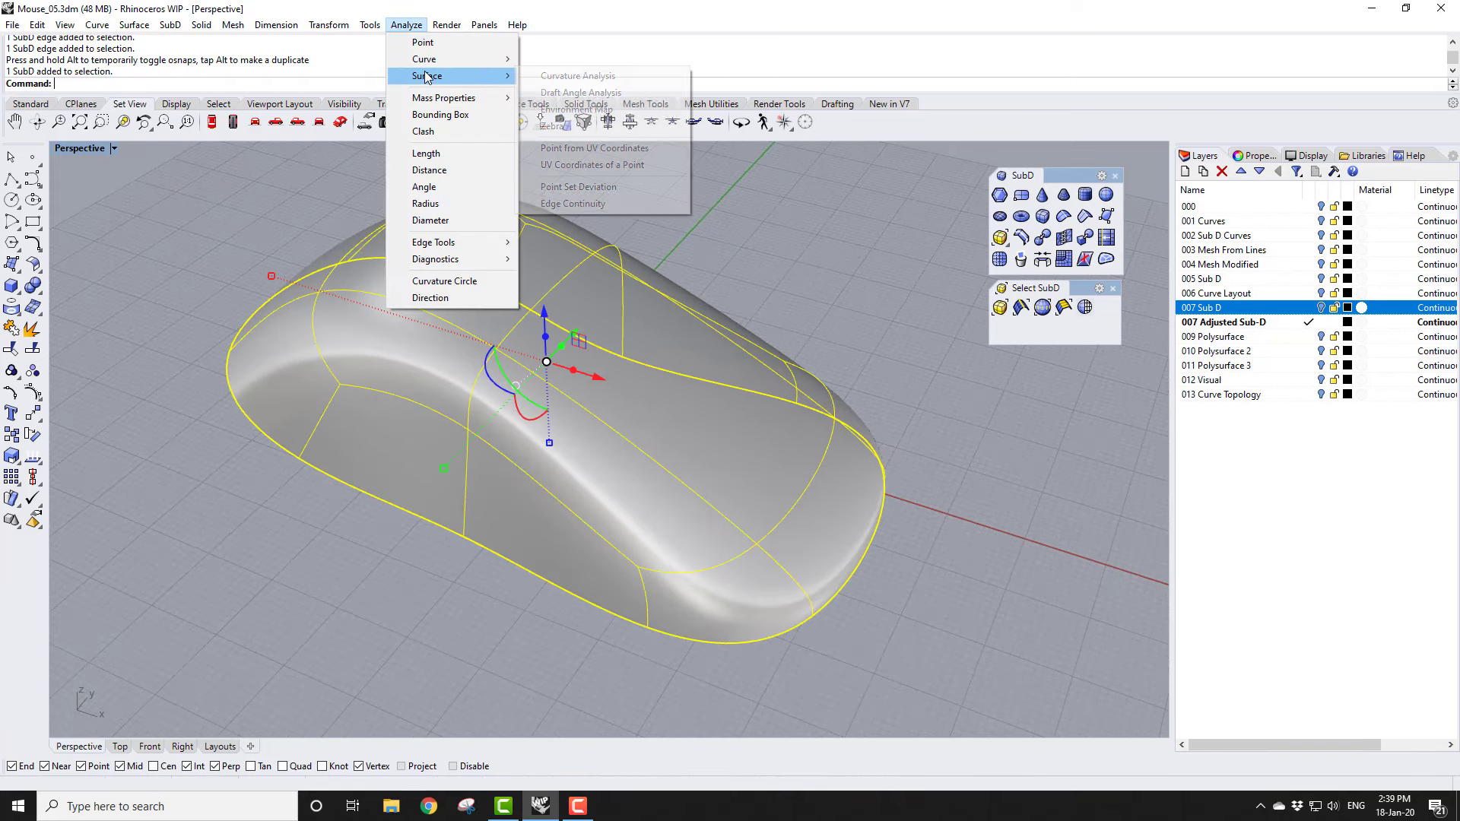
pyautogui.click(560, 113)
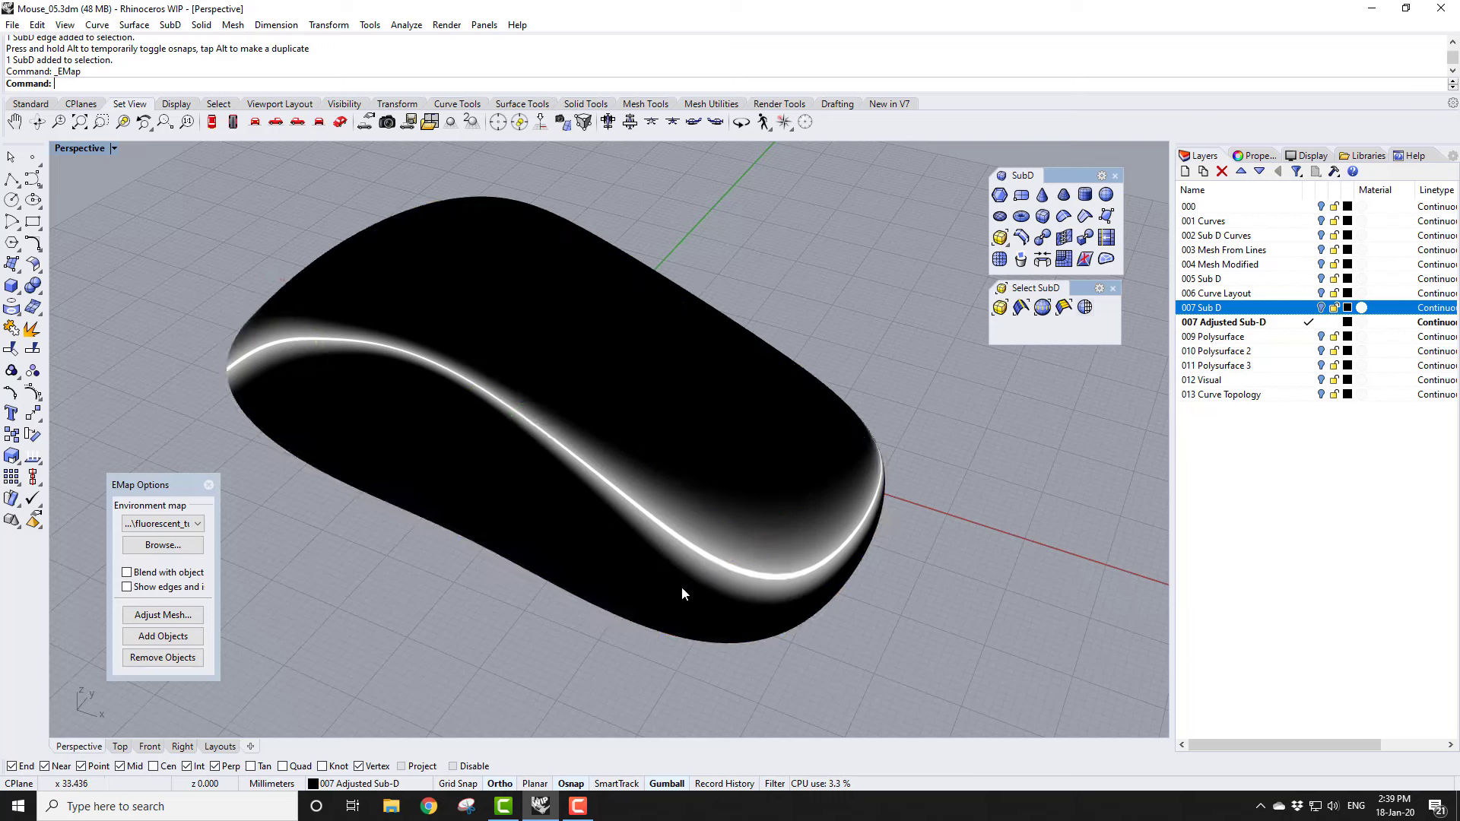
pyautogui.moveTo(681, 587); pyautogui.dragTo(824, 424, button='right')
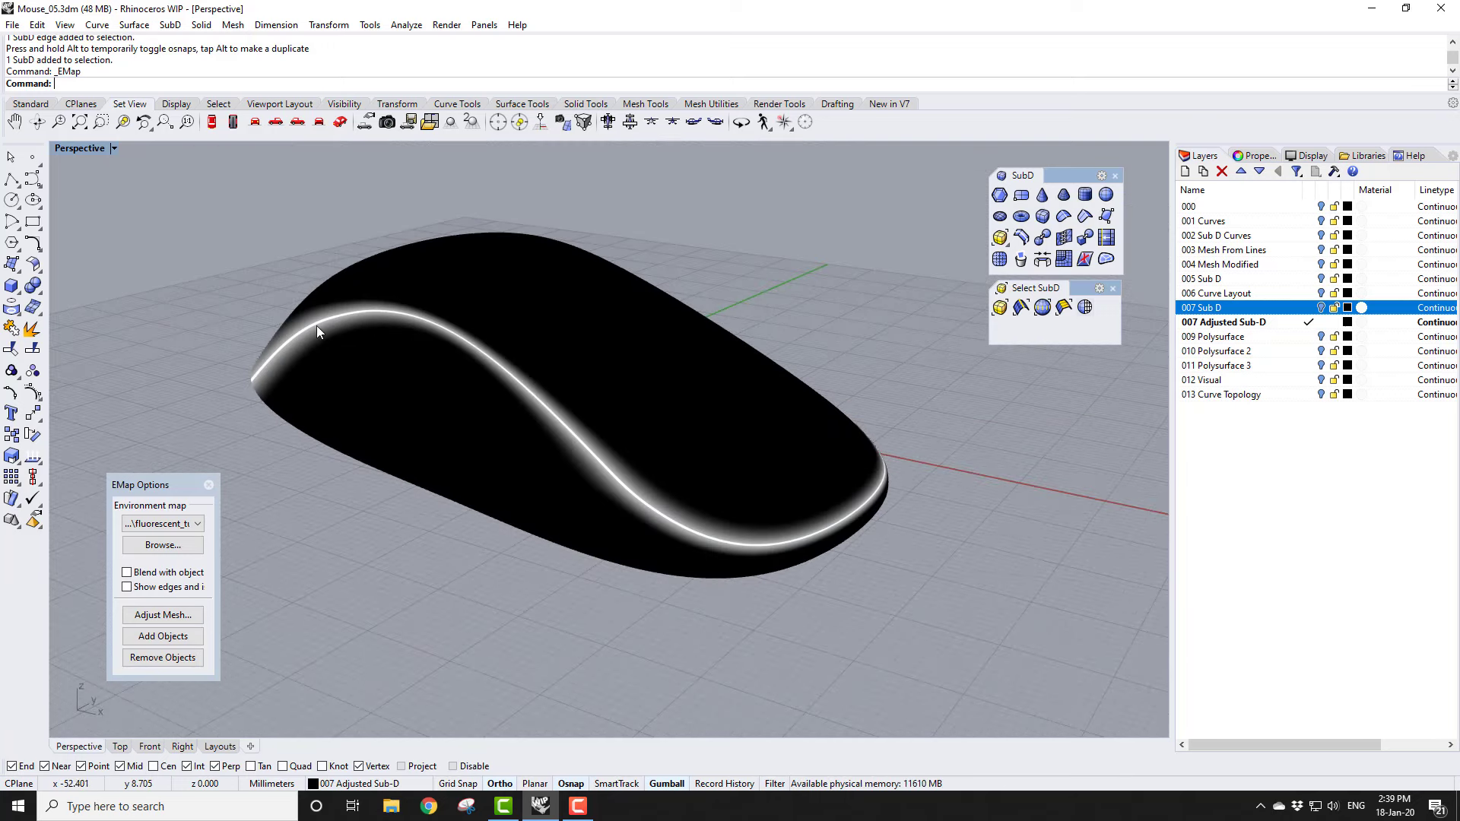
pyautogui.moveTo(621, 499); pyautogui.dragTo(662, 652, button='right')
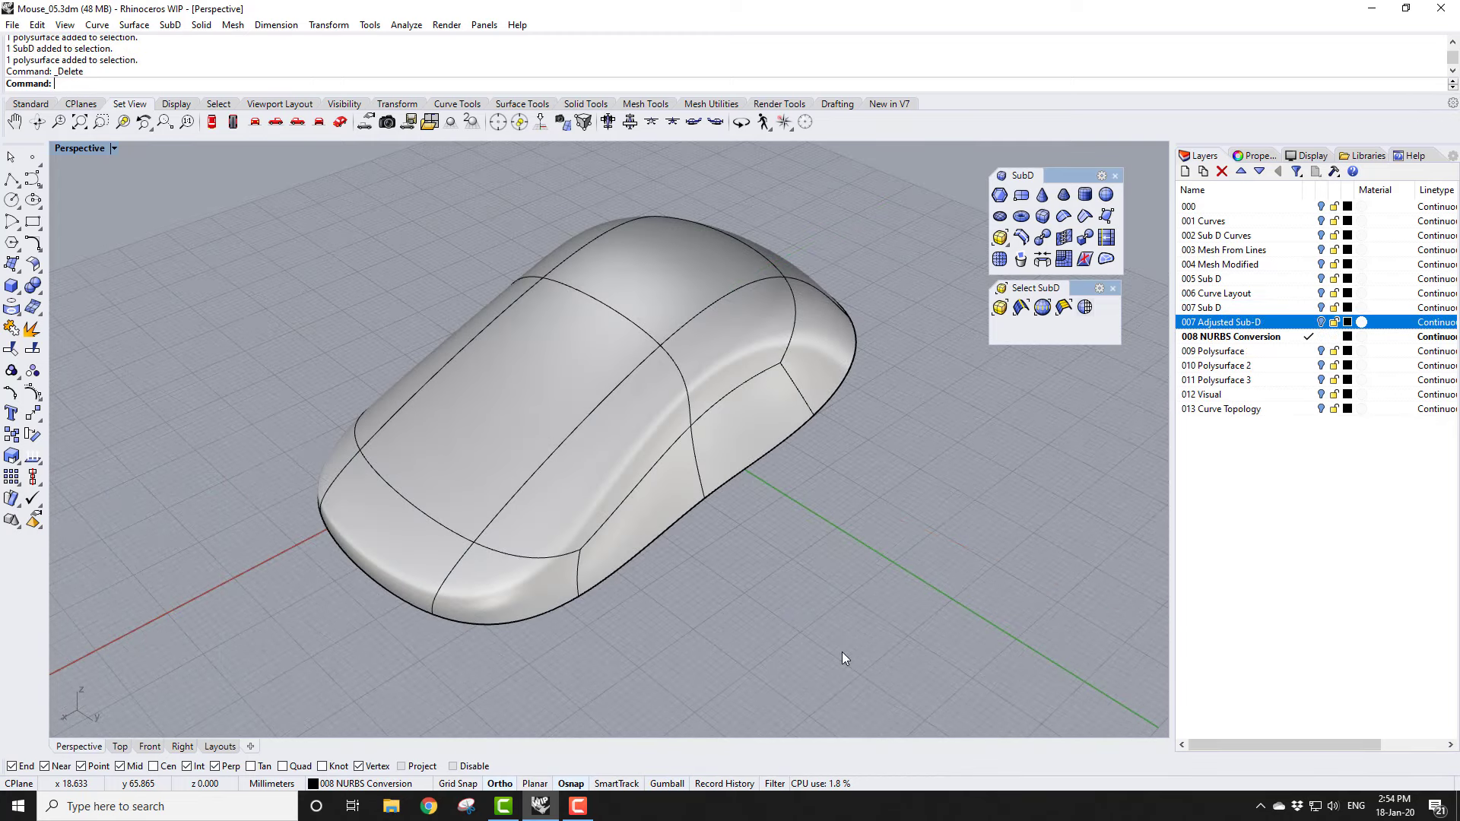
# Step: Convert the SubD mouse body to NURBS with ToNurbs, keeping the input object (DeleteInputObjects=No)
pyautogui.click(1042, 240)
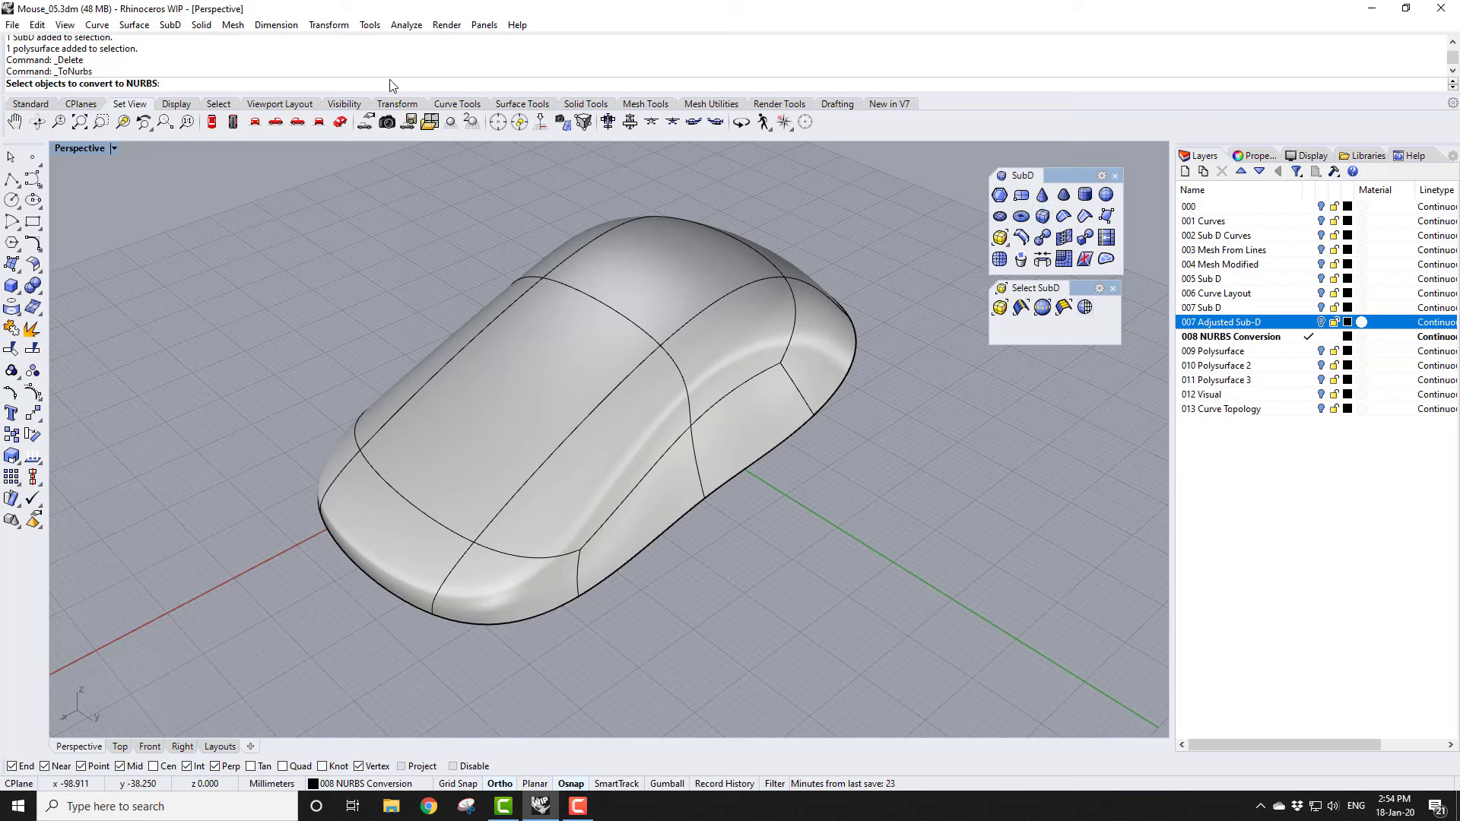
pyautogui.click(550, 455)
pyautogui.press('Return')
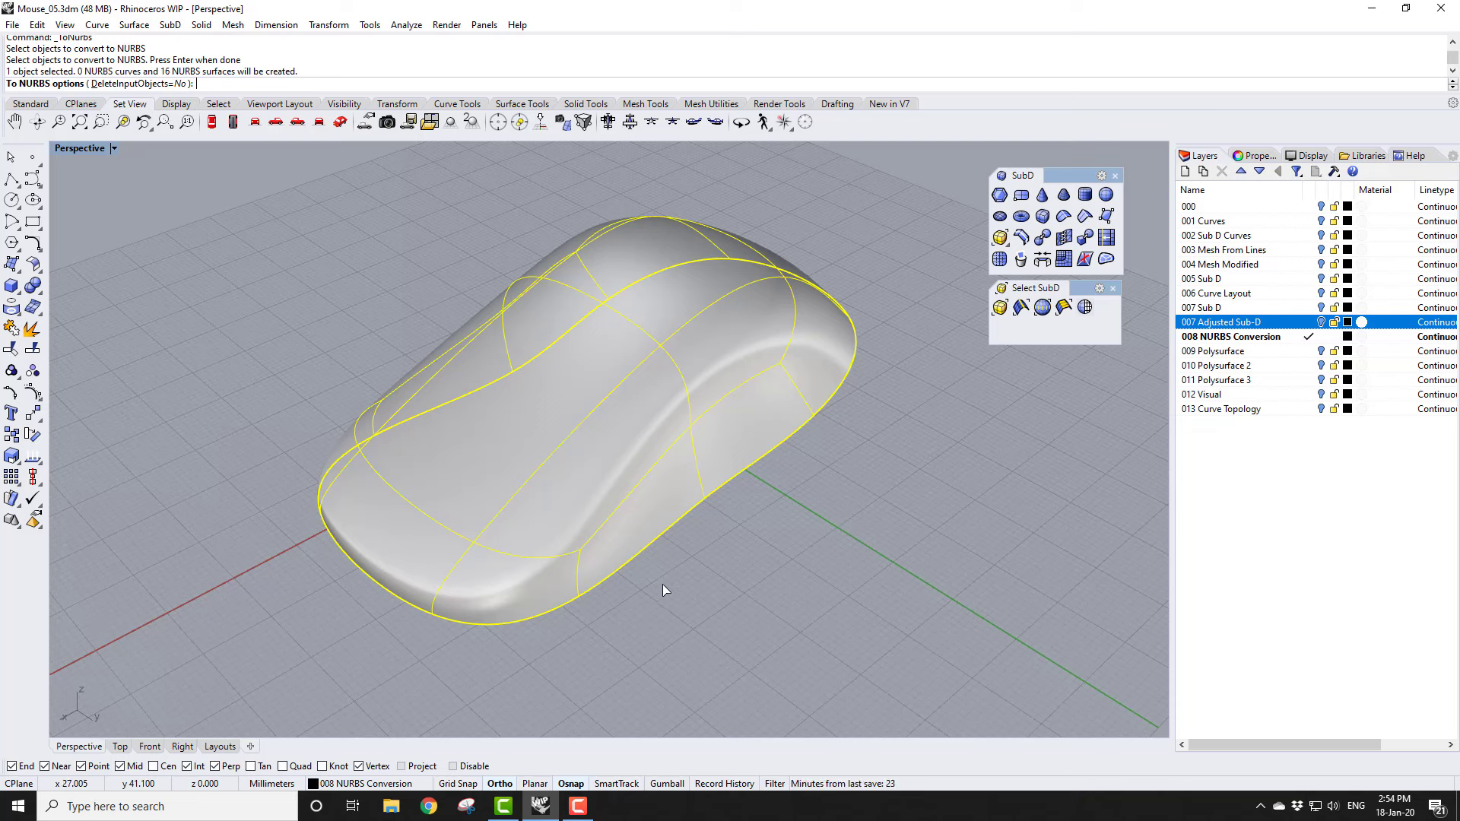
pyautogui.press('Return')
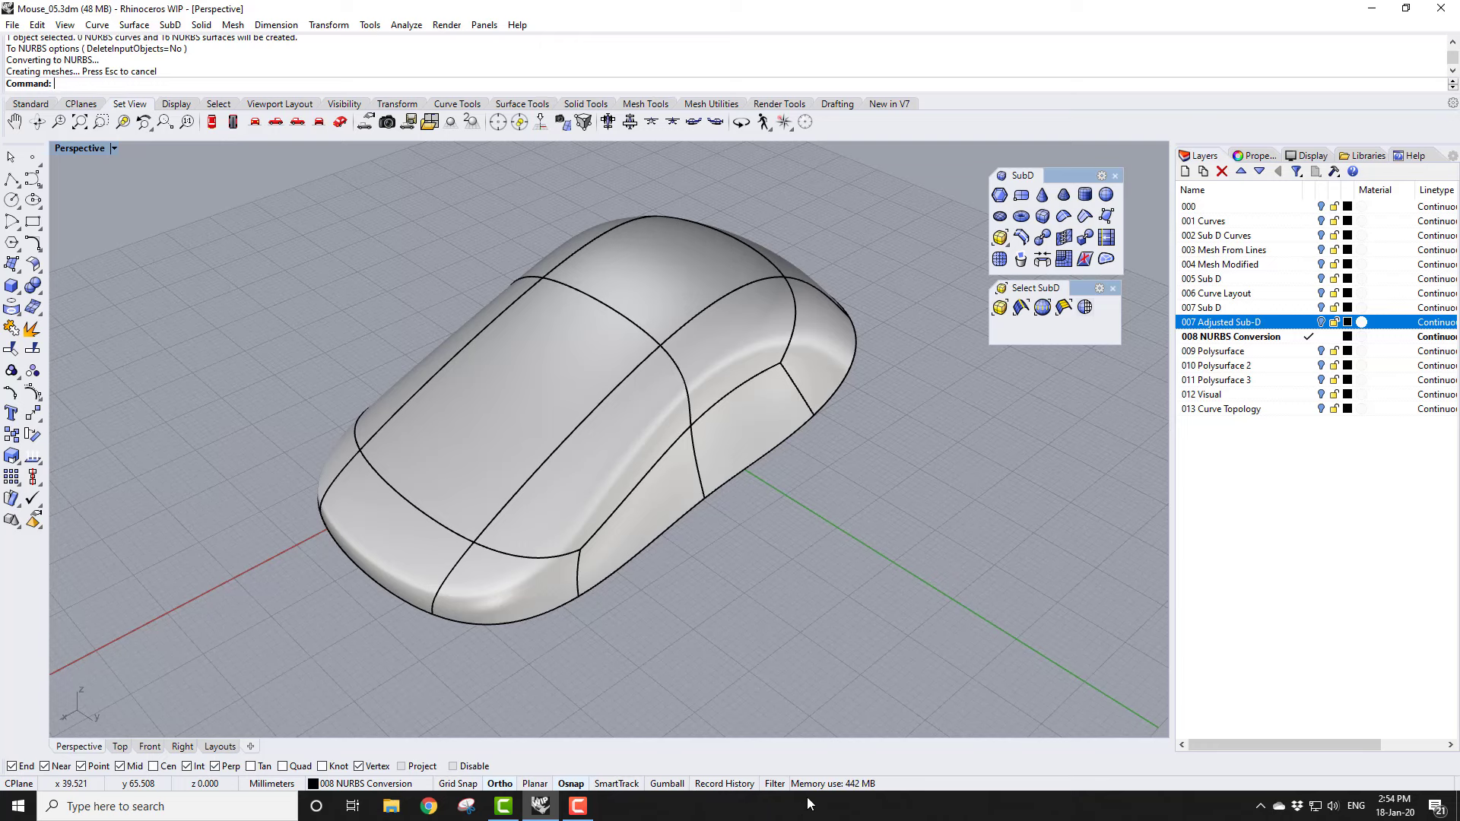
# Step: Exclude polysurfaces in the selection filter, move the SubD body sideways clear of the NURBS copy, and allow polysurfaces again
pyautogui.click(774, 784)
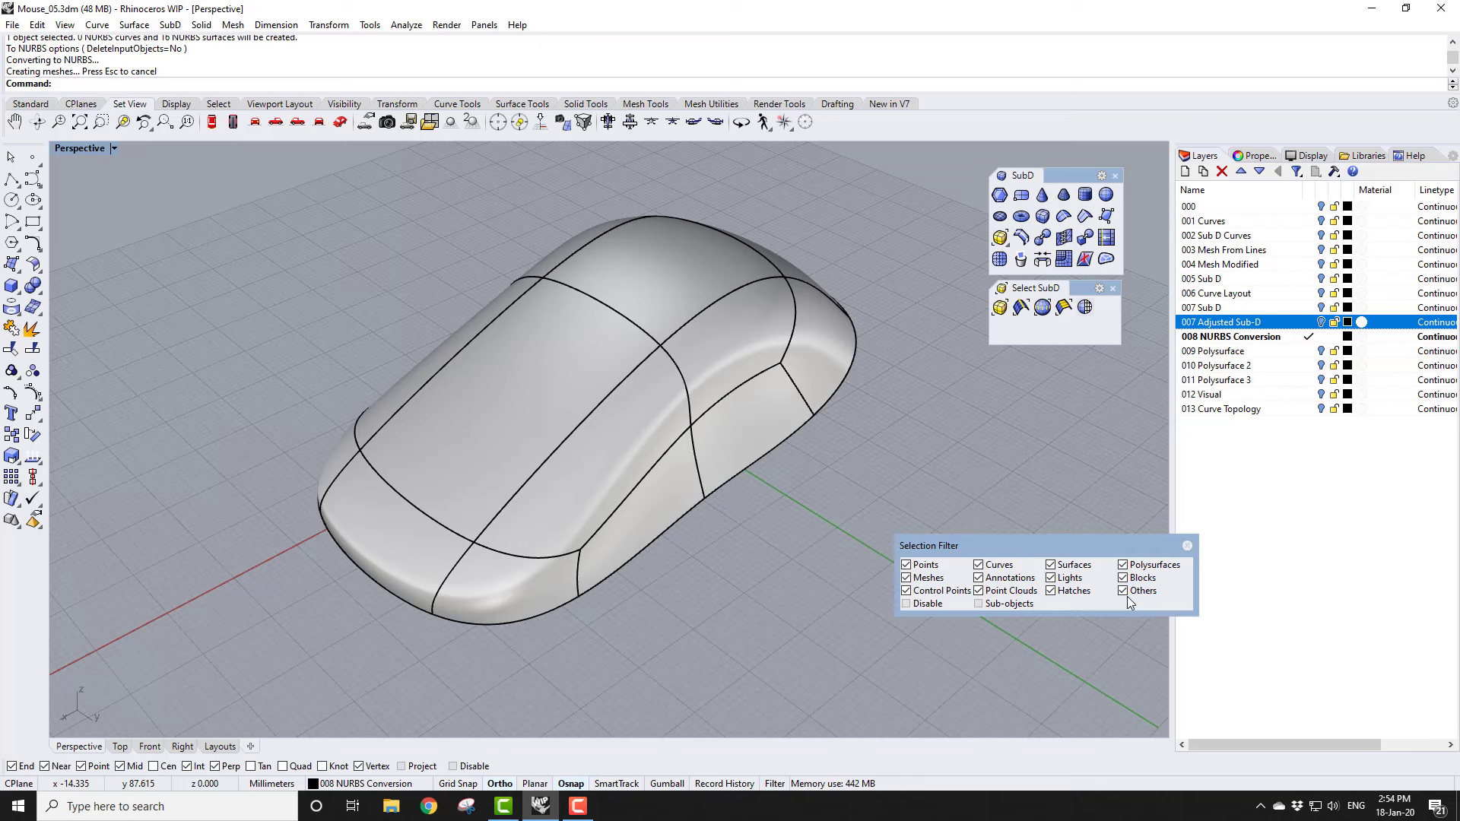
pyautogui.click(1123, 565)
pyautogui.scroll(-5, 644, 549)
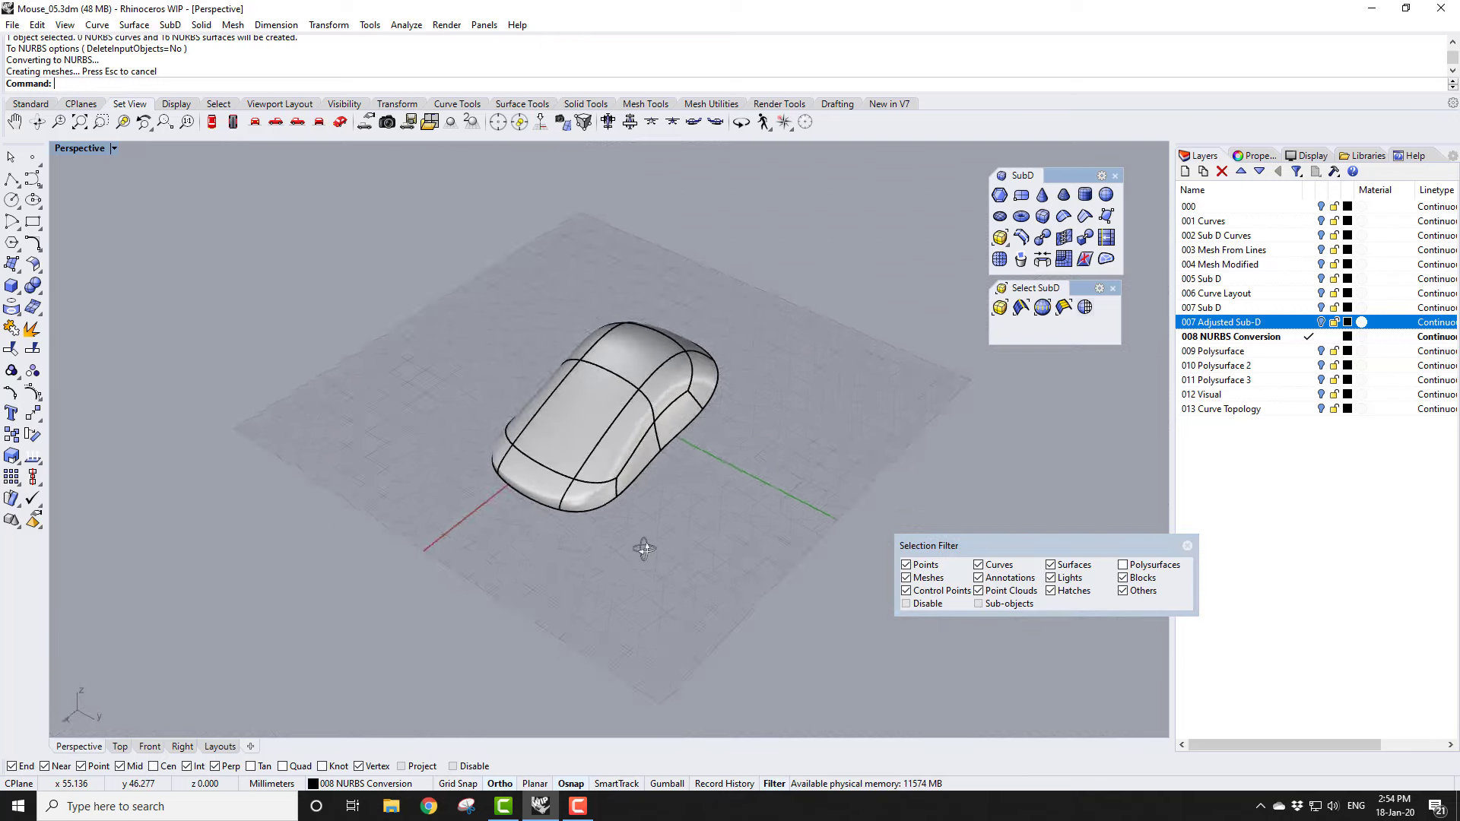
pyautogui.moveTo(644, 549); pyautogui.dragTo(650, 479, button='right')
pyautogui.click(637, 468)
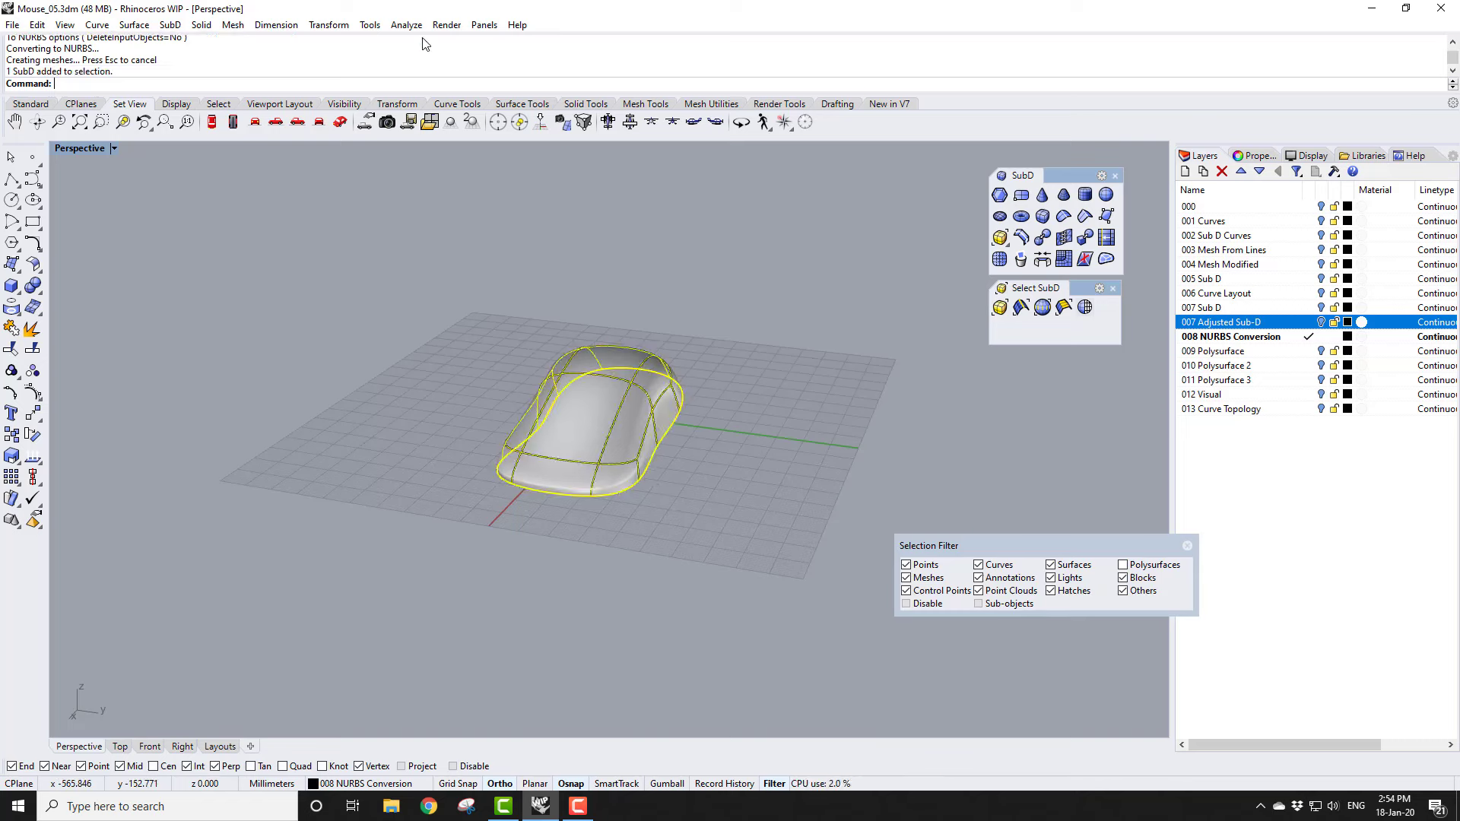
pyautogui.click(329, 24)
pyautogui.click(334, 43)
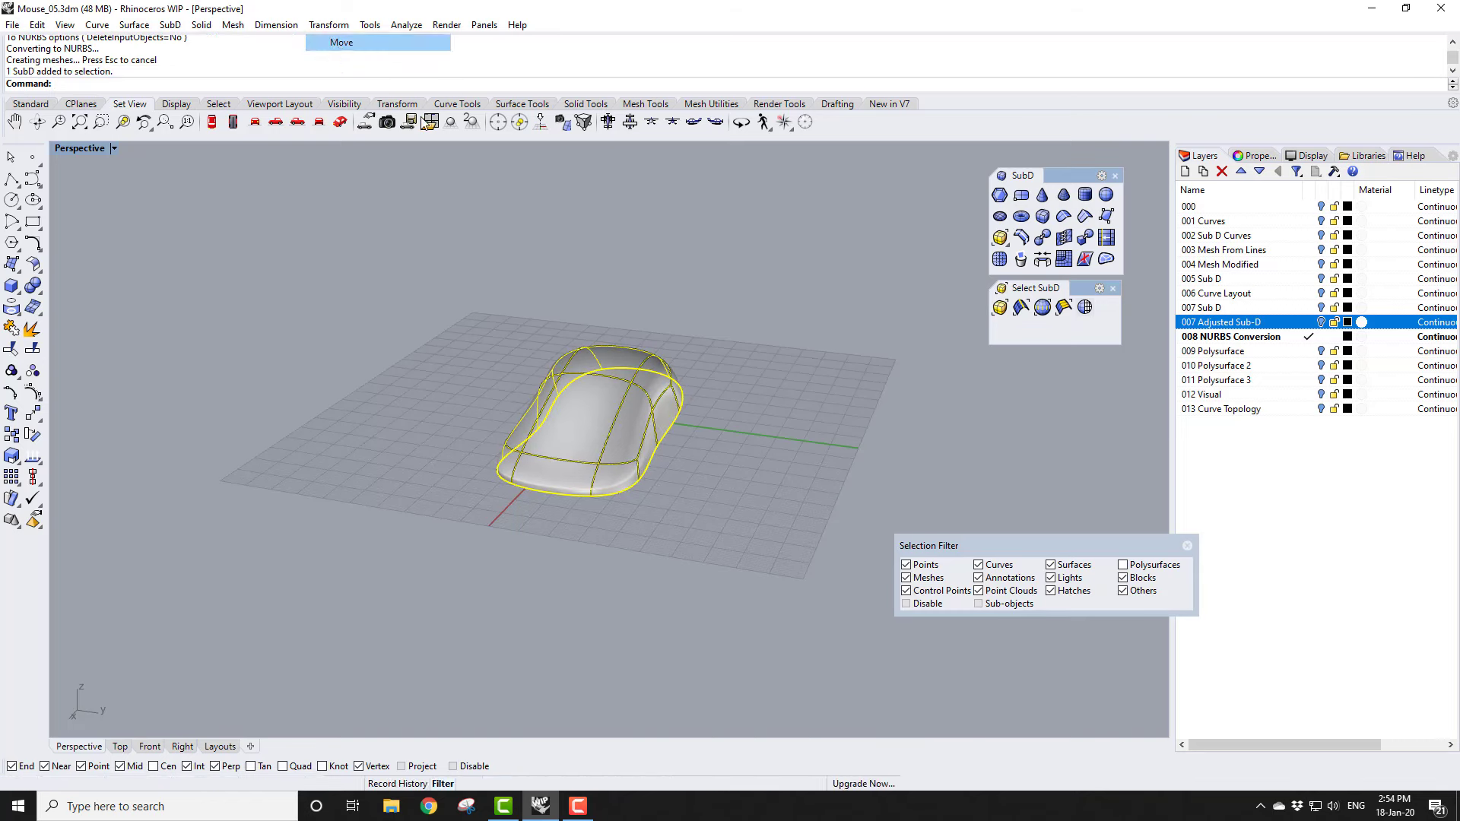
pyautogui.click(488, 608)
pyautogui.click(737, 642)
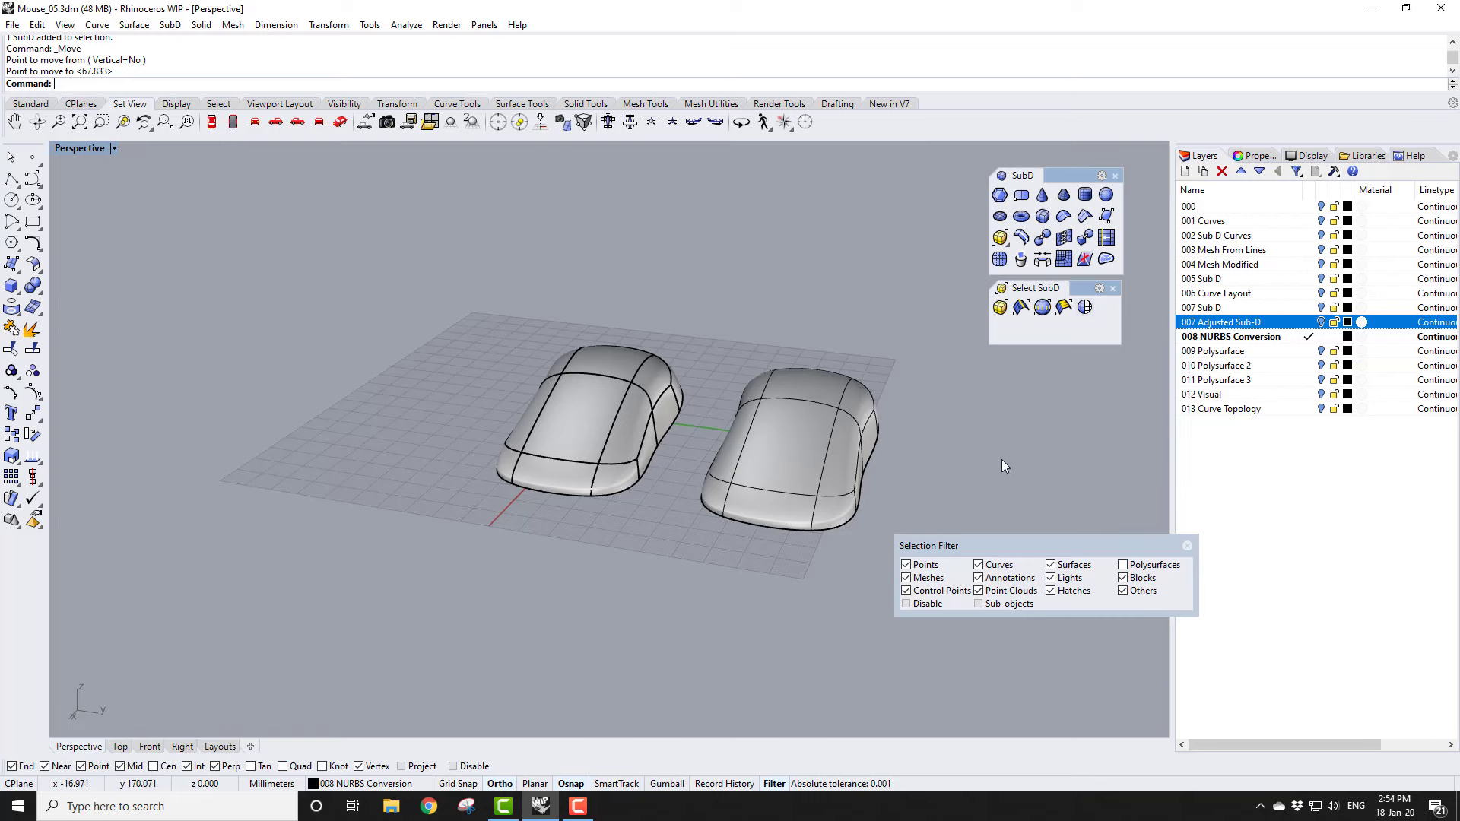
pyautogui.click(1123, 565)
# Step: Compare the SubD body and its NURBS copy side by side using the fluorescent tube environment map
pyautogui.moveTo(705, 280); pyautogui.dragTo(855, 591, button='right')
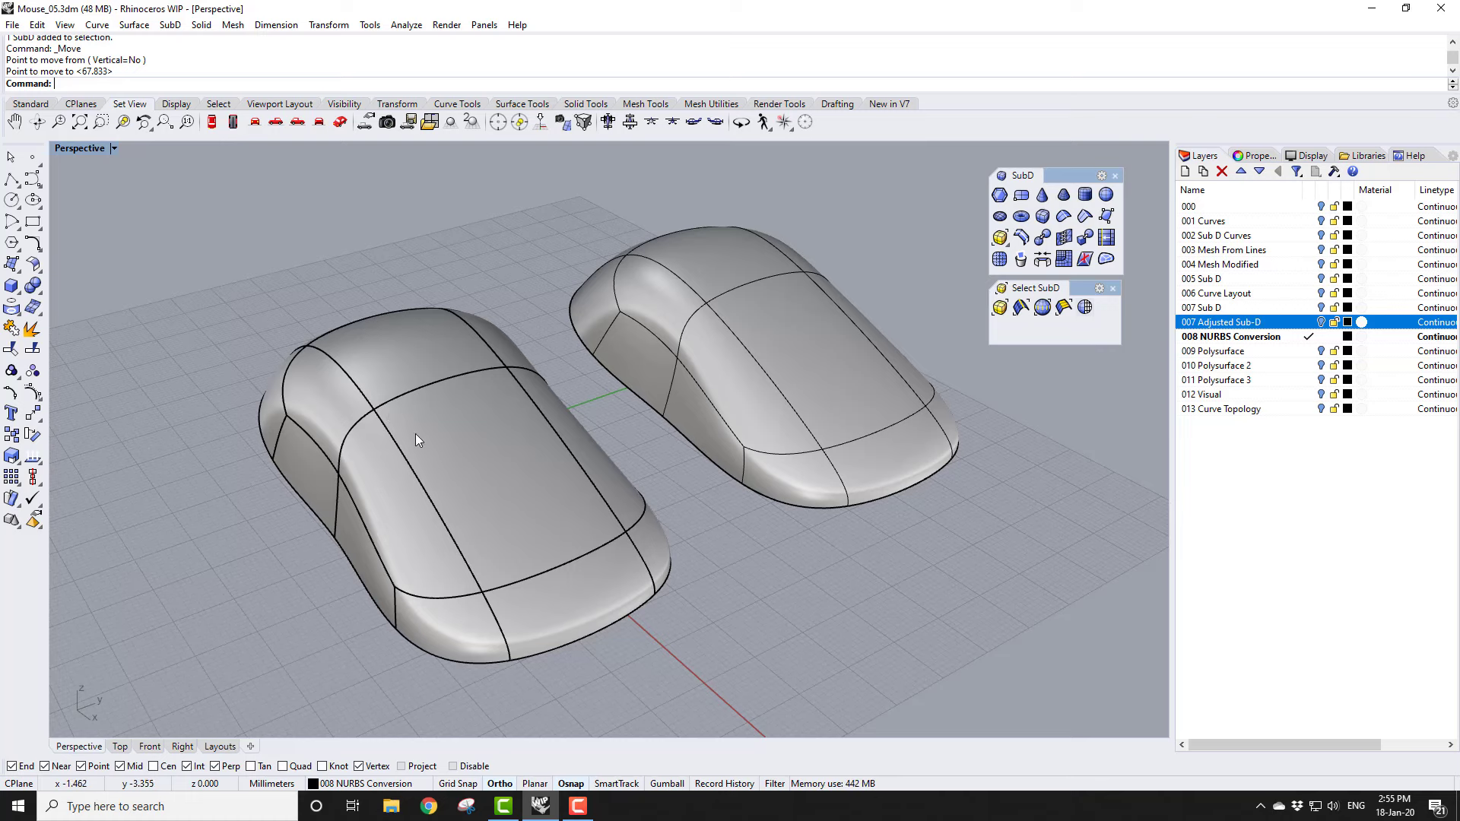
pyautogui.moveTo(415, 438); pyautogui.dragTo(619, 654, button='right')
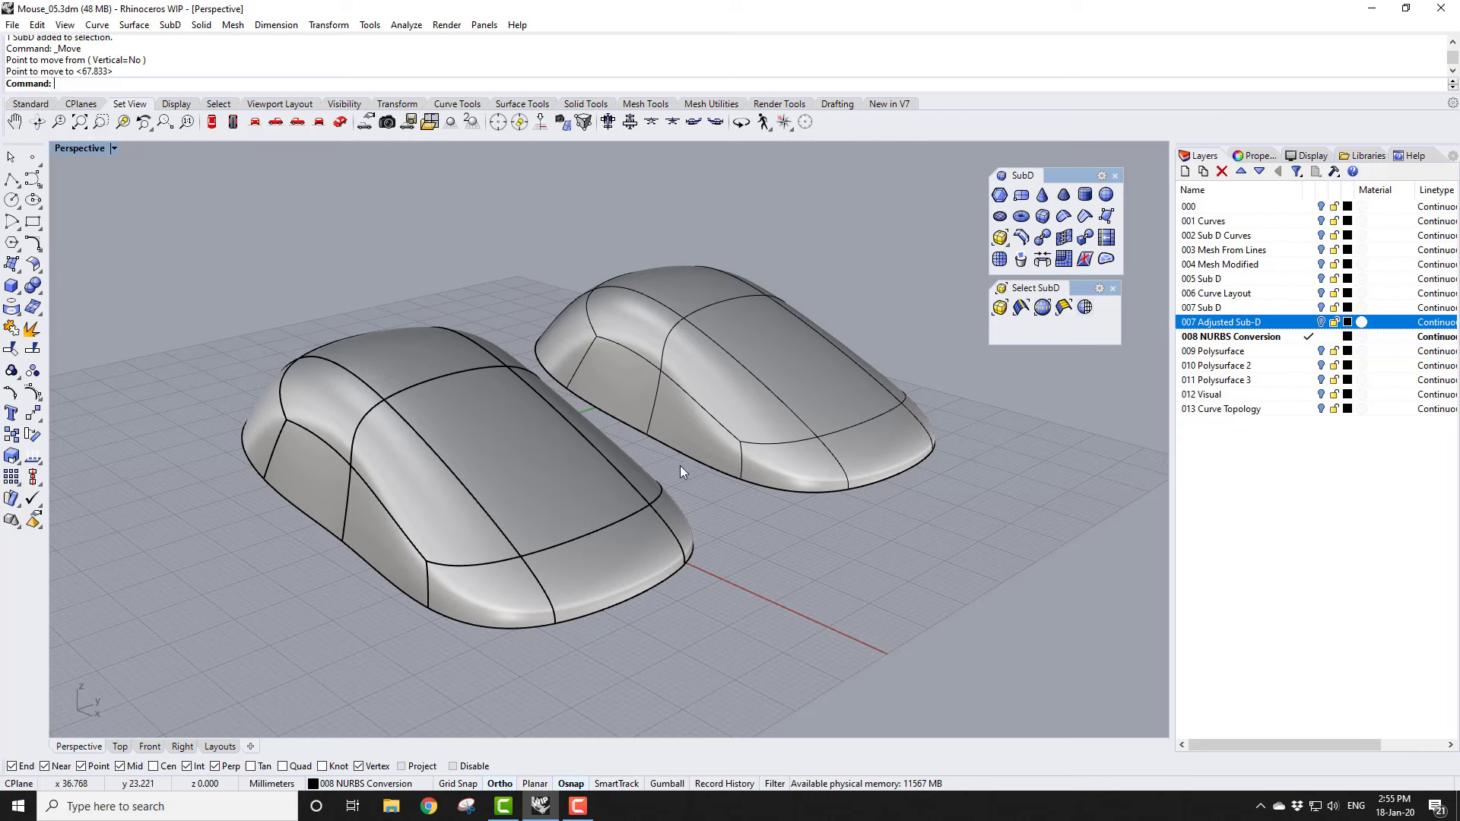
pyautogui.click(740, 397)
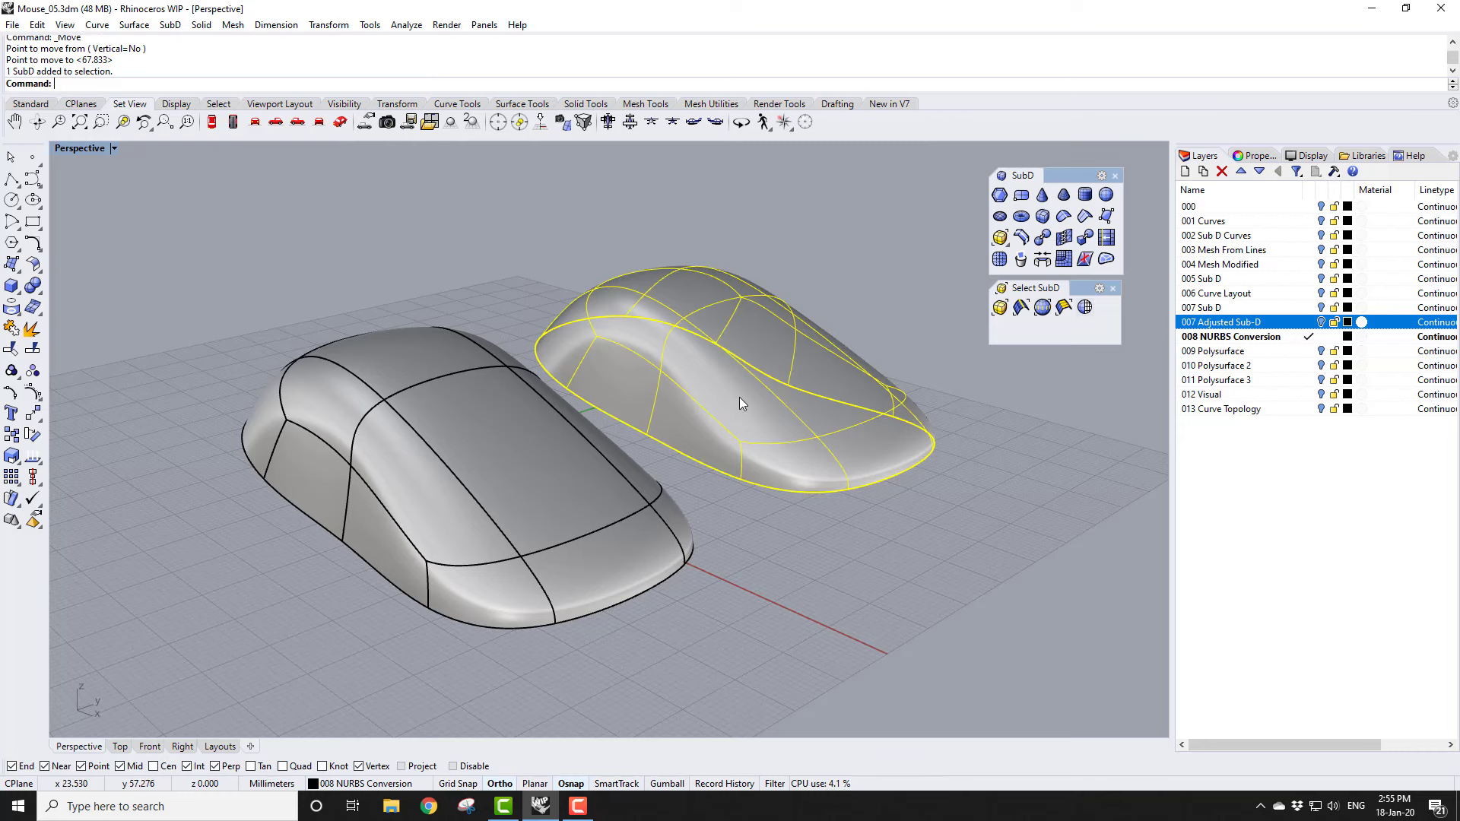
pyautogui.keyDown('shift'); pyautogui.click(439, 500); pyautogui.keyUp('shift')
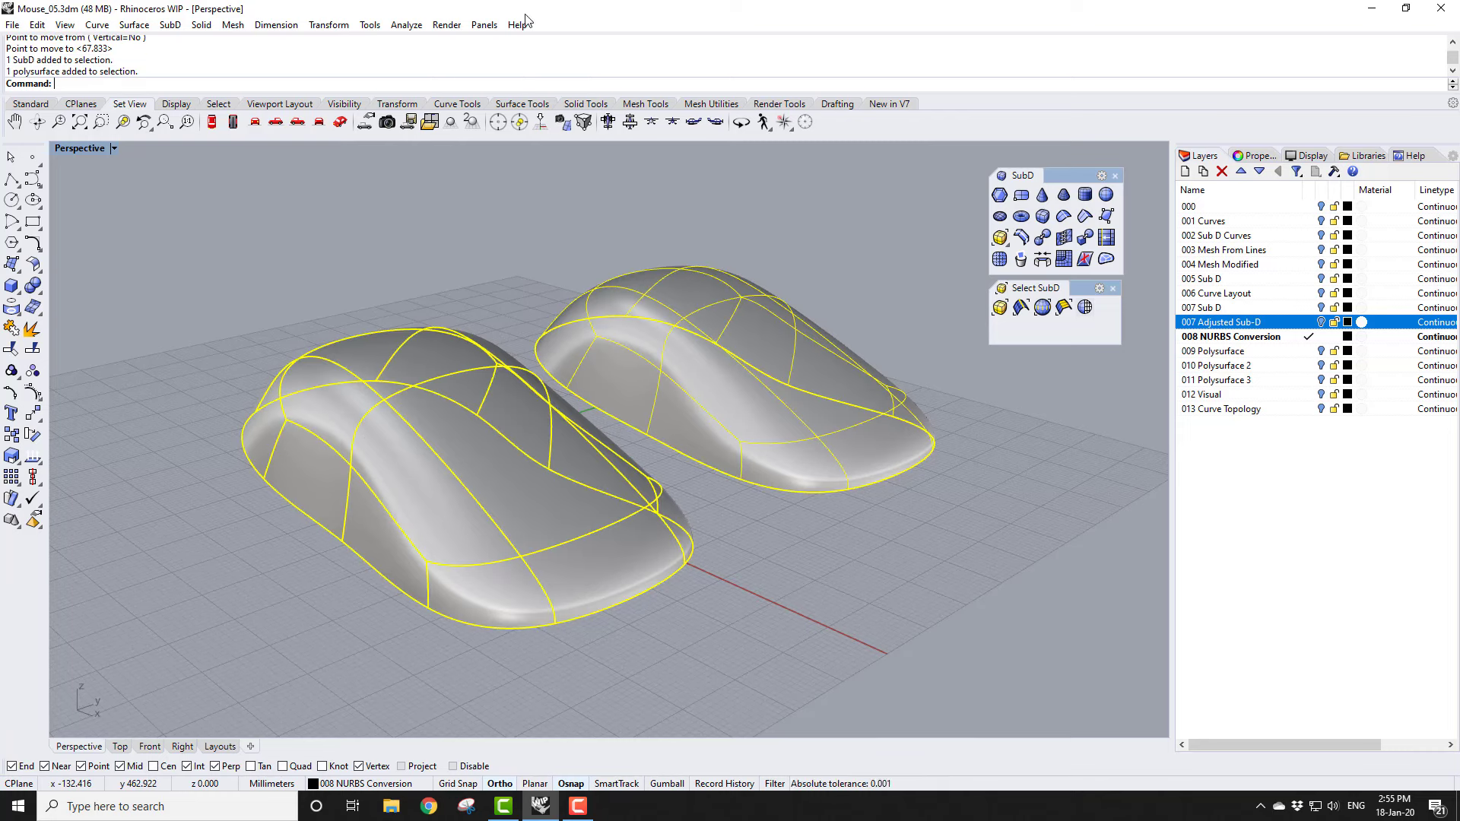
pyautogui.click(406, 24)
pyautogui.moveTo(428, 77)
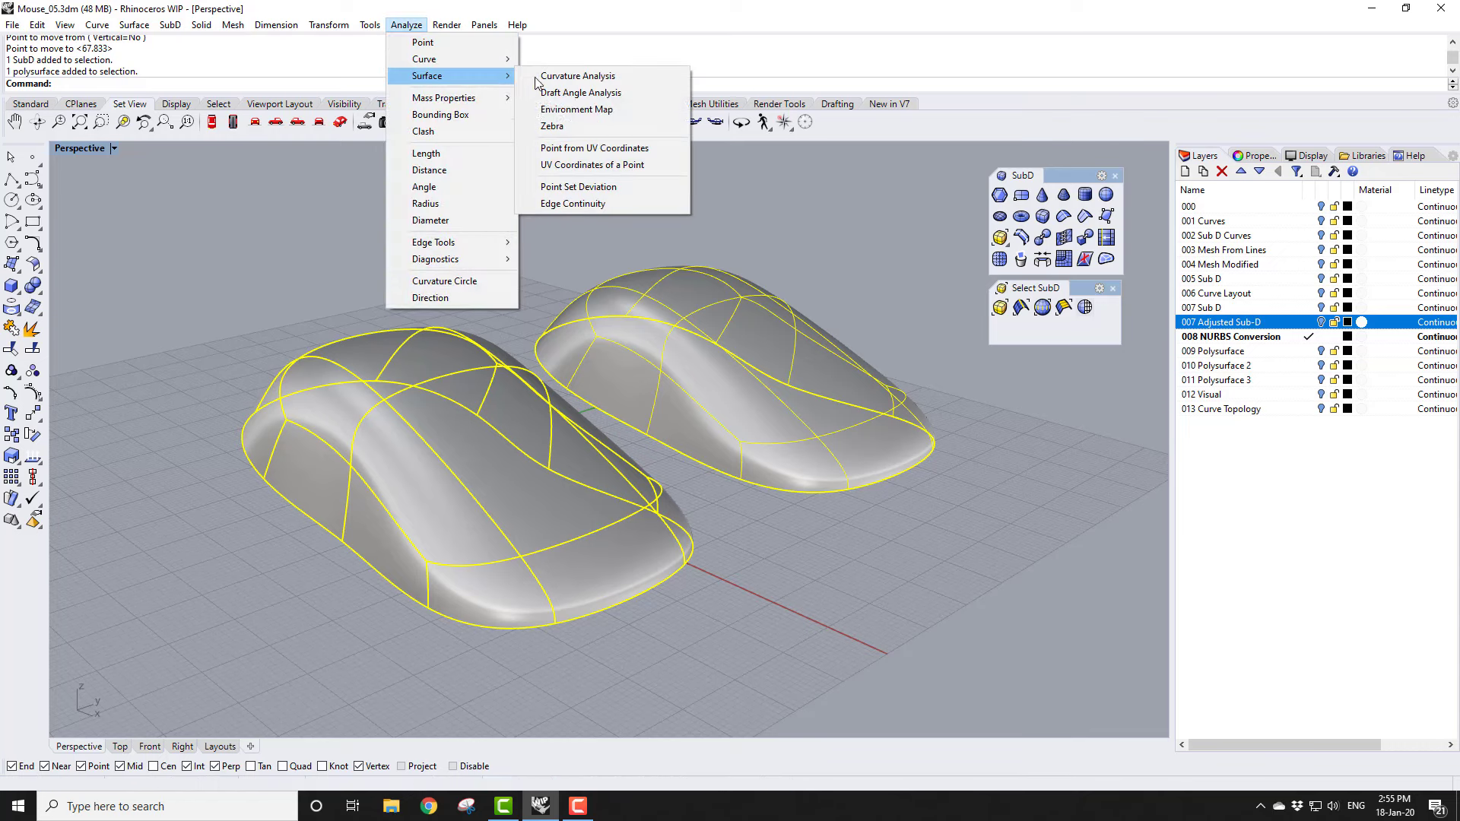
pyautogui.click(559, 108)
pyautogui.click(714, 664)
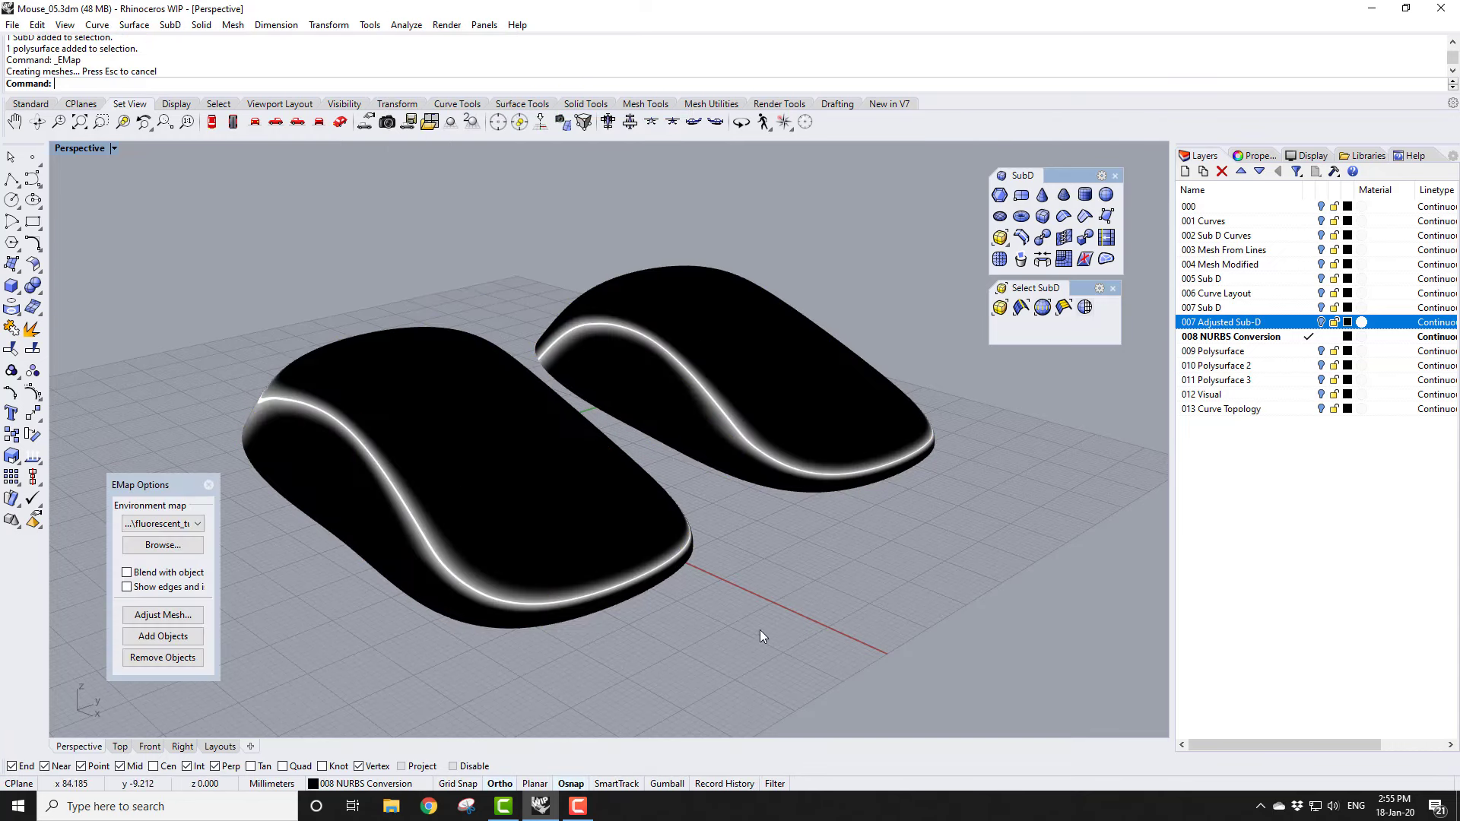
pyautogui.moveTo(759, 629); pyautogui.dragTo(769, 583, button='right')
pyautogui.moveTo(730, 591); pyautogui.dragTo(737, 639, button='right')
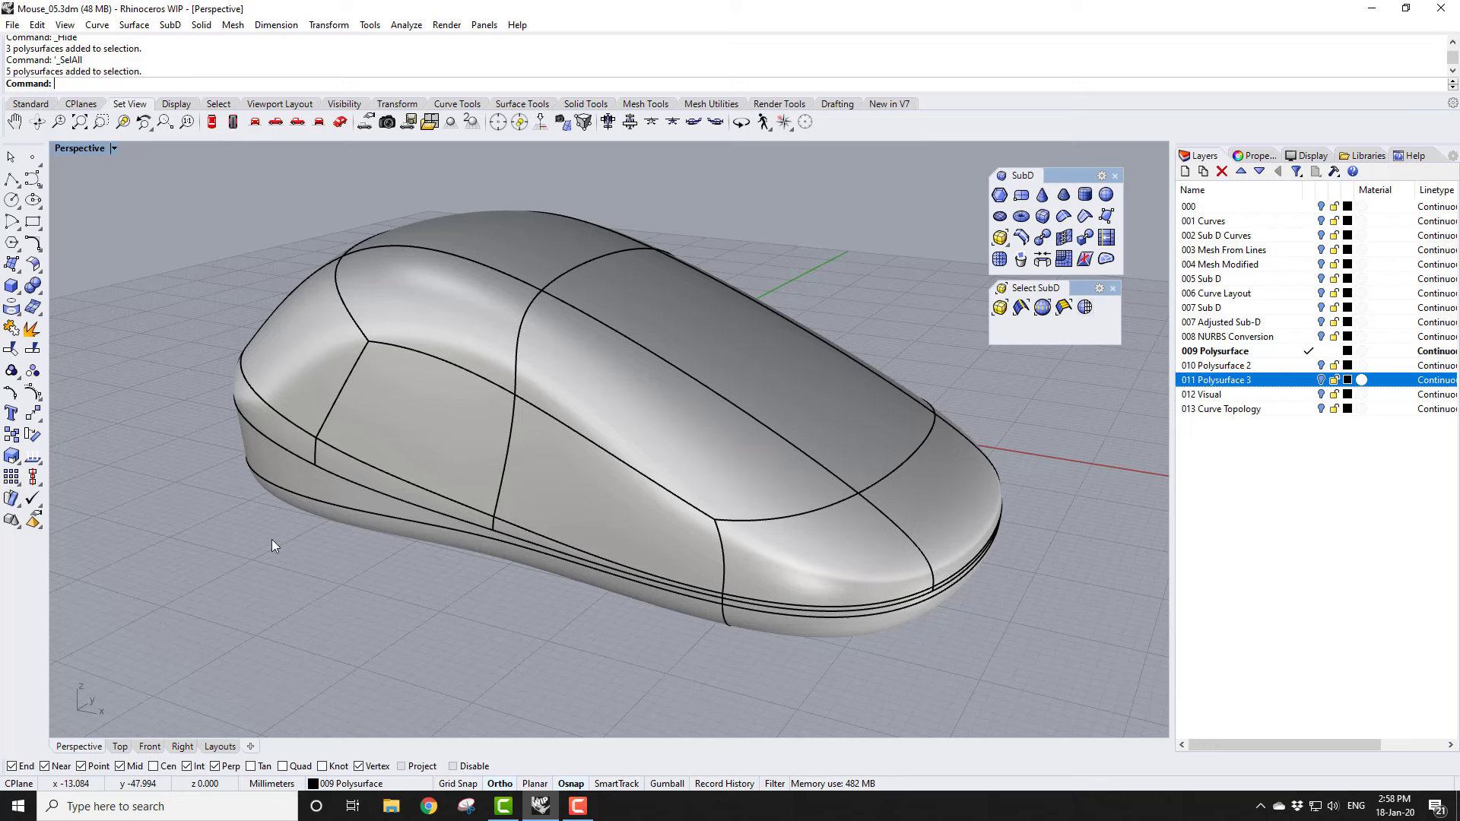
# Step: Examine the full polysurface mouse from the side, make layer 010 Polysurface 2 current, and hide layer 009 Polysurface
pyautogui.moveTo(271, 545); pyautogui.dragTo(276, 489, button='right')
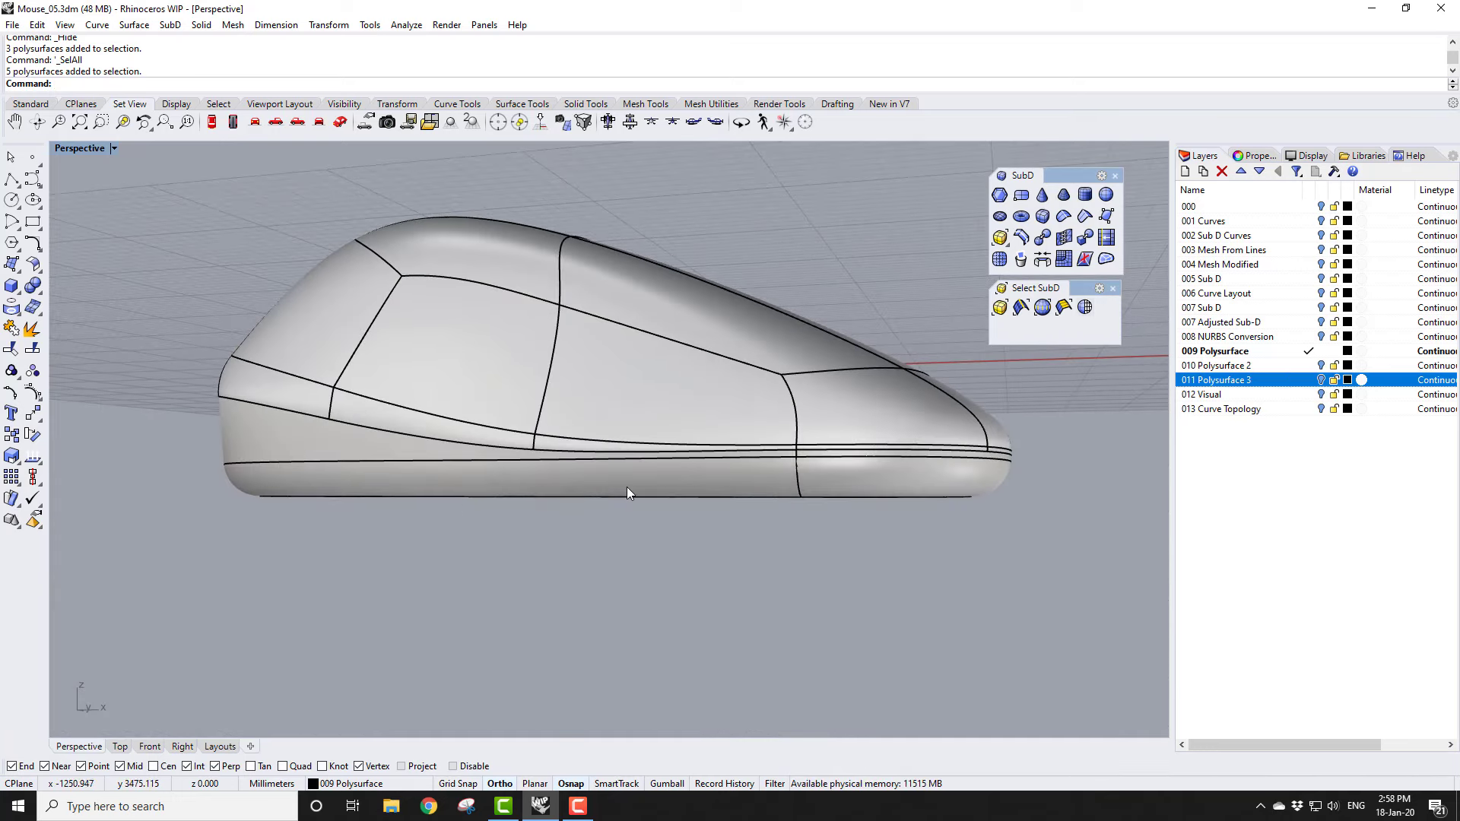
pyautogui.moveTo(824, 493); pyautogui.dragTo(795, 536, button='right')
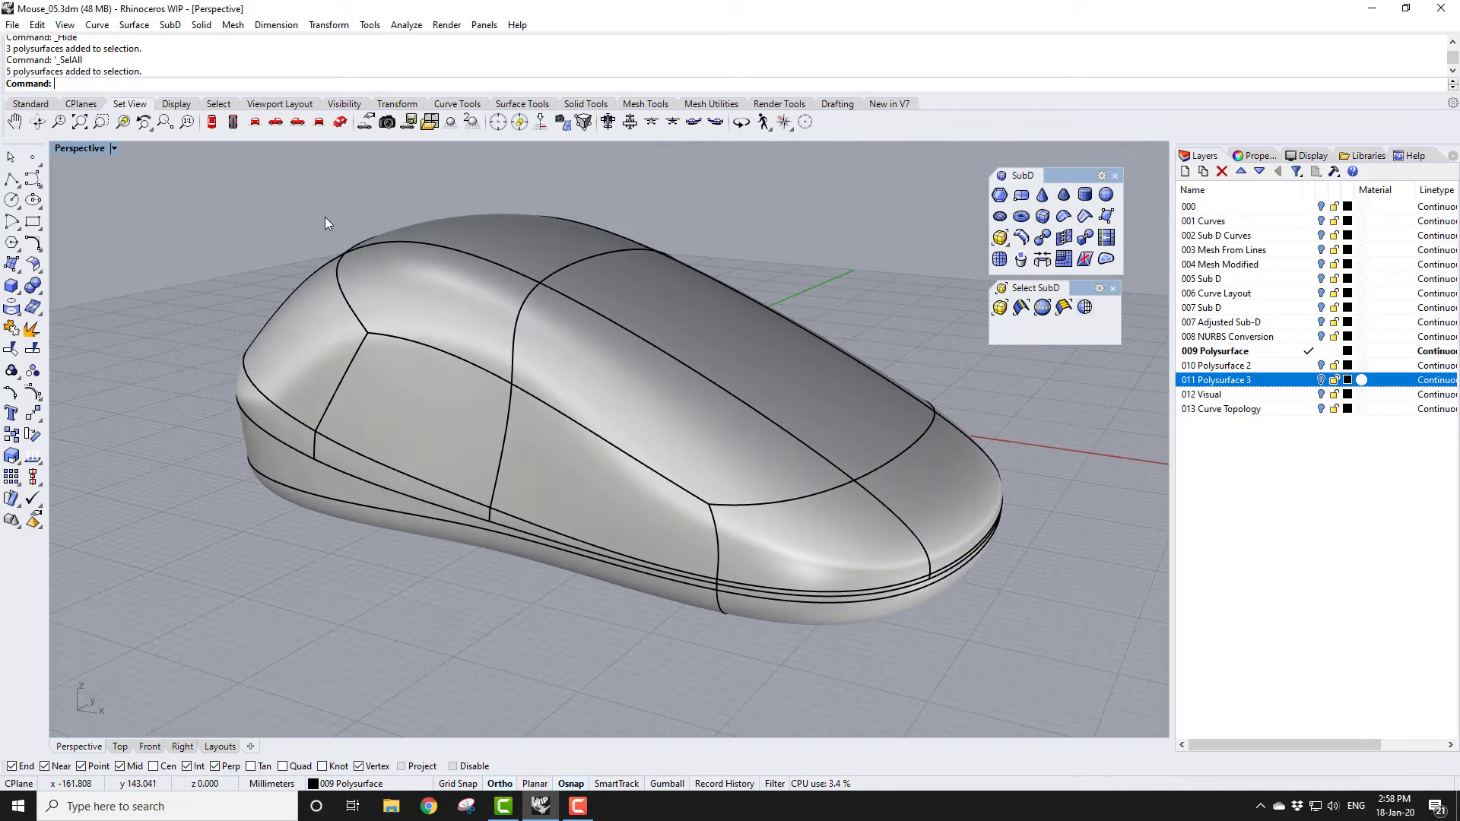
pyautogui.click(1308, 365)
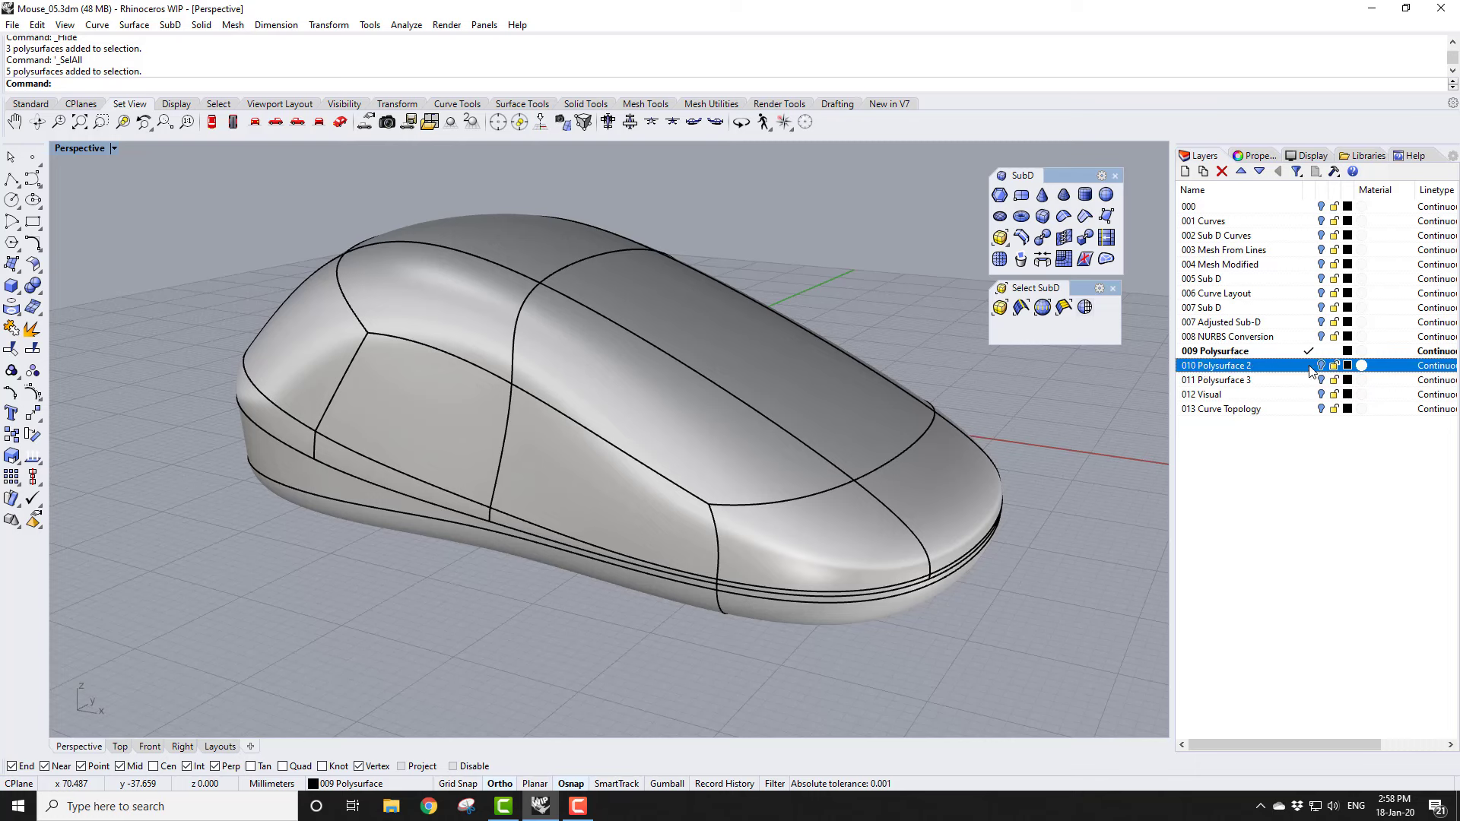
pyautogui.click(1321, 352)
pyautogui.click(1321, 352)
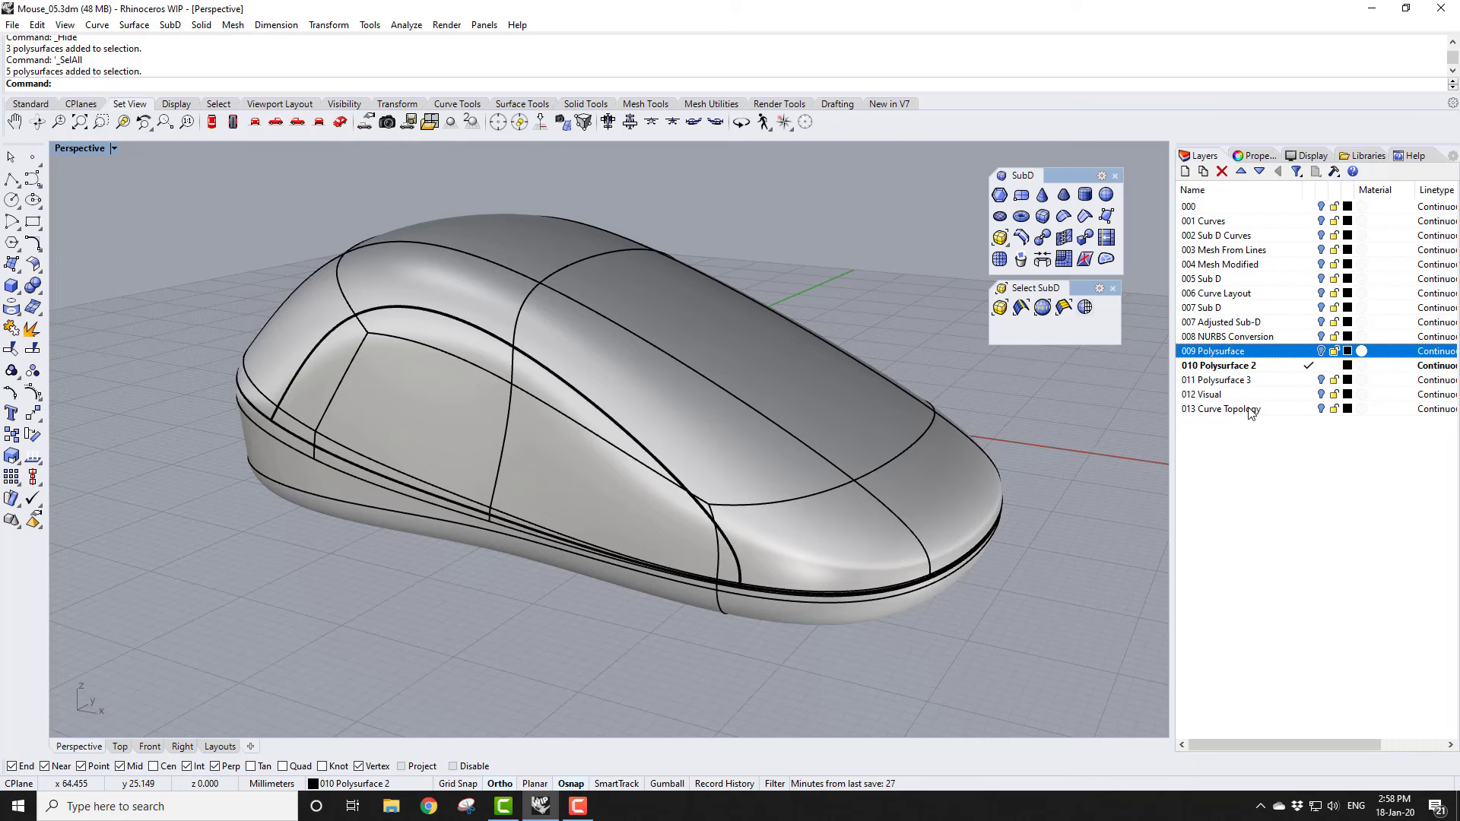
# Step: Make layer 011 Polysurface 3 current, hide layer 010 Polysurface 2, and view the detailed mouse model
pyautogui.click(1308, 380)
pyautogui.click(1321, 366)
pyautogui.moveTo(951, 578); pyautogui.dragTo(859, 580, button='right')
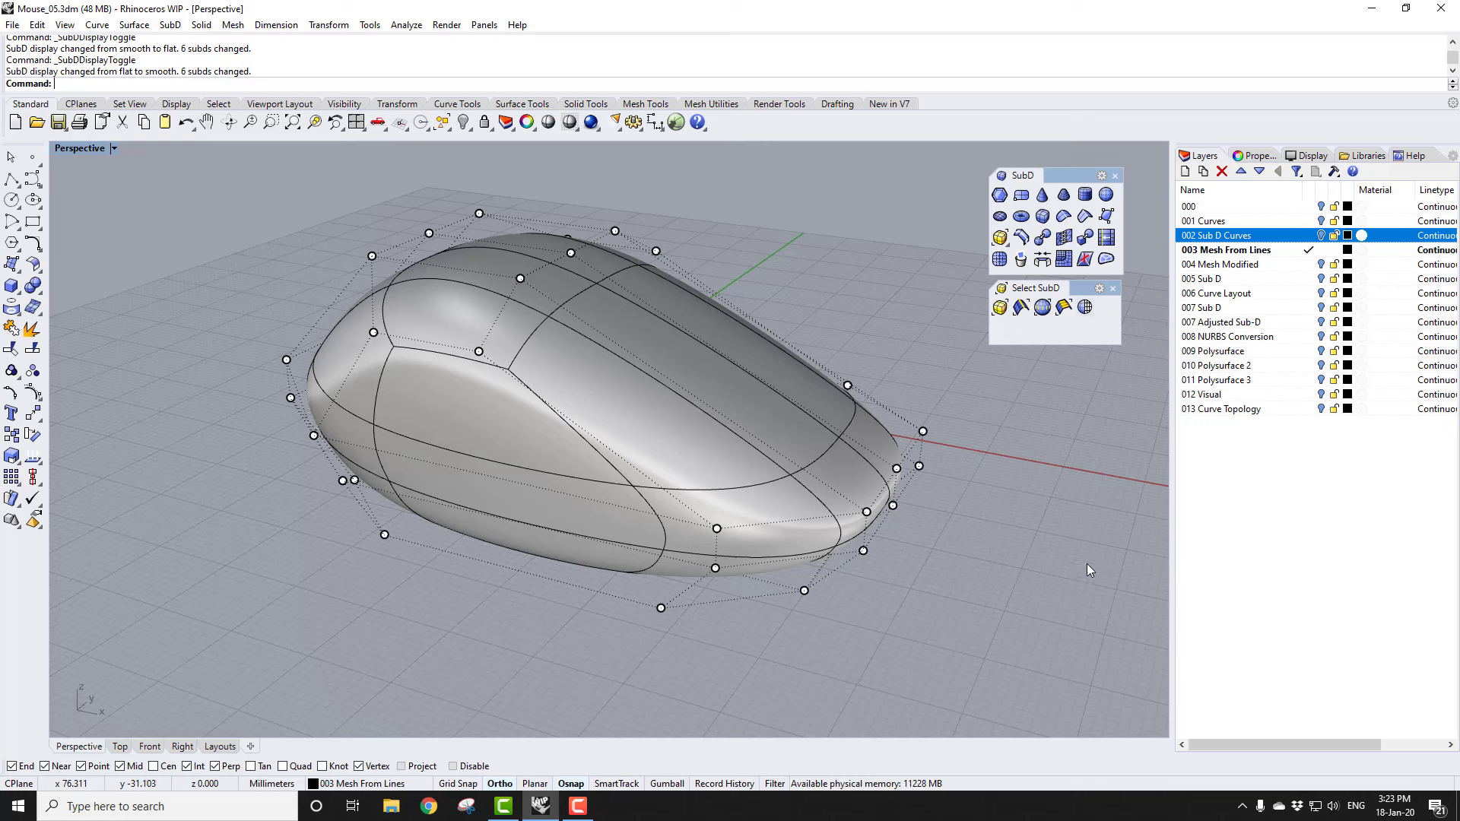
# Step: Switch the SubD display from smooth to flat and delete the SubD body from the control-line cage
pyautogui.click(1086, 308)
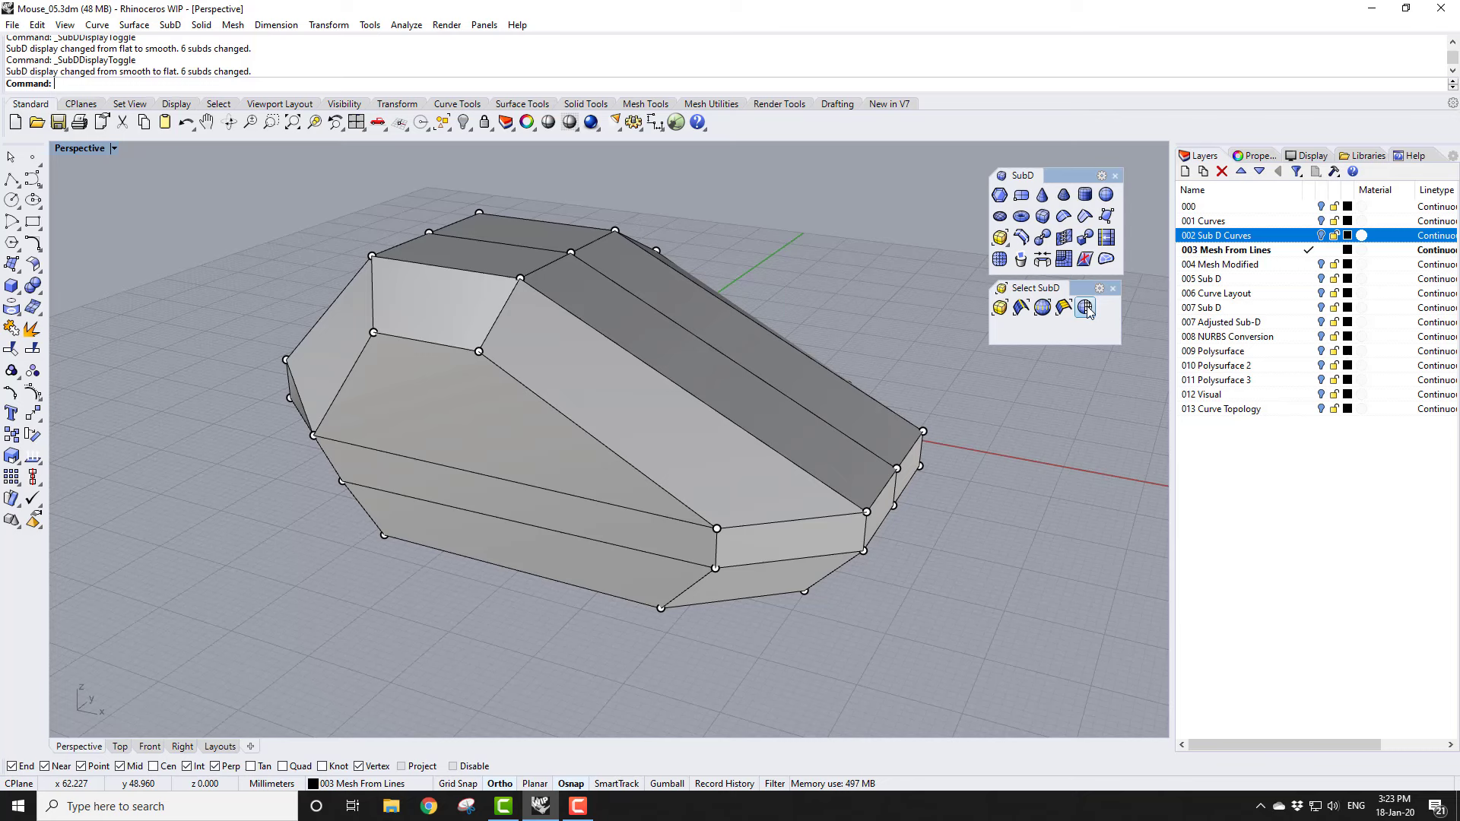
pyautogui.click(1088, 310)
pyautogui.press('Delete')
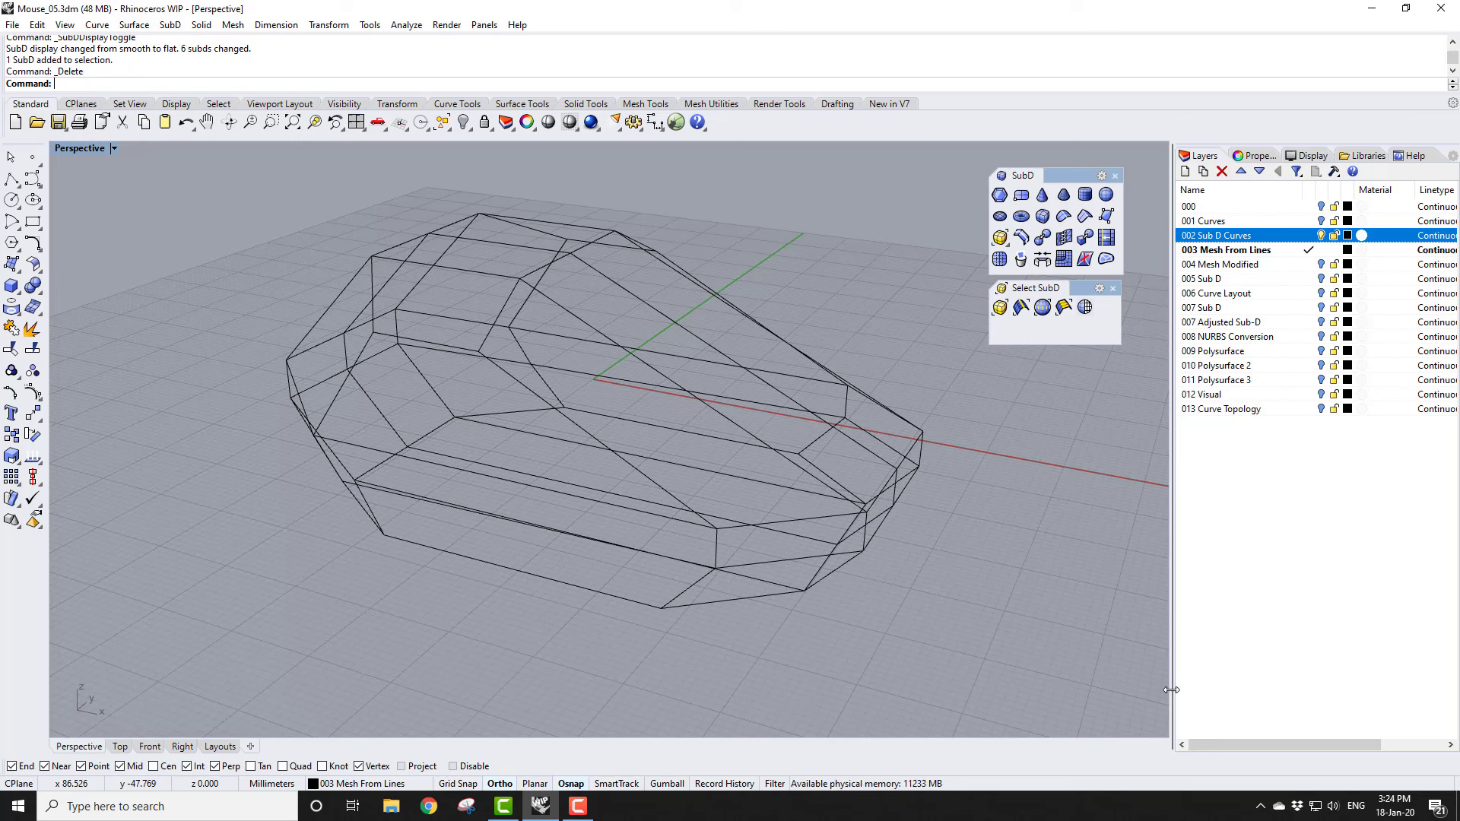
# Step: Create a mesh from all the mouse's control lines with MeshFromLines, allowing four sides per face and keeping the input lines
pyautogui.click(644, 106)
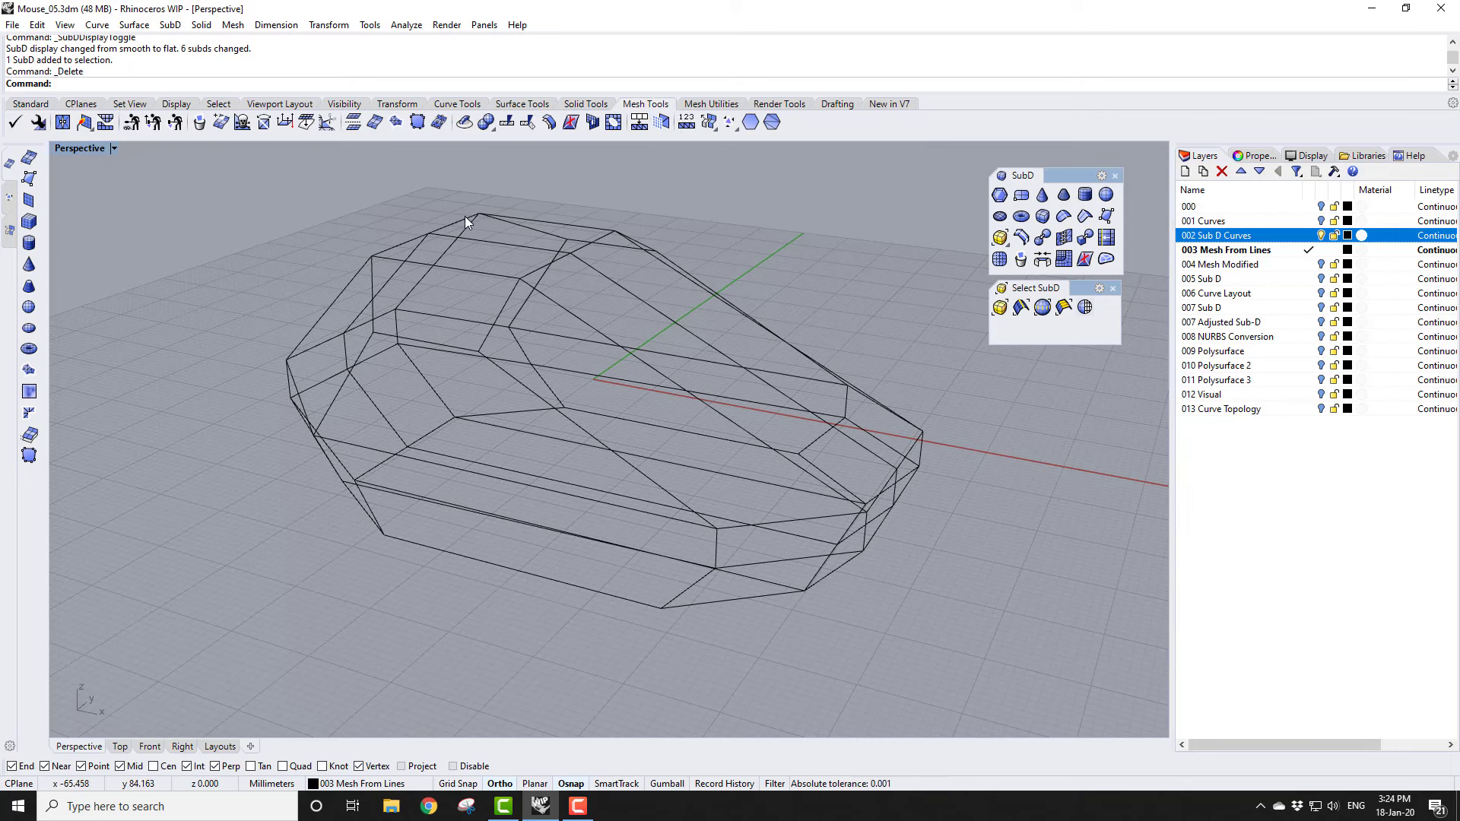
pyautogui.click(419, 121)
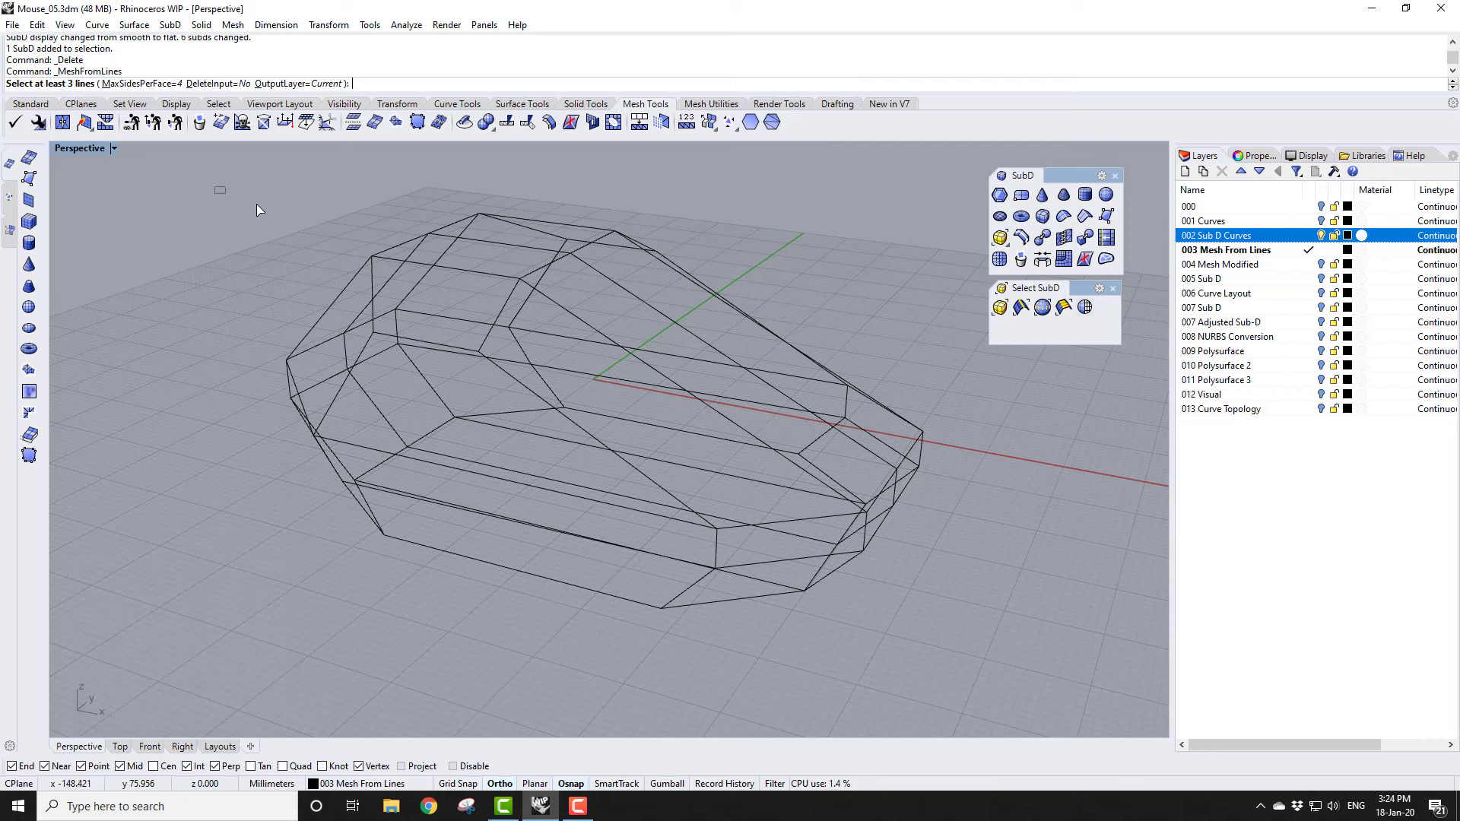
pyautogui.moveTo(257, 203); pyautogui.dragTo(1023, 662)
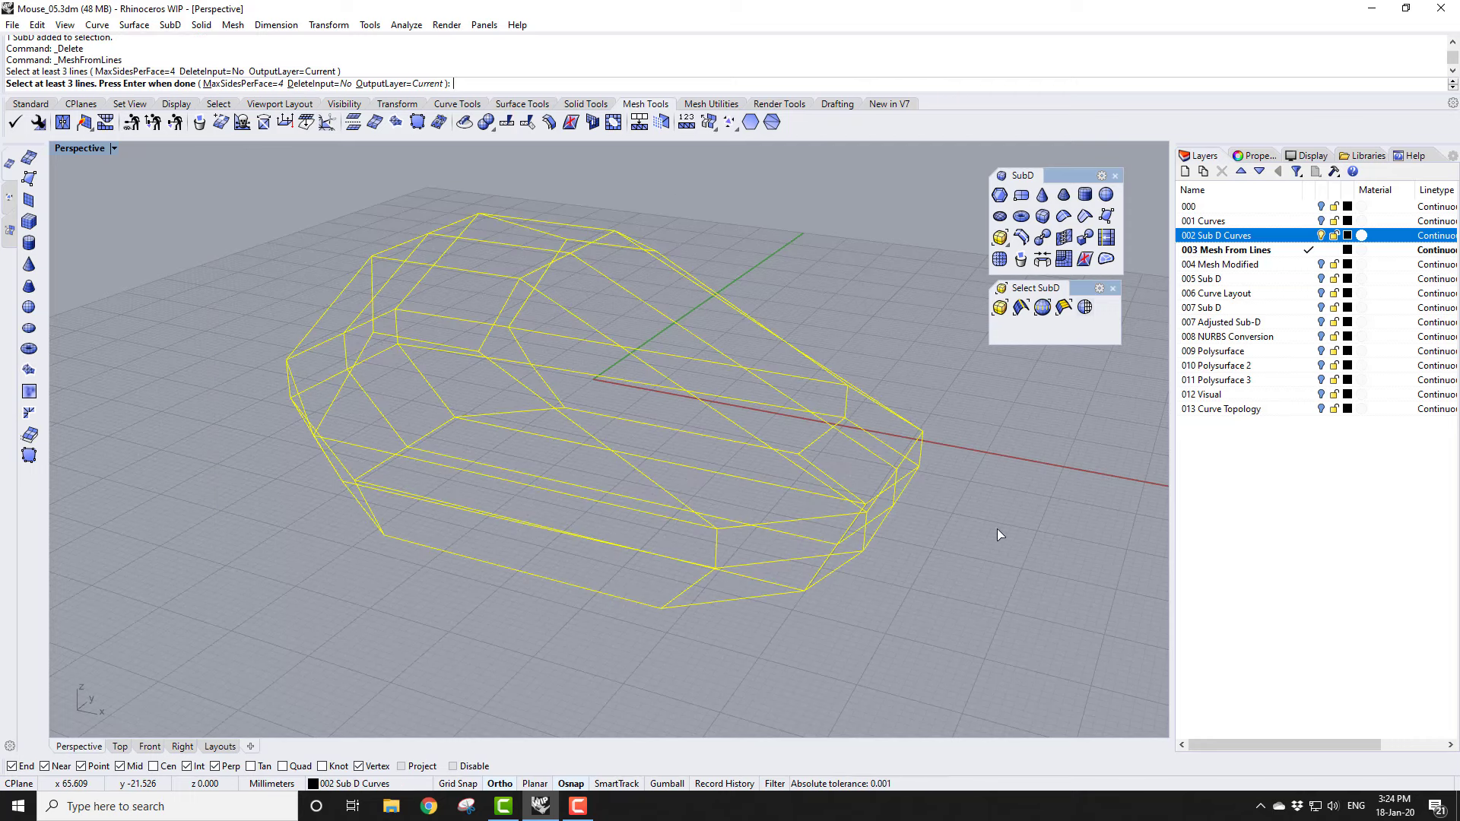
pyautogui.press('Return')
pyautogui.moveTo(957, 537)
pyautogui.mouseDown(button='right')
pyautogui.moveTo(818, 559)
pyautogui.moveTo(629, 682)
pyautogui.moveTo(669, 629)
pyautogui.moveTo(886, 563)
pyautogui.moveTo(622, 390)
pyautogui.mouseUp(button='right')
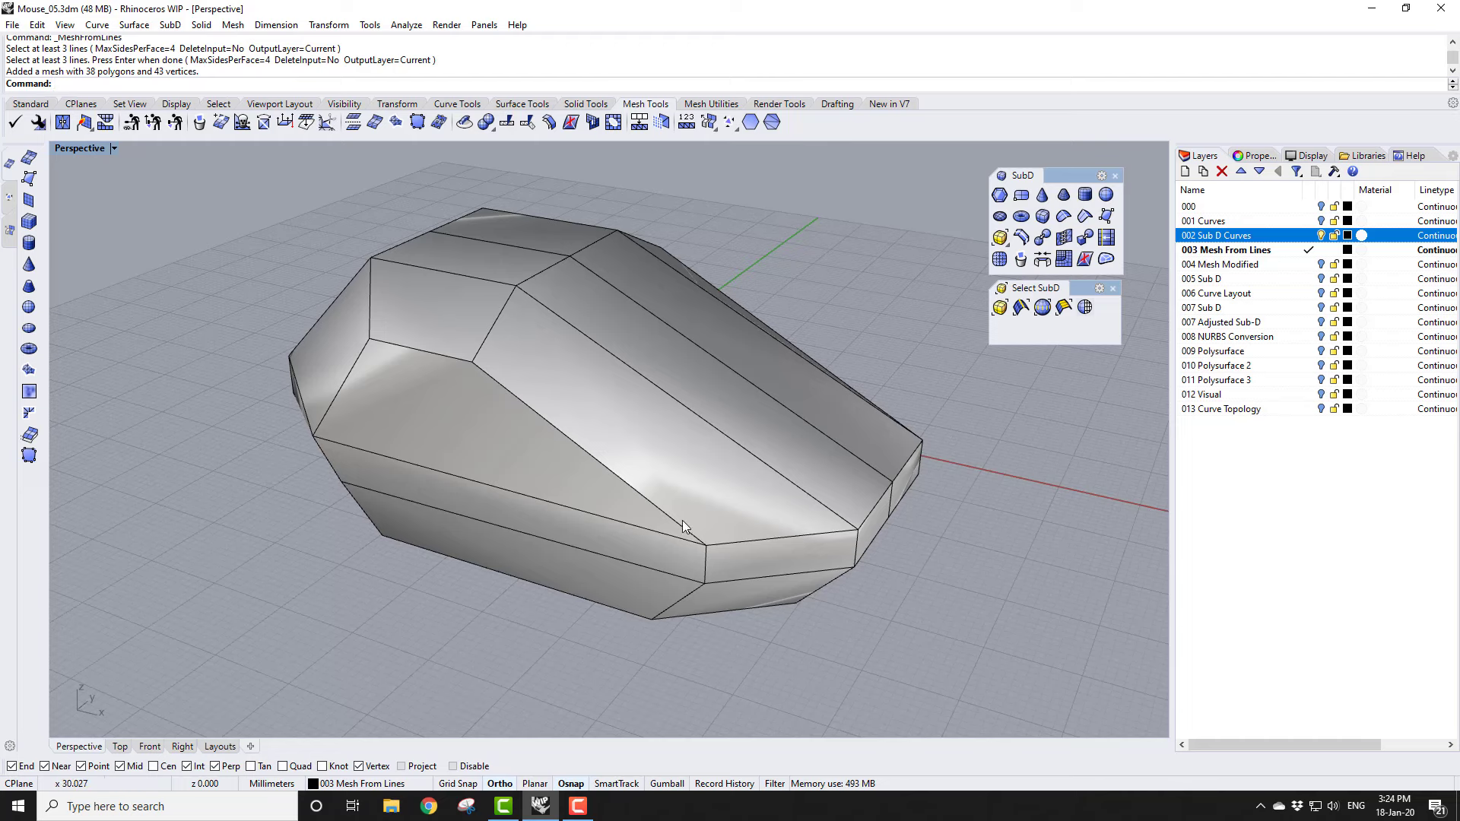
pyautogui.moveTo(851, 530); pyautogui.dragTo(800, 511, button='right')
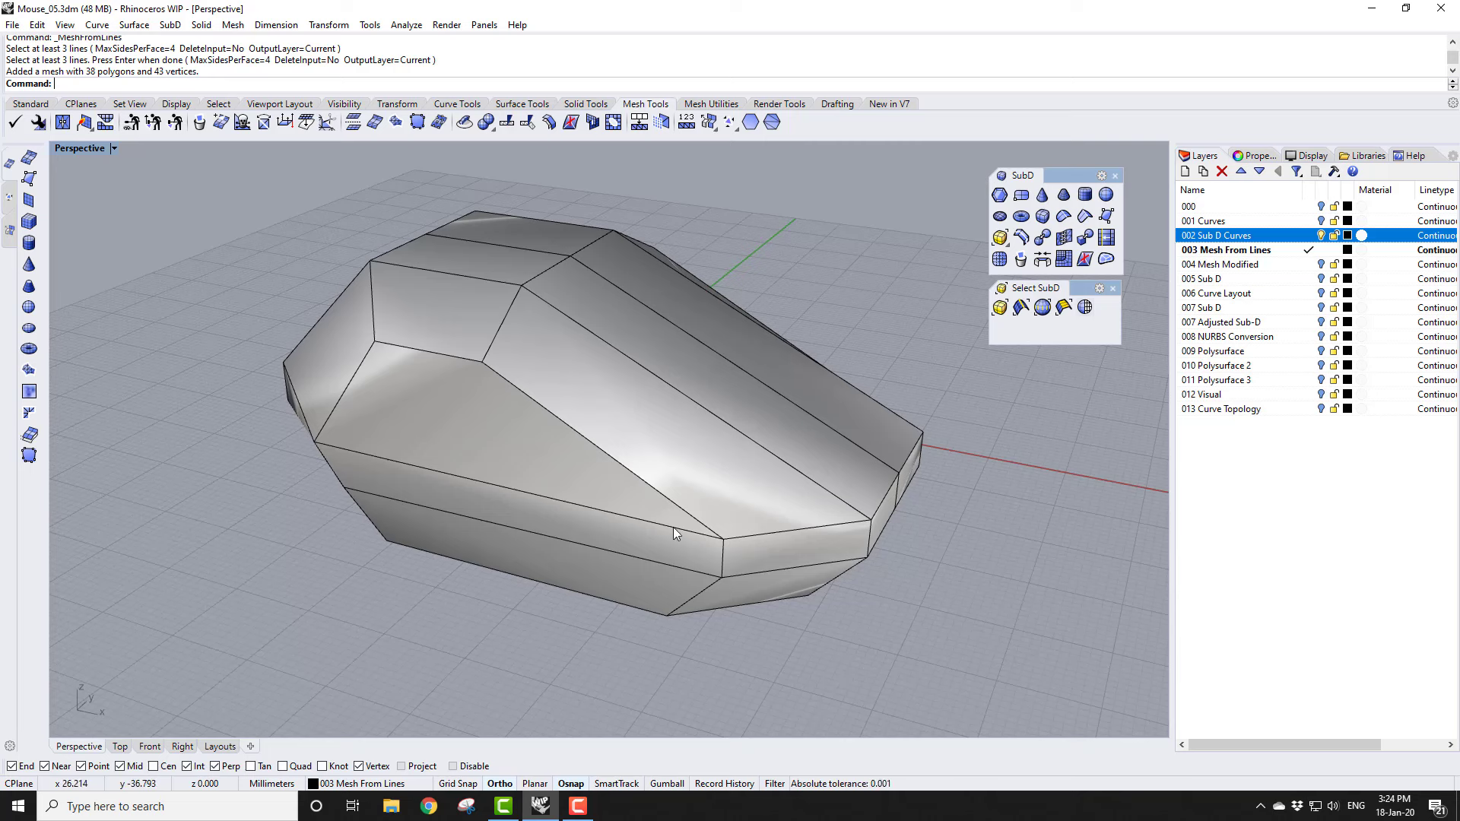
# Step: Convert the mesh to a SubD without creases or corners, deleting the input mesh, and switch the SubD display to smooth
pyautogui.click(659, 410)
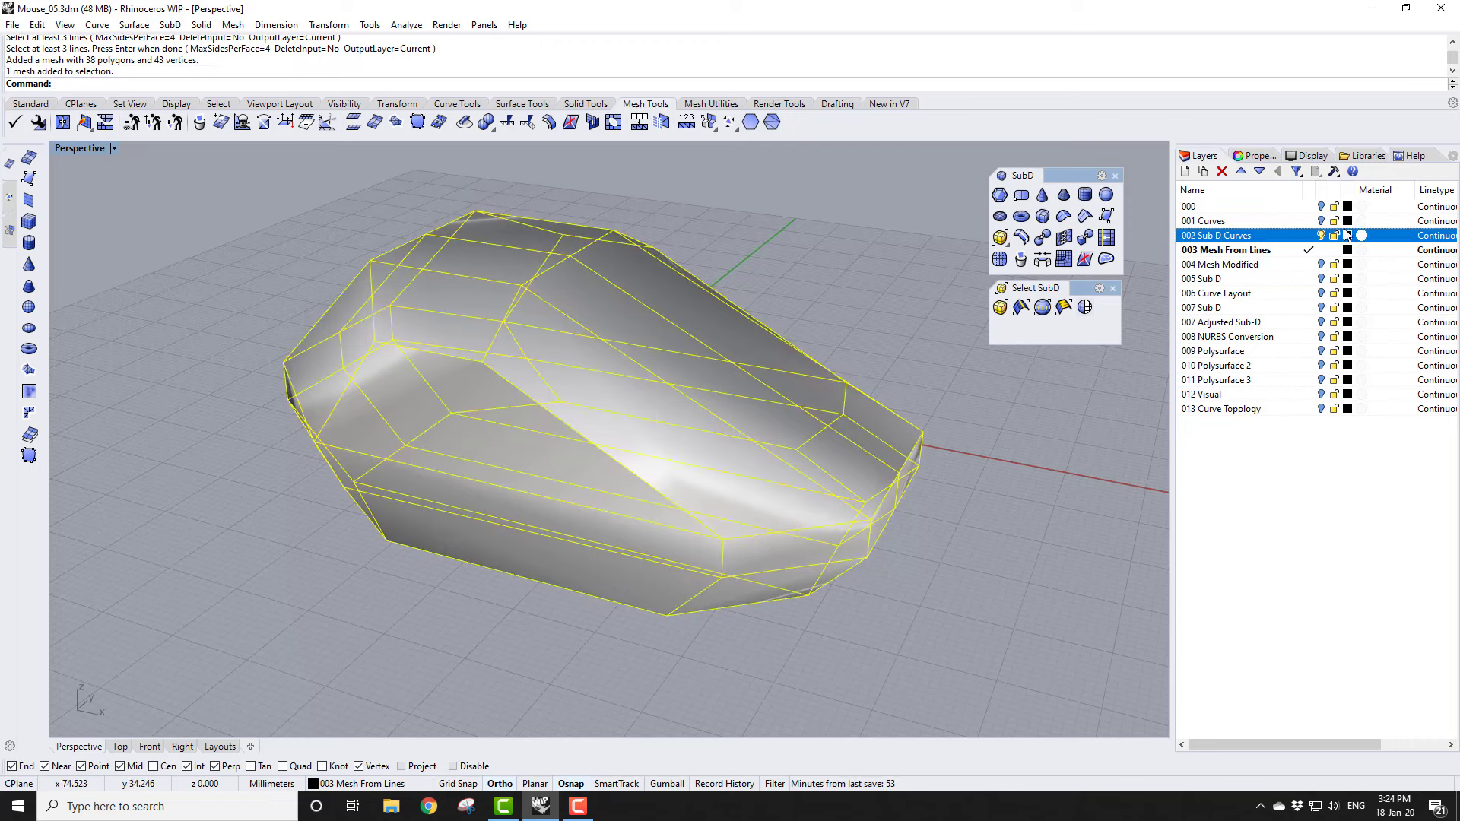
pyautogui.click(1085, 239)
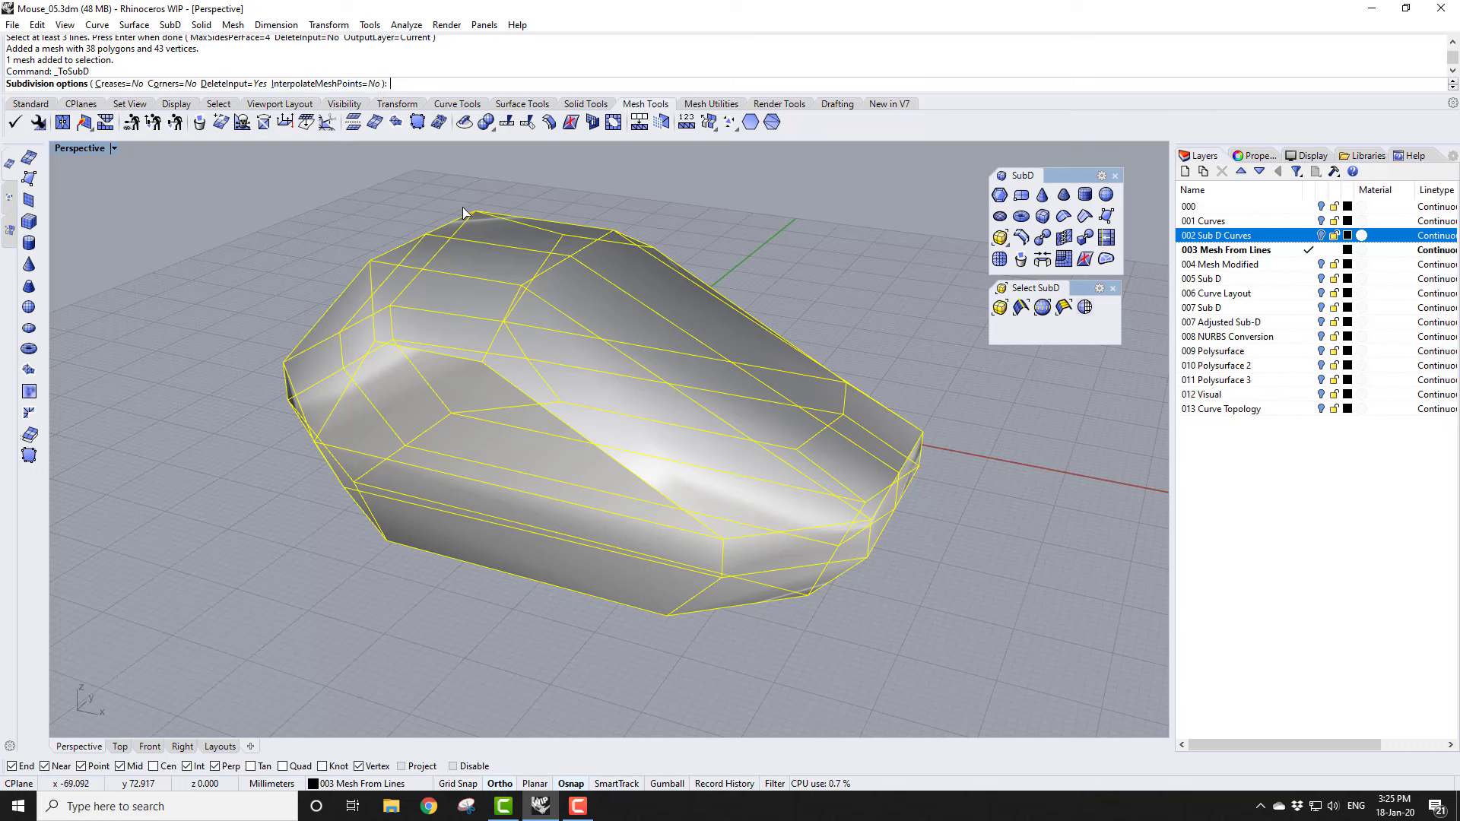
pyautogui.press('Return')
pyautogui.click(819, 279)
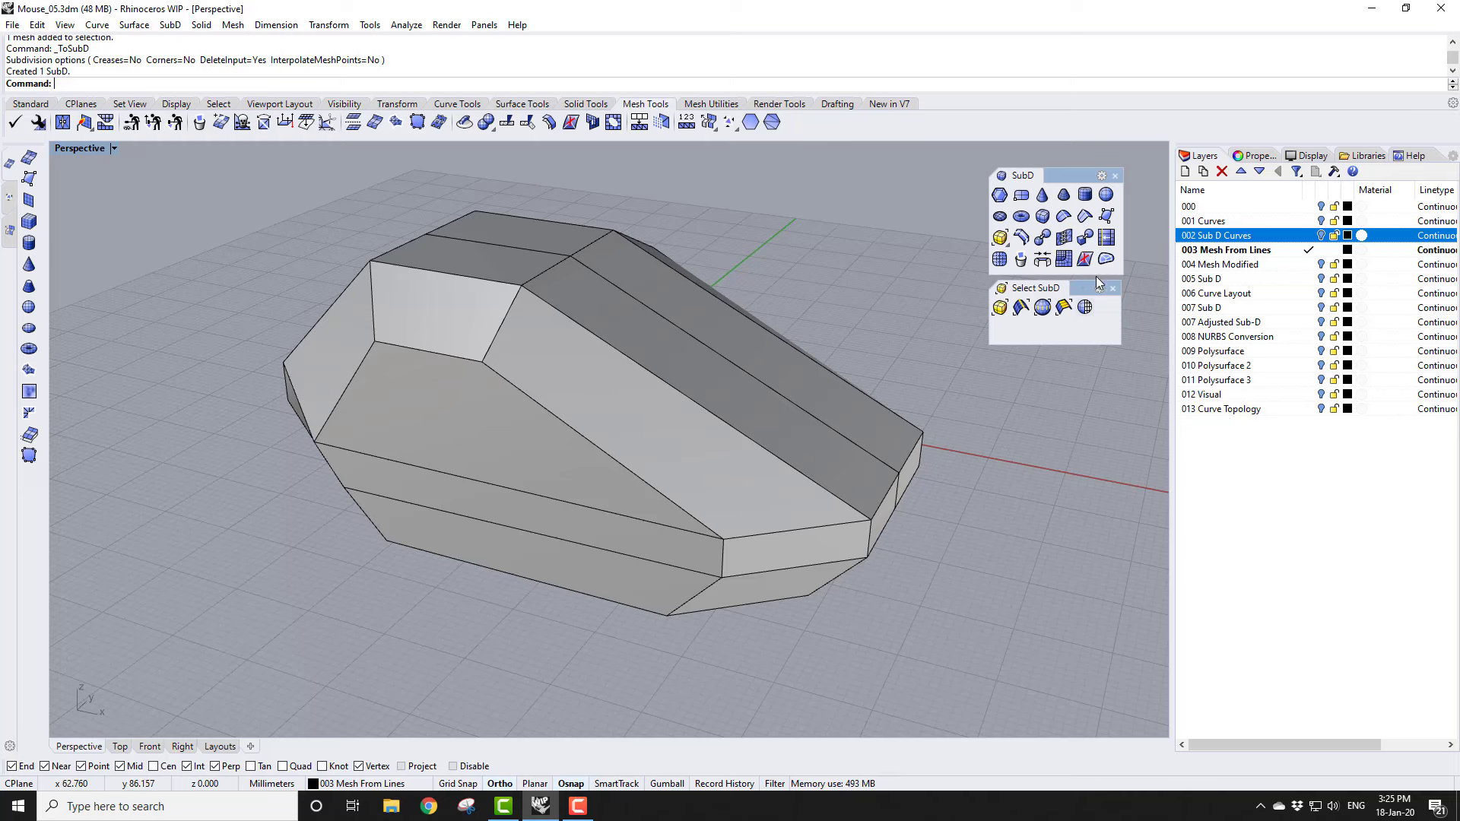
pyautogui.click(1084, 307)
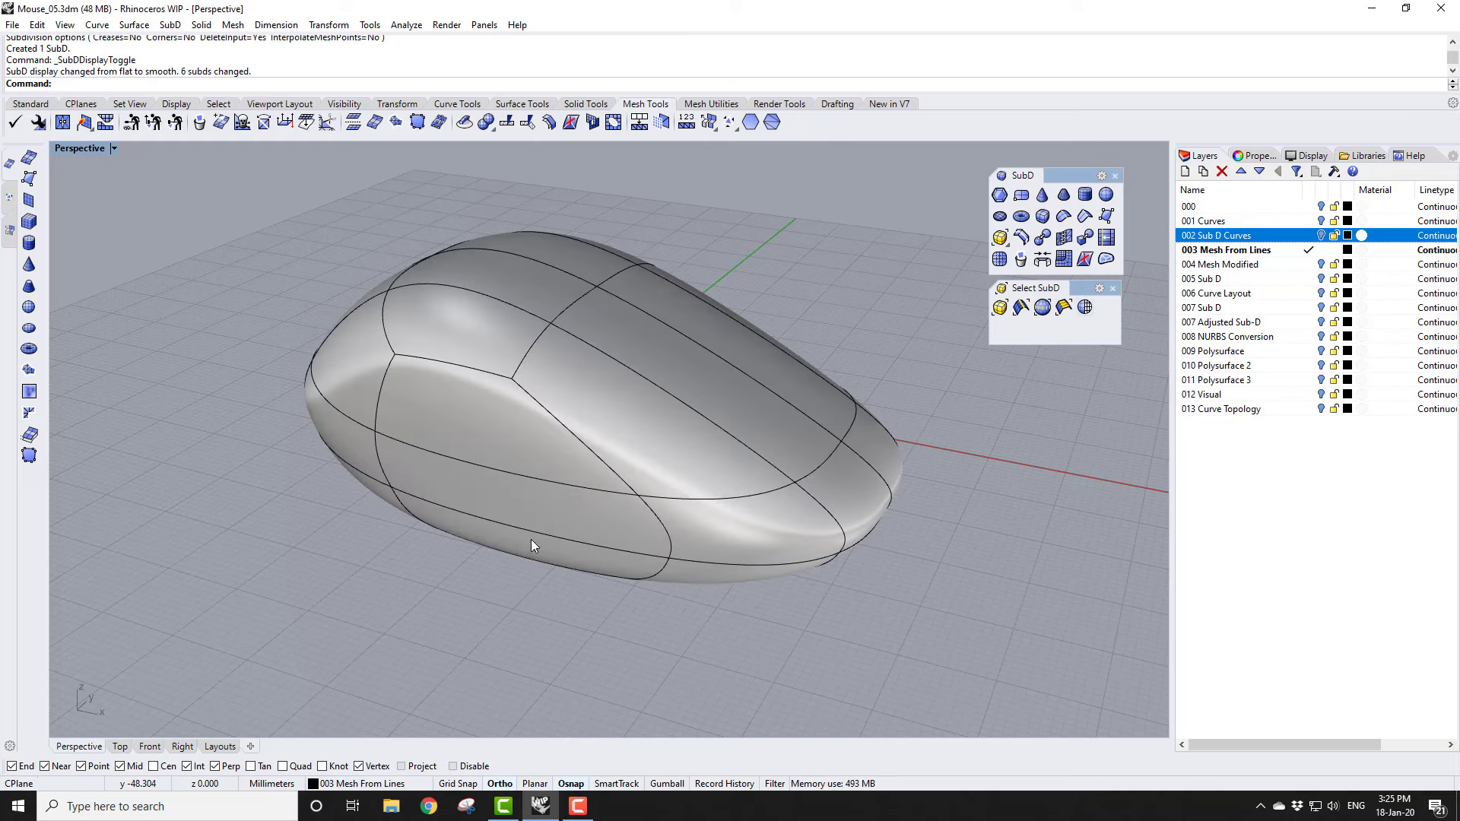
pyautogui.moveTo(527, 537); pyautogui.dragTo(516, 530, button='right')
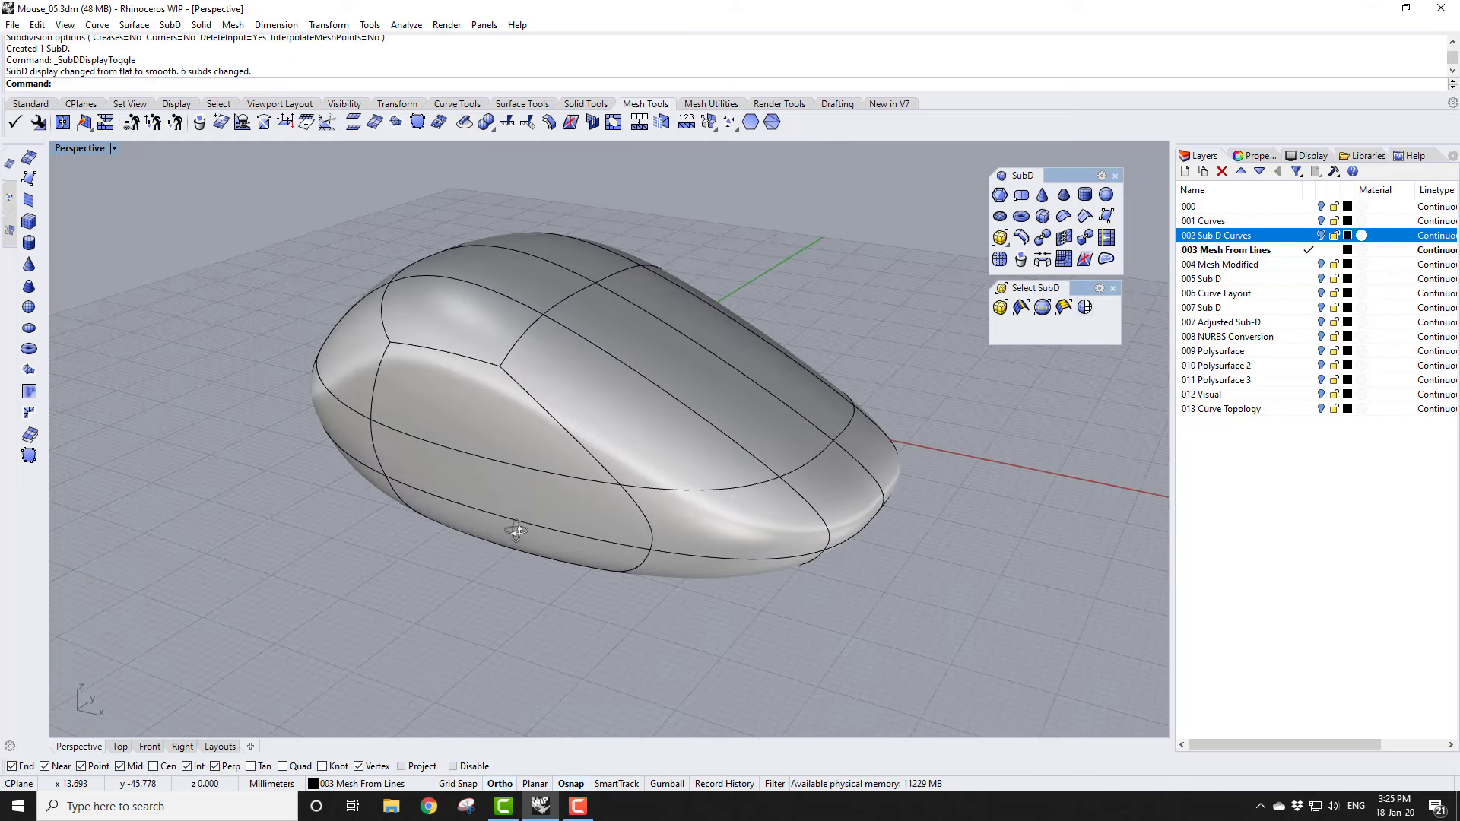
# Step: Turn on the control points of the smooth SubD mouse body
pyautogui.click(614, 433)
pyautogui.press('F10')
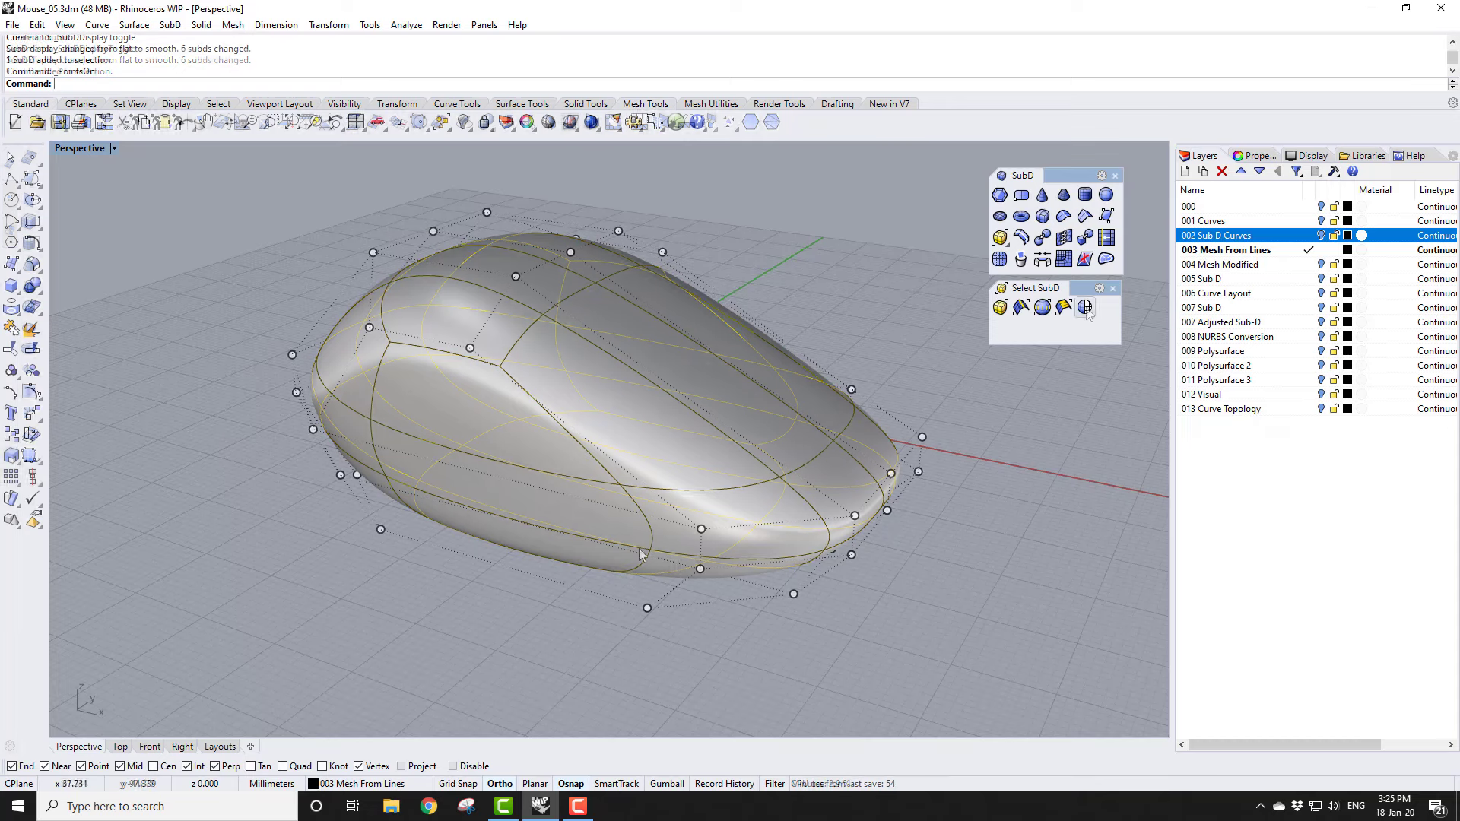
pyautogui.moveTo(354, 509); pyautogui.dragTo(289, 567, button='right')
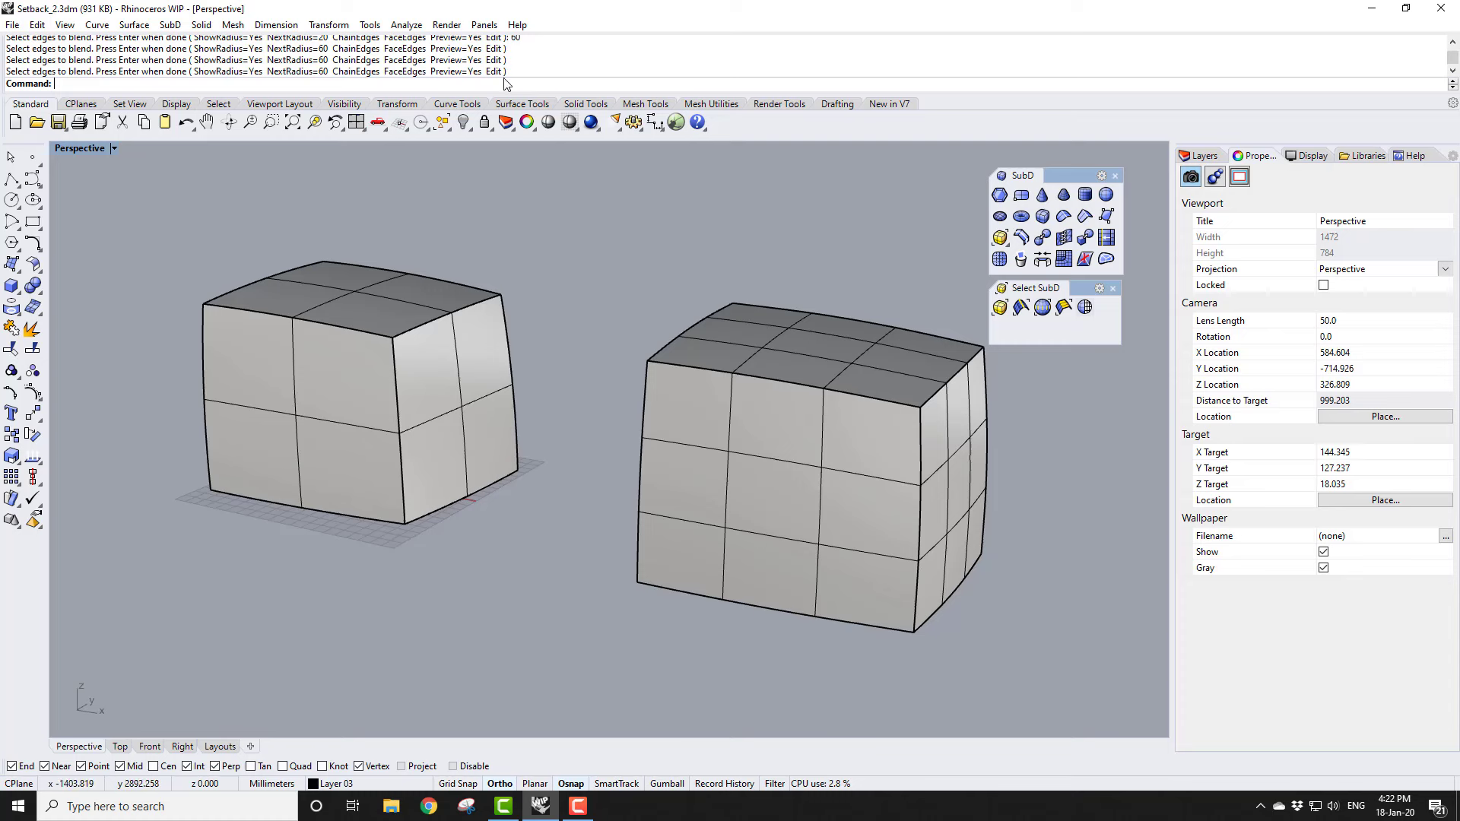
# Step: Start Blend Edge with a radius of 20 on the smaller box's upper edge along its side face
pyautogui.click(202, 25)
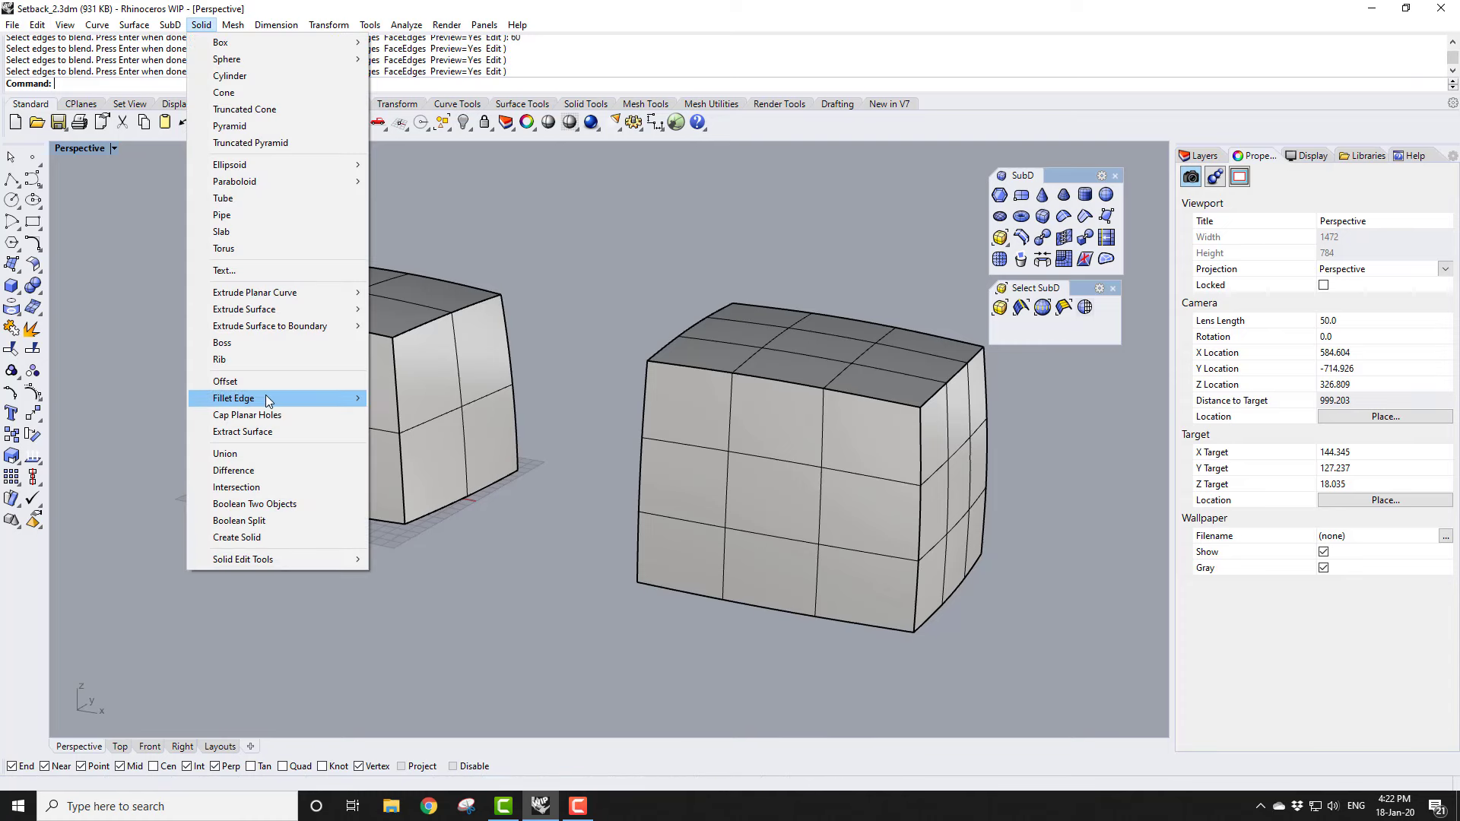
pyautogui.moveTo(266, 395)
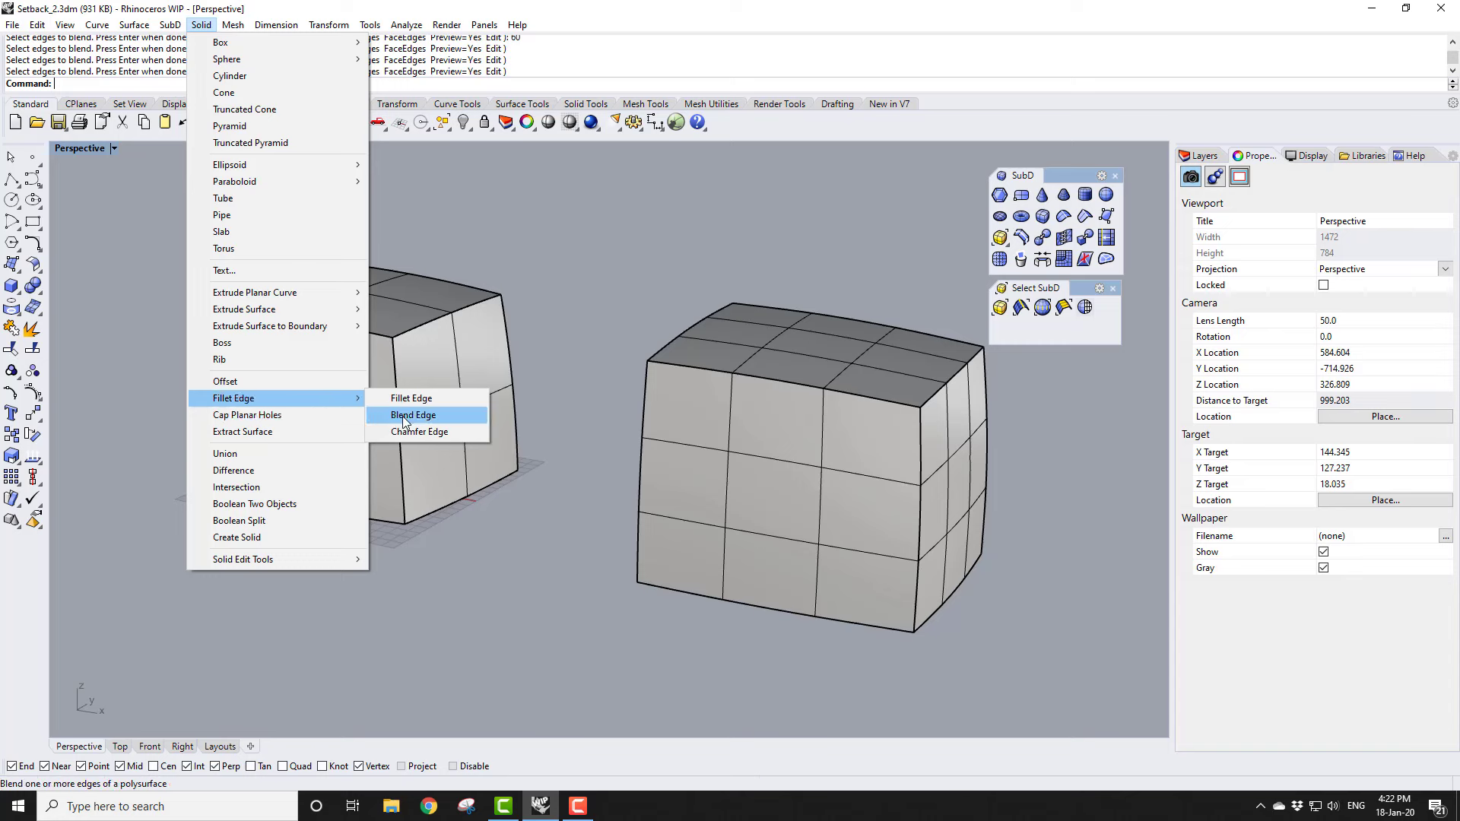
pyautogui.click(404, 416)
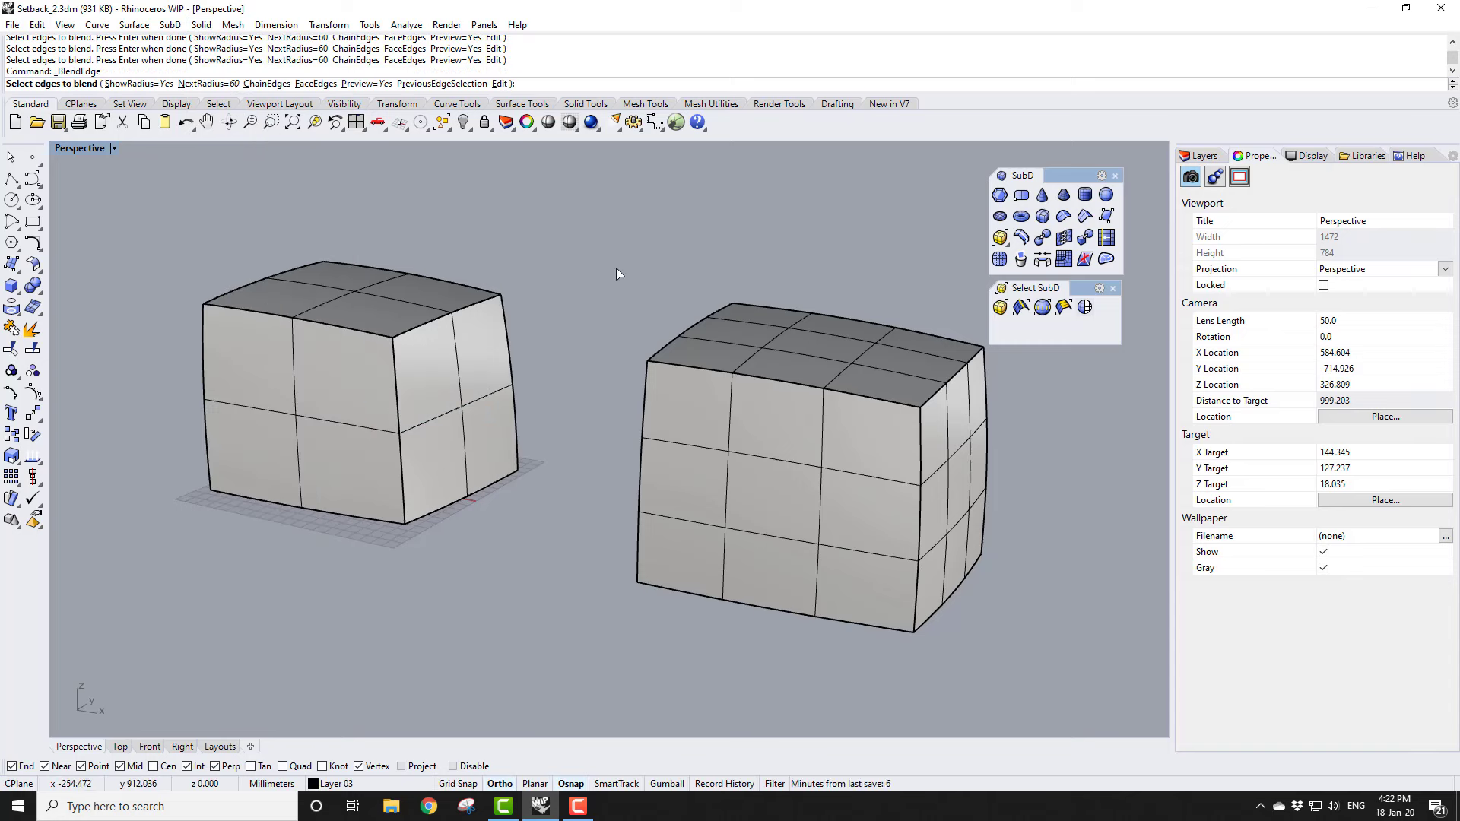
pyautogui.write('20')
pyautogui.press('Return')
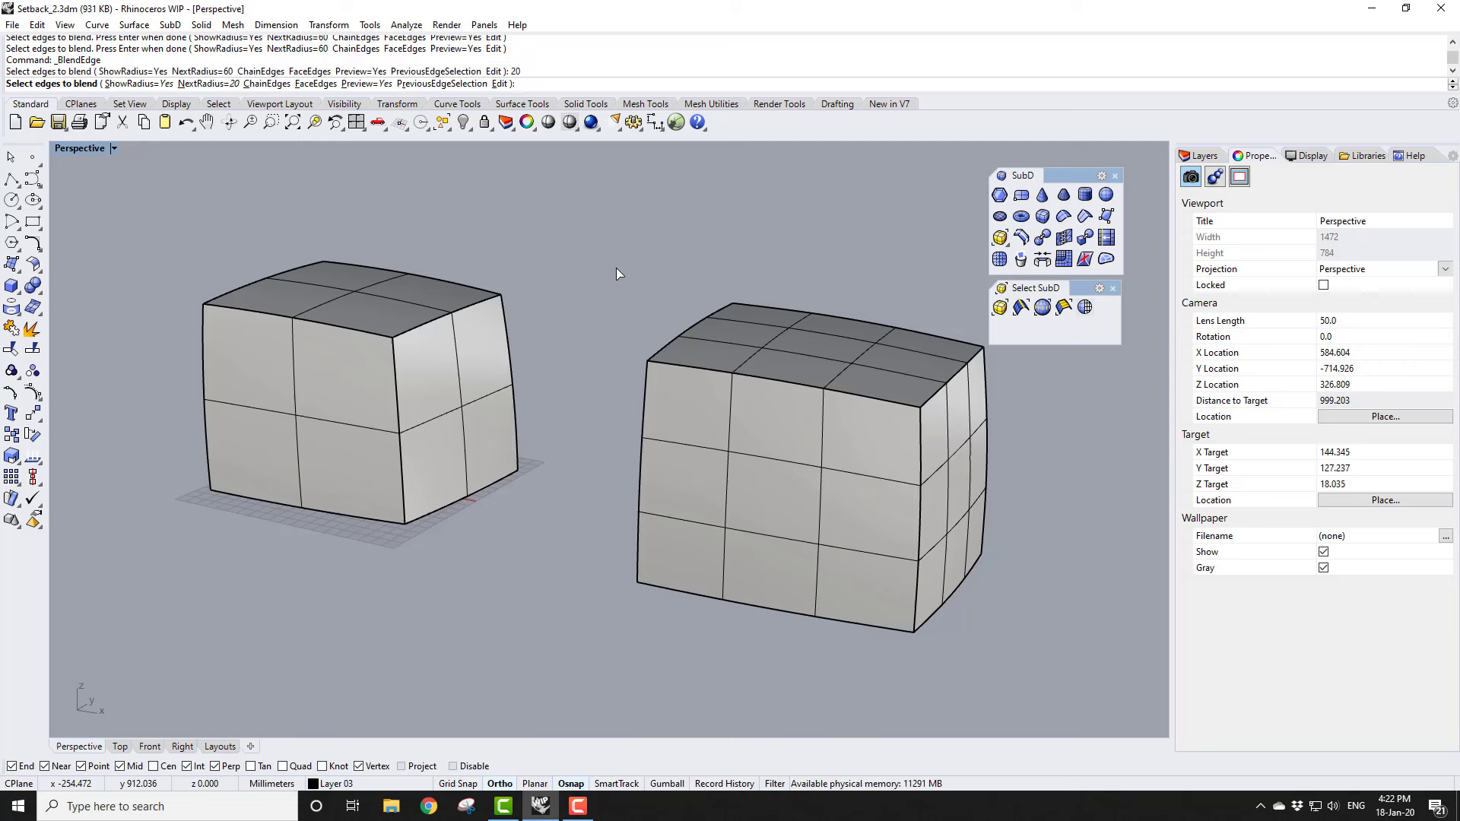
pyautogui.click(449, 315)
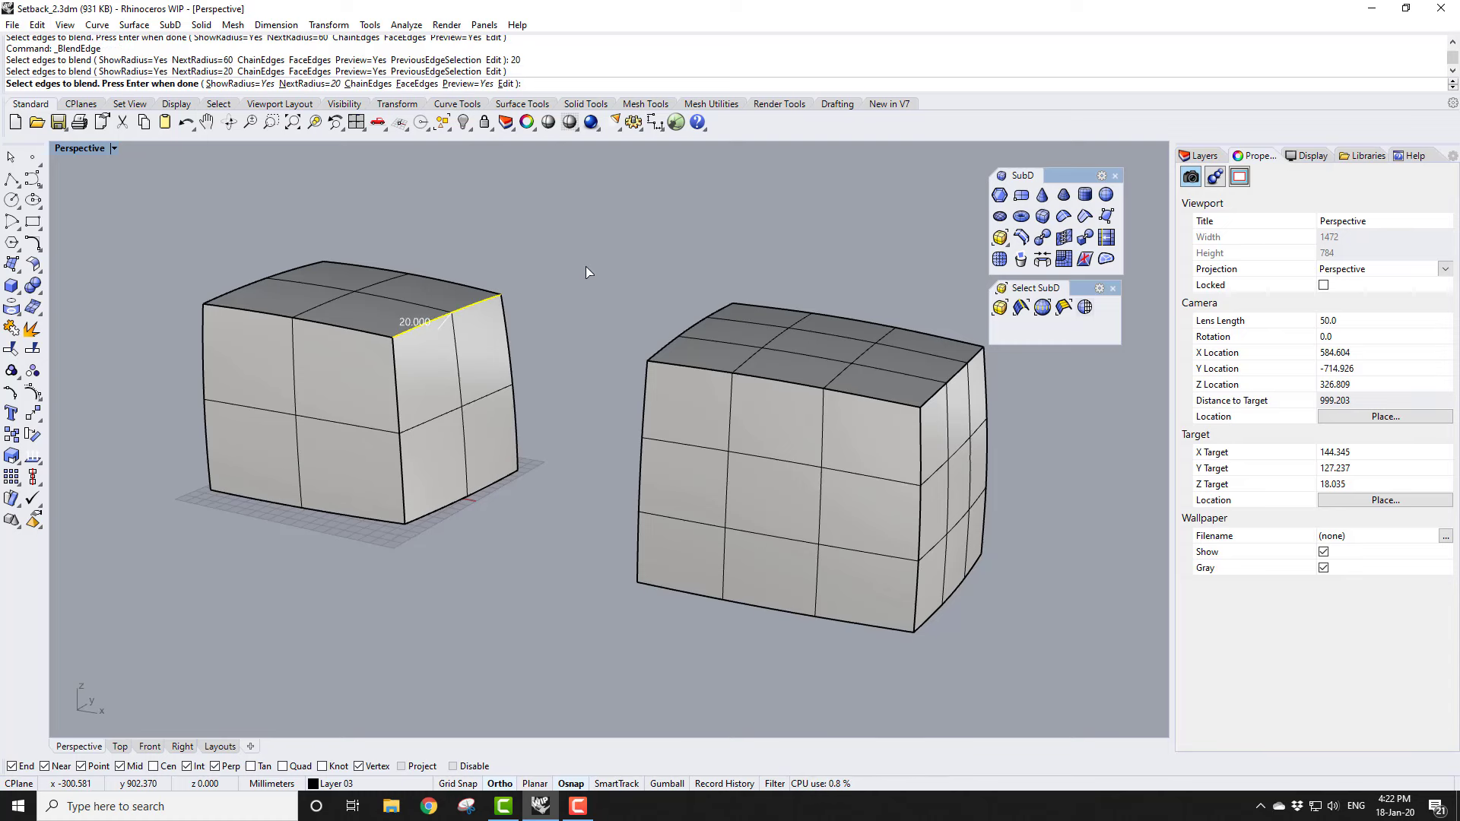
# Step: Add the box's upper front edge with radius 60 and its vertical corner edge with radius 50, and complete the rolling-ball edge blend
pyautogui.write('60')
pyautogui.press('Return')
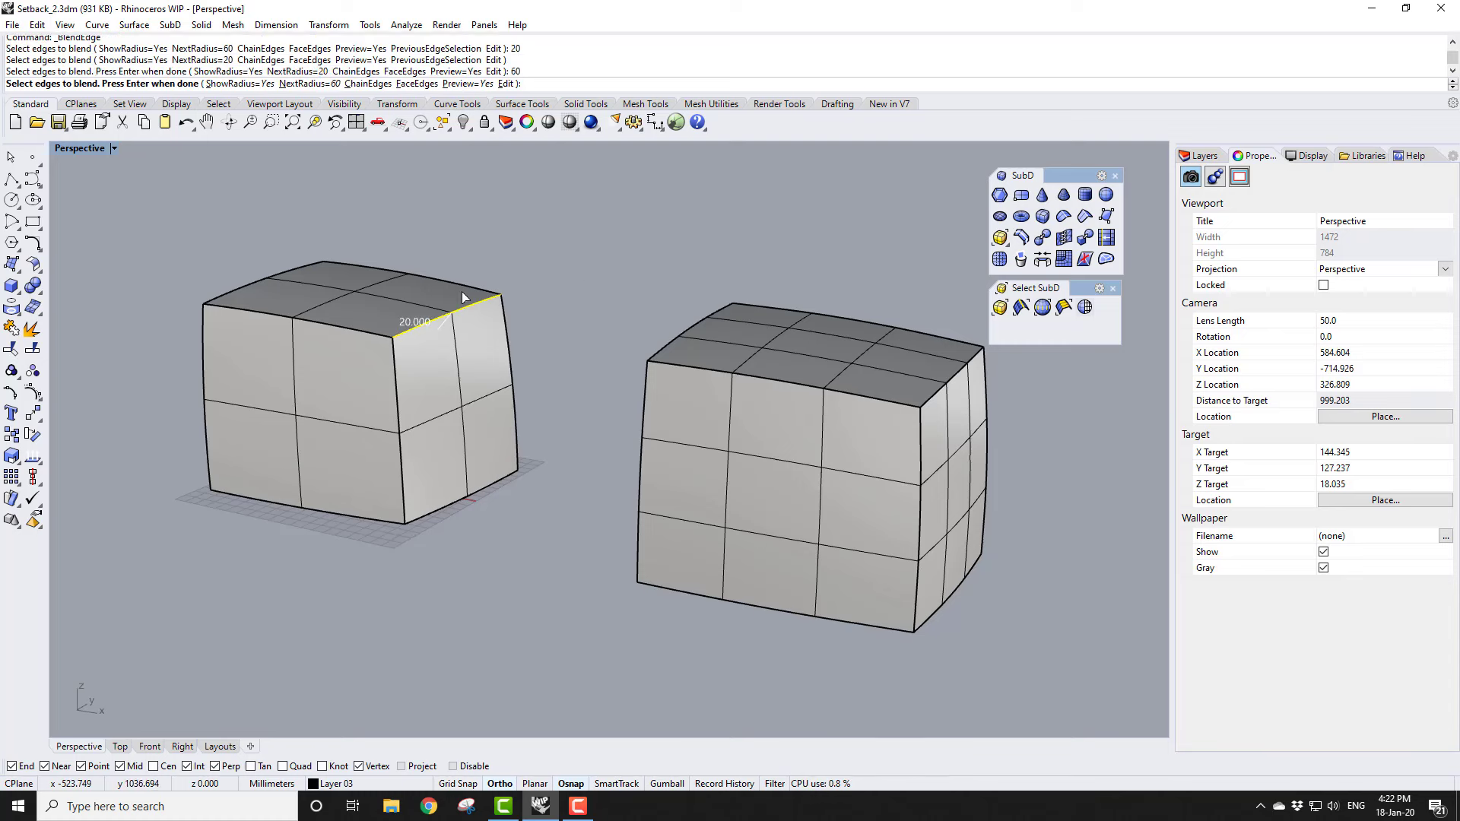
pyautogui.click(384, 334)
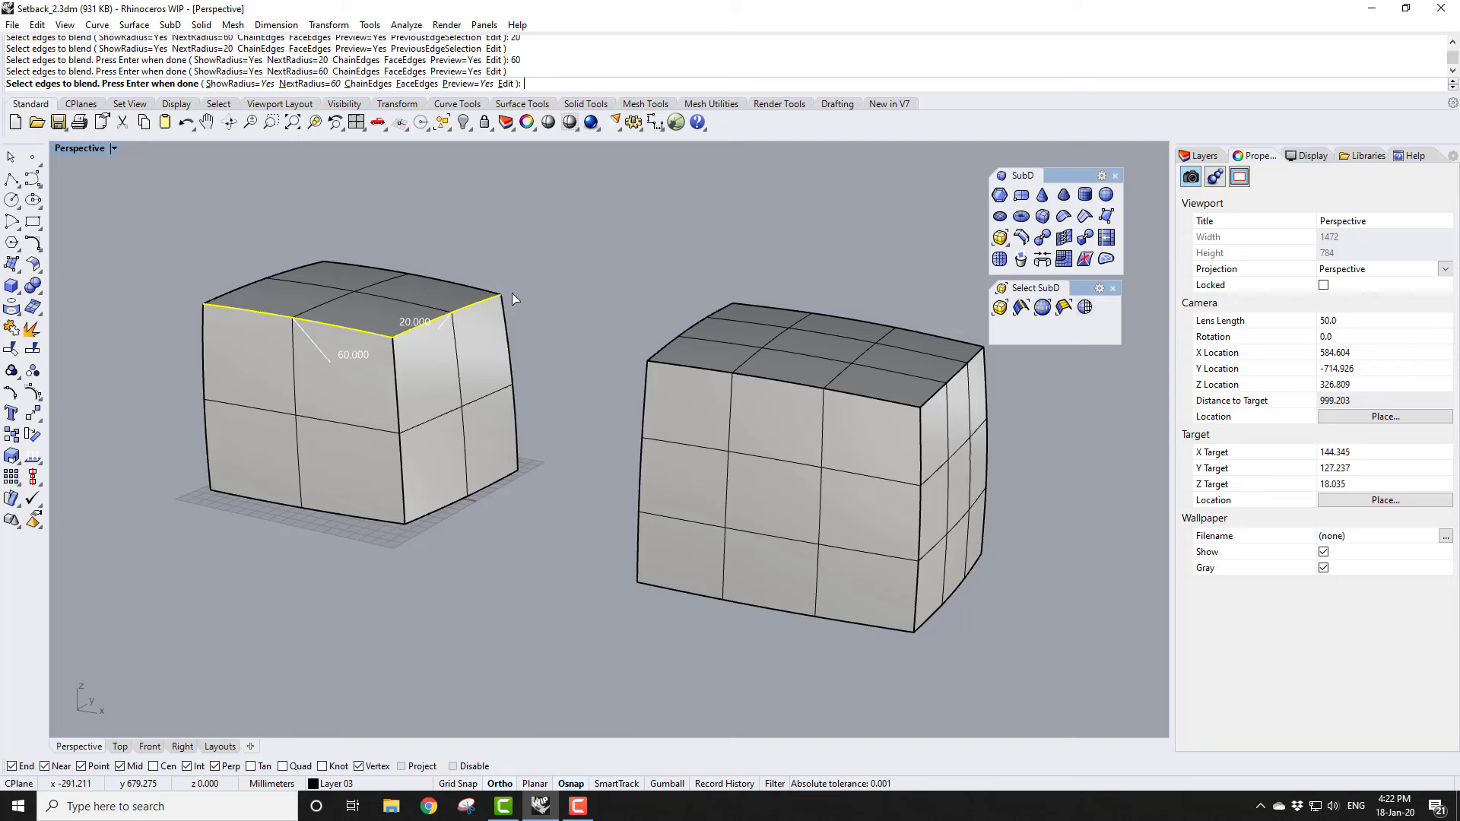
pyautogui.write('50')
pyautogui.press('Return')
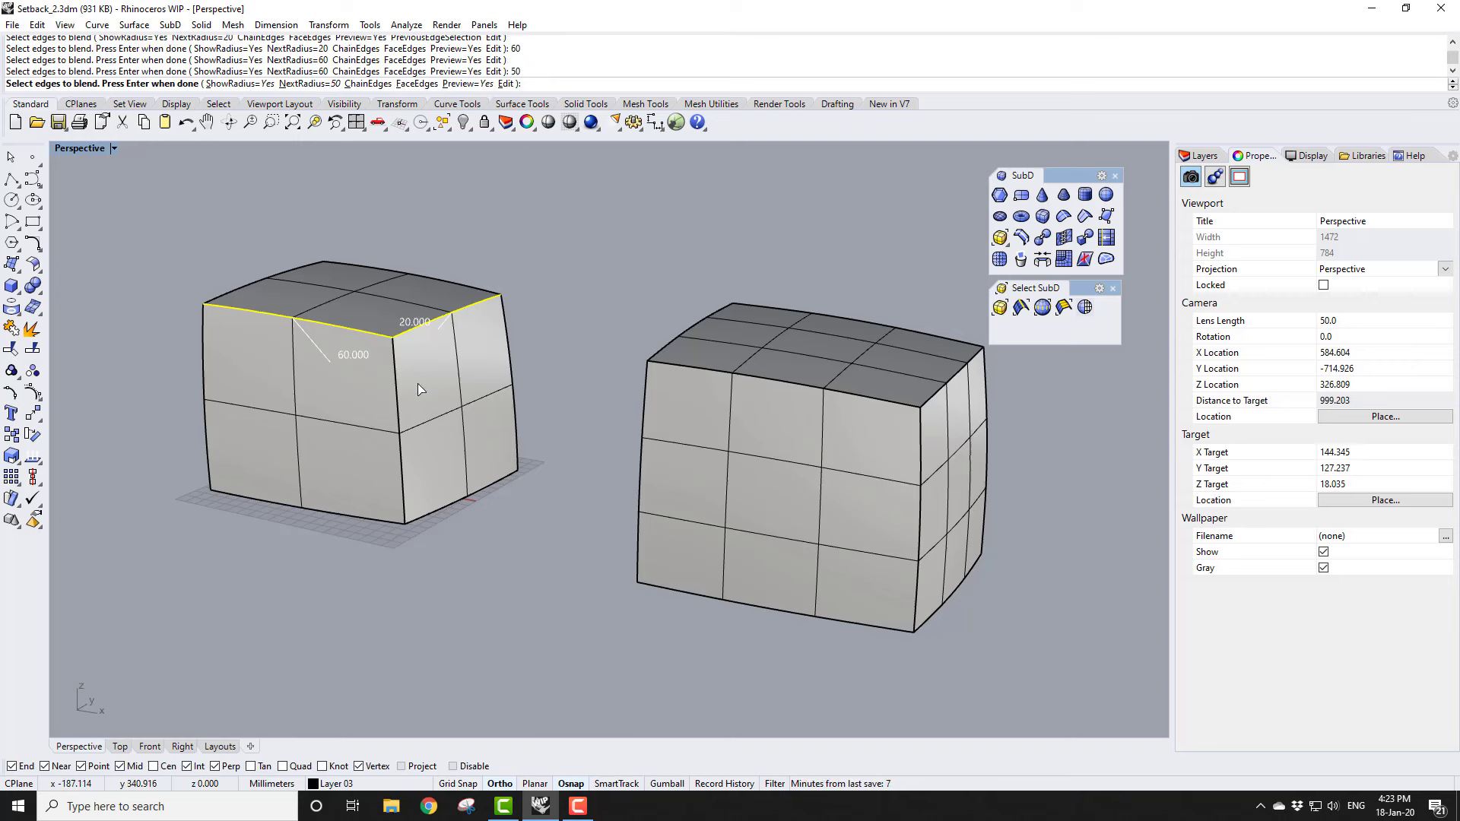
pyautogui.click(397, 399)
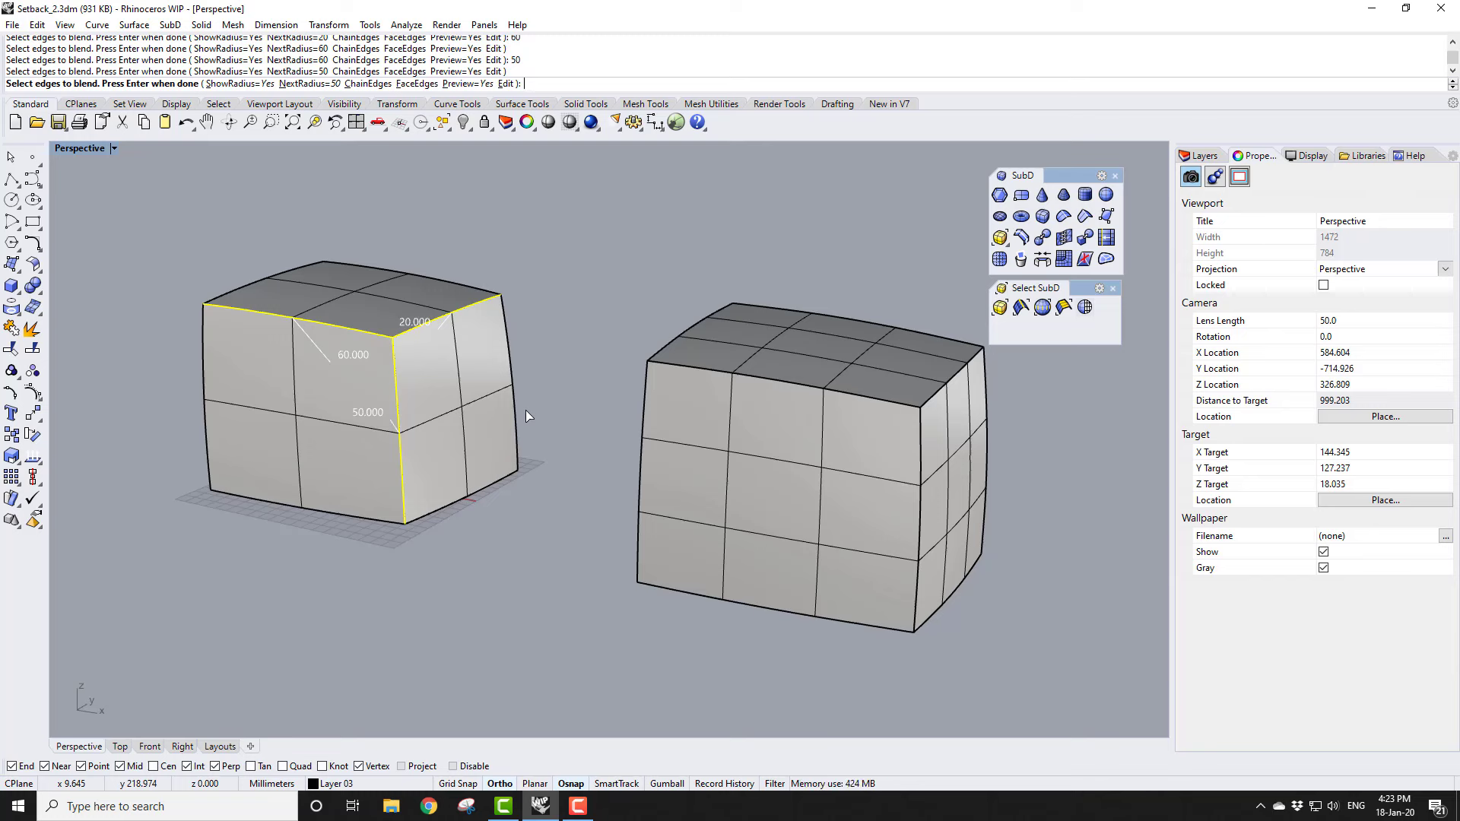
pyautogui.press('Return')
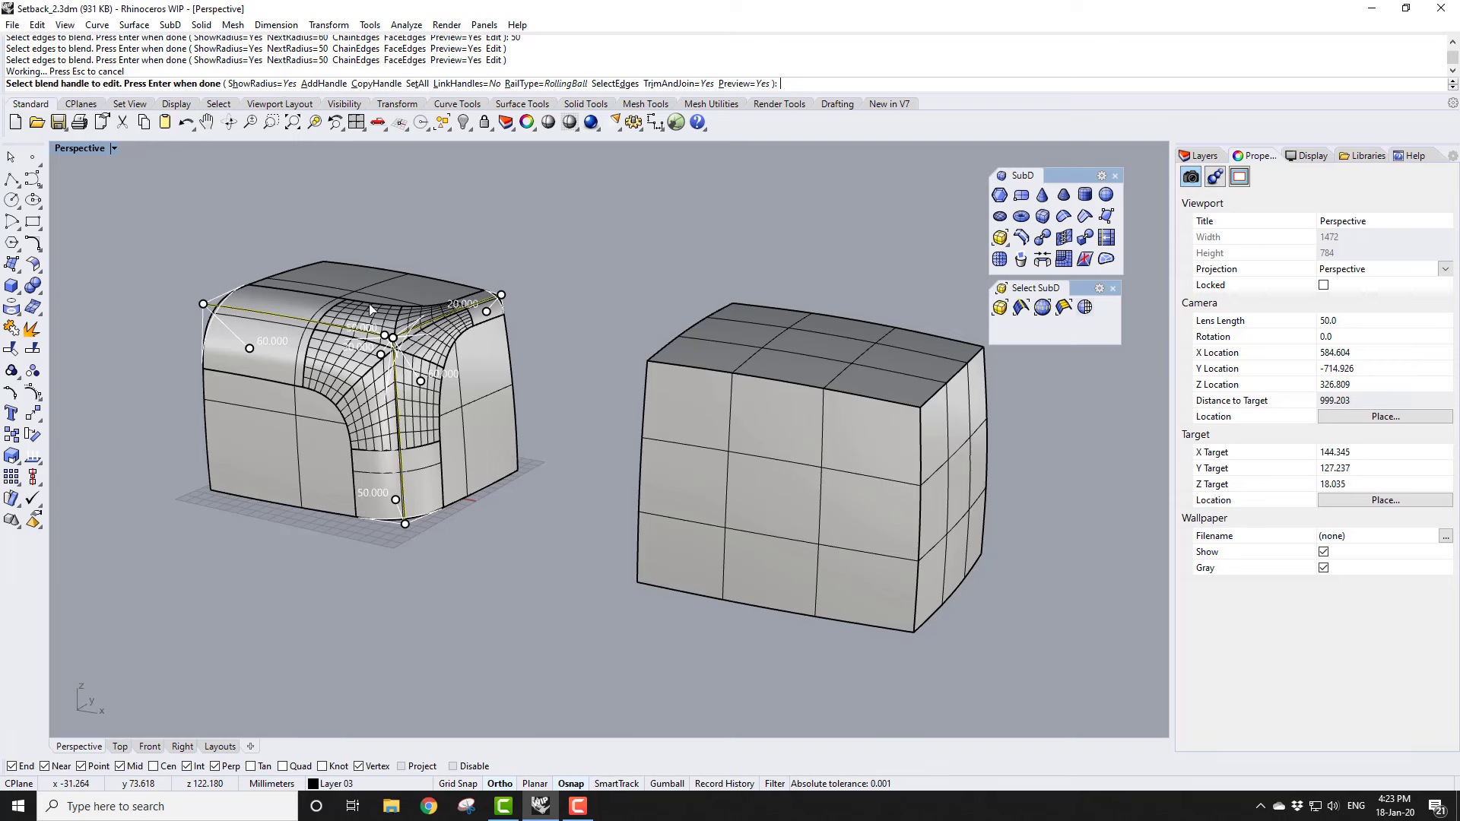
pyautogui.rightClick(447, 580)
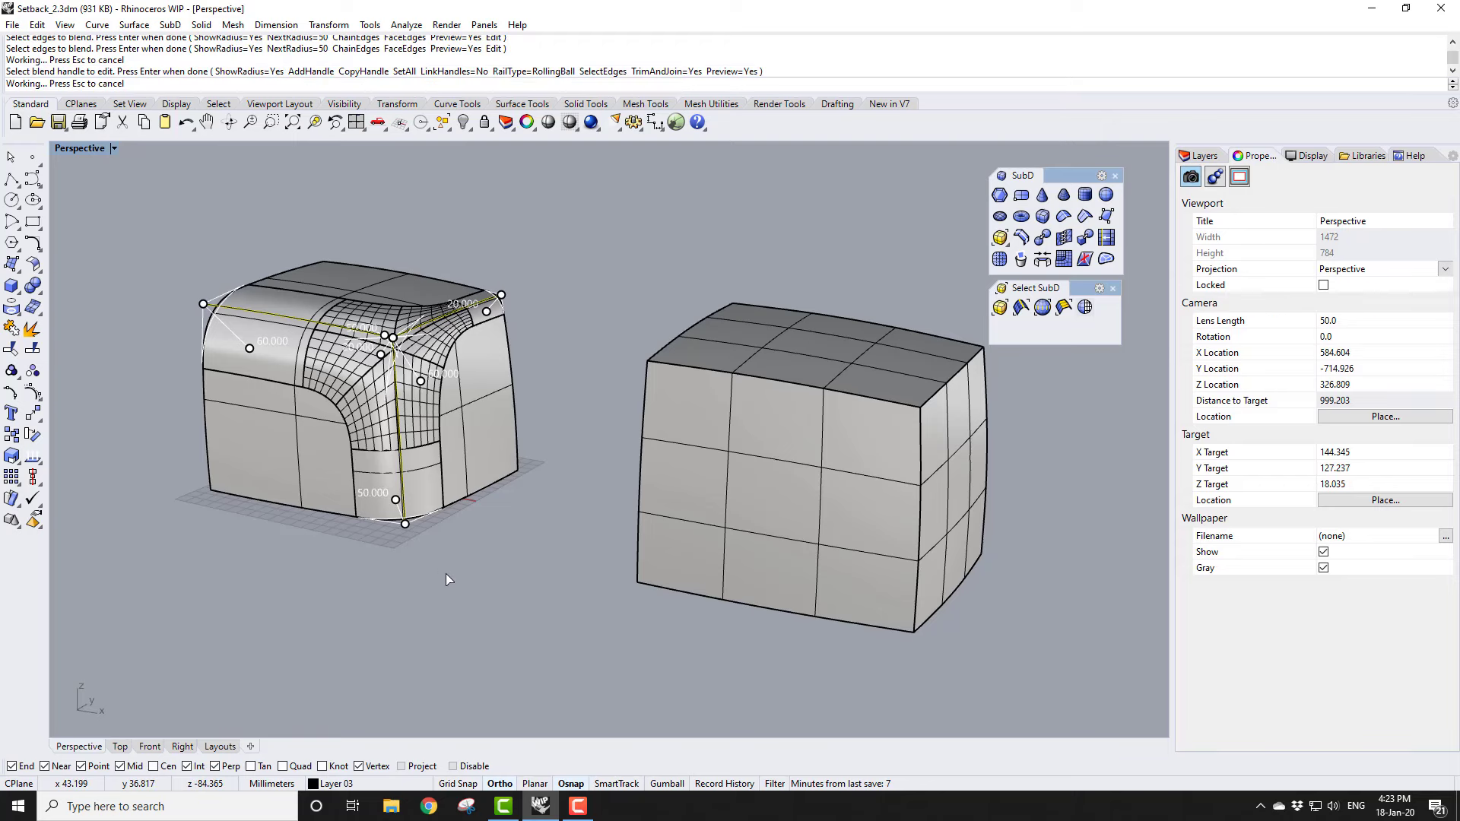
pyautogui.moveTo(476, 577)
pyautogui.mouseDown(button='right')
pyautogui.moveTo(383, 567)
pyautogui.moveTo(465, 575)
pyautogui.mouseUp(button='right')
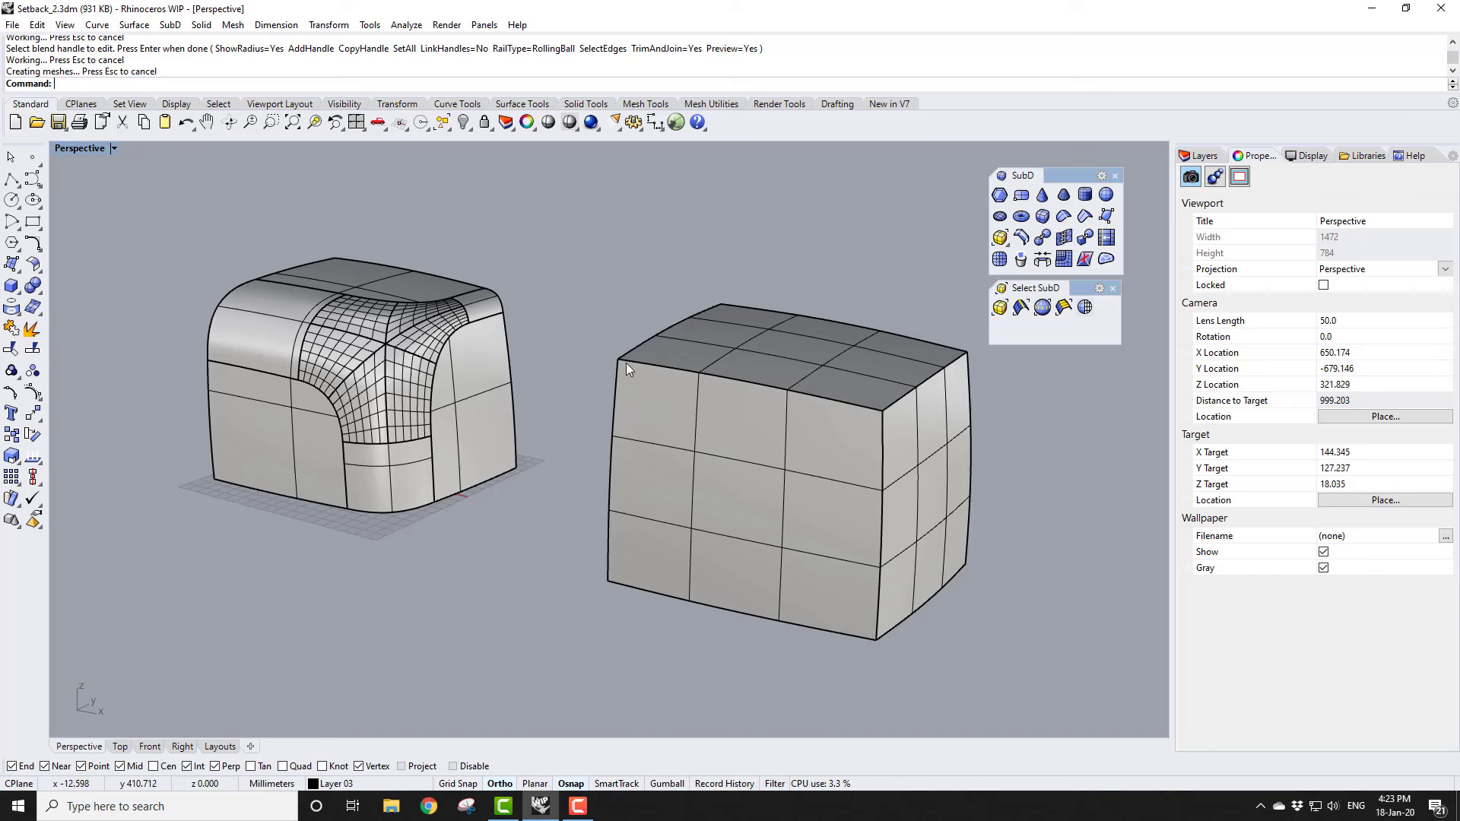
# Step: Place point objects at the blended box's lower front corner and at both outer end corners of the 60 mm blend
pyautogui.click(32, 156)
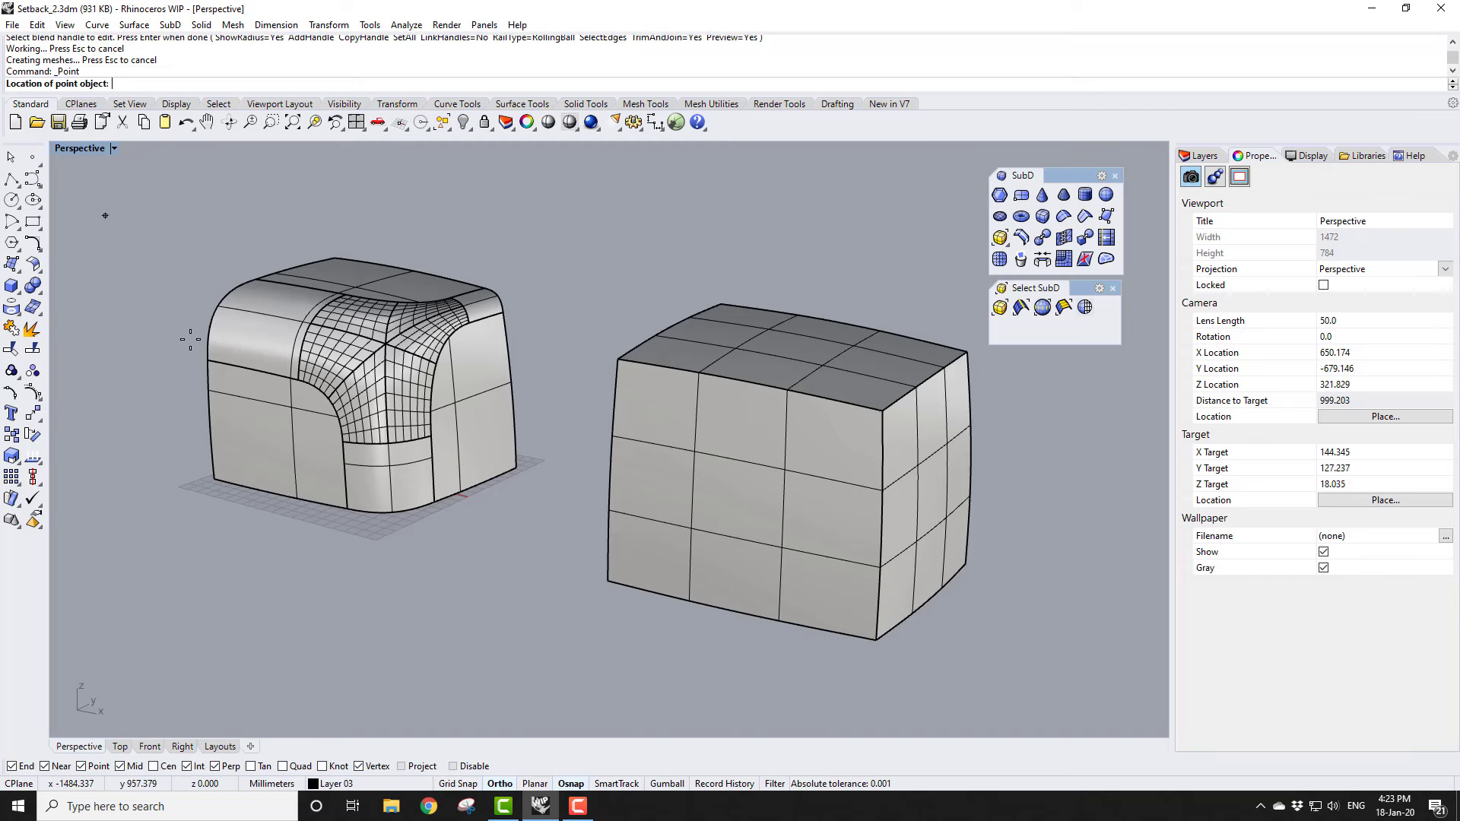
pyautogui.click(214, 479)
pyautogui.rightClick(189, 336)
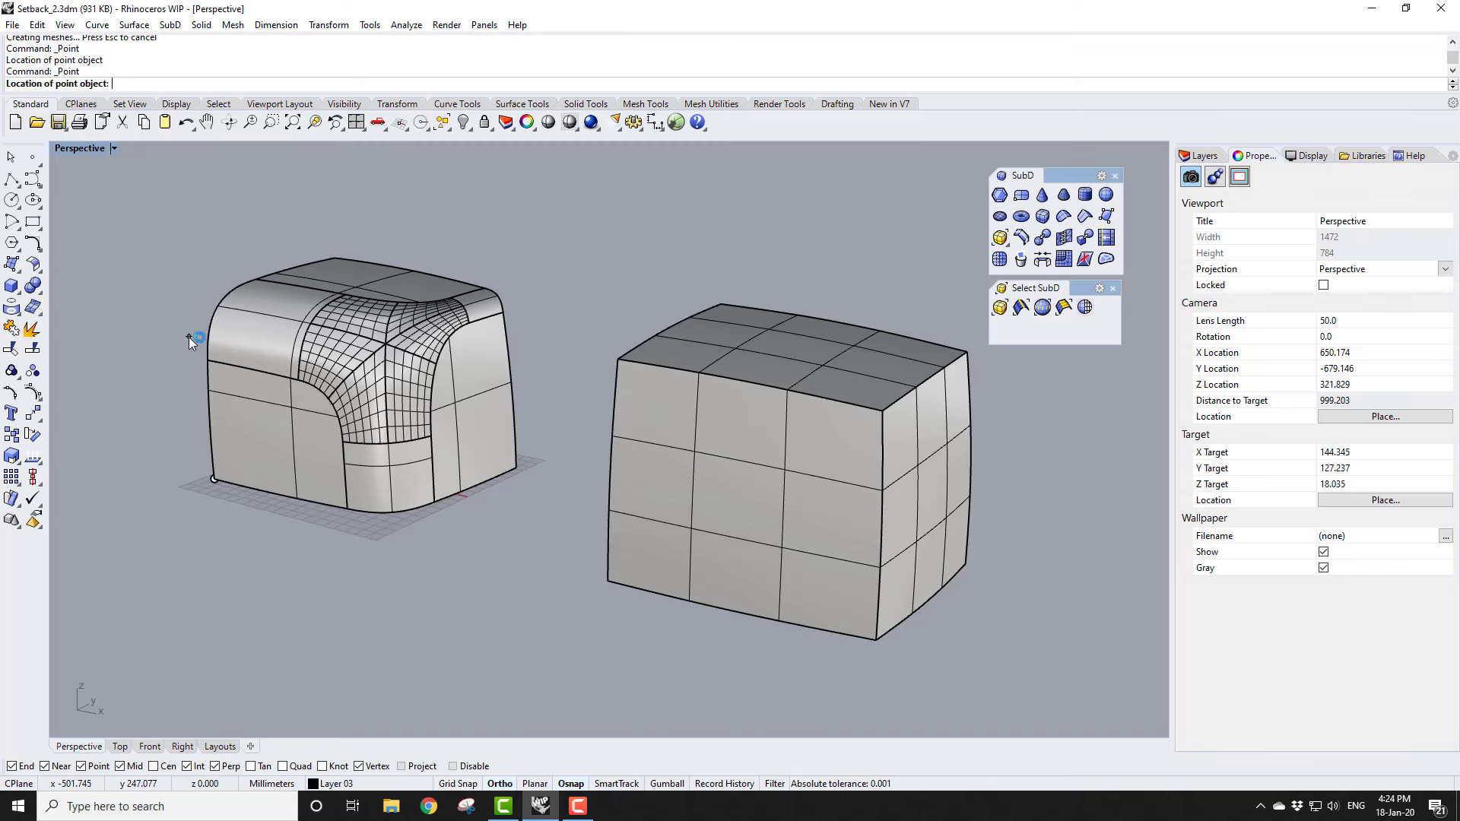
pyautogui.click(207, 359)
pyautogui.rightClick(225, 270)
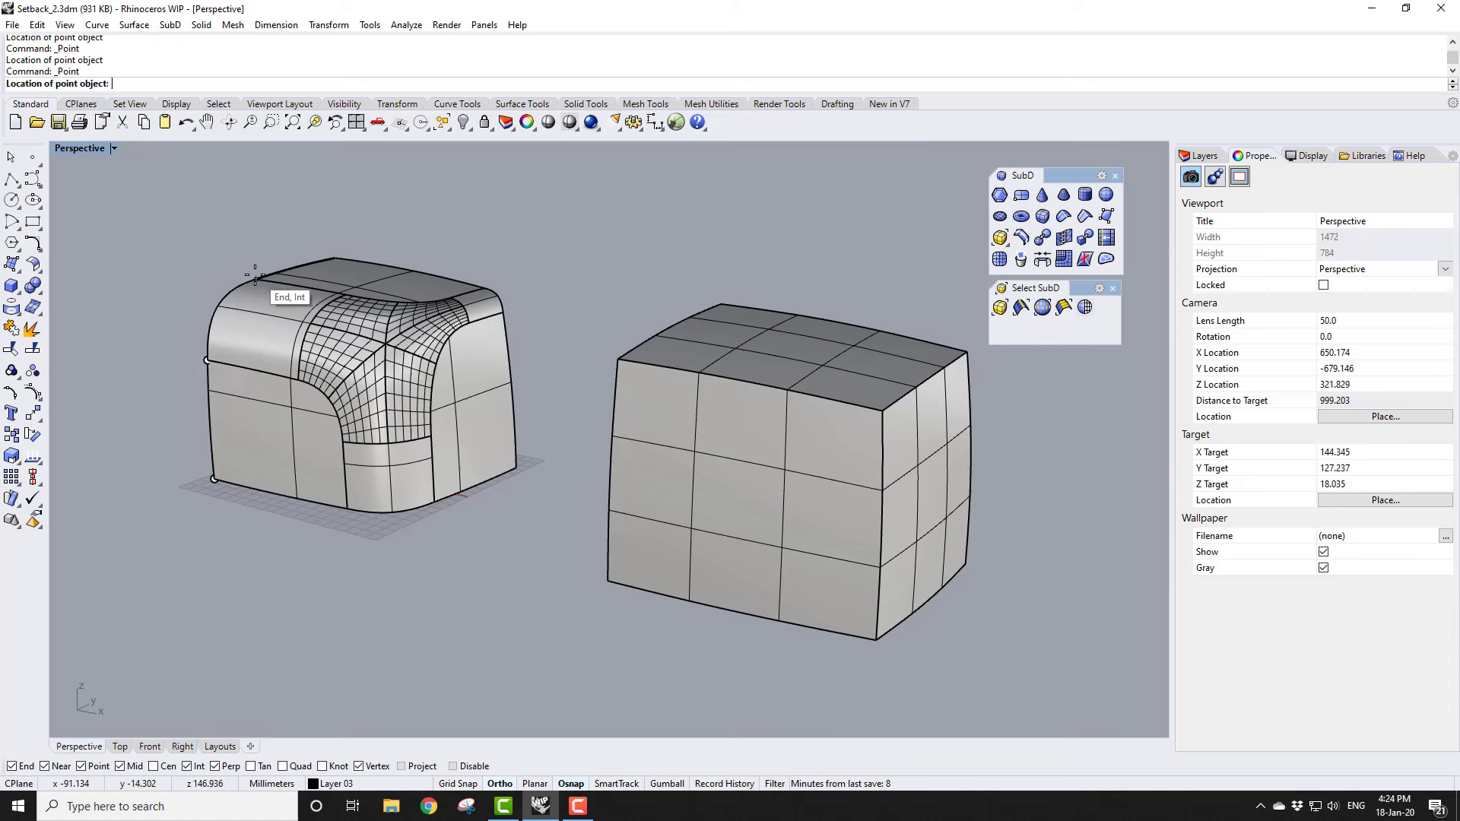
pyautogui.click(257, 277)
# Step: Place point objects at the two outer end corners of the 20 mm blend and the two lower end corners of the 50 mm blend
pyautogui.rightClick(468, 277)
pyautogui.click(491, 289)
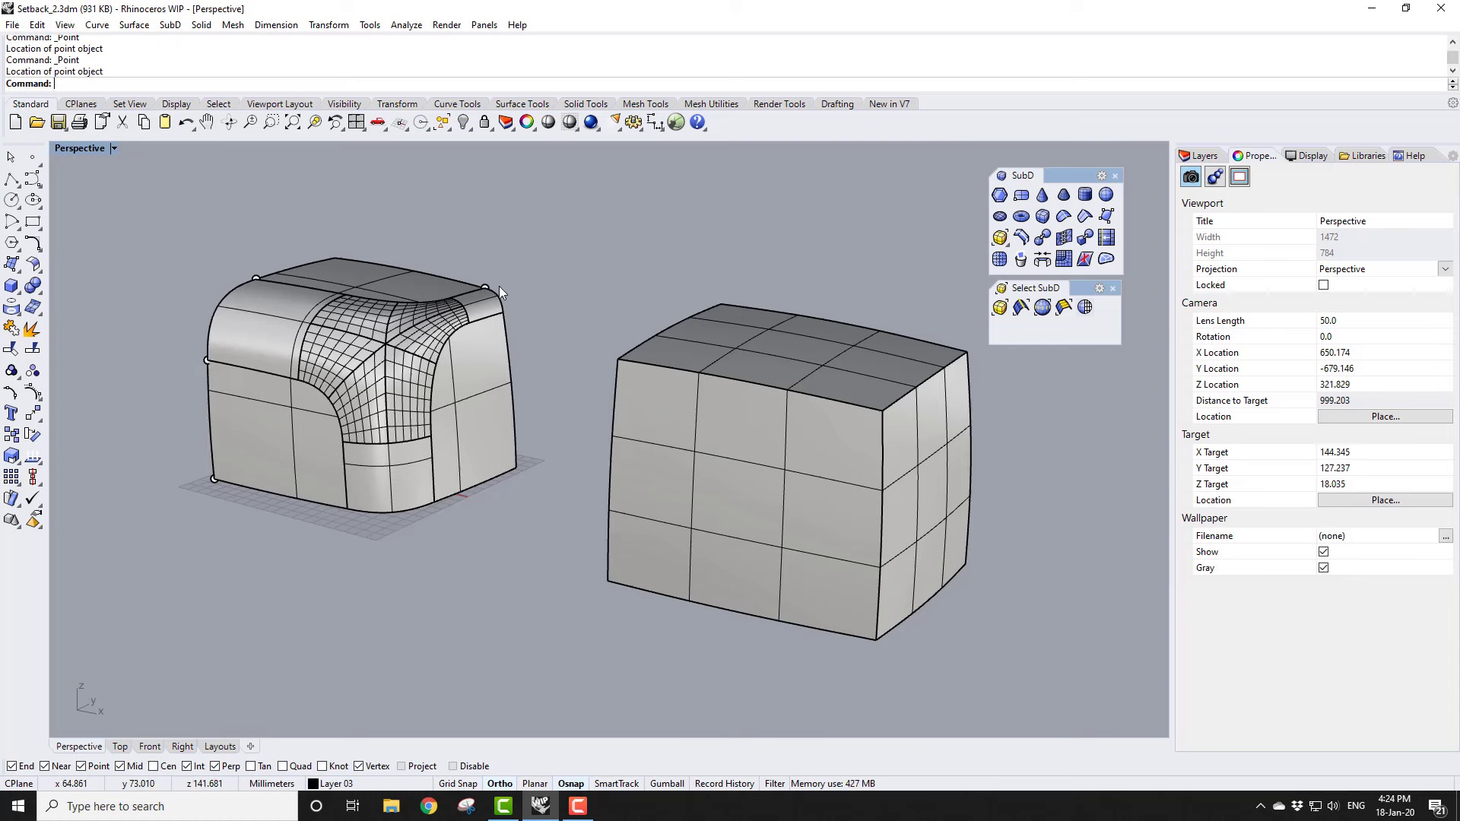
pyautogui.rightClick(524, 309)
pyautogui.click(505, 312)
pyautogui.rightClick(368, 563)
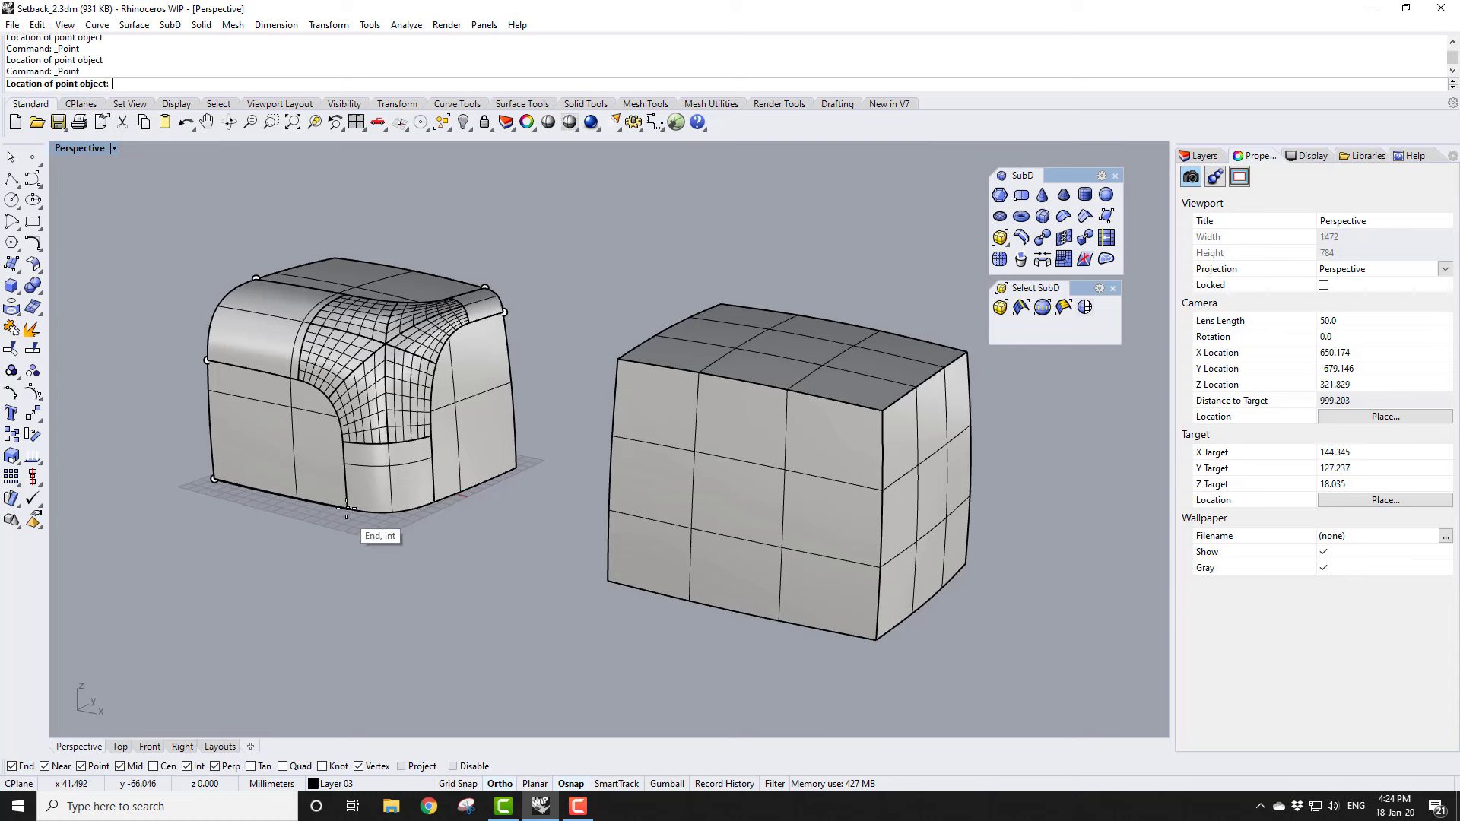
pyautogui.click(347, 508)
pyautogui.rightClick(365, 517)
pyautogui.click(435, 502)
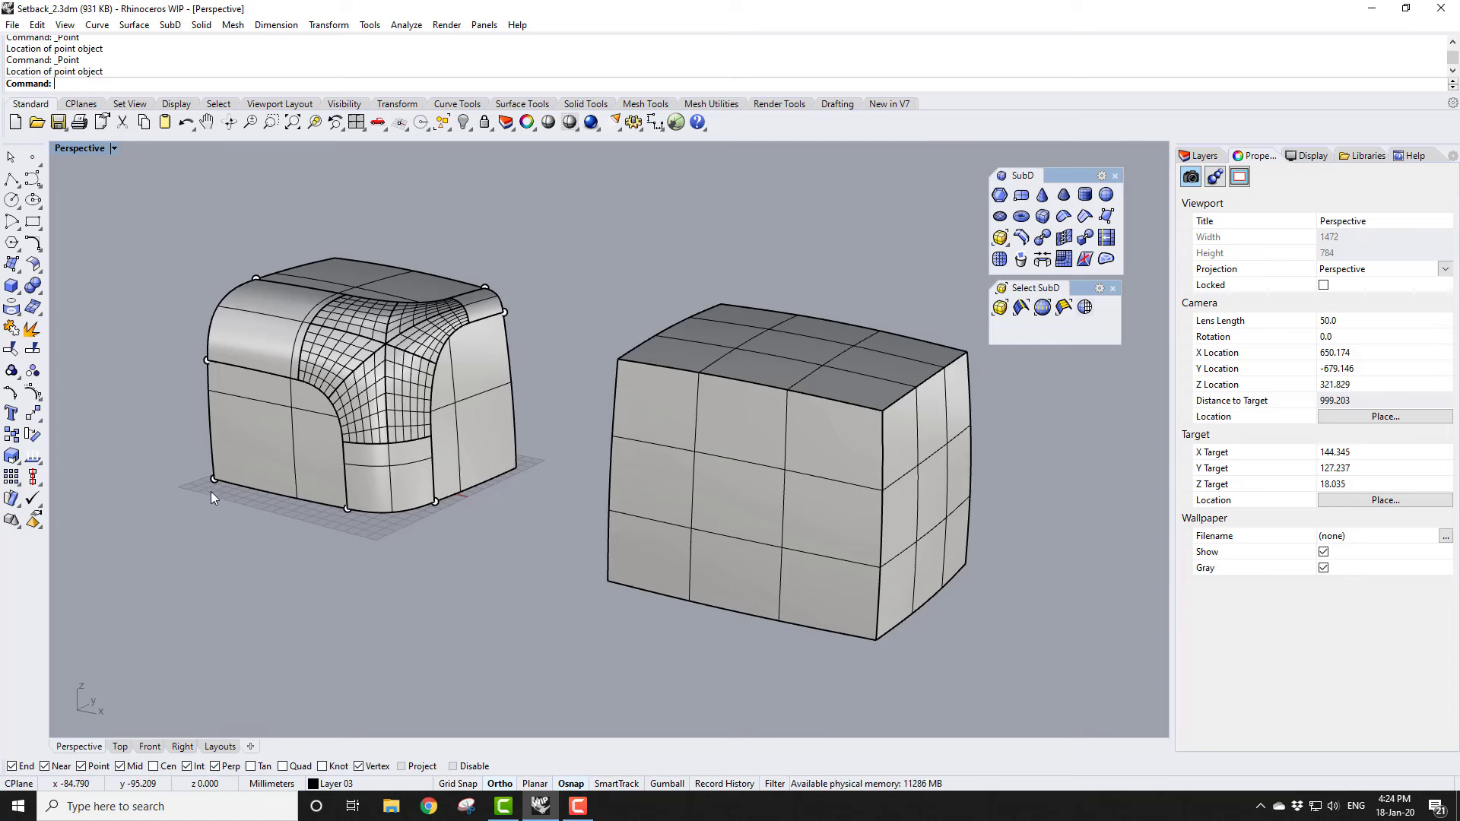
# Step: Move all seven point objects from the blended box's lower front corner to the matching corner of the unblended box
pyautogui.moveTo(144, 213); pyautogui.dragTo(342, 566)
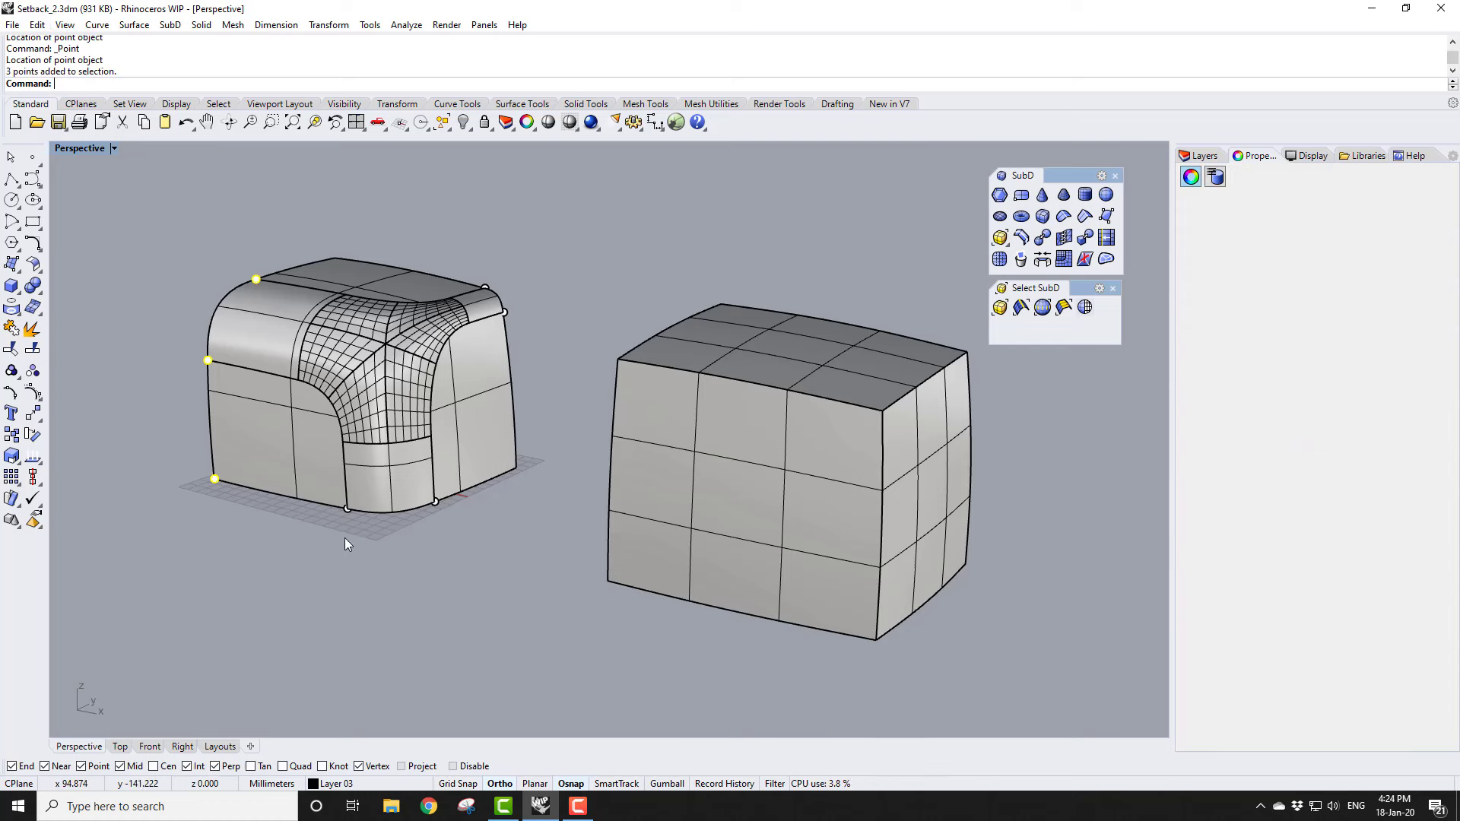
pyautogui.moveTo(292, 216); pyautogui.dragTo(529, 532)
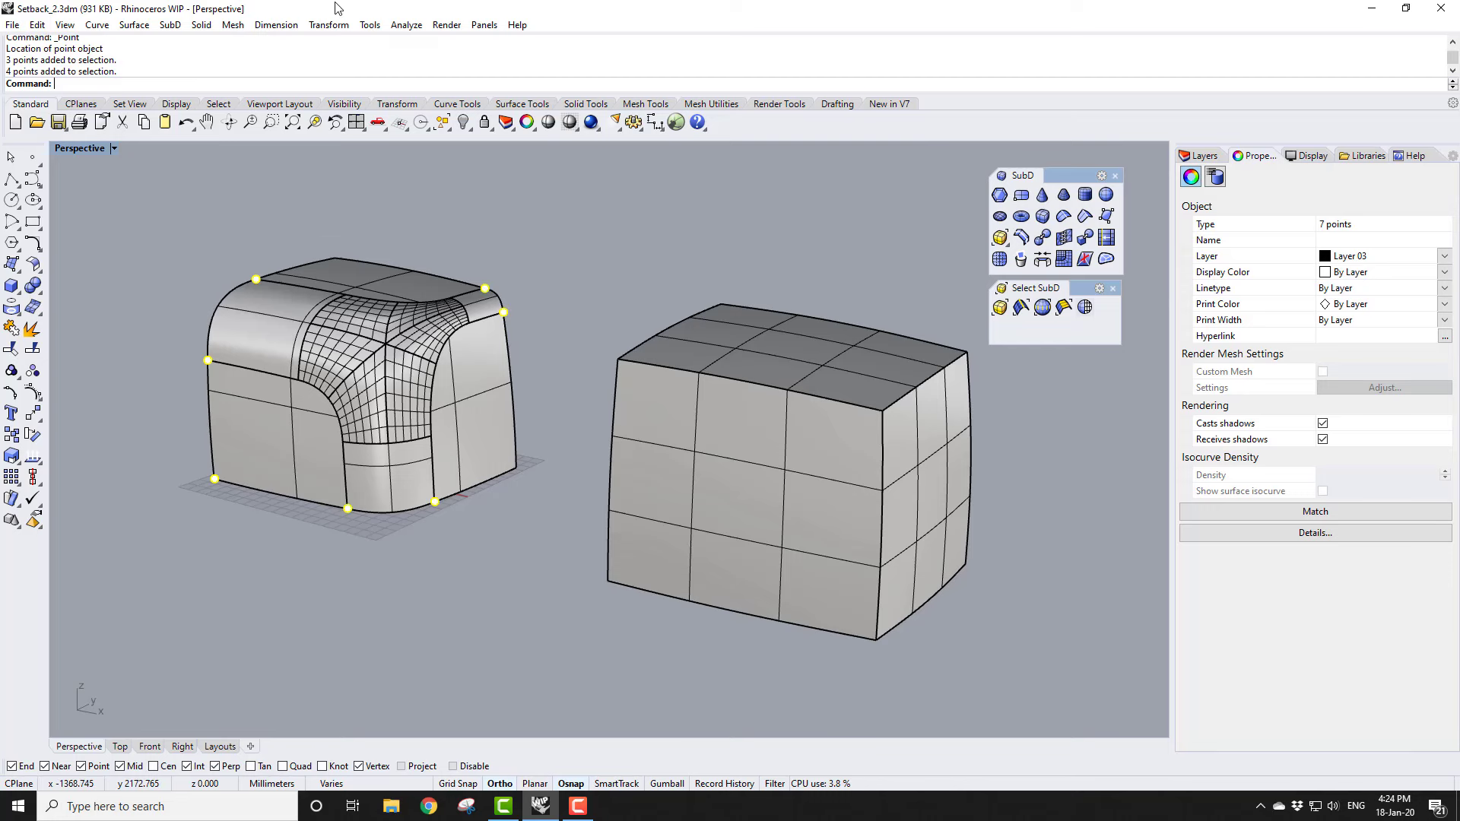
pyautogui.click(329, 24)
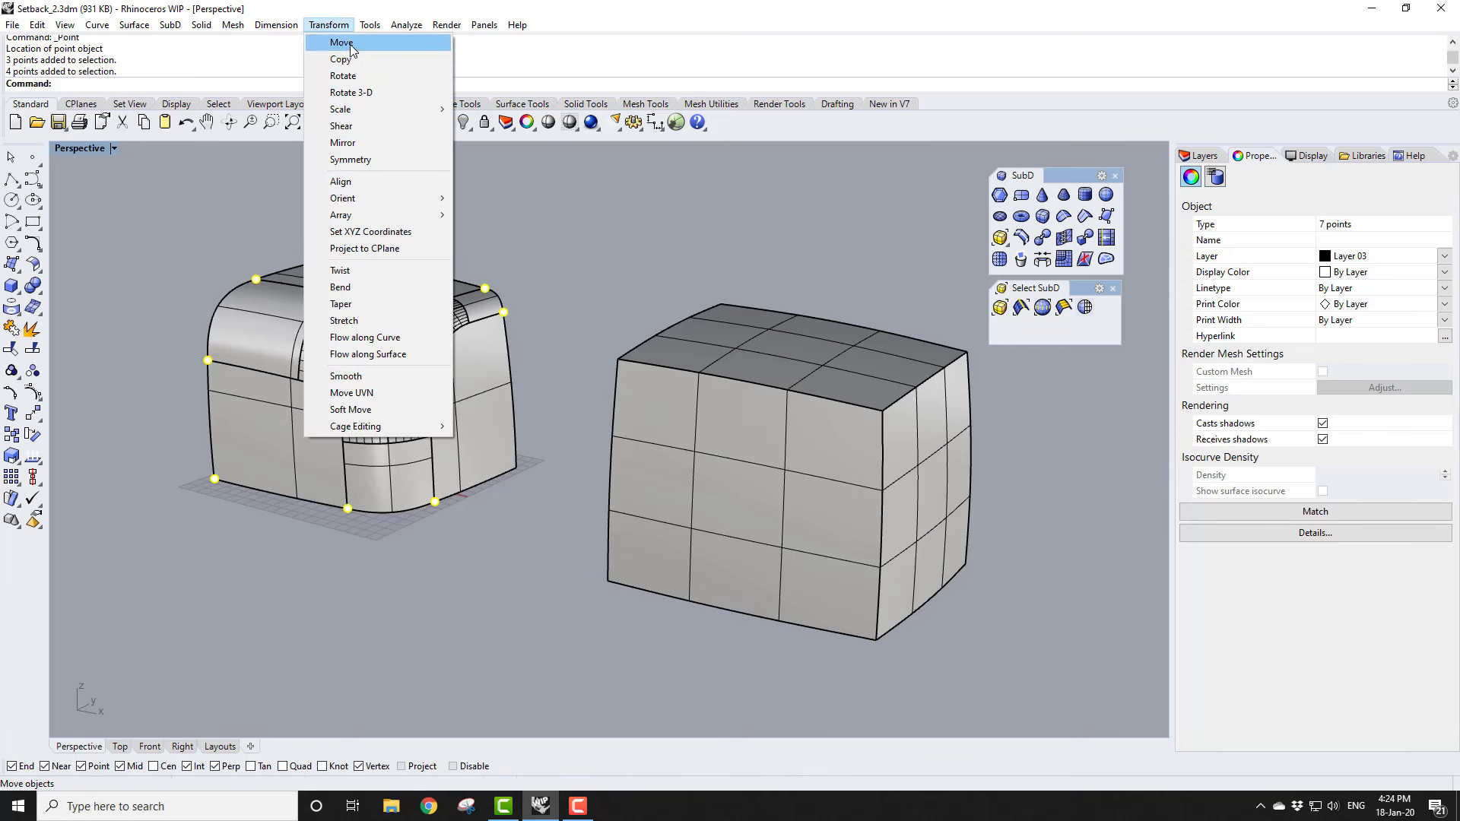
pyautogui.click(342, 42)
pyautogui.click(215, 479)
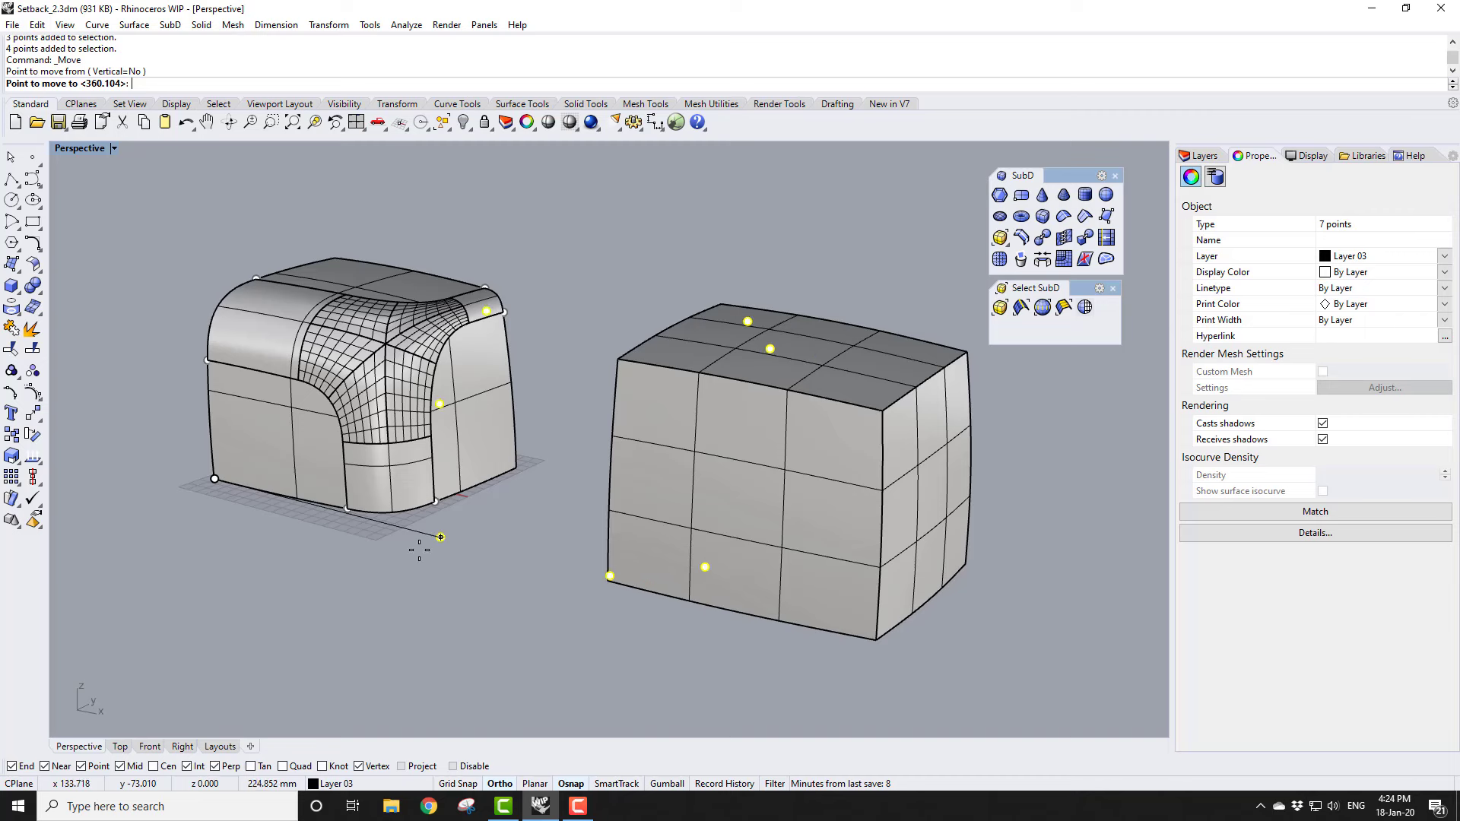
pyautogui.click(608, 582)
pyautogui.click(526, 600)
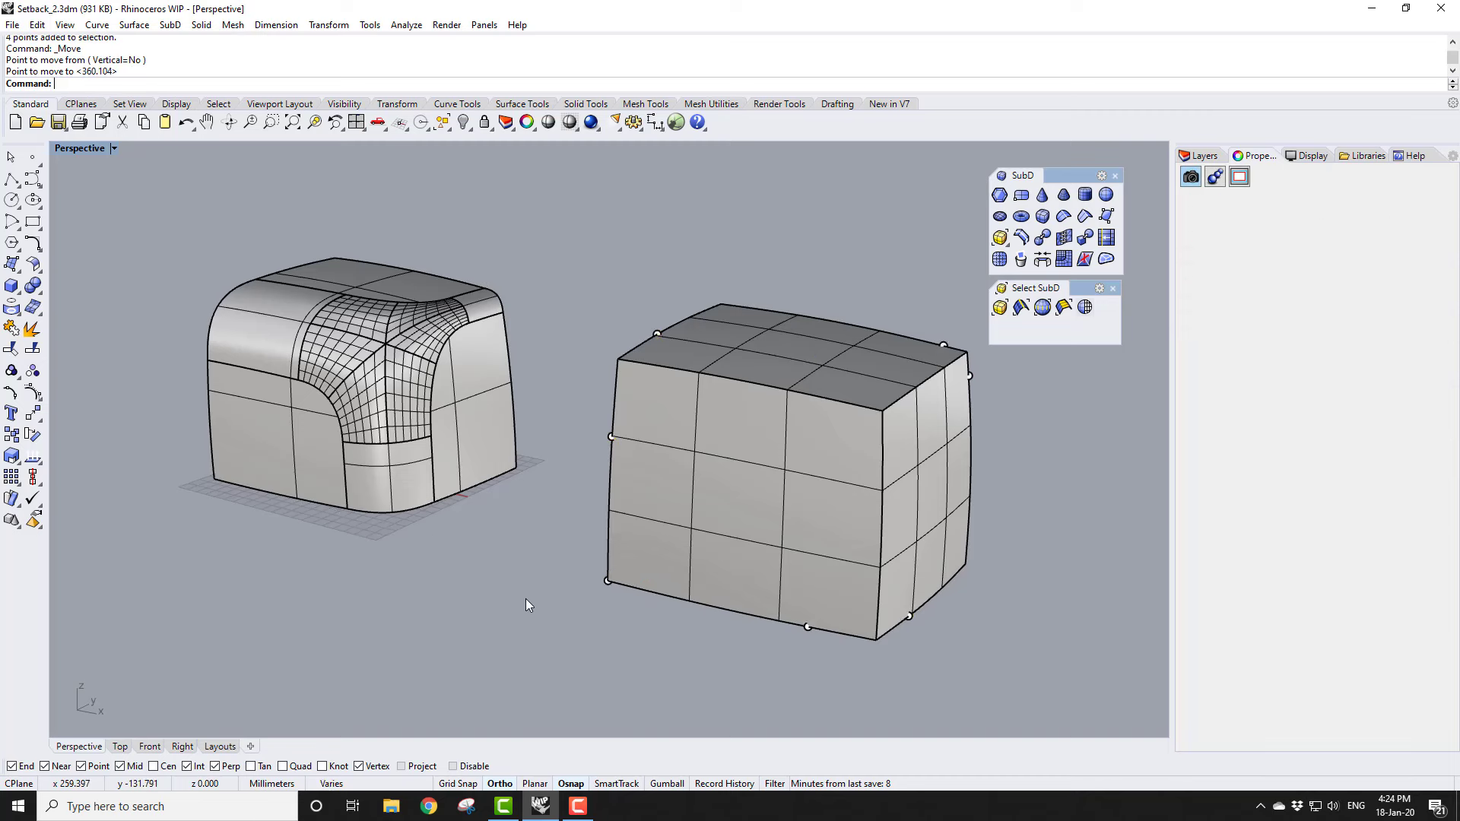
# Step: Remove the creases from the second box's upper front edge, upper side edge and the vertical corner edge between them
pyautogui.scroll(-3, 532, 504)
pyautogui.scroll(2, 540, 495)
pyautogui.scroll(2, 556, 519)
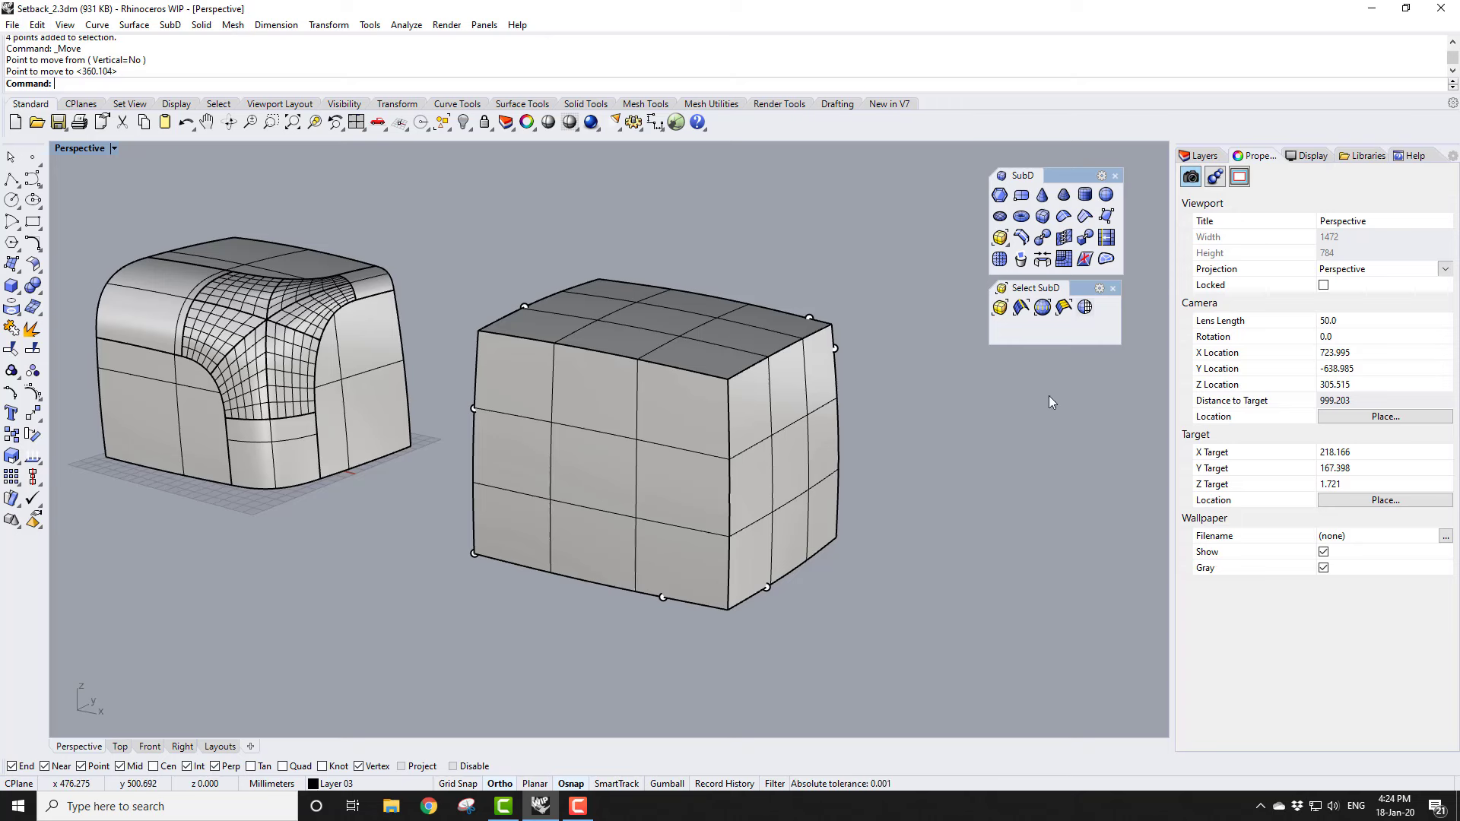
pyautogui.click(1064, 218)
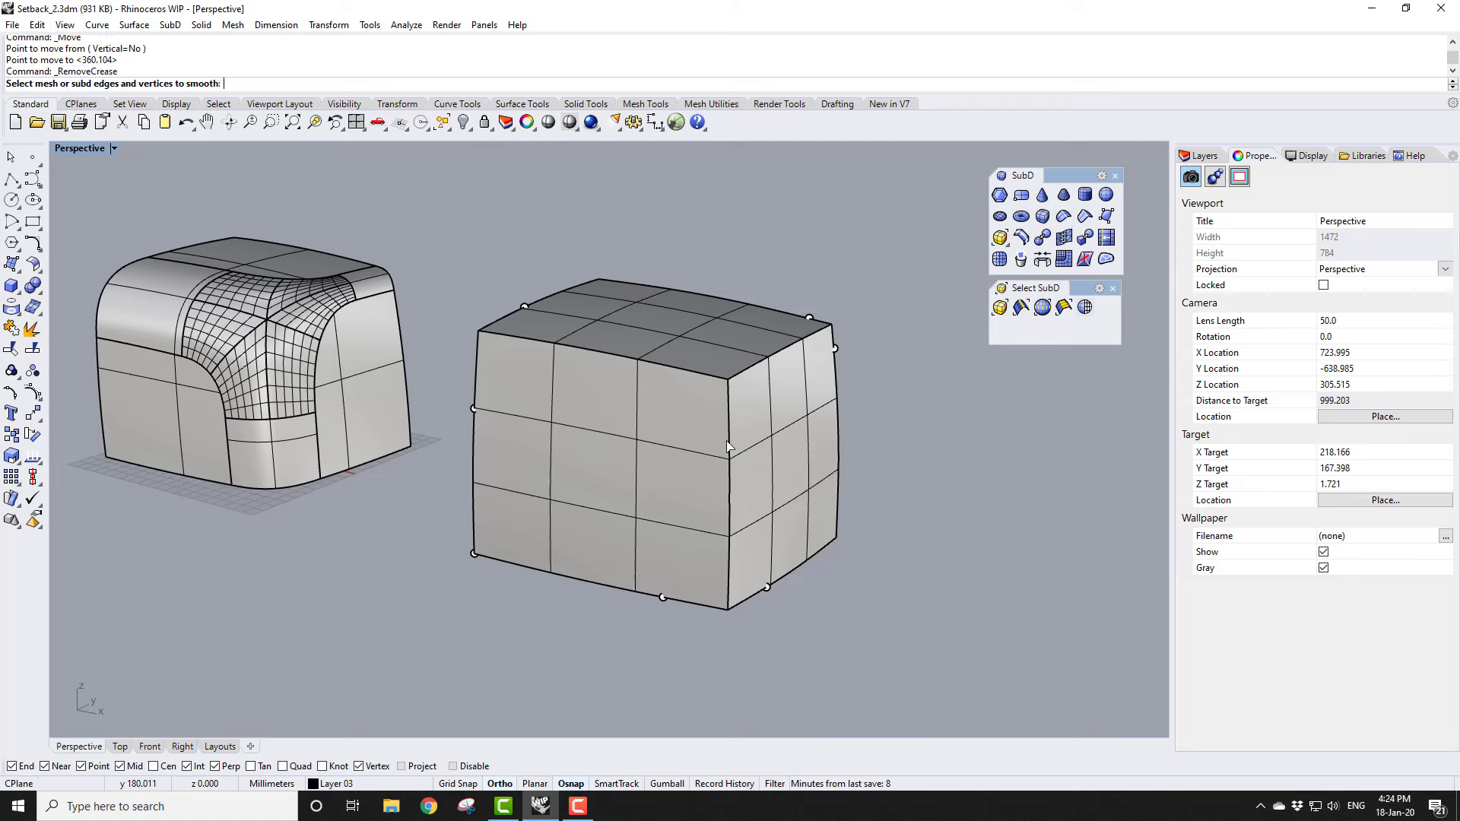
pyautogui.doubleClick(710, 376)
pyautogui.click(749, 367)
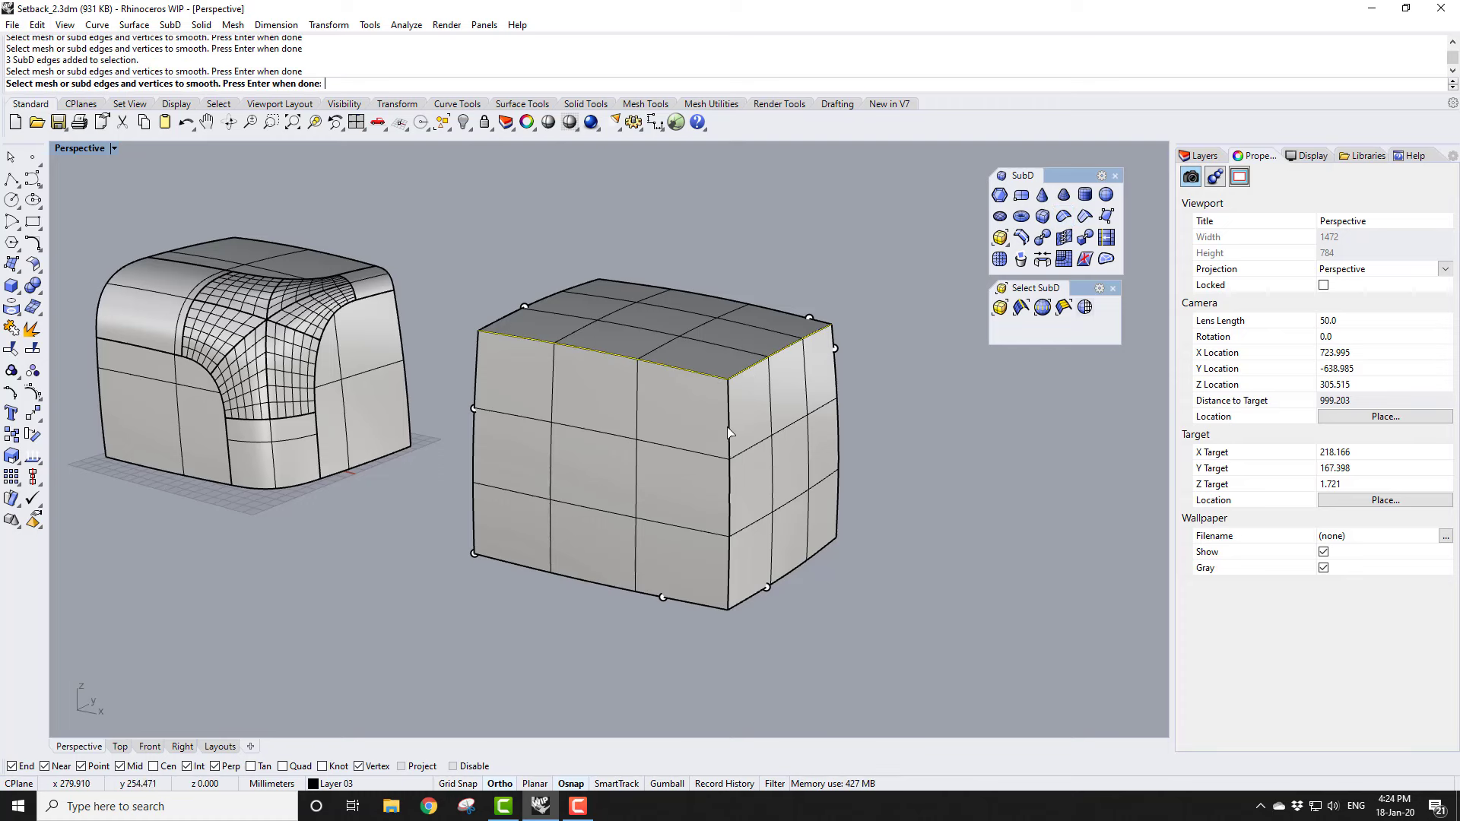
pyautogui.click(728, 424)
pyautogui.rightClick(875, 506)
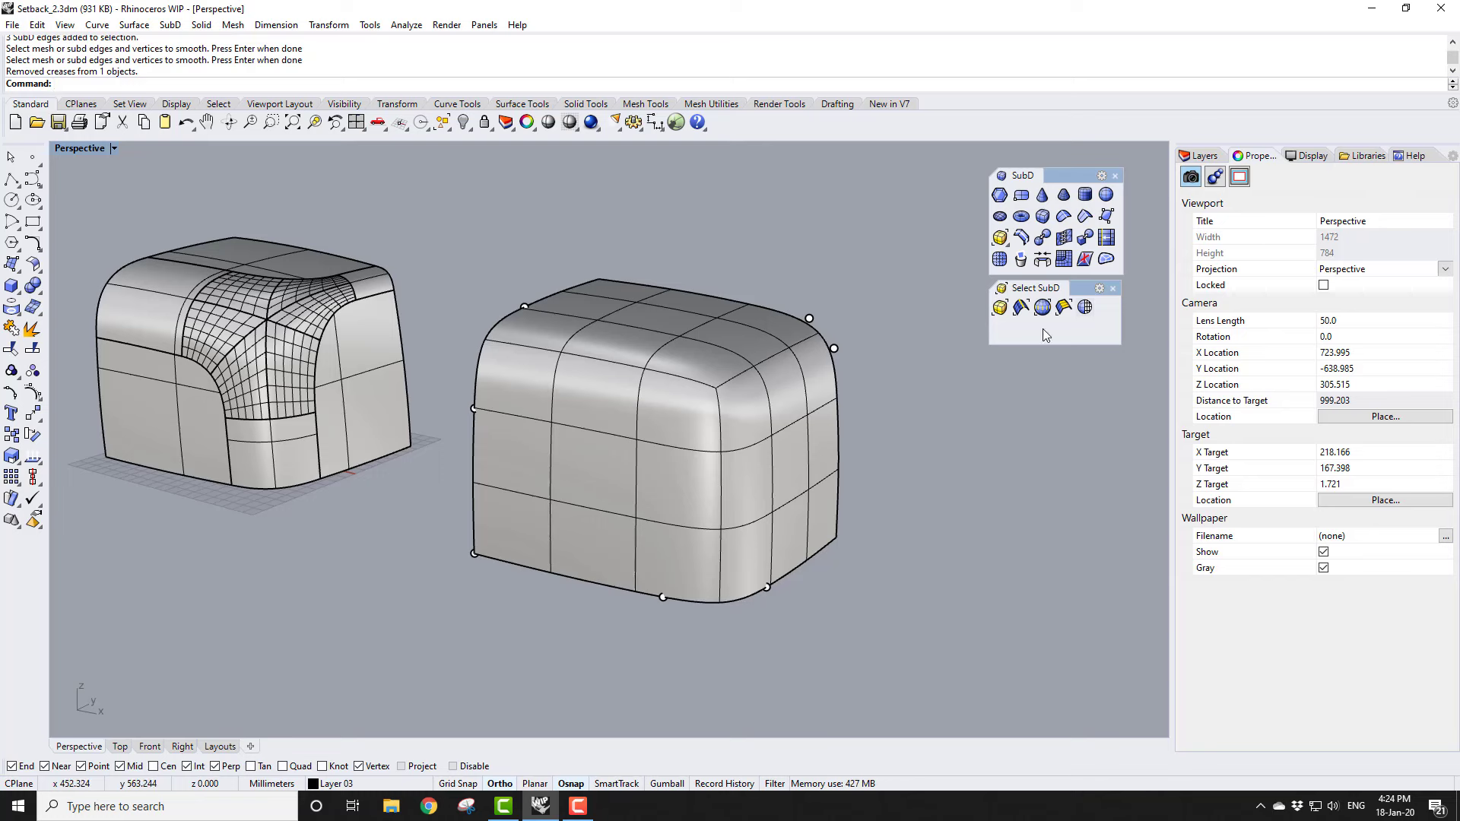
# Step: Slide the rear edge segments on the second box's top and side faces to the two reference points for the 20 mm blend
pyautogui.click(1107, 237)
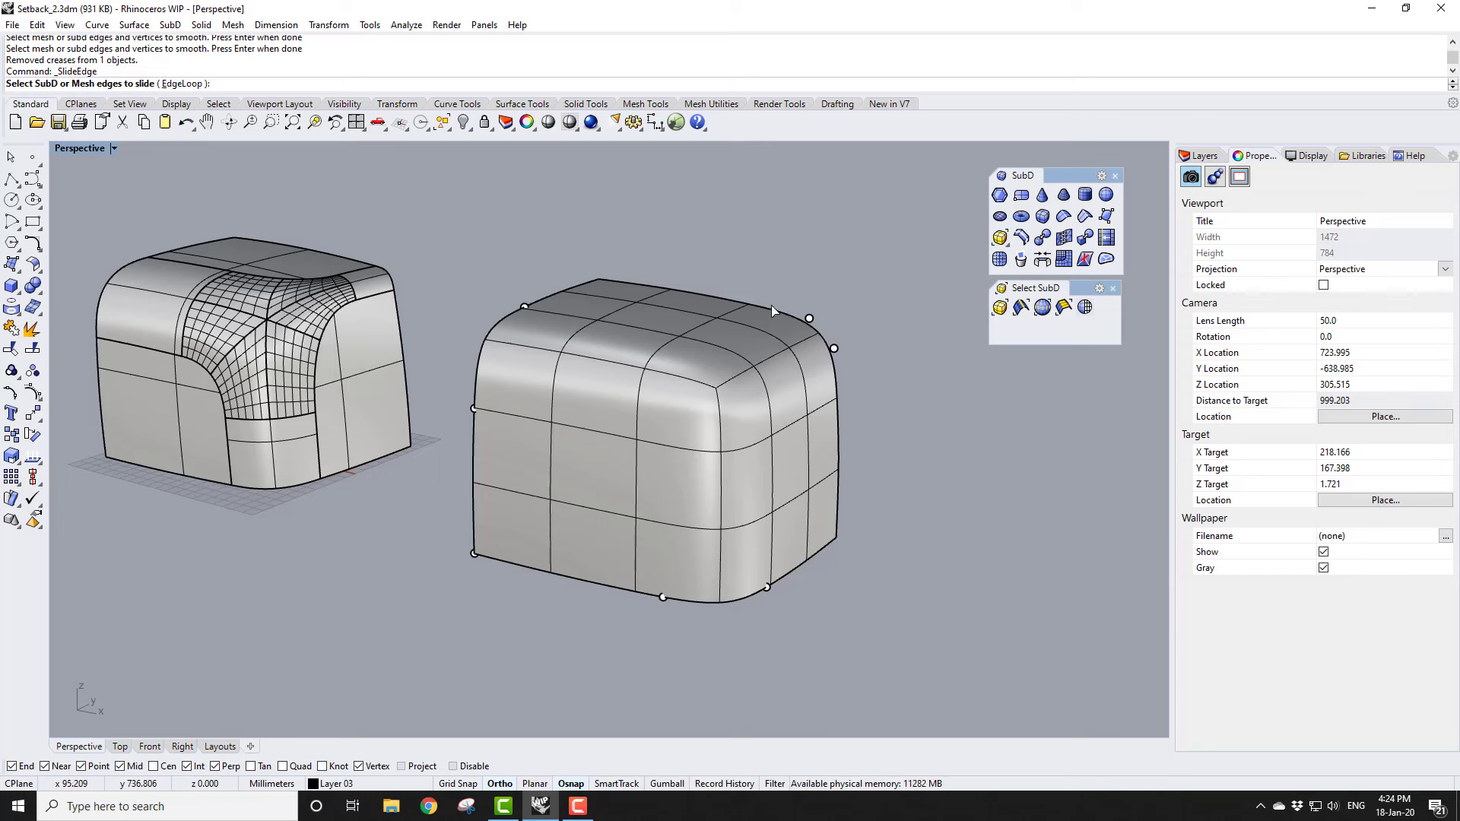
pyautogui.click(742, 309)
pyautogui.rightClick(743, 318)
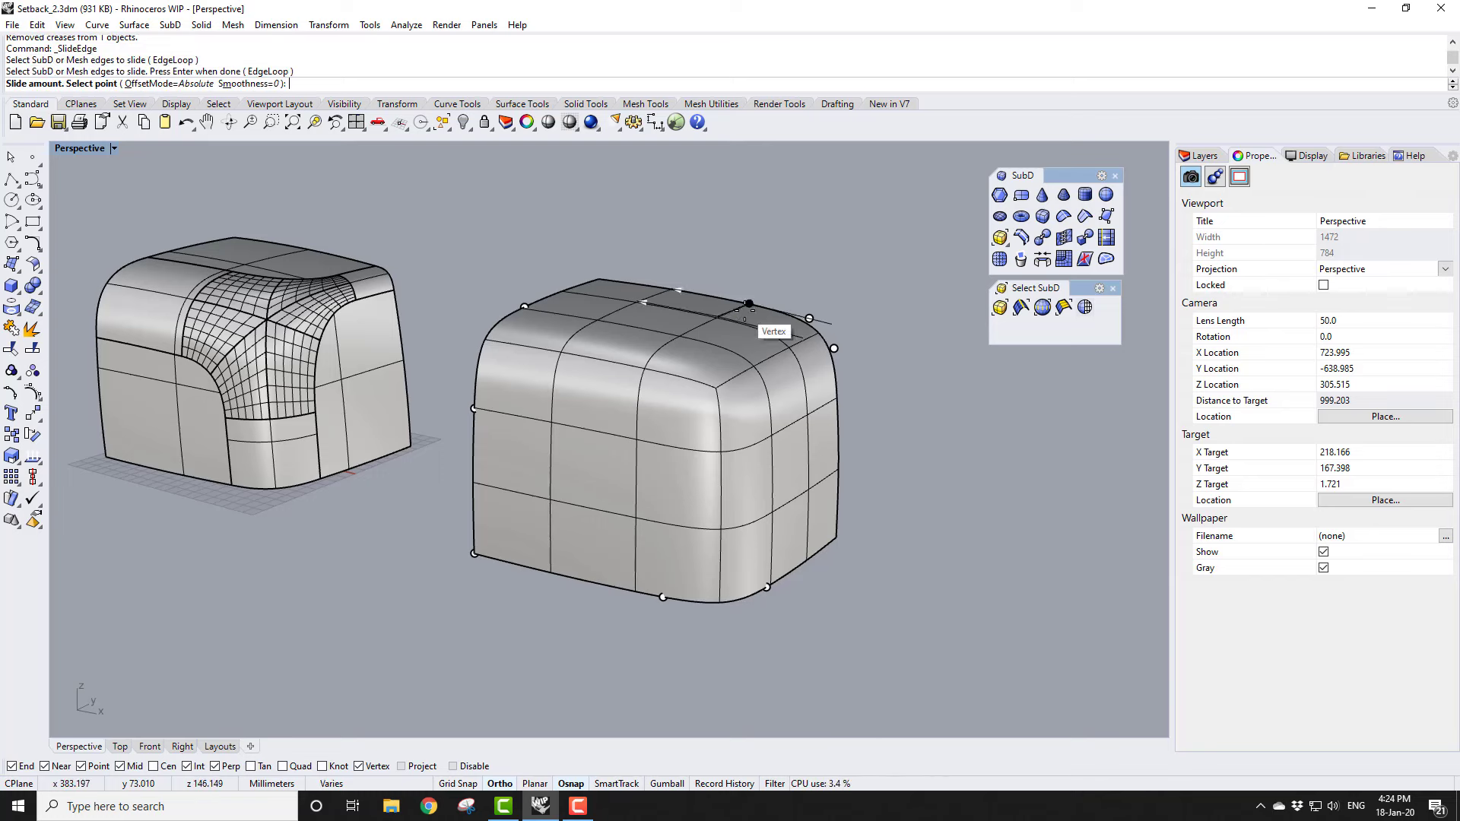
pyautogui.click(825, 326)
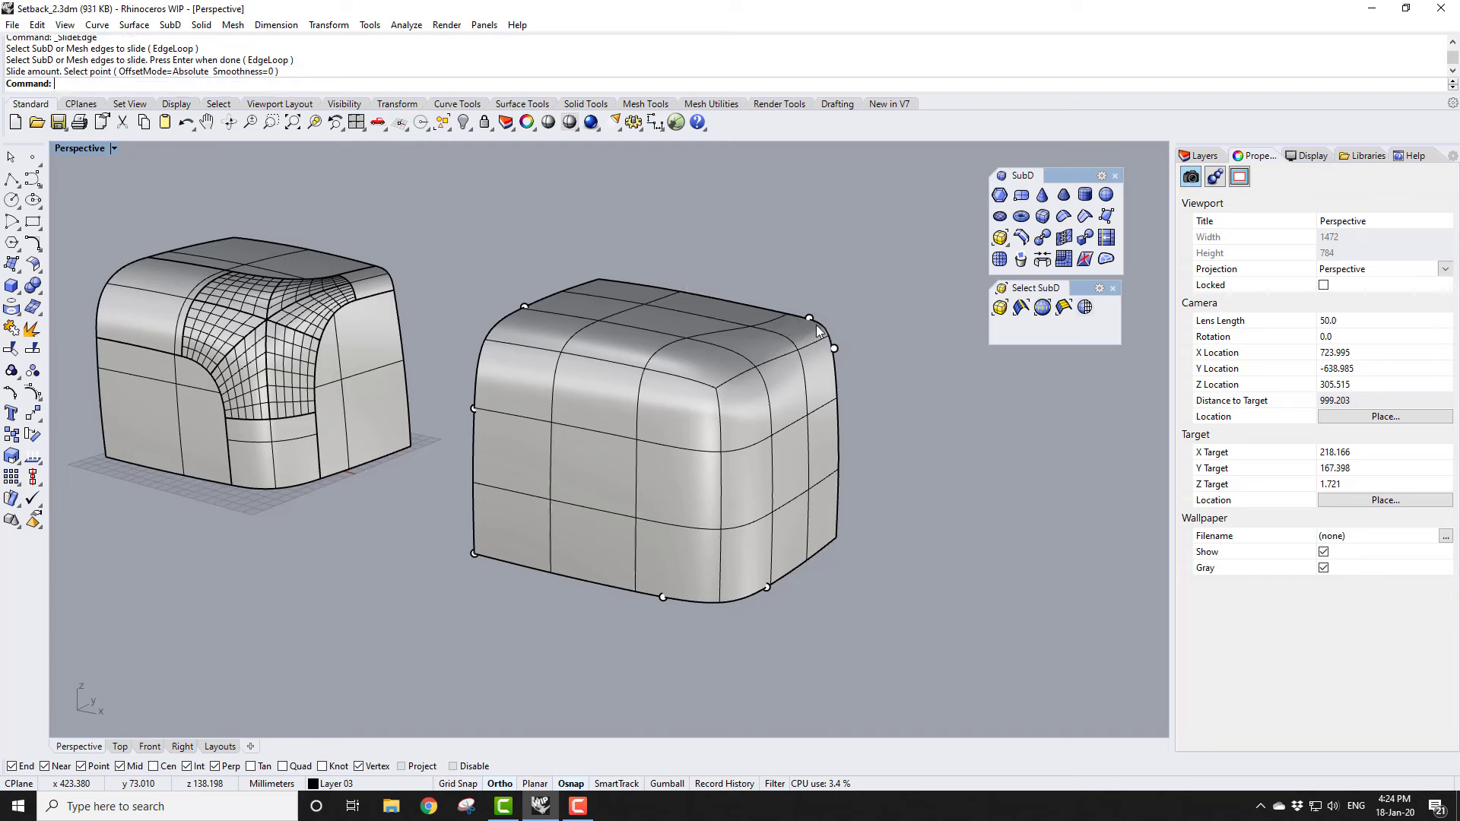
pyautogui.click(820, 406)
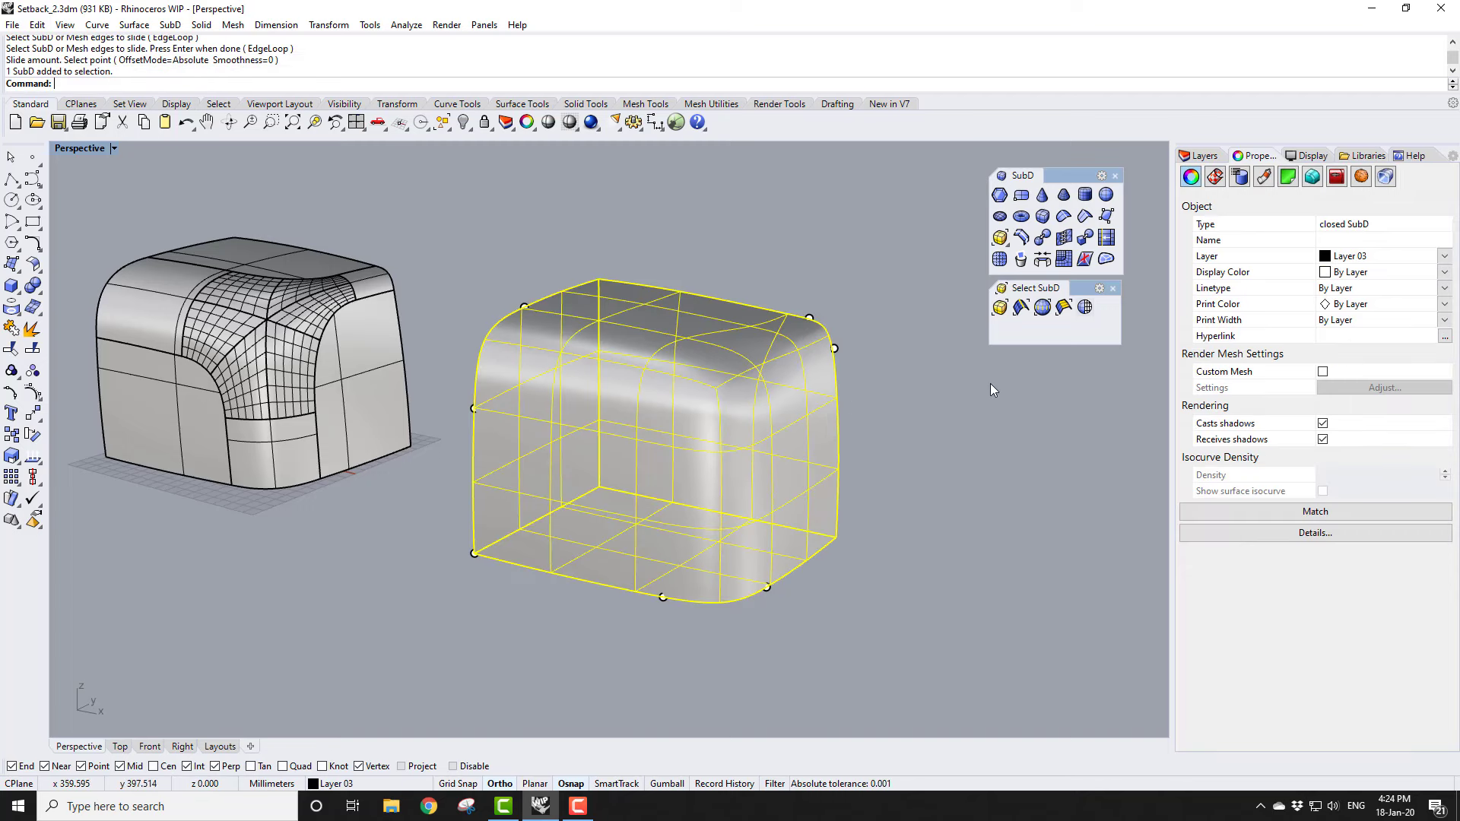
pyautogui.press('Escape')
pyautogui.keyDown('ctrl'); pyautogui.keyDown('shift'); pyautogui.click(820, 410); pyautogui.keyUp('shift'); pyautogui.keyUp('ctrl')
pyautogui.rightClick(861, 403)
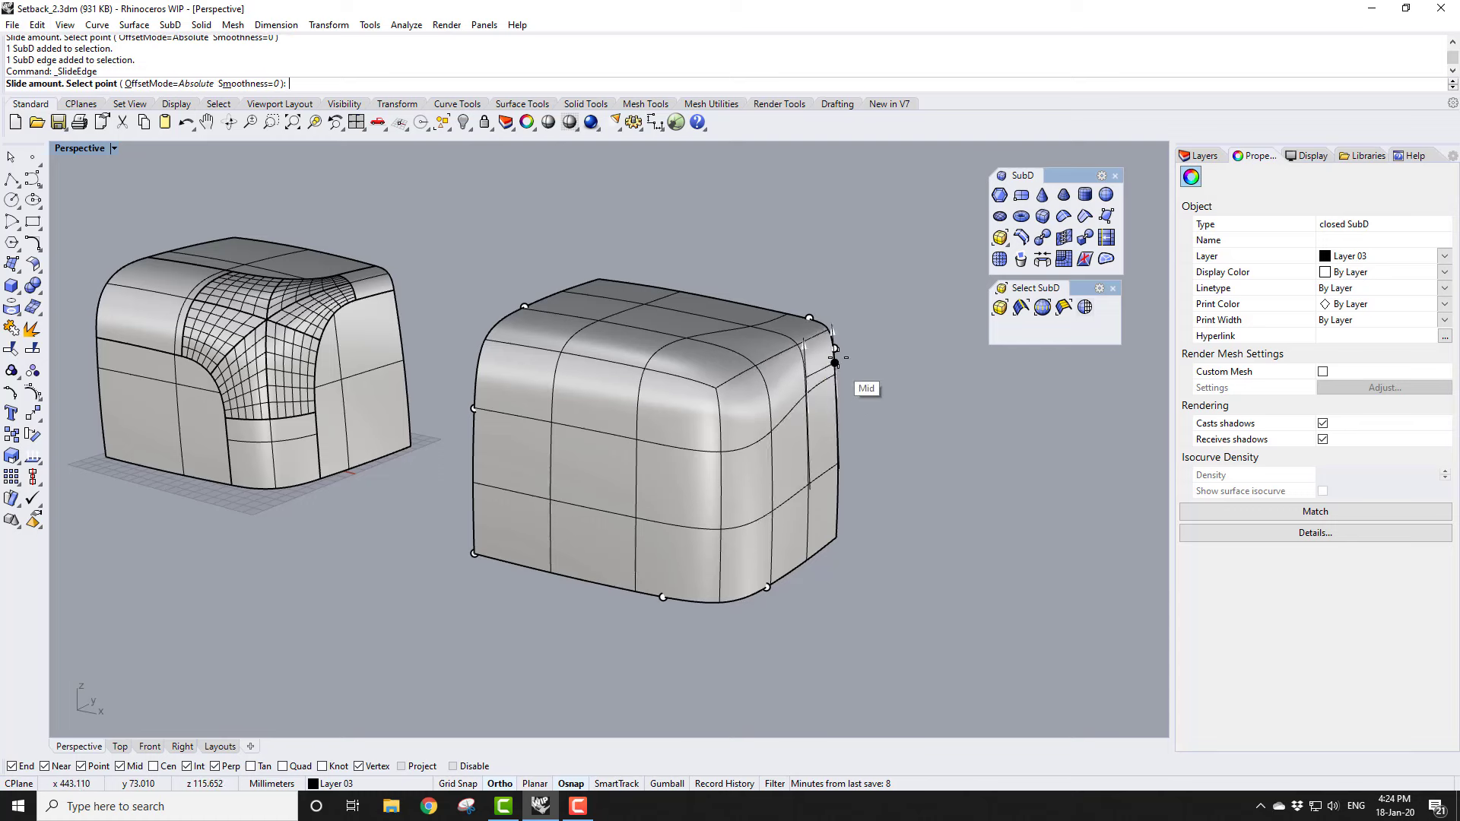
pyautogui.click(835, 347)
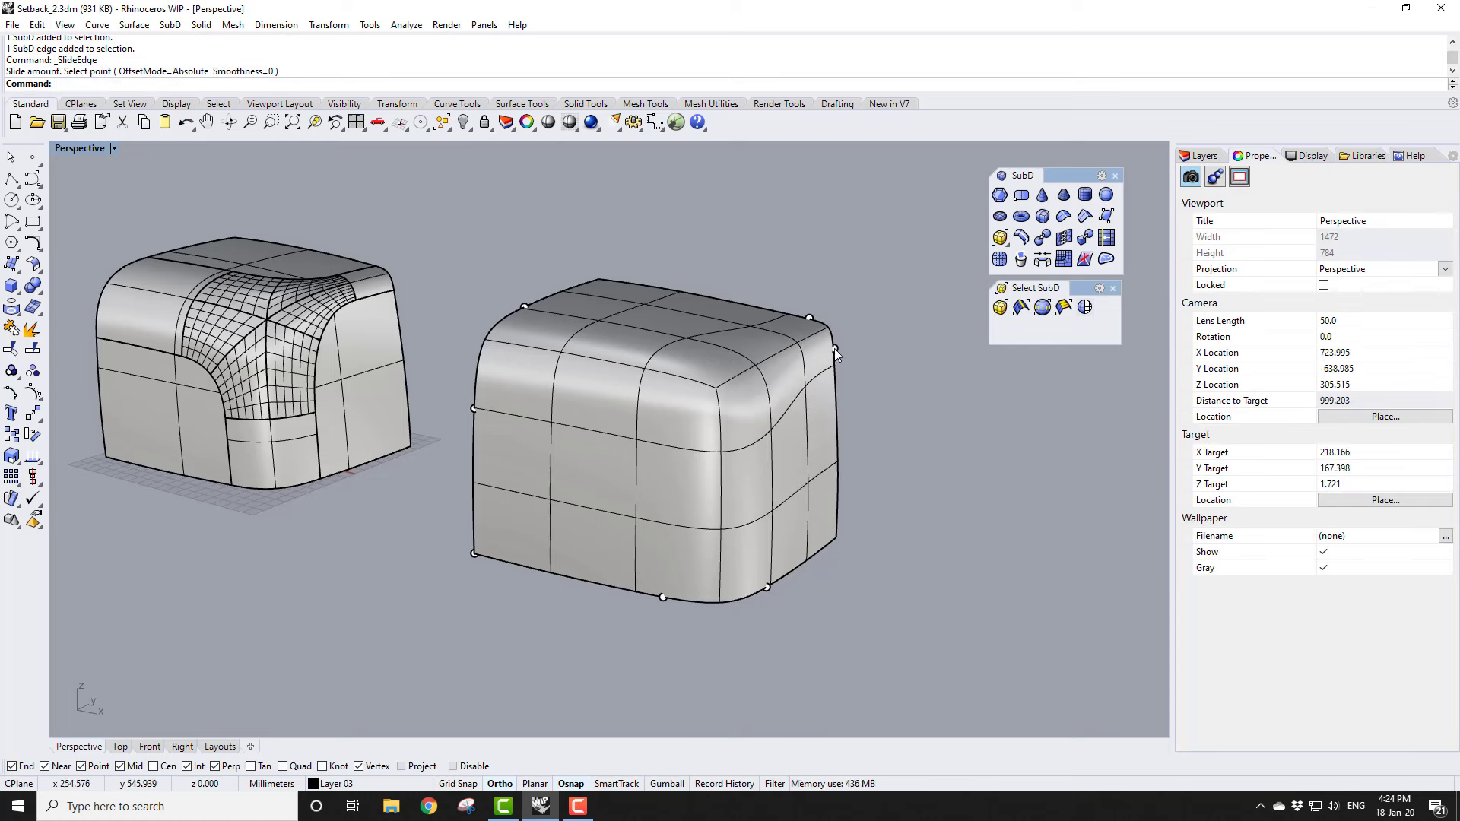
# Step: Toggle the SubD display to flat and back to smooth to inspect the second box's slid edges
pyautogui.click(824, 435)
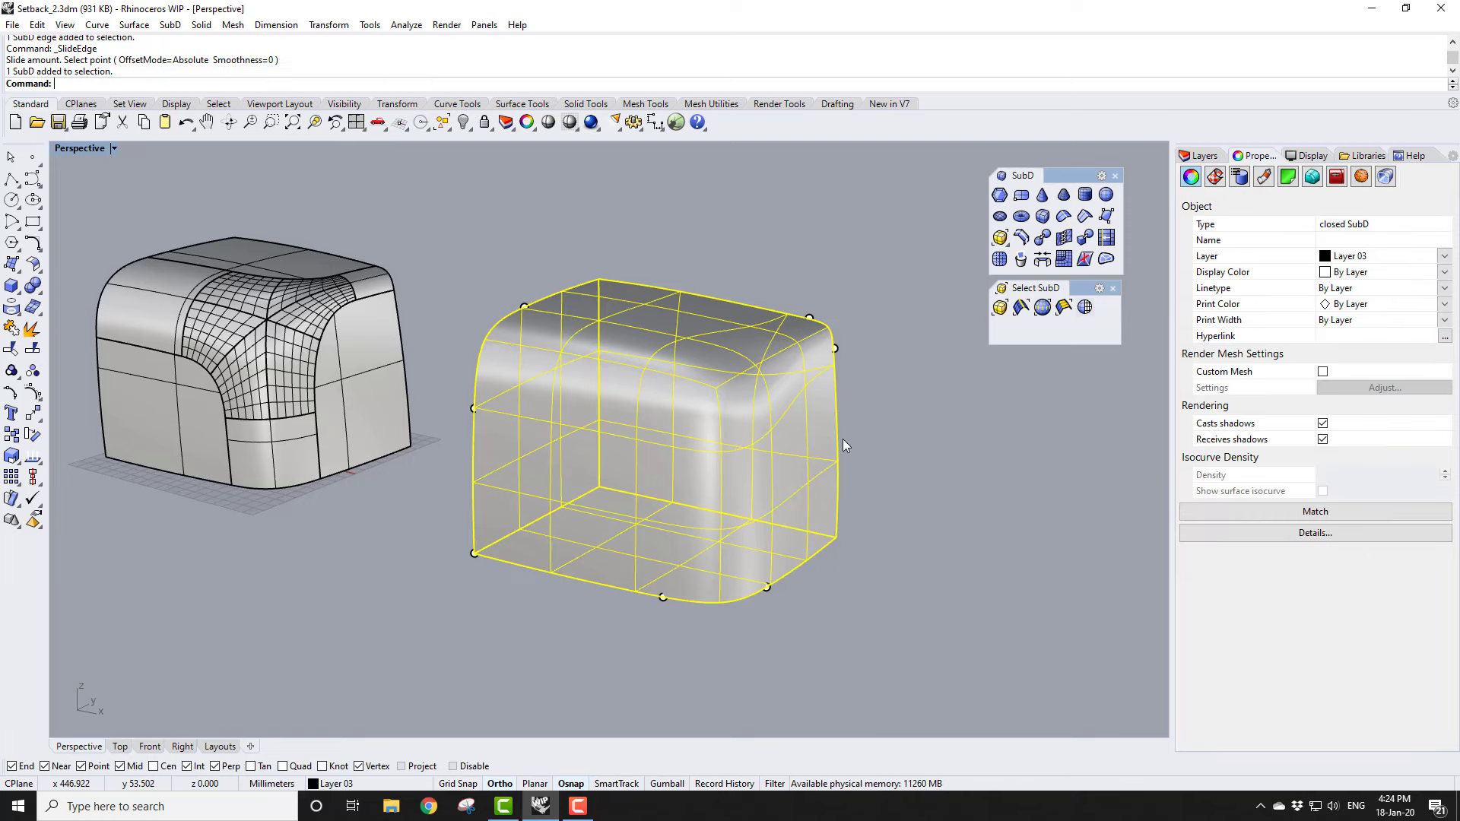
pyautogui.click(1085, 307)
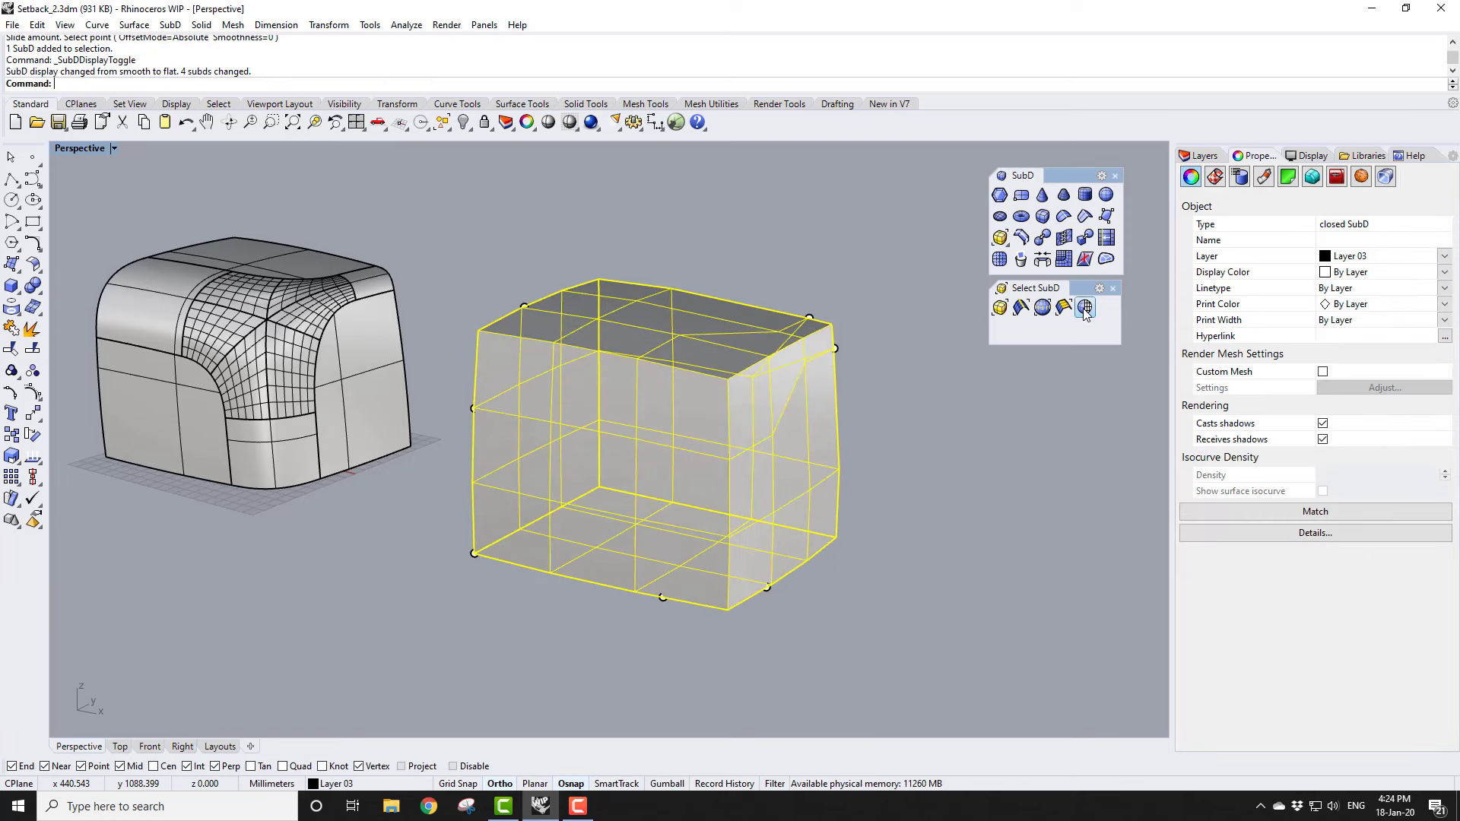
pyautogui.click(952, 445)
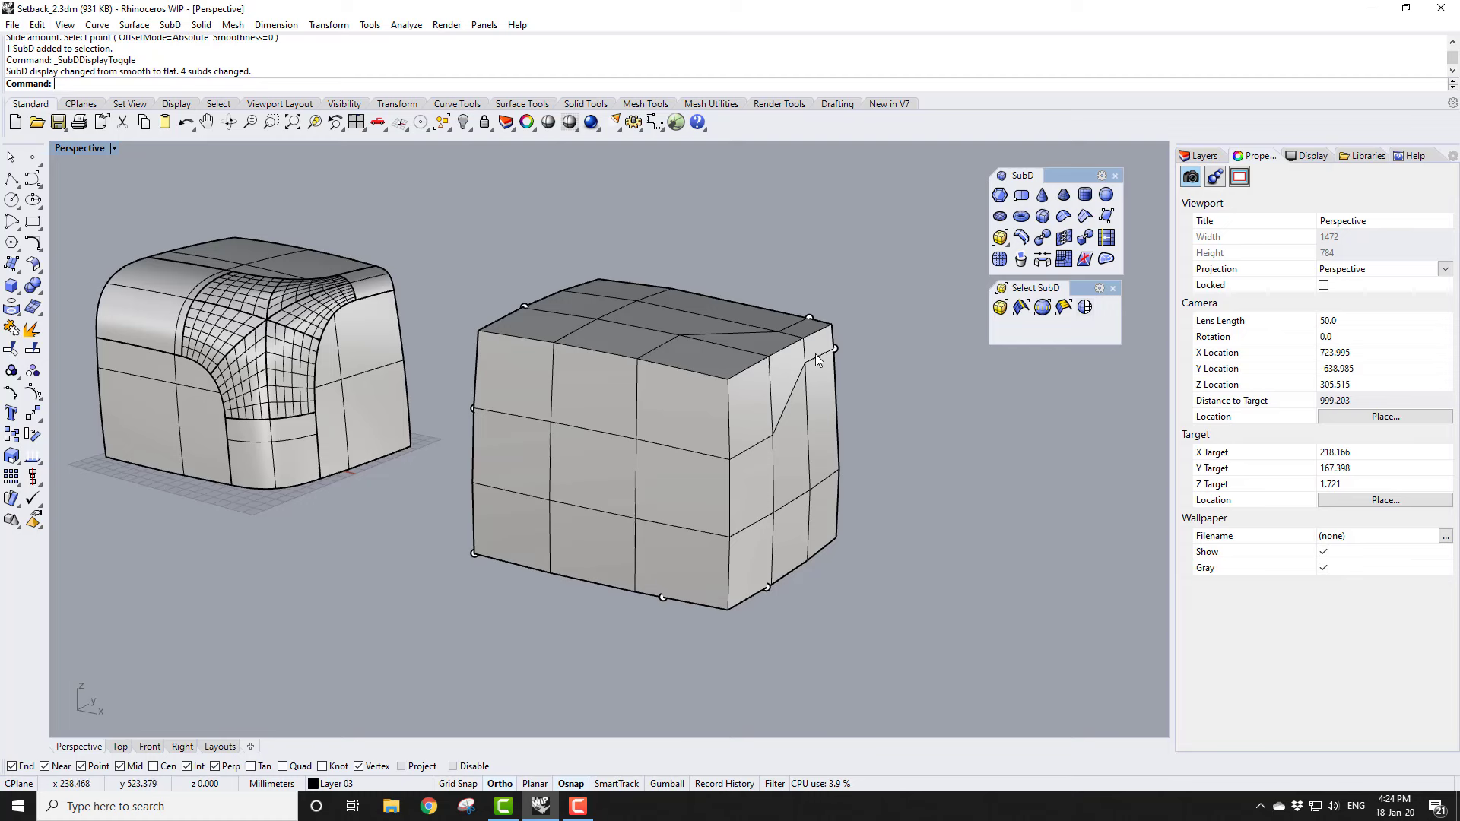
pyautogui.click(1085, 308)
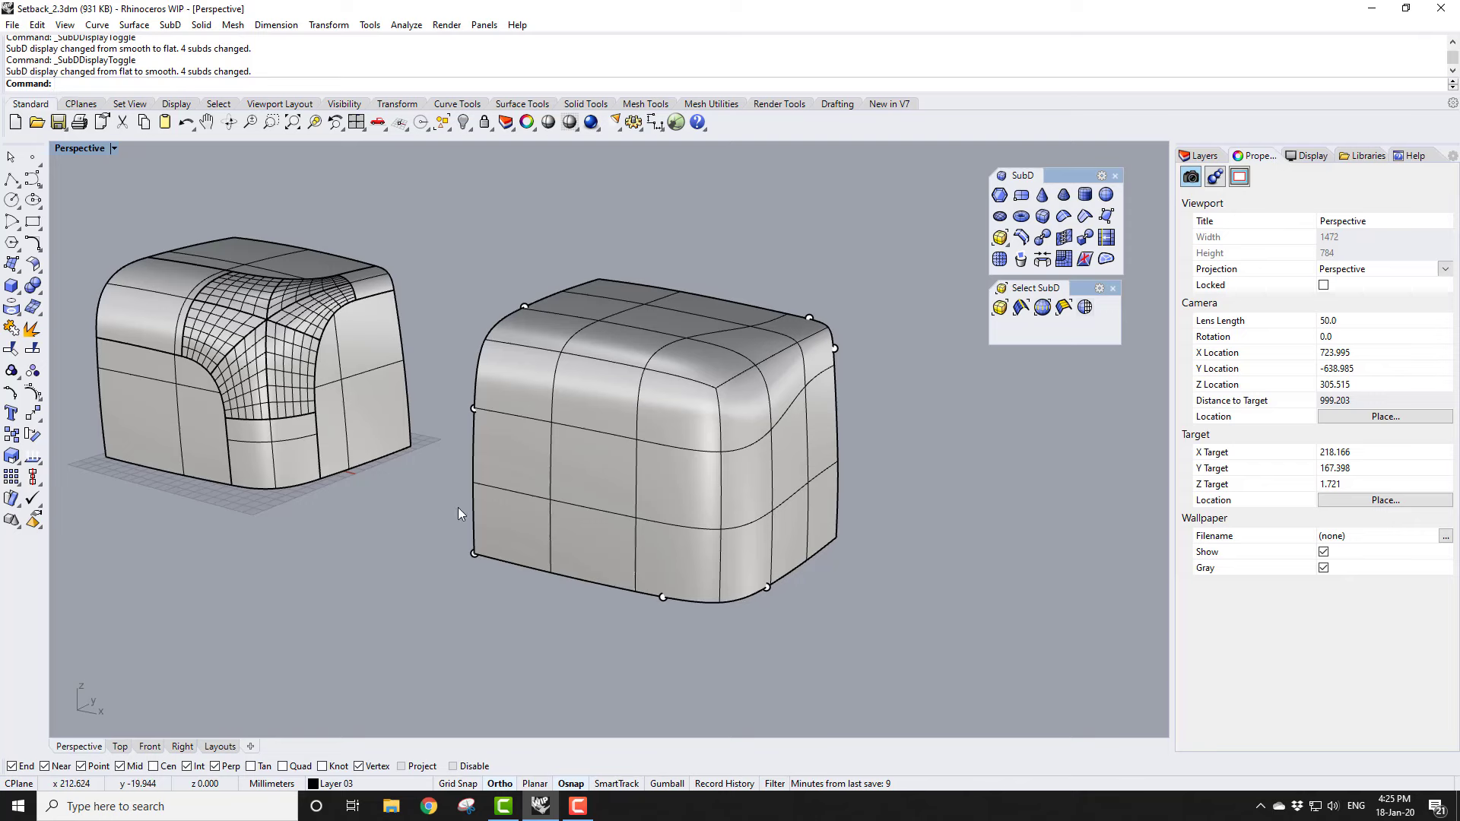
# Step: Slide the lowest vertical edge segments on the front and side faces to the two bottom reference points for the 50 mm blend
pyautogui.click(636, 561)
pyautogui.click(624, 614)
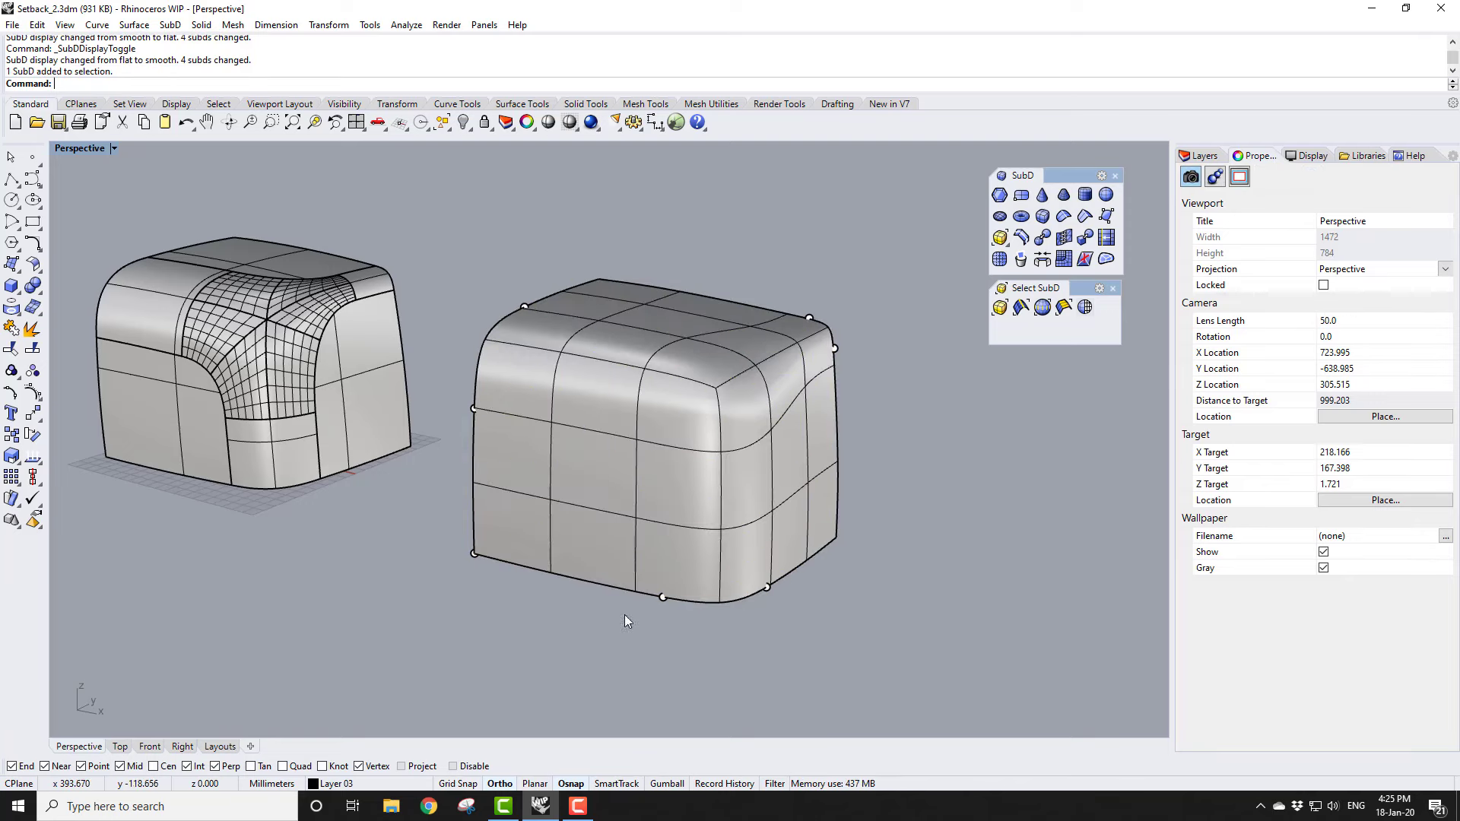
pyautogui.keyDown('ctrl'); pyautogui.keyDown('shift'); pyautogui.click(641, 555); pyautogui.keyUp('shift'); pyautogui.keyUp('ctrl')
pyautogui.click(619, 622)
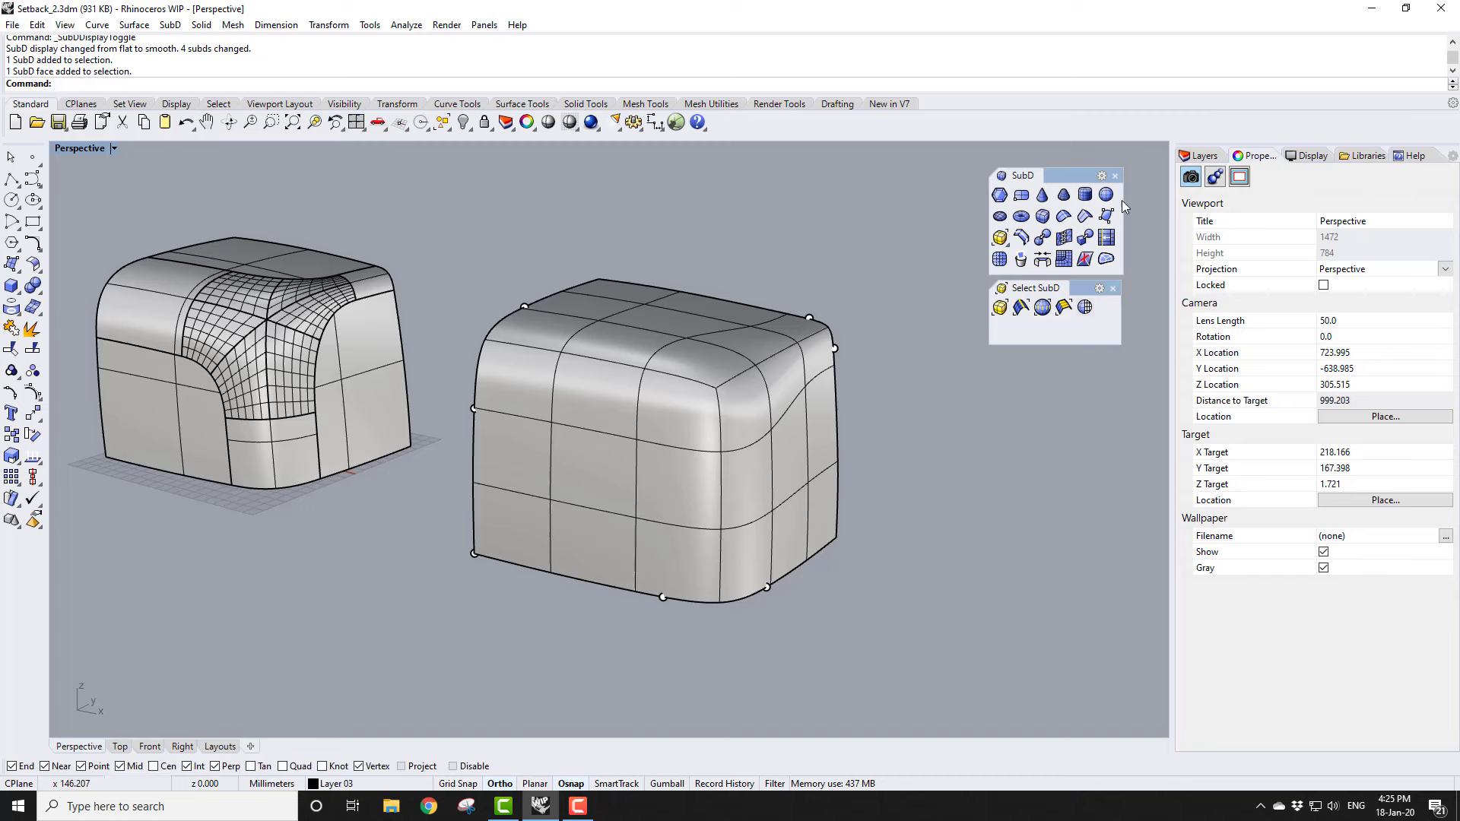
pyautogui.click(1105, 238)
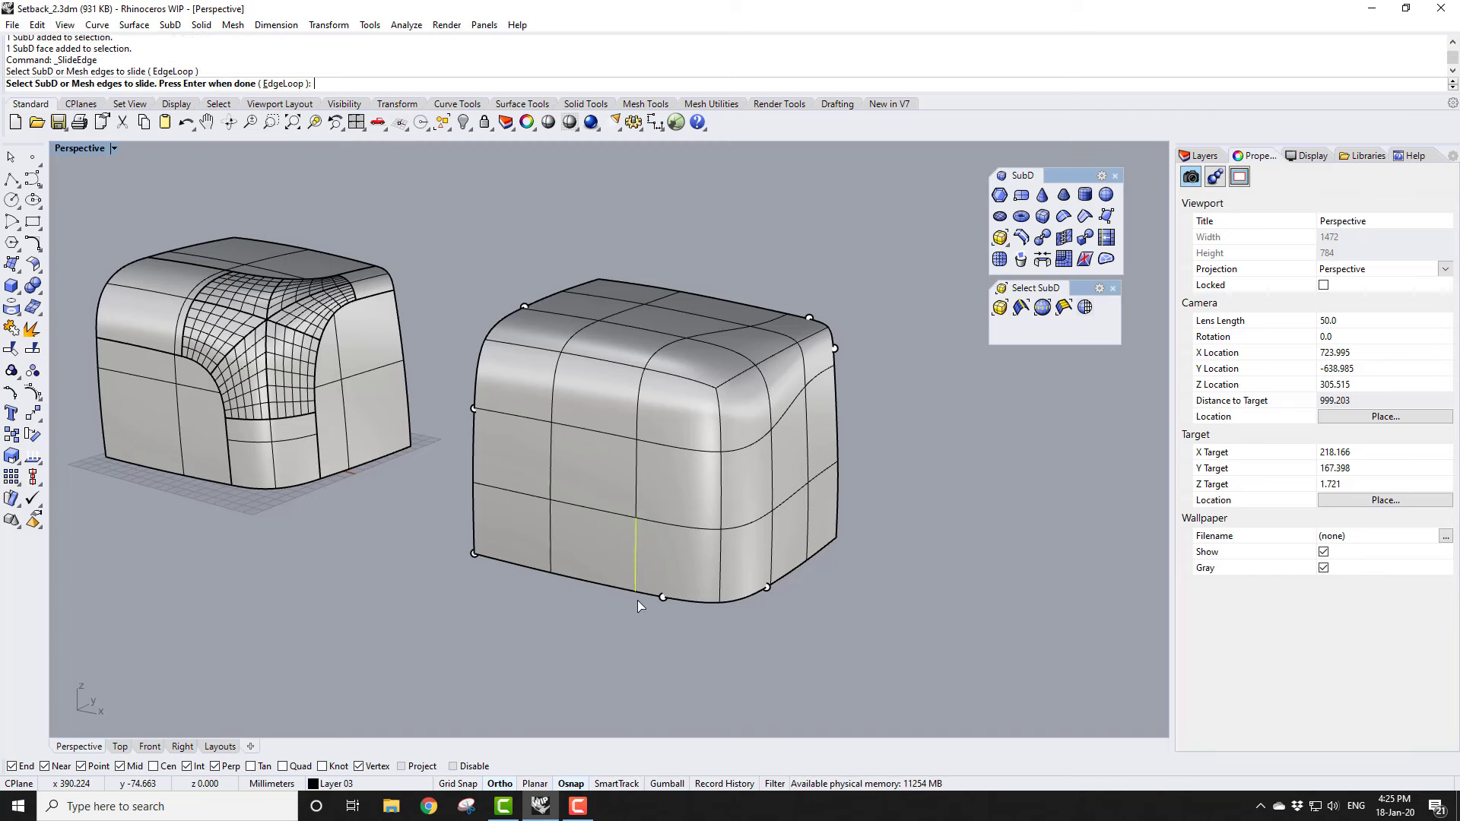
pyautogui.click(638, 600)
pyautogui.press('Return')
pyautogui.click(688, 612)
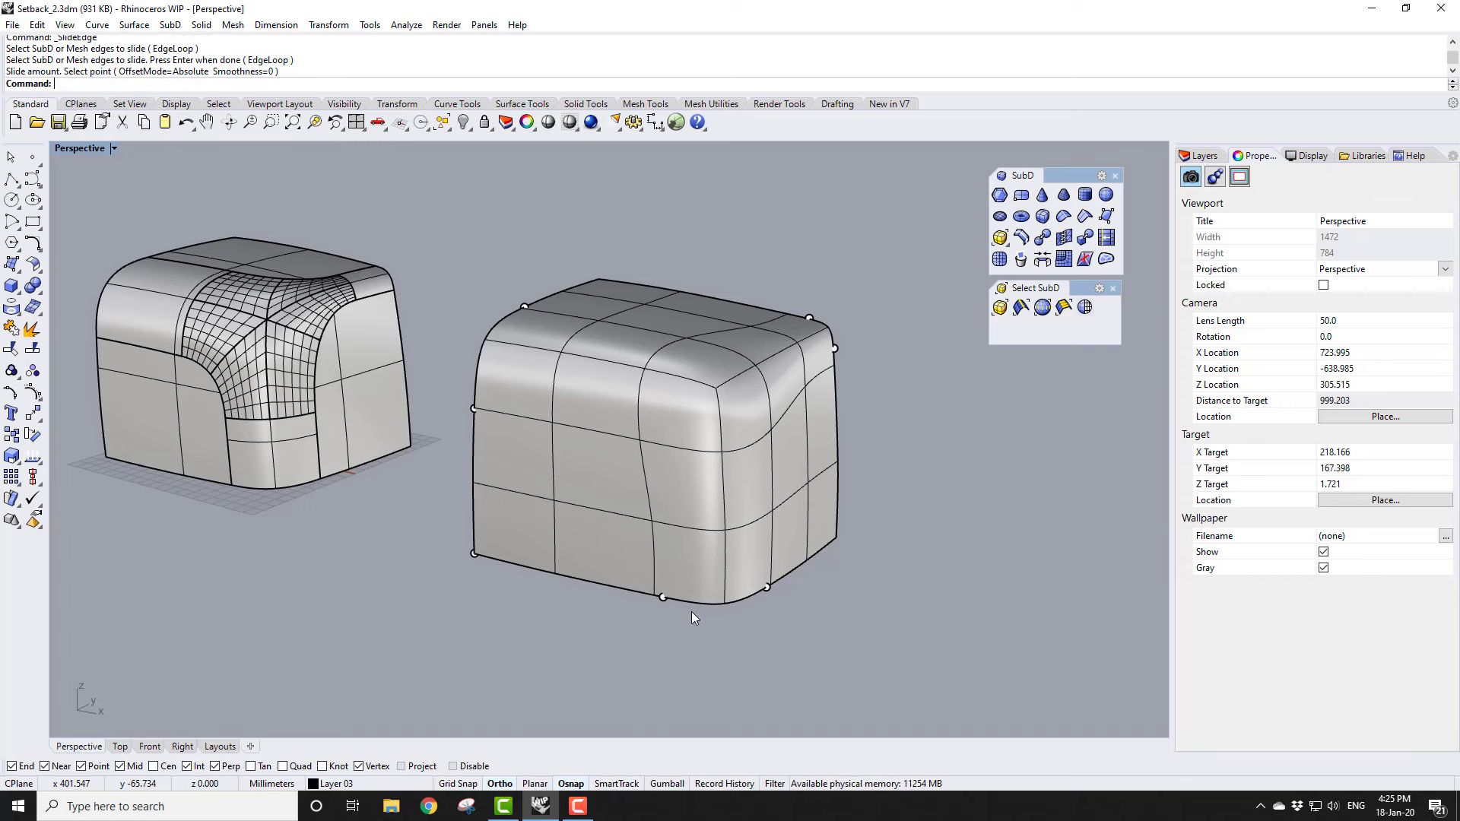
pyautogui.click(773, 554)
pyautogui.press('Return')
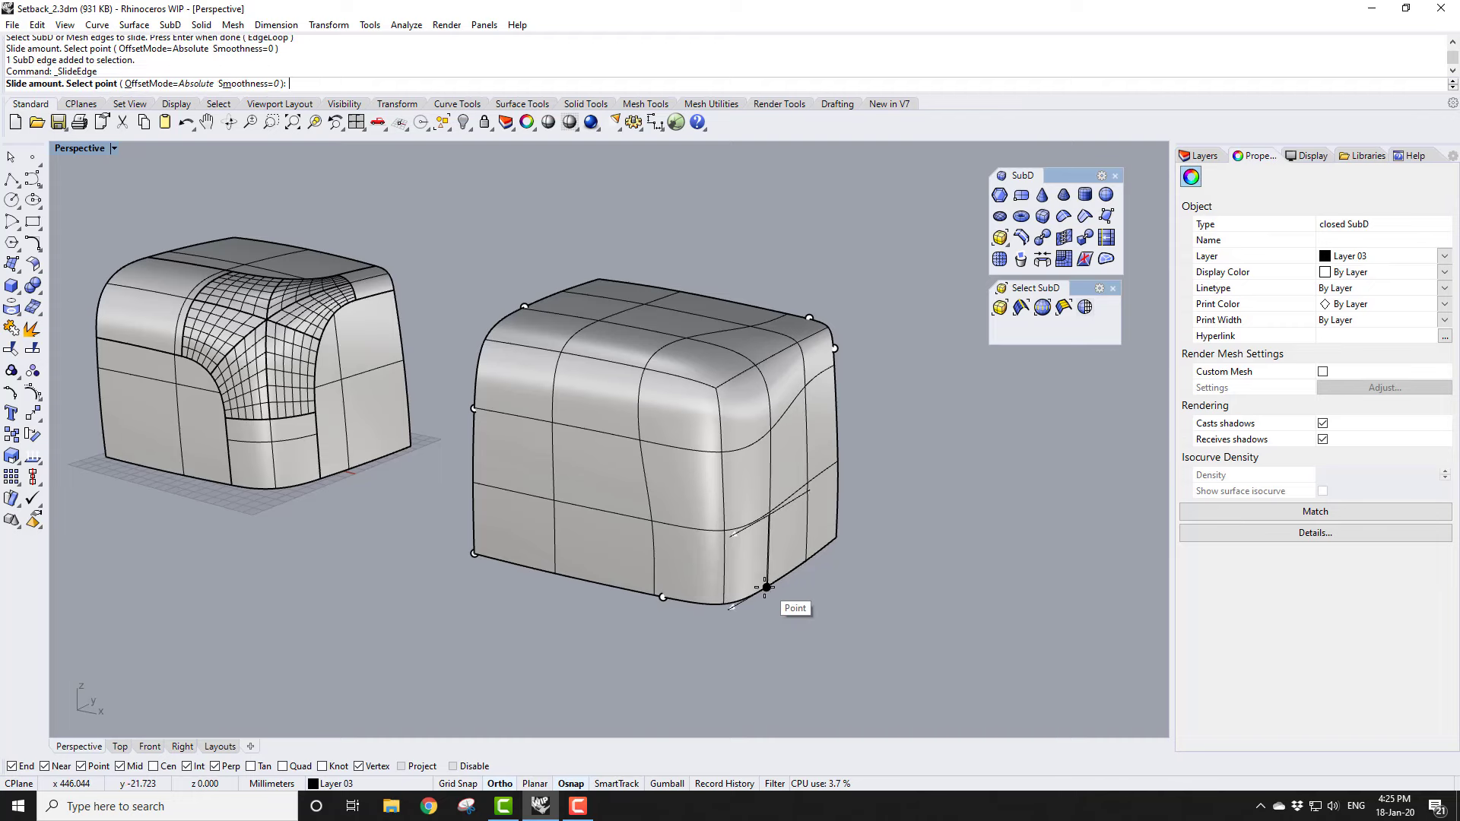
pyautogui.click(765, 587)
# Step: Slide the outer edge segments on the front and top faces to the two reference points for the 60 mm blend
pyautogui.scroll(10, 477, 492)
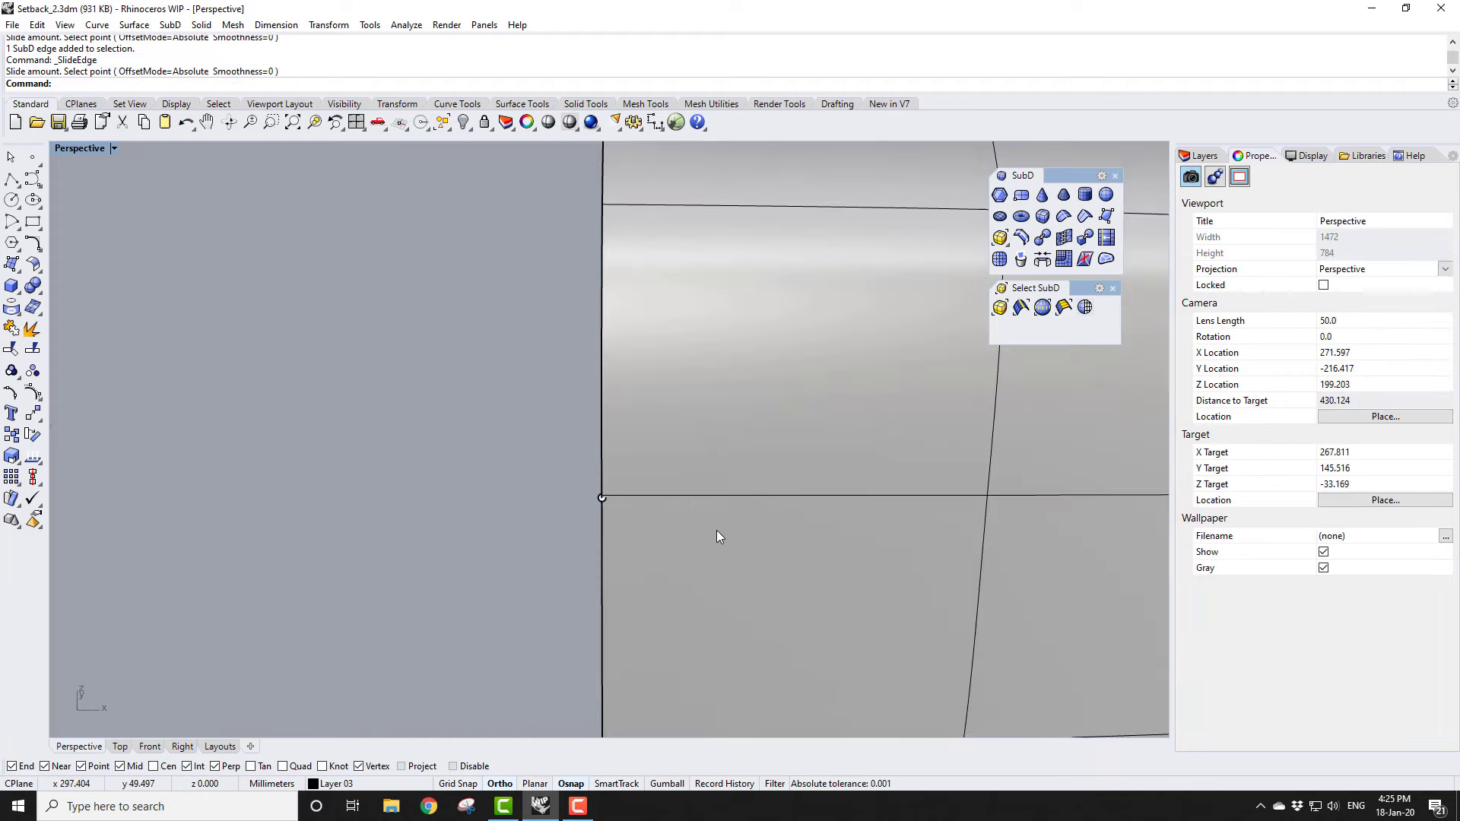
pyautogui.click(449, 485)
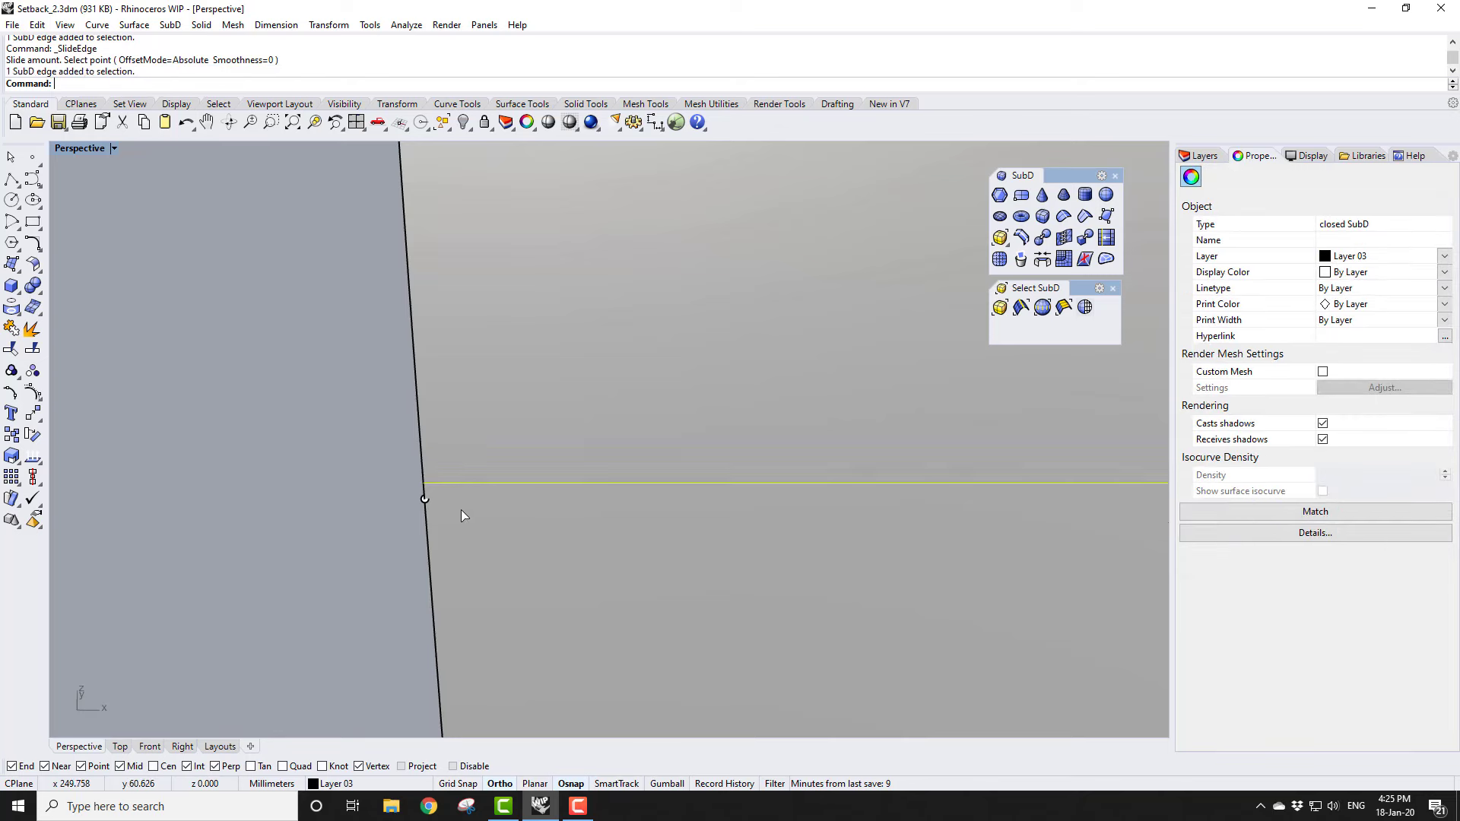
pyautogui.press('Return')
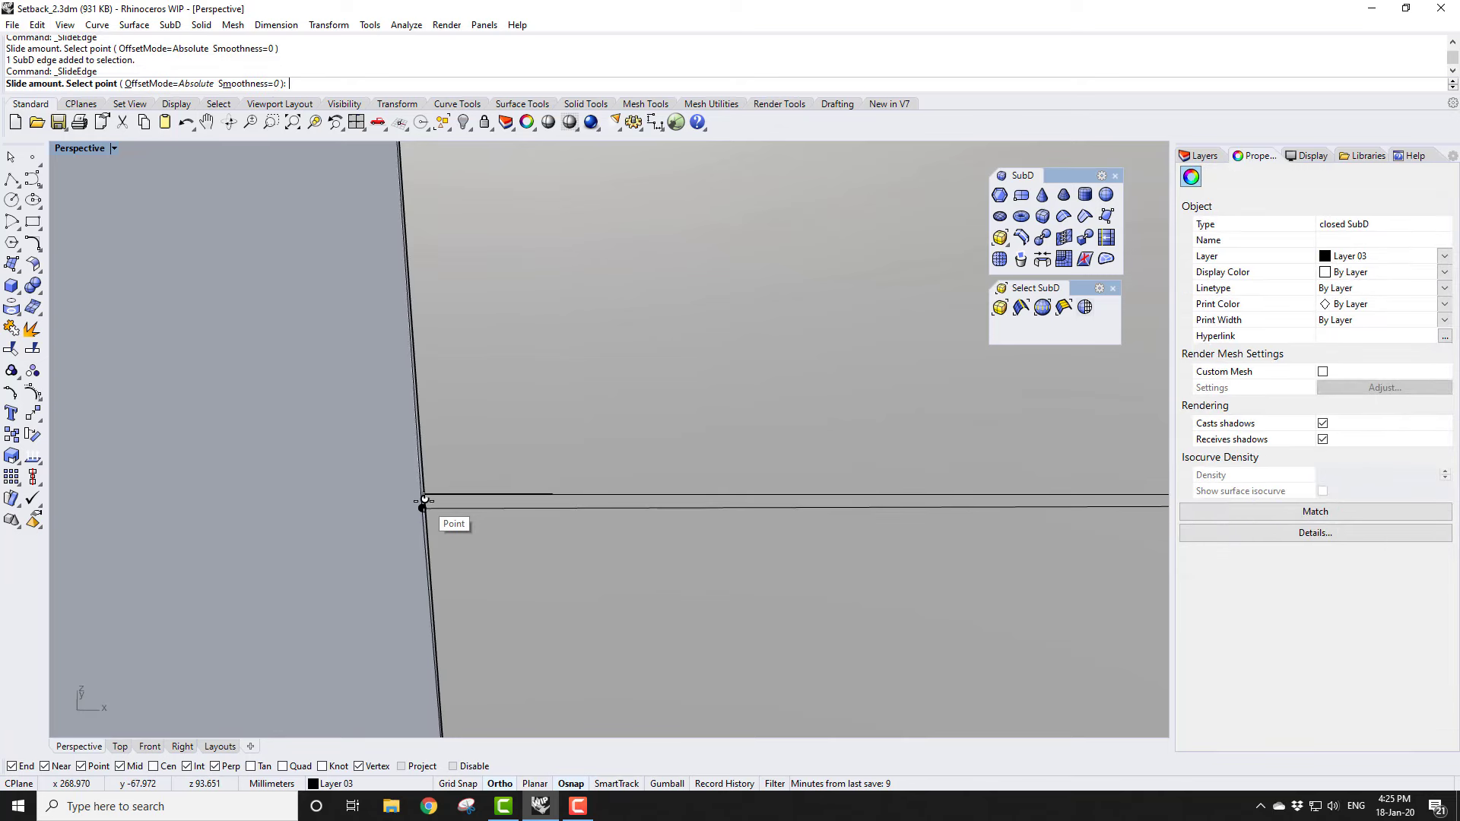
pyautogui.click(424, 499)
pyautogui.scroll(-9, 470, 516)
pyautogui.scroll(10, 230, 347)
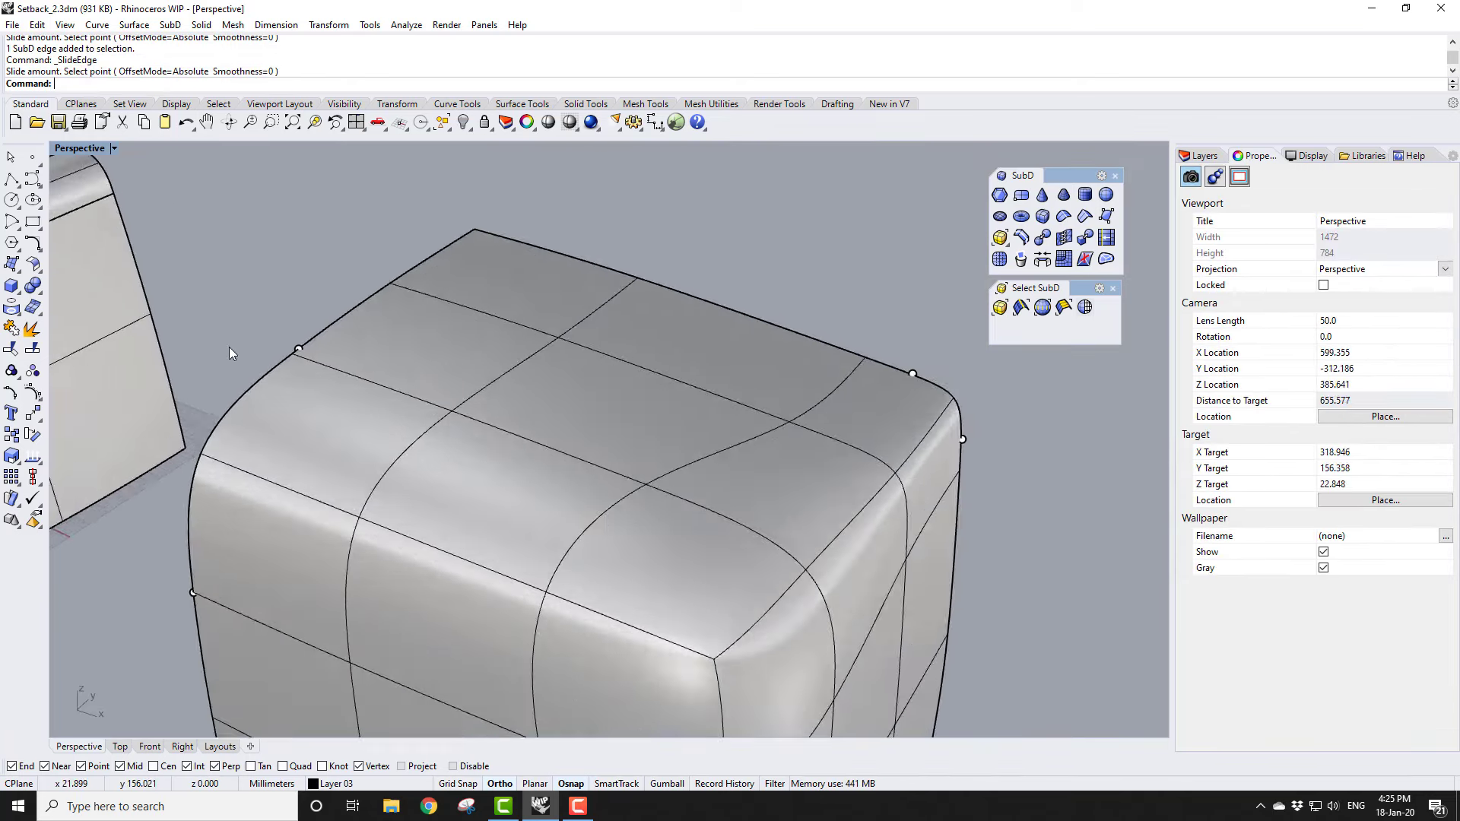
pyautogui.click(486, 394)
pyautogui.press('Return')
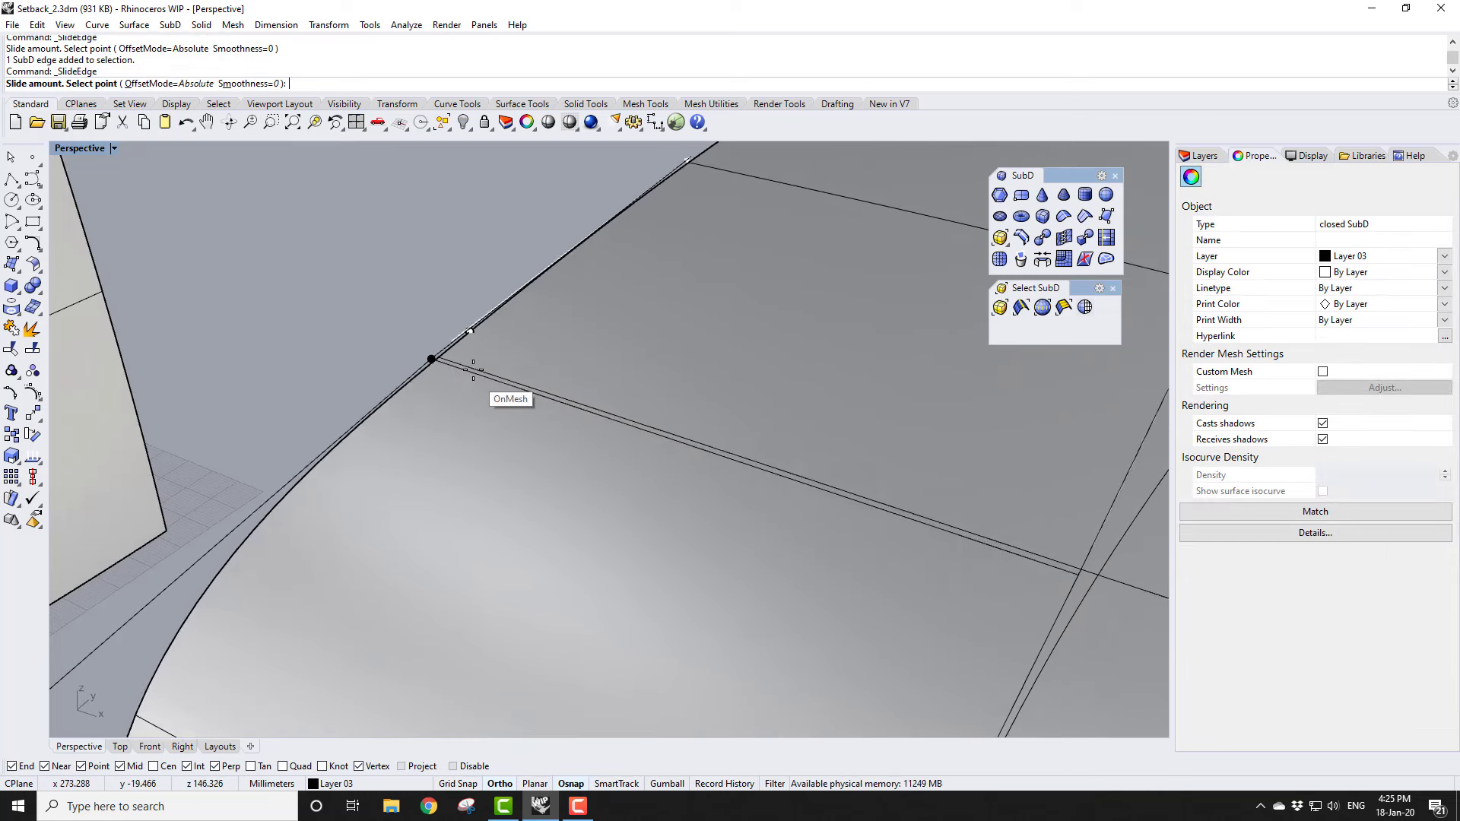
pyautogui.click(466, 331)
# Step: Apply Environment Map analysis to the SubD box and the blended polysurface, and compare the reflections across their corners
pyautogui.scroll(-10, 541, 424)
pyautogui.moveTo(541, 424)
pyautogui.mouseDown(button='right')
pyautogui.moveTo(563, 245)
pyautogui.moveTo(851, 481)
pyautogui.moveTo(843, 465)
pyautogui.moveTo(496, 380)
pyautogui.moveTo(524, 406)
pyautogui.mouseUp(button='right')
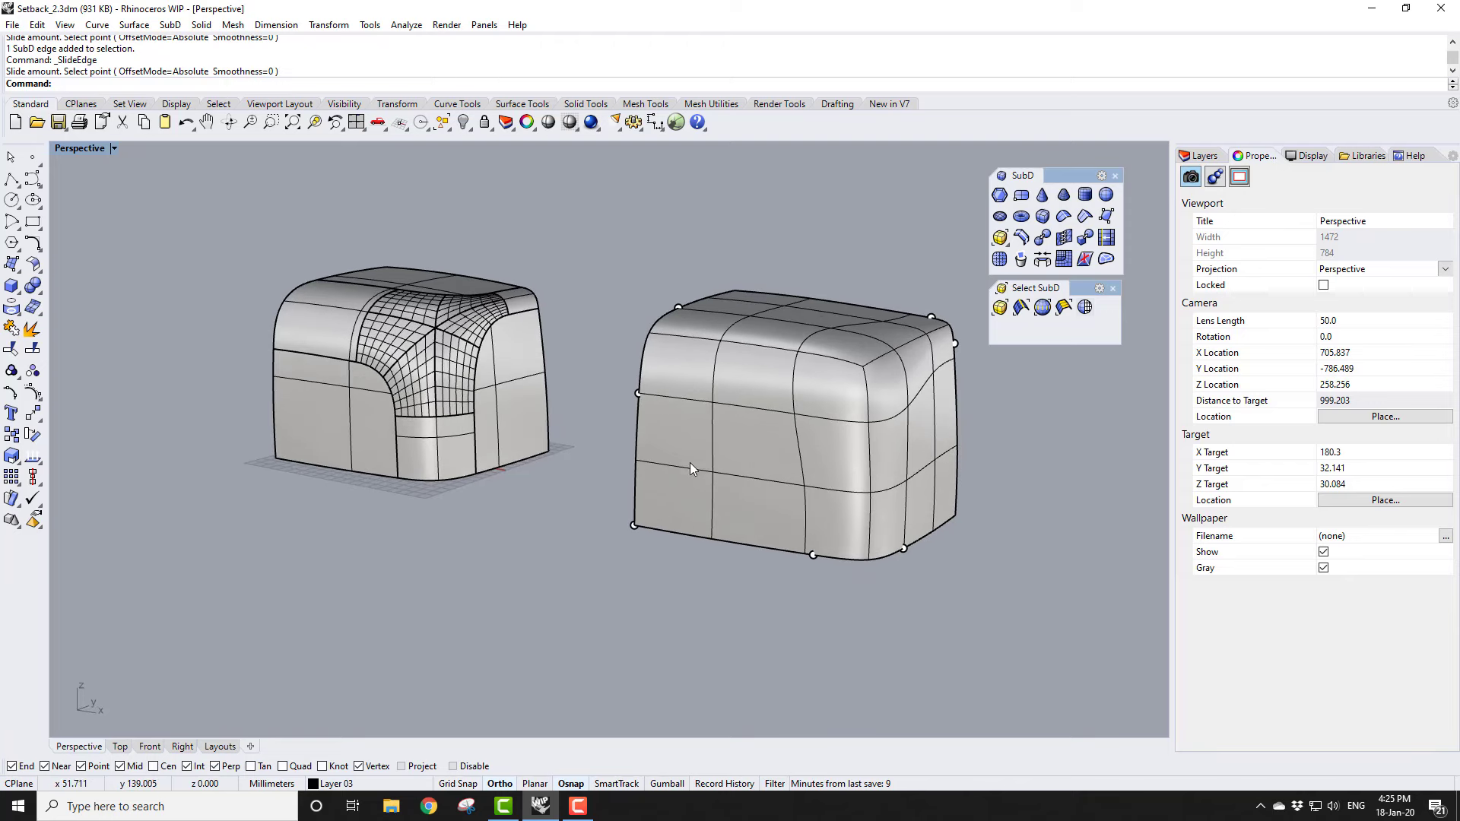
pyautogui.keyDown('ctrl'); pyautogui.keyDown('shift'); pyautogui.click(740, 458); pyautogui.keyUp('shift'); pyautogui.keyUp('ctrl')
pyautogui.click(580, 529)
pyautogui.click(713, 500)
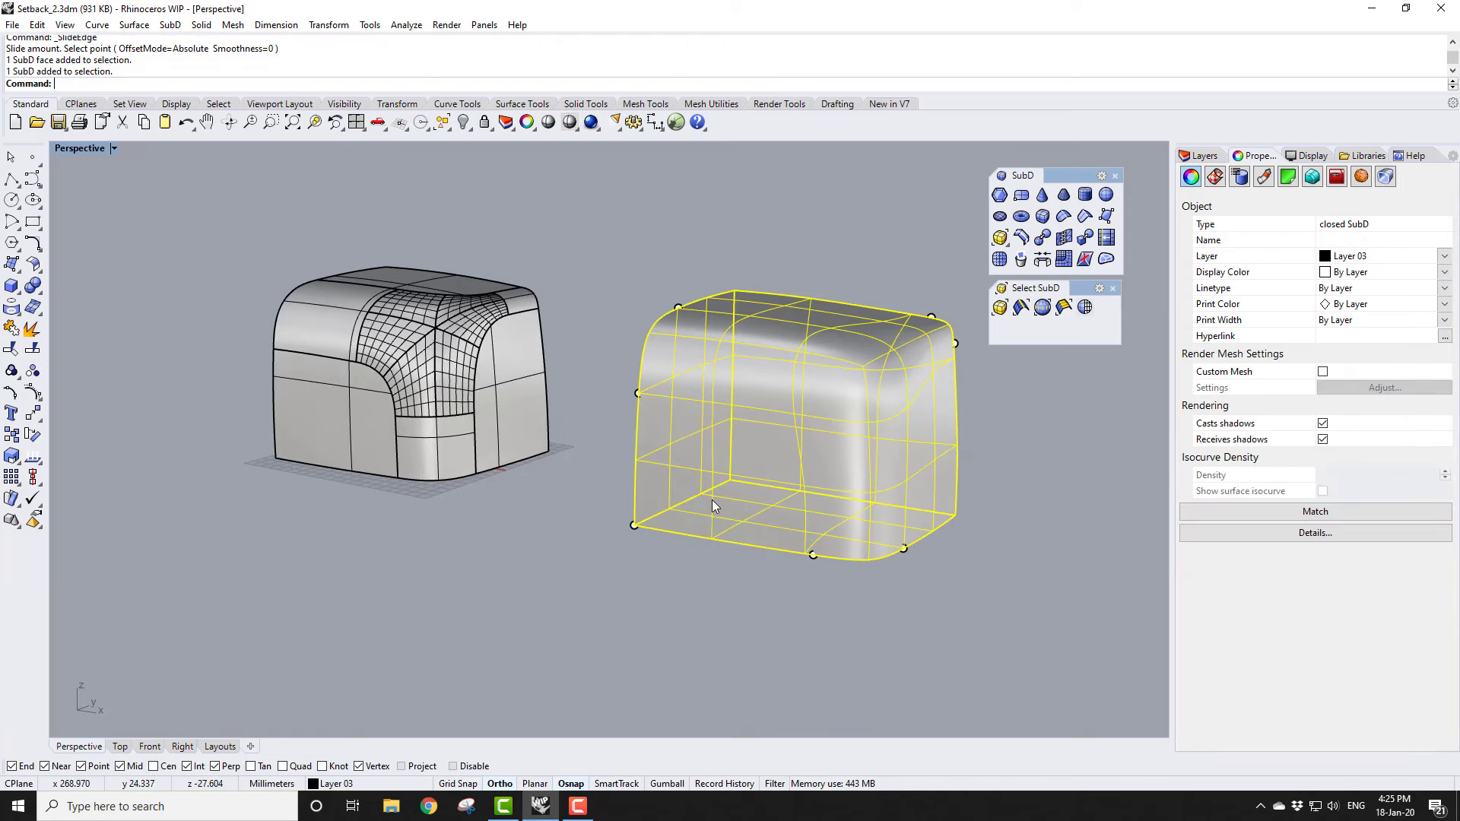
pyautogui.keyDown('shift'); pyautogui.click(432, 432); pyautogui.keyUp('shift')
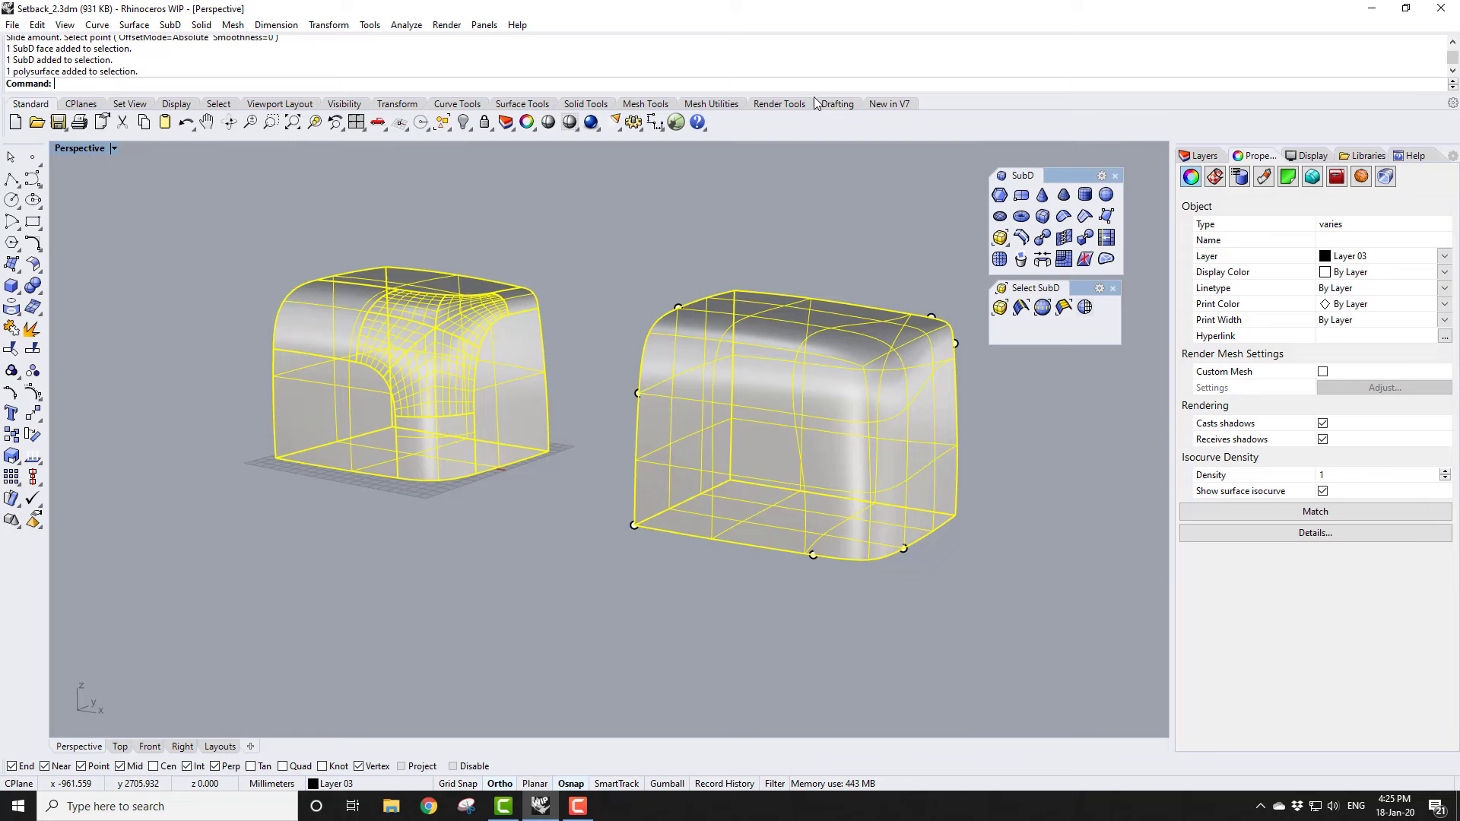
pyautogui.click(406, 24)
pyautogui.moveTo(430, 76)
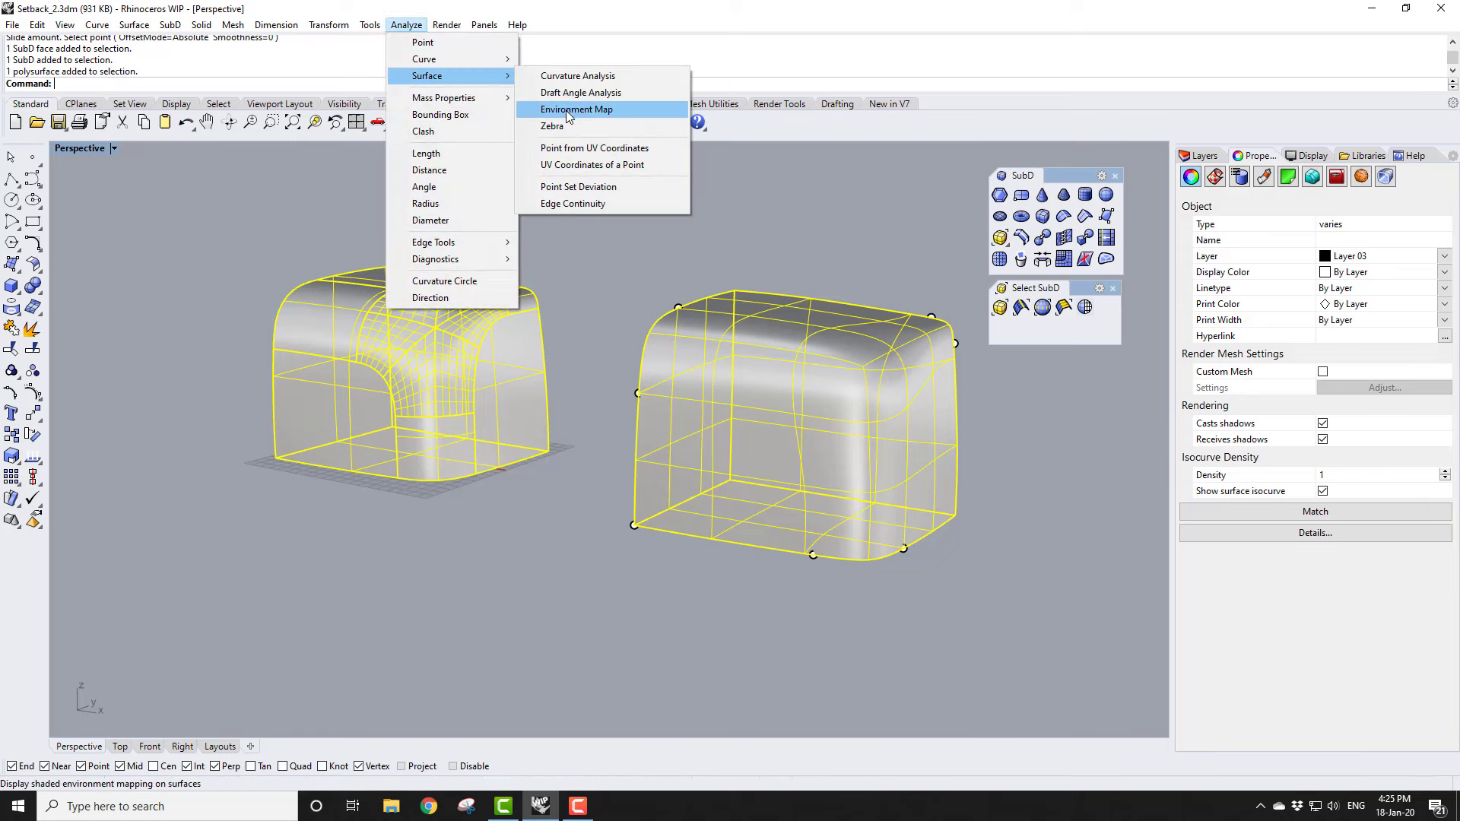
pyautogui.click(578, 111)
pyautogui.click(814, 274)
pyautogui.moveTo(815, 288); pyautogui.dragTo(677, 457, button='right')
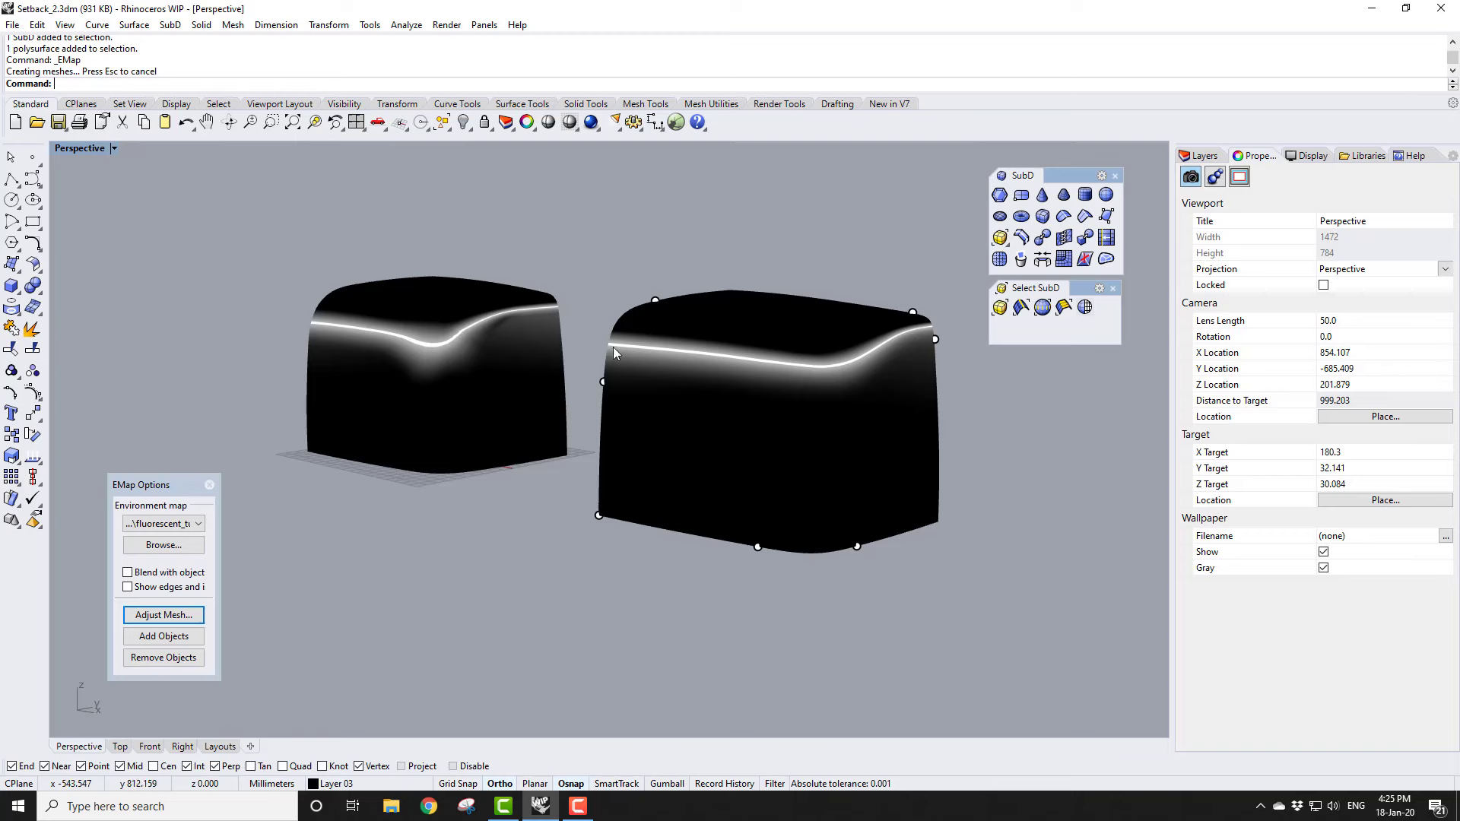
pyautogui.moveTo(822, 380); pyautogui.dragTo(823, 405, button='right')
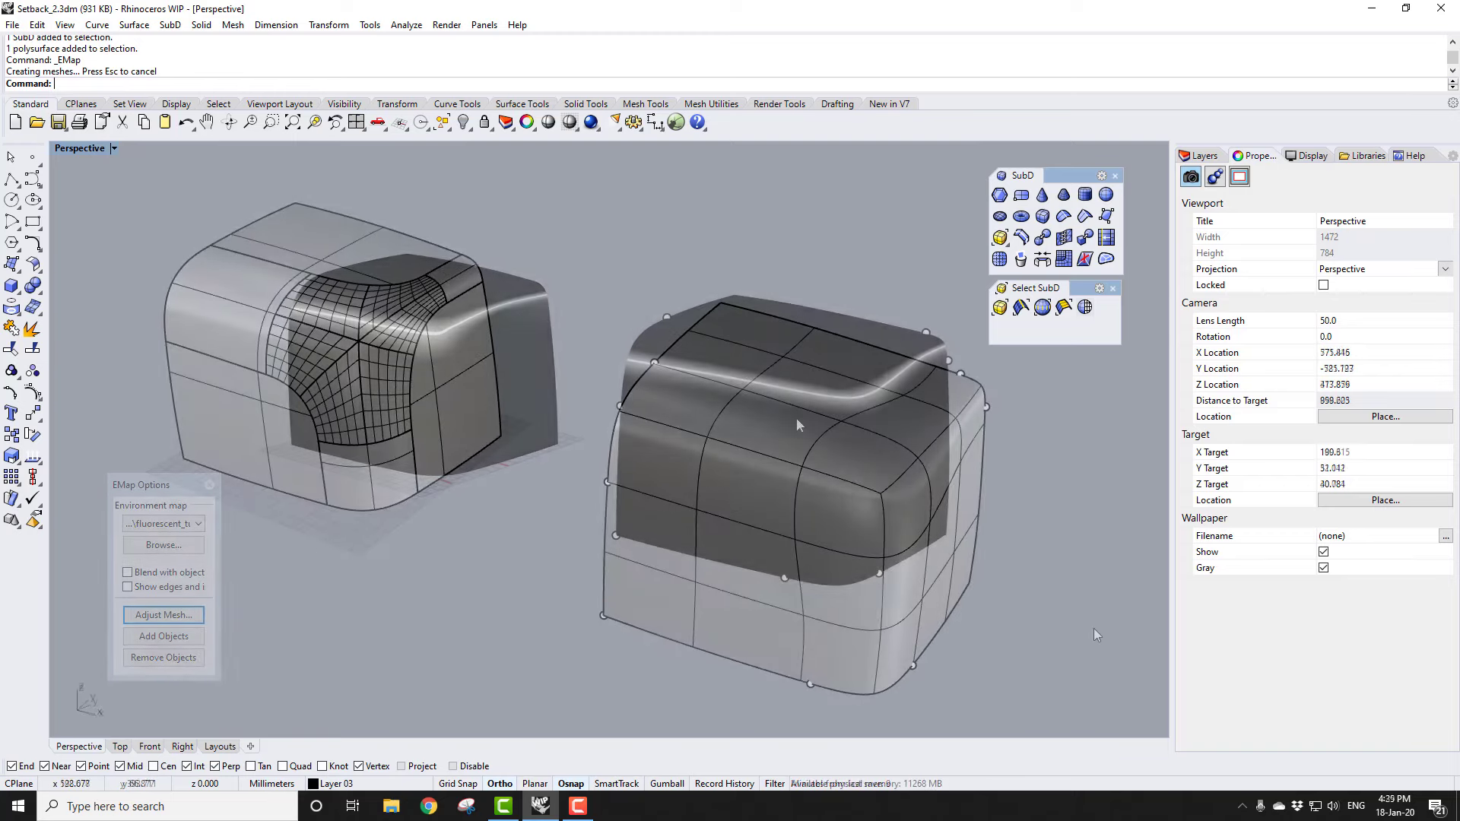